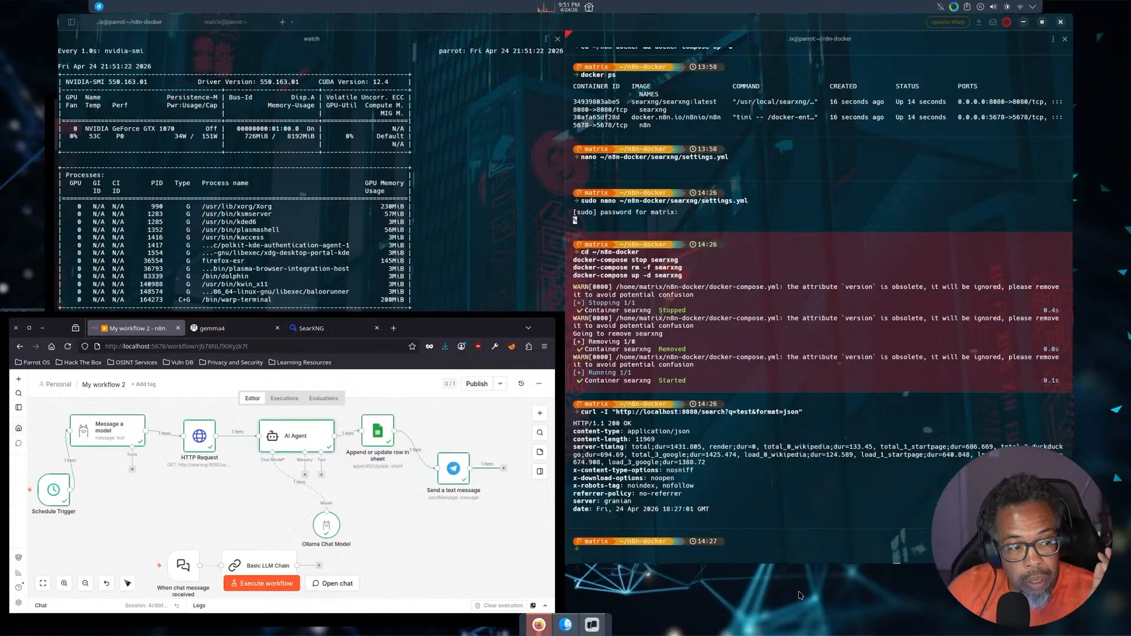
Start the Hermes agent from the n8n-docker terminal session with the command hermes
left_click(828, 544)
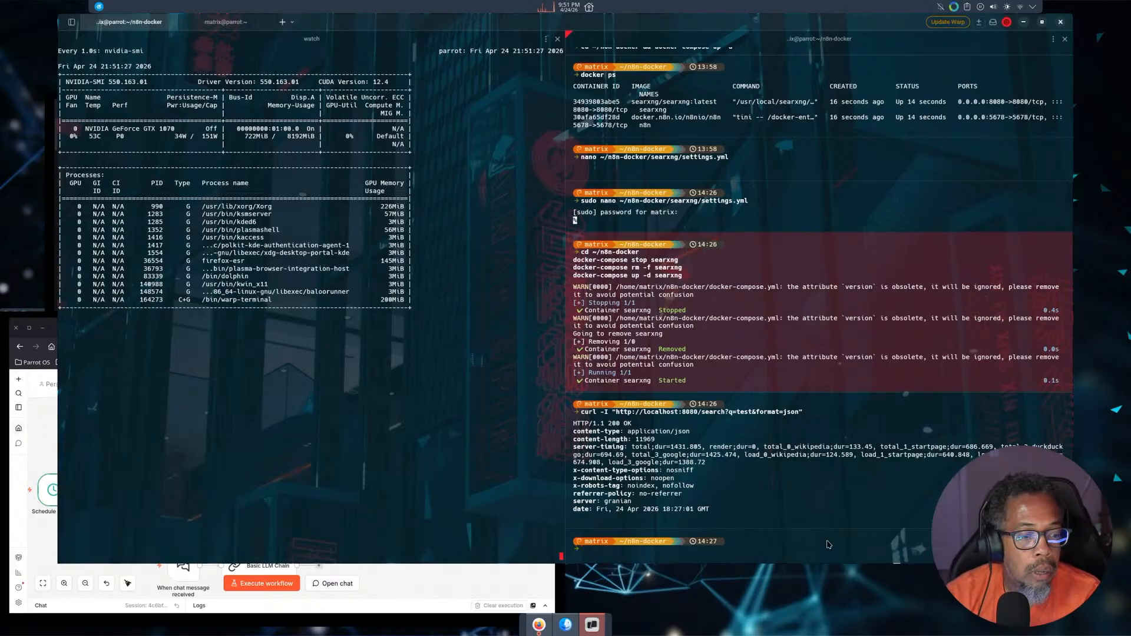
type("hermes")
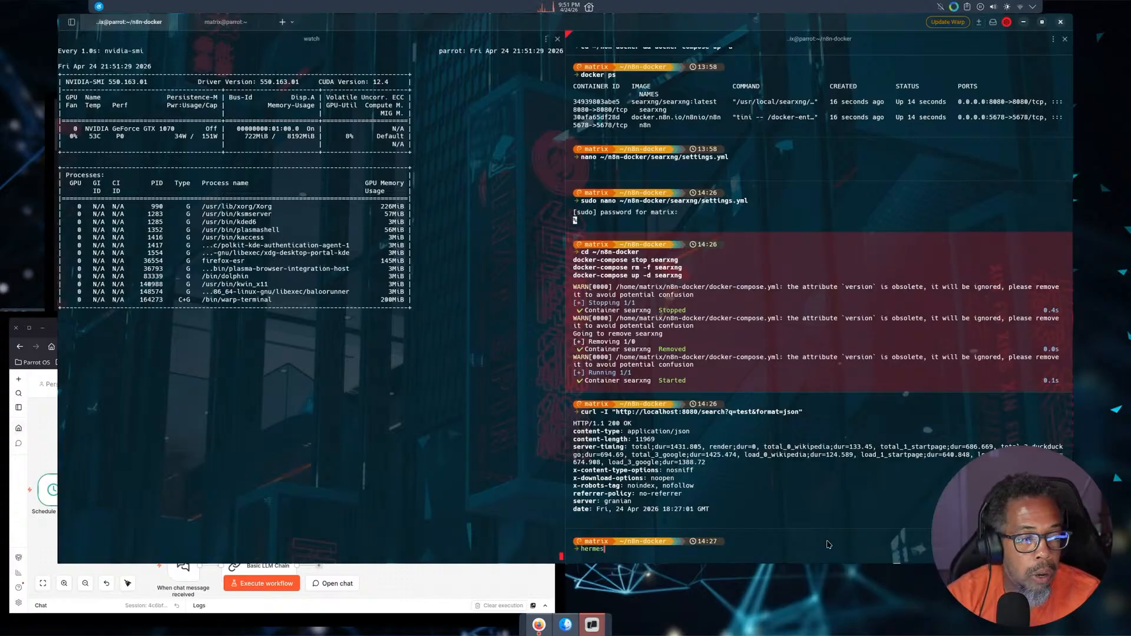
key("Return")
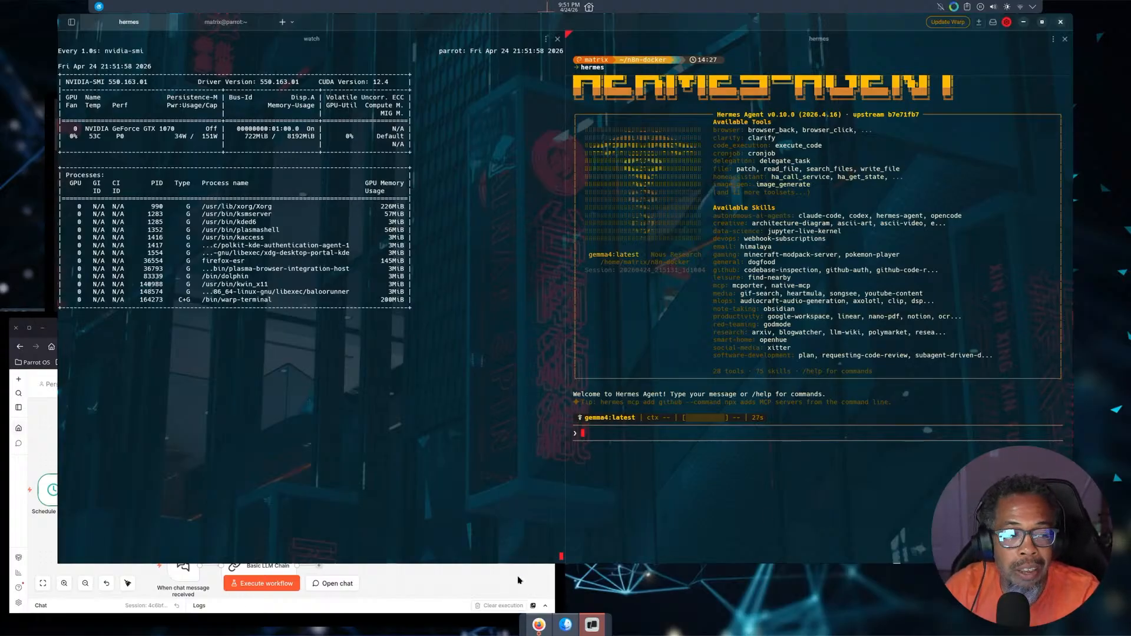
Review the nodes of the My workflow 2 canvas in n8n and the SearXNG results for georgia hospitals
left_click(502, 576)
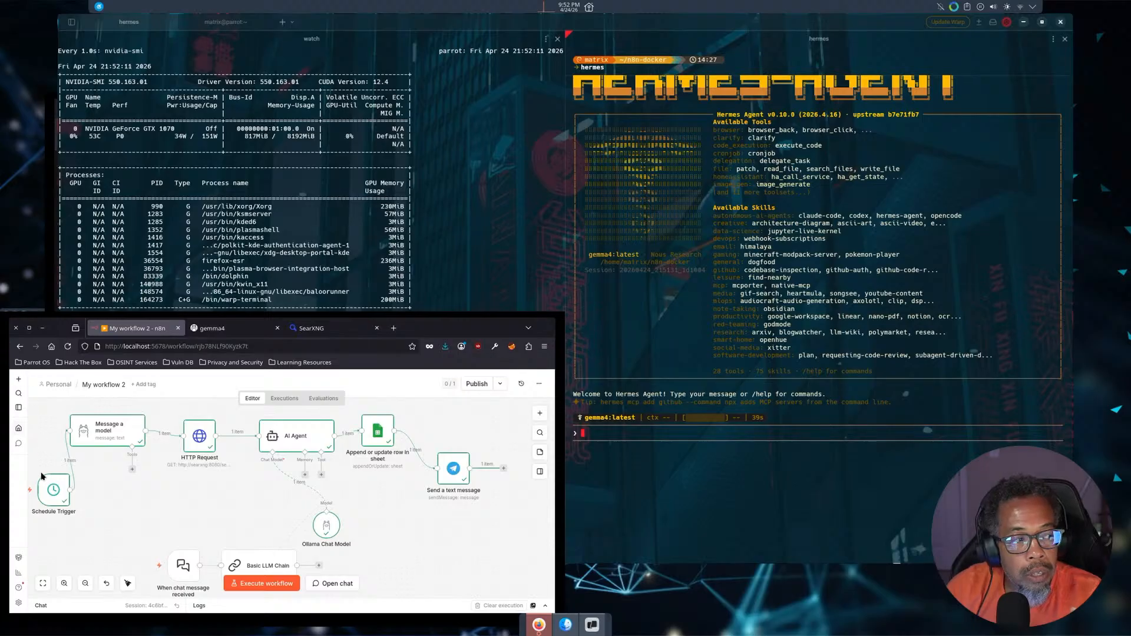
mouse_move(56, 500)
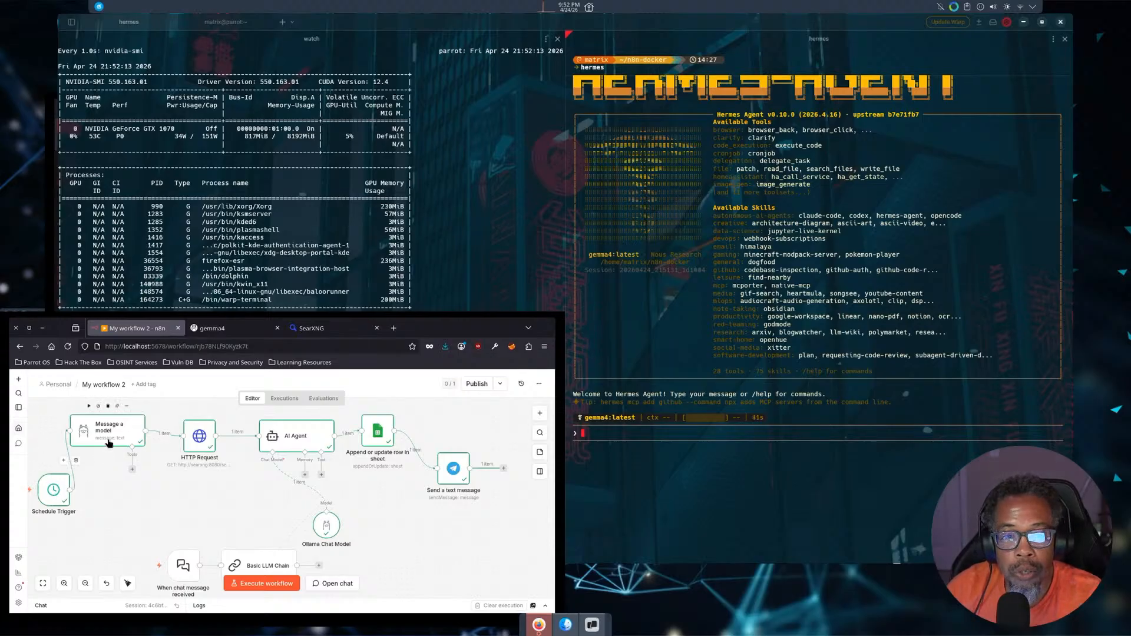
mouse_move(108, 443)
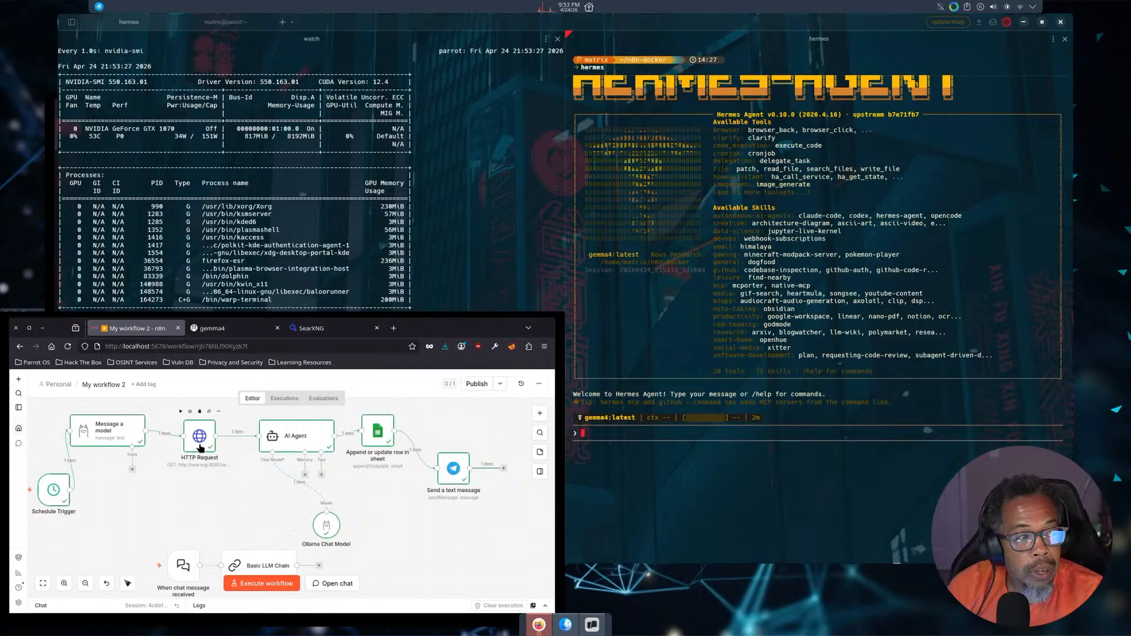
left_click(307, 331)
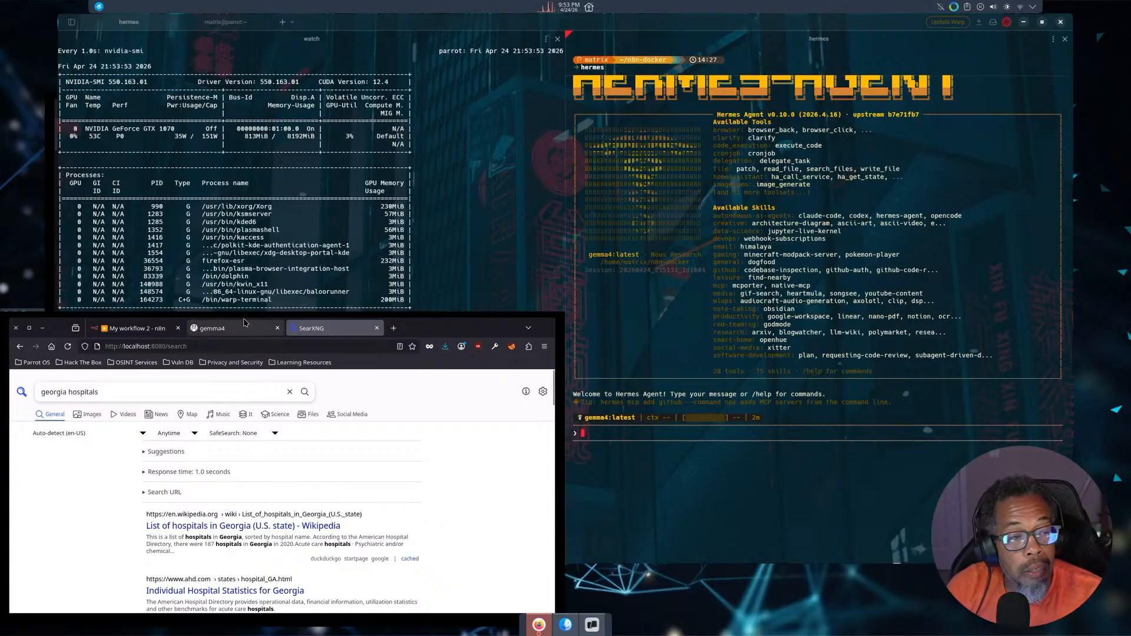
mouse_move(244, 323)
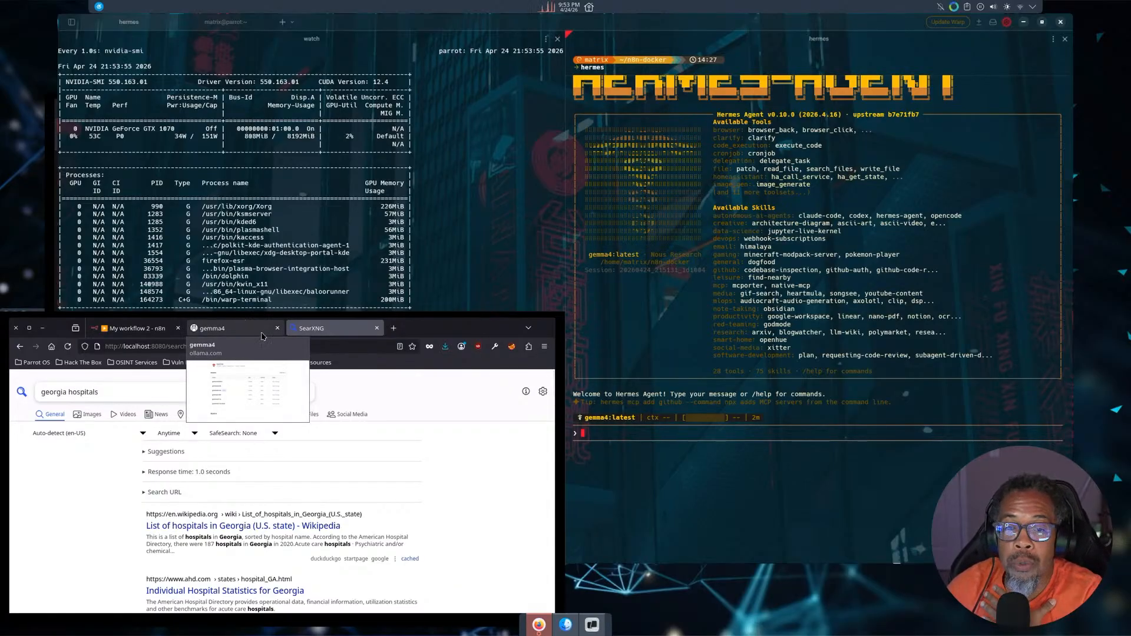
mouse_move(162, 335)
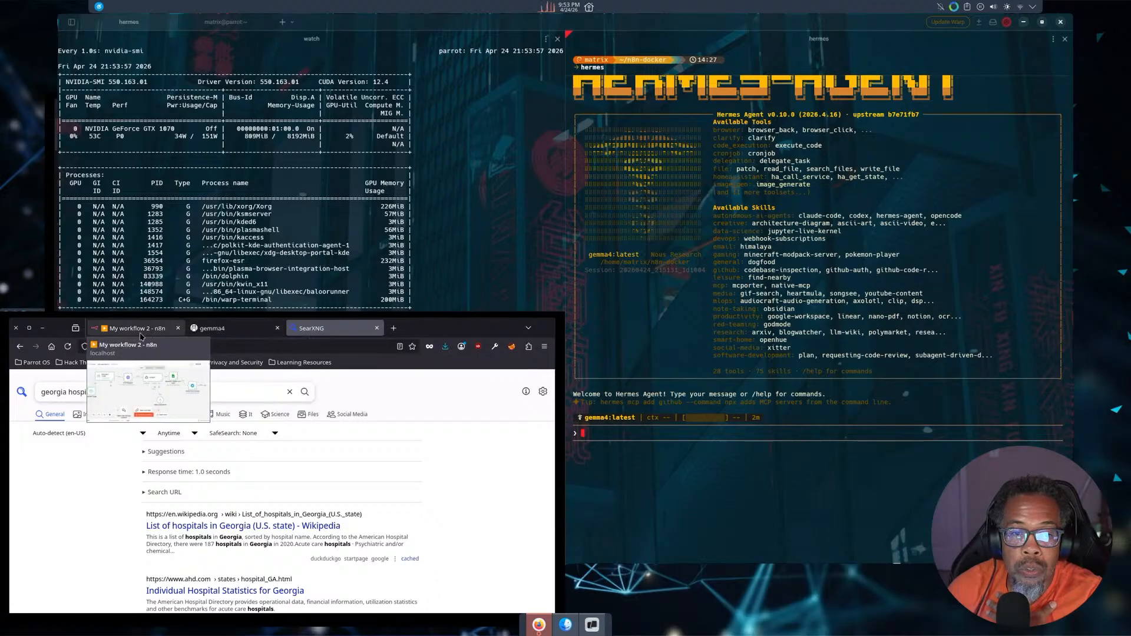
left_click(144, 332)
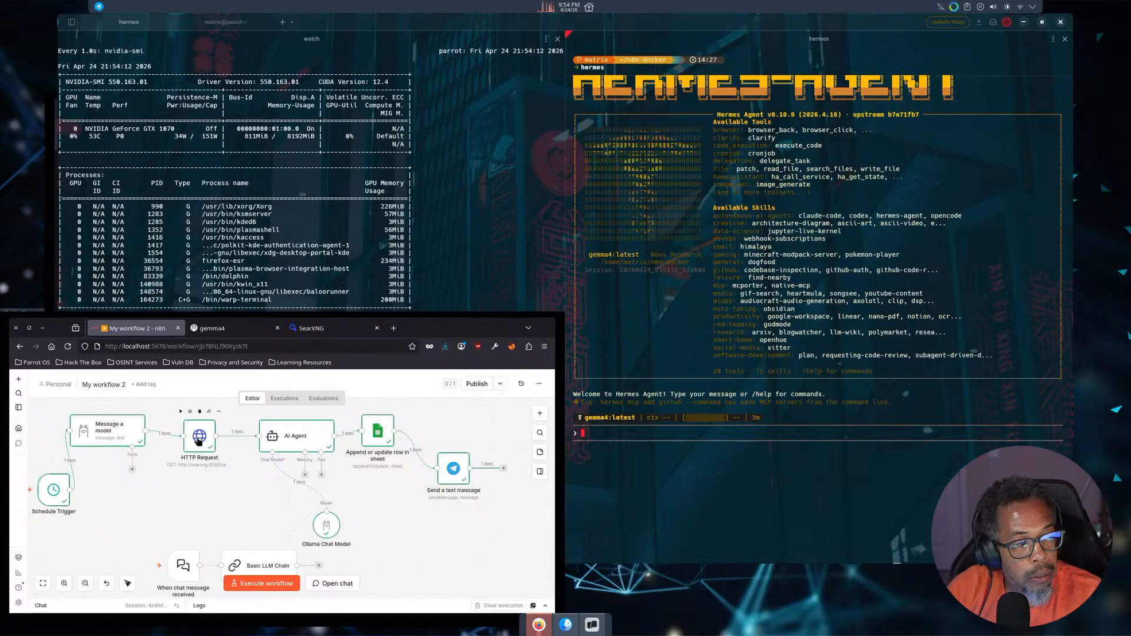
Inspect the HTTP Request node's query parameters and output data in an enlarged browser window, then close the node and shrink the window again
double_click(198, 442)
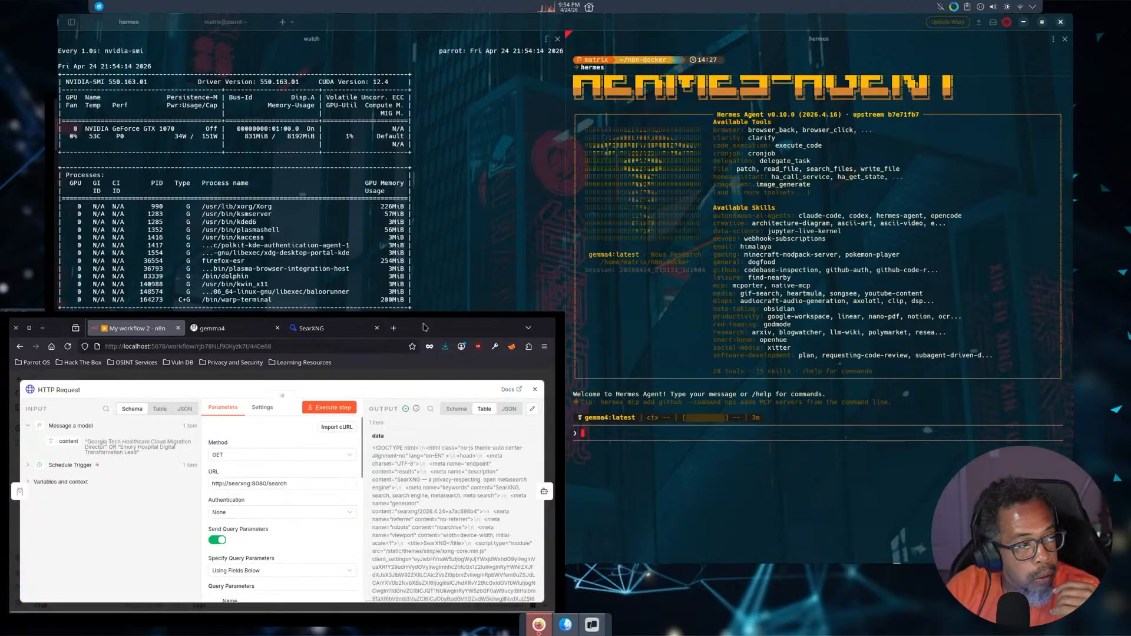
left_click_drag(483, 317, 484, 74)
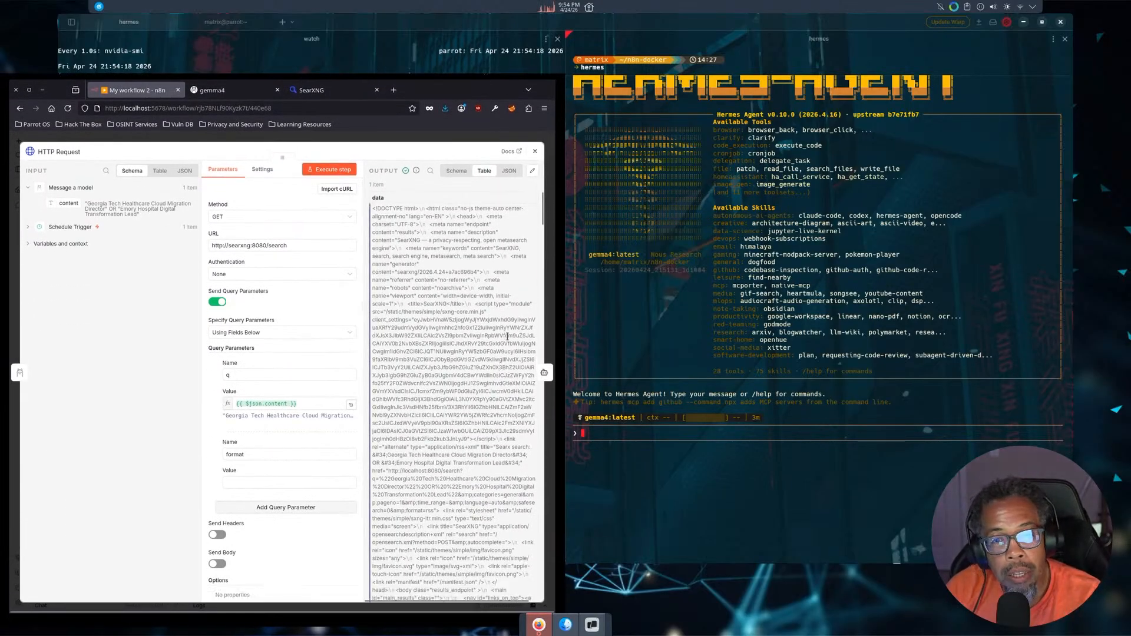
scroll(507, 337, "down", 12)
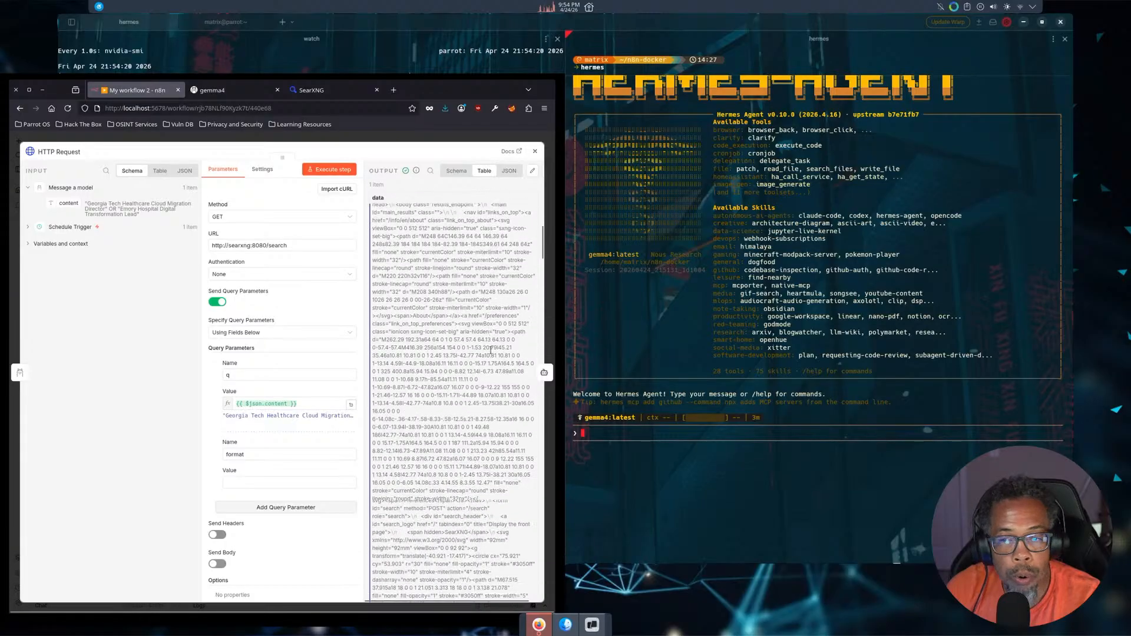
scroll(491, 350, "down", 5)
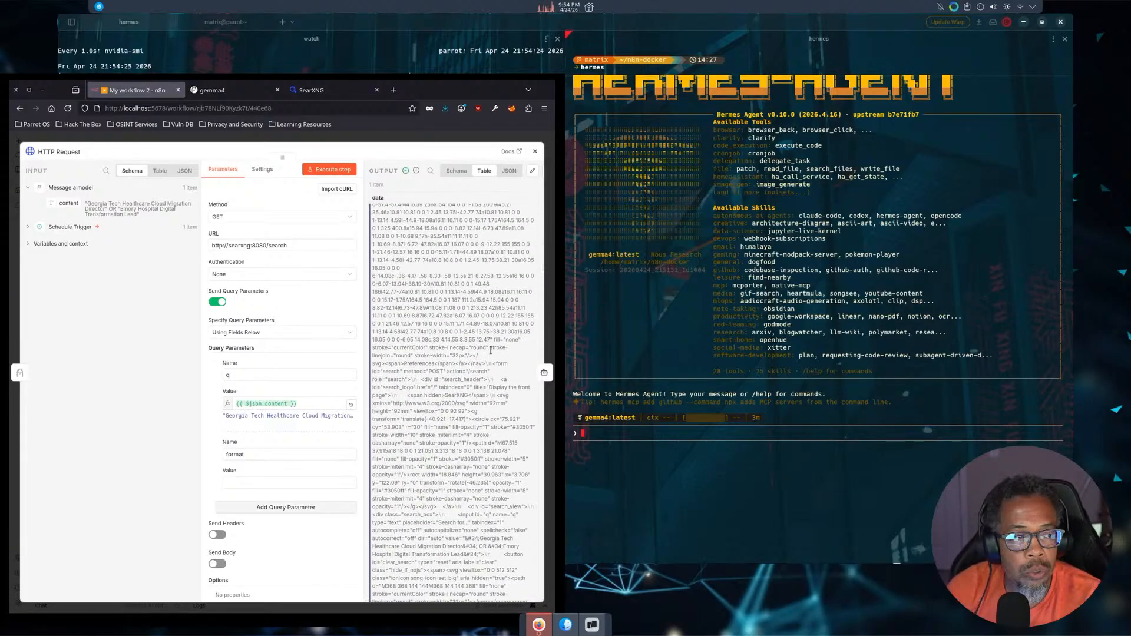
scroll(491, 350, "down", 6)
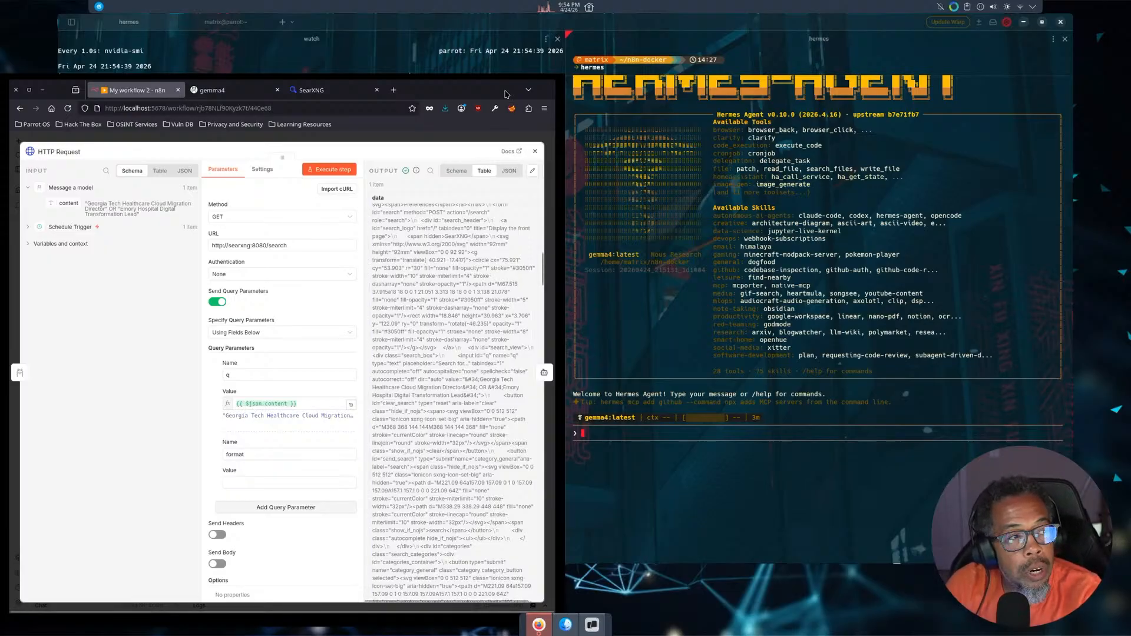
left_click(535, 151)
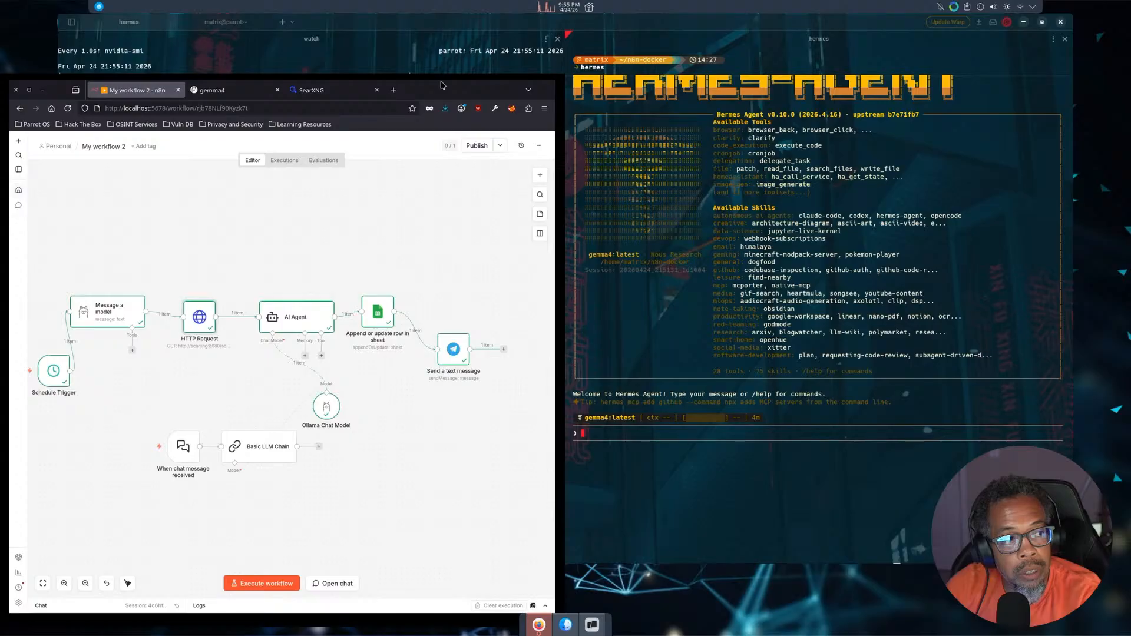
left_click_drag(445, 79, 466, 318)
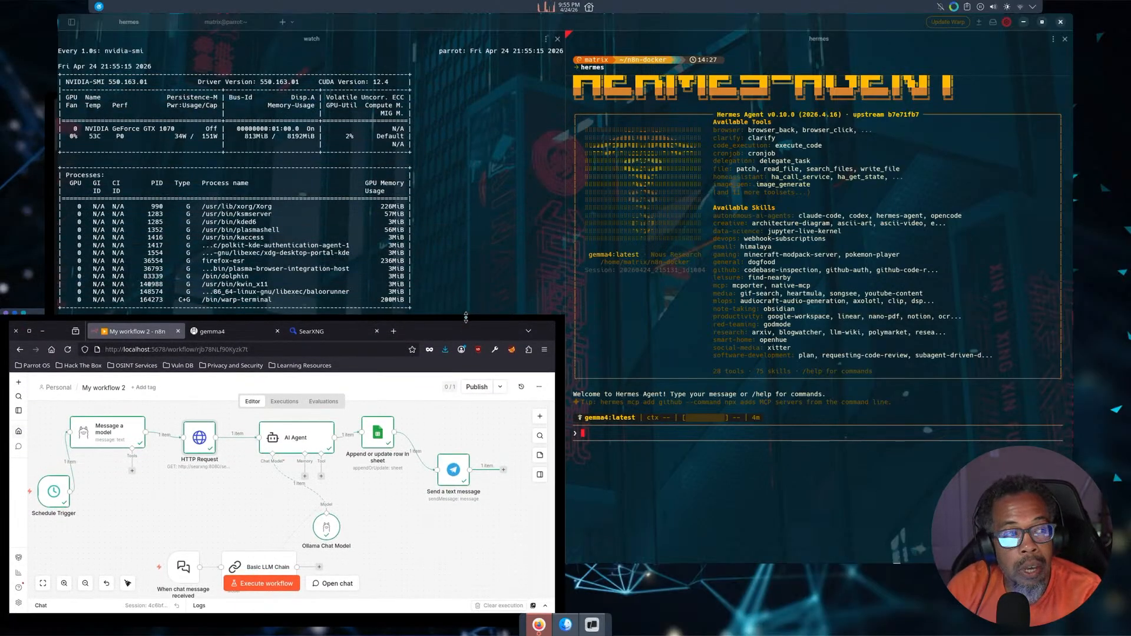
Hide the ParrotOSAgent source in Streamlabs Desktop and switch to the browser showing the Stitch project
left_click(564, 290)
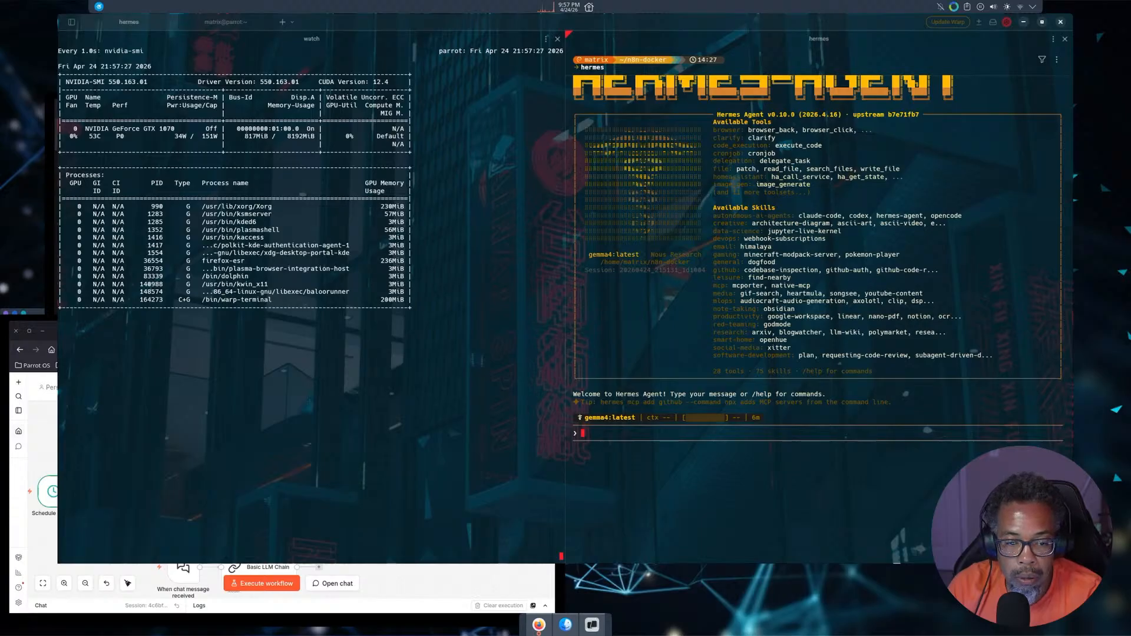
left_click(459, 584)
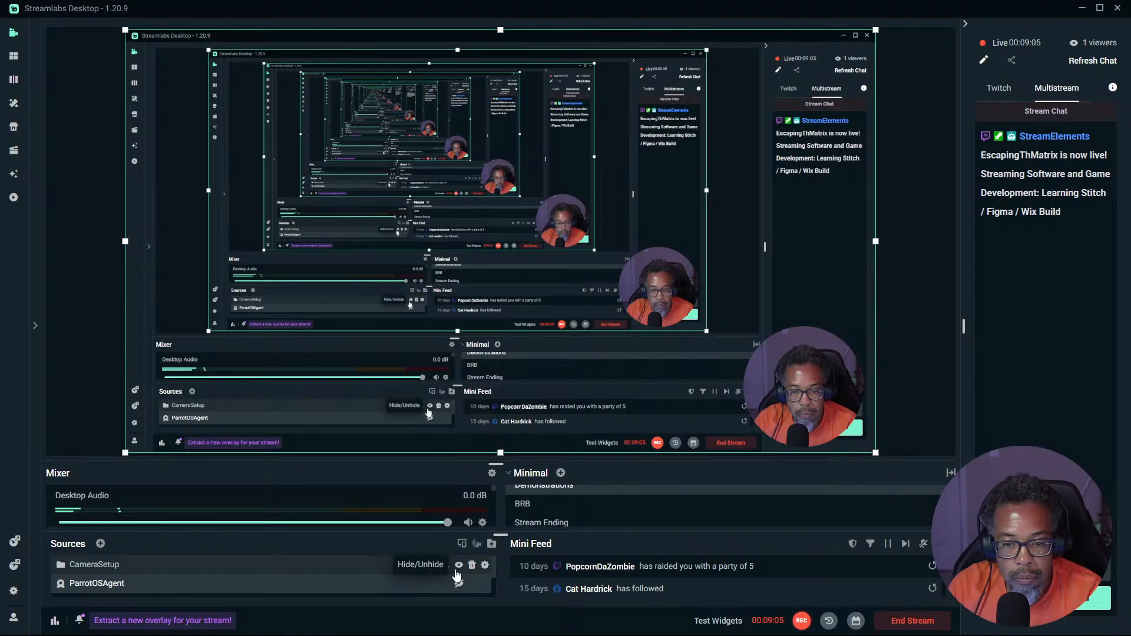
scroll(458, 575, "down", 1)
left_click_drag(663, 8, 1130, 159)
left_click(693, 450)
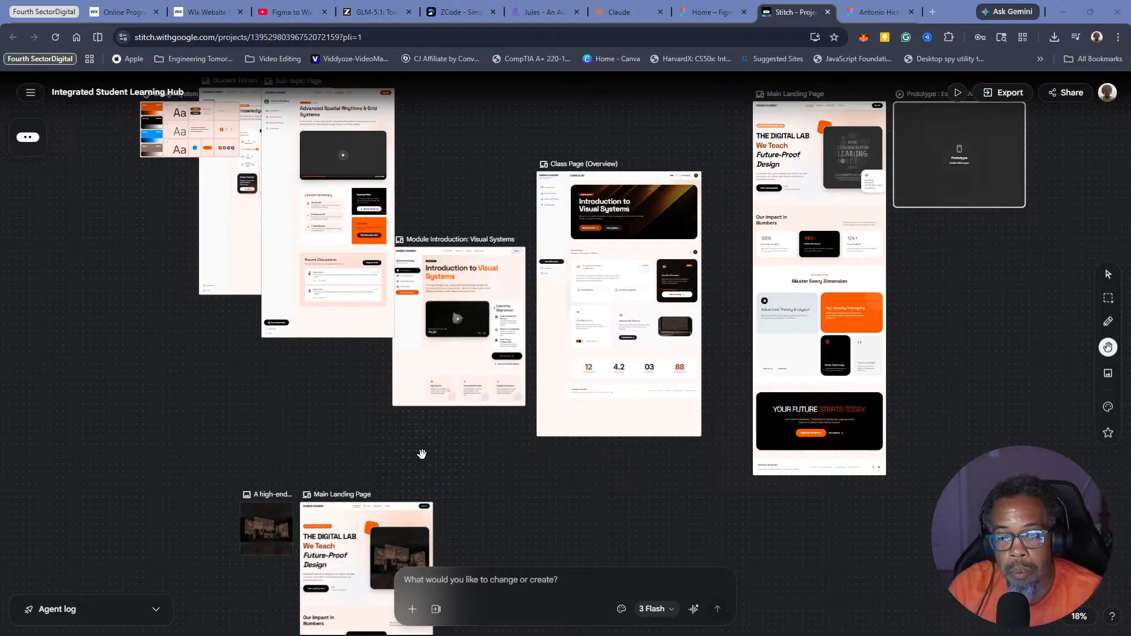
Open the Stitch home page at stitch.withgoogle.com in a new browser tab
left_click(933, 11)
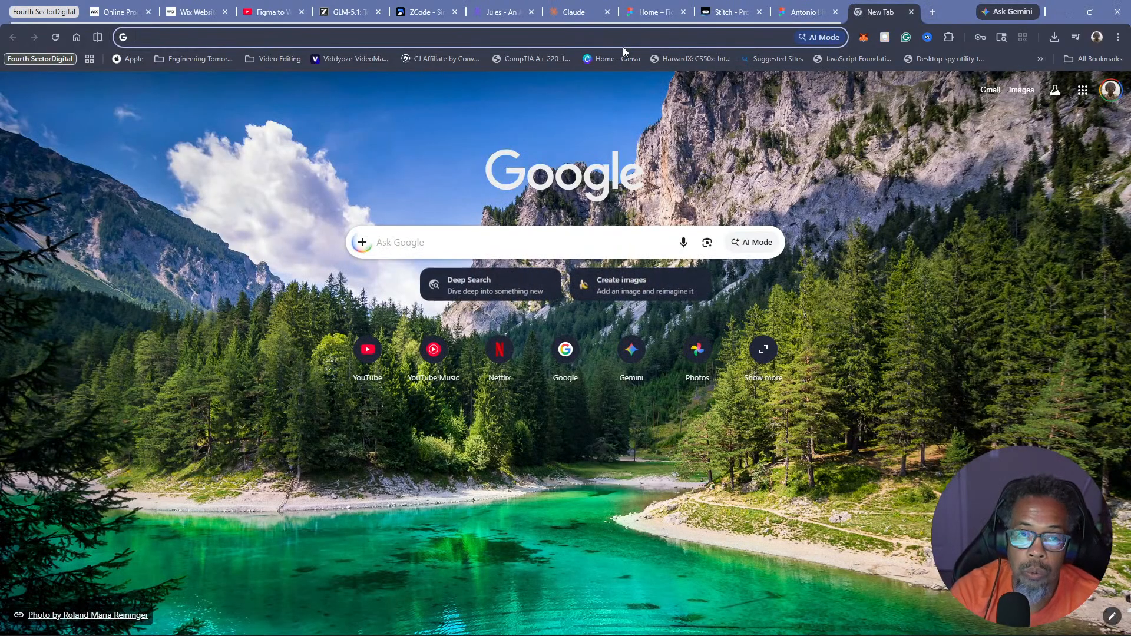
type("sti")
key("Return")
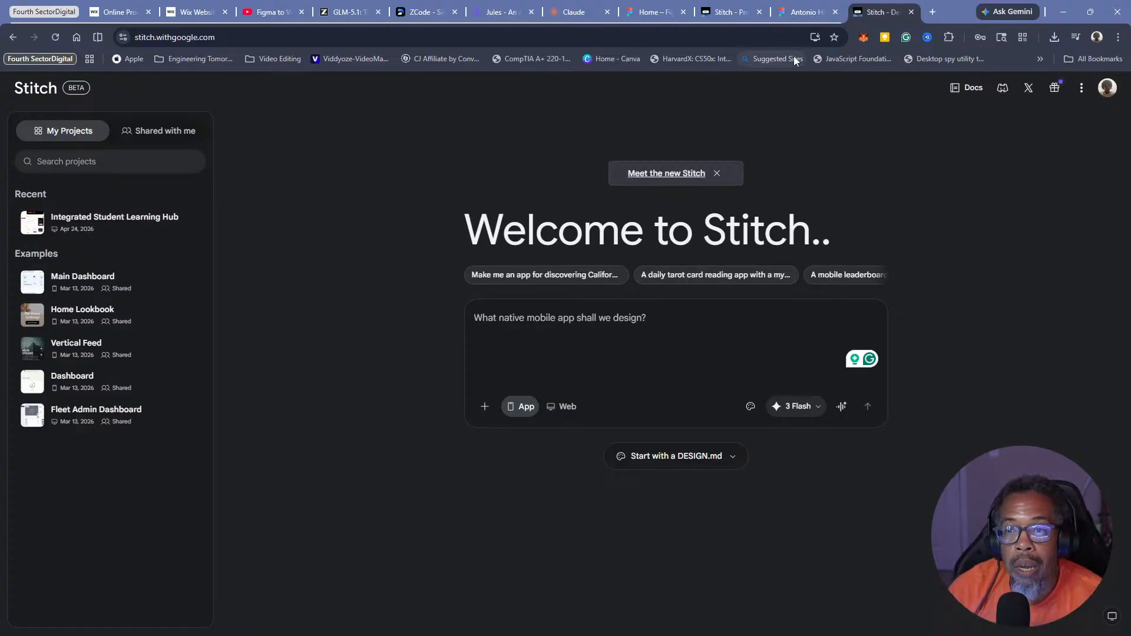
Look over the Figma team projects and Figma home pages, returning to the Integrated Student Learning Hub project in Stitch
left_click(792, 12)
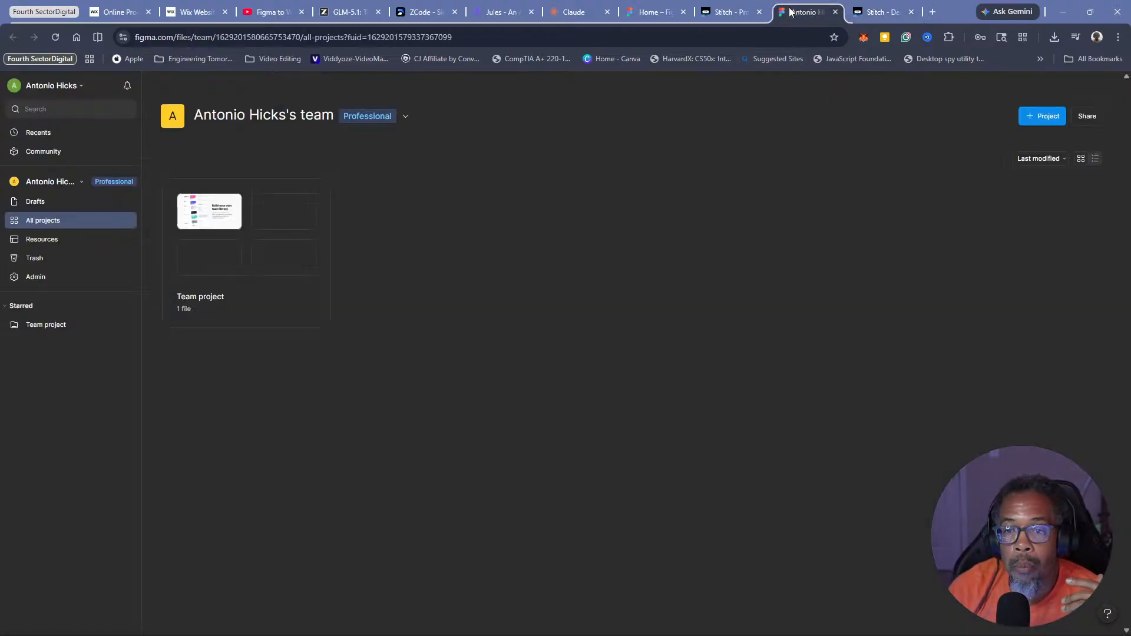
left_click(642, 7)
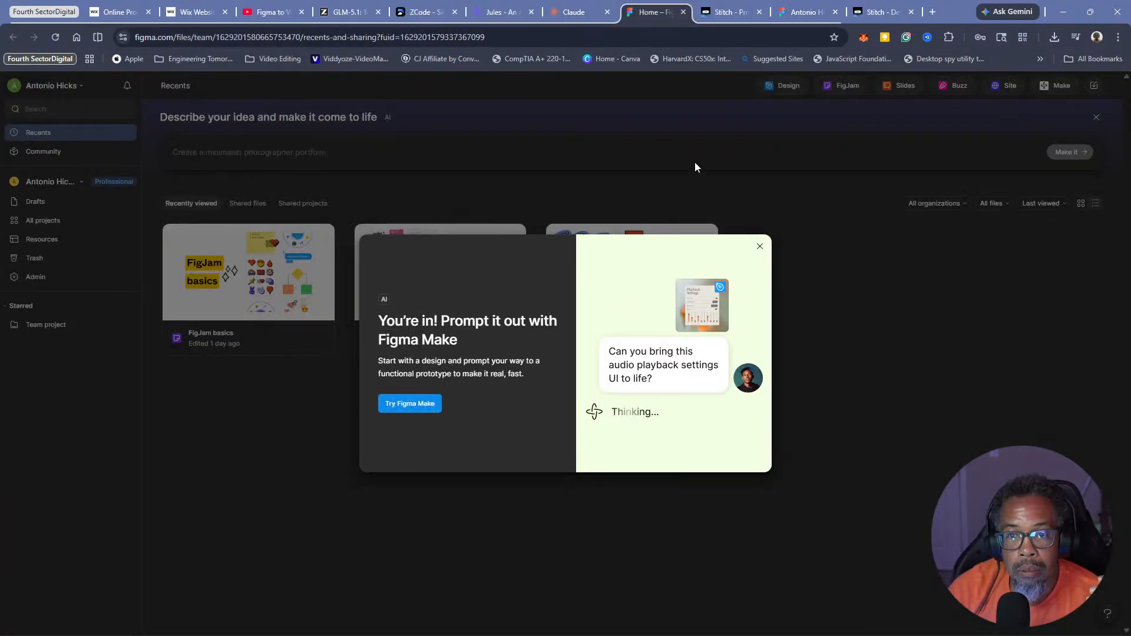
left_click(727, 21)
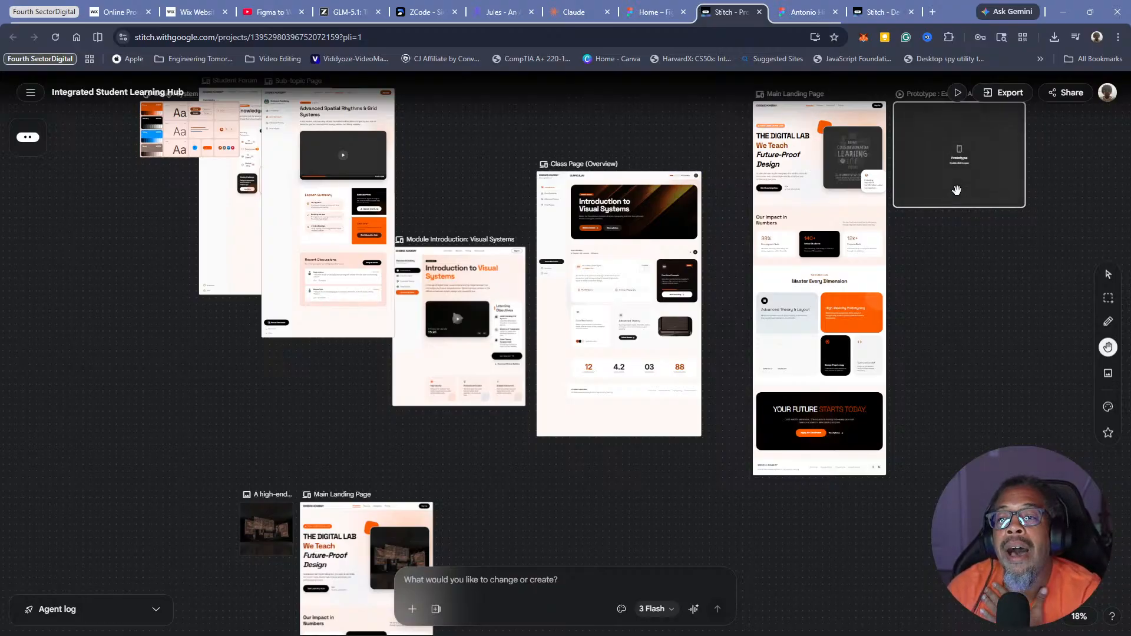
Preview the Integrated Student Learning Hub prototype and look through its Main Landing Page from header to closing banner and back
left_click(959, 93)
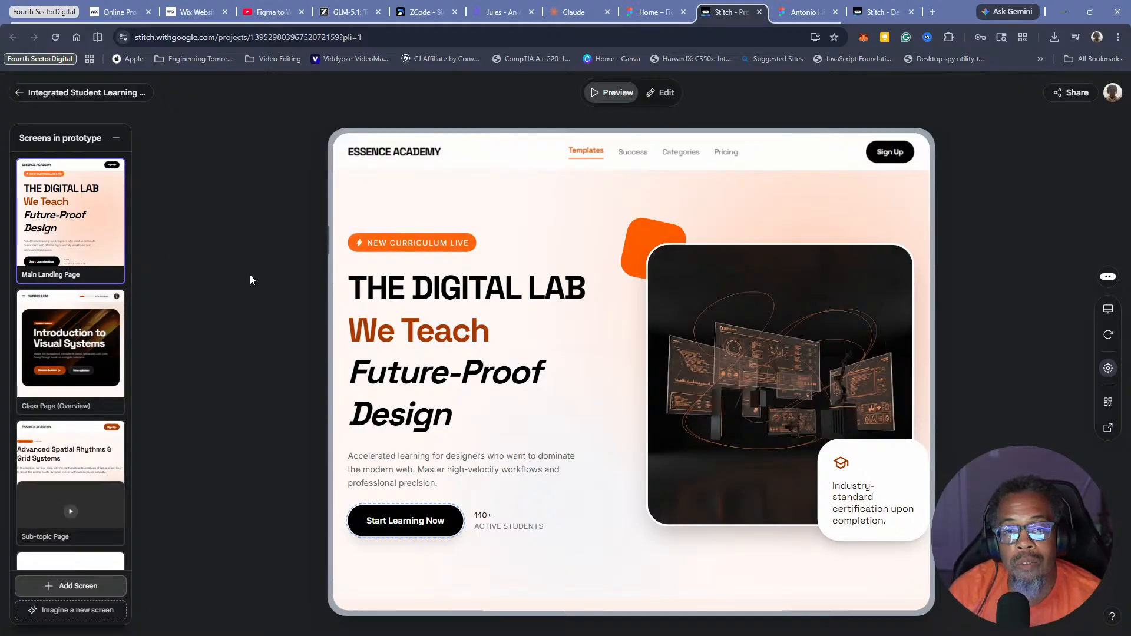
scroll(592, 389, "down", 2)
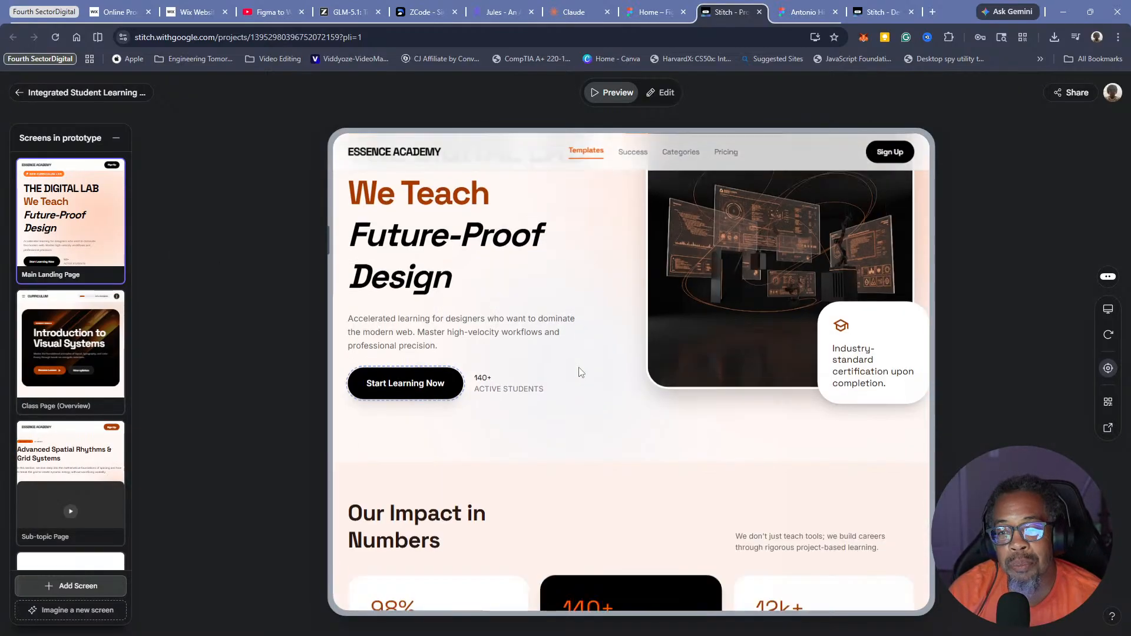
scroll(581, 372, "down", 6)
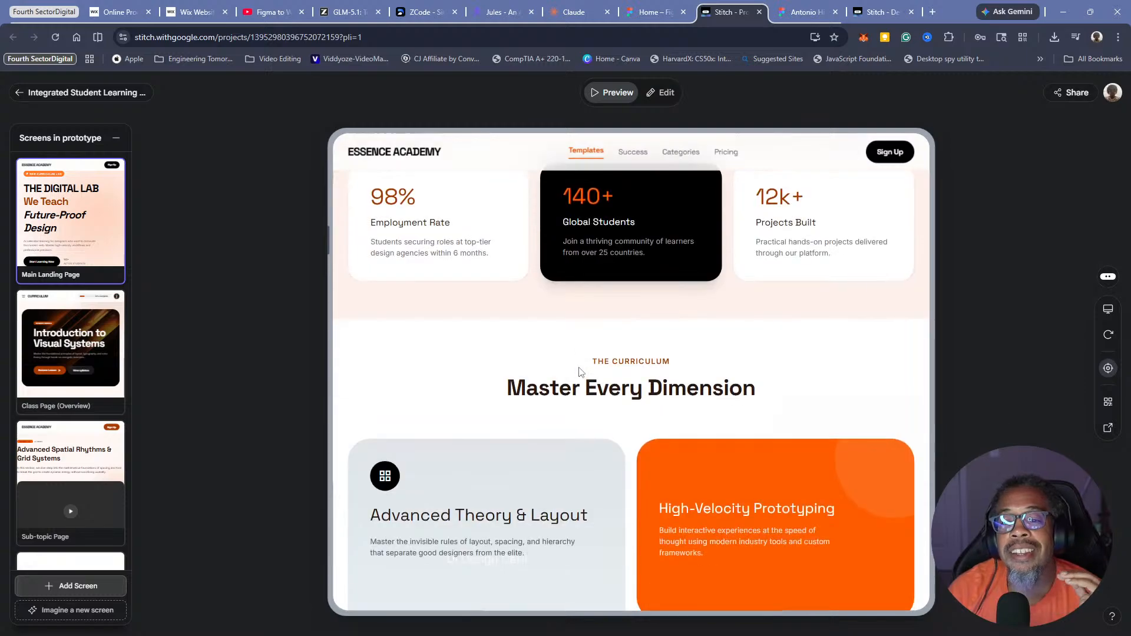
scroll(625, 376, "down", 5)
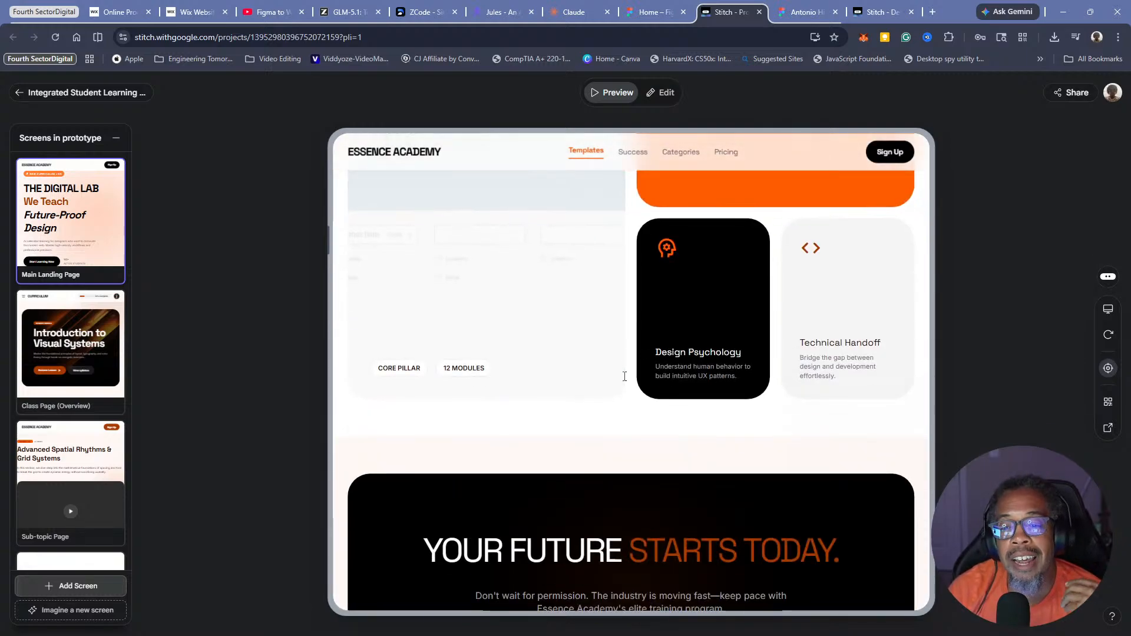
scroll(547, 301, "up", 11)
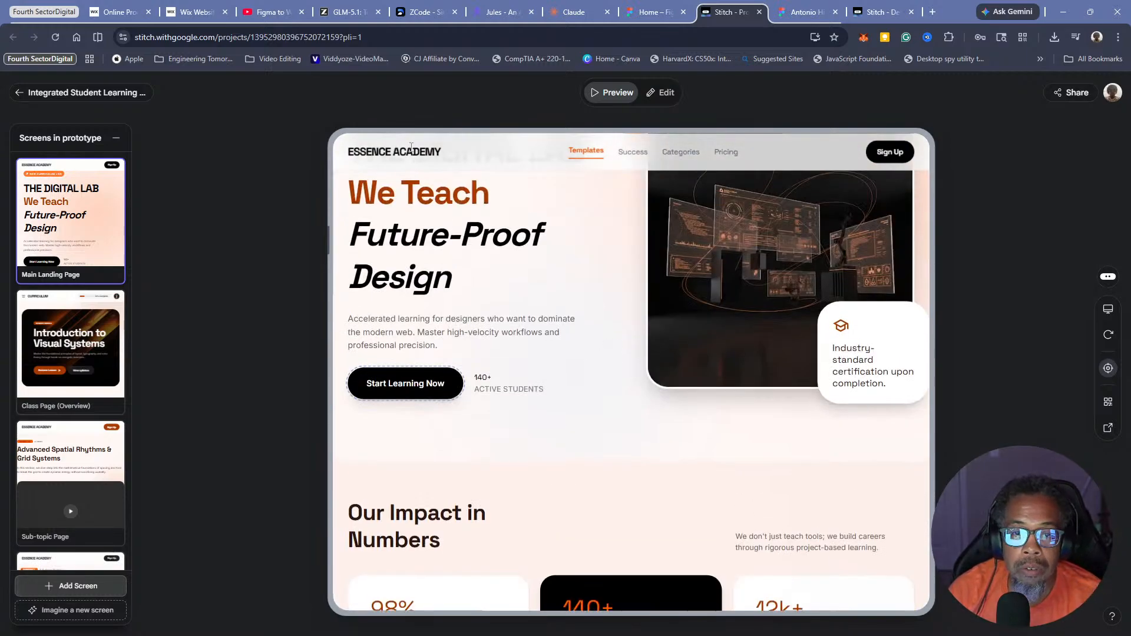
scroll(505, 272, "up", 3)
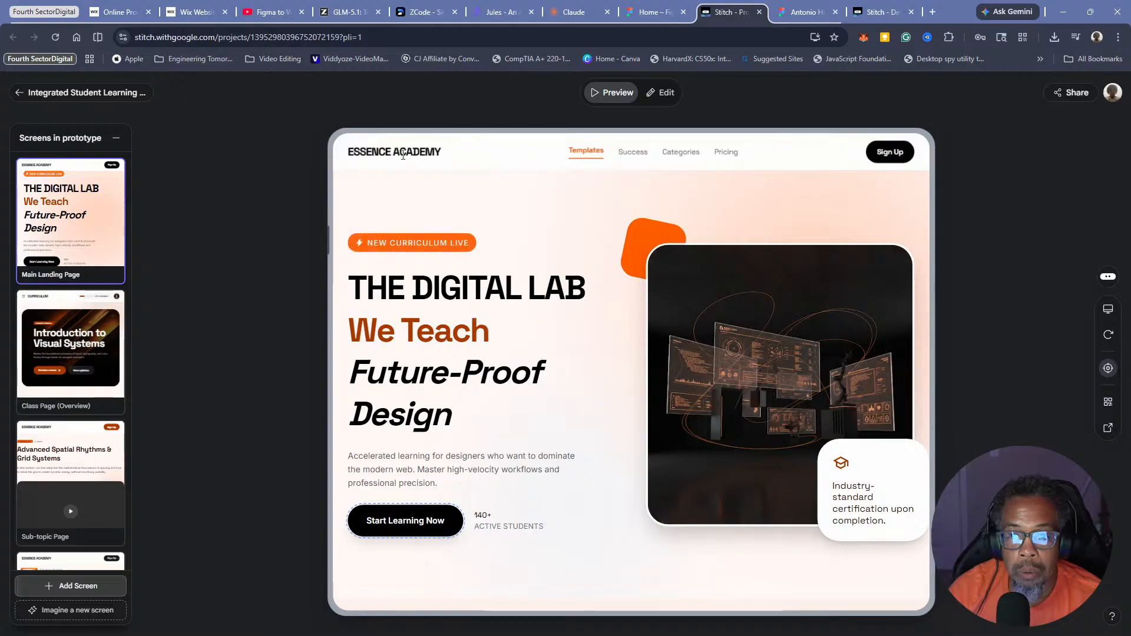
Try to edit the ESSENCE ACADEMY title in the Main Landing Page header, and return to the prototype preview
left_click(660, 92)
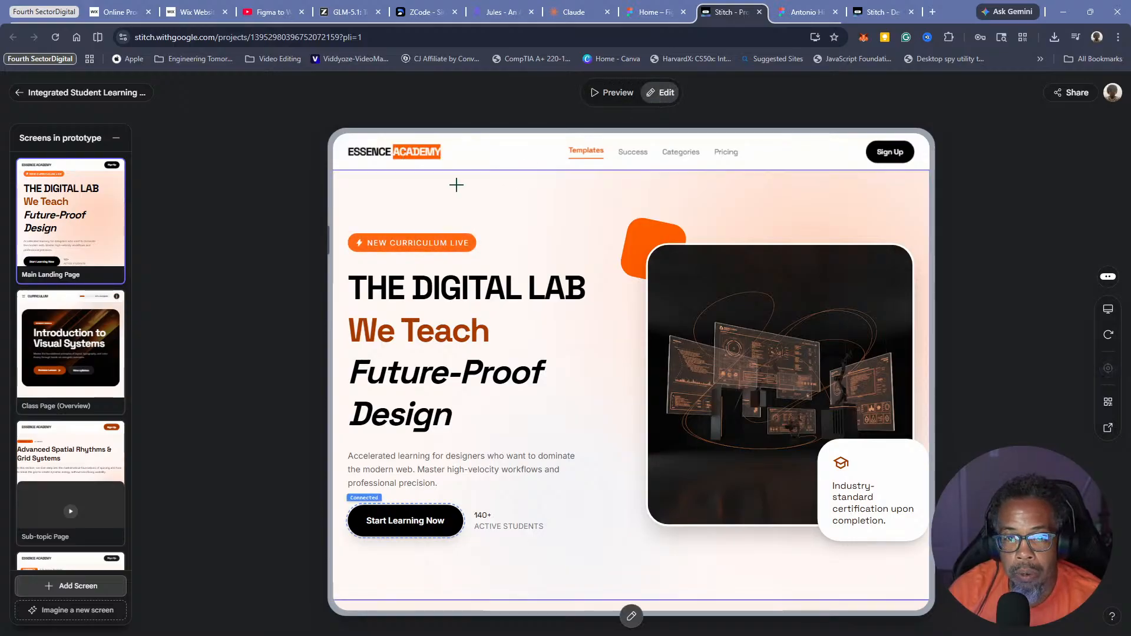
left_click(415, 152)
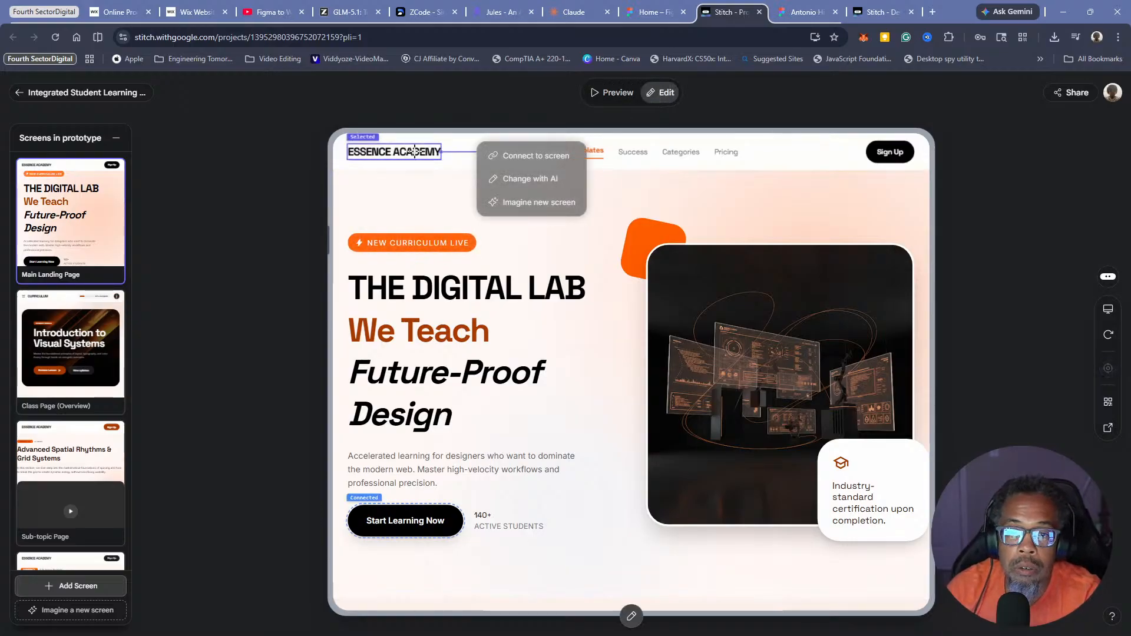
double_click(414, 152)
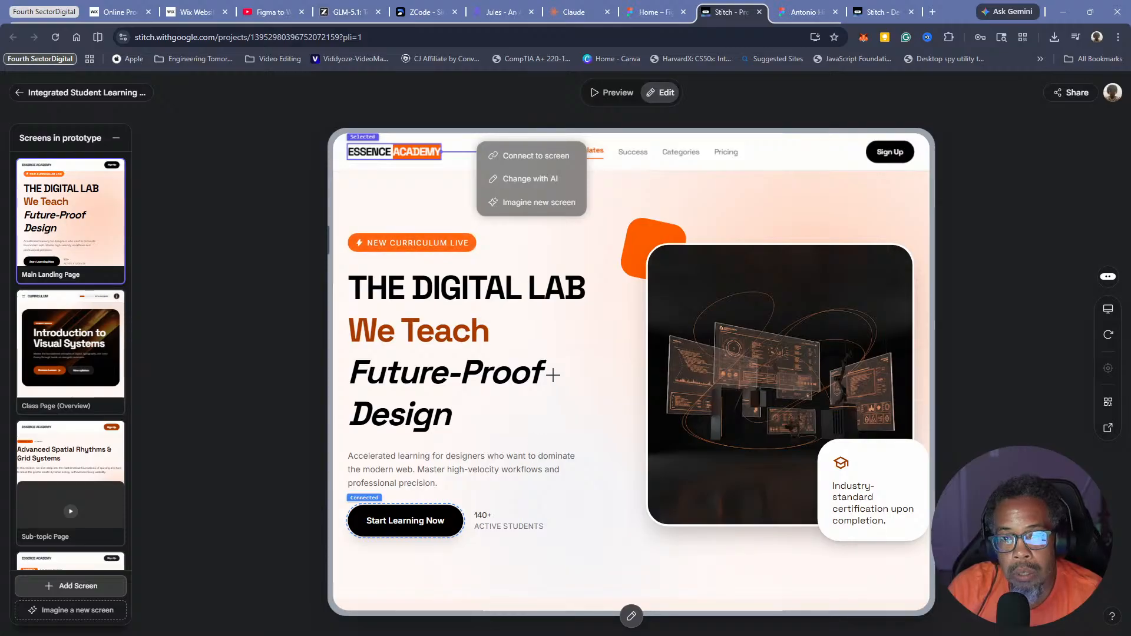
left_click(376, 158)
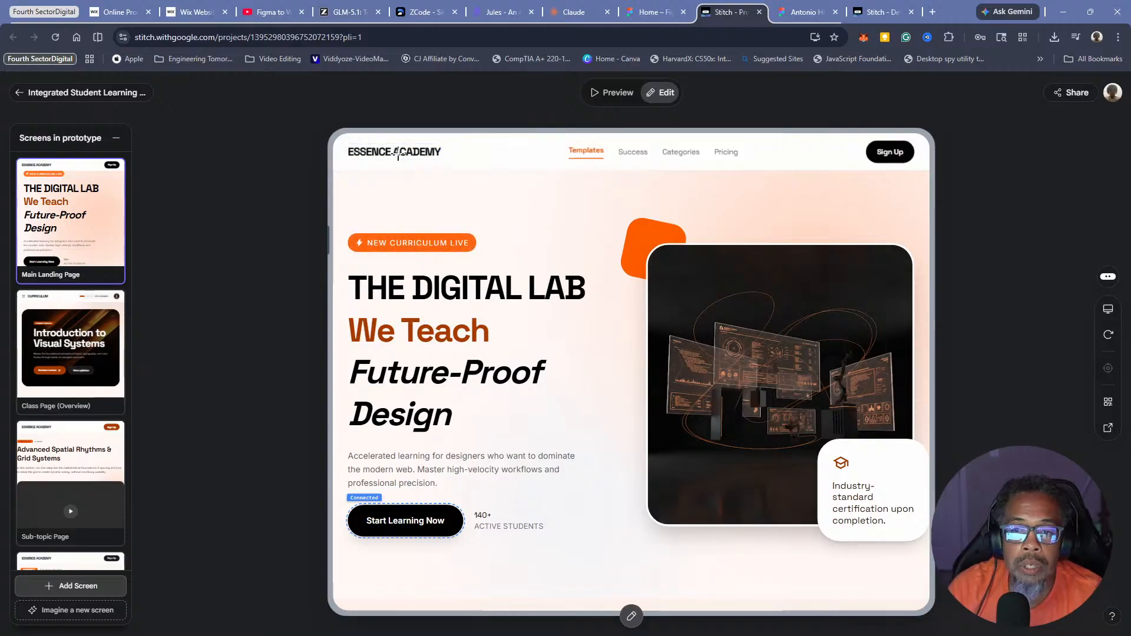
left_click(614, 94)
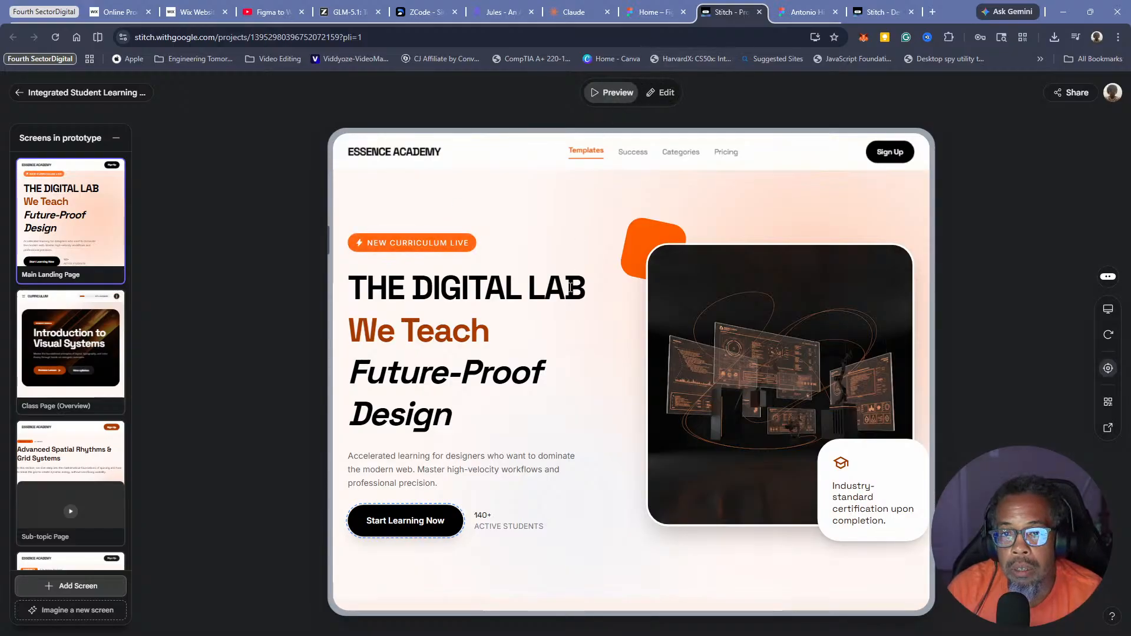
Look through the Main Landing Page down to its closing banner and the Class Page (Overview) down to its footer
scroll(580, 277, "down", 15)
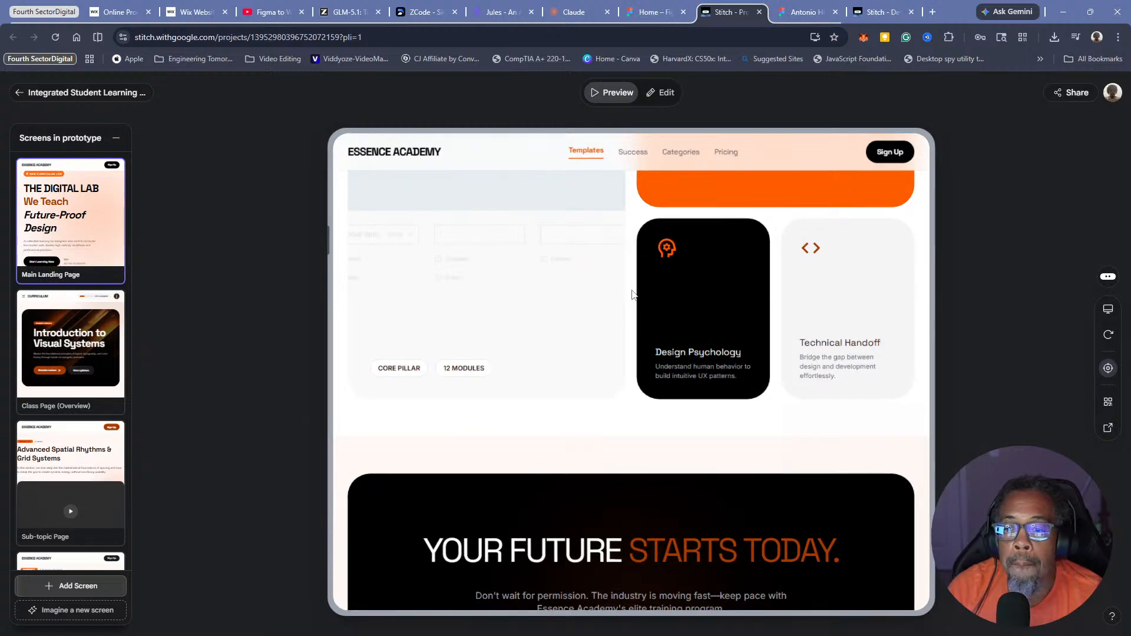
scroll(619, 358, "down", 4)
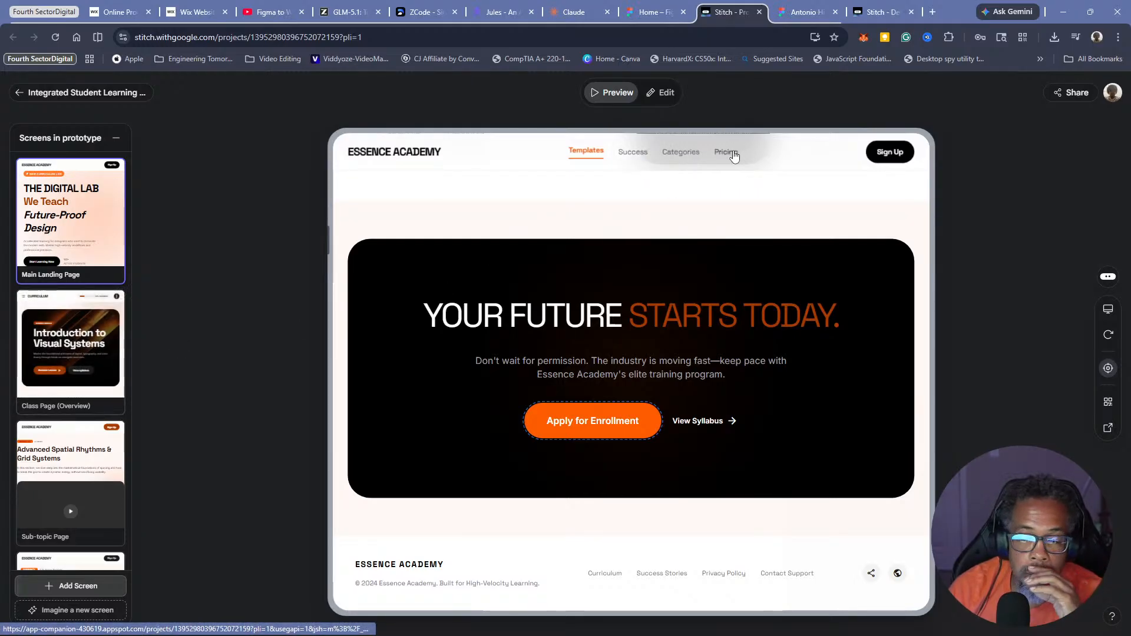
left_click(118, 351)
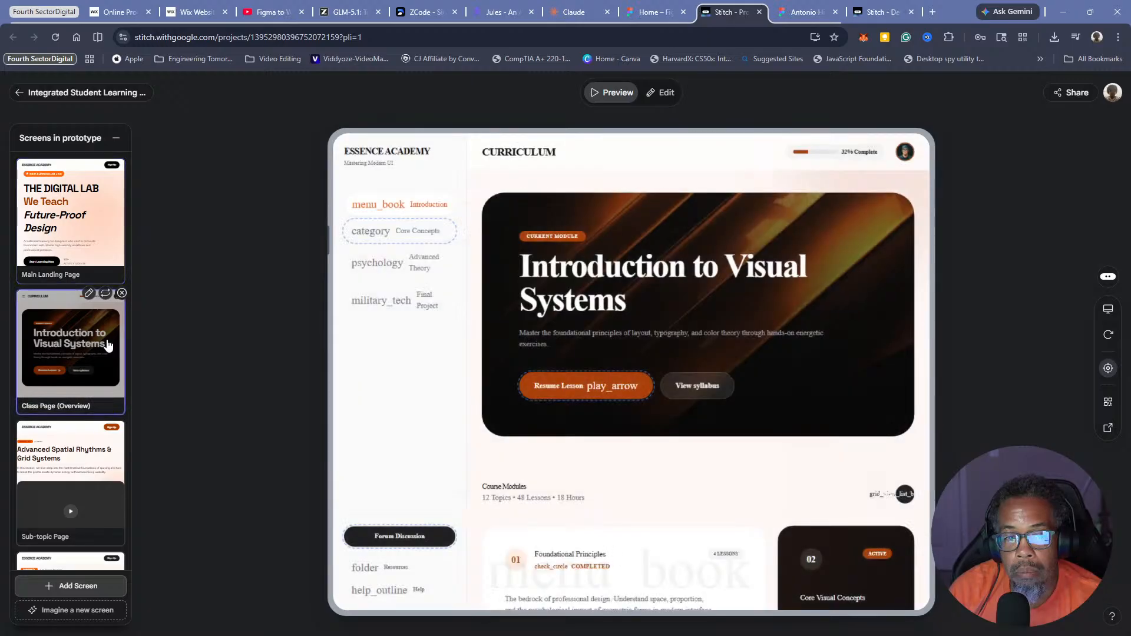
left_click(415, 238)
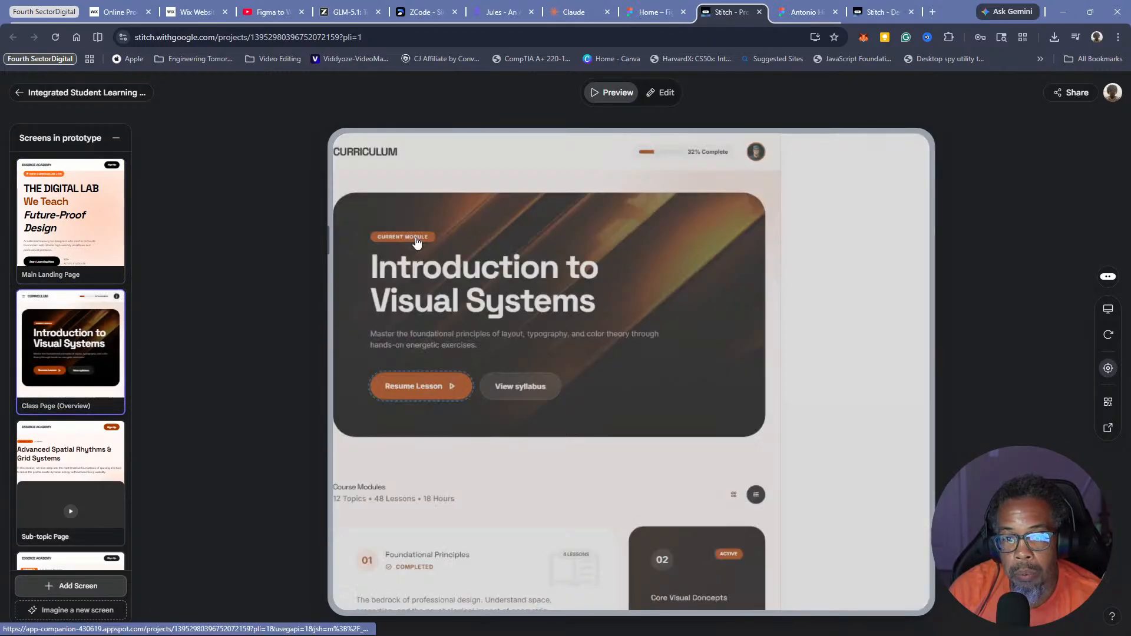
left_click(114, 353)
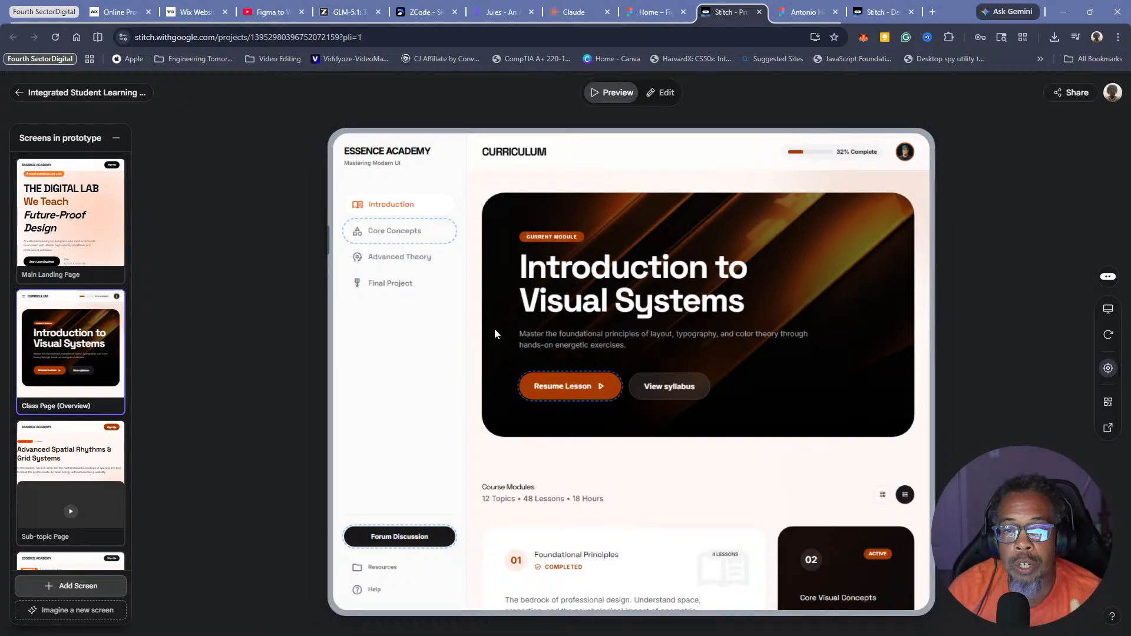
scroll(493, 330, "down", 8)
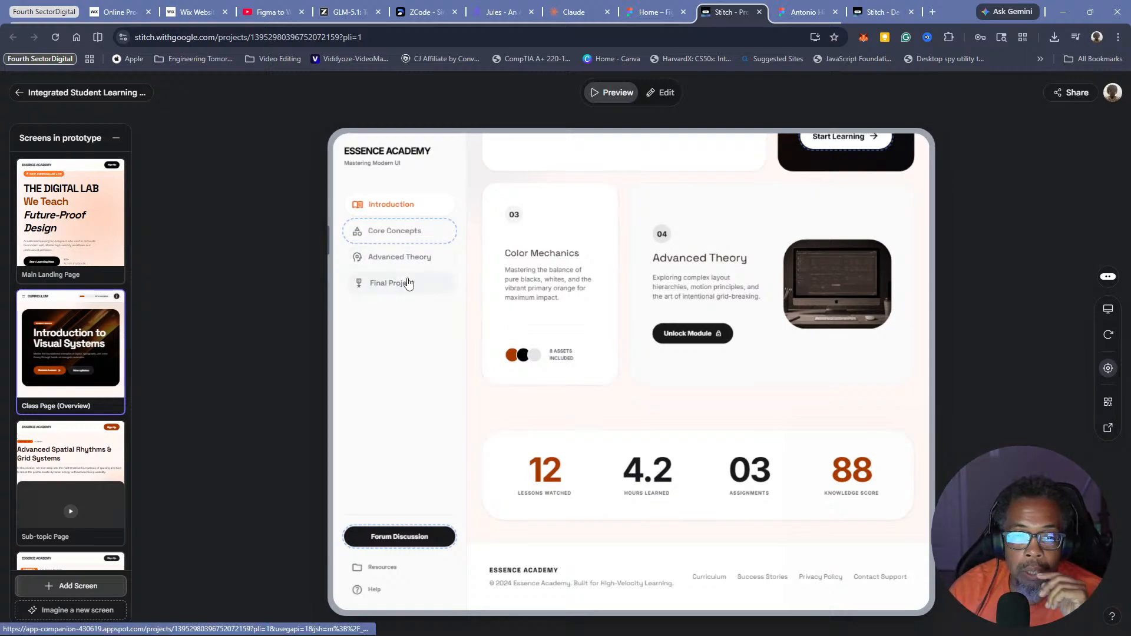
scroll(465, 293, "up", 10)
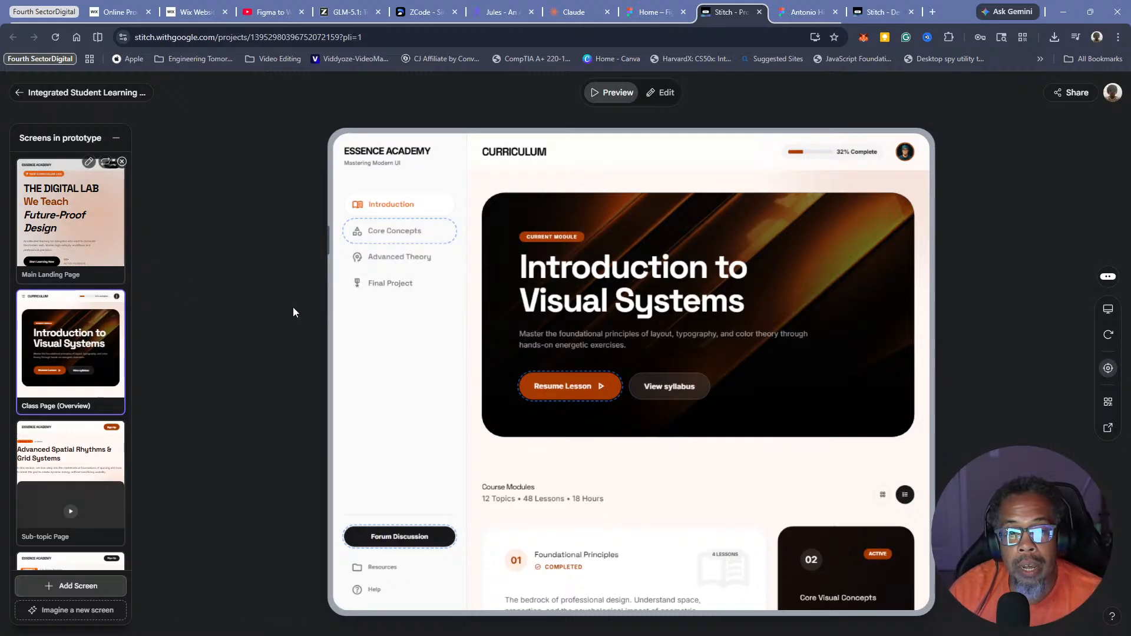
scroll(407, 342, "down", 10)
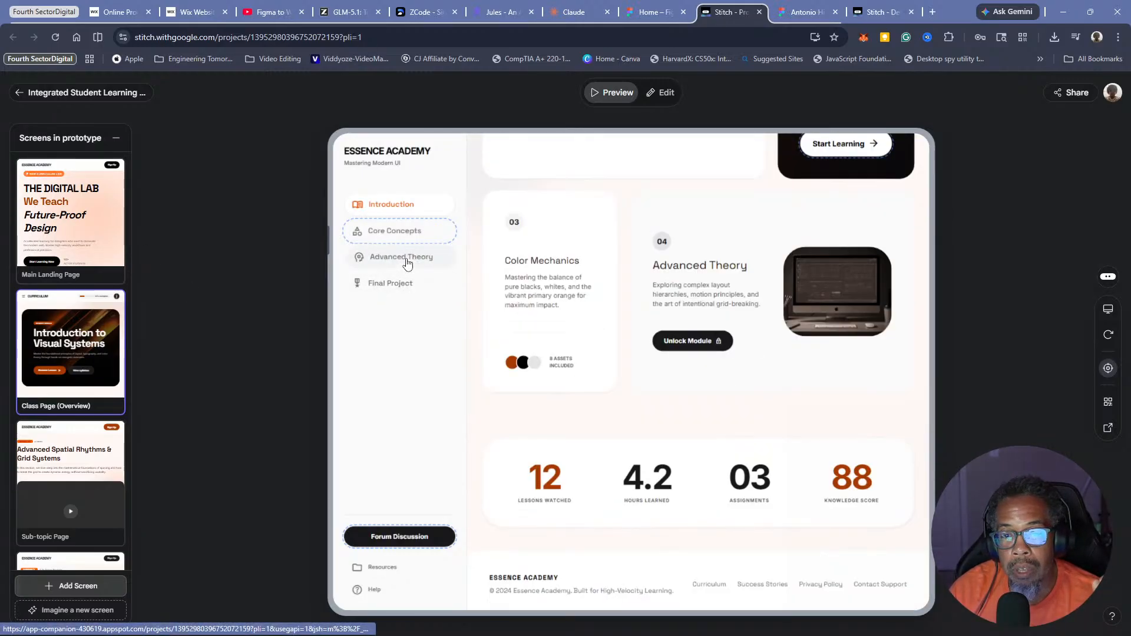
View the Sub-topic Page and look through its video, Lesson Summary, quiz and Recent Discussions sections
left_click(401, 284)
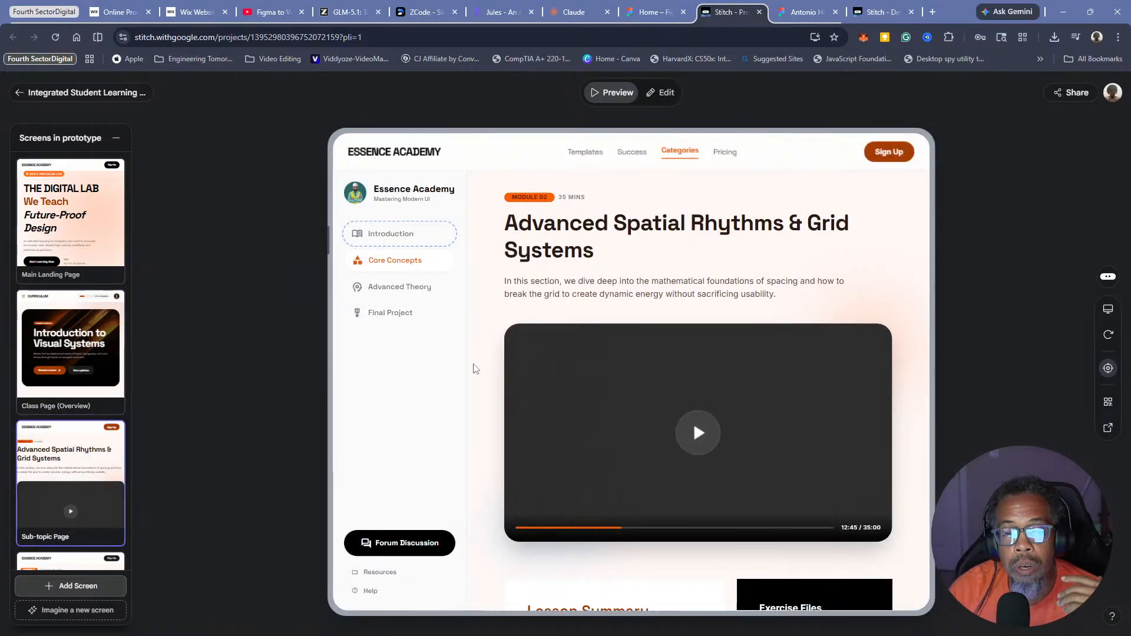
scroll(474, 368, "down", 2)
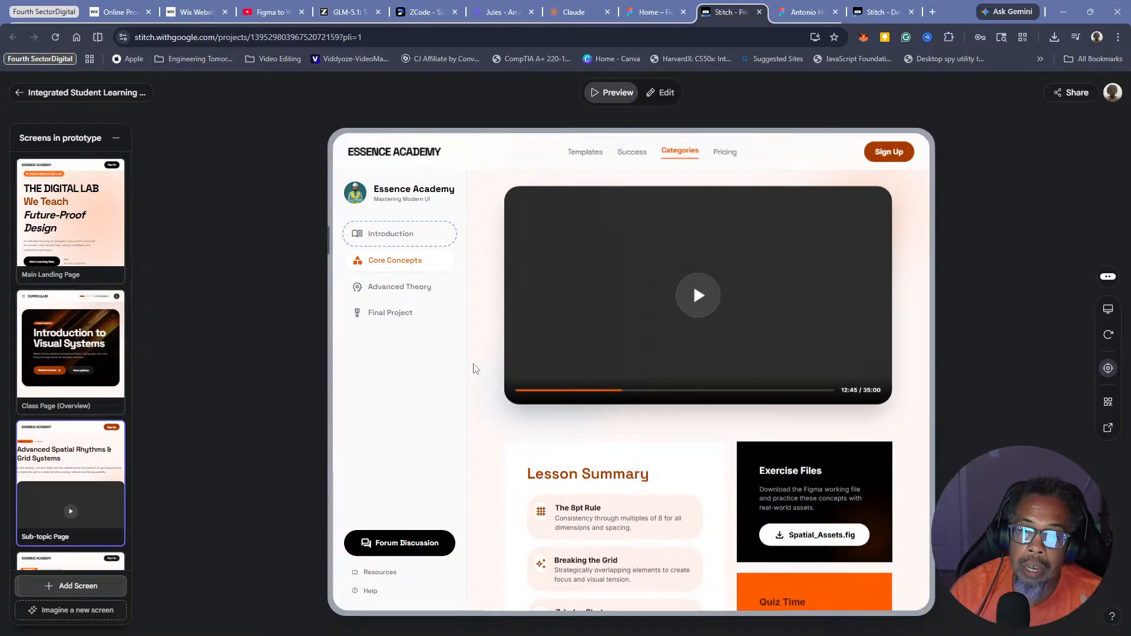
scroll(475, 368, "up", 2)
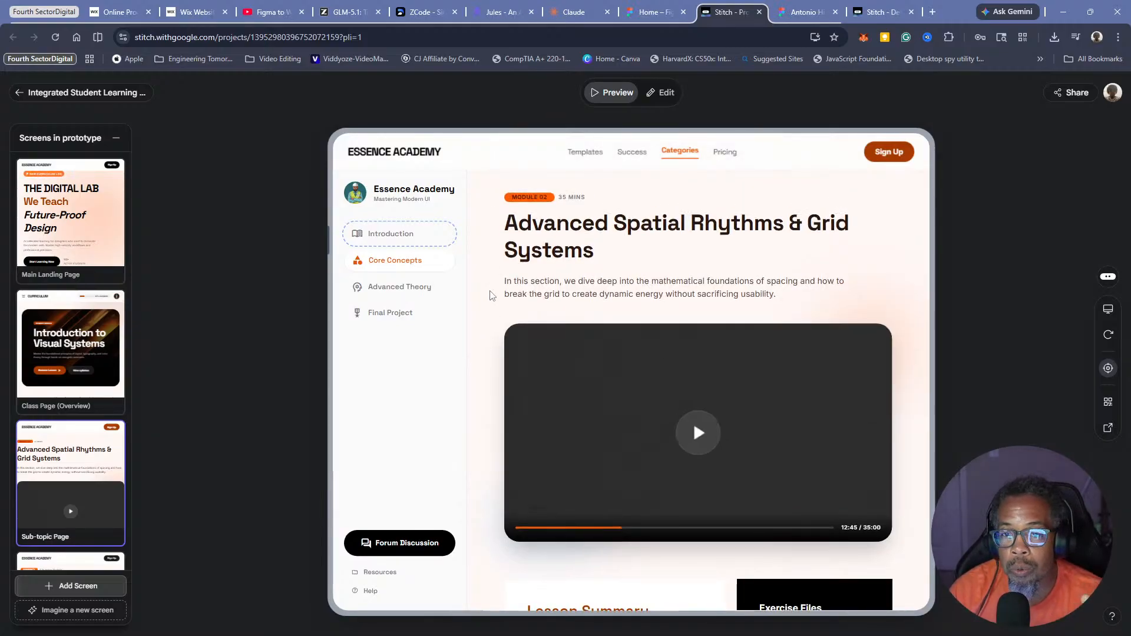
scroll(491, 304, "down", 8)
scroll(490, 312, "up", 2)
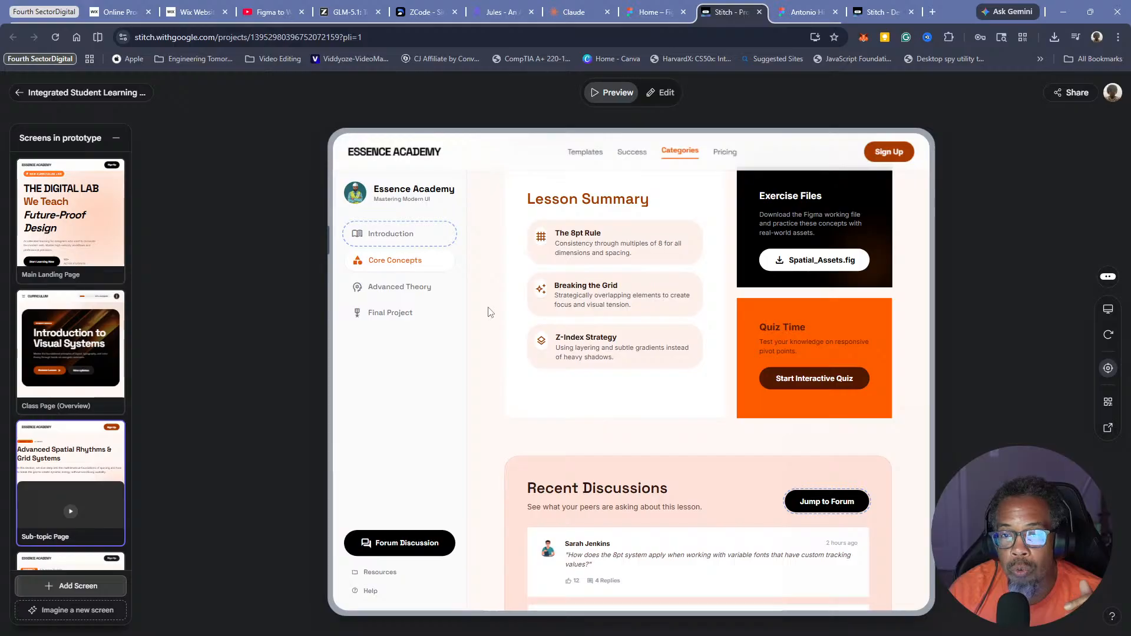
scroll(488, 312, "down", 3)
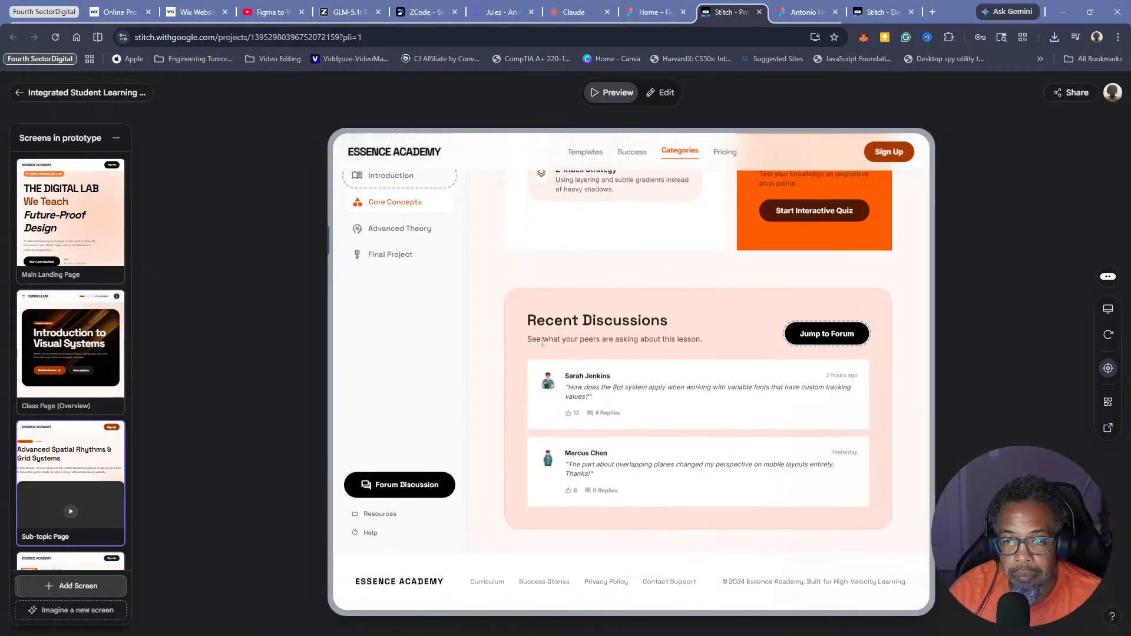
Open the Student Forum screen of the prototype and look over its Knowledge Exchange page
left_click(825, 340)
scroll(510, 374, "down", 11)
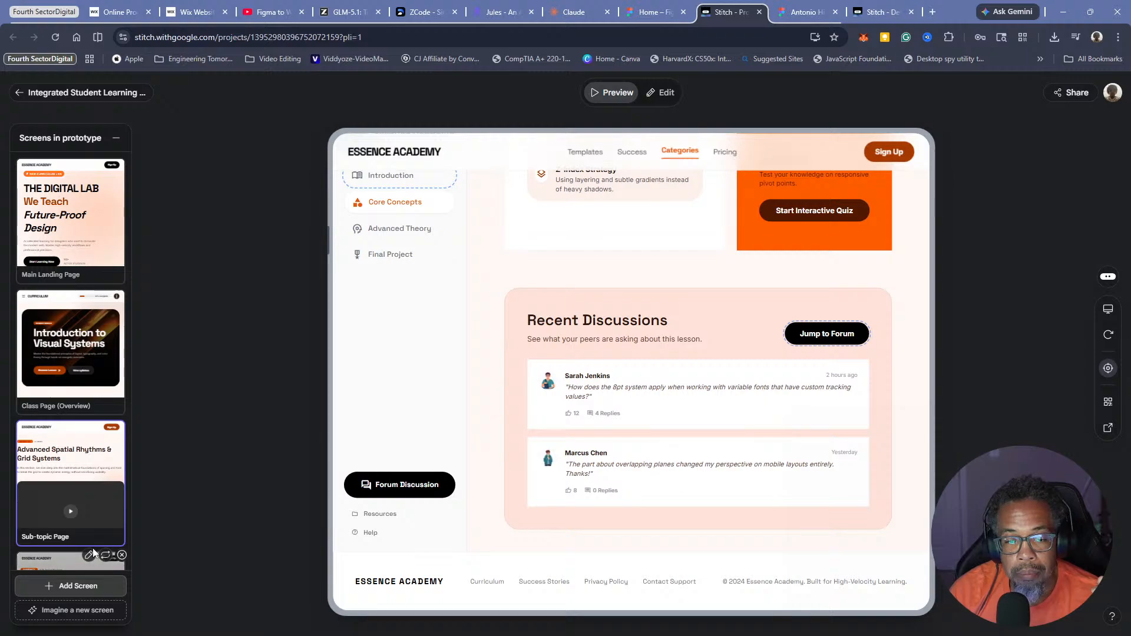
scroll(90, 566, "down", 2)
left_click(78, 495)
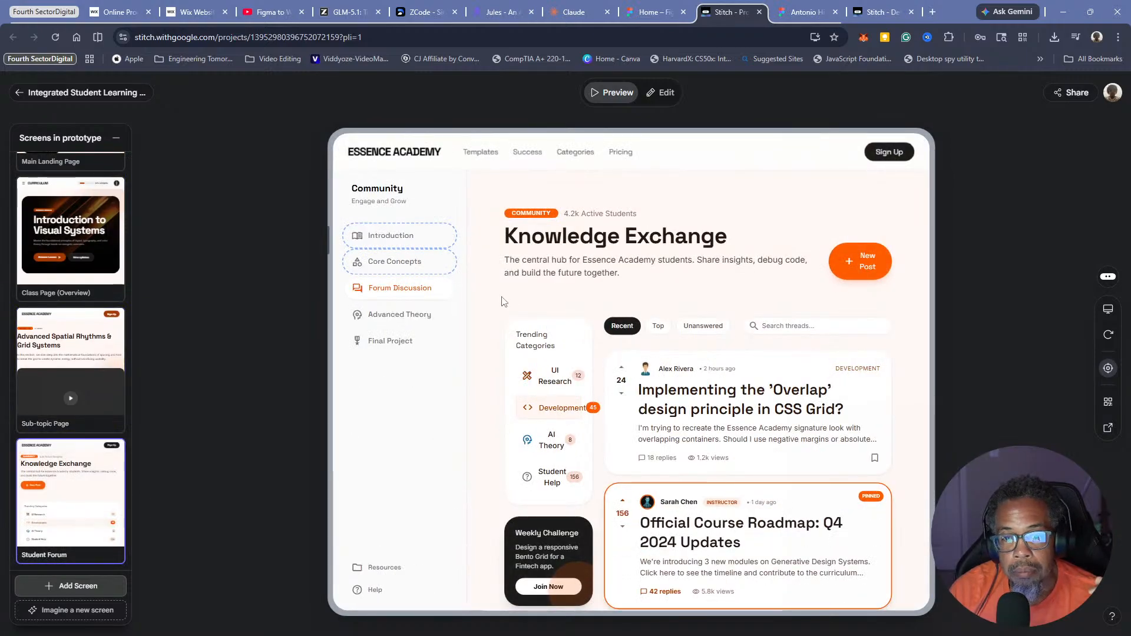
scroll(489, 300, "down", 5)
scroll(497, 311, "up", 5)
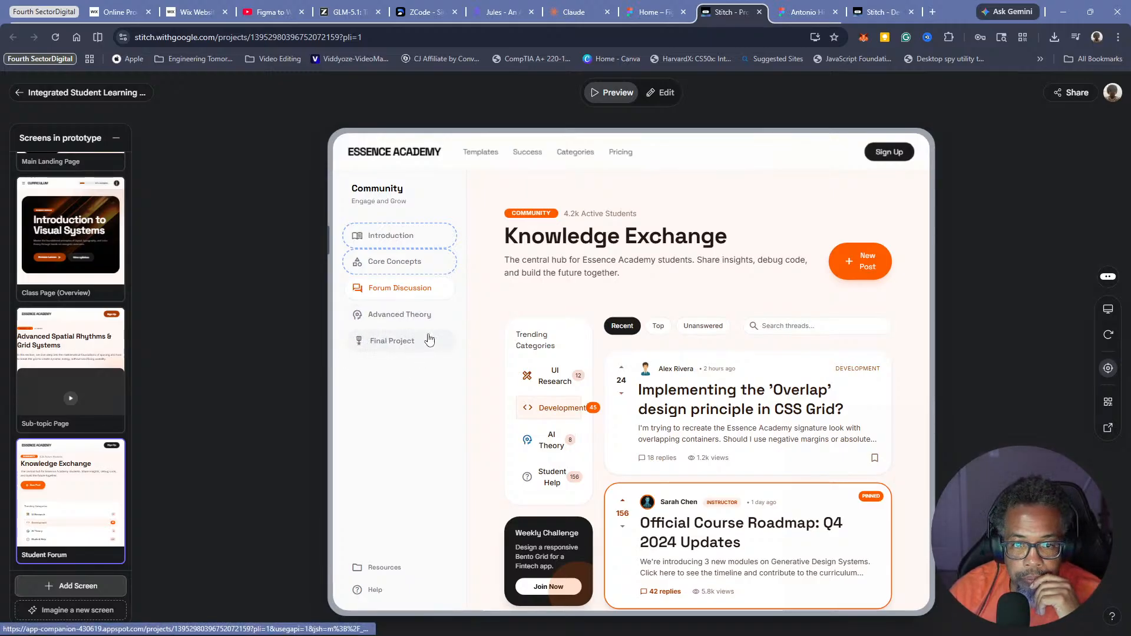
Reopen the Main Landing Page preview and look back from its closing banner up to the hero section
scroll(62, 307, "up", 2)
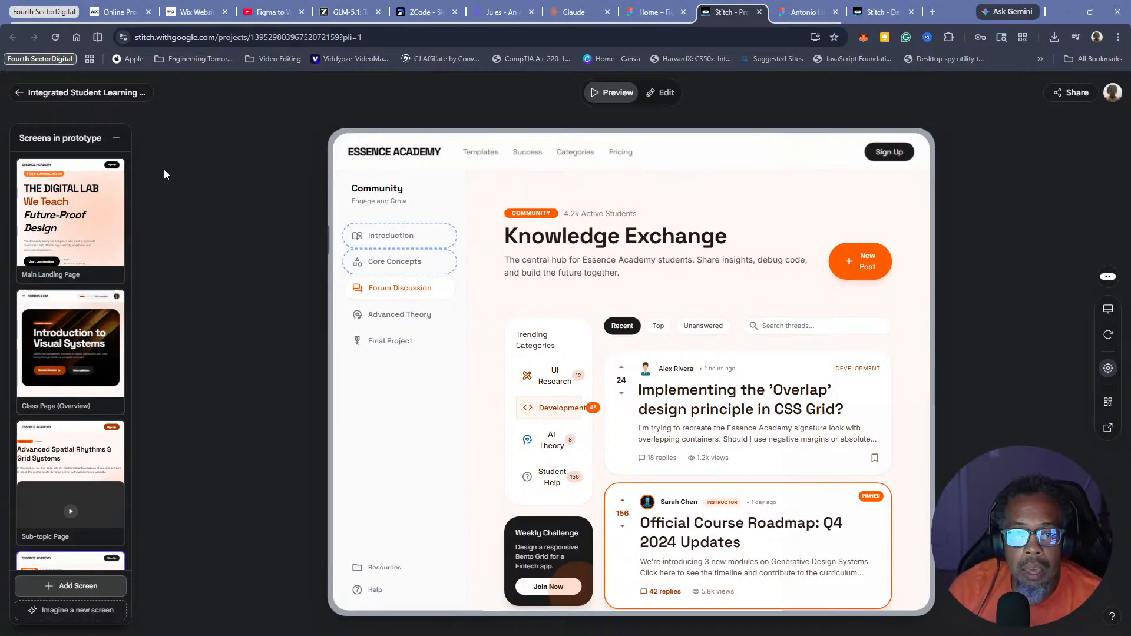
left_click(110, 228)
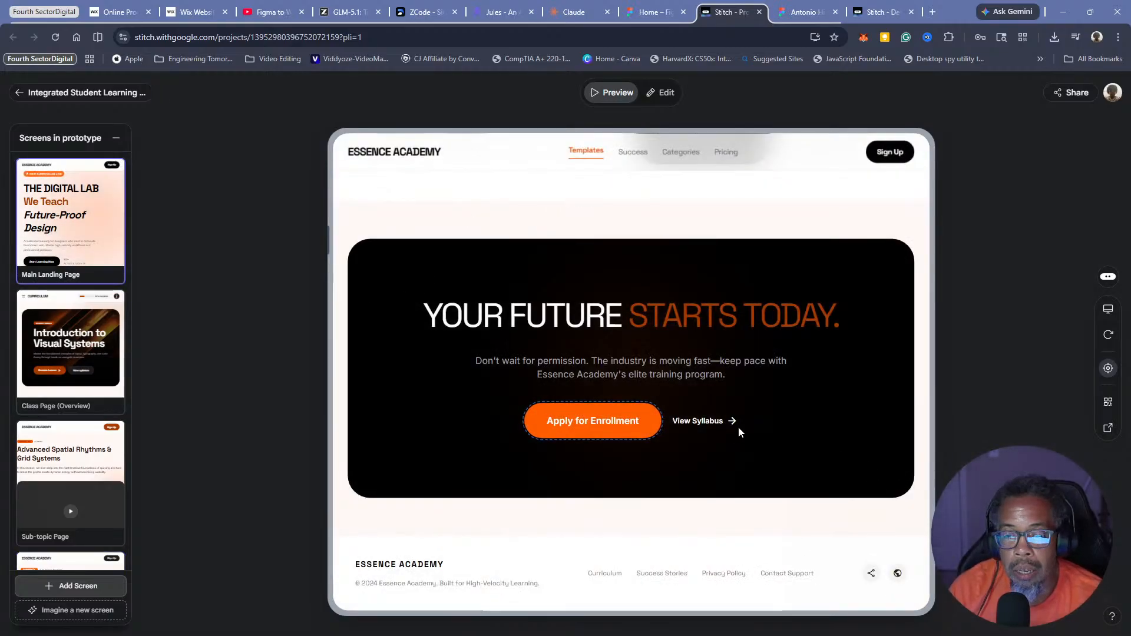
scroll(377, 415, "up", 5)
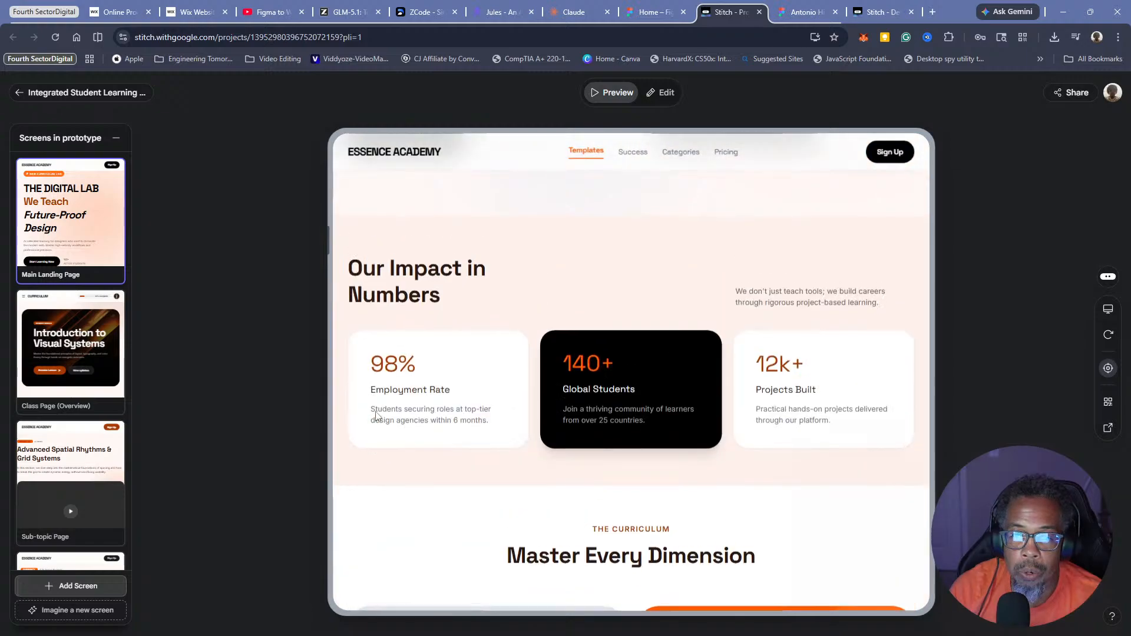
scroll(377, 415, "up", 5)
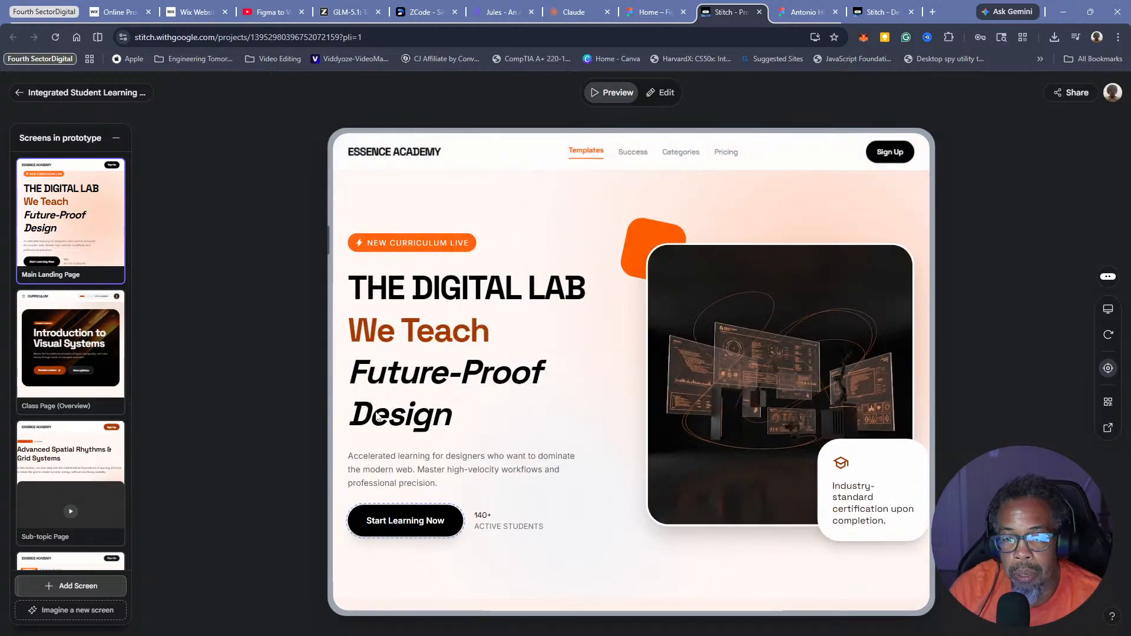
Return to the project canvas, detach the Main Landing Page from the prompt, and begin a prompt with "Can you create"
left_click(60, 101)
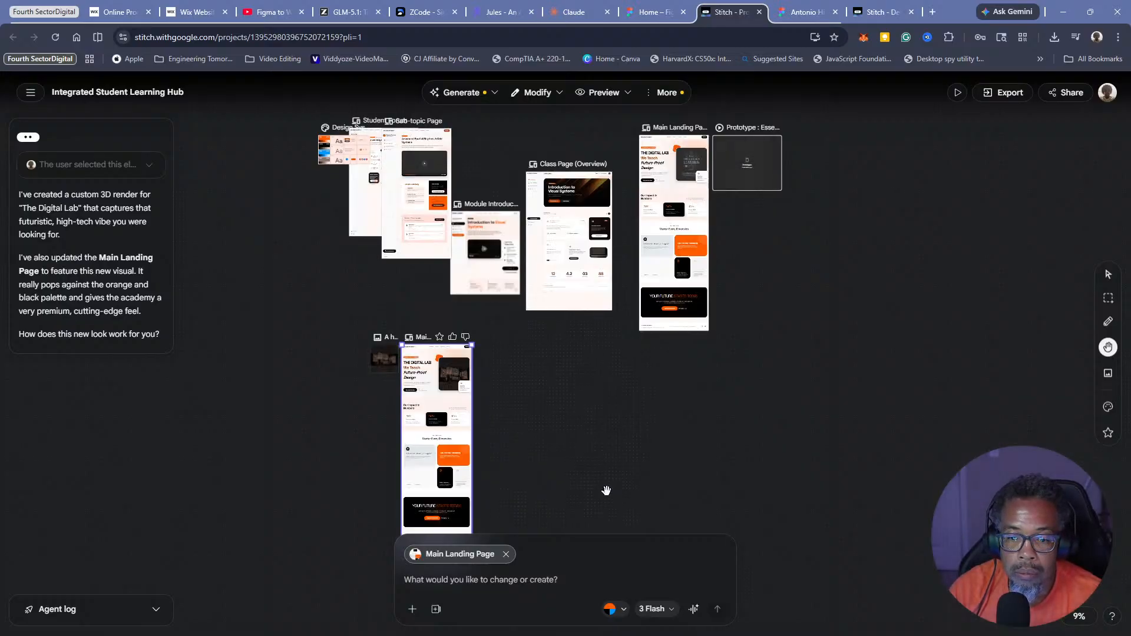
scroll(611, 412, "up", 2)
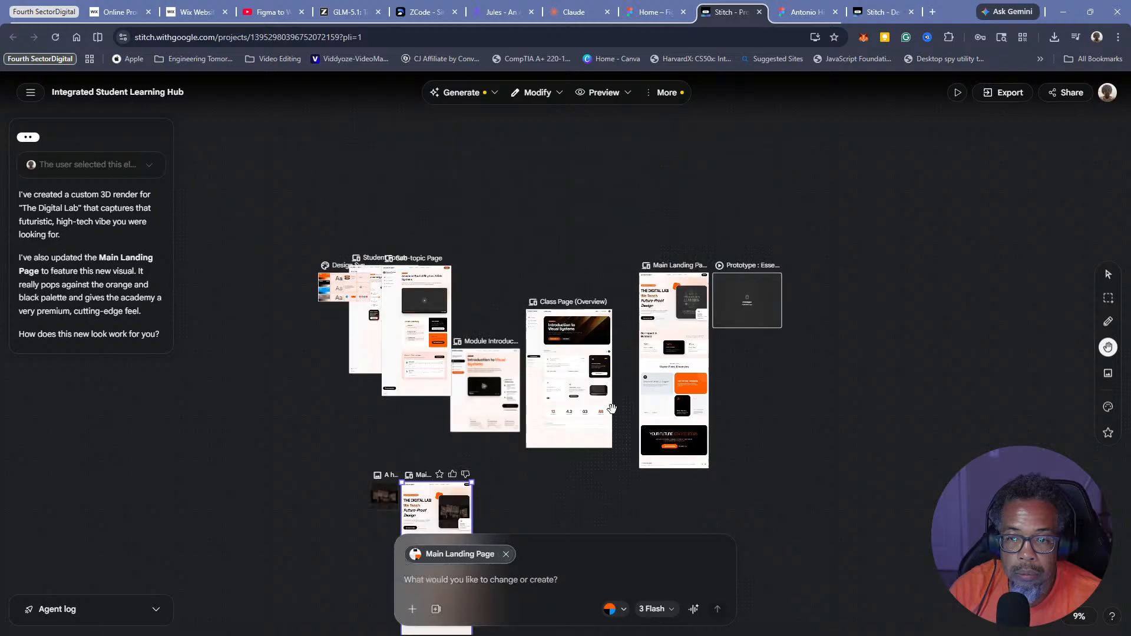
left_click(507, 555)
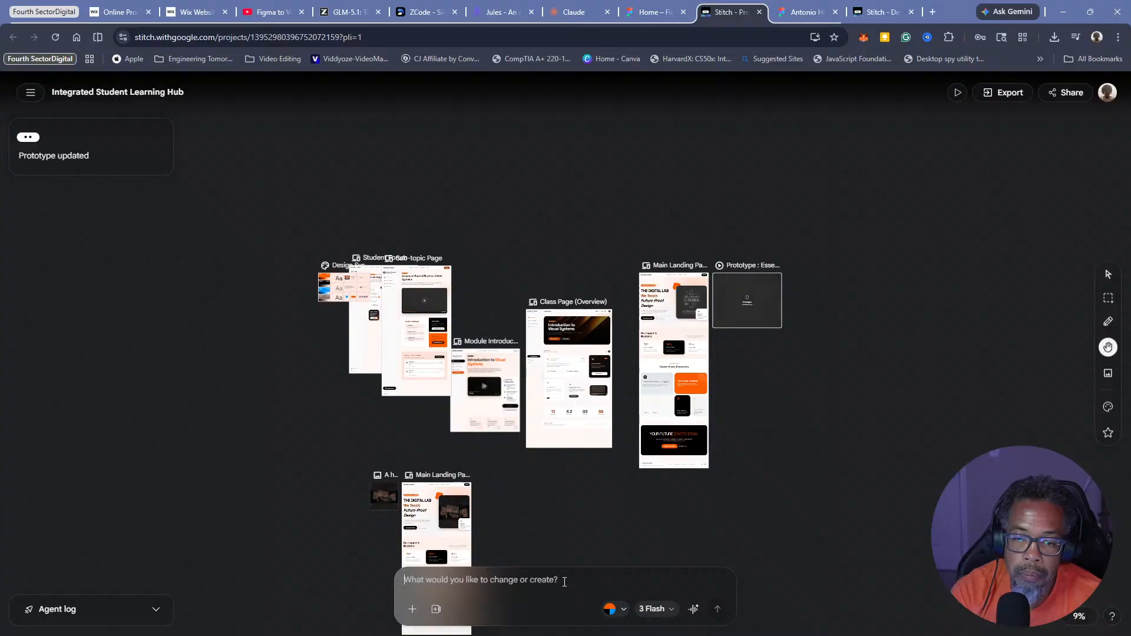
type("Can you create")
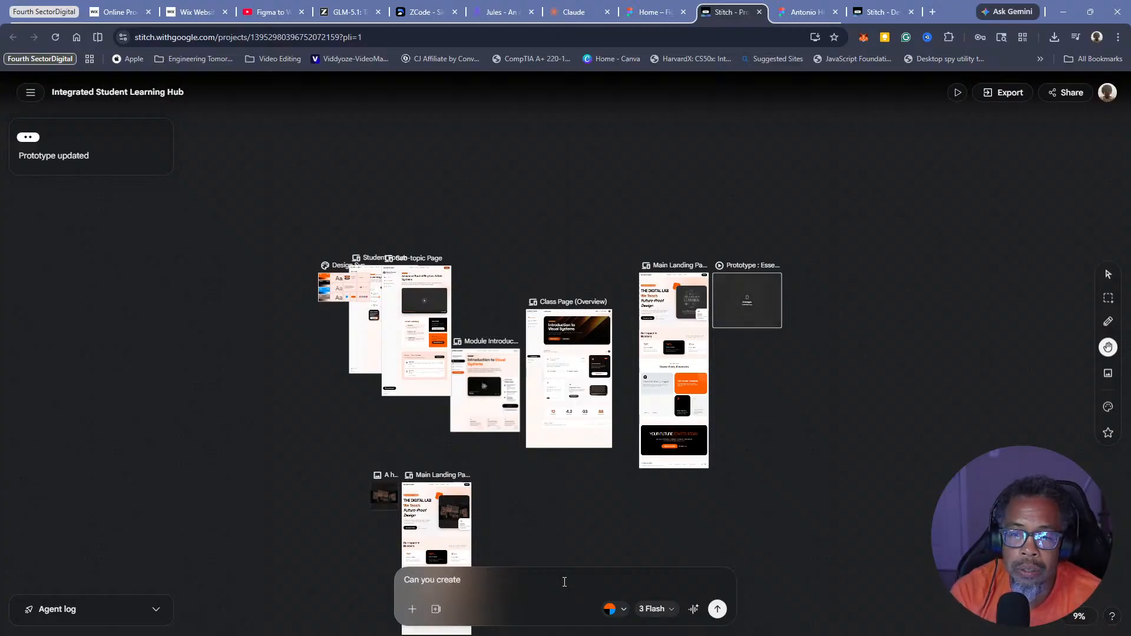
Examine the page designs on the canvas up close, from the Sub-topic Page across to the Main Landing Page
left_click(680, 331)
scroll(679, 333, "up", 3)
scroll(680, 334, "up", 3)
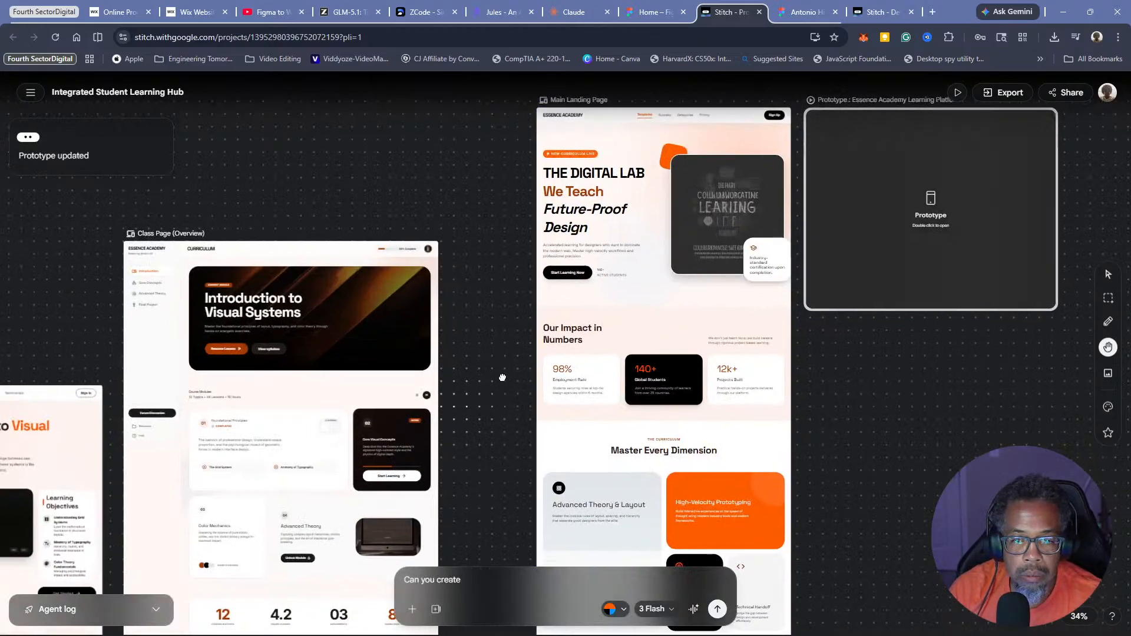
left_click_drag(634, 331, 889, 347)
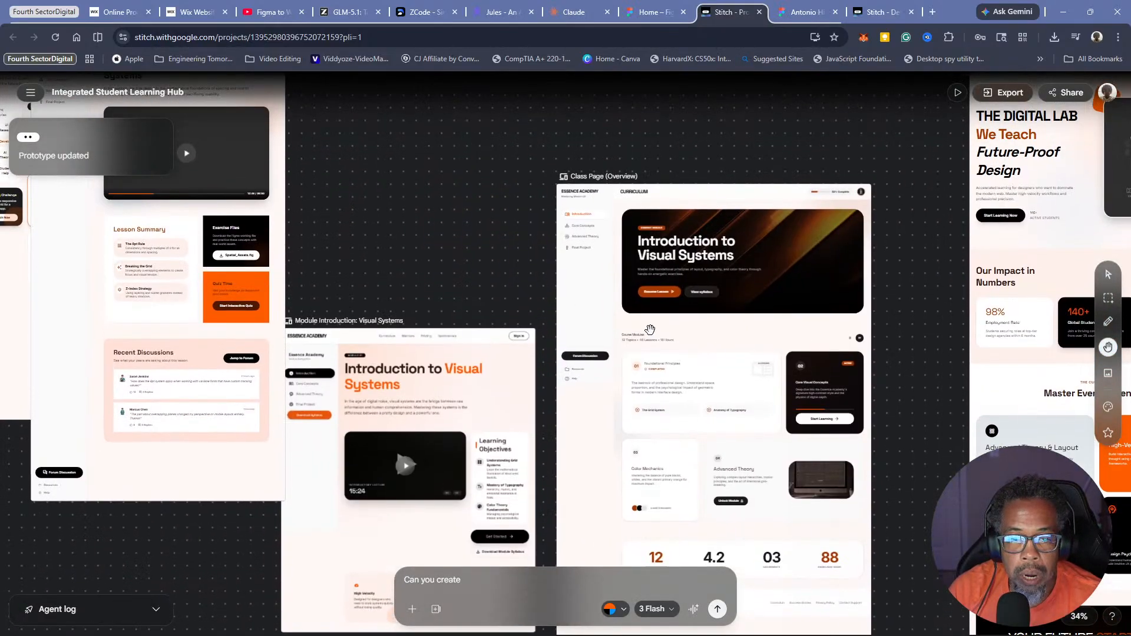
left_click_drag(501, 291, 604, 396)
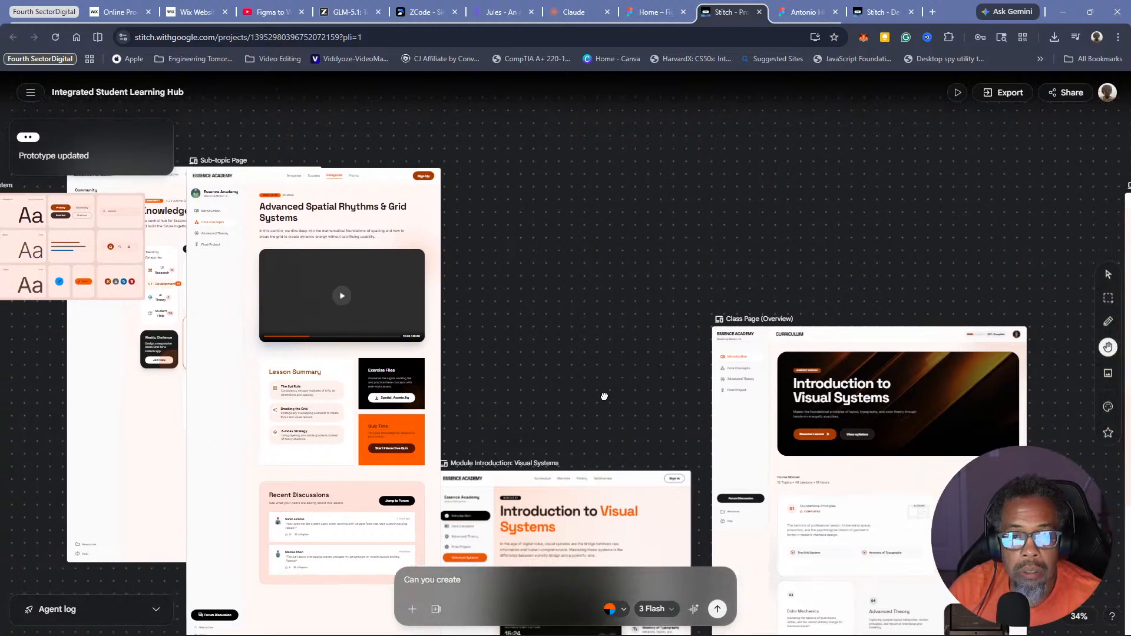
scroll(598, 397, "right", 5)
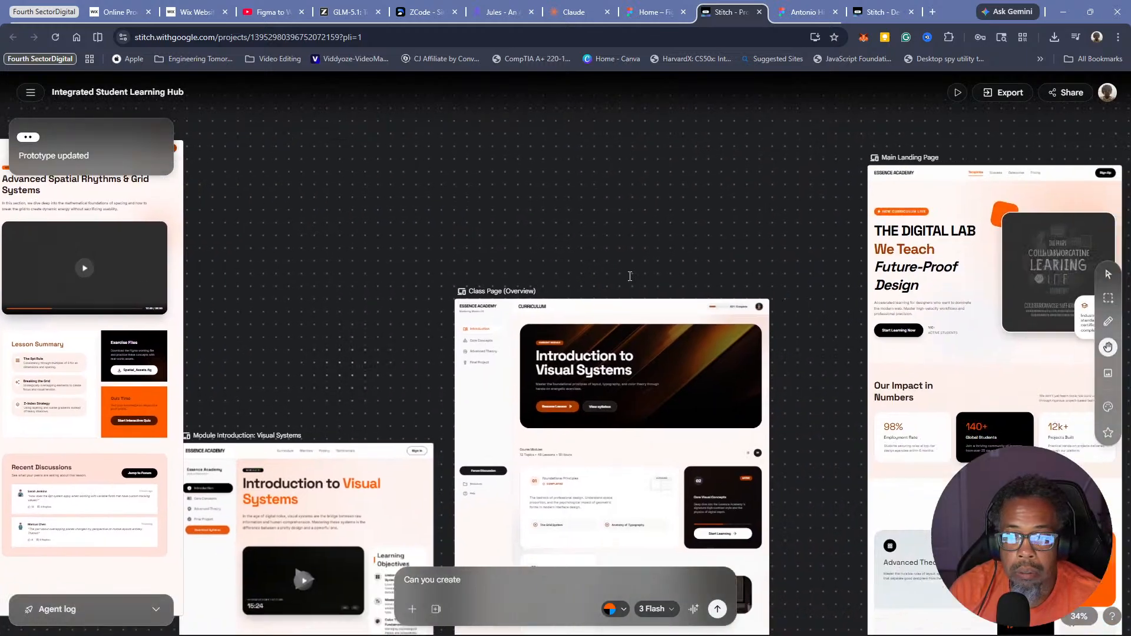
scroll(630, 277, "right", 5)
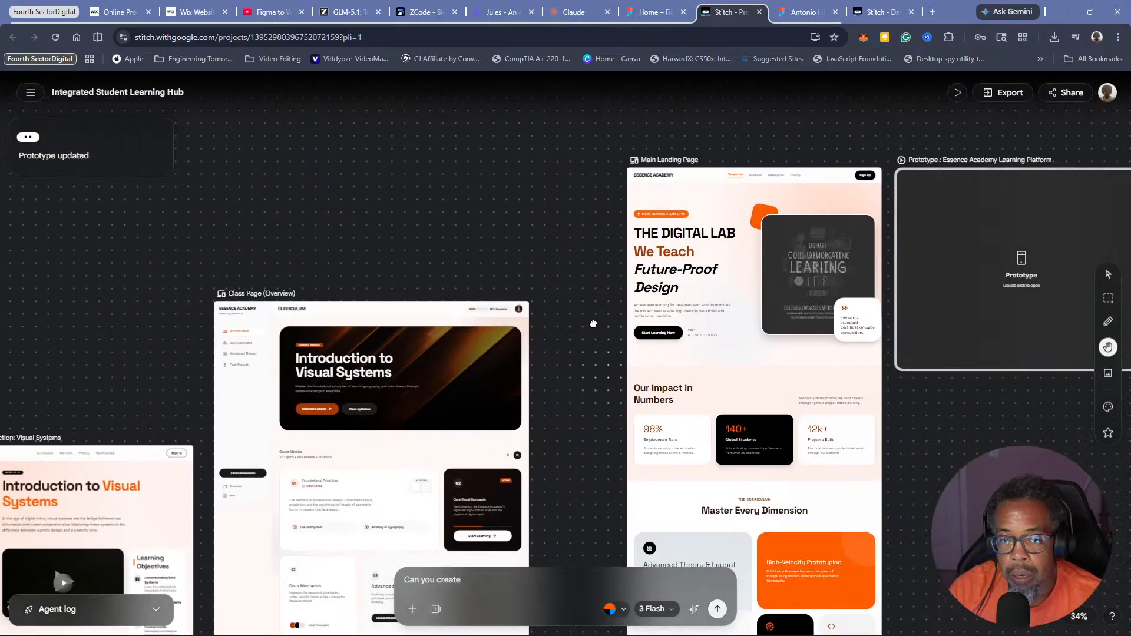
left_click_drag(594, 324, 701, 258)
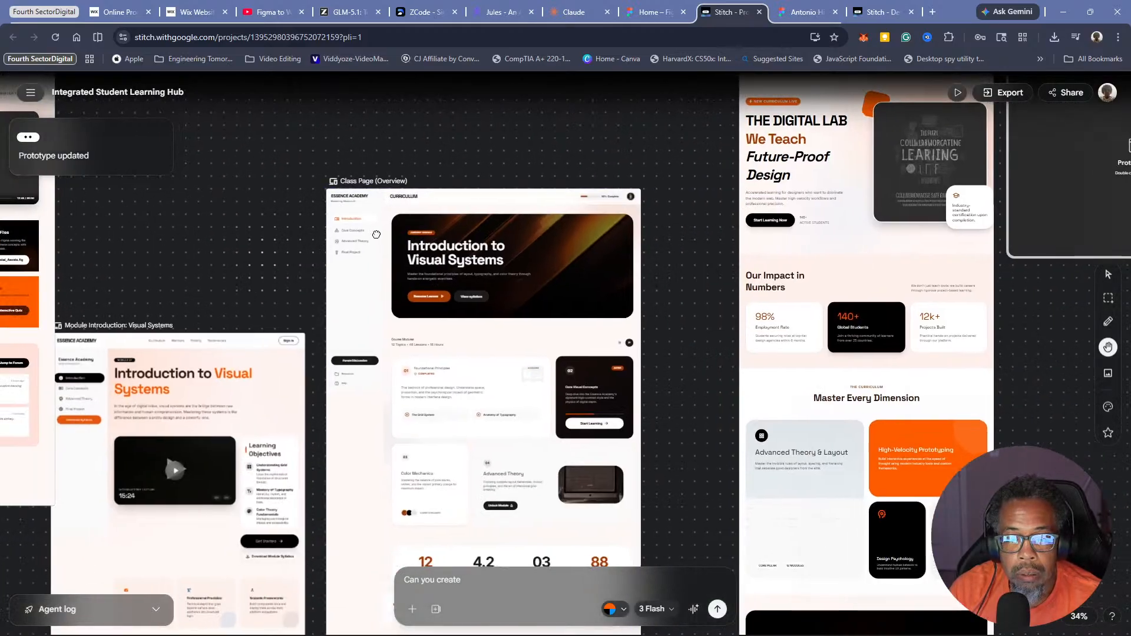
Continue the prompt at the Class Page so its opening question reads: Can you create the "Advanced Theory" page?
left_click_drag(376, 235, 421, 221)
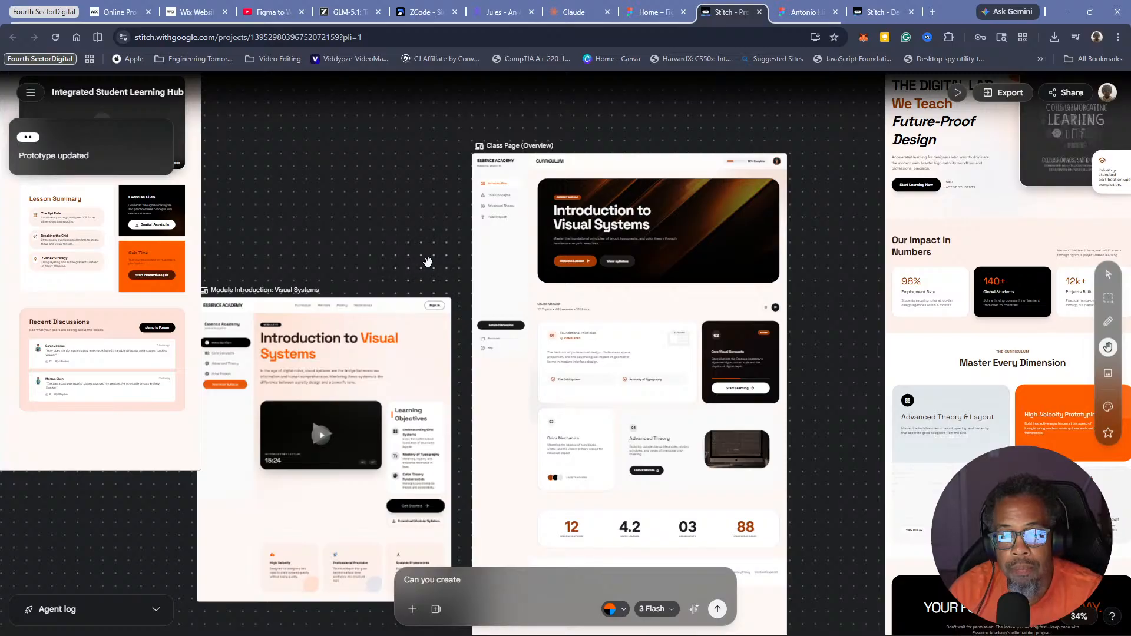
scroll(441, 248, "up", 5)
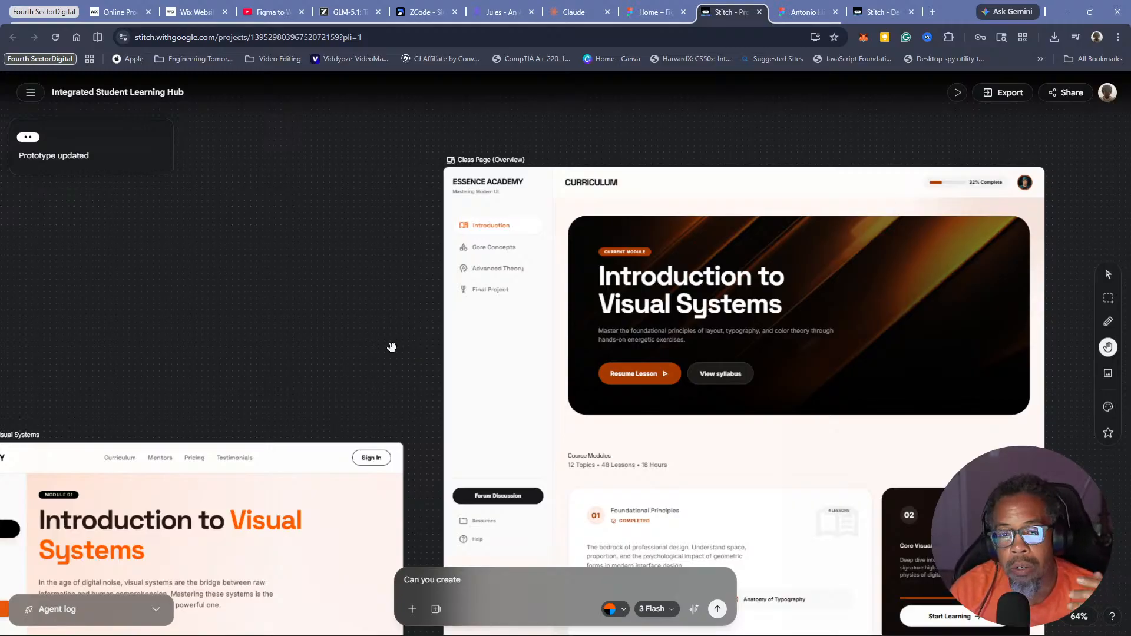
left_click(480, 583)
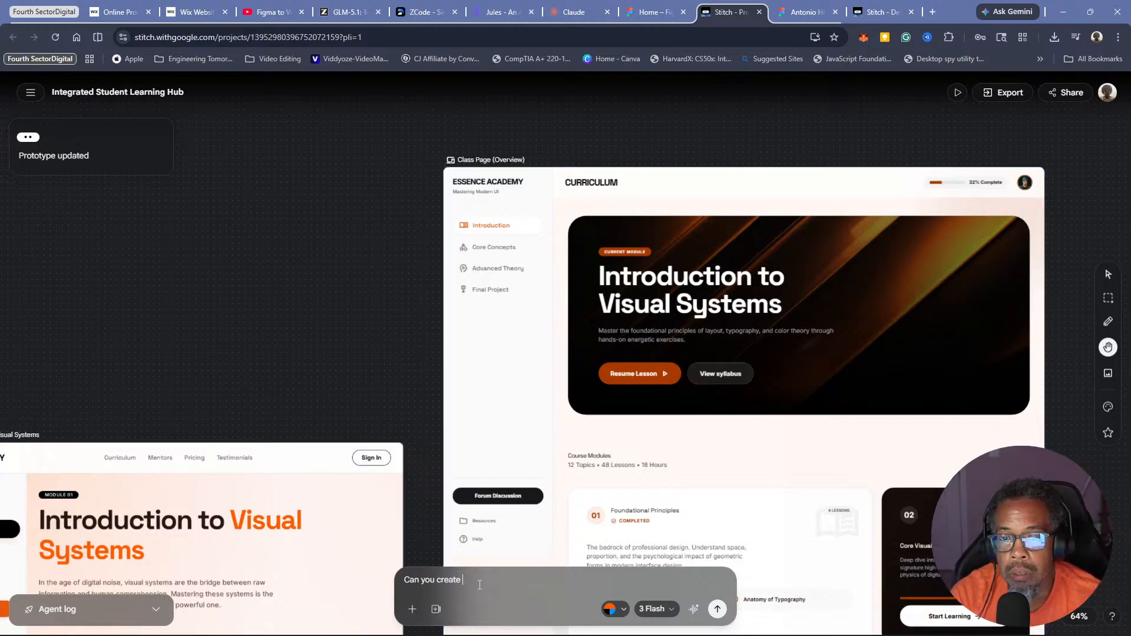
type("the ")
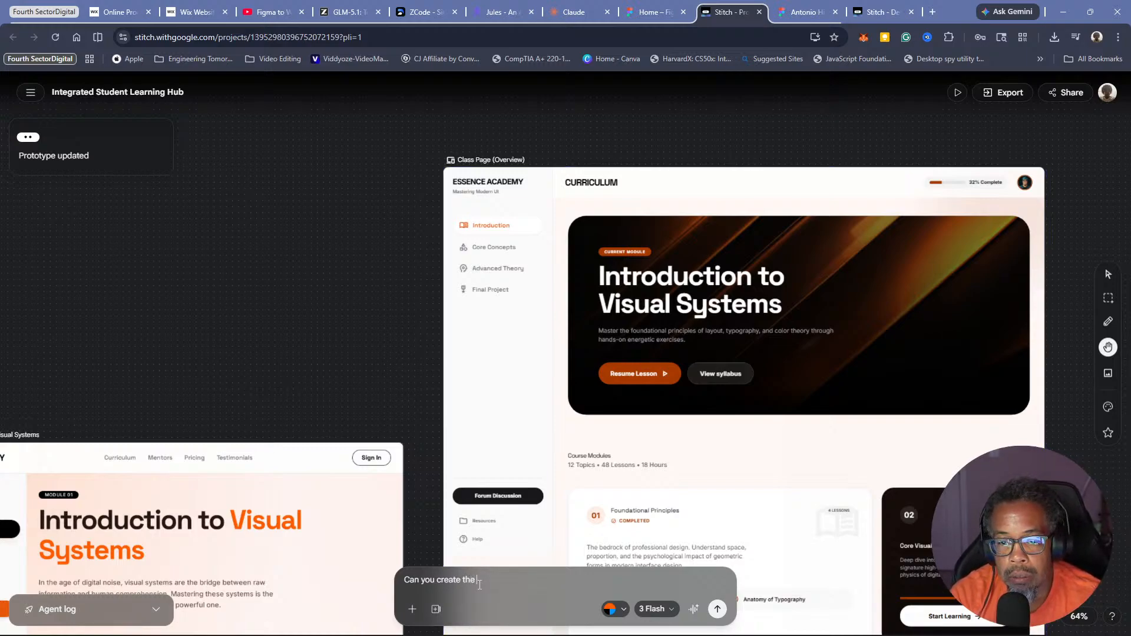
type("\"Advanced ")
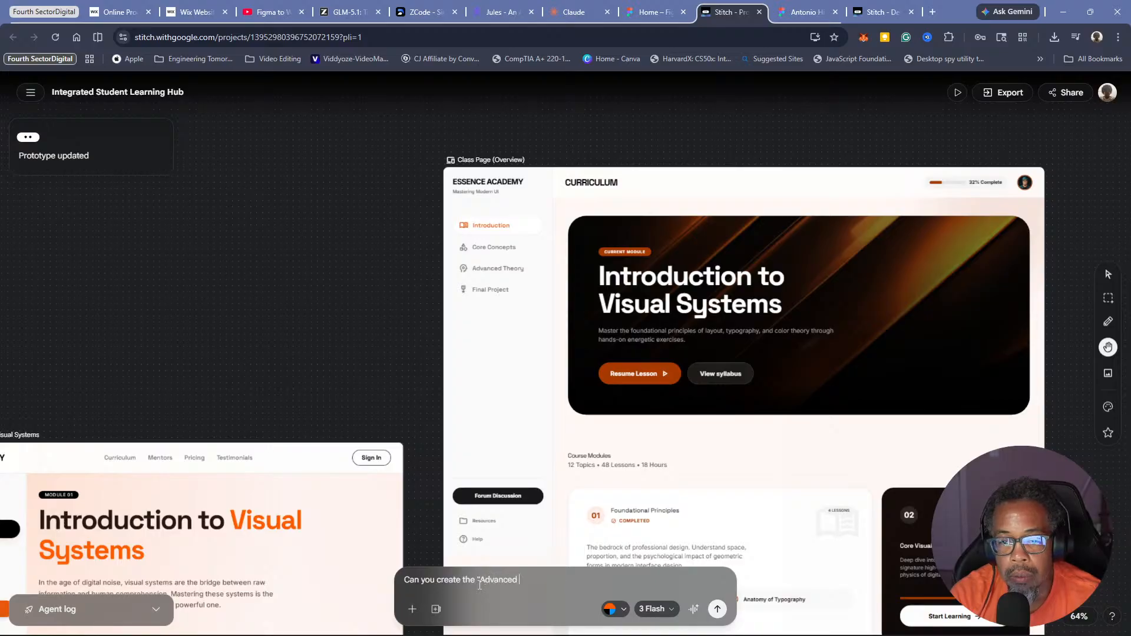
type("Thero")
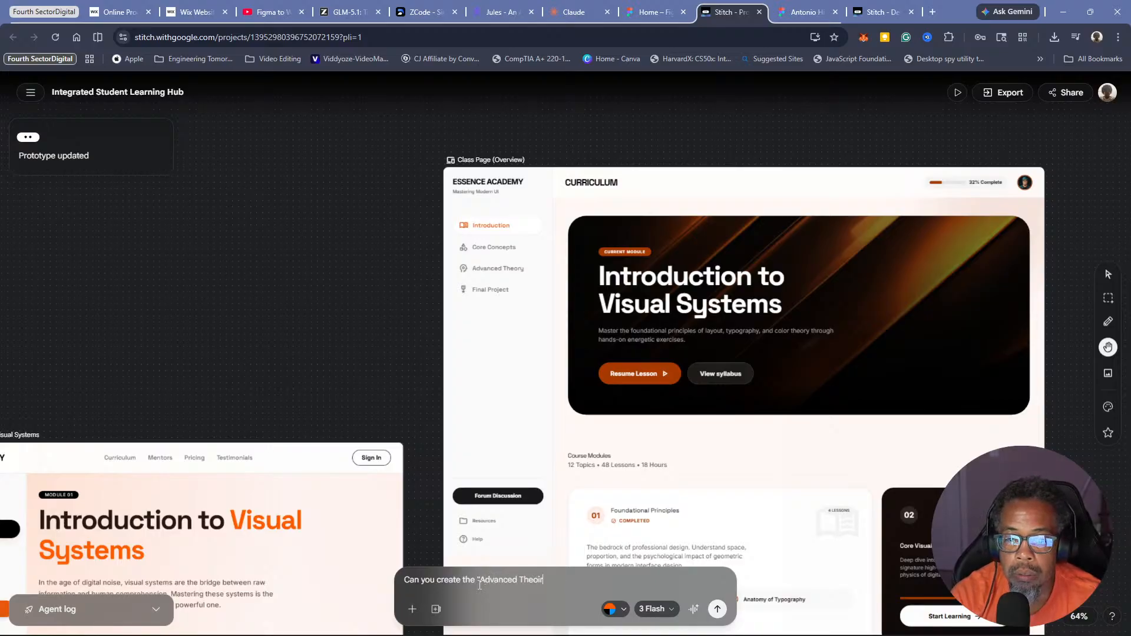
type("y")
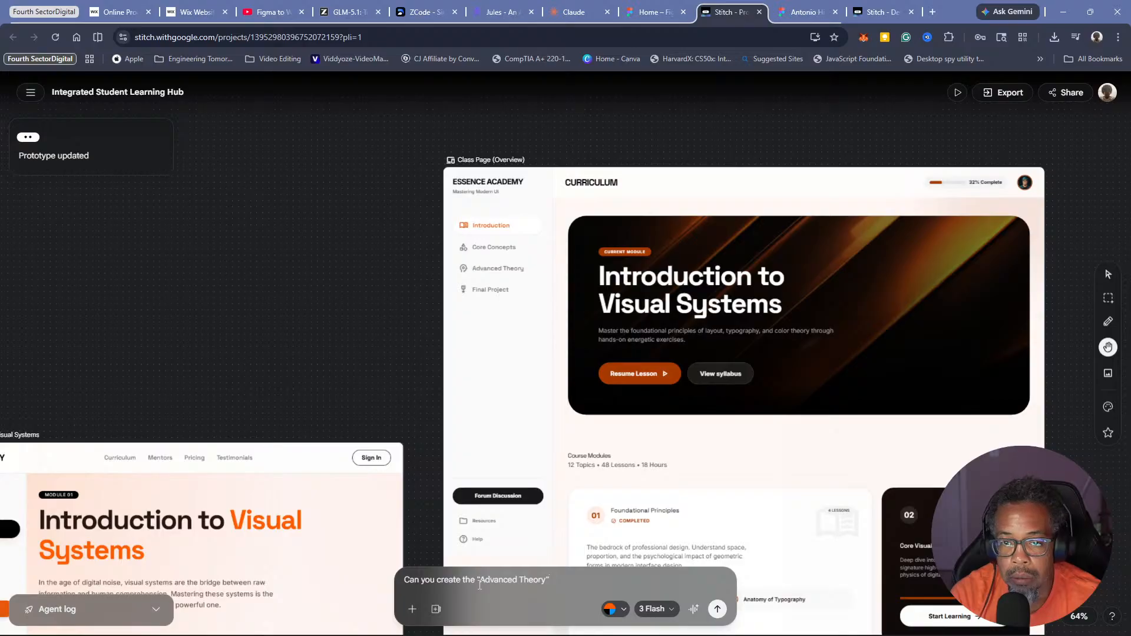
type("\" page")
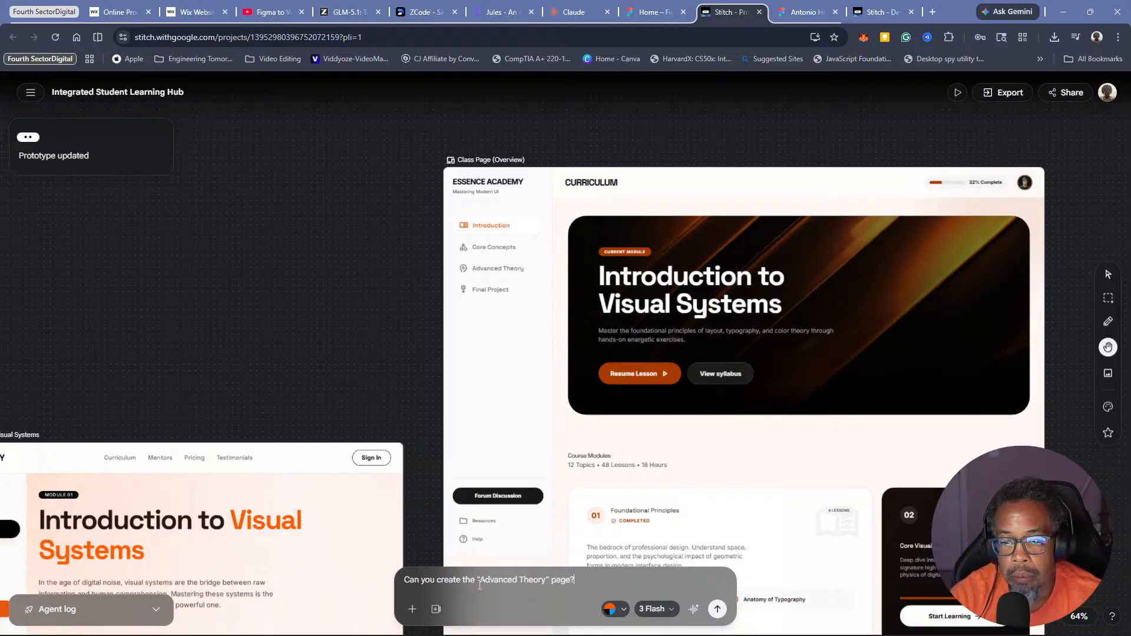
Add to the prompt "I want it to be a technical breakdown of the subject"
type("?  I want")
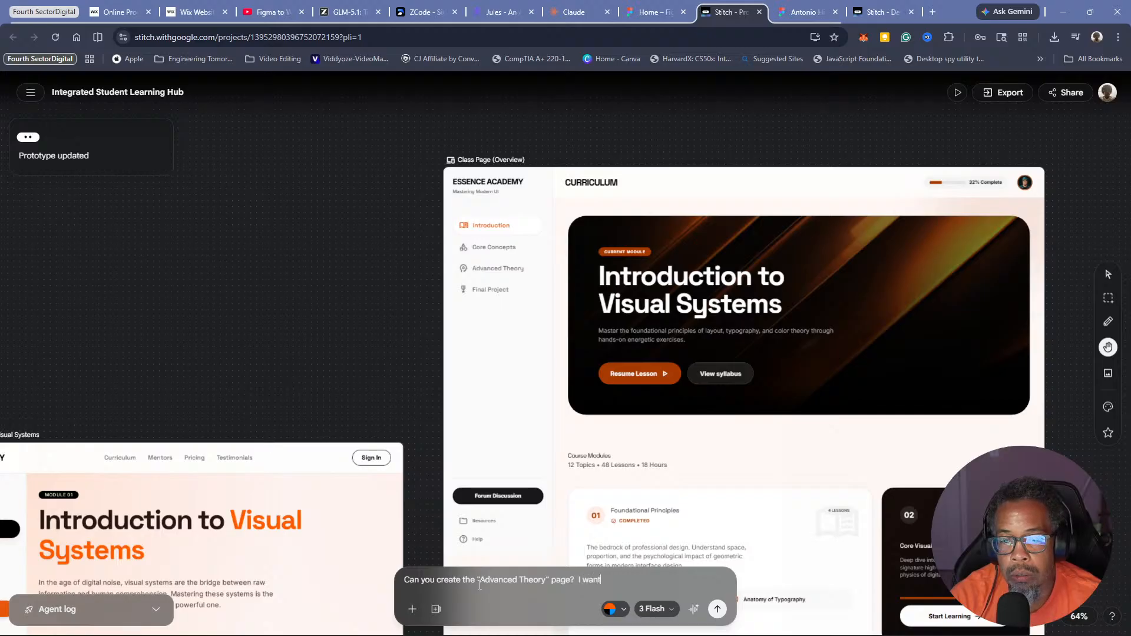
type(" it to be")
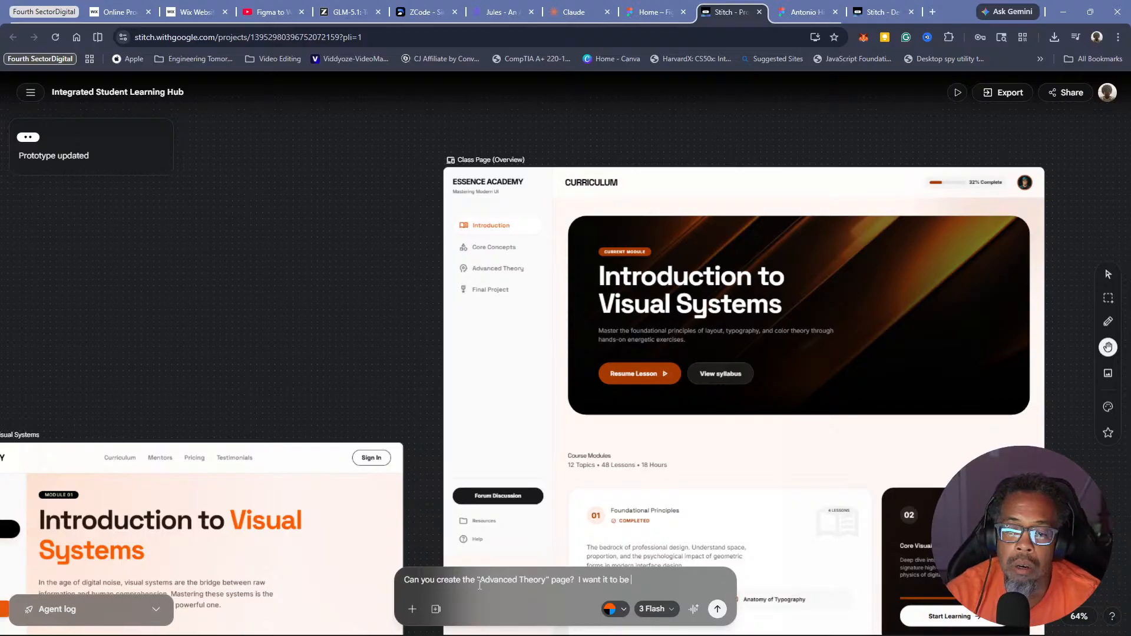
type(" a technical bre")
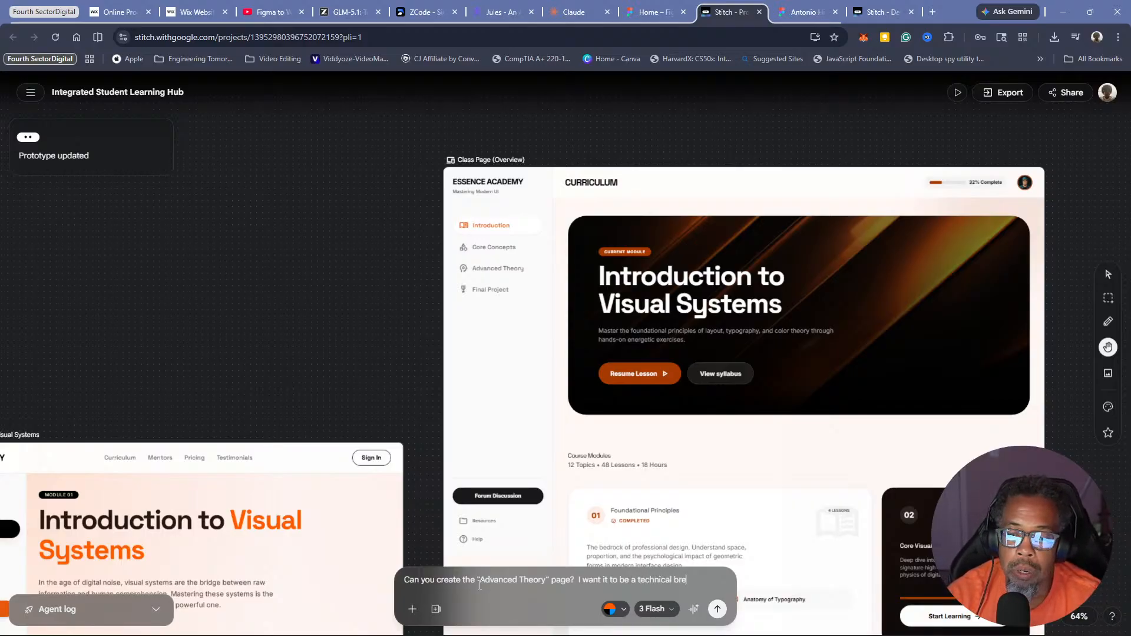
type("akdon")
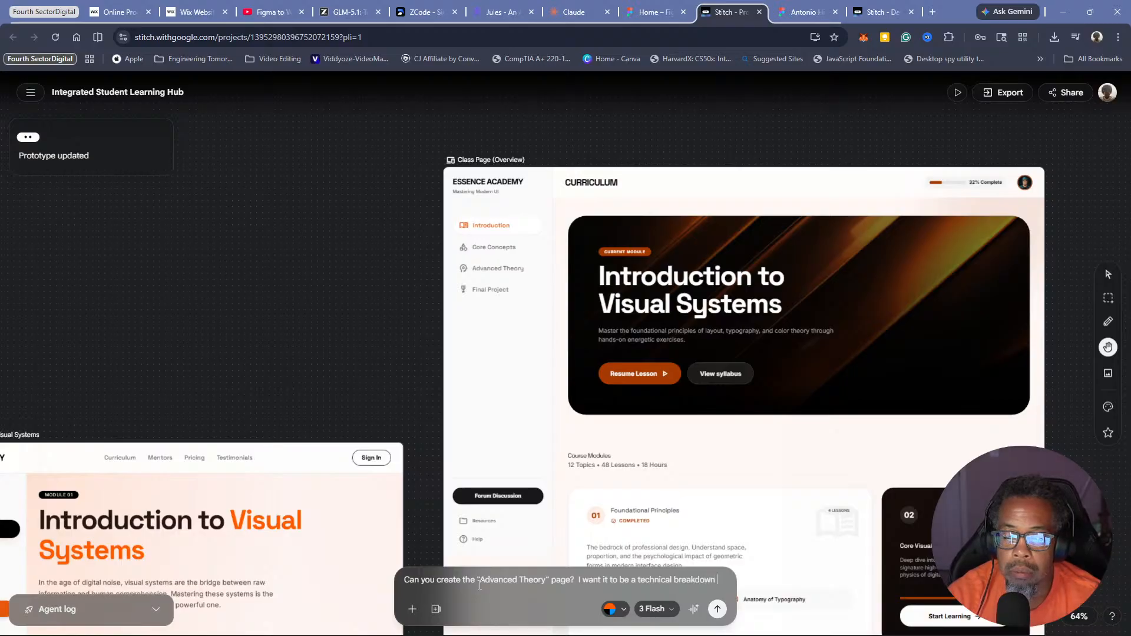
type("n of the")
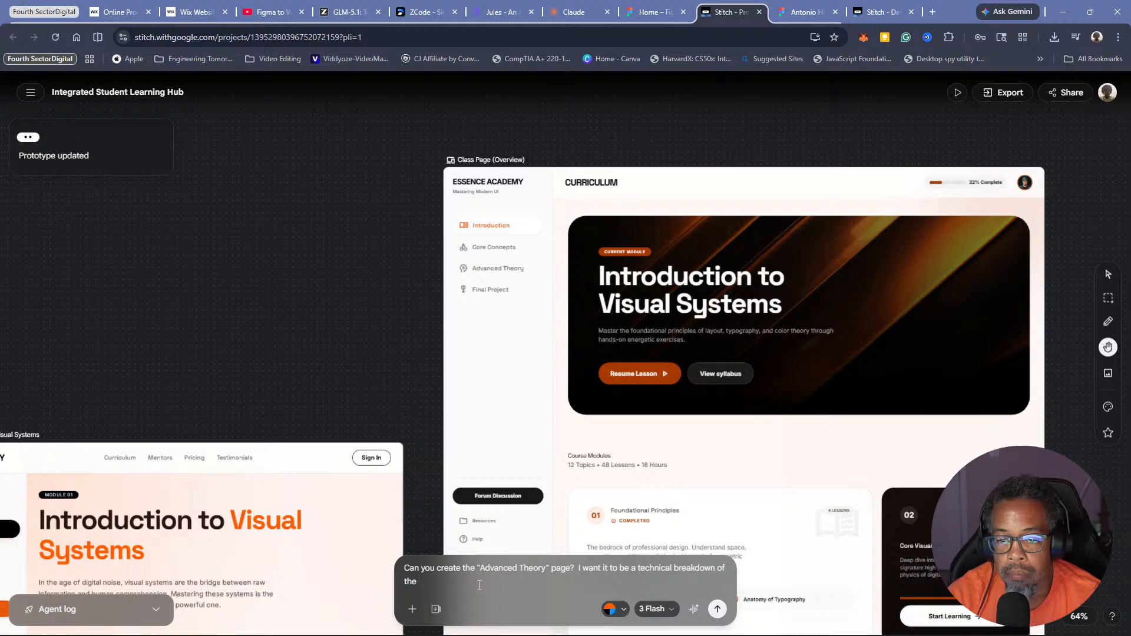
type("sub")
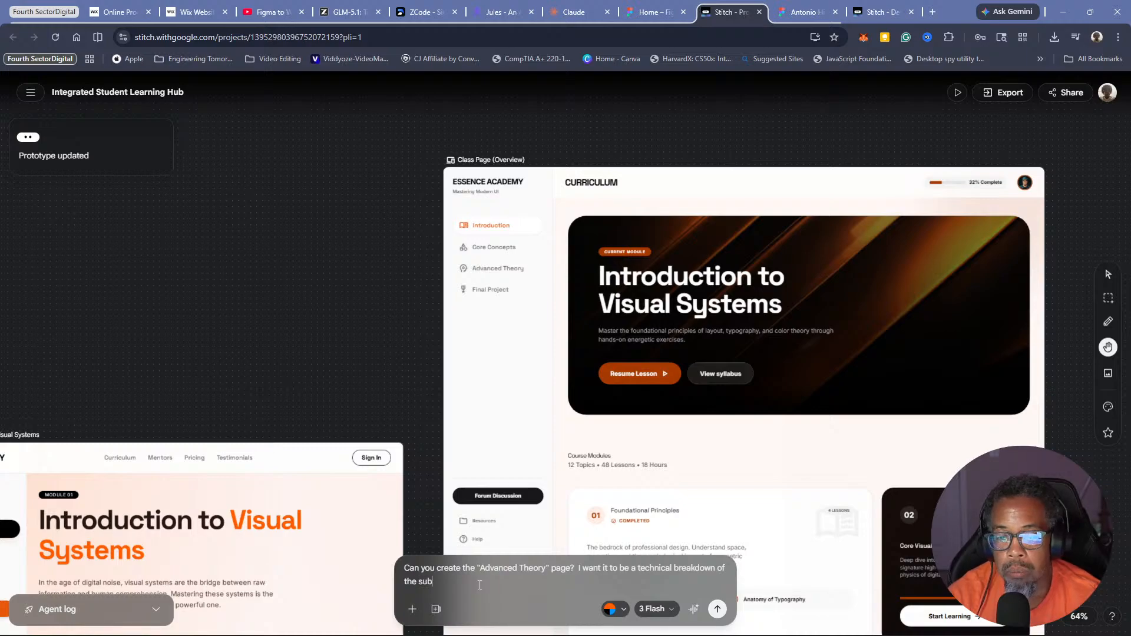
type("ject ")
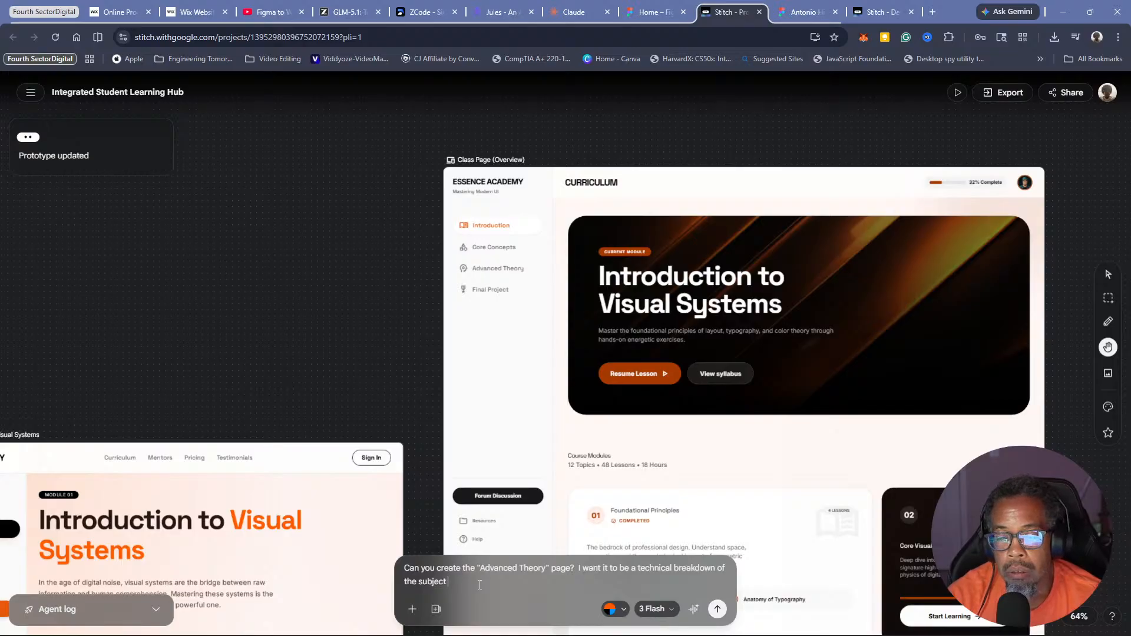
Finish the prompt with "so that students who want to learn more detailed information on what they're learning they can get it from there." and submit it
type("so that stu")
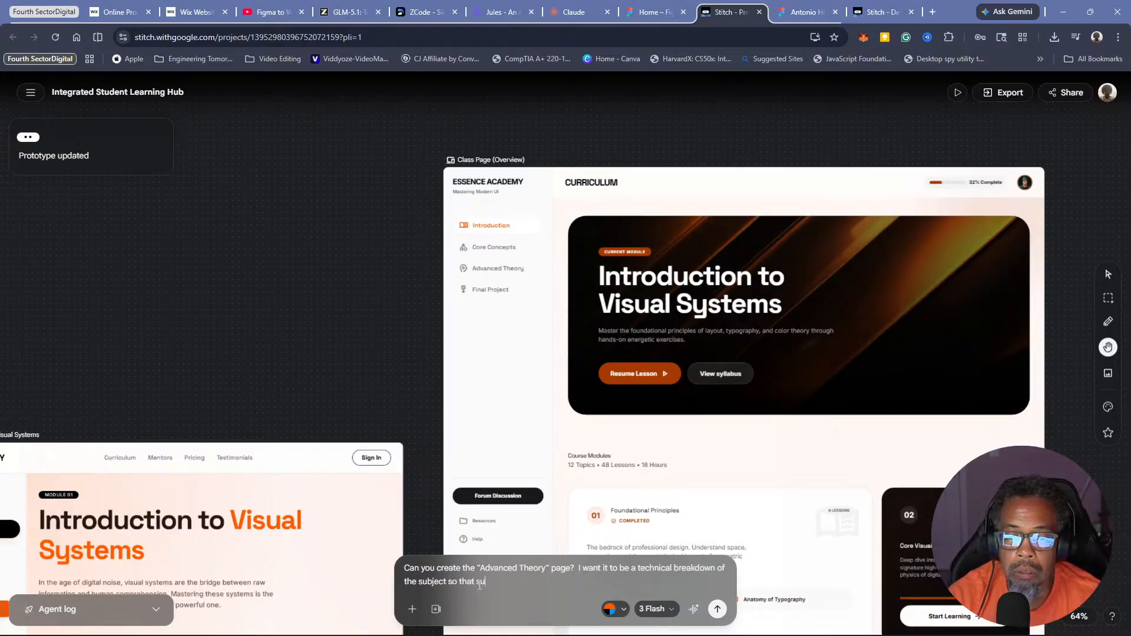
type("dents w")
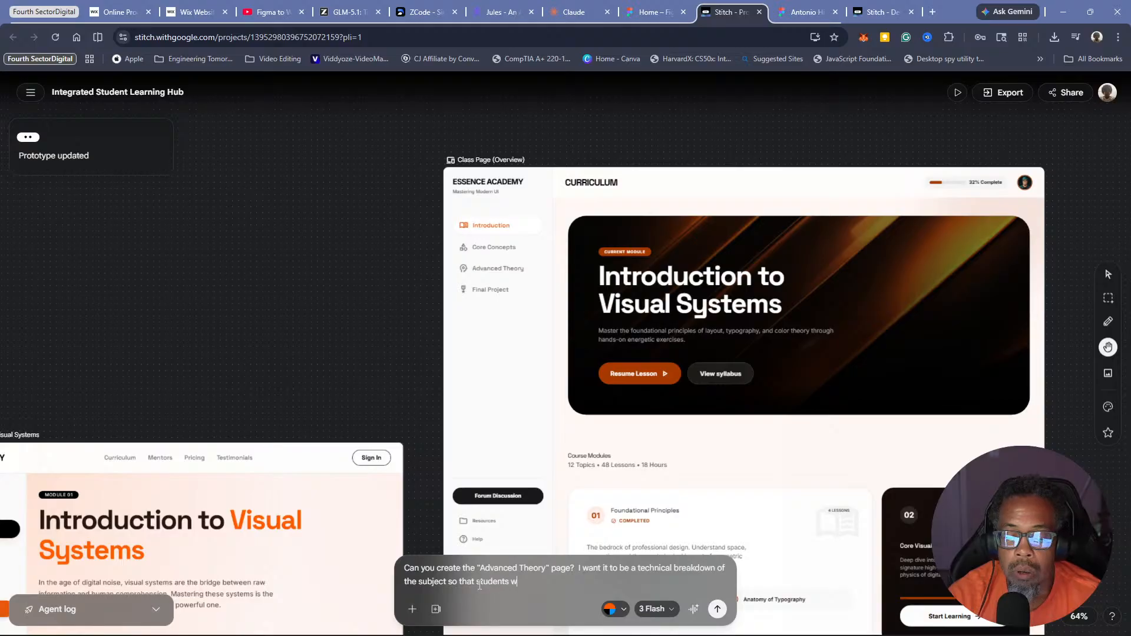
type("ho want to learn more detaile")
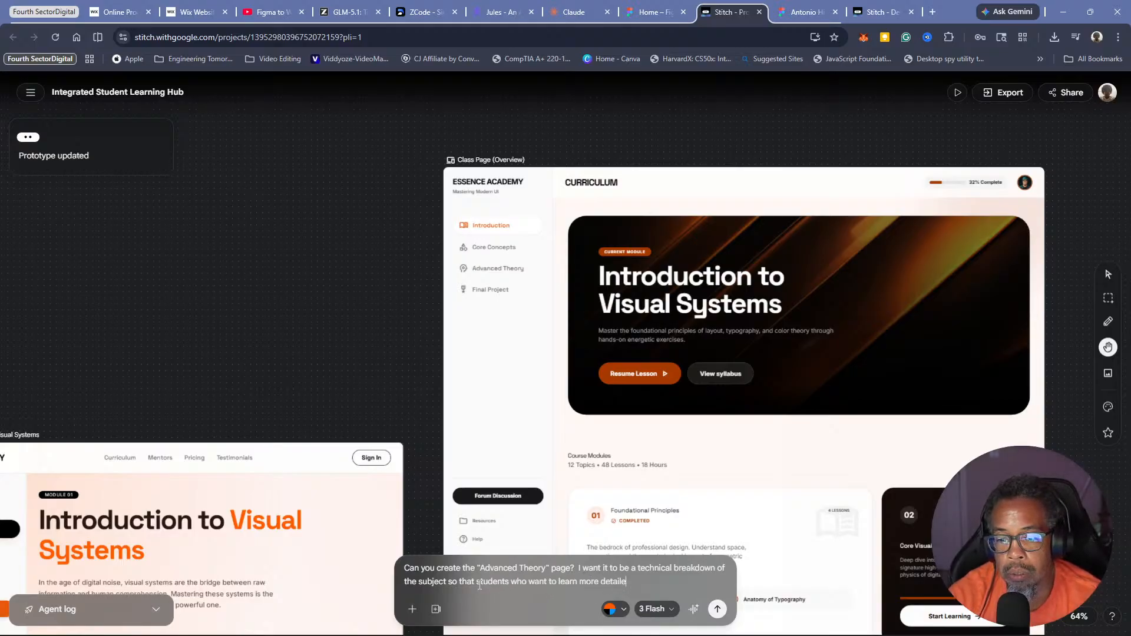
type("d information on ")
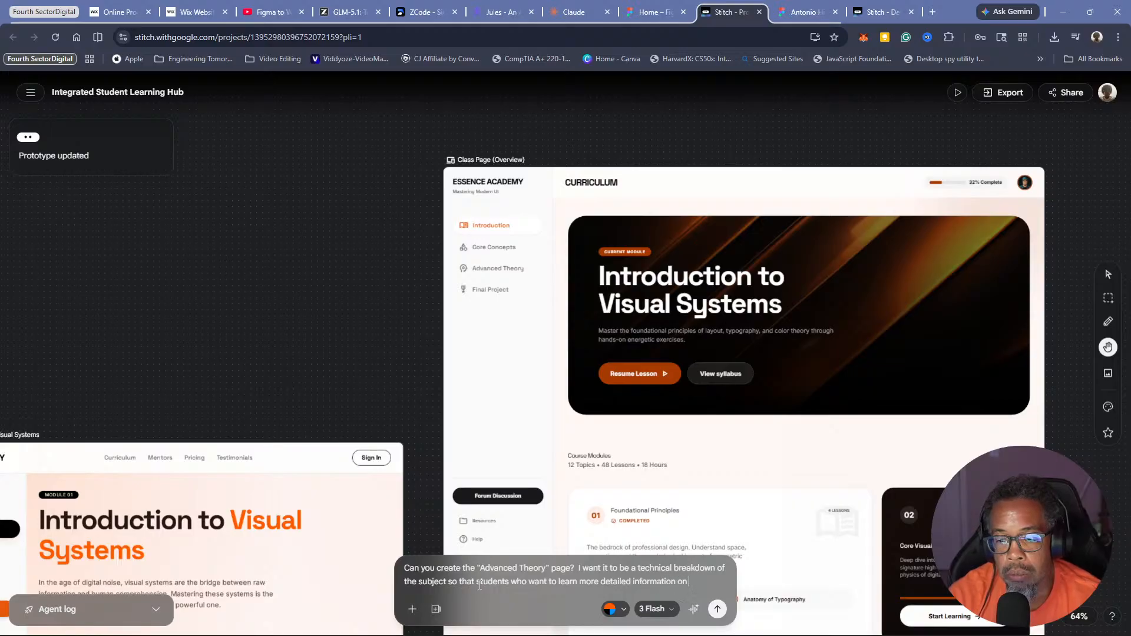
type("what they'")
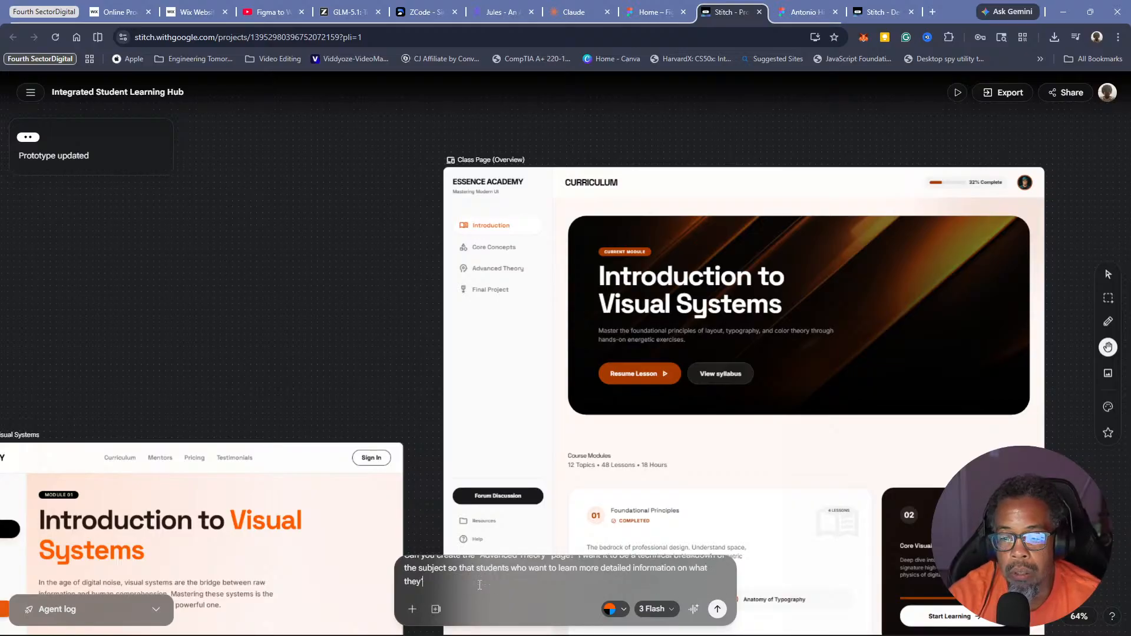
type("re learning they can get it ")
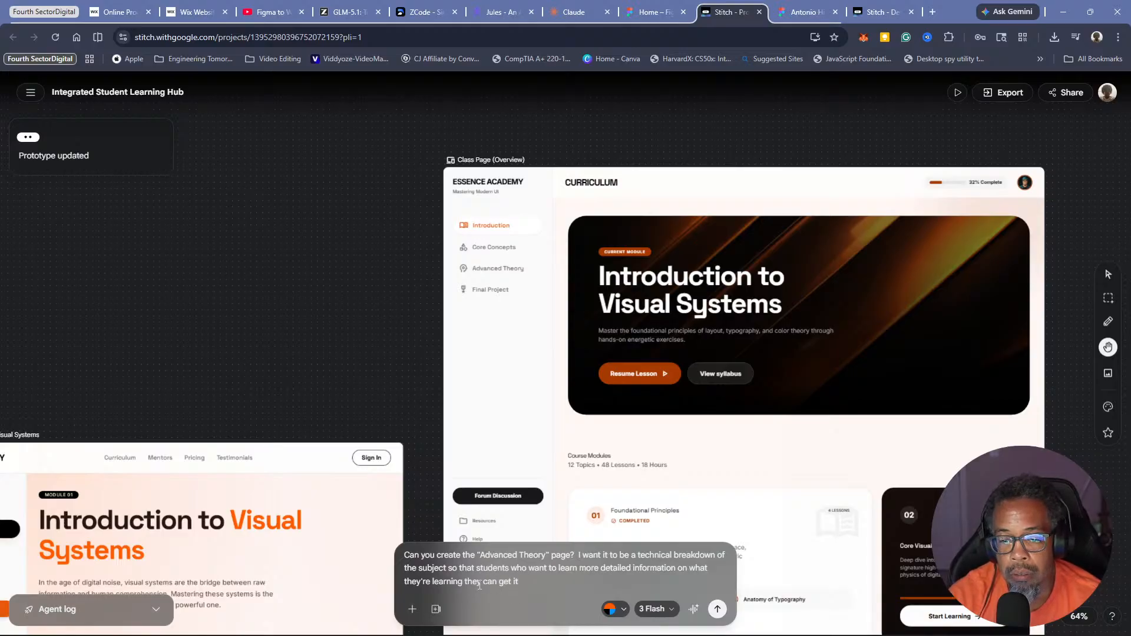
type("from ther")
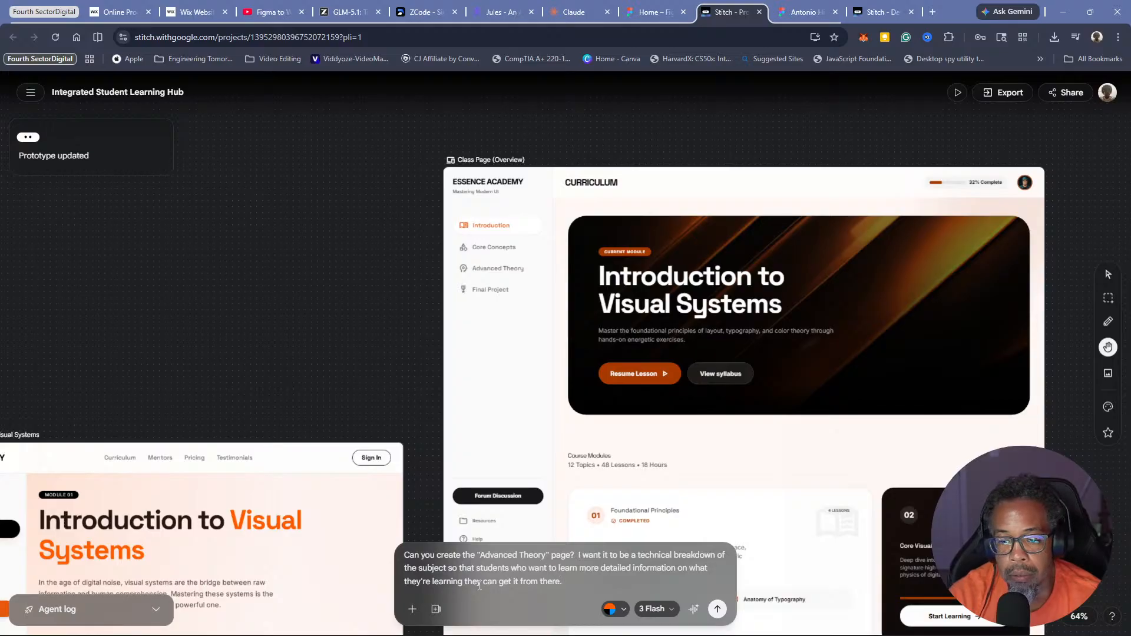
type("e.")
key("Return")
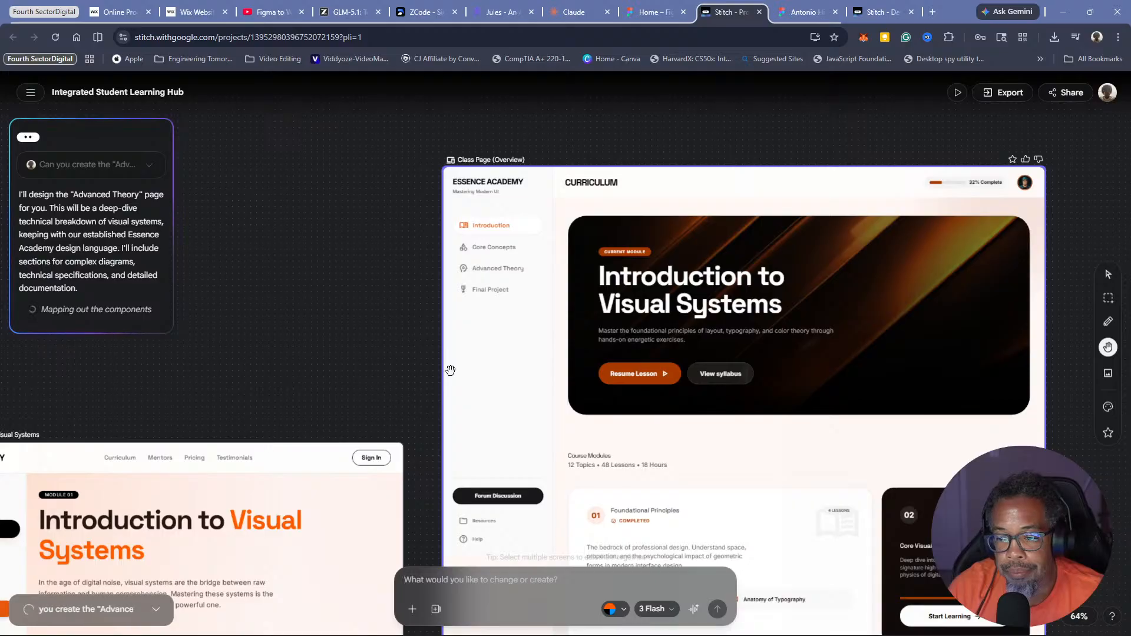
Look over the page designs across the canvas, examining the Student Forum screen up close
scroll(451, 370, "down", 3)
scroll(446, 369, "down", 3)
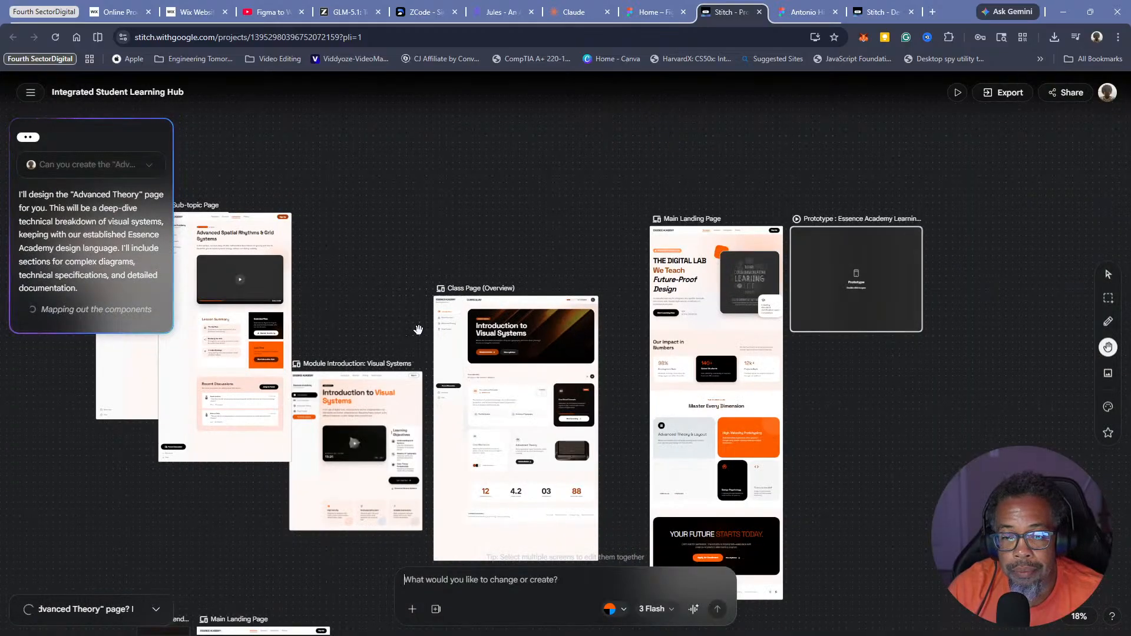
left_click_drag(418, 330, 448, 201)
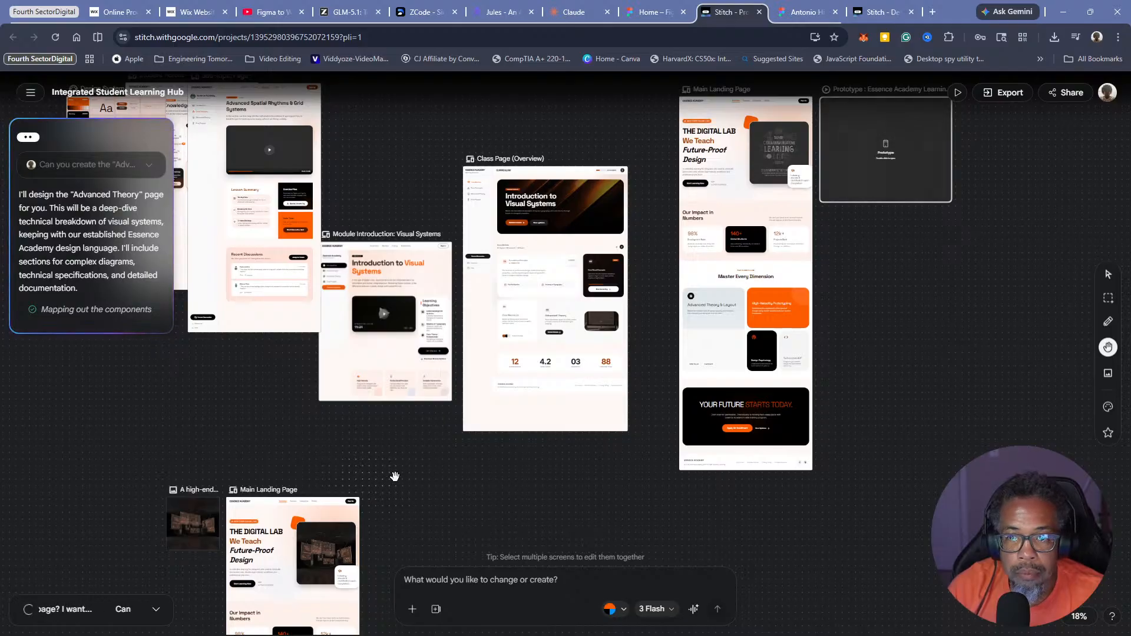
left_click_drag(395, 477, 483, 281)
left_click_drag(586, 349, 535, 442)
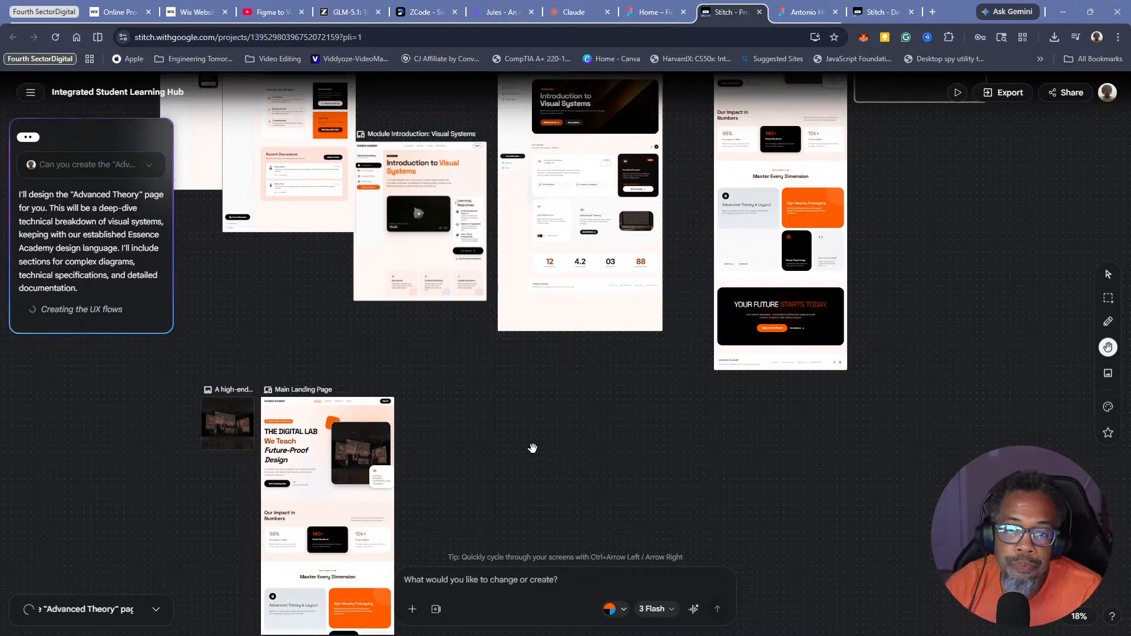
left_click_drag(690, 289, 718, 447)
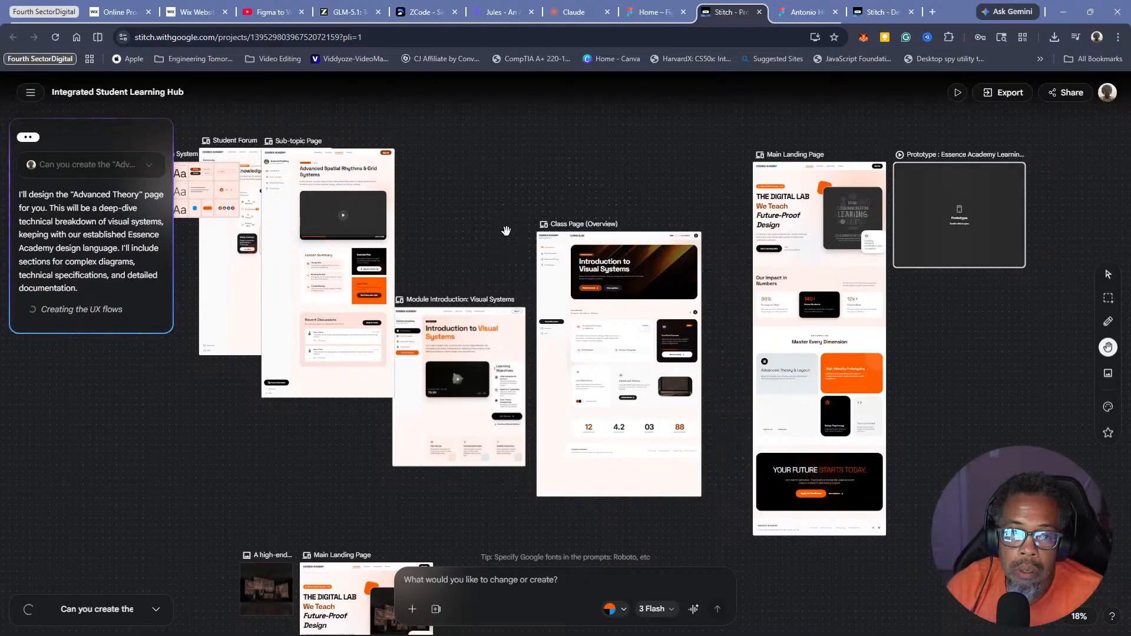
left_click(233, 324)
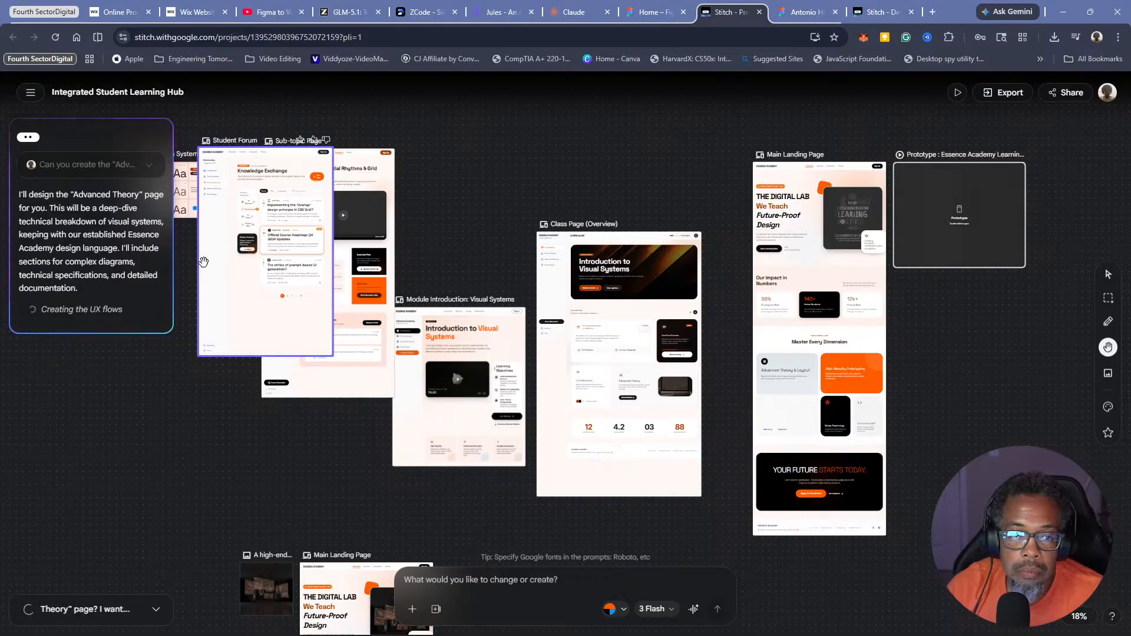
scroll(204, 262, "up", 2)
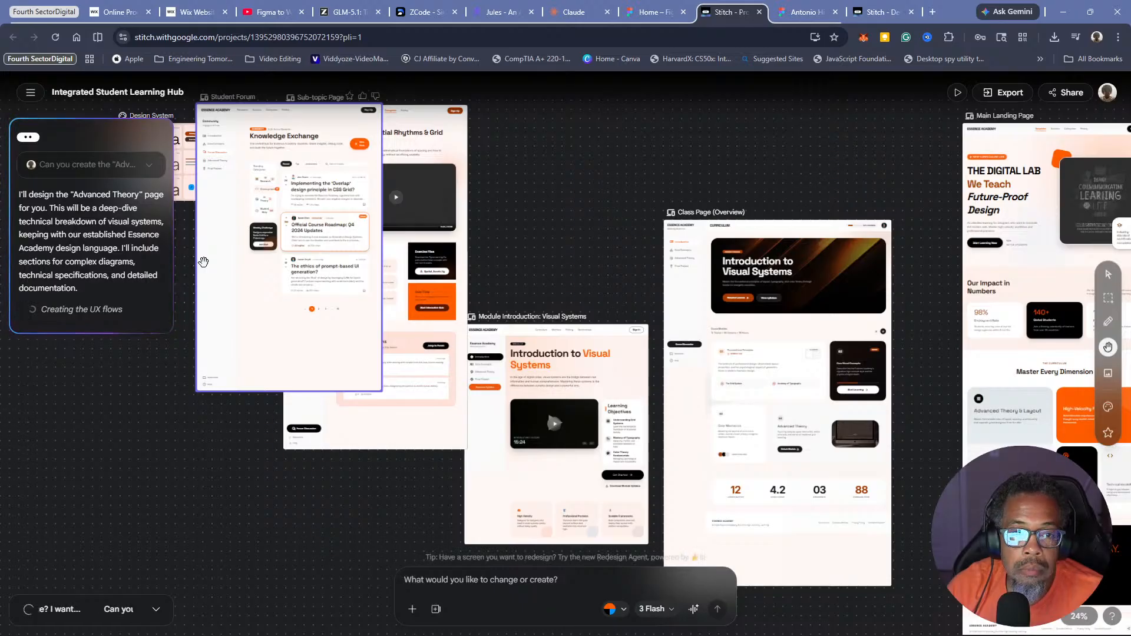
scroll(203, 262, "up", 3)
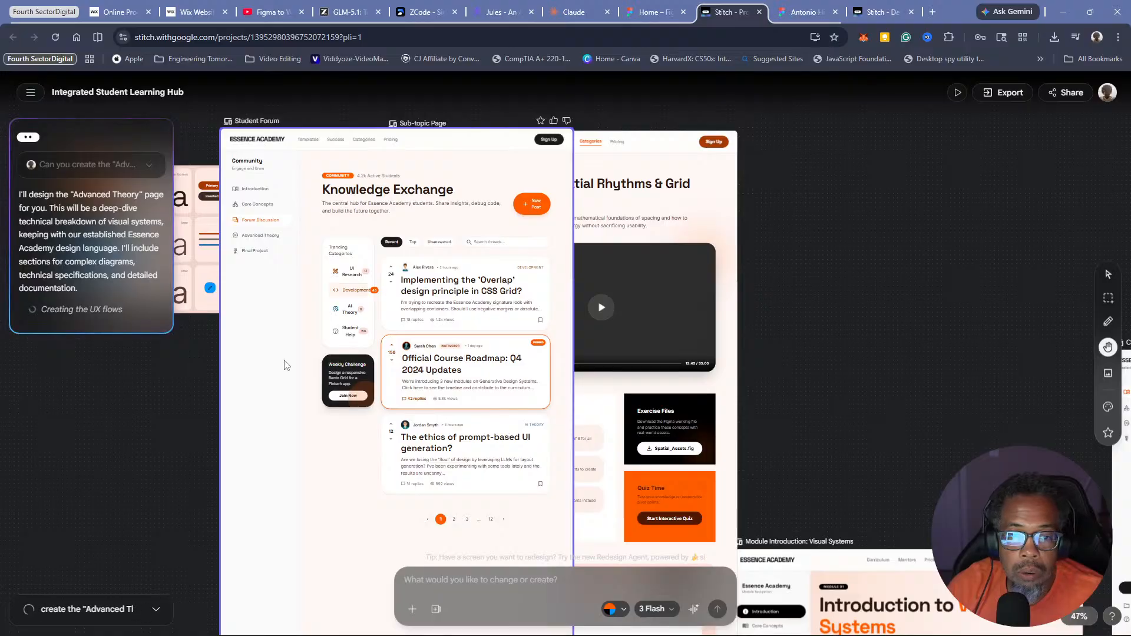
scroll(877, 353, "down", 5)
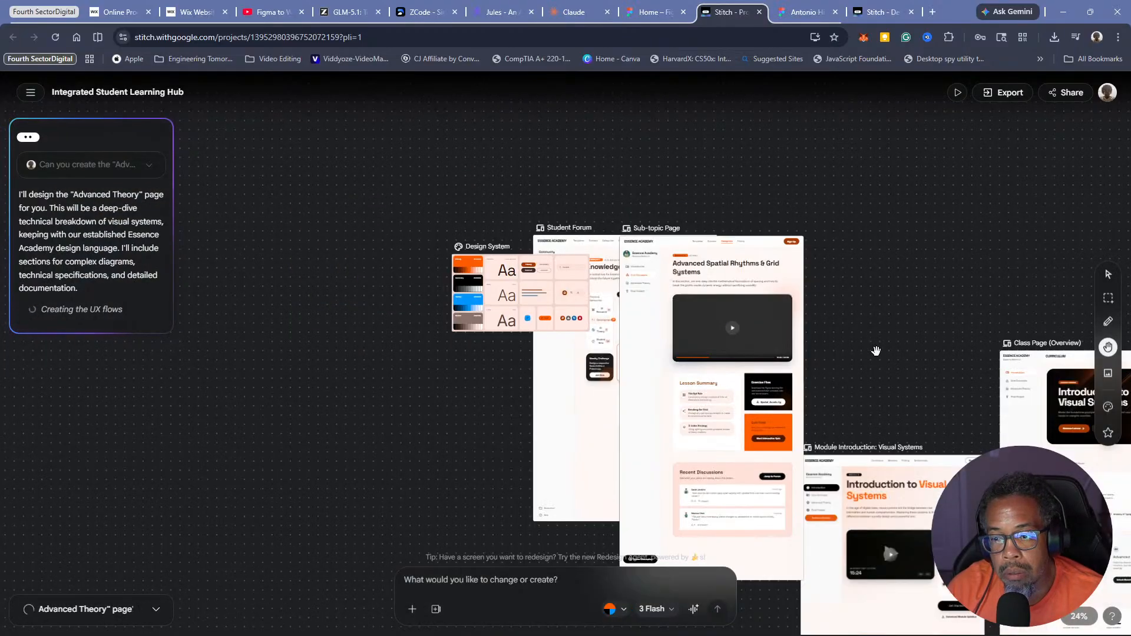
left_click_drag(765, 256, 445, 214)
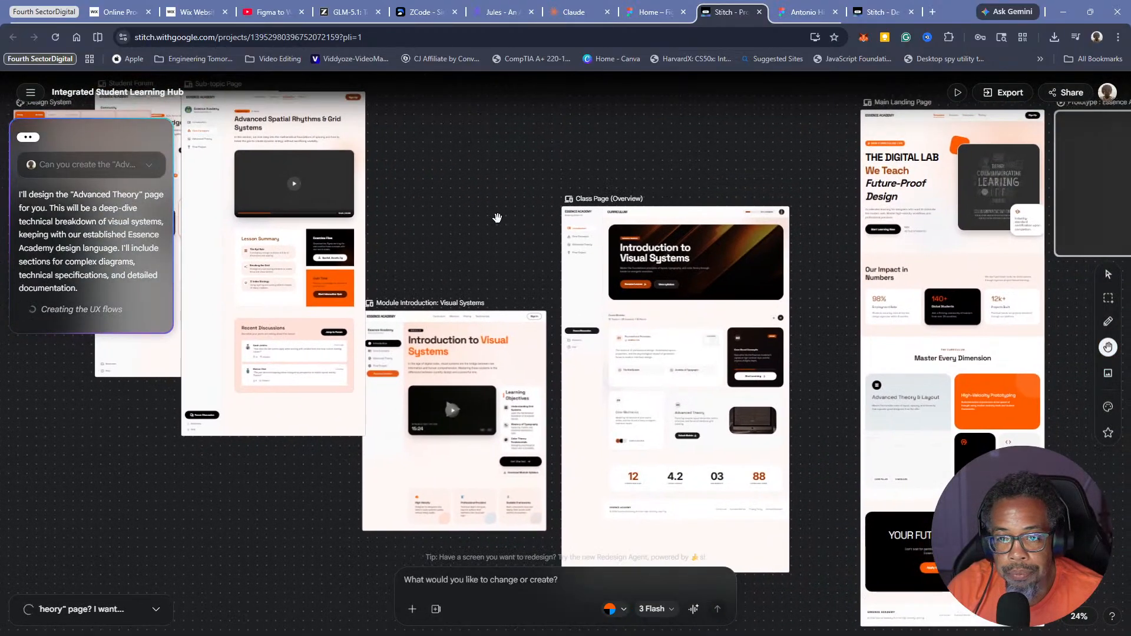
Survey the whole canvas to locate the generated Advanced Theory page
scroll(508, 221, "down", 2)
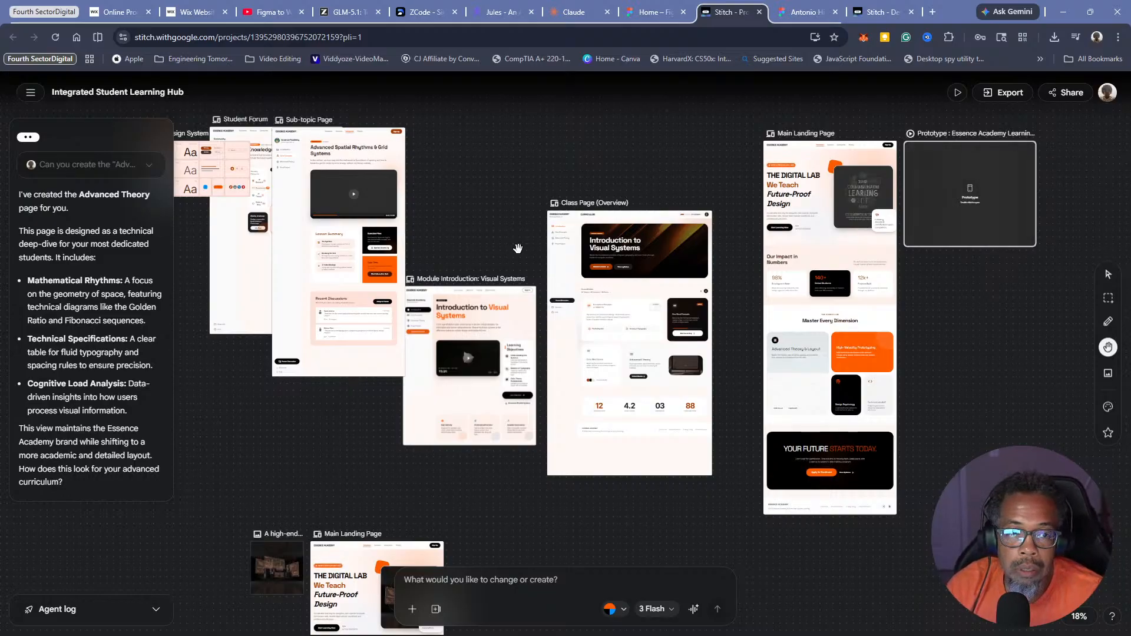
scroll(723, 431, "down", 3)
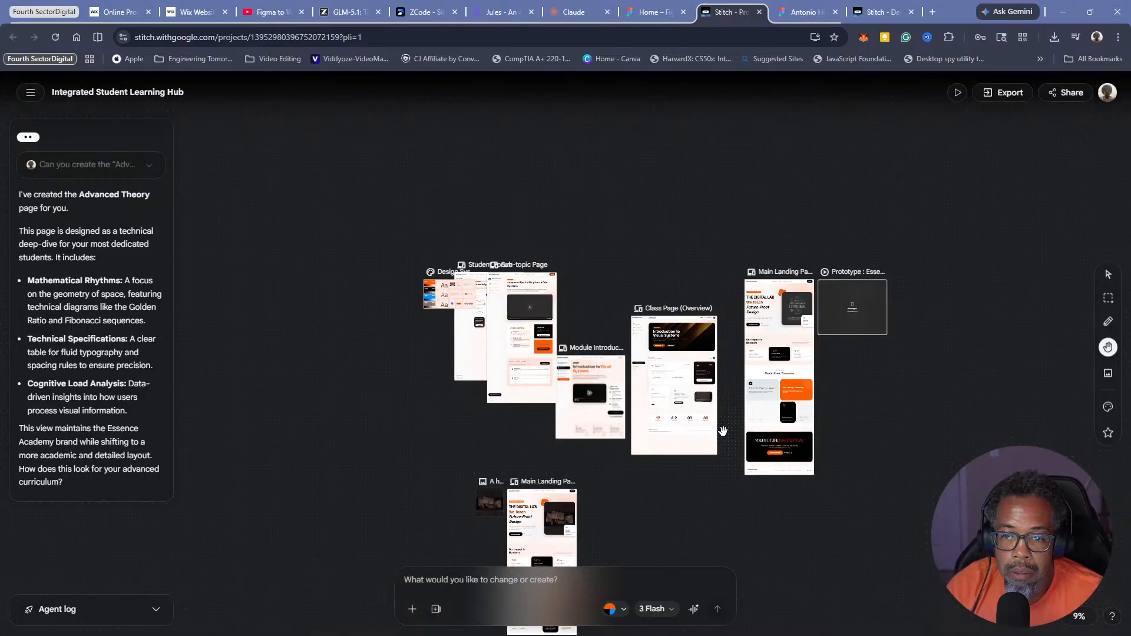
left_click_drag(731, 491, 581, 384)
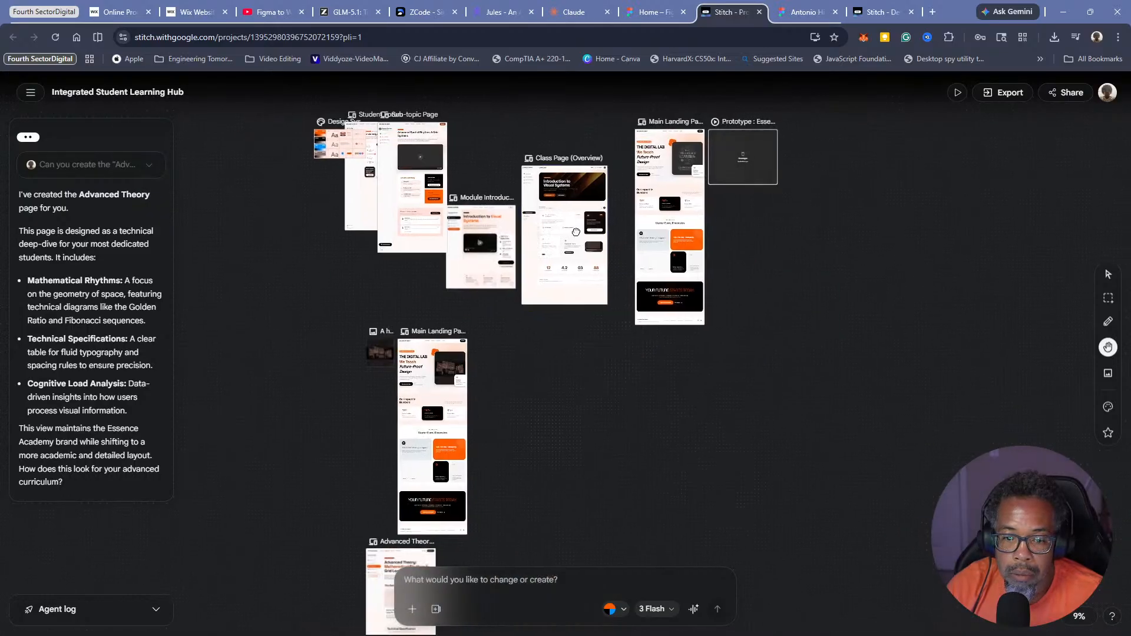
Examine the generated Advanced Theory: Mathematical Rhythms page up close, from its heading to the cognitive load section
left_click_drag(550, 451, 576, 232)
left_click_drag(535, 272, 525, 396)
left_click_drag(392, 537, 456, 334)
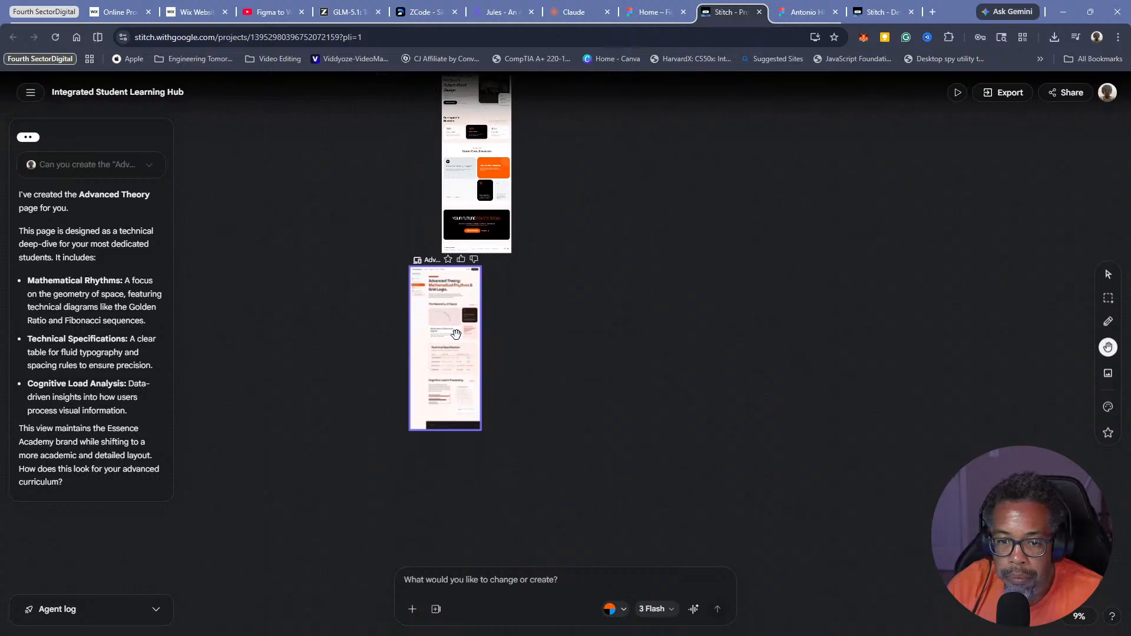
scroll(476, 345, "up", 5)
left_click_drag(595, 510, 697, 238)
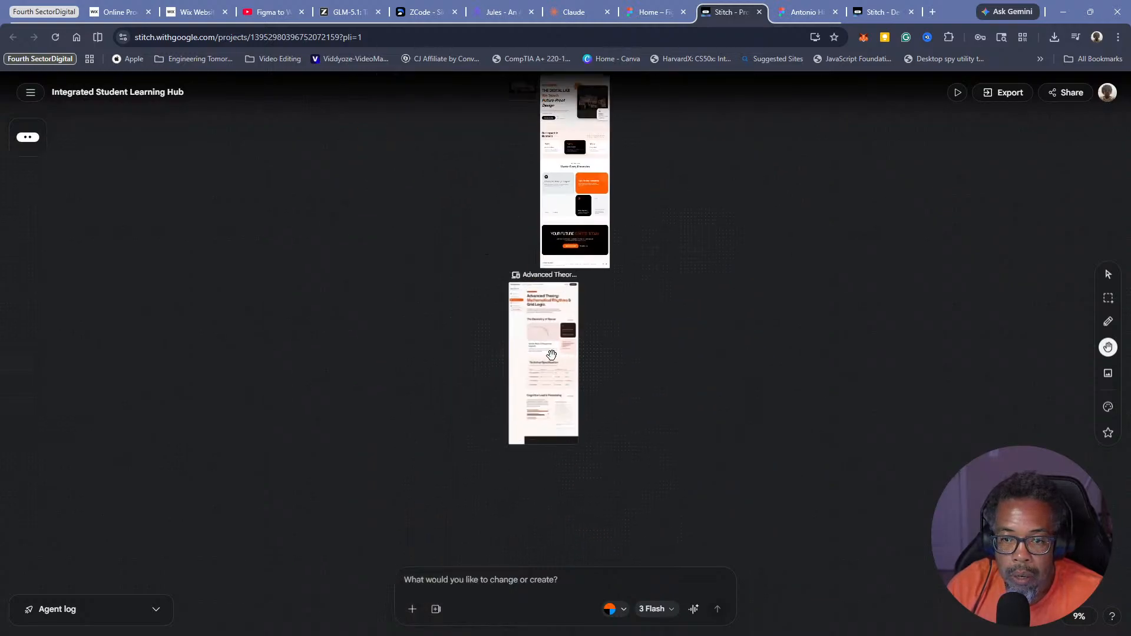
scroll(591, 428, "up", 5)
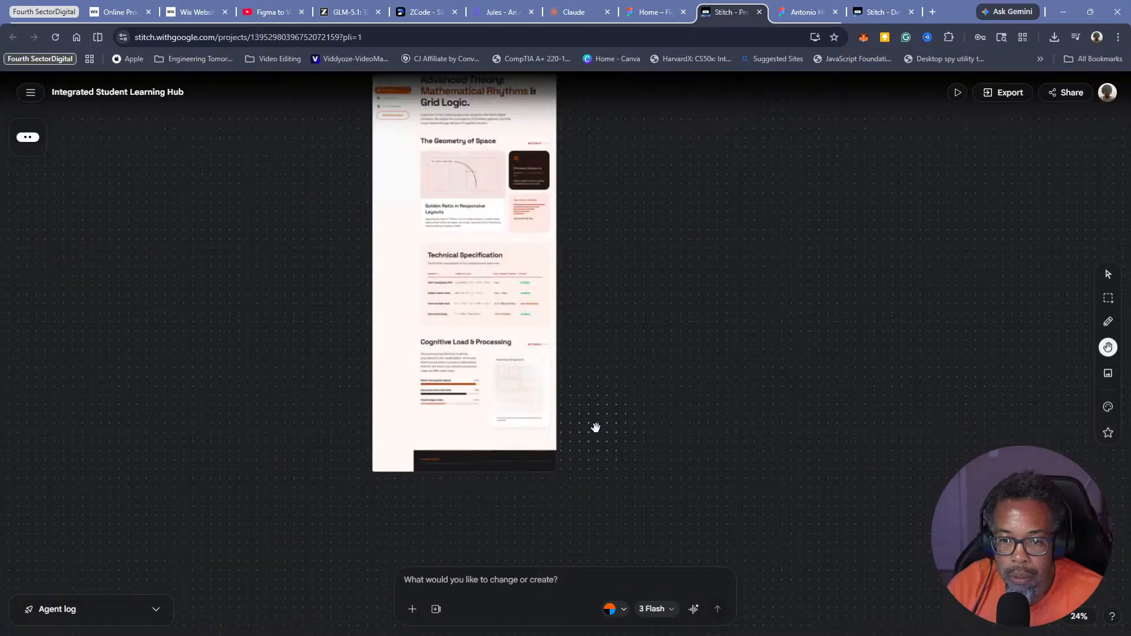
left_click_drag(558, 353, 717, 437)
left_click_drag(755, 325, 752, 479)
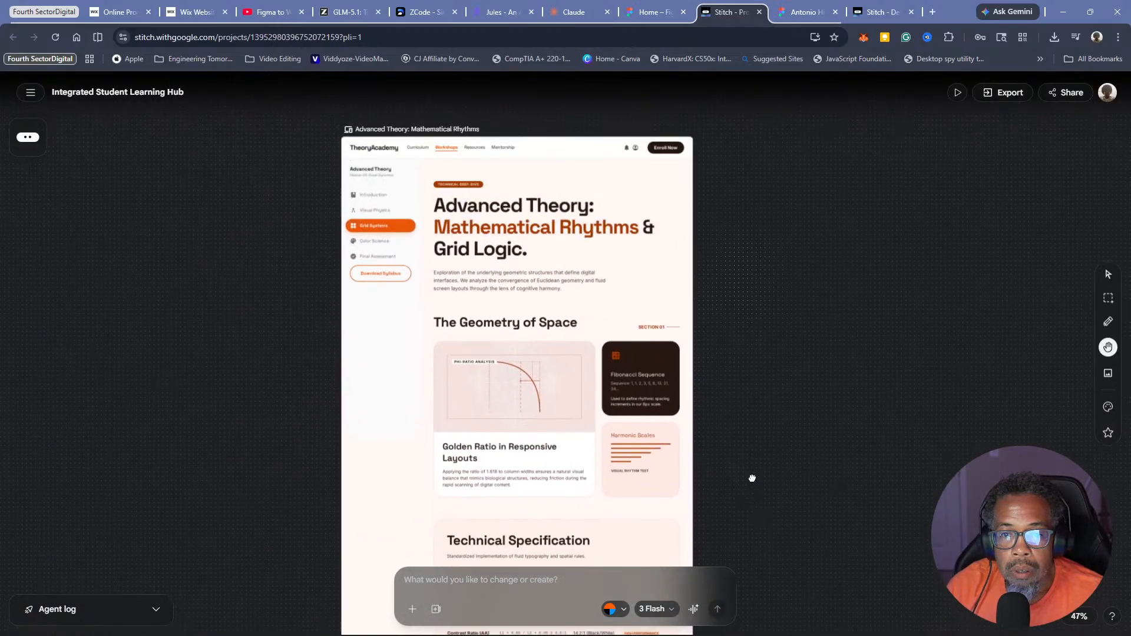
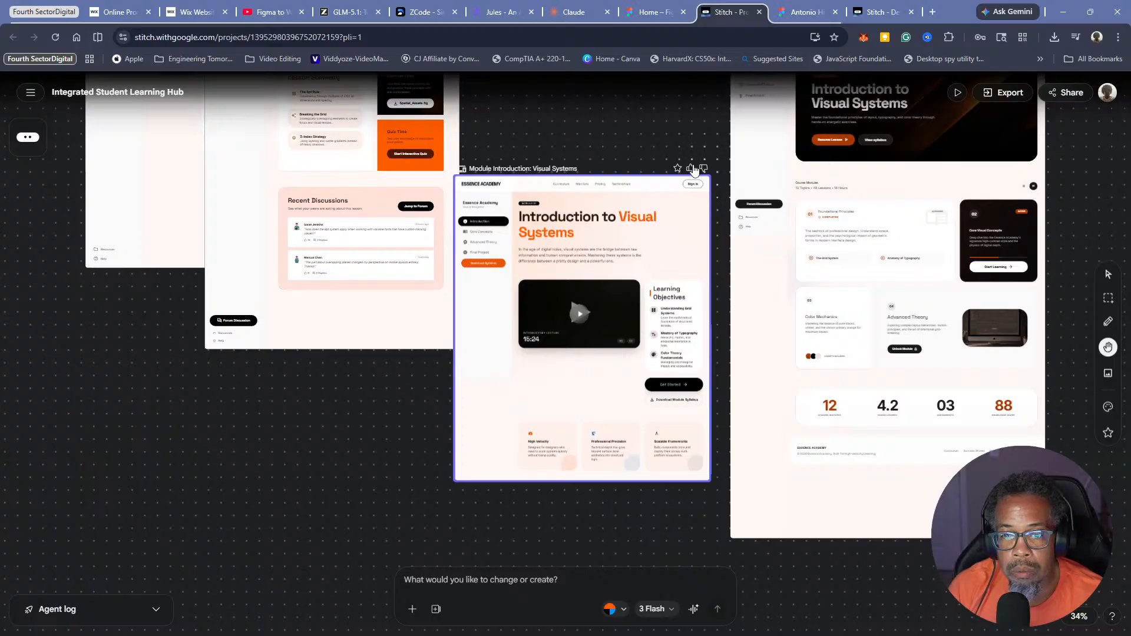
Examine the Design System board up close, covering its color palette, typography and component styles
left_click_drag(672, 135, 693, 453)
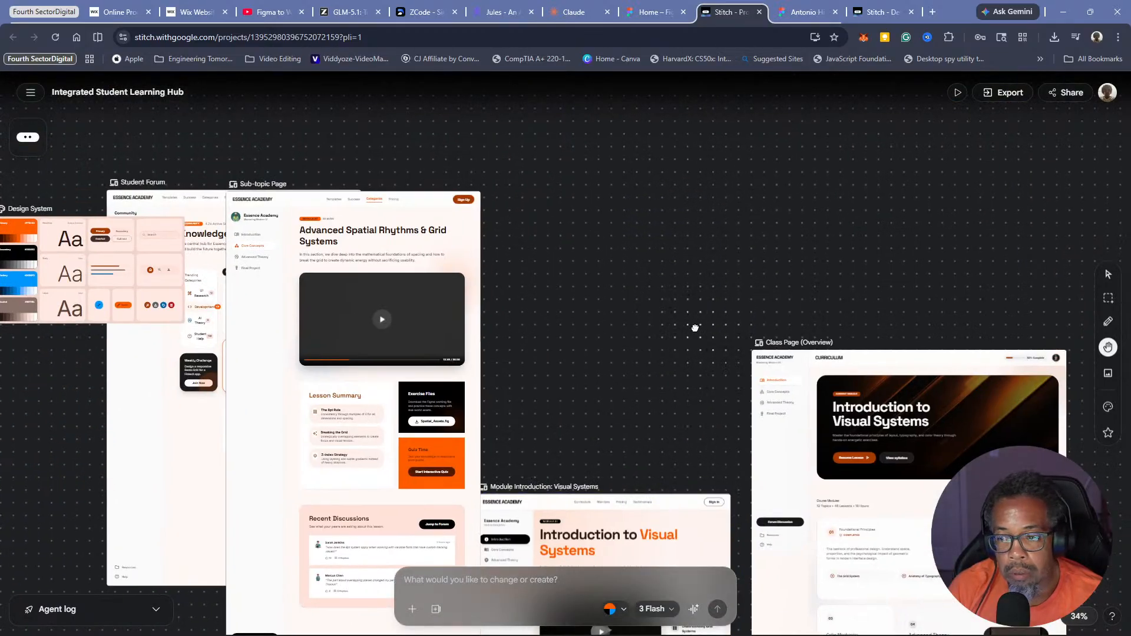
left_click_drag(695, 328, 739, 333)
left_click_drag(115, 409, 375, 509)
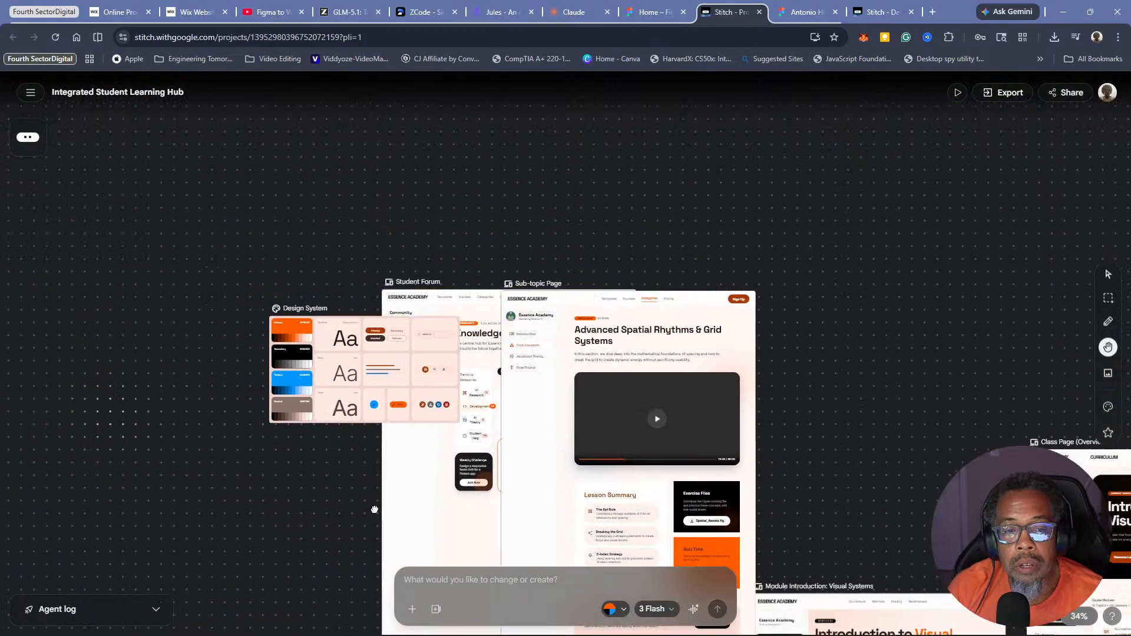
scroll(412, 431, "up", 5)
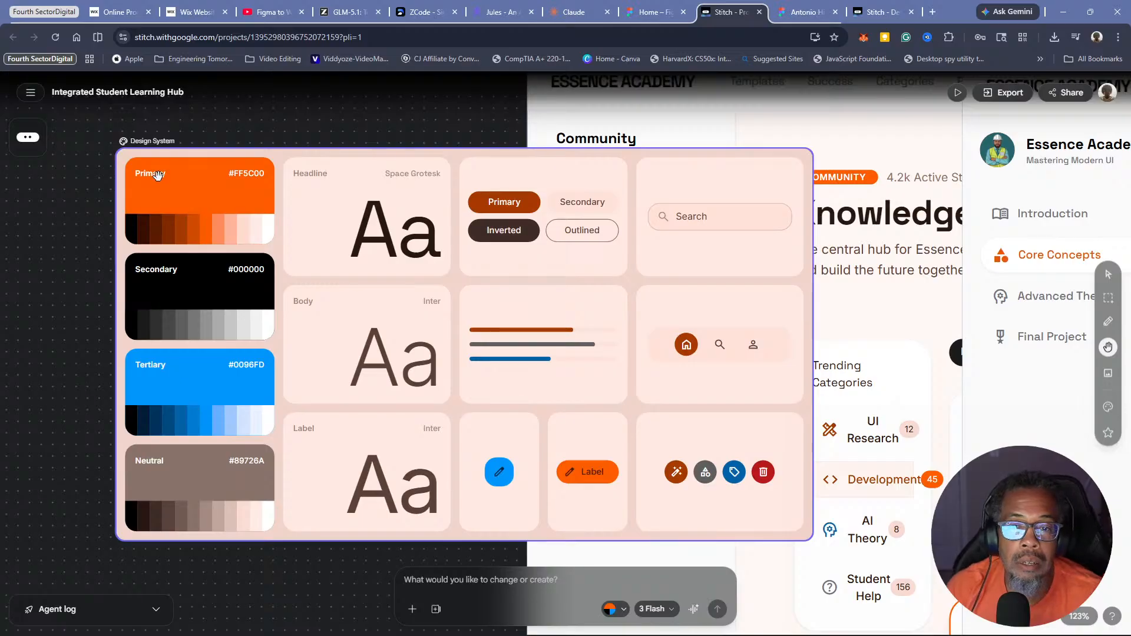
left_click_drag(92, 316, 62, 310)
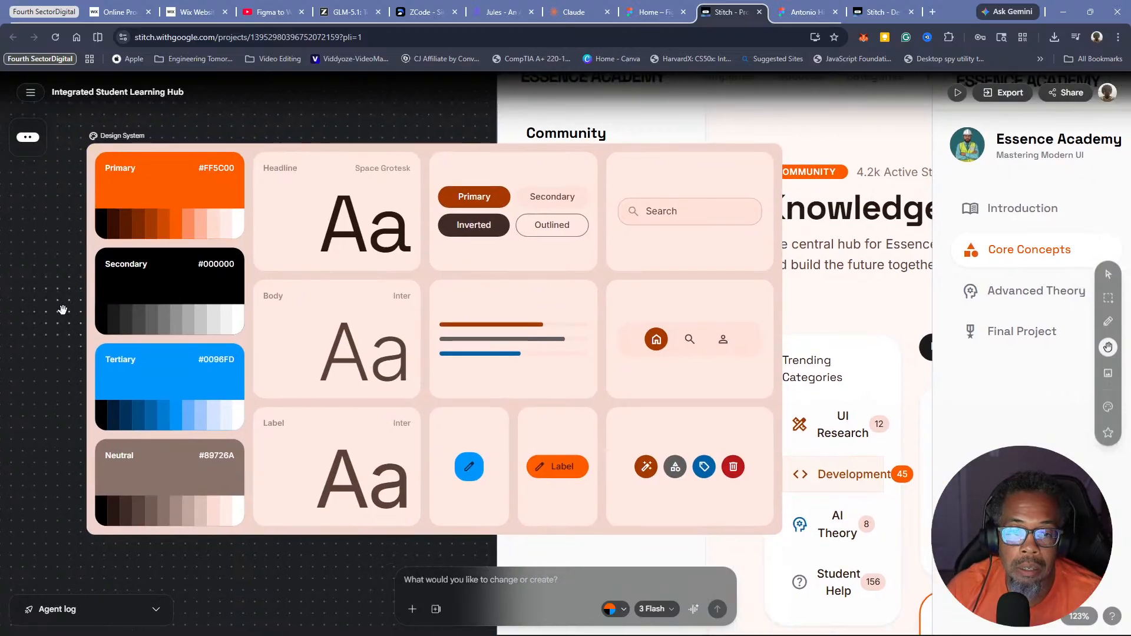
scroll(63, 310, "down", 5)
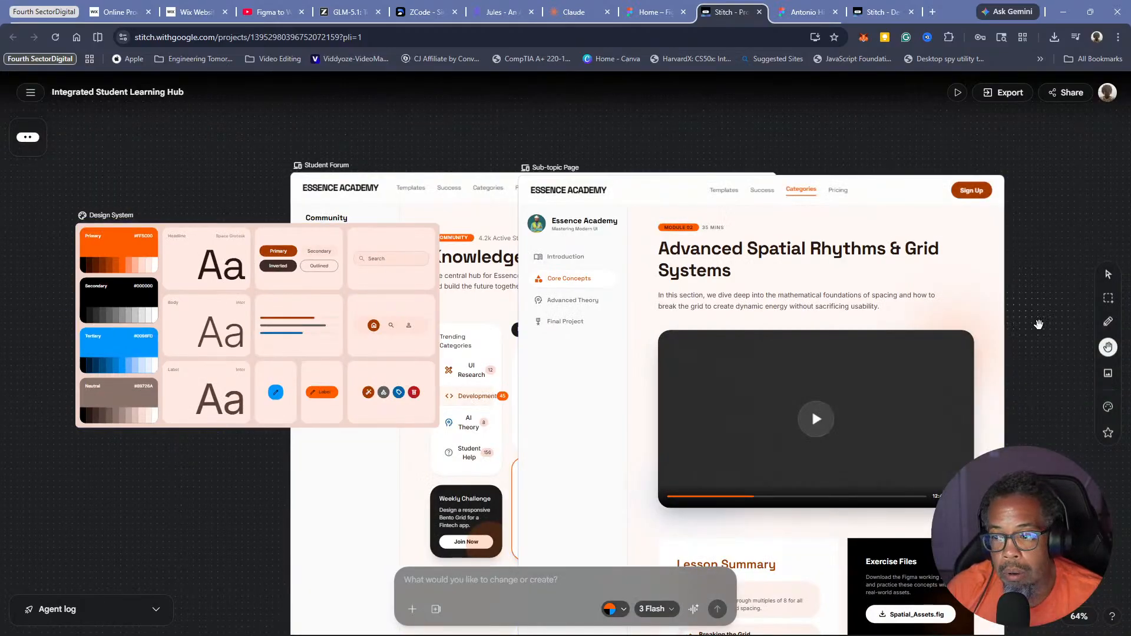
scroll(981, 186, "down", 1)
left_click_drag(981, 186, 899, 36)
left_click_drag(951, 318, 736, 541)
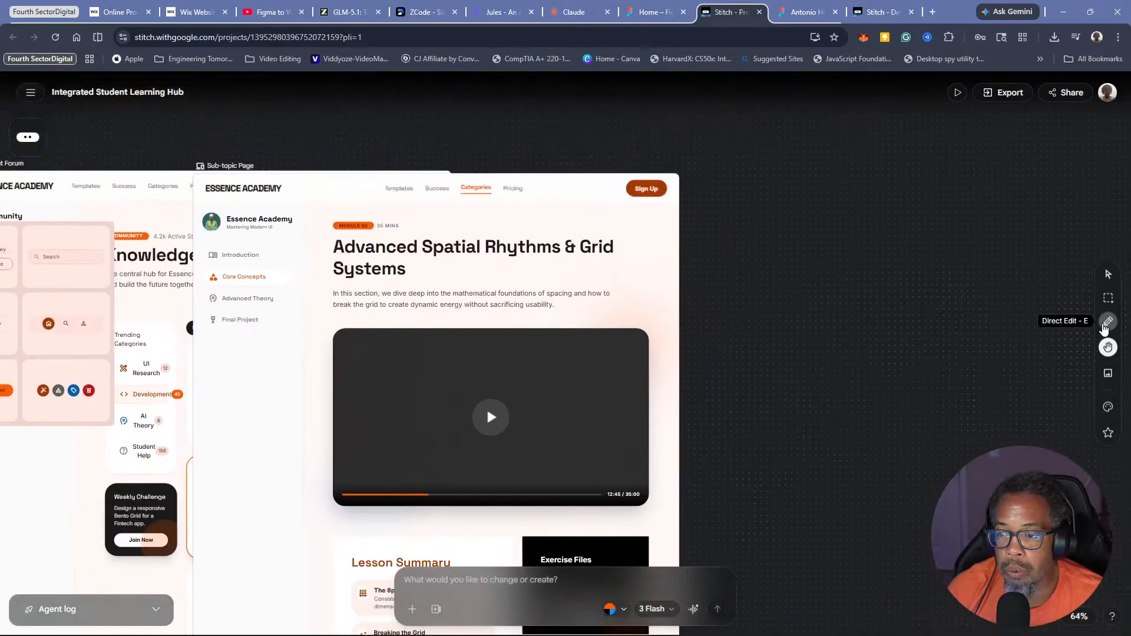
left_click(1107, 323)
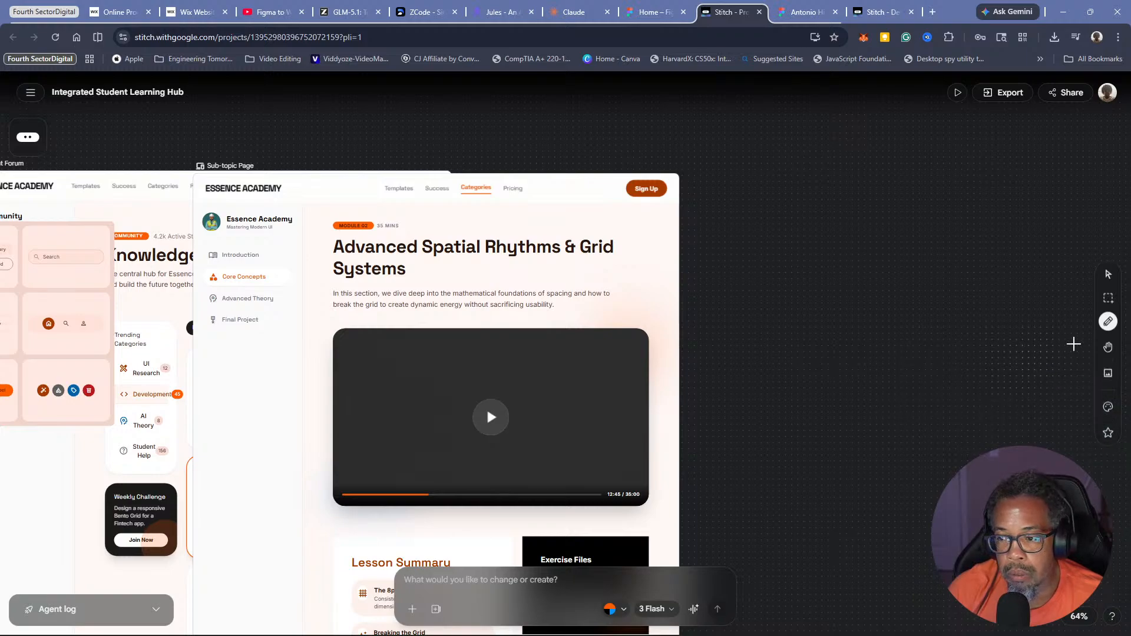
left_click(1108, 349)
scroll(887, 361, "down", 2)
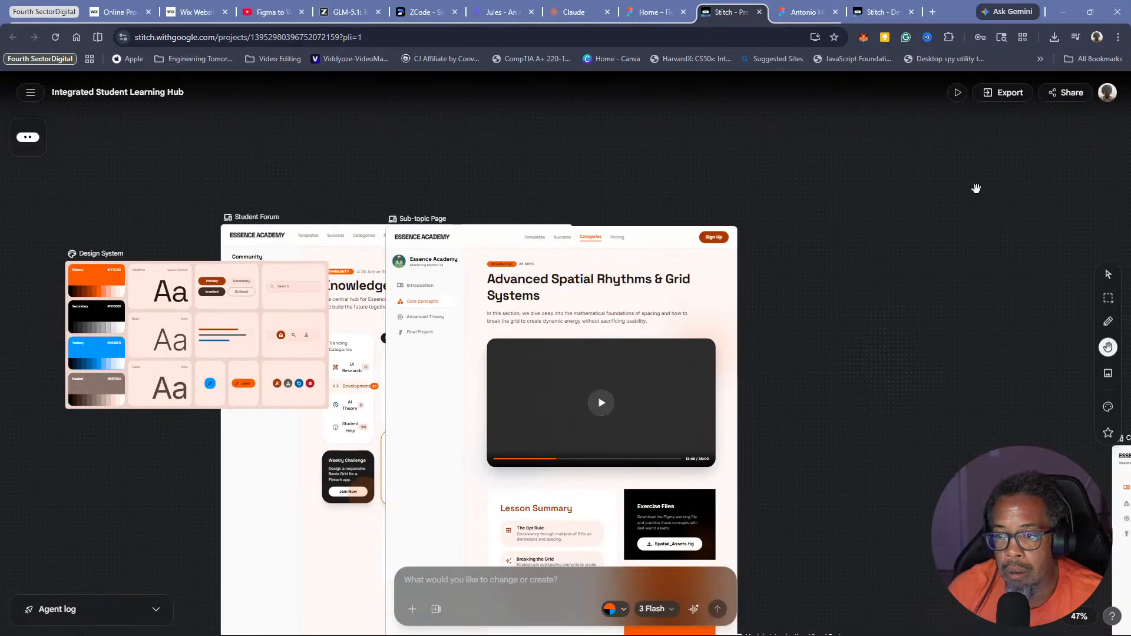
Open the project's export options and consult the Figma to Wix Studio plugin tutorial on YouTube before returning to Stitch
left_click(998, 95)
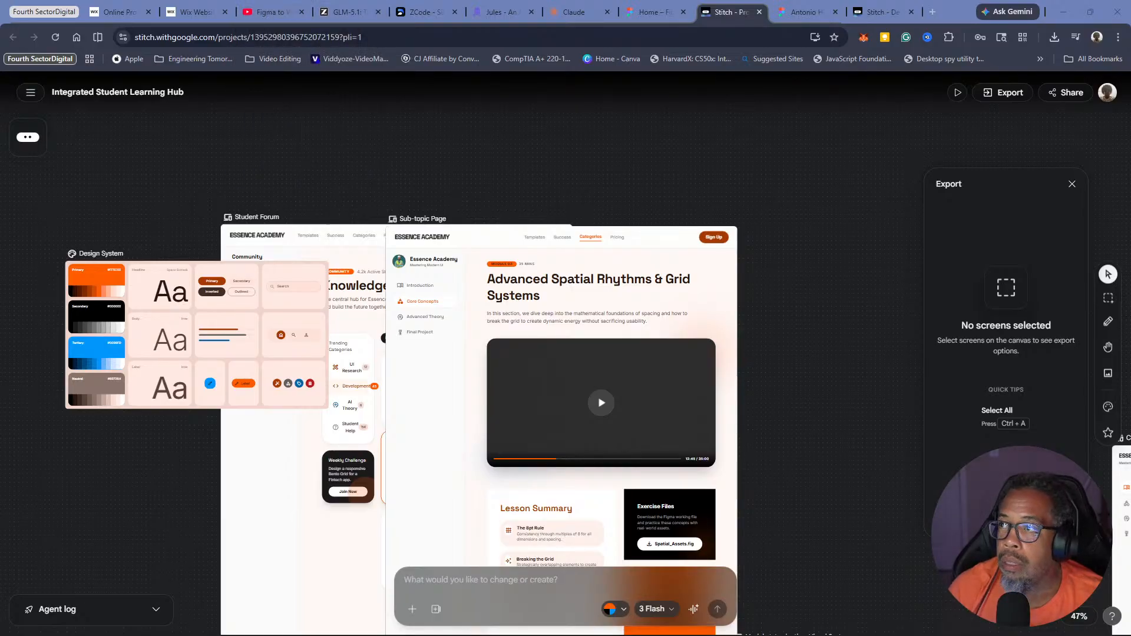
left_click(268, 12)
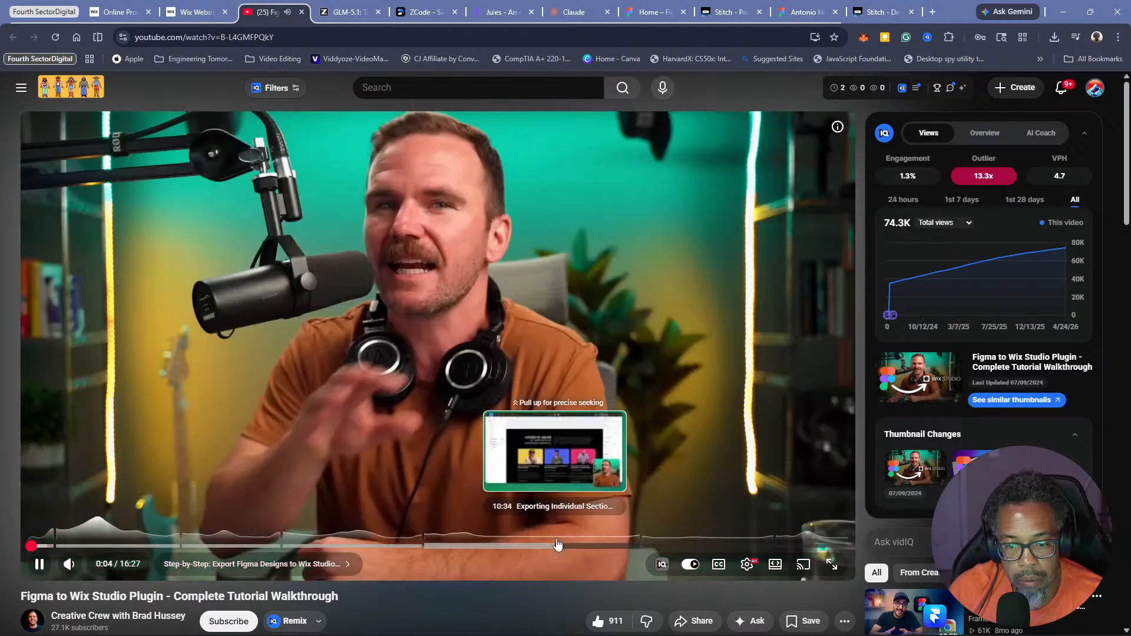
left_click(323, 379)
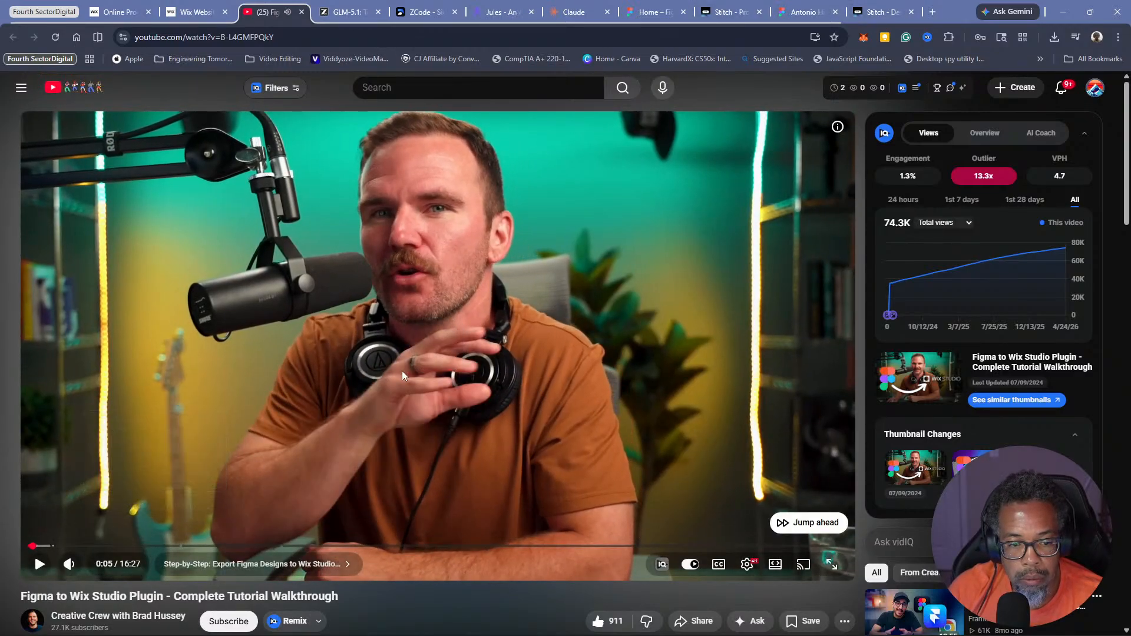
left_click(738, 7)
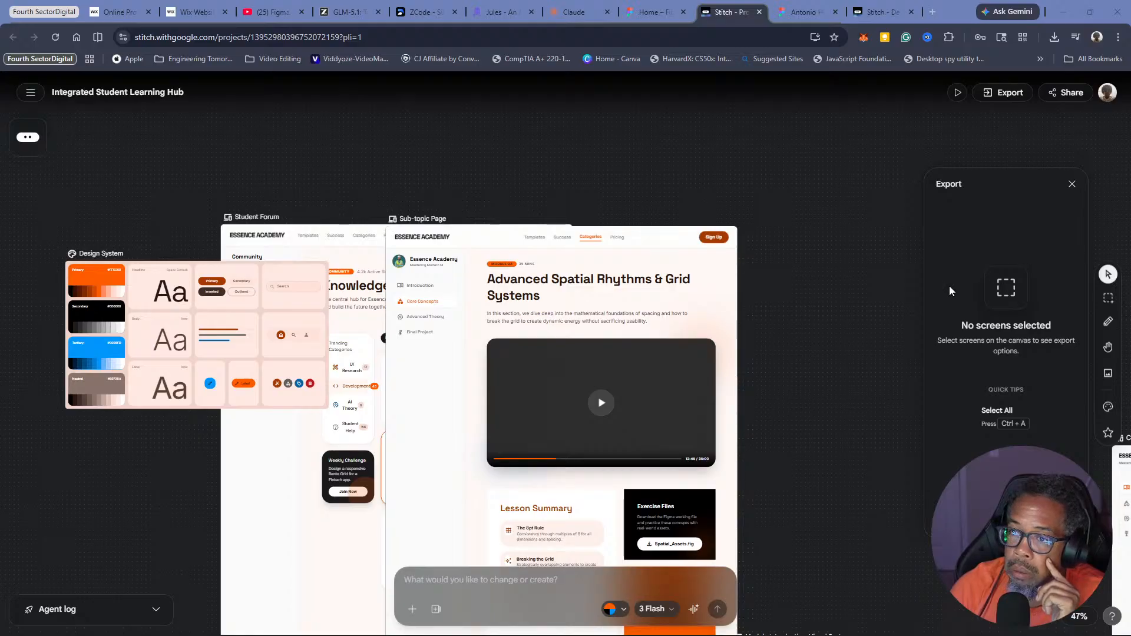
left_click(1002, 96)
left_click(1003, 96)
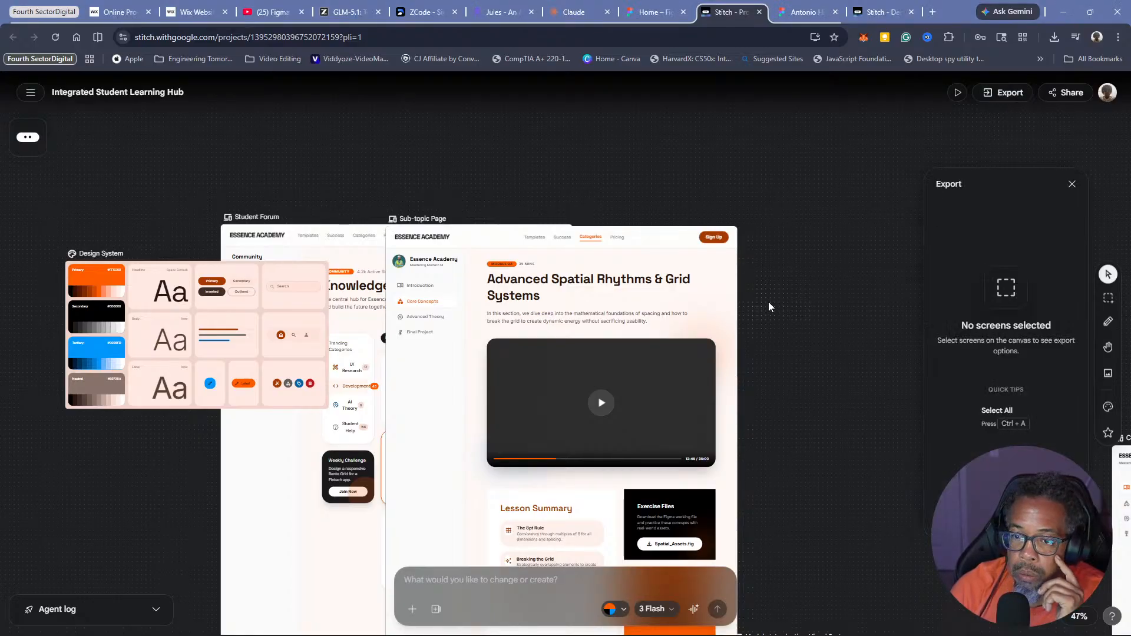
Select the Main Landing Page beside the prototype and export it in Figma format to the clipboard
scroll(178, 493, "down", 5)
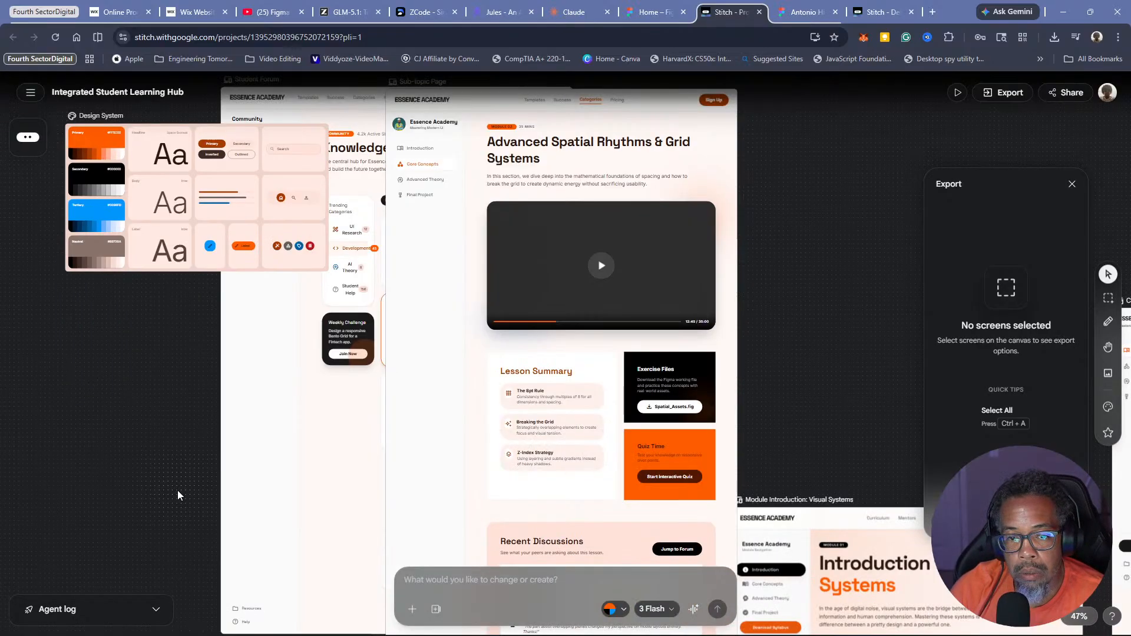
scroll(178, 491, "down", 2)
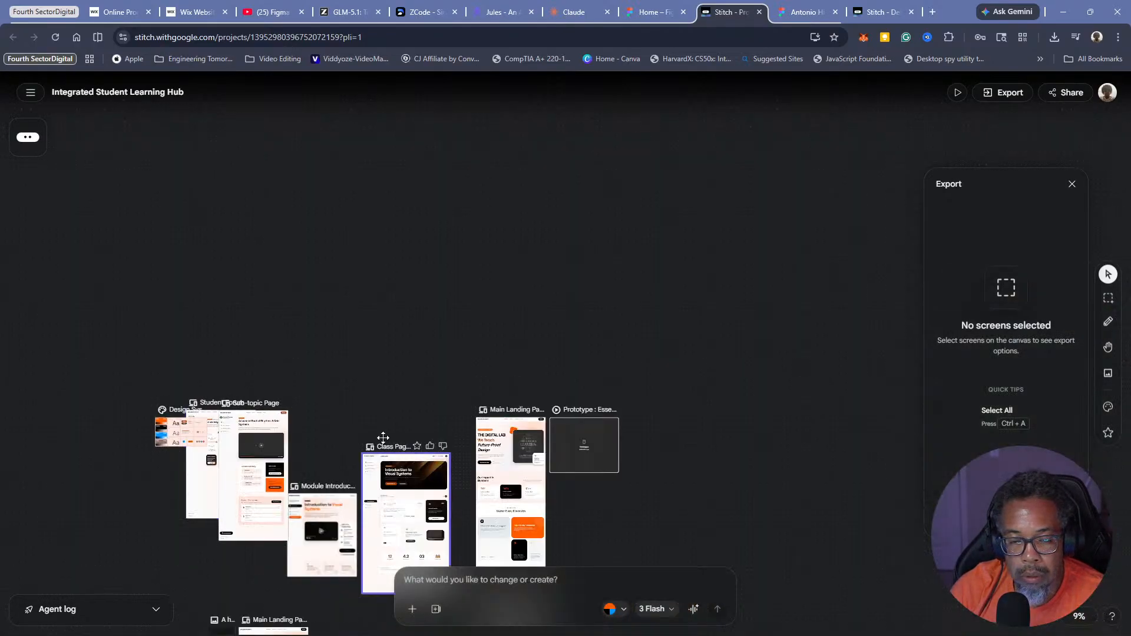
left_click(1108, 348)
left_click_drag(716, 377, 699, 213)
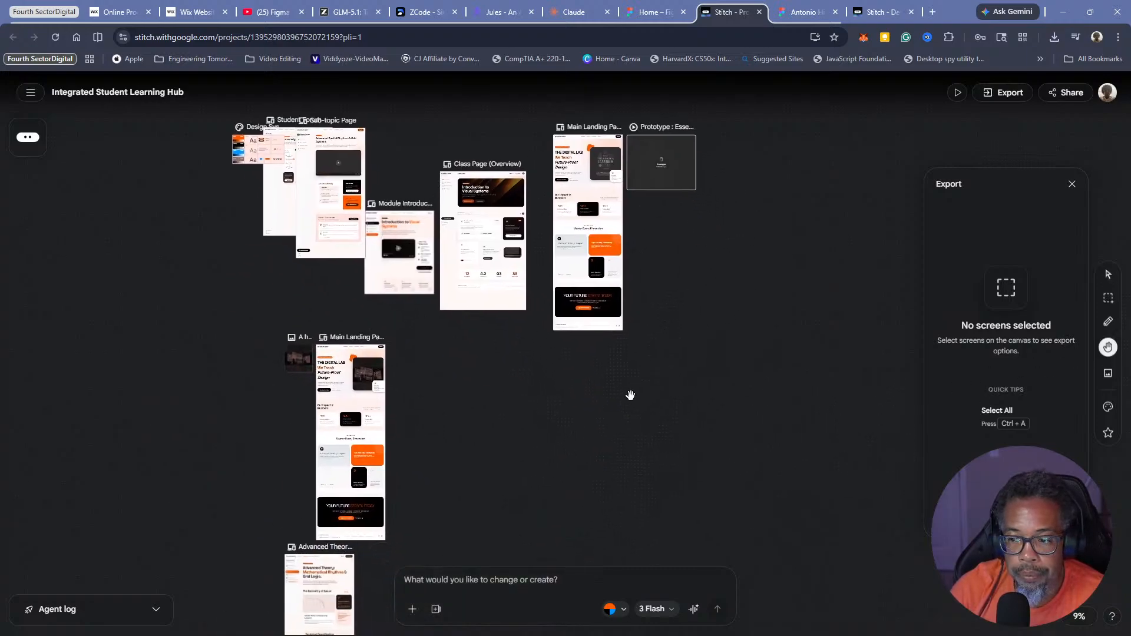
left_click_drag(590, 440, 623, 411)
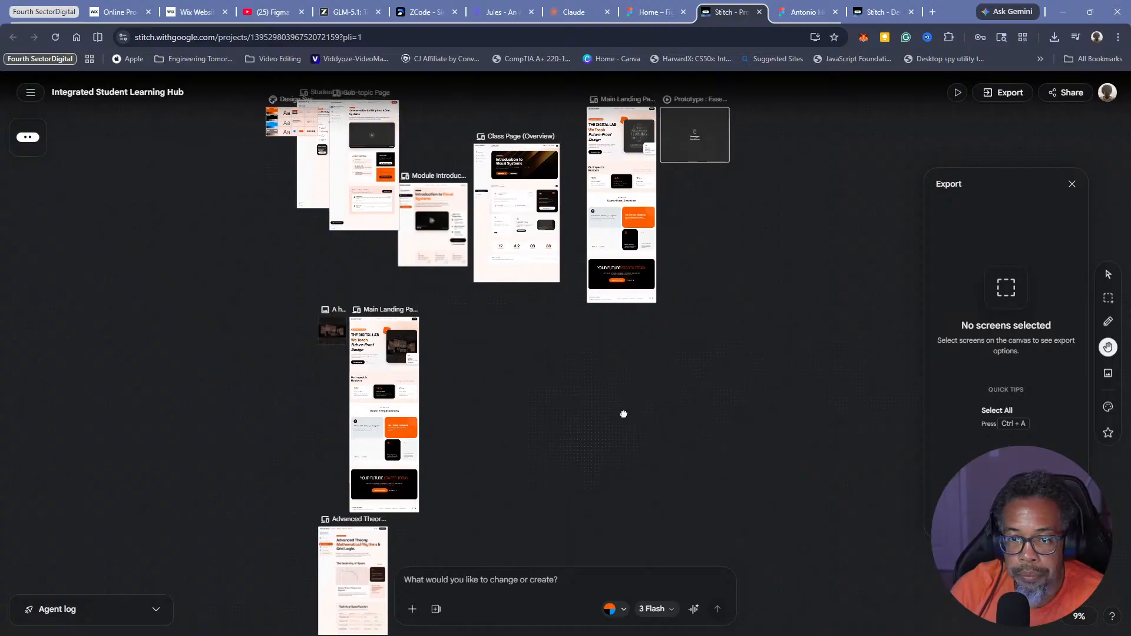
key("v")
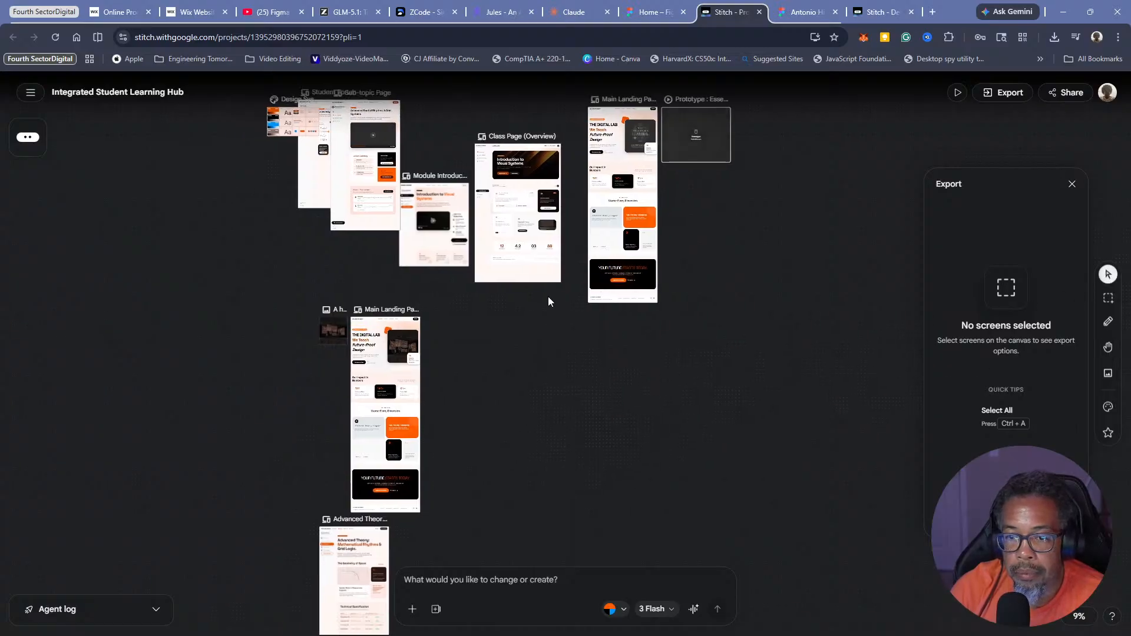
left_click(593, 224)
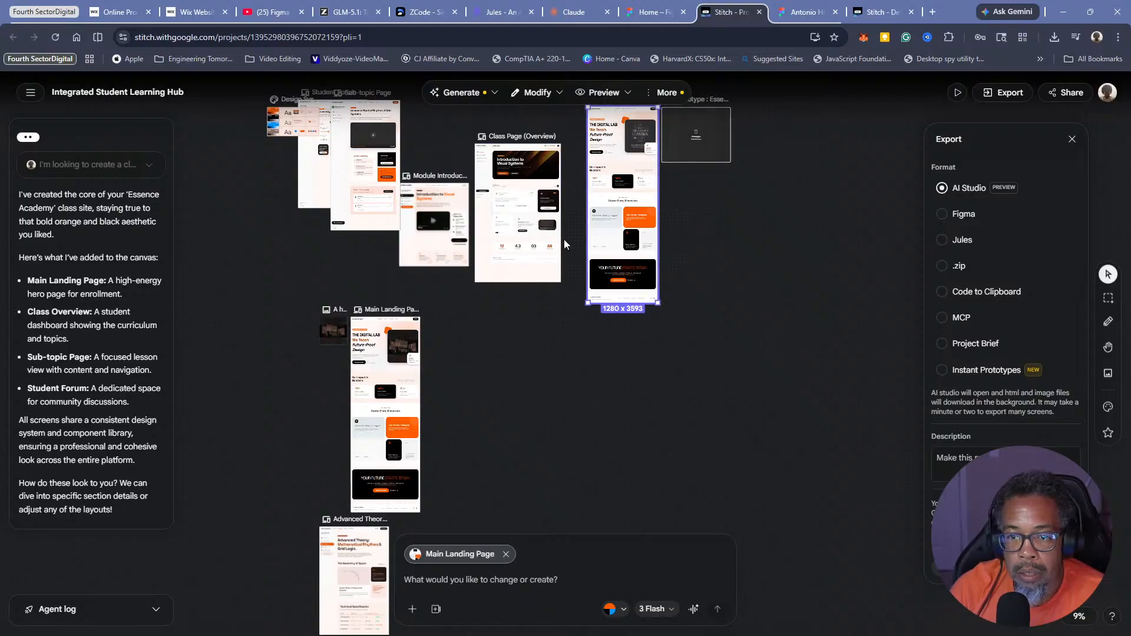
left_click(524, 244)
left_click(627, 236)
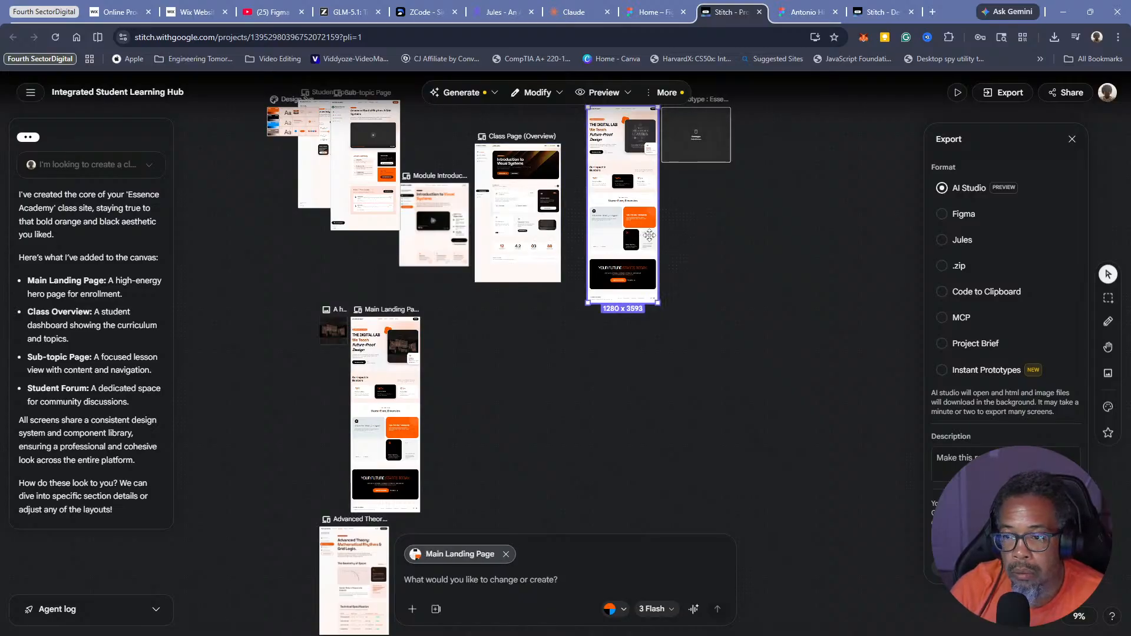
left_click(941, 214)
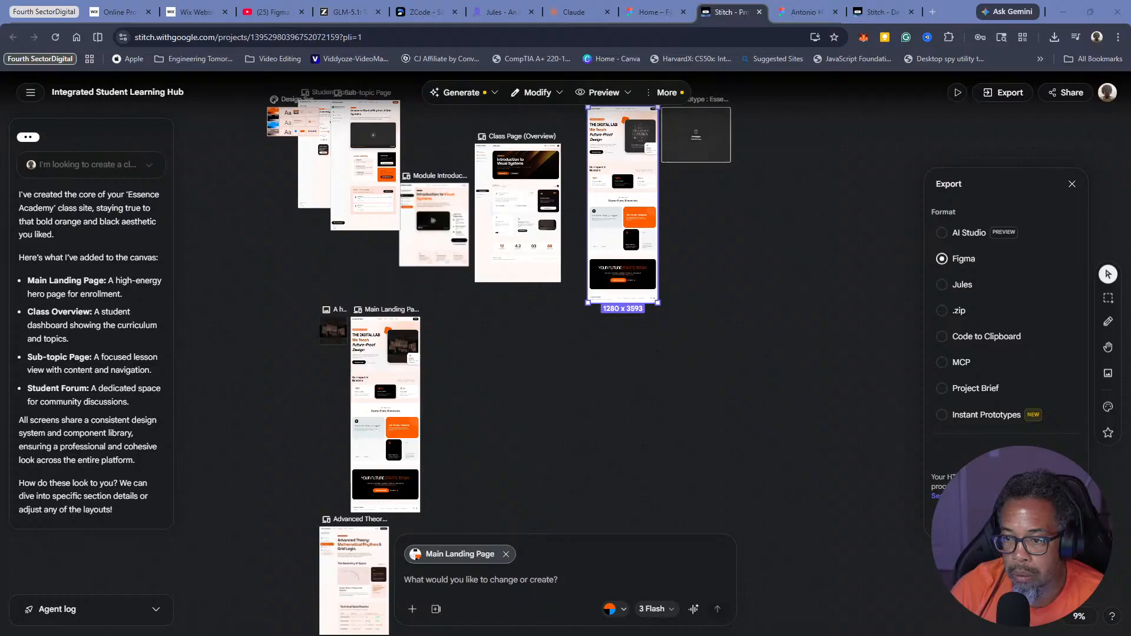
left_click(1007, 518)
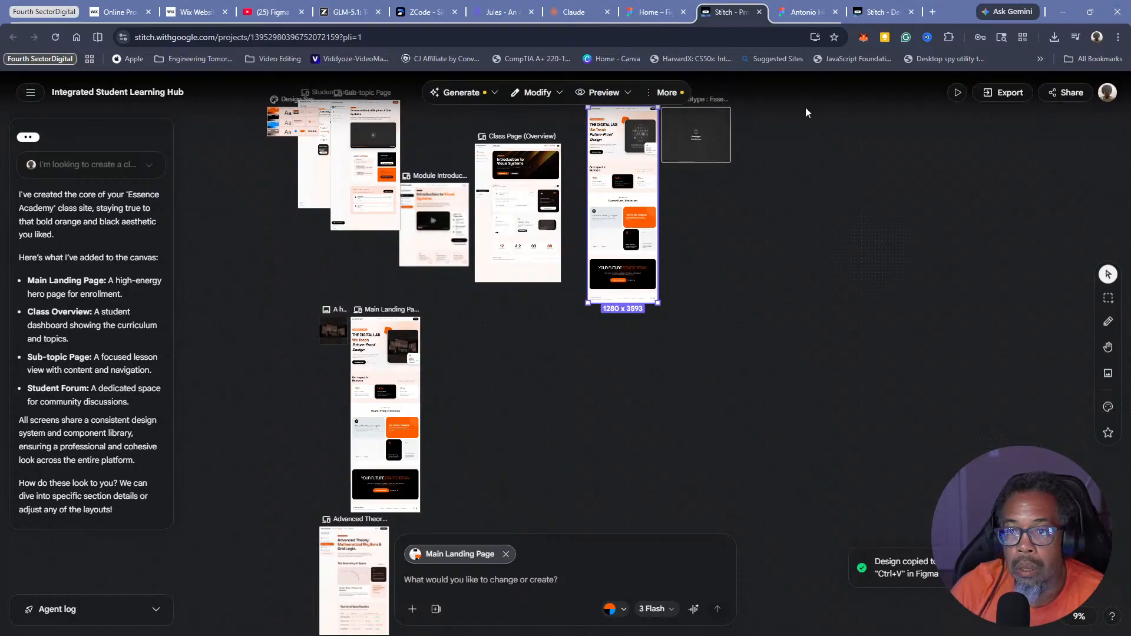
Switch to the Figma team's projects and start a new project with the name "Fourth Sector Digital"
left_click(804, 12)
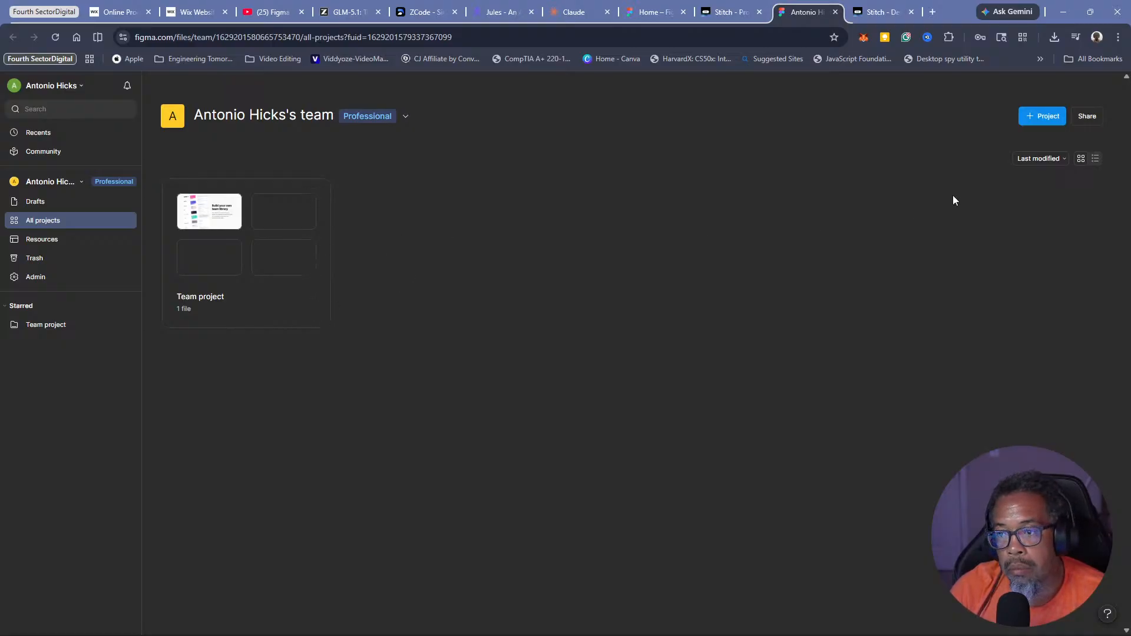
left_click(1047, 117)
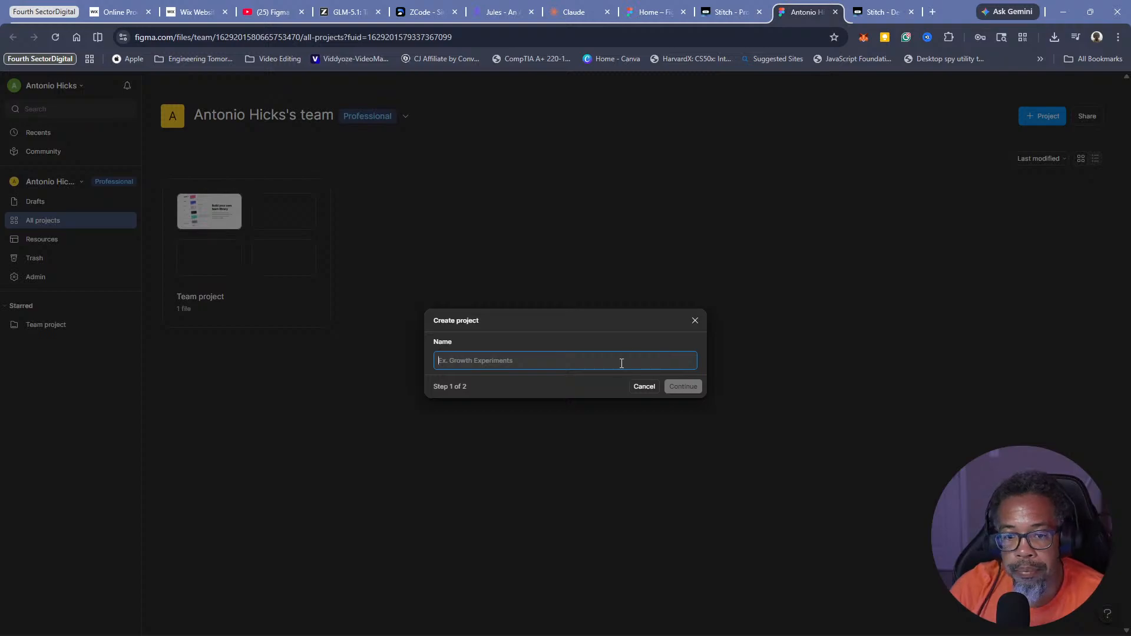
key("Return")
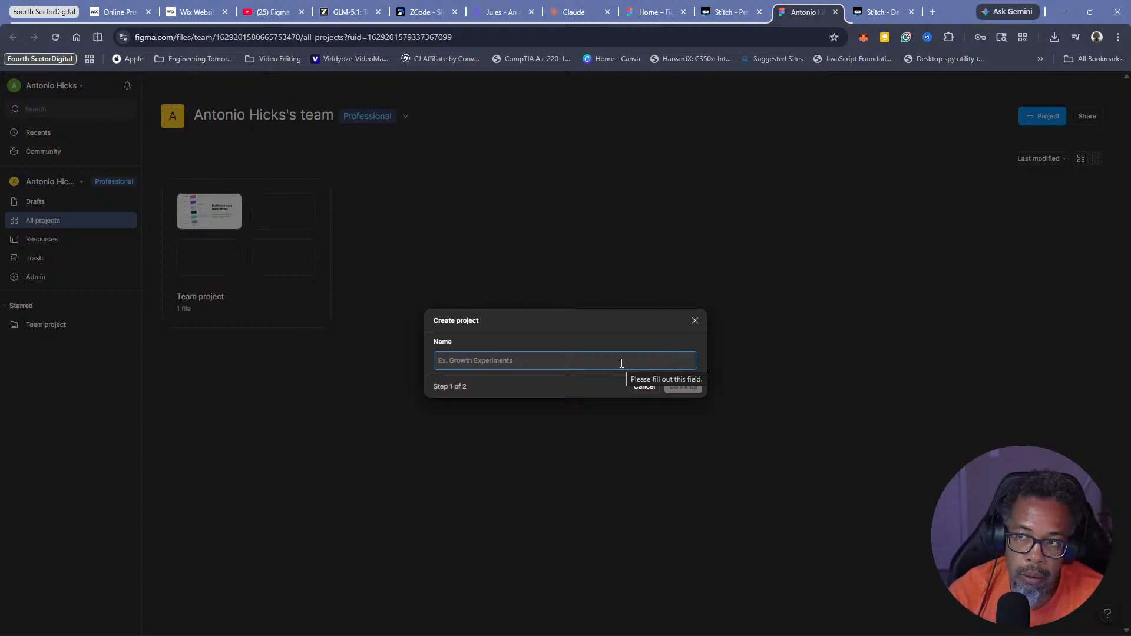
type("Foru")
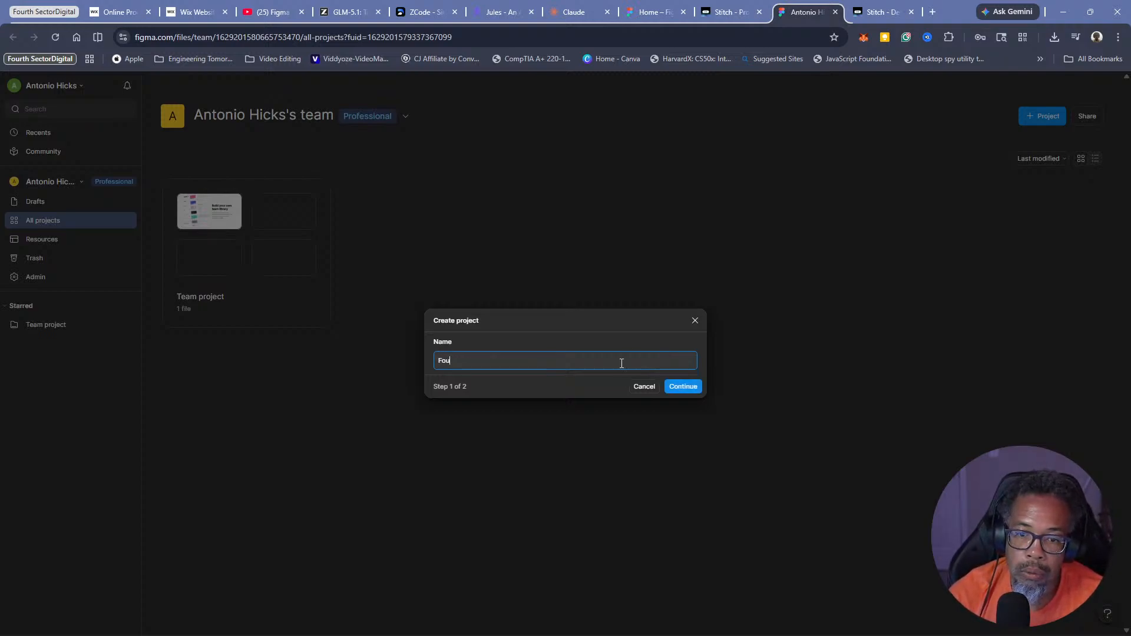
type("rth Sectore")
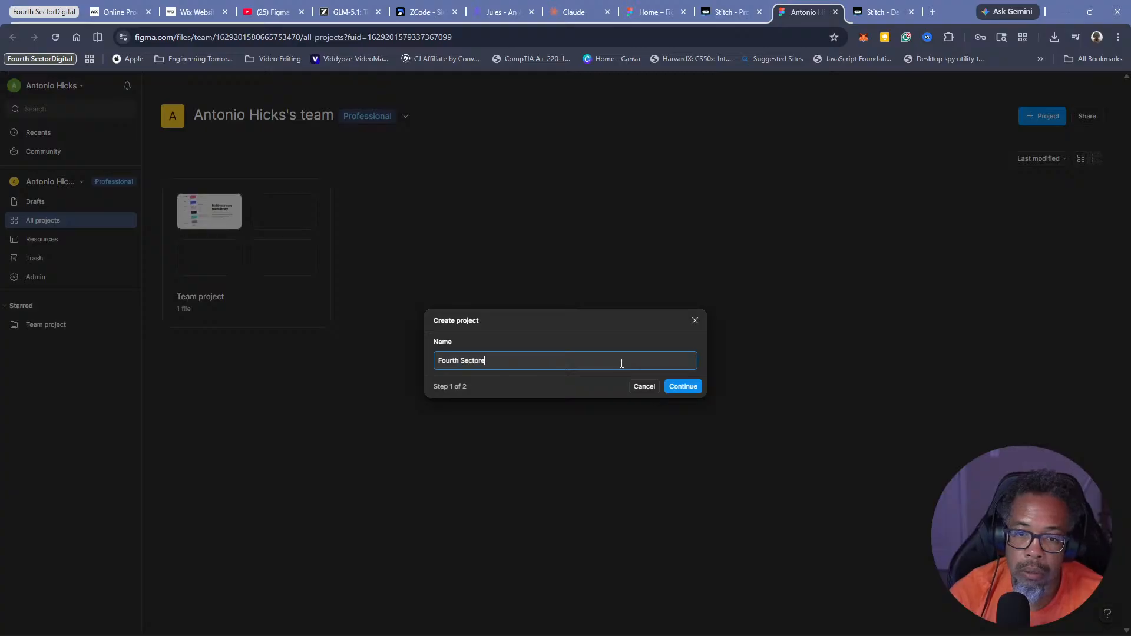
key("BackSpace")
type(" Digital")
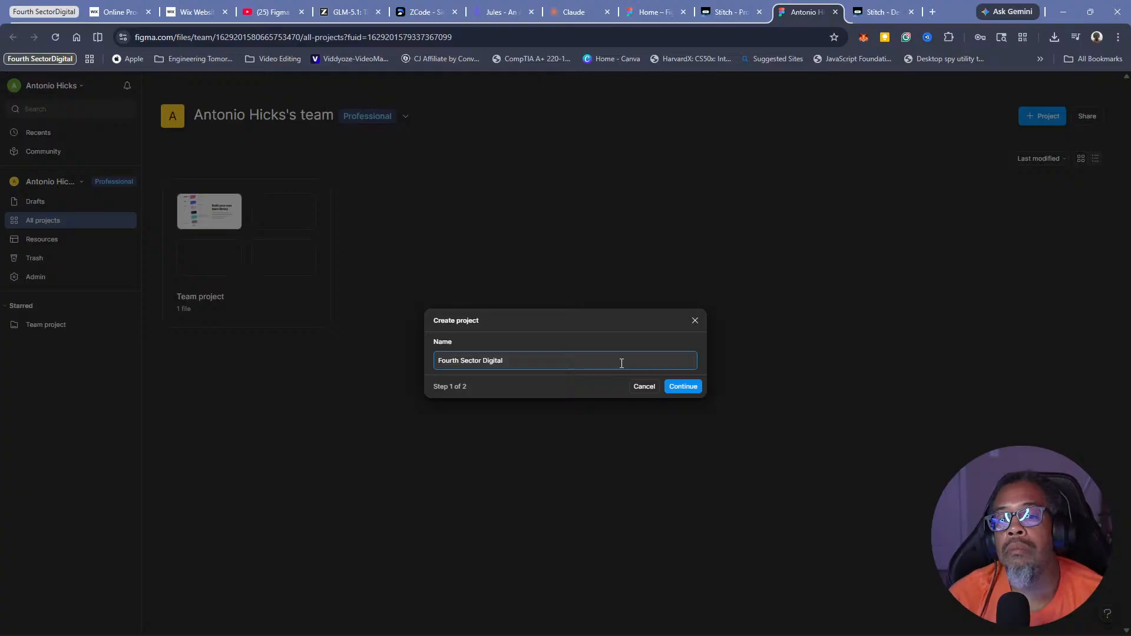
type(" Class")
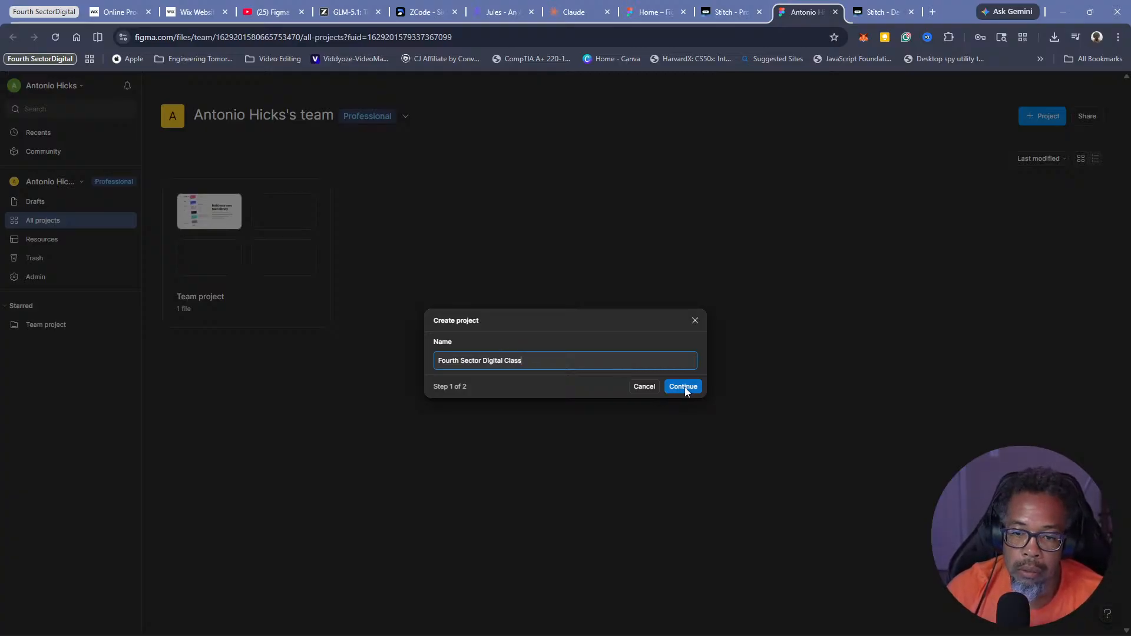
key("BackSpace")
key("BackSpace")
key("BackSpace")
key("BackSpace")
key("BackSpace")
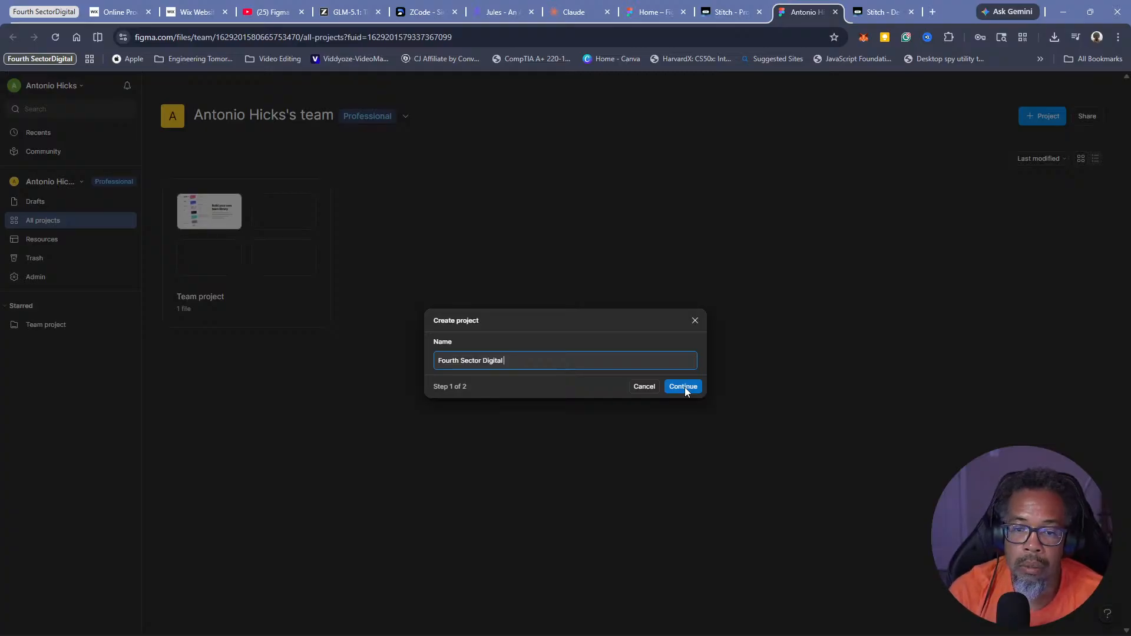
Complete the project name as "Fourth Sector Digital Training Page" and create the project without adding people
type("Training ")
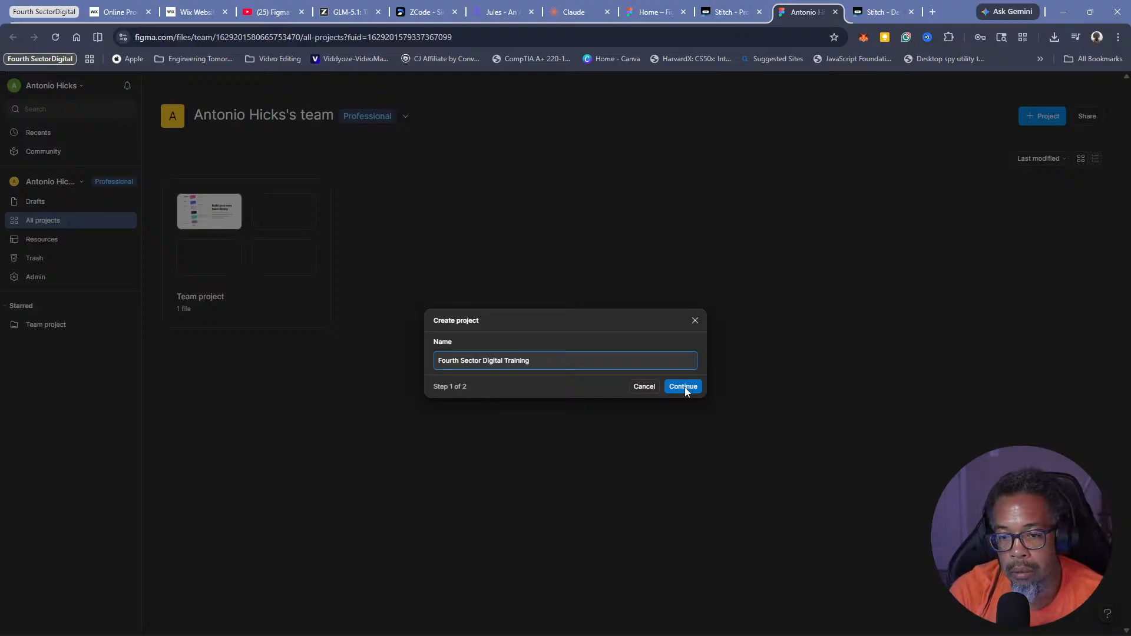
type("Page")
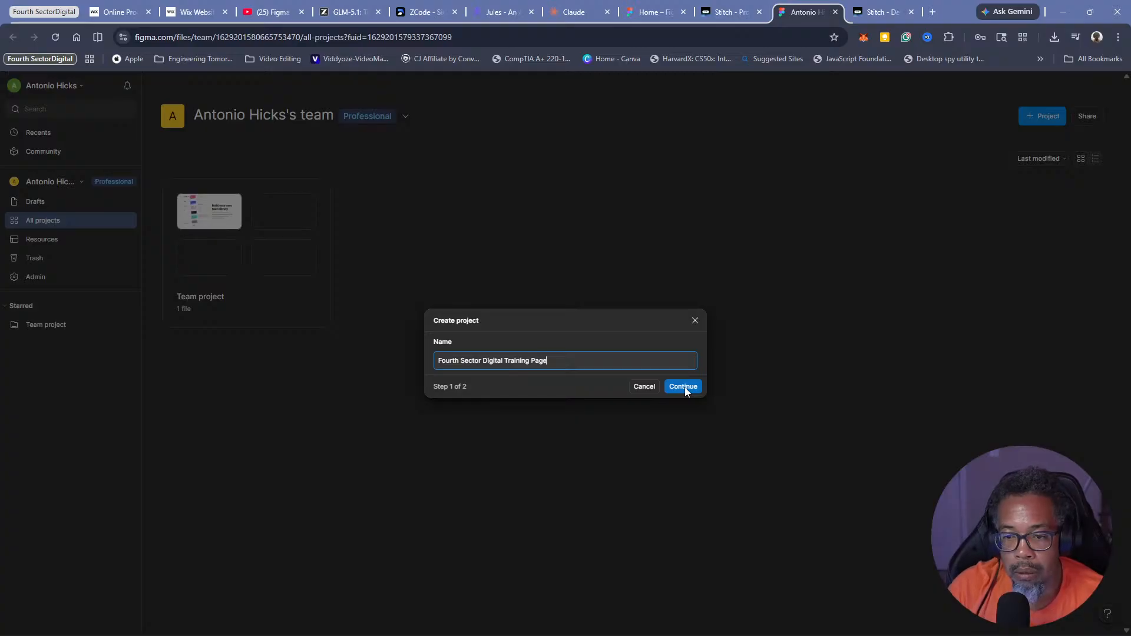
left_click(684, 387)
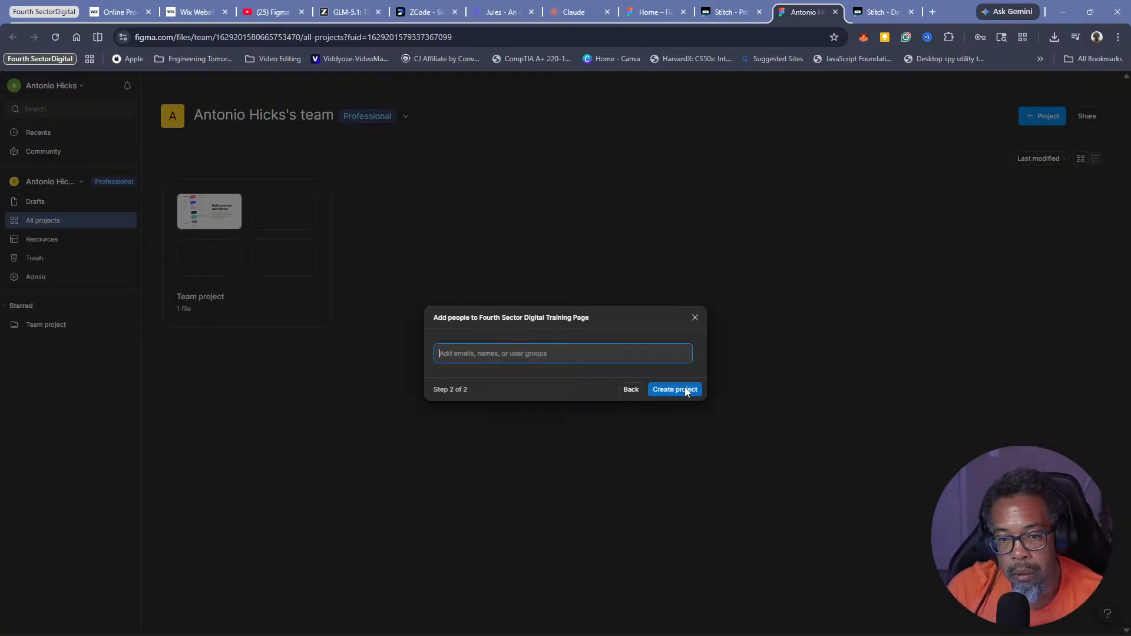
left_click(685, 390)
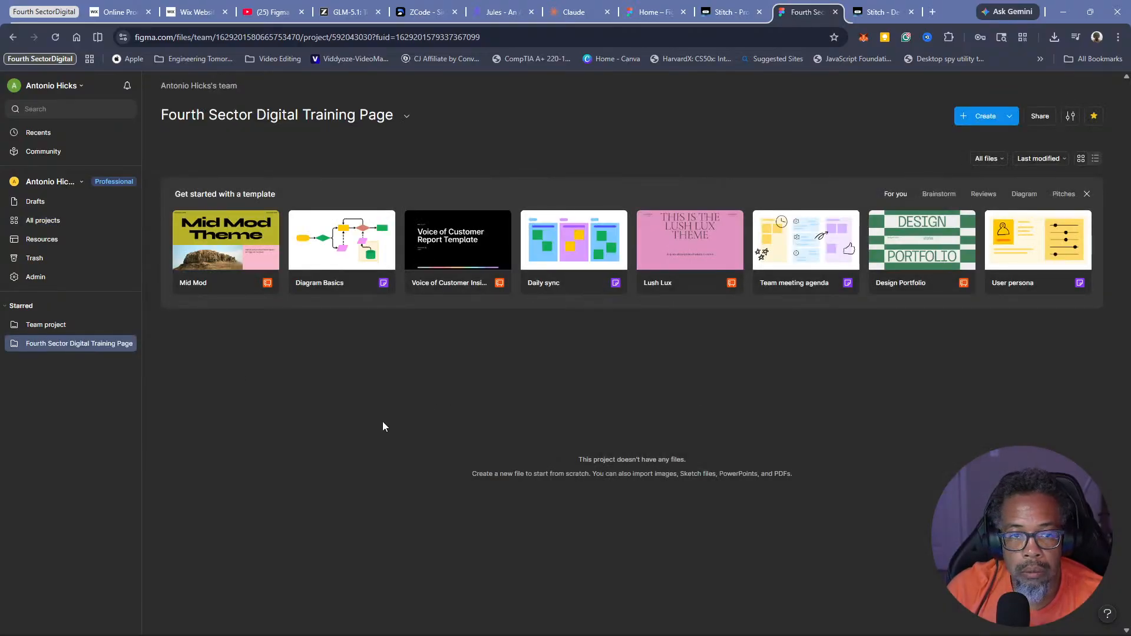
Create a new design file in the project and paste the copied landing page into it, moved to about X -1646, Y -18
left_click(995, 116)
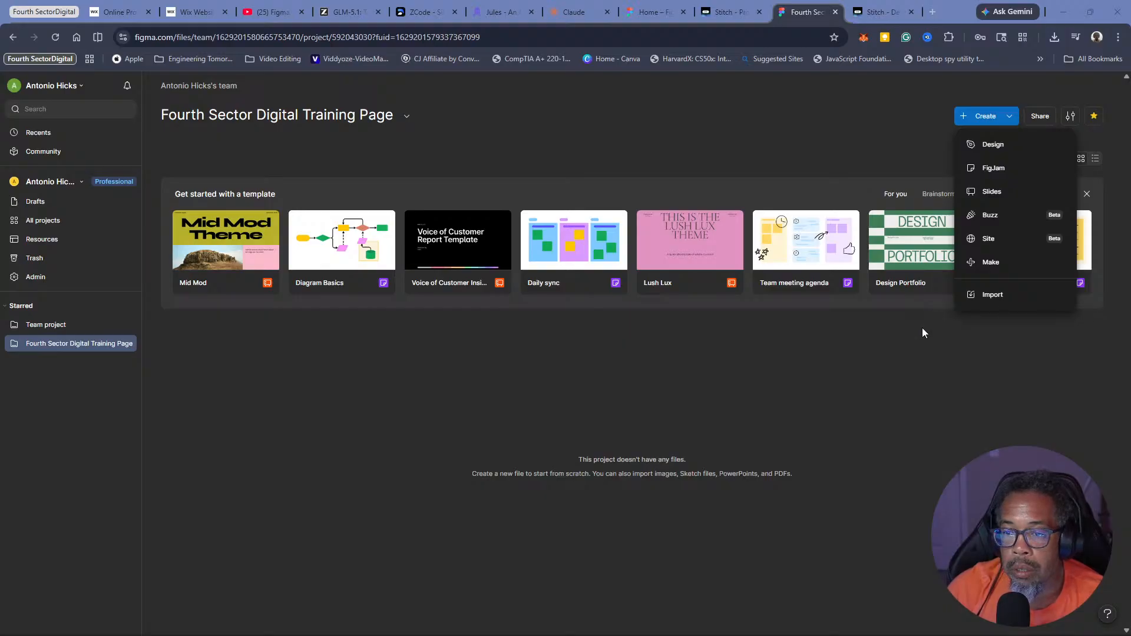
left_click(1003, 144)
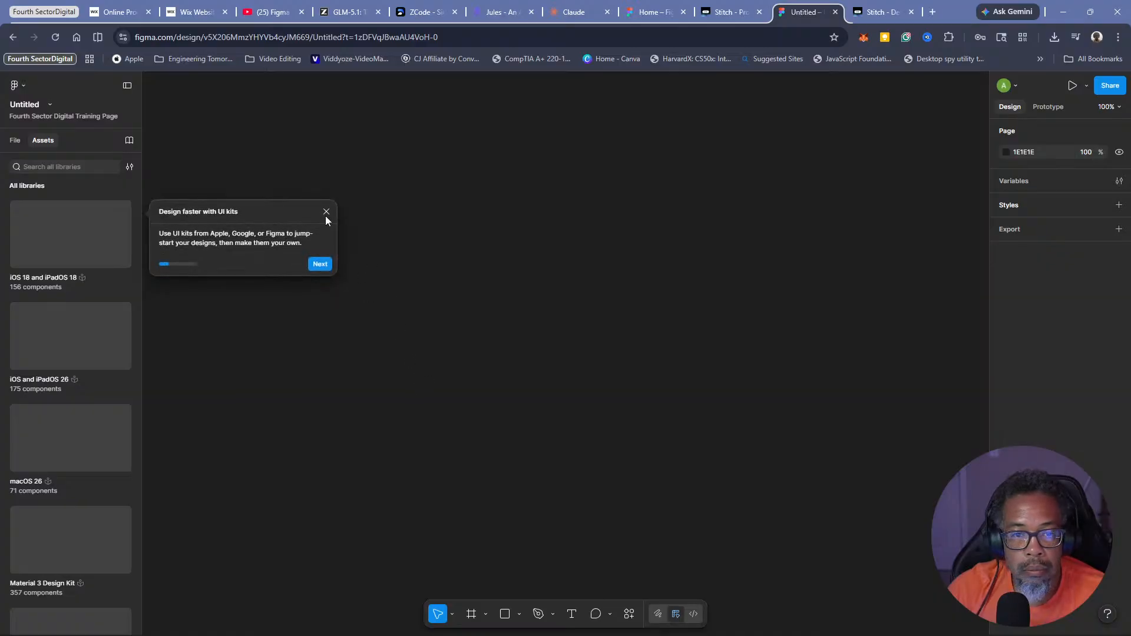
left_click(326, 213)
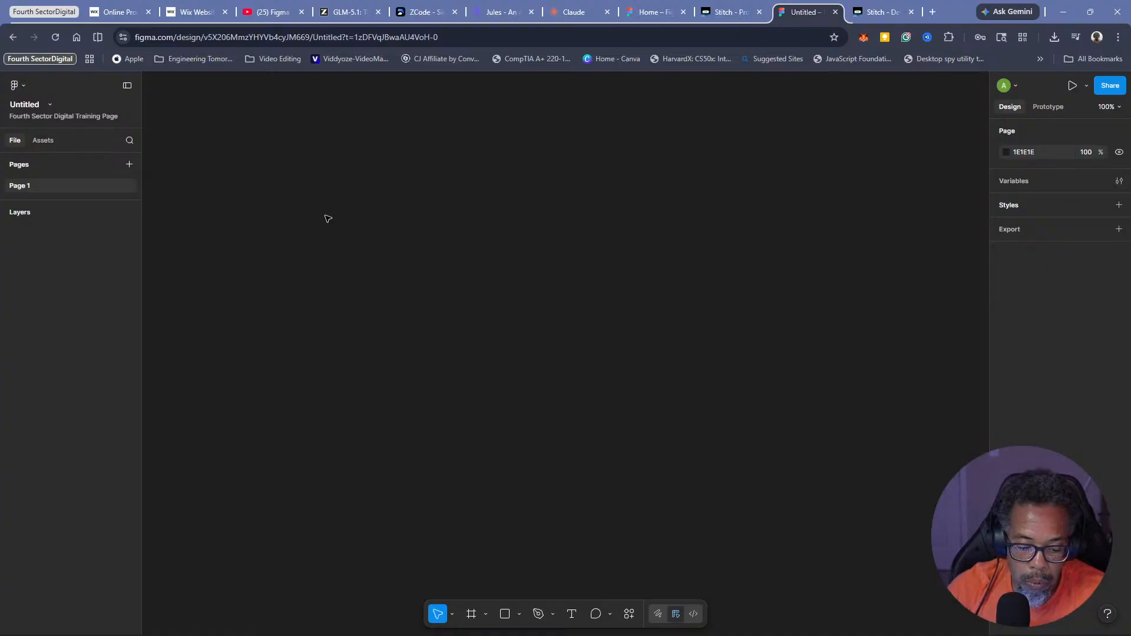
key("ctrl+v")
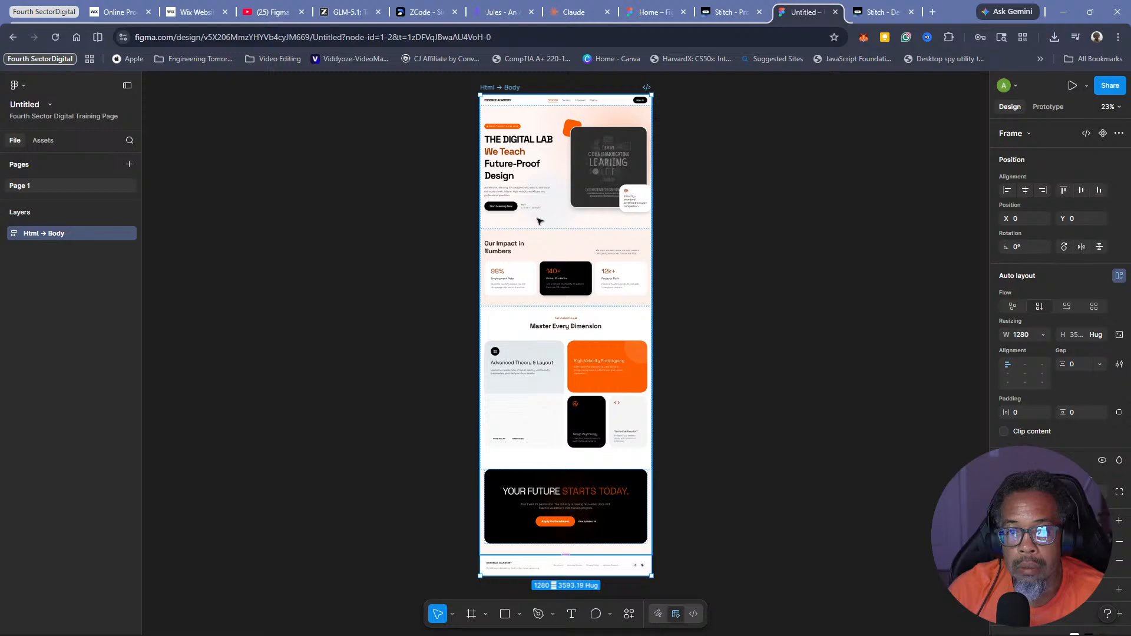
left_click_drag(534, 125, 327, 121)
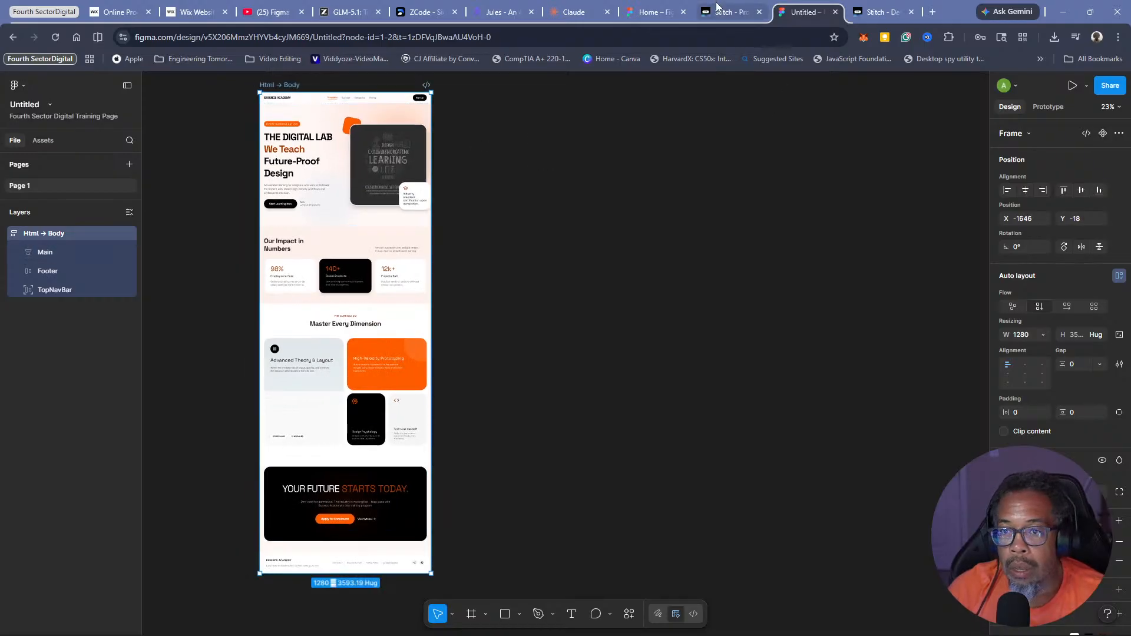
Return to the Stitch project, select the Class Page (Overview) screen and export it in Figma format to the clipboard
left_click(729, 12)
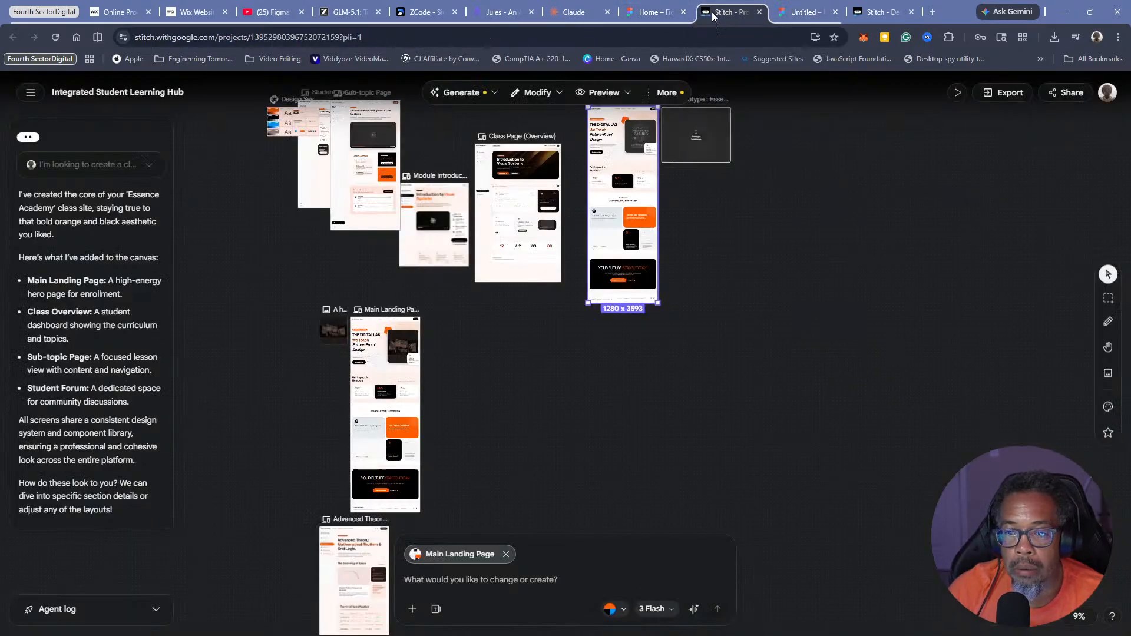
left_click_drag(707, 282, 745, 330)
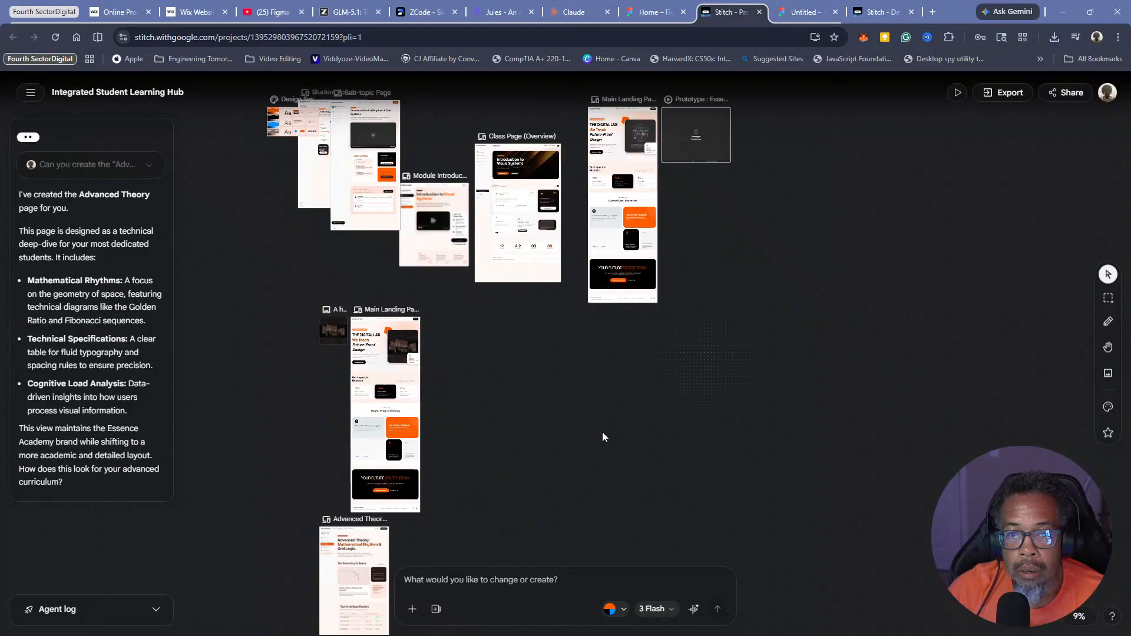
left_click(529, 255)
scroll(529, 256, "up", 5)
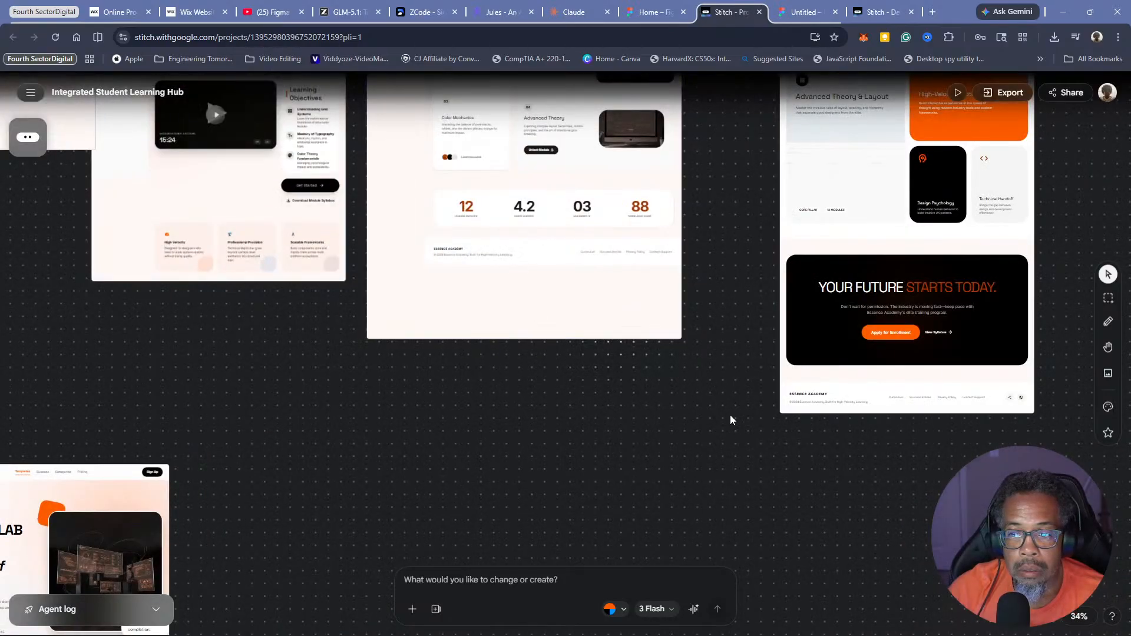
left_click(1108, 347)
scroll(749, 178, "up", 4)
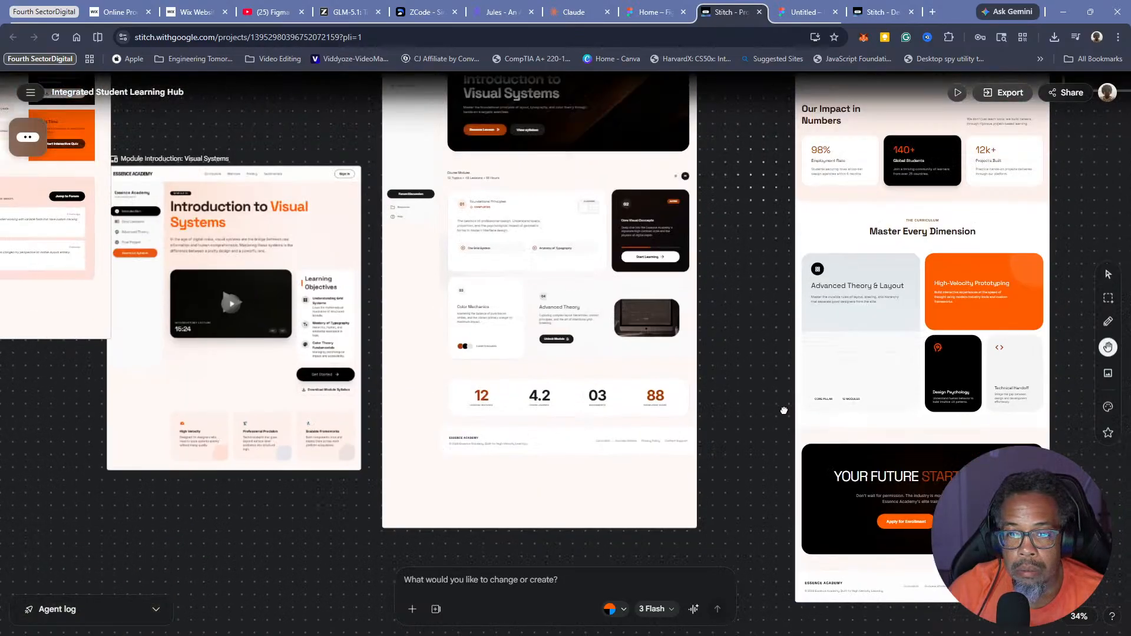
scroll(766, 236, "up", 3)
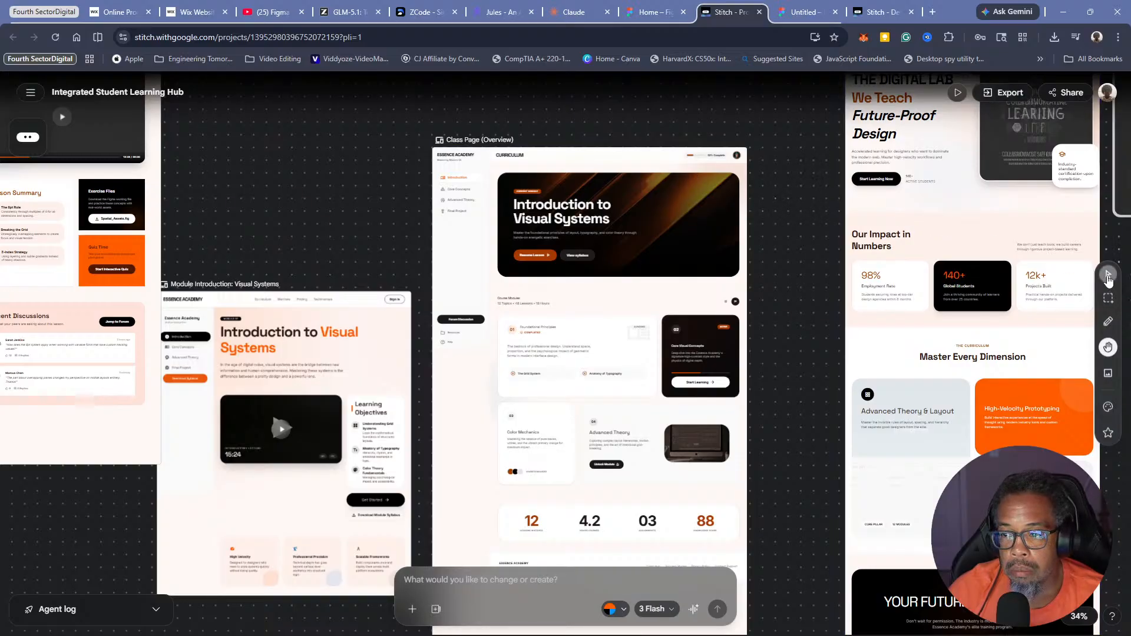
left_click(1109, 275)
left_click(1008, 94)
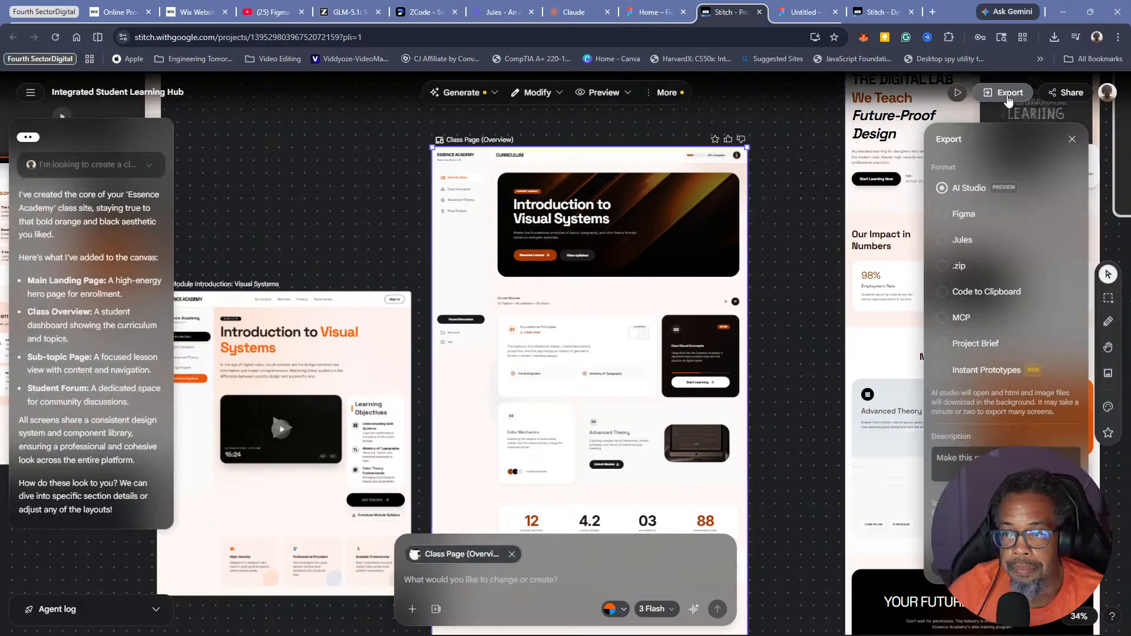
left_click(943, 216)
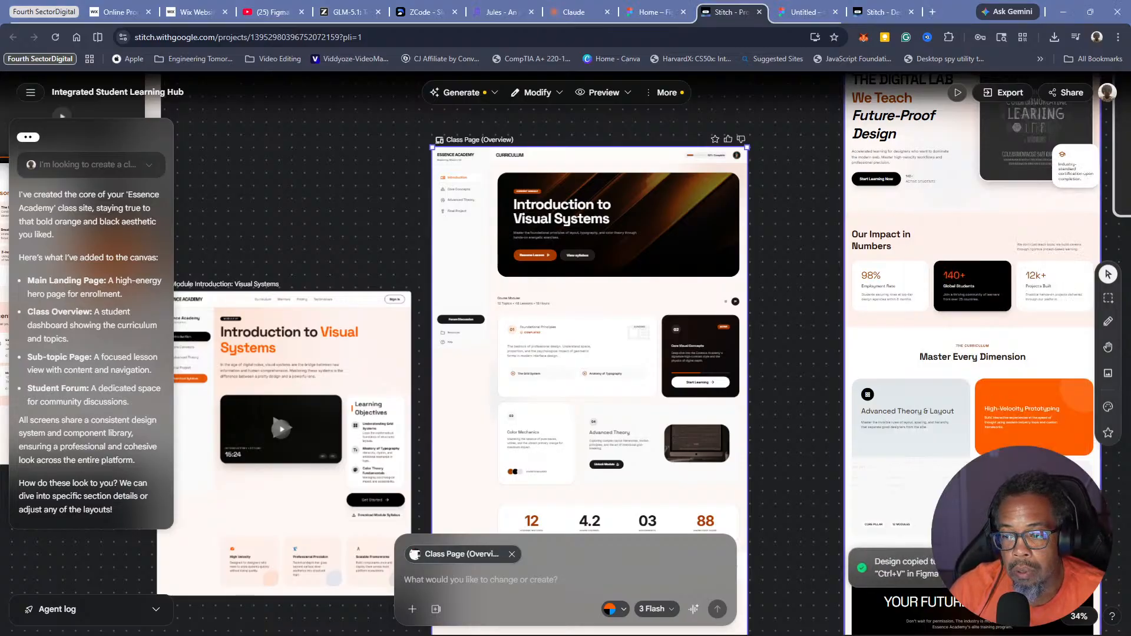
Switch to the Figma design file and paste the Class Page (Overview) beside the landing page
left_click(806, 11)
left_click(654, 345)
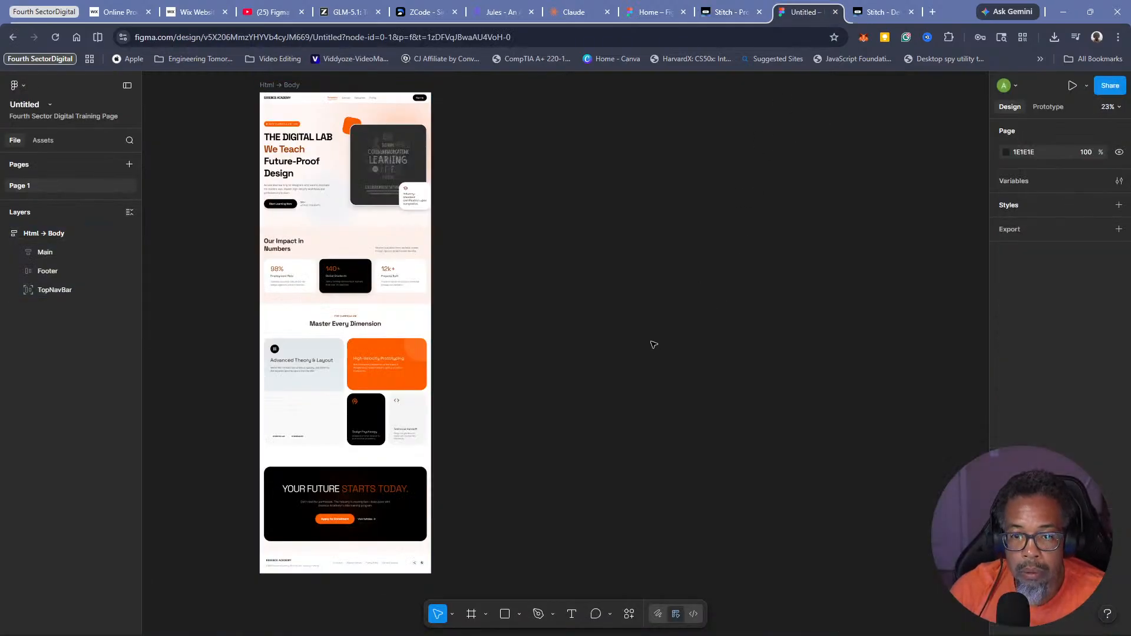
key("ctrl+v")
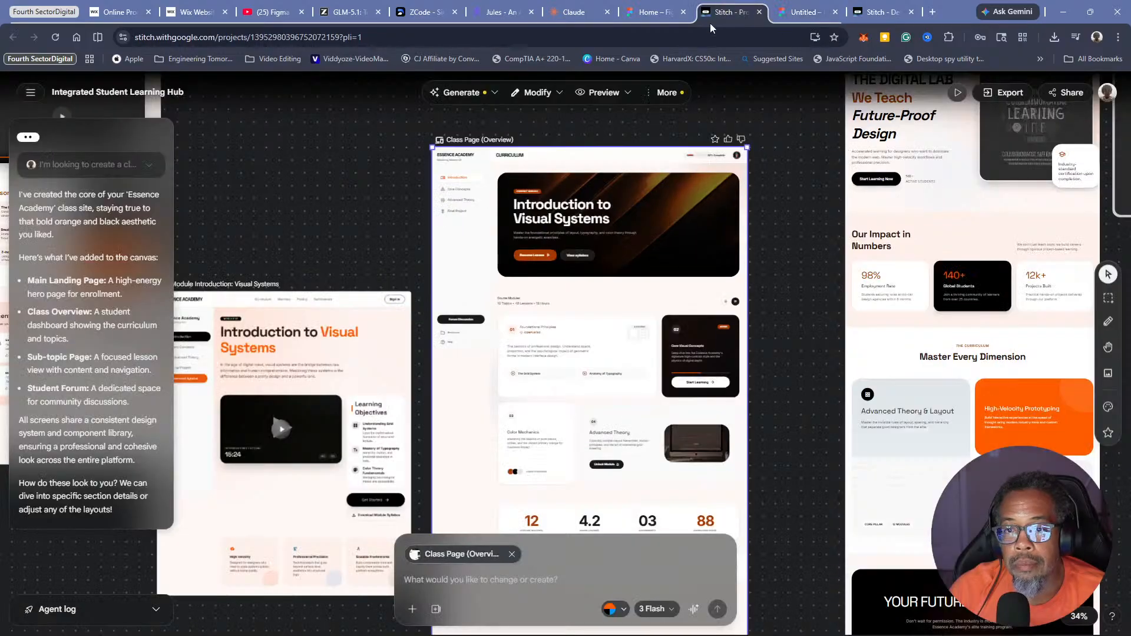
Return to the Stitch project, select the Module Introduction: Visual Systems screen and export it in Figma format
left_click(730, 12)
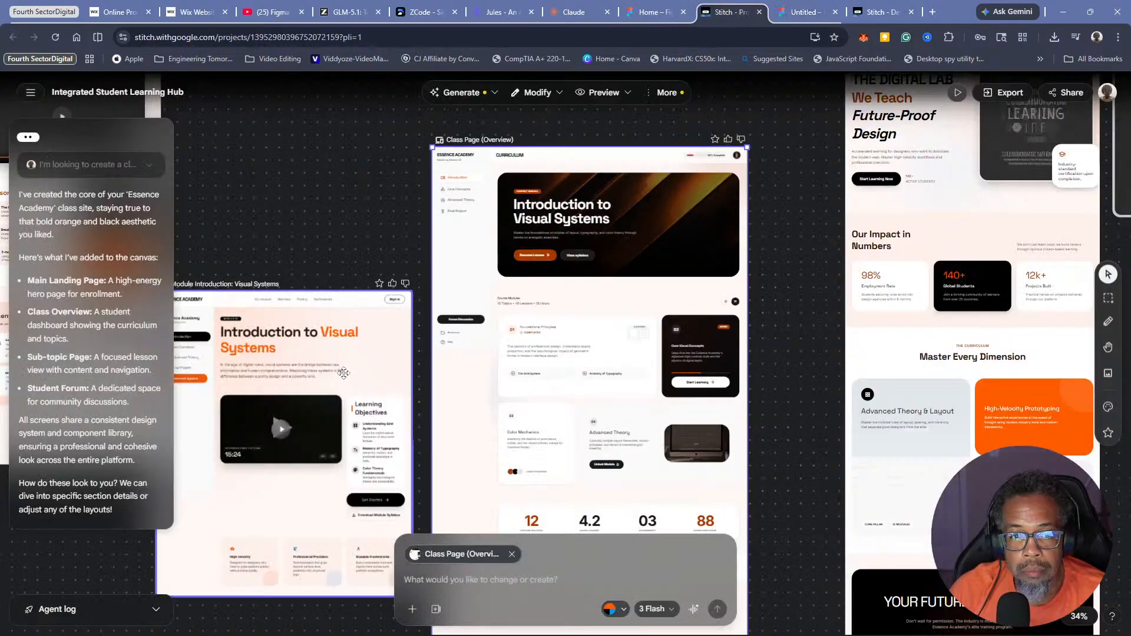
left_click(316, 228)
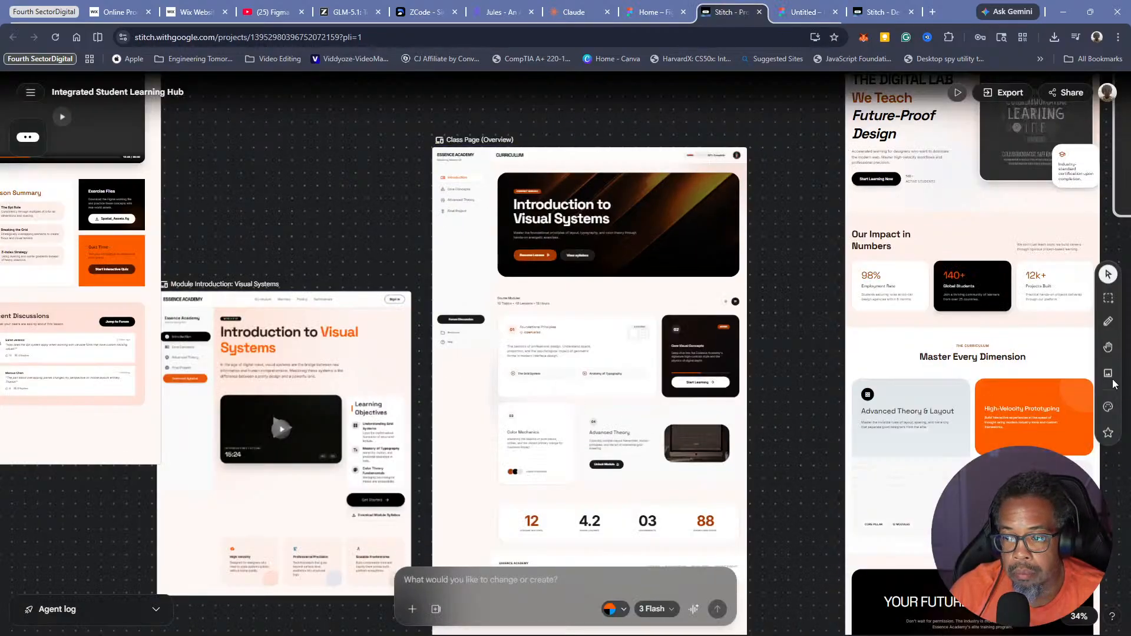
left_click(1108, 347)
left_click_drag(328, 210, 419, 219)
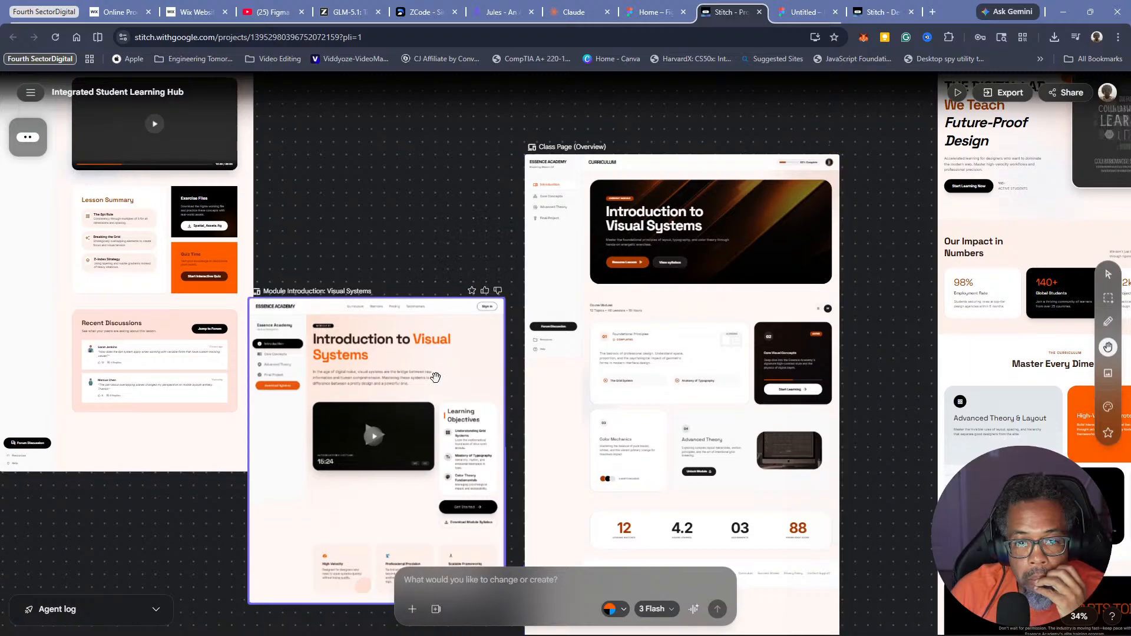
left_click_drag(379, 210, 573, 394)
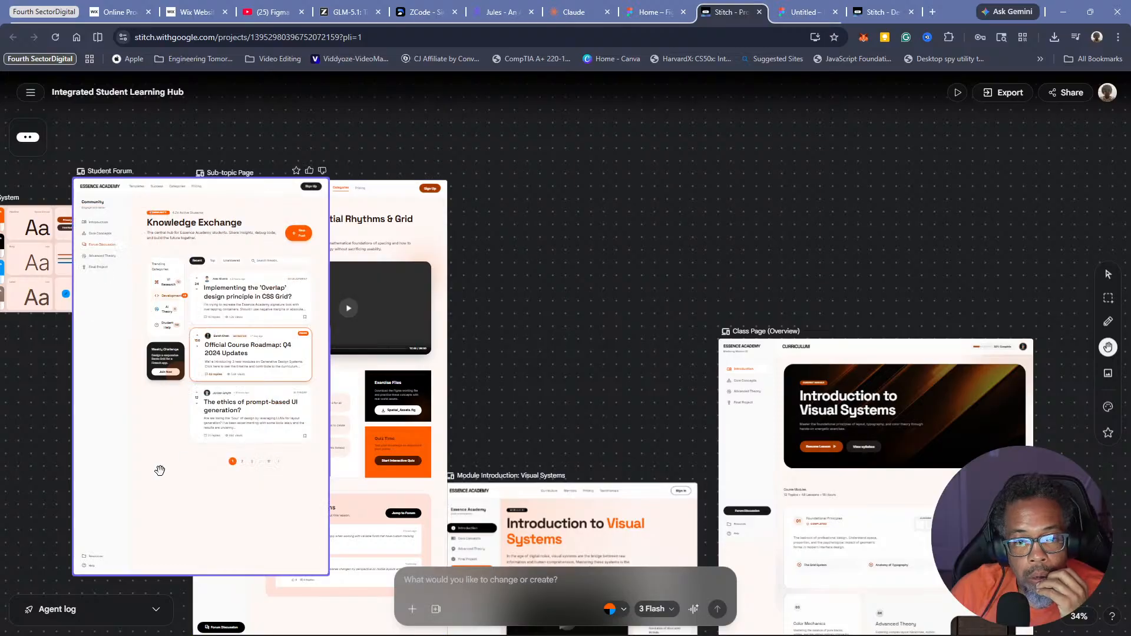
left_click_drag(575, 341, 465, 57)
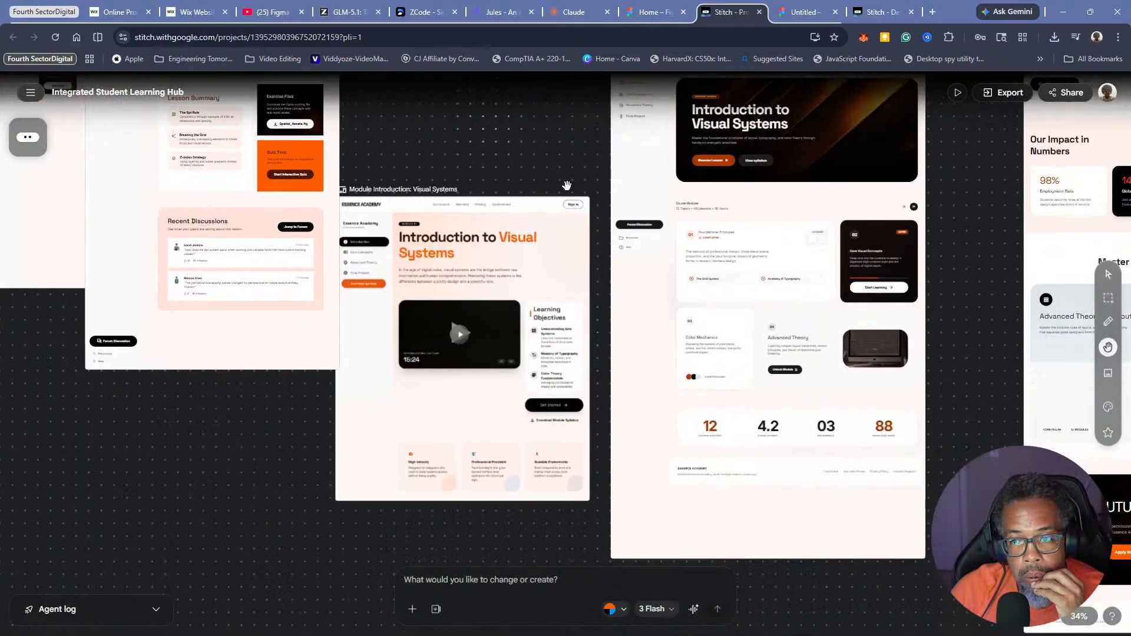
left_click_drag(553, 153, 491, 279)
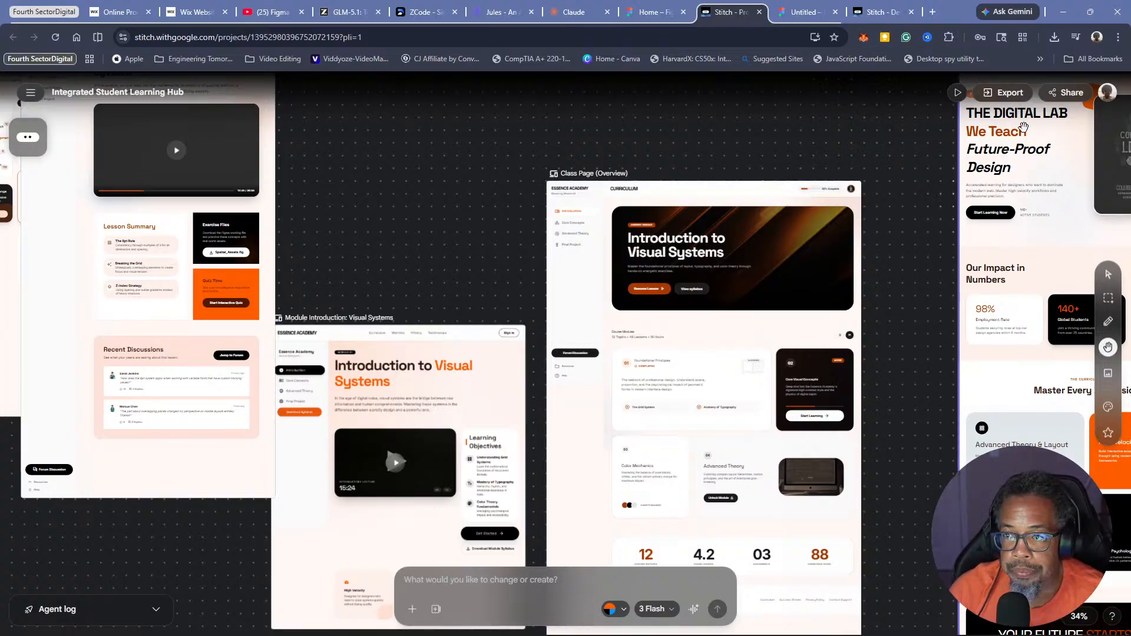
left_click(1108, 274)
left_click(478, 415)
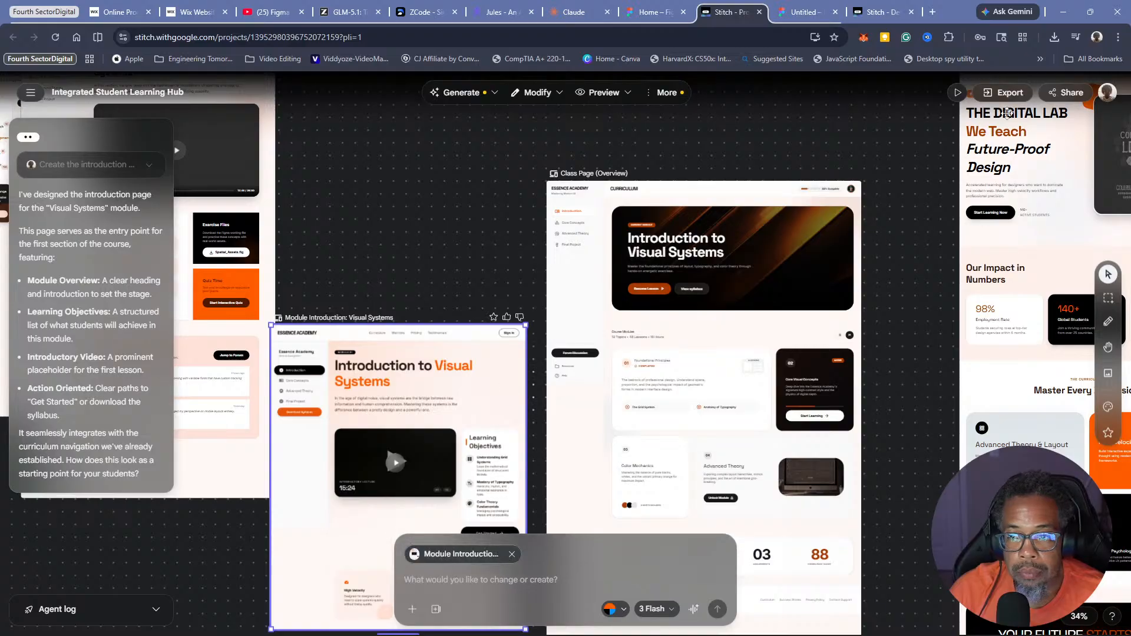
left_click(1001, 93)
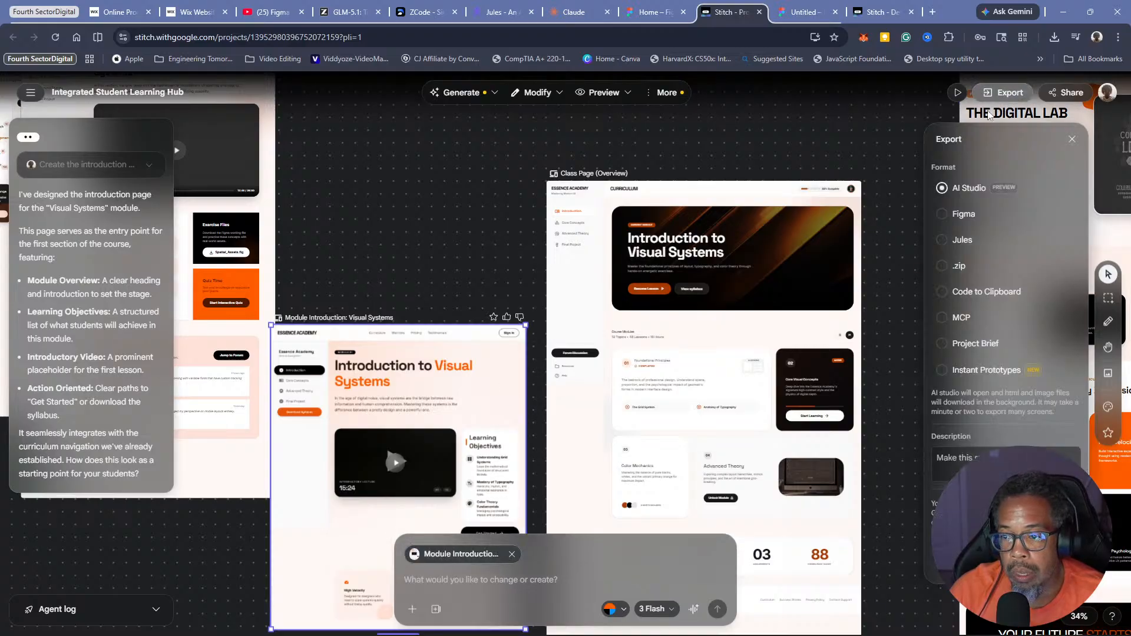
left_click(941, 214)
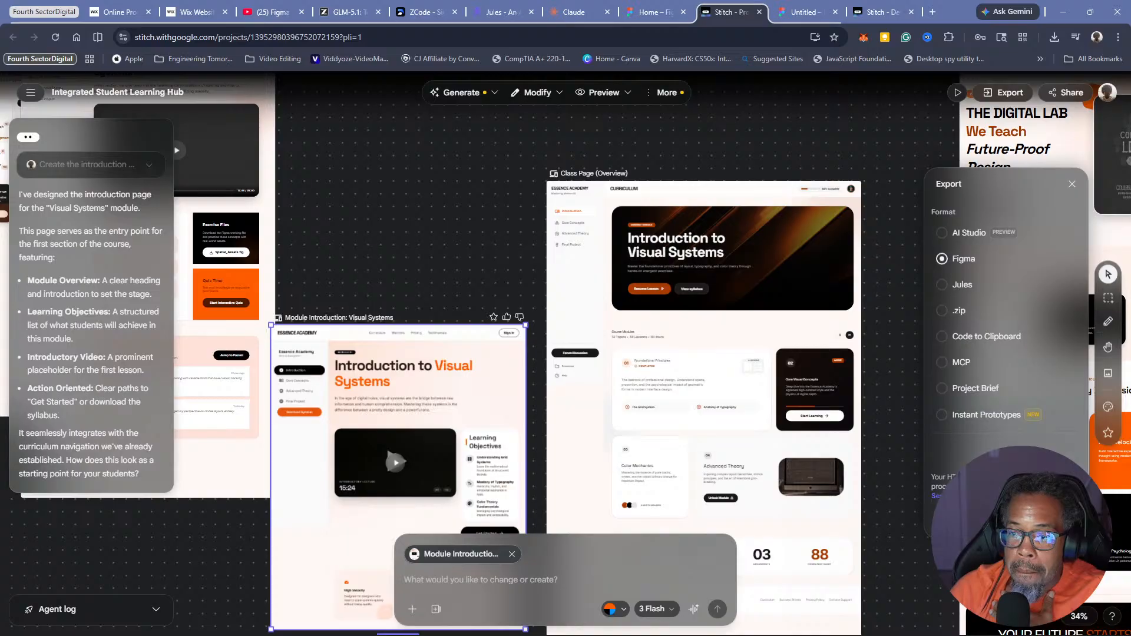
Switch to the Figma design file, paste the Module Introduction screen, and move the Class Page frame containing it to about X -18, Y -545
left_click(878, 12)
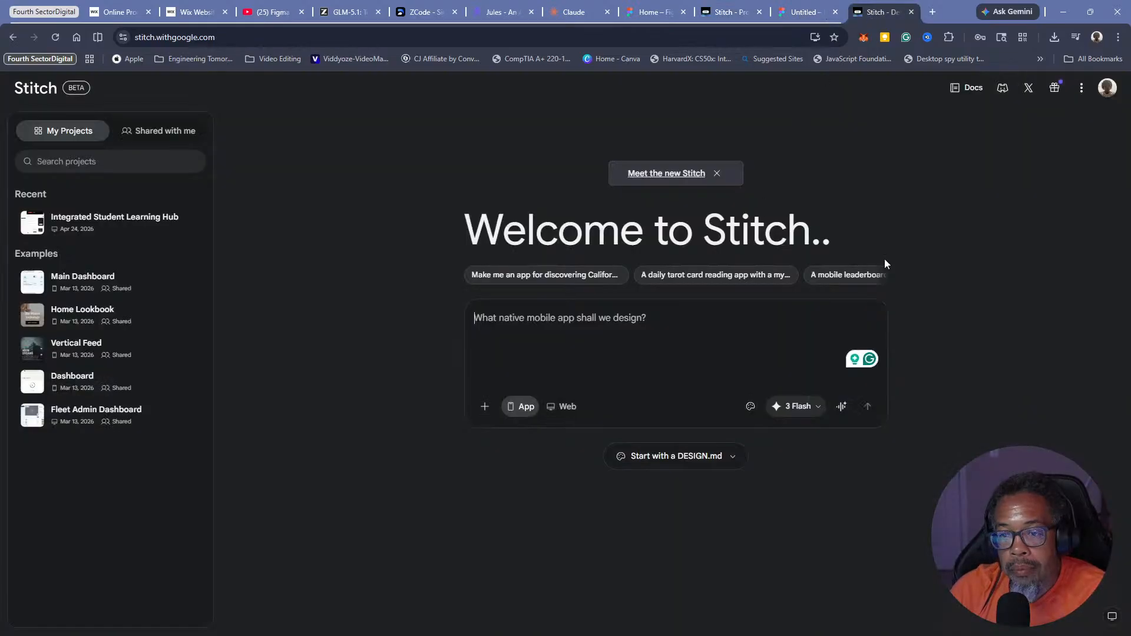
left_click(804, 12)
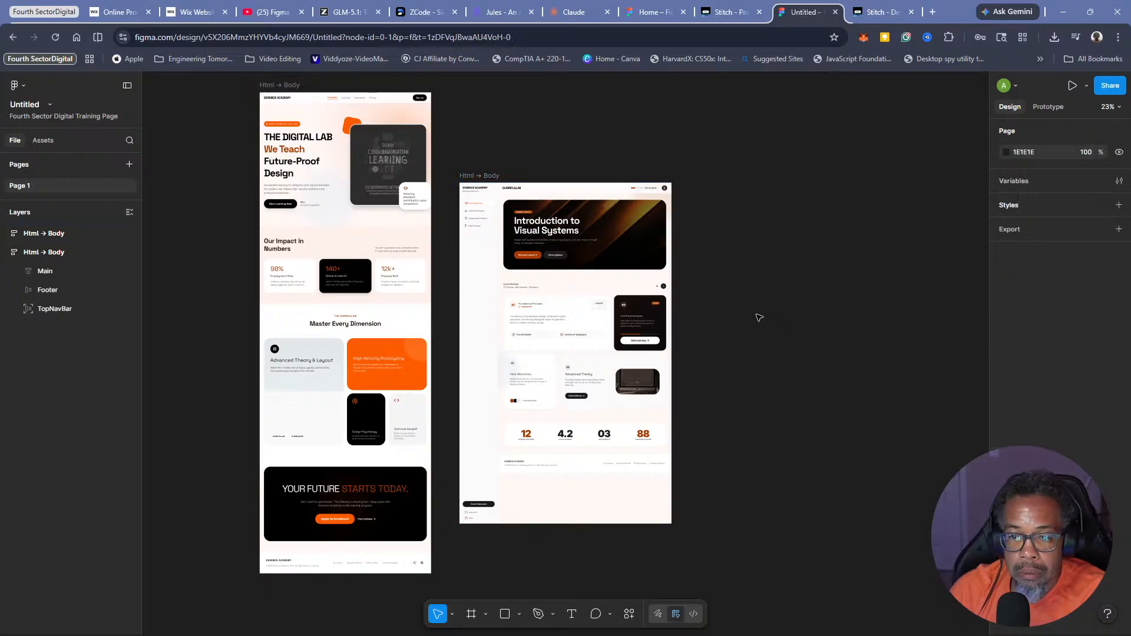
key("ctrl+v")
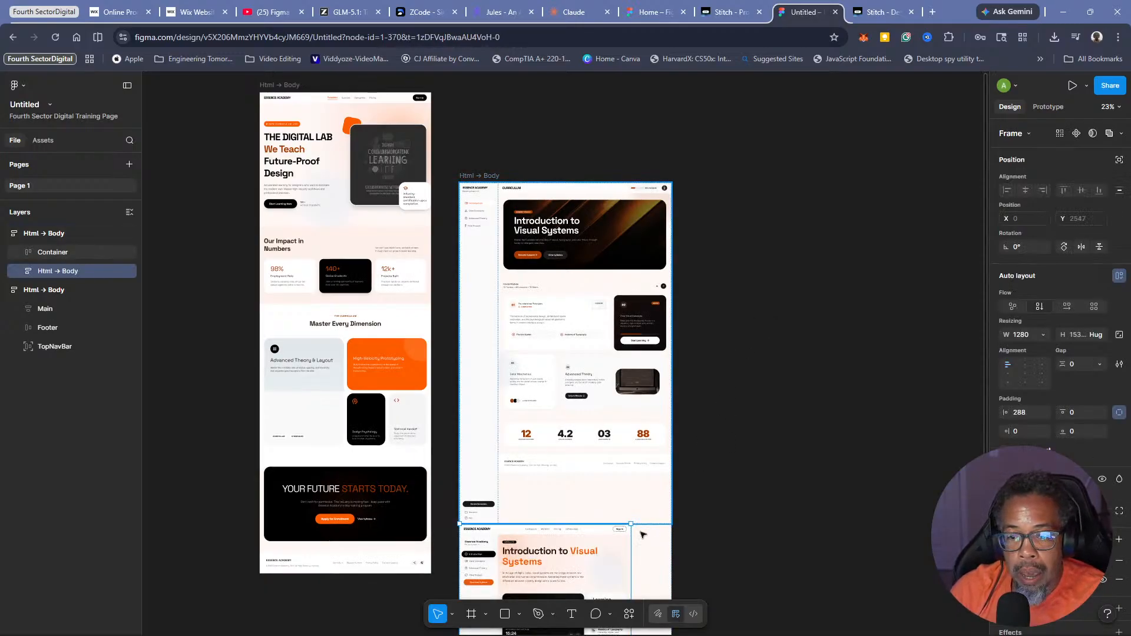
left_click_drag(644, 551, 661, 392)
scroll(717, 401, "down", 6)
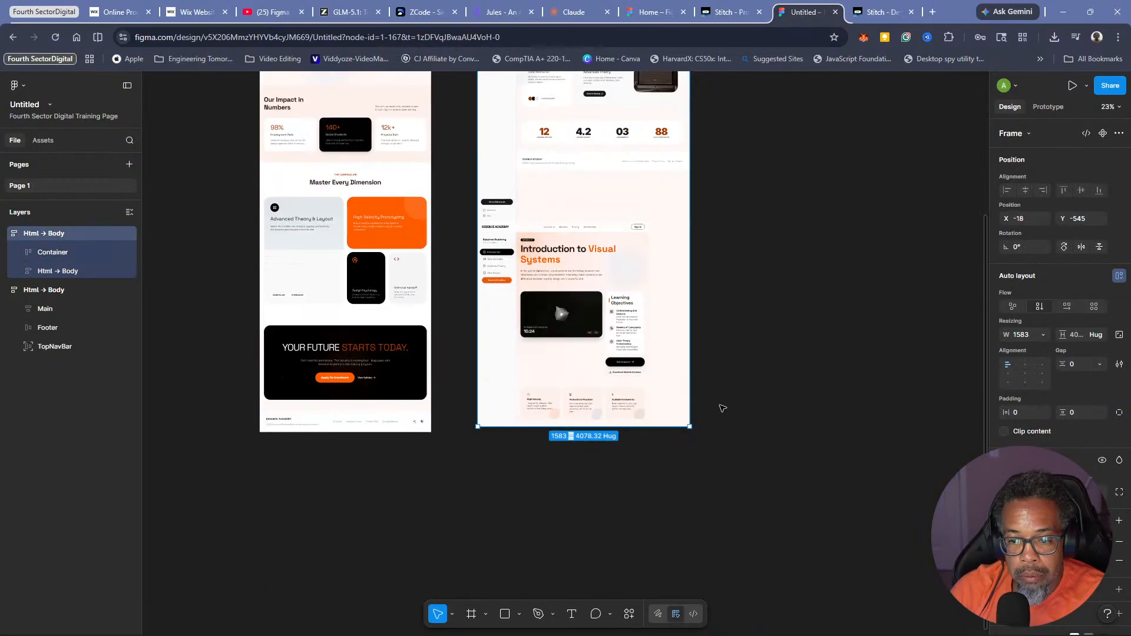
scroll(719, 400, "up", 7)
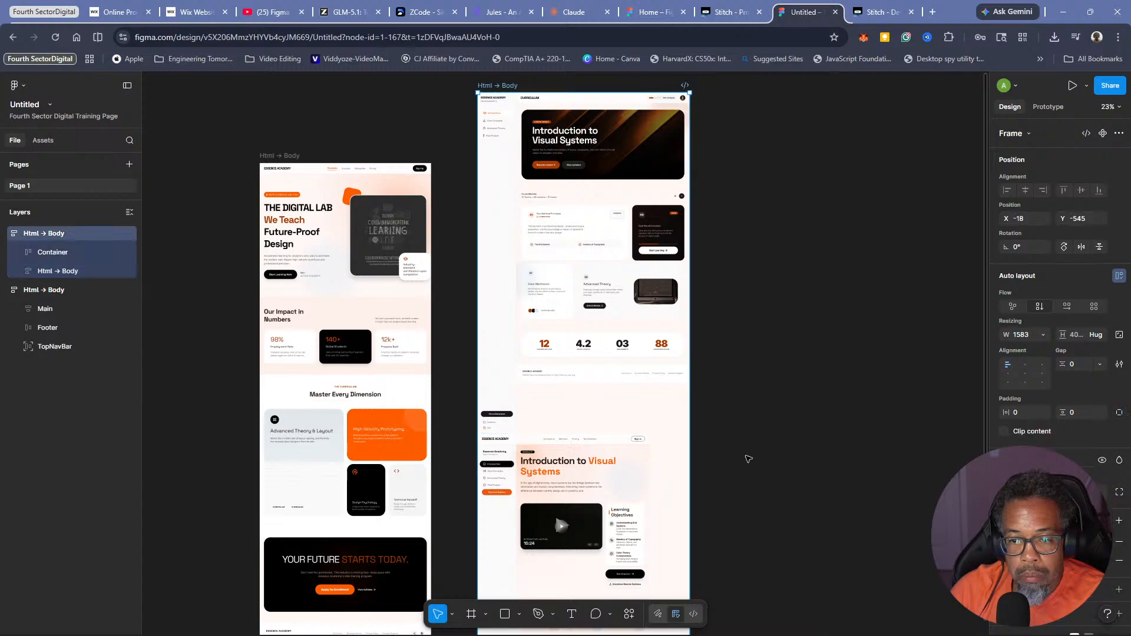
left_click_drag(760, 448, 783, 450)
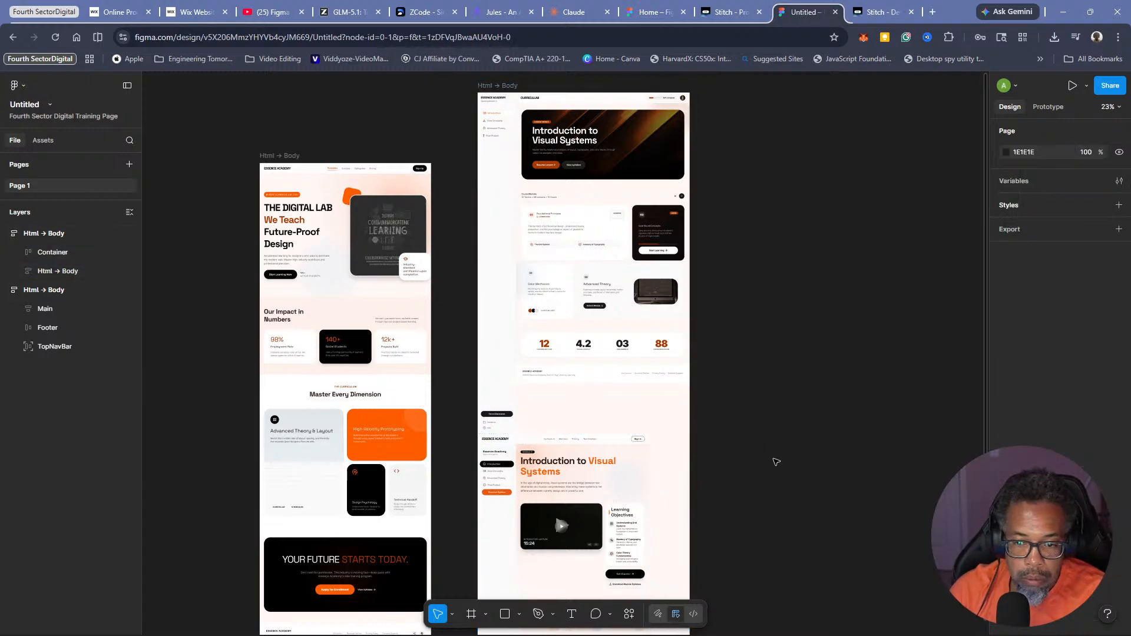
Undo the latest repositioning of the Class Page frame that contains the Module Introduction screen
key("ctrl+z")
key("ctrl+z")
key("ctrl+z")
key("ctrl+z")
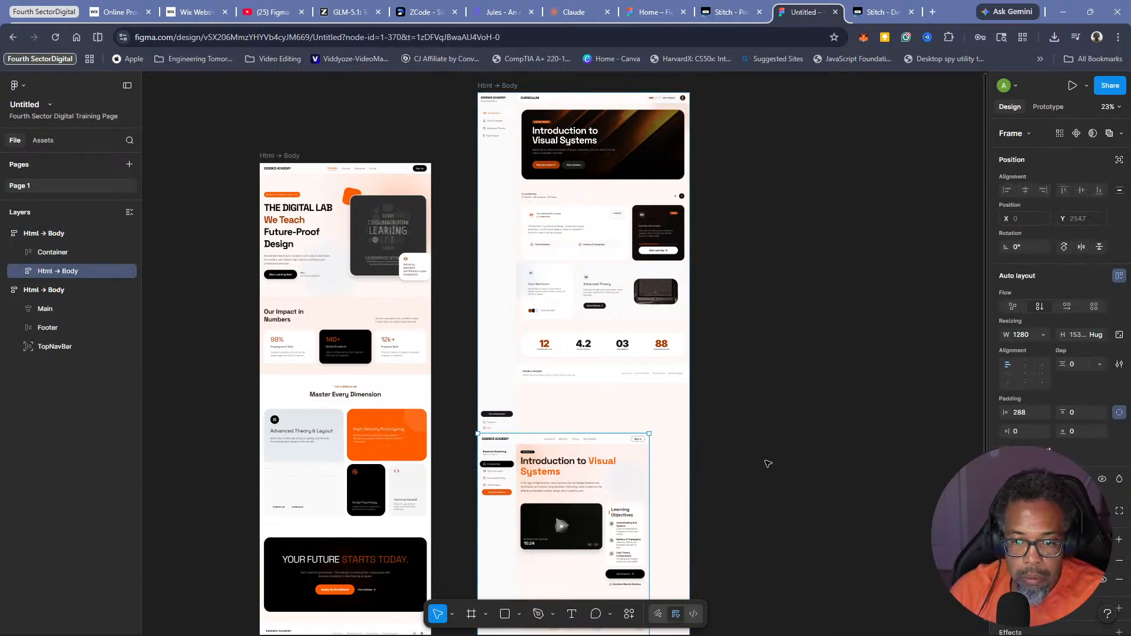
key("ctrl+z")
key("ctrl+z")
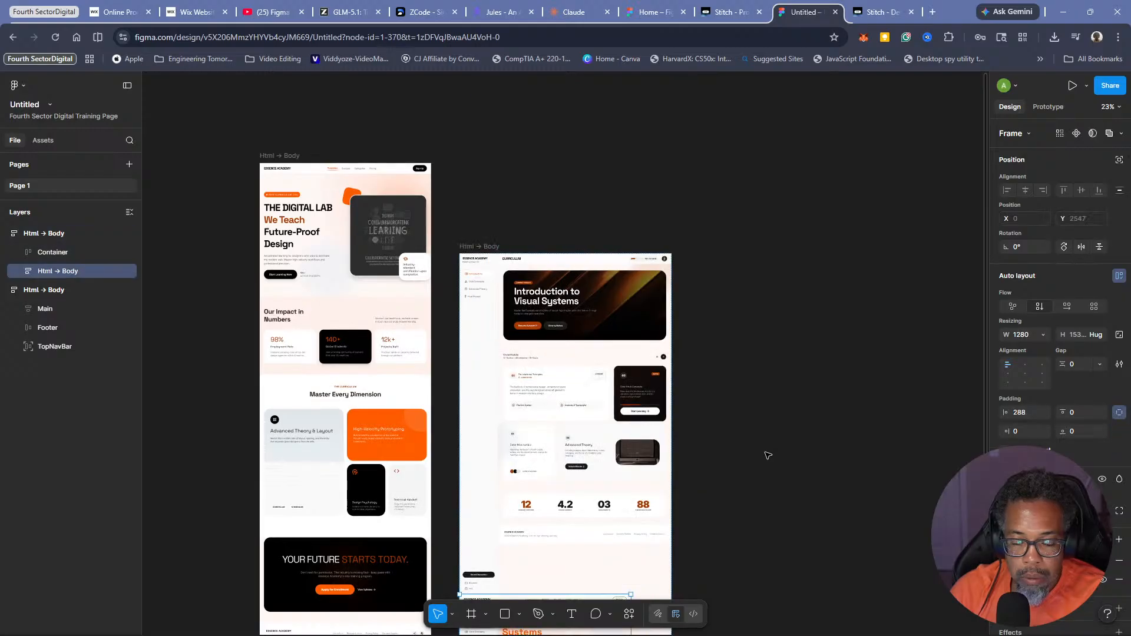
Undo the Module Introduction paste inside the Class Page frame, along with the Class Page frame's earlier moves
left_click_drag(765, 453, 740, 330)
left_click_drag(754, 405, 668, 171)
scroll(778, 415, "down", 2)
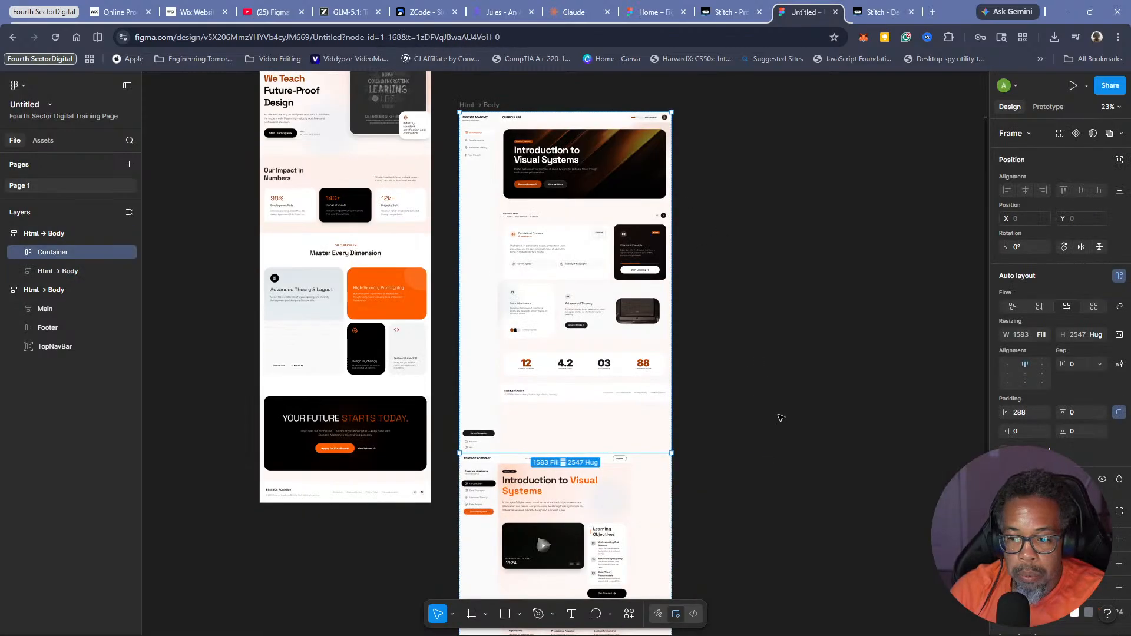
scroll(779, 416, "down", 3)
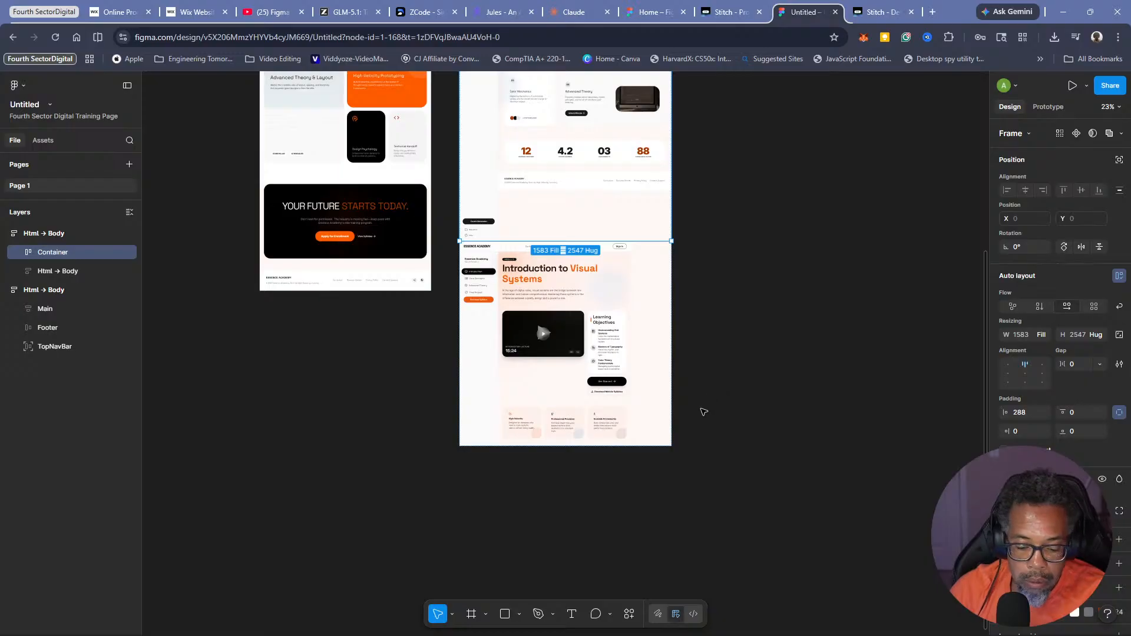
key("ctrl+z")
key("ctrl+z")
key("ctrl+z")
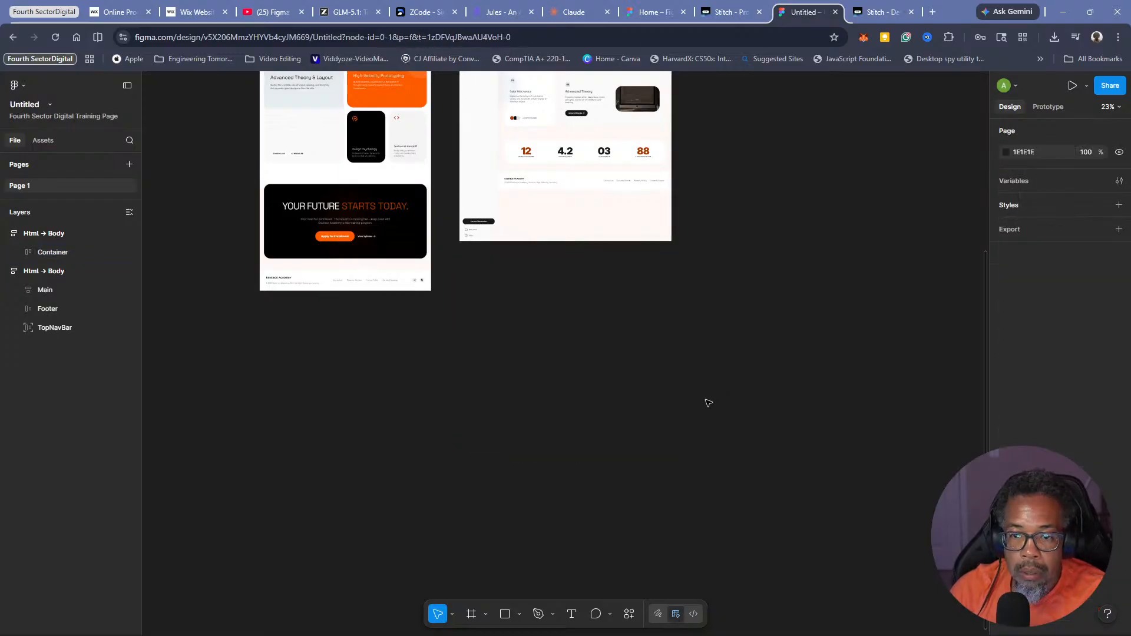
scroll(769, 328, "up", 3)
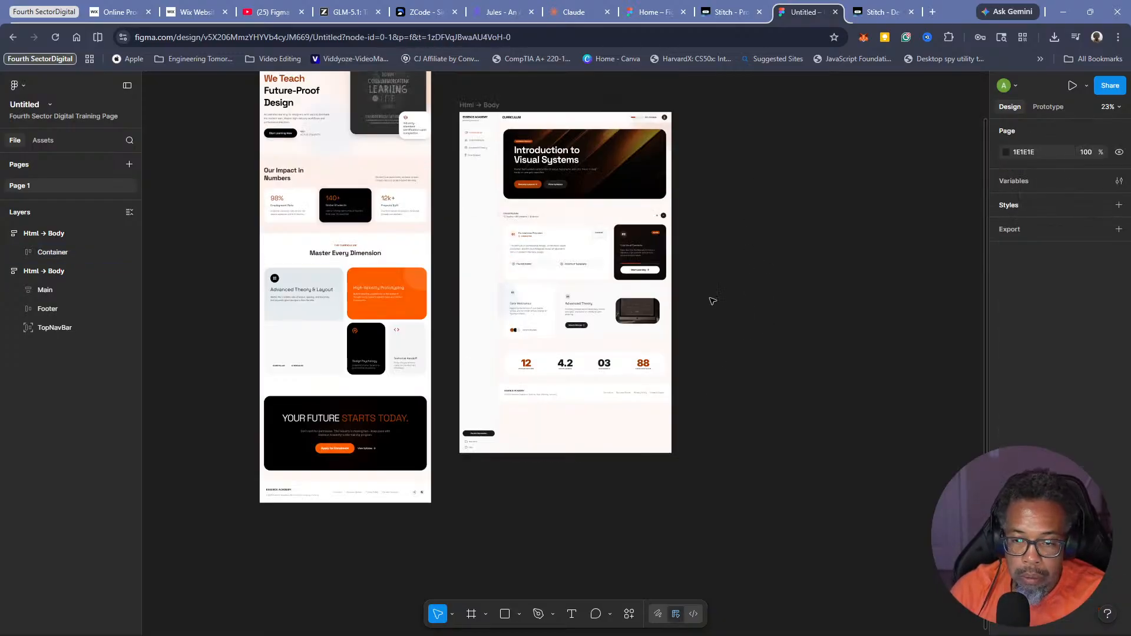
key("ctrl+z")
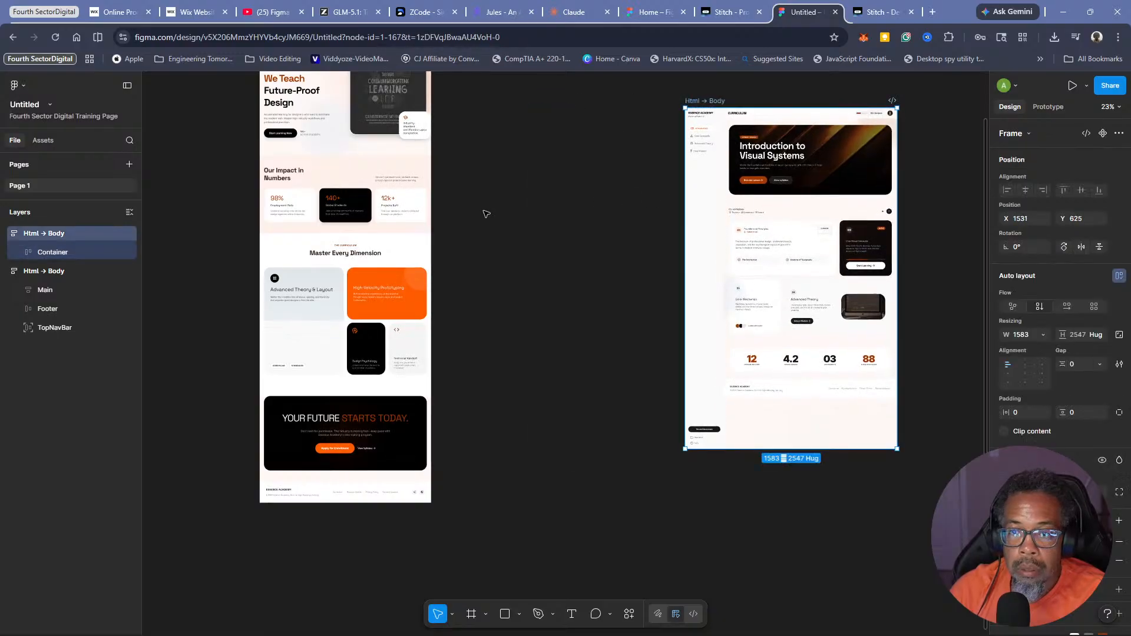
key("ctrl+z")
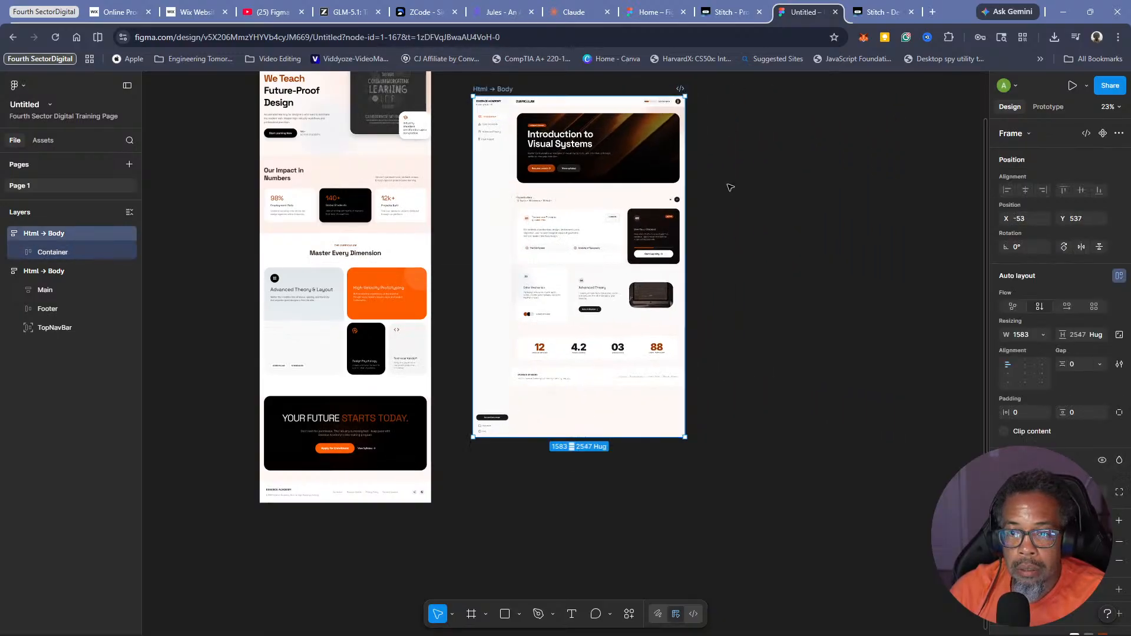
Paste the Module Introduction screen as a separate frame and move it beside the Class Page at about X 1530, Y 587
left_click(798, 220)
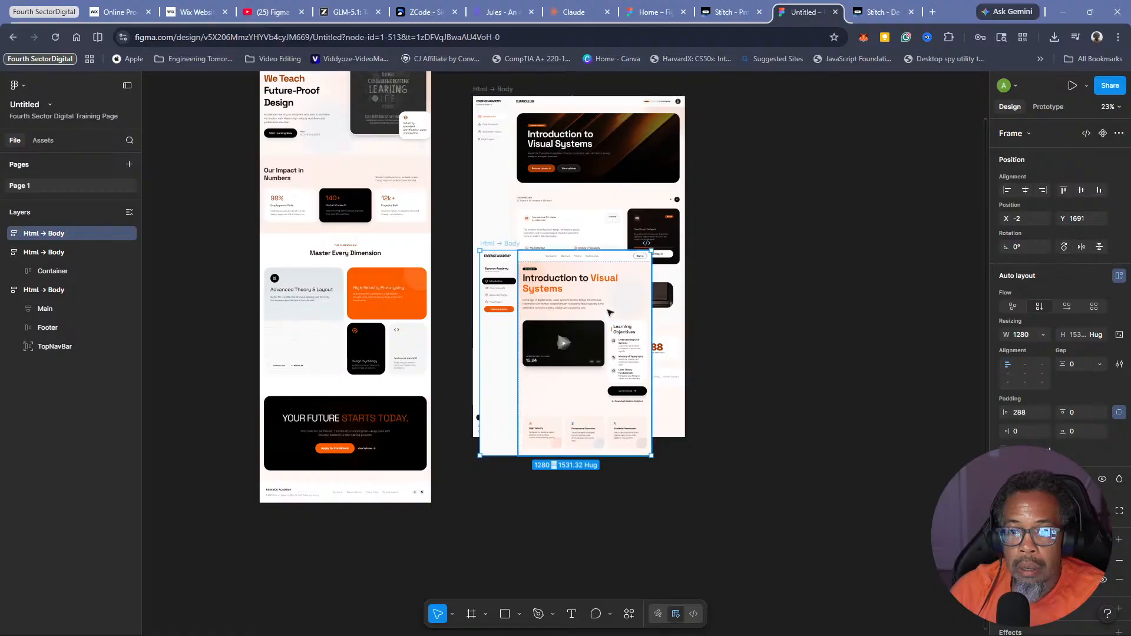
left_click_drag(610, 309, 817, 156)
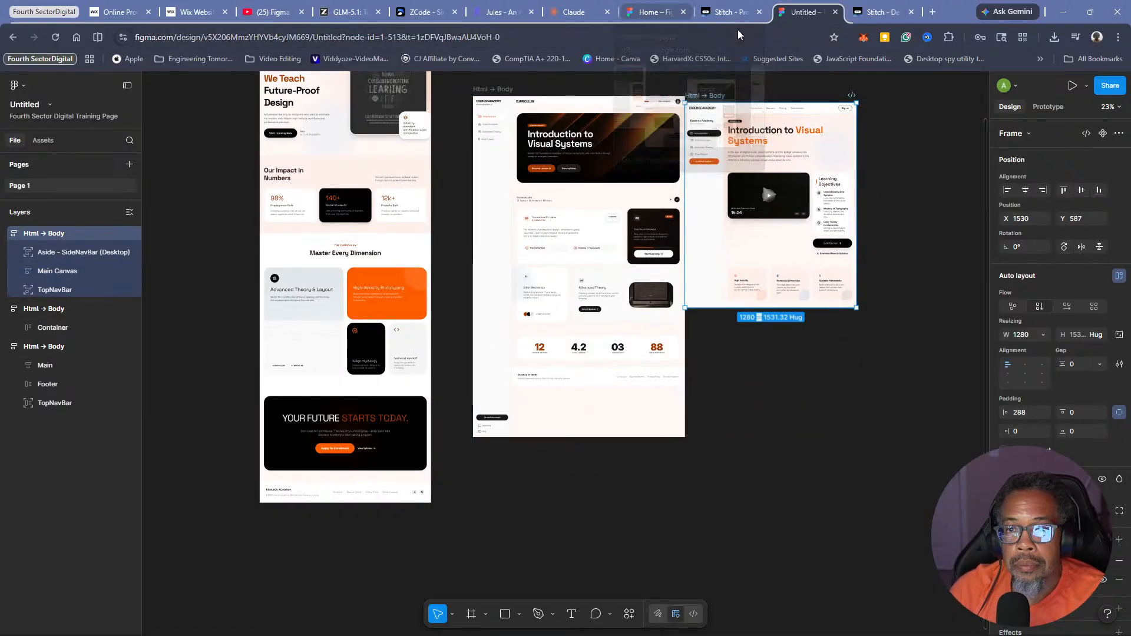
Export the Advanced Theory screen from the Stitch project in Figma format and paste it into the Figma design file
left_click(728, 12)
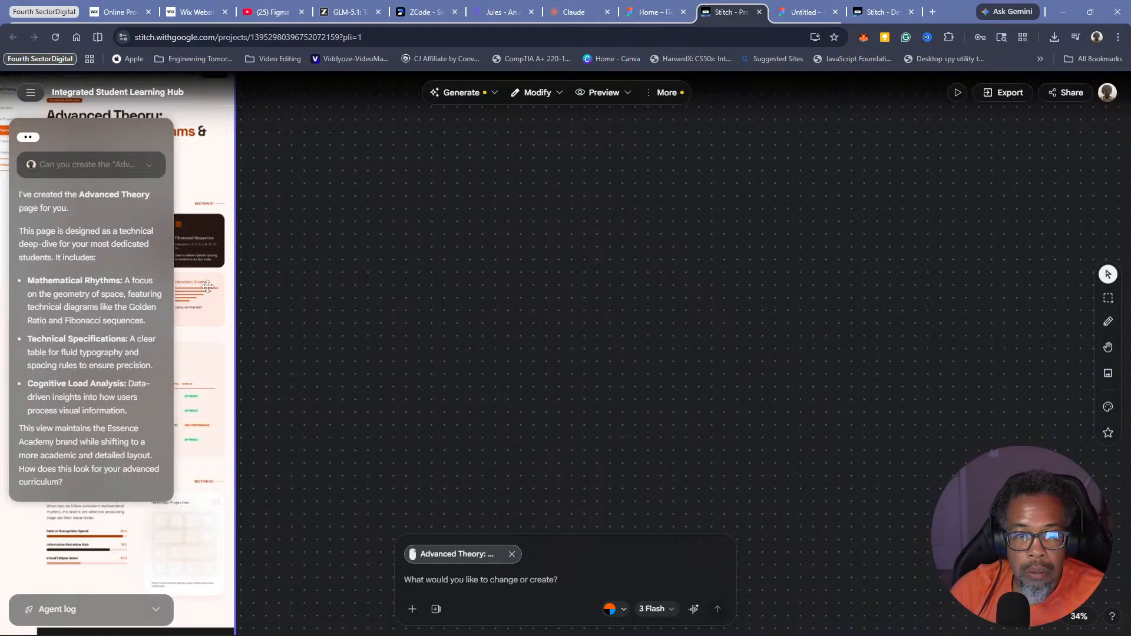
left_click(1009, 94)
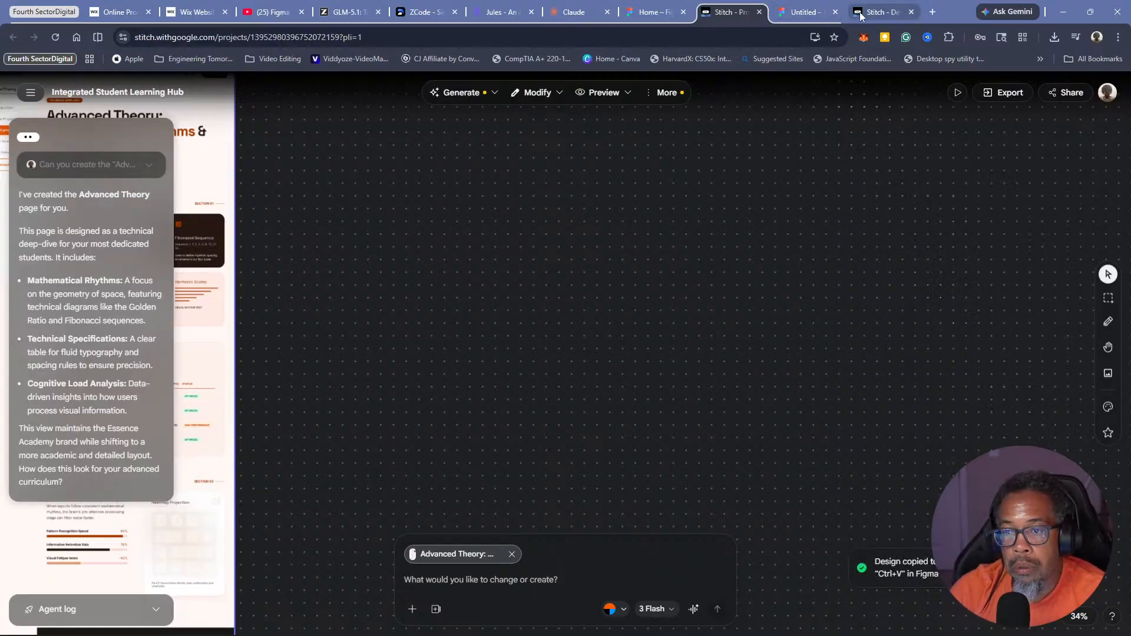
left_click(804, 13)
left_click(741, 449)
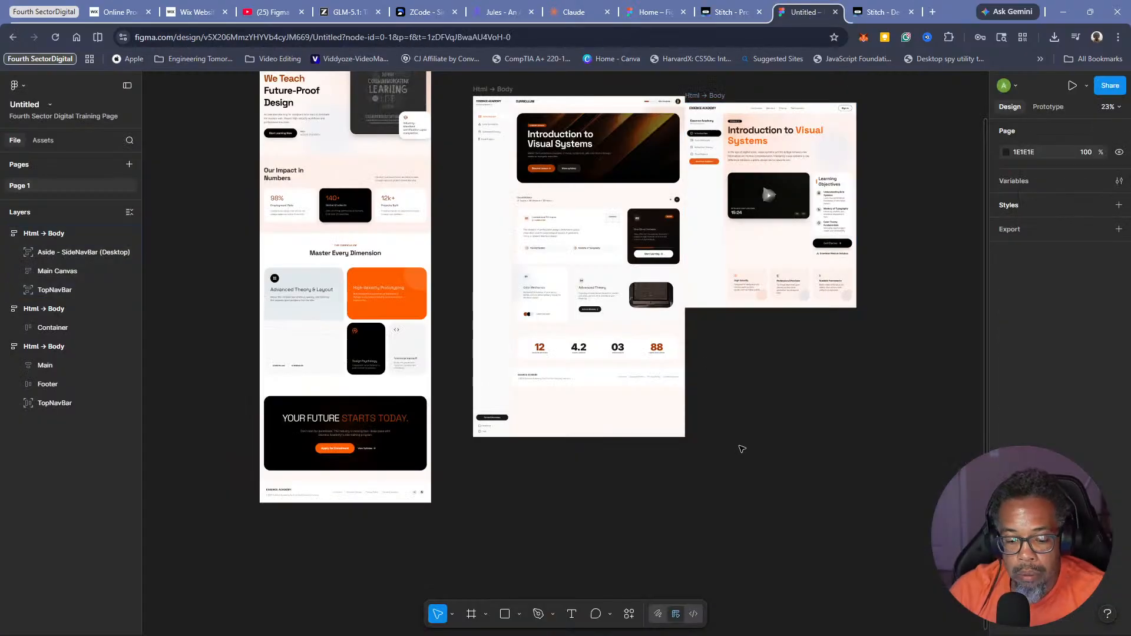
key("ctrl+v")
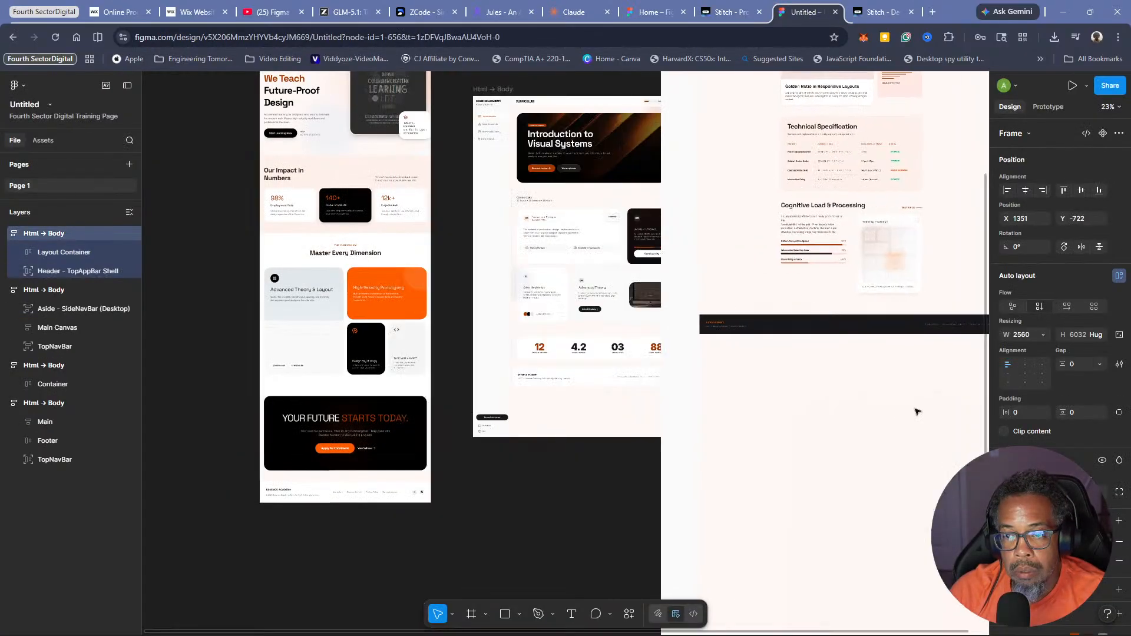
Move the pasted Advanced Theory frame to about X 1254, Y -700 and inspect its full height
left_click_drag(917, 412, 887, 417)
scroll(578, 514, "down", 3)
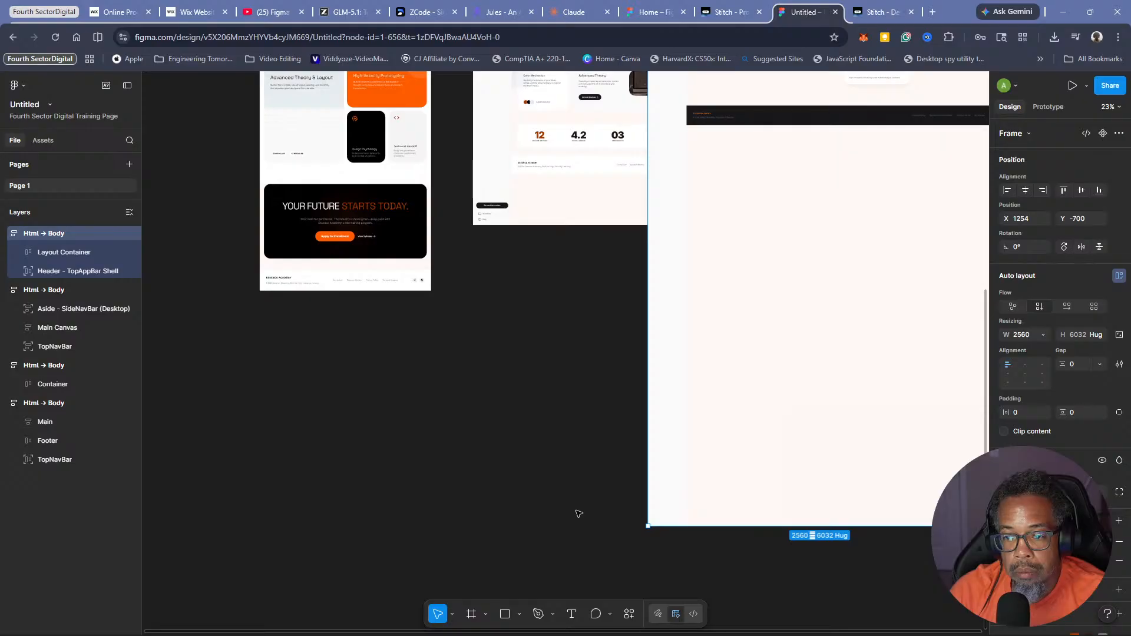
scroll(578, 513, "up", 7)
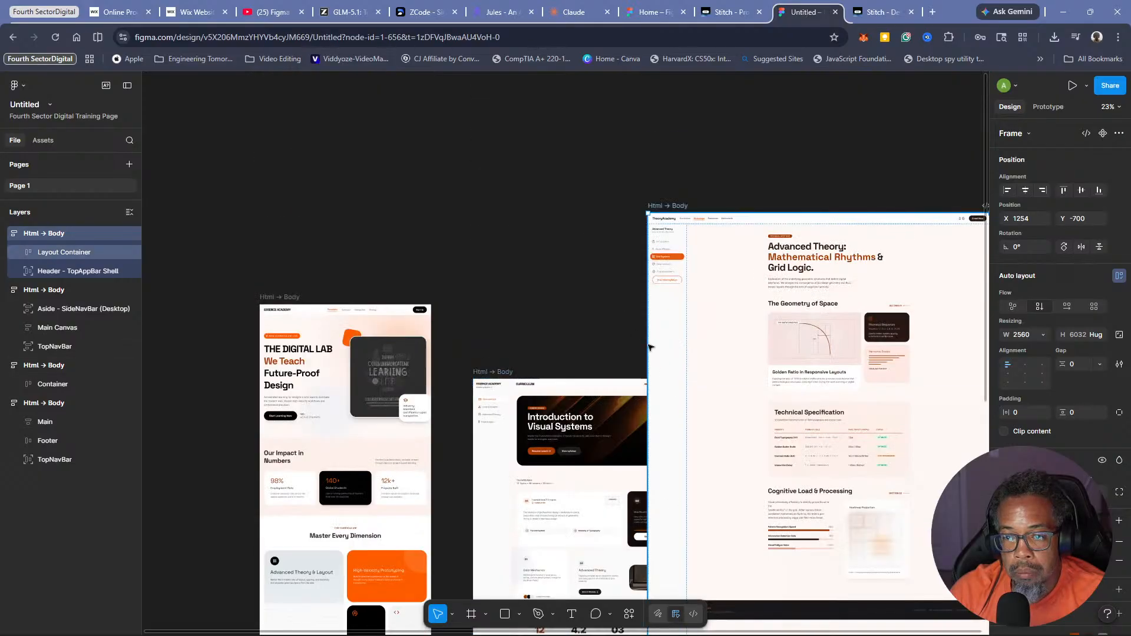
scroll(597, 305, "down", 1)
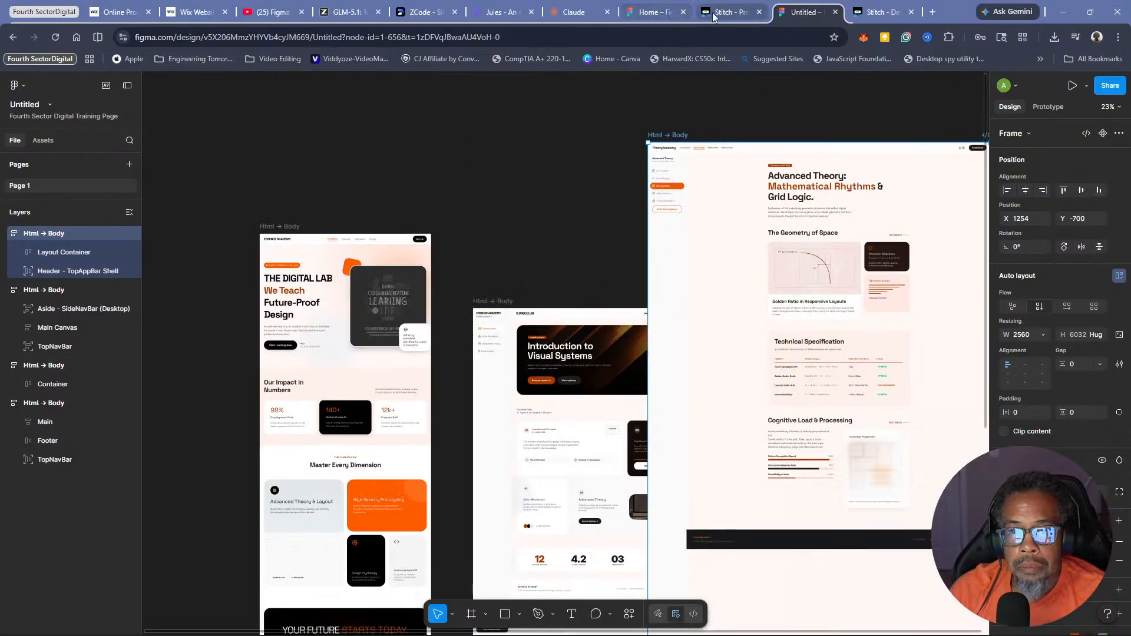
Check the Advanced Theory screen in Stitch, return to the Figma file, and undo that frame's move and paste
left_click(731, 12)
left_click_drag(527, 351, 647, 338)
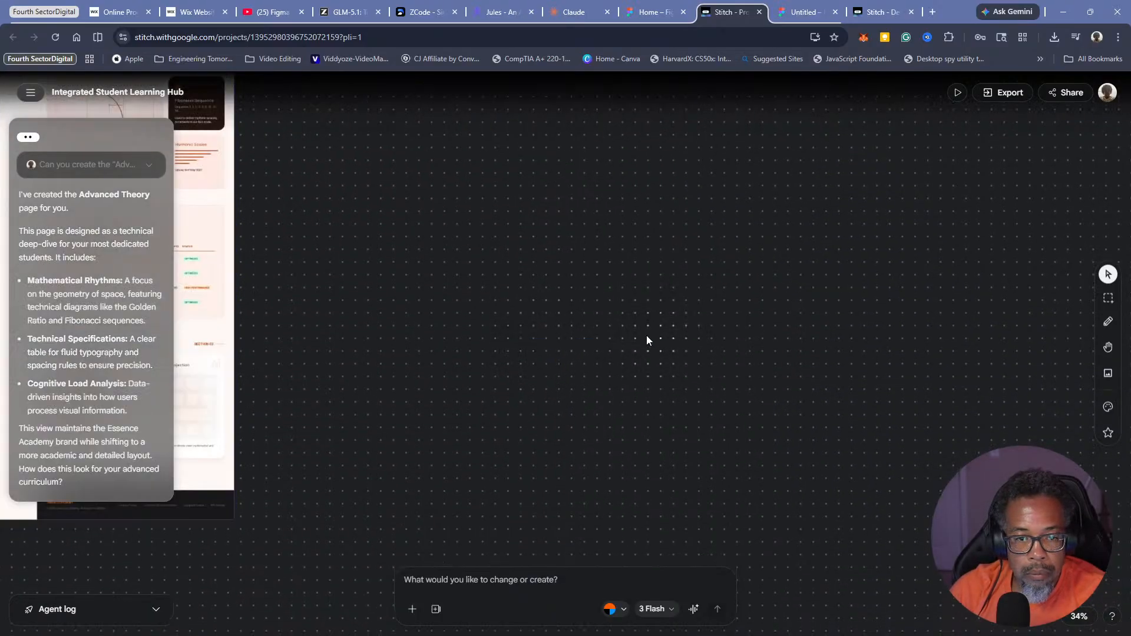
left_click(796, 14)
left_click(800, 368)
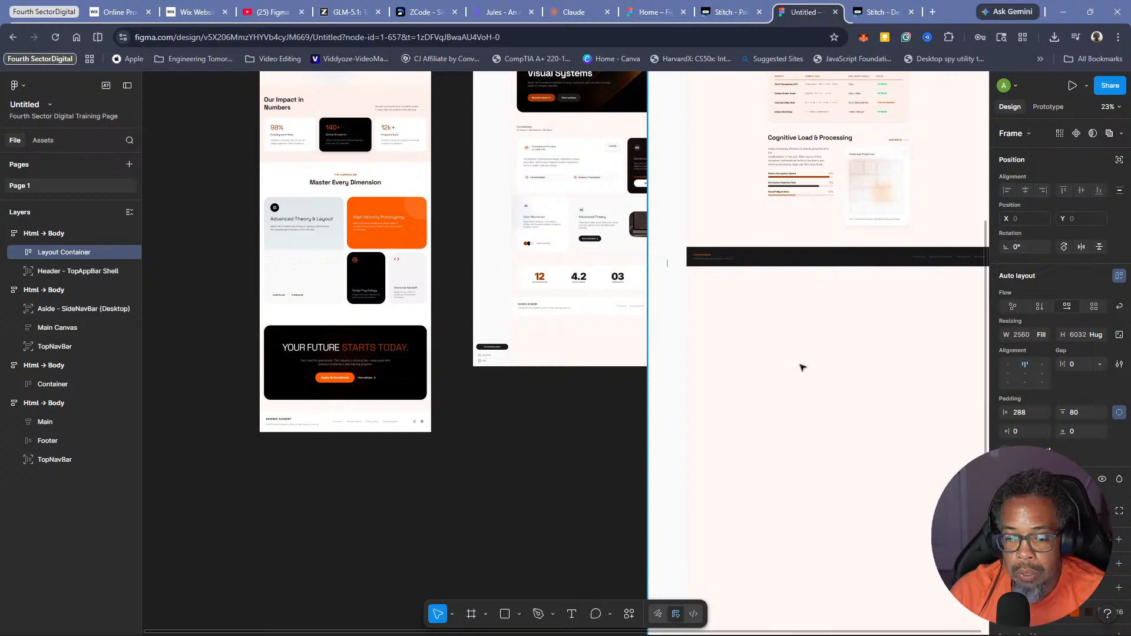
key("Escape")
key("ctrl+z")
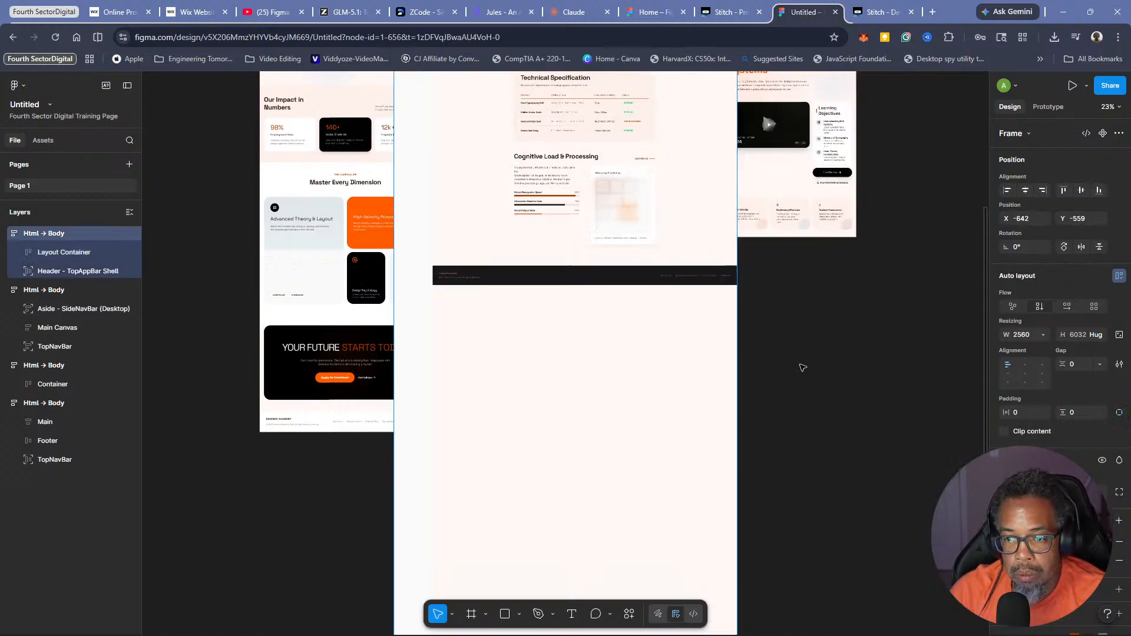
key("ctrl+z")
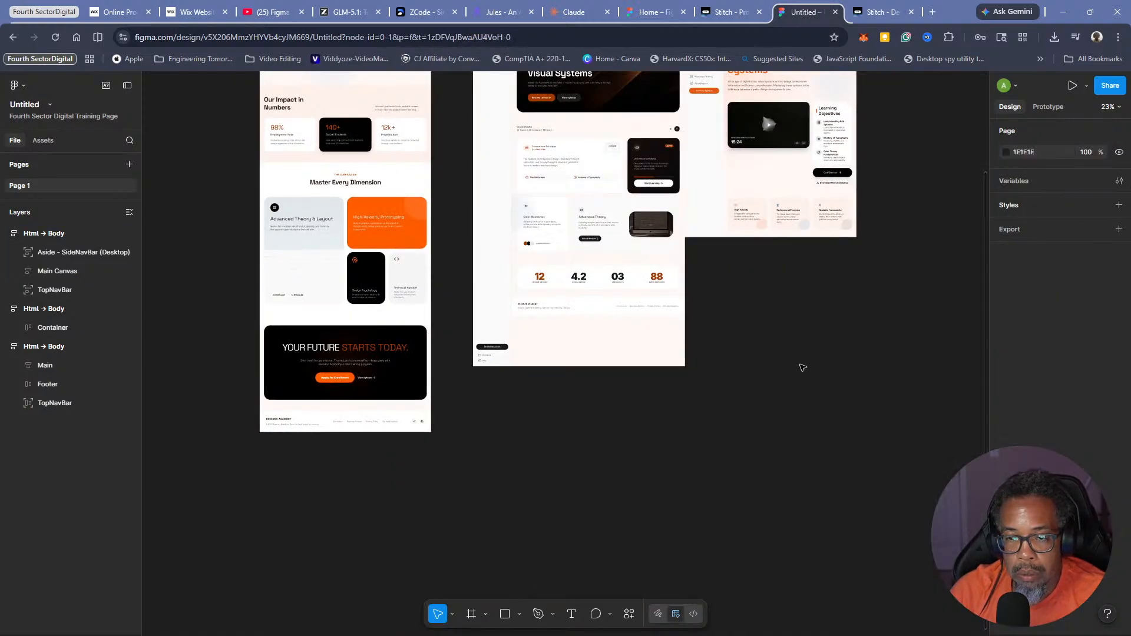
Return to the Stitch project, select the Advanced Theory screen and export it in Figma format to the clipboard
left_click(704, 14)
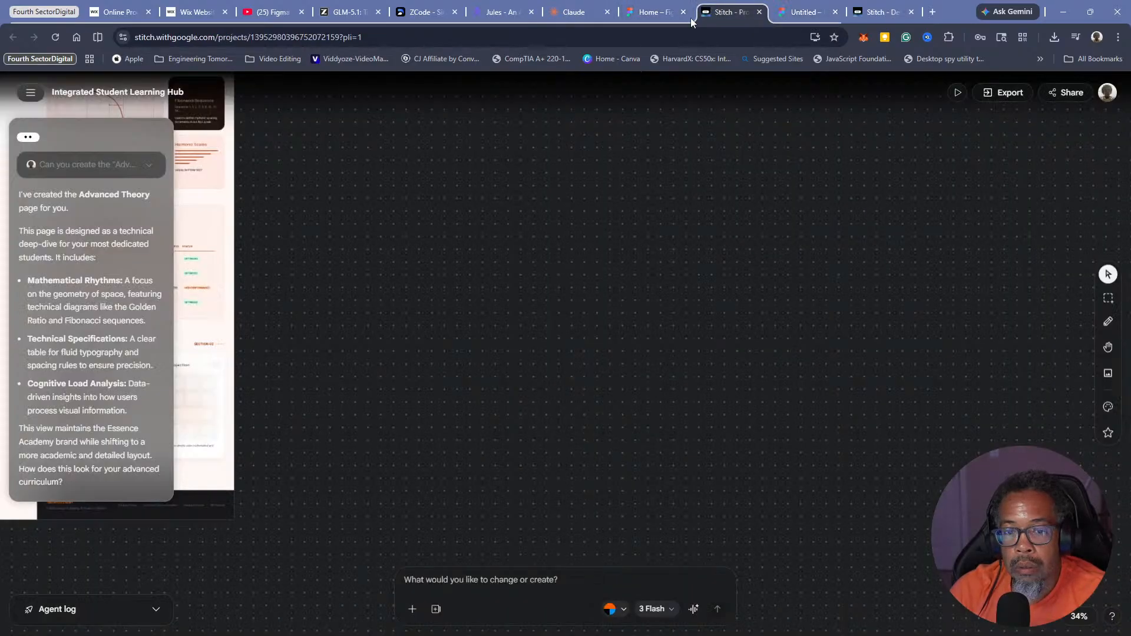
left_click(221, 340)
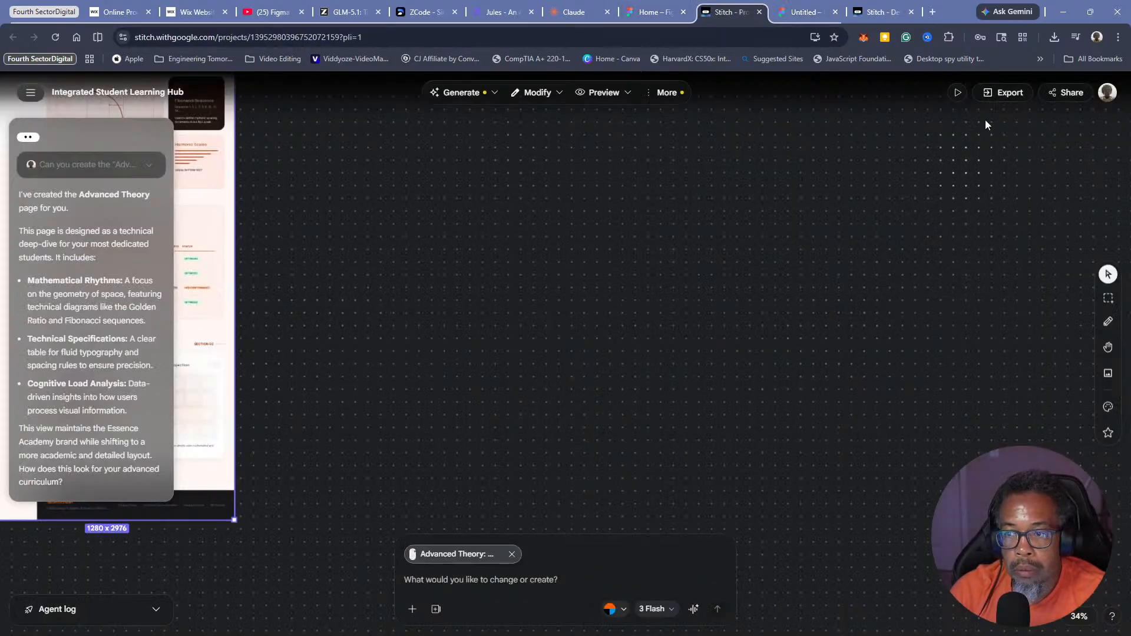
left_click(1002, 93)
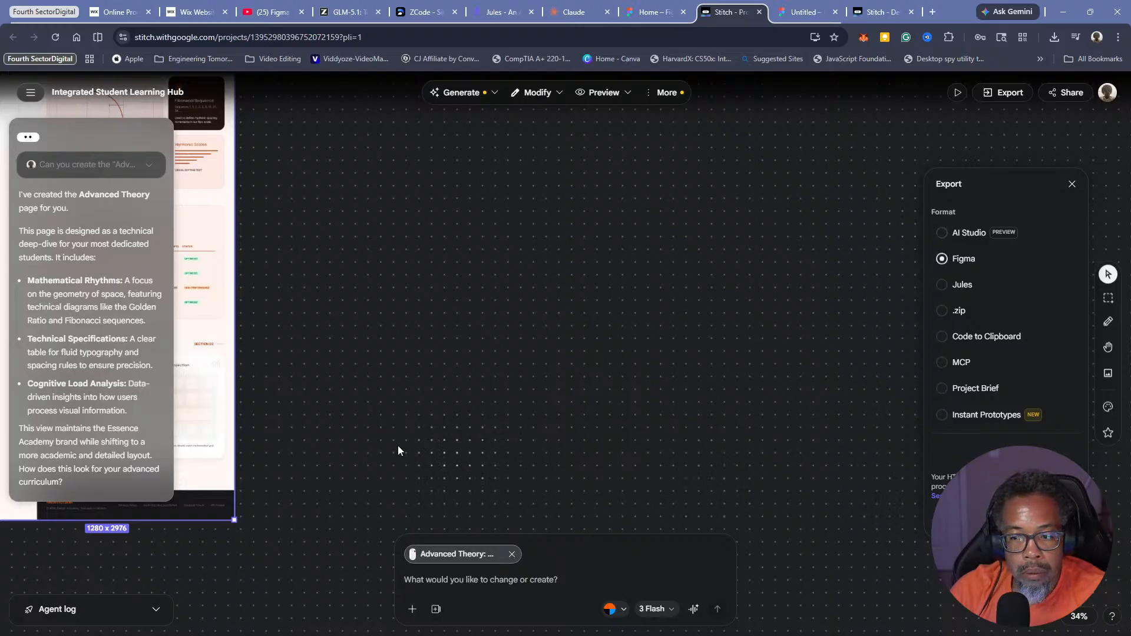
left_click(1108, 347)
left_click_drag(448, 350, 691, 390)
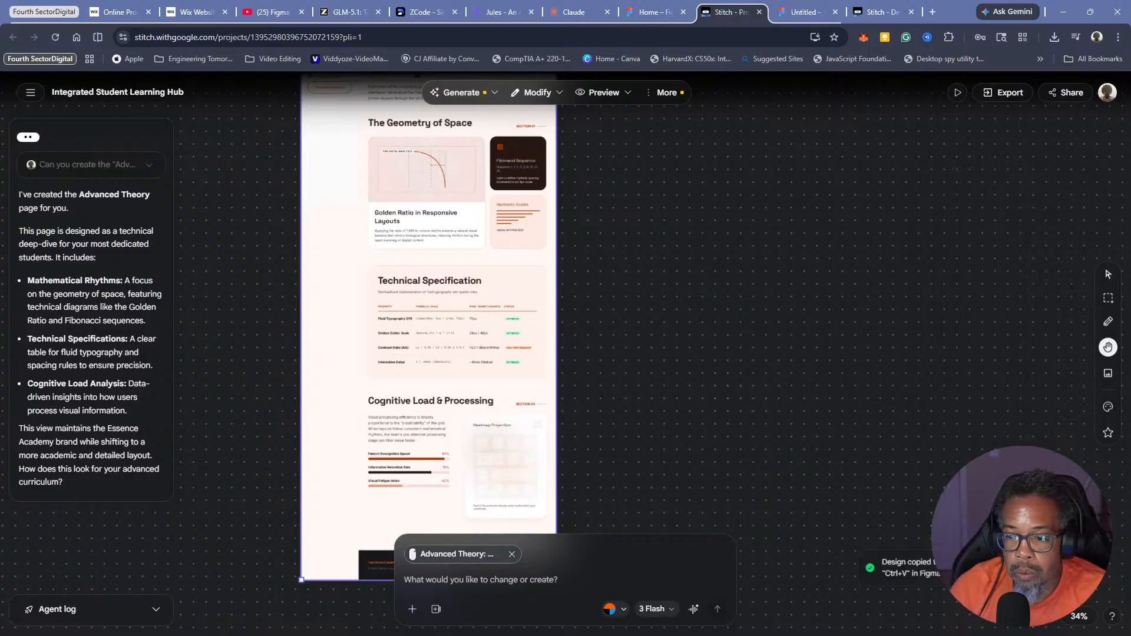
Switch to the Figma design file, paste the Advanced Theory screen and review it from bottom to top
left_click(792, 13)
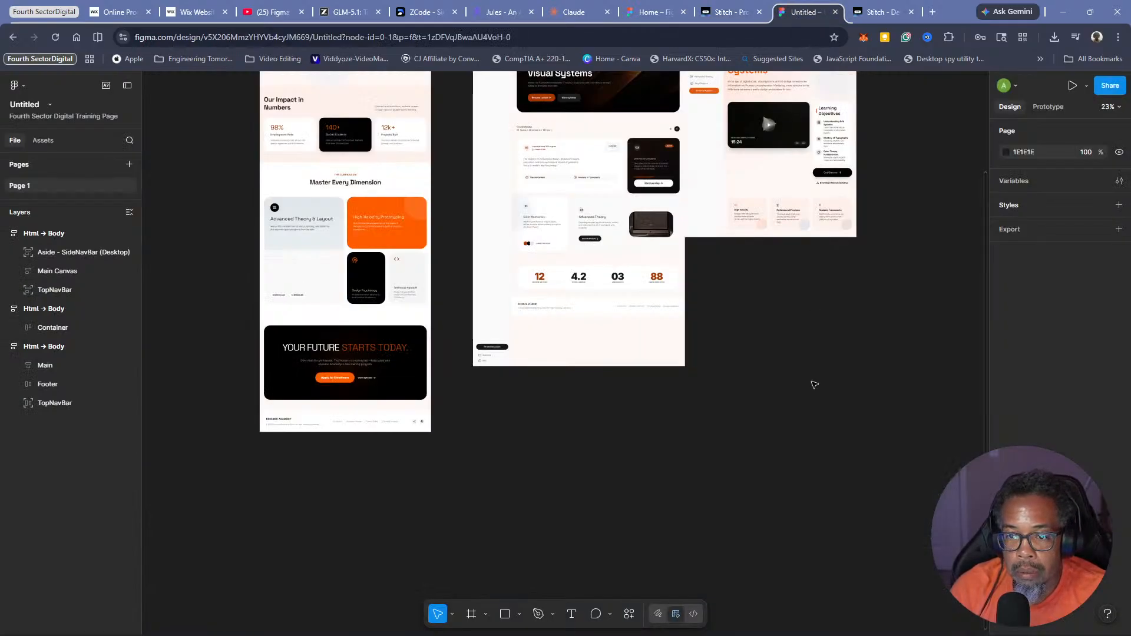
key("ctrl+v")
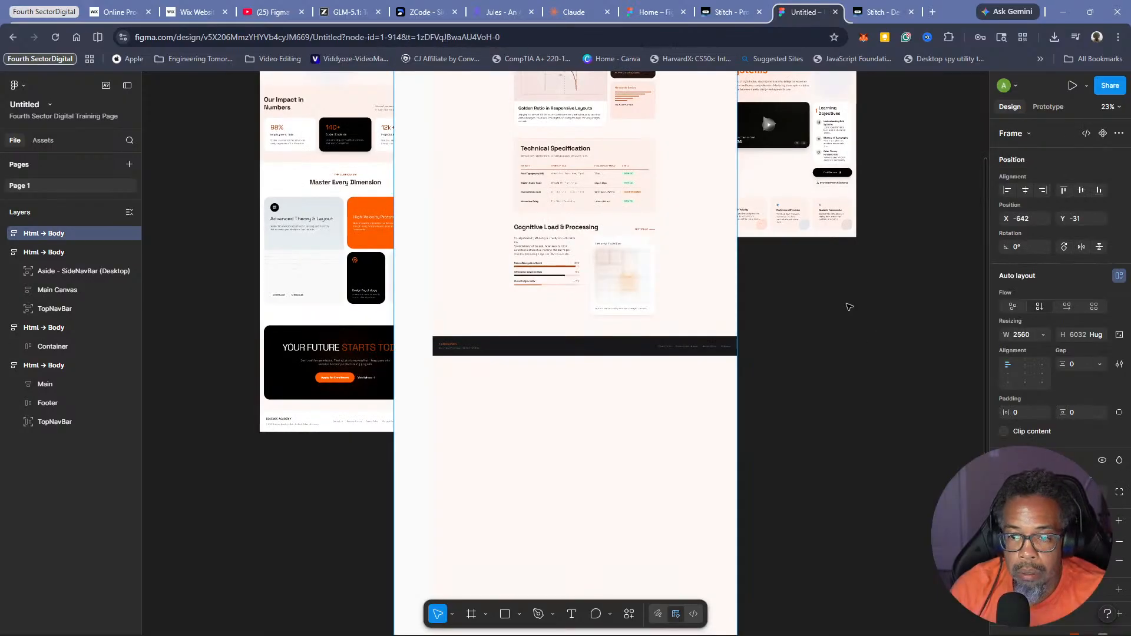
scroll(836, 358, "down", 5)
left_click(653, 416)
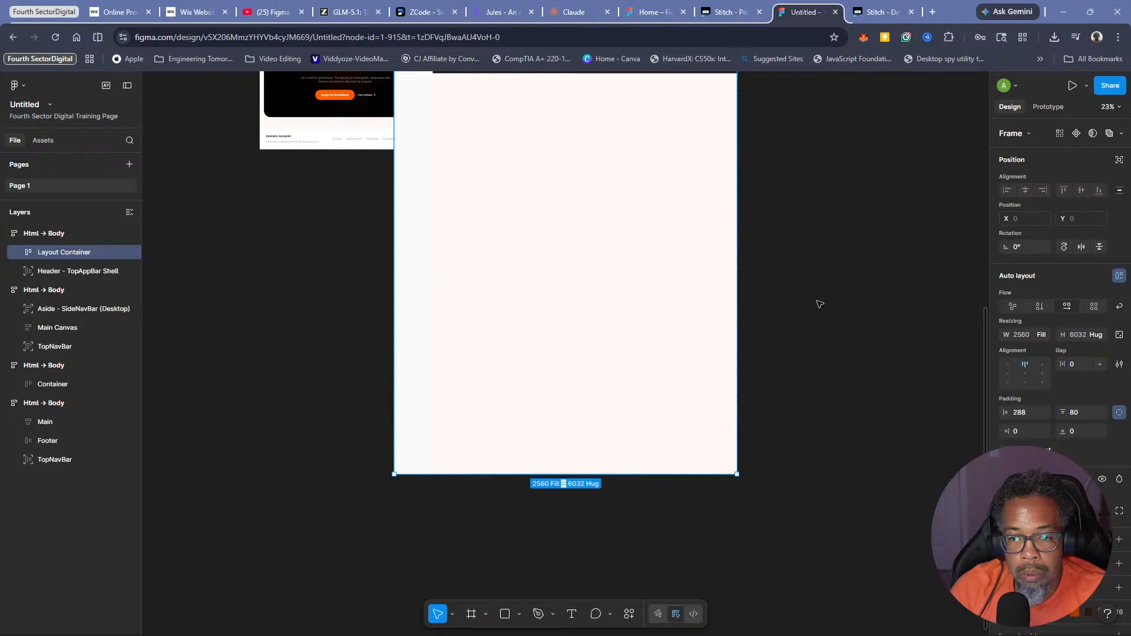
scroll(822, 283, "down", 3)
scroll(831, 277, "up", 9)
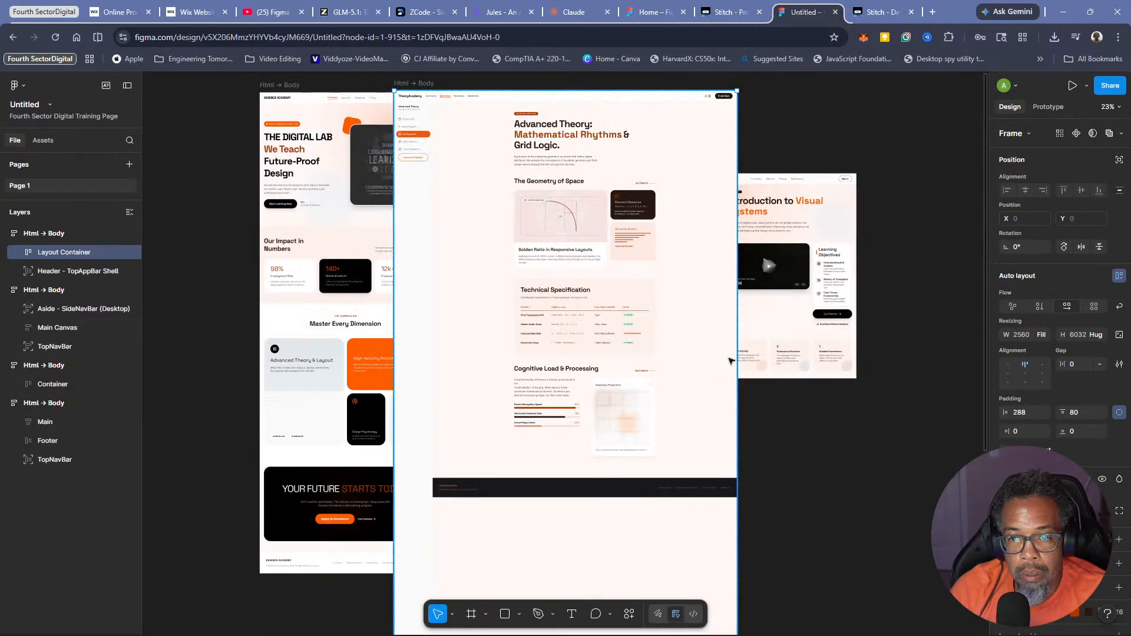
Try to move the Advanced Theory layout container to about X 1008, Y -31 and its parent frame to about X -1368, Y -84
left_click_drag(714, 120, 874, 131)
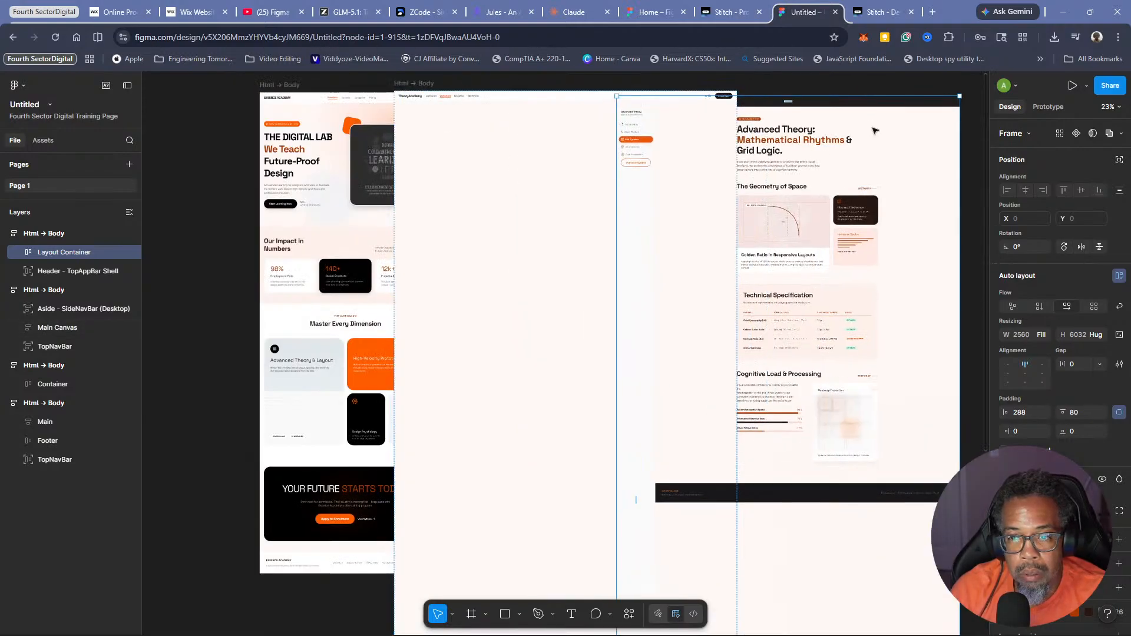
key("Escape")
left_click_drag(775, 106, 833, 104)
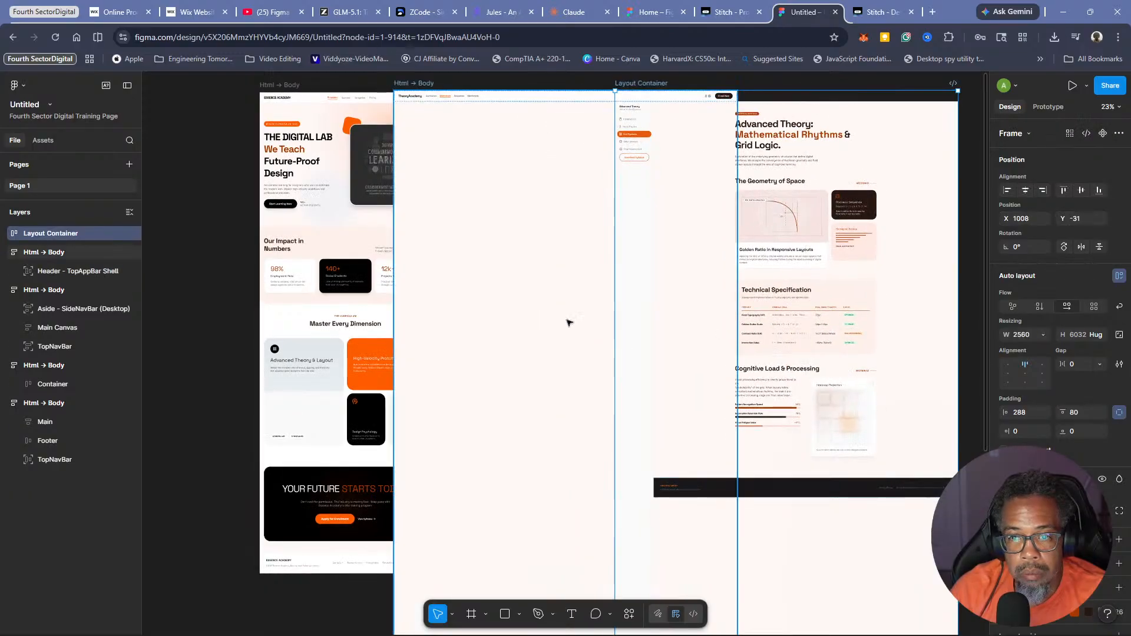
left_click_drag(548, 319, 447, 309)
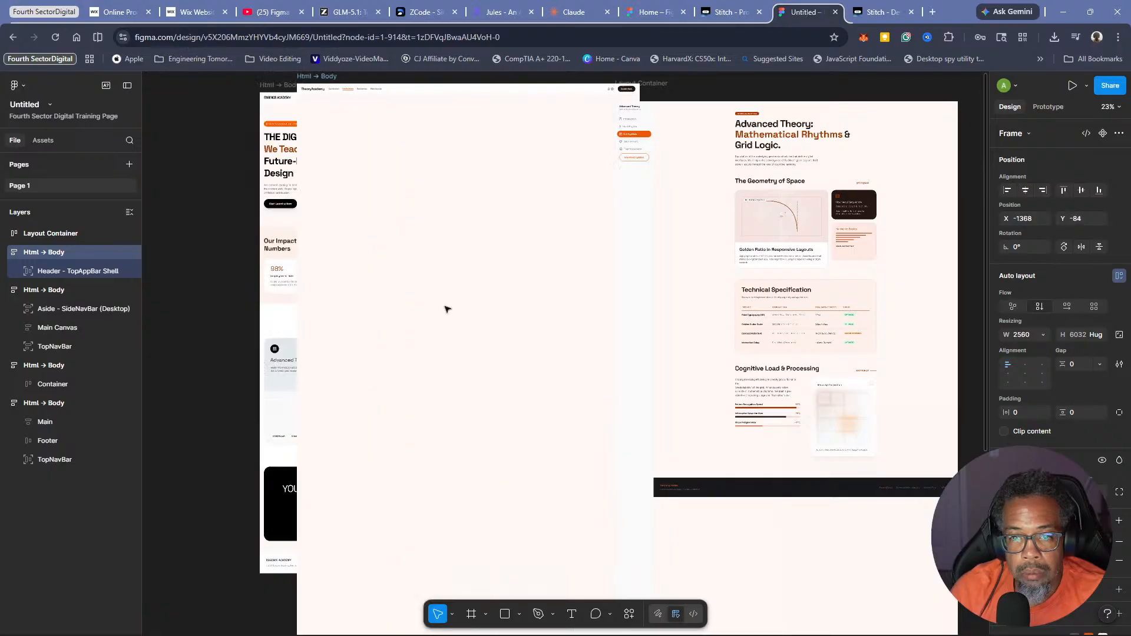
key("ctrl+z")
key("ctrl+z")
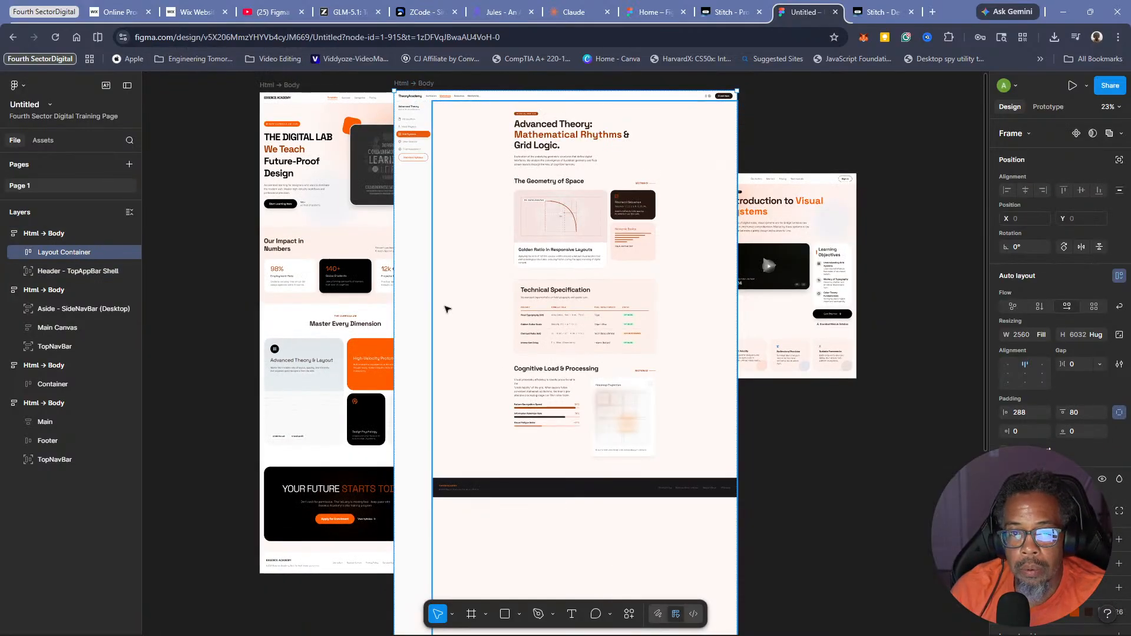
Move the whole Advanced Theory frame clear of the other screens, to about X 3300, Y -443
scroll(821, 430, "down", 5)
left_click(824, 431)
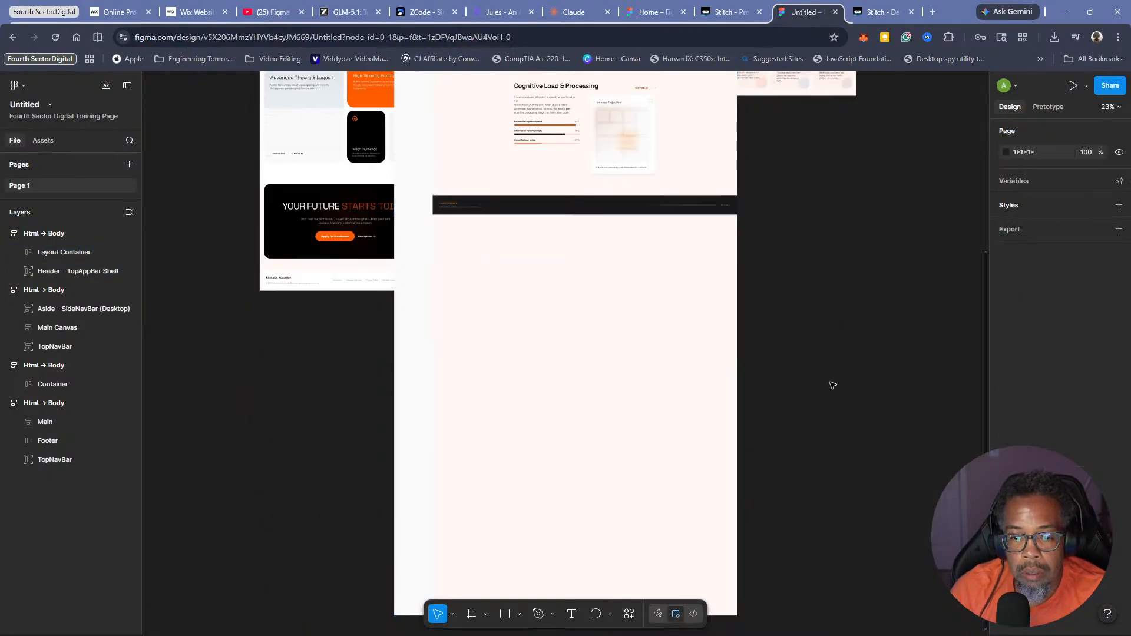
left_click(445, 417)
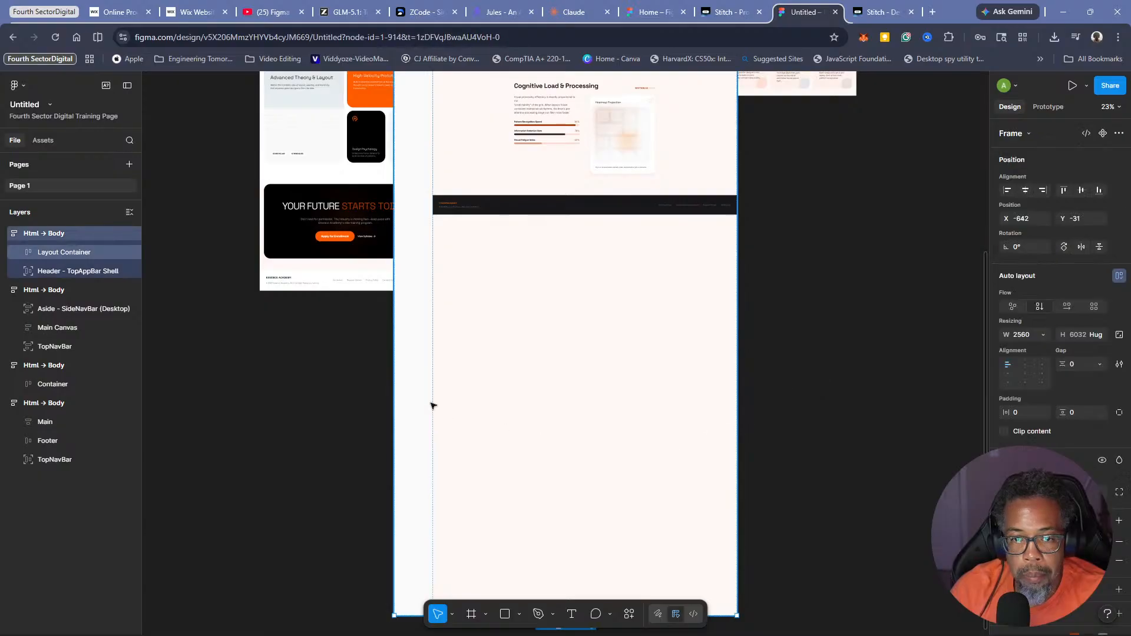
left_click_drag(438, 401, 643, 386)
scroll(643, 386, "down", 10)
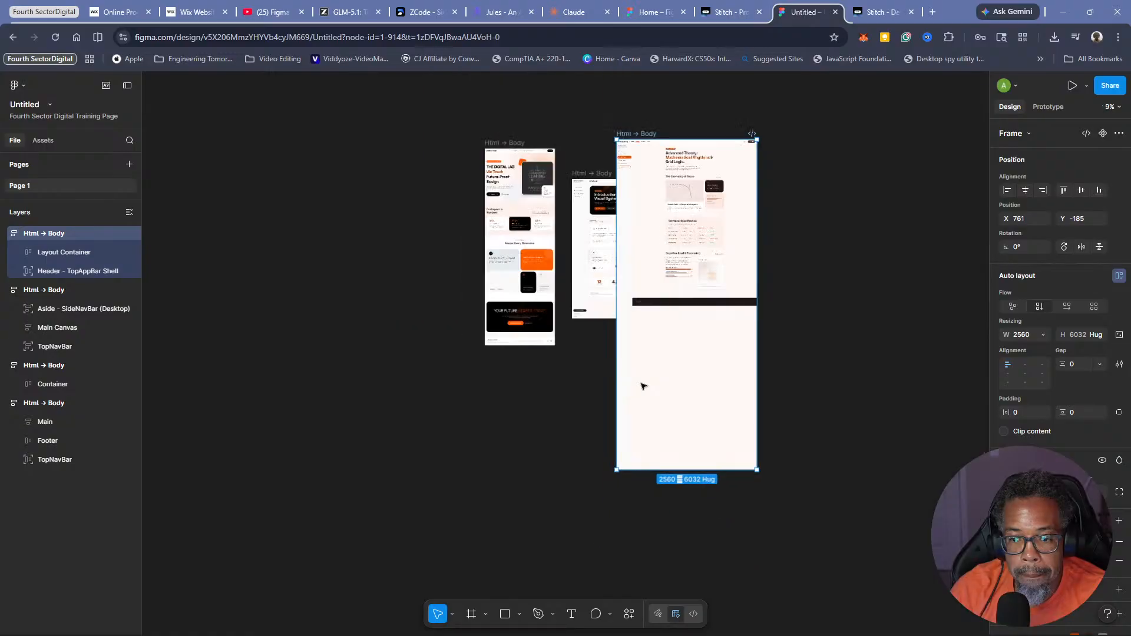
scroll(643, 386, "up", 2)
left_click_drag(697, 356, 833, 344)
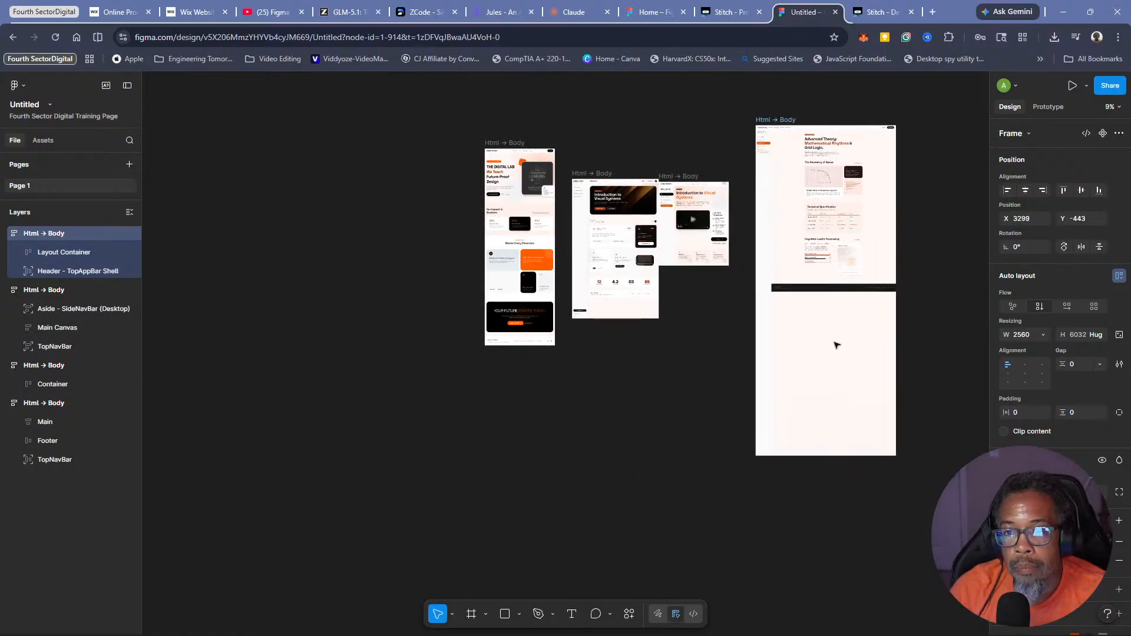
Try to move the landing page's Main section away from the other screens, and undo the move
left_click_drag(520, 271, 433, 277)
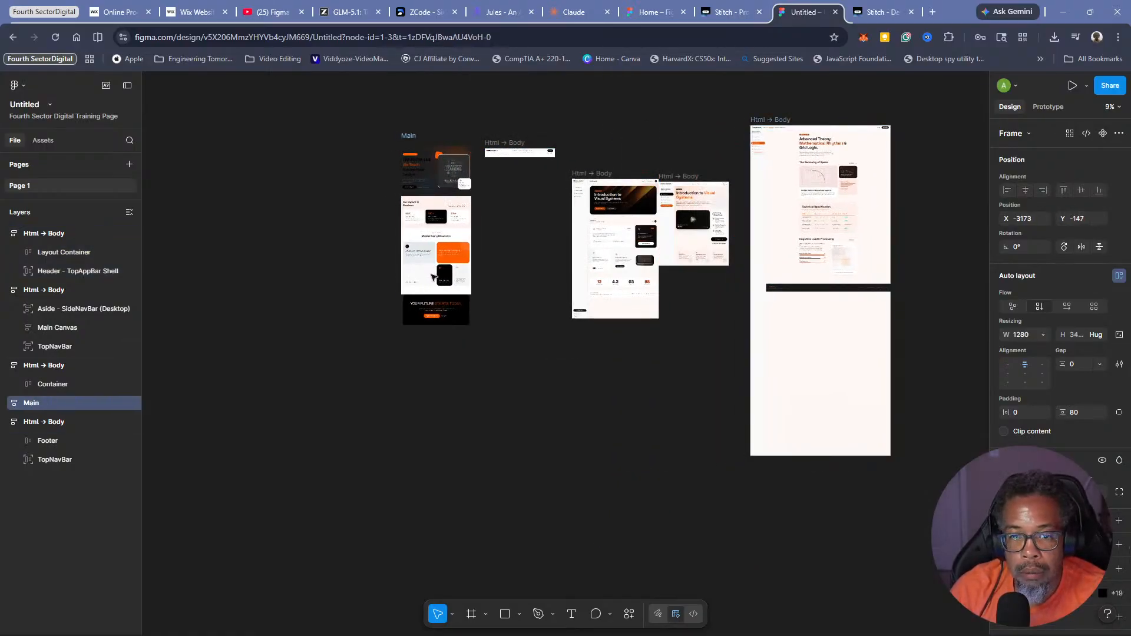
key("ctrl+z")
left_click(607, 414)
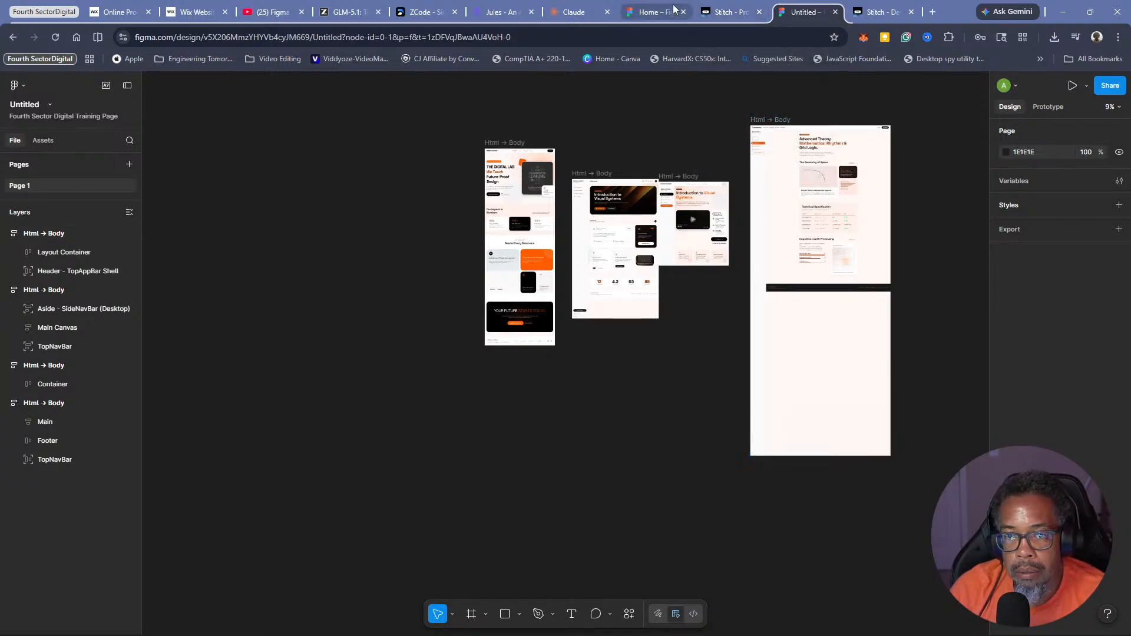
Switch to the Stitch project, check the Advanced Theory screen down to its footer and export it again in Figma format
left_click(728, 13)
scroll(515, 442, "down", 3)
left_click_drag(482, 425, 490, 424)
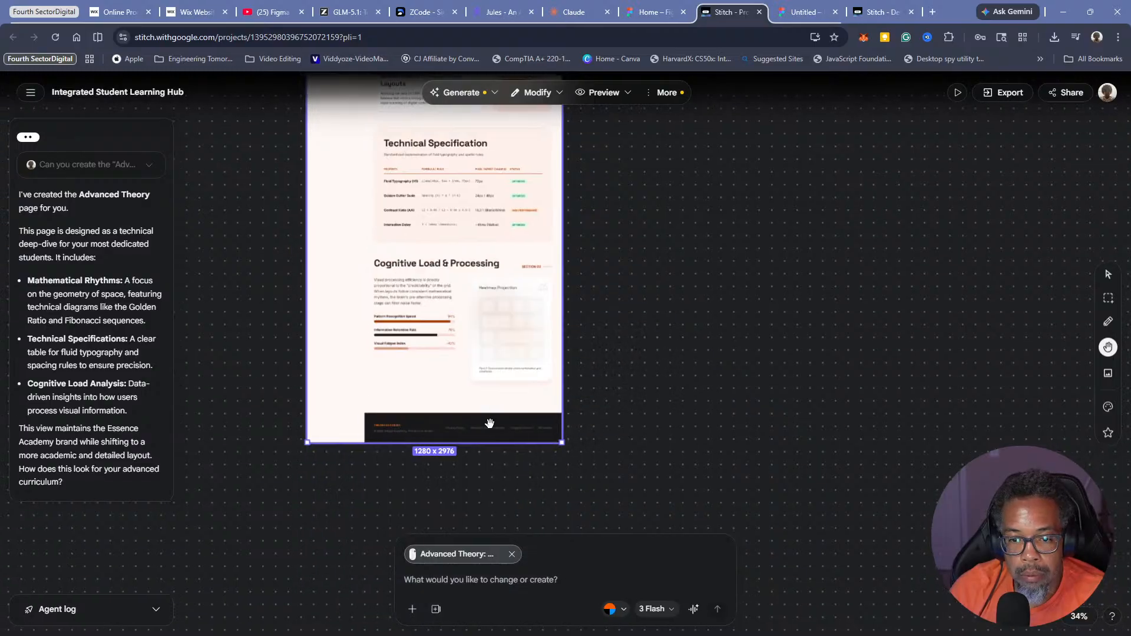
double_click(489, 431)
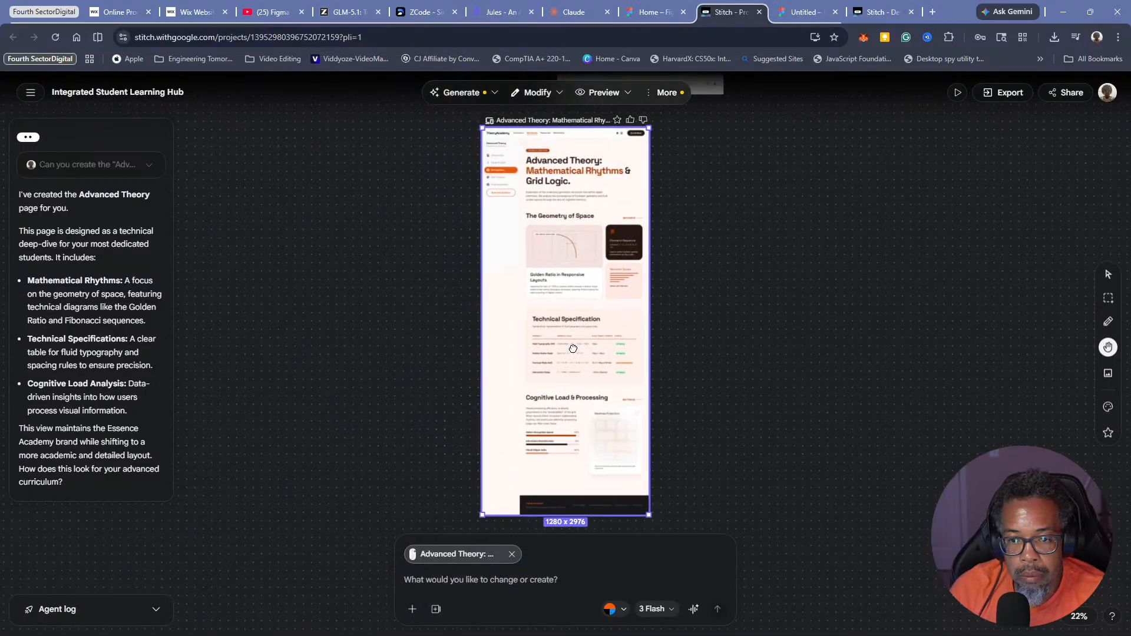
key("v")
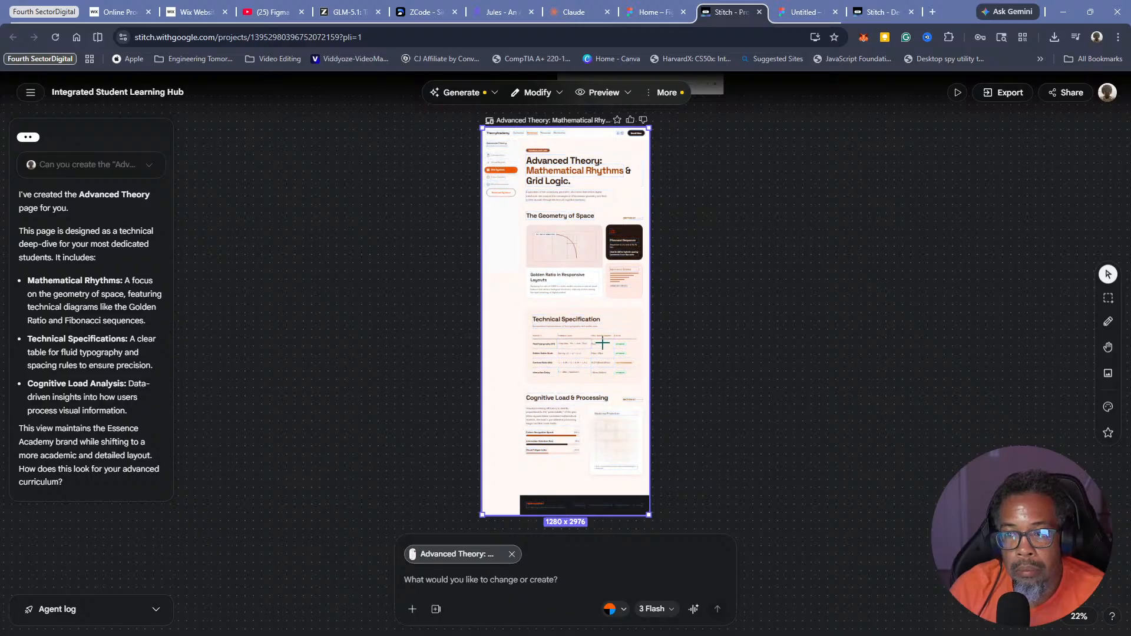
left_click(1004, 93)
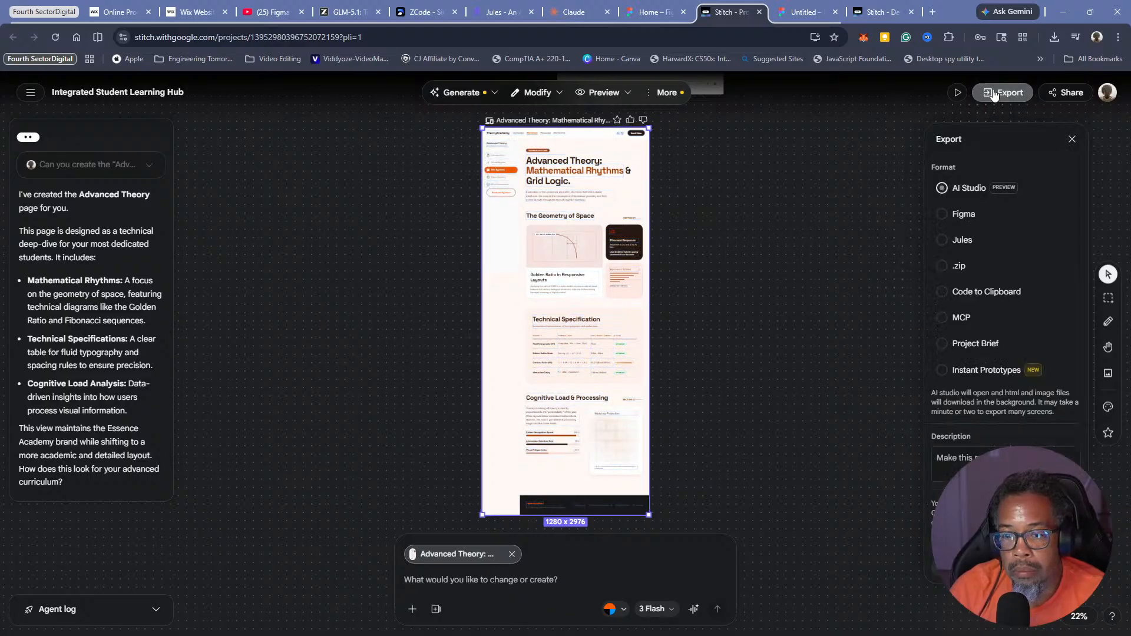
left_click(942, 218)
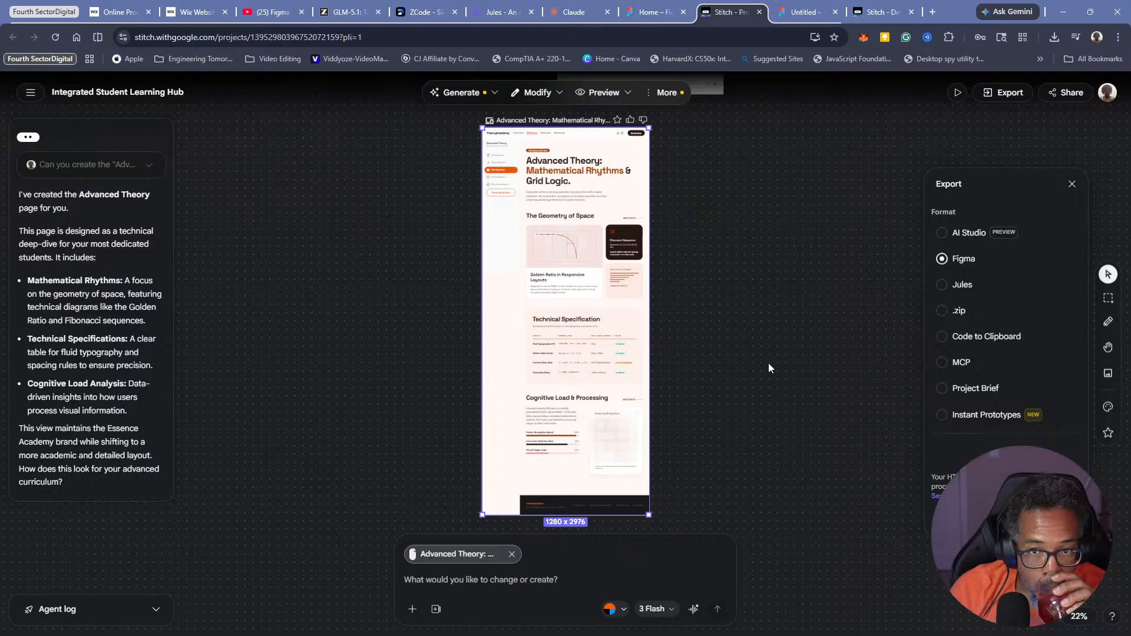
left_click(496, 95)
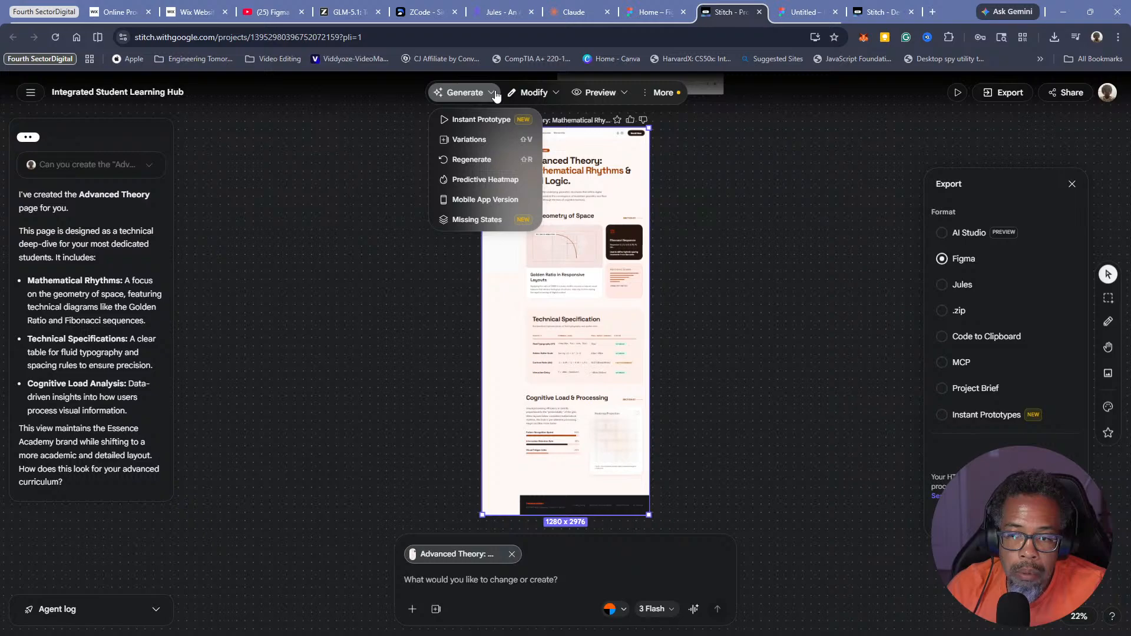
left_click(497, 97)
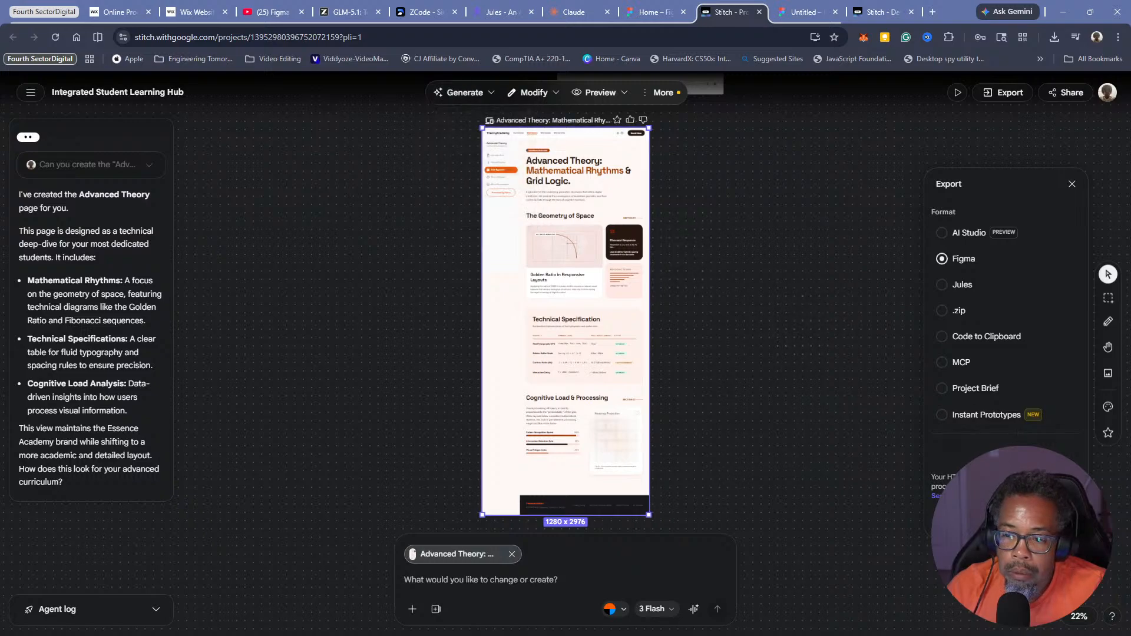
Return to the Figma design file, paste the Advanced Theory screen again and delete that duplicate
left_click(806, 11)
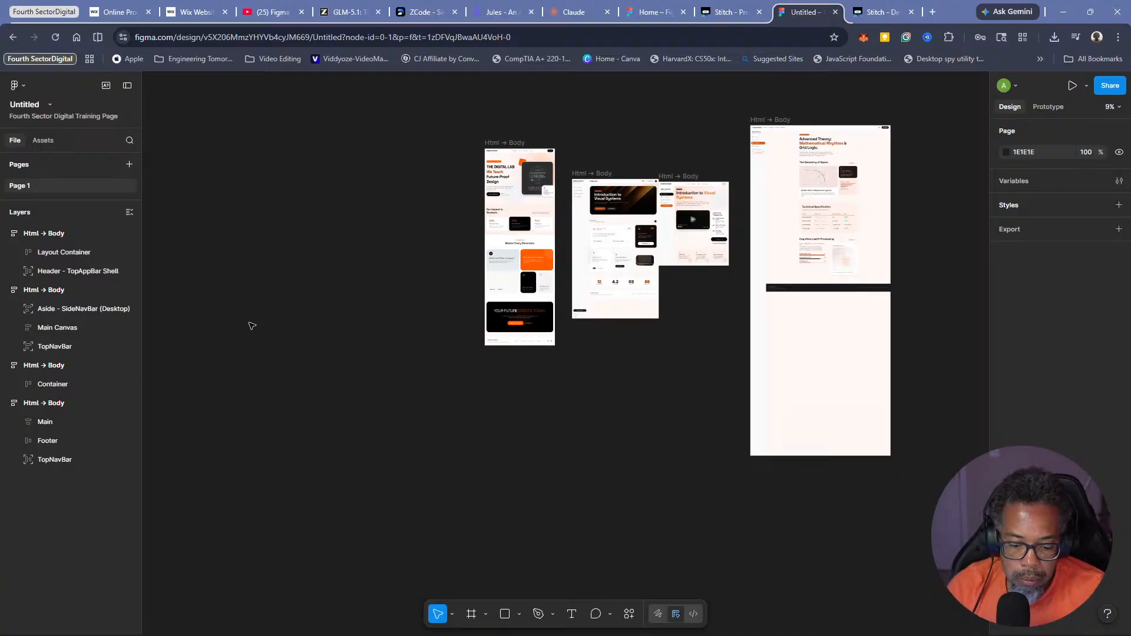
key("ctrl+v")
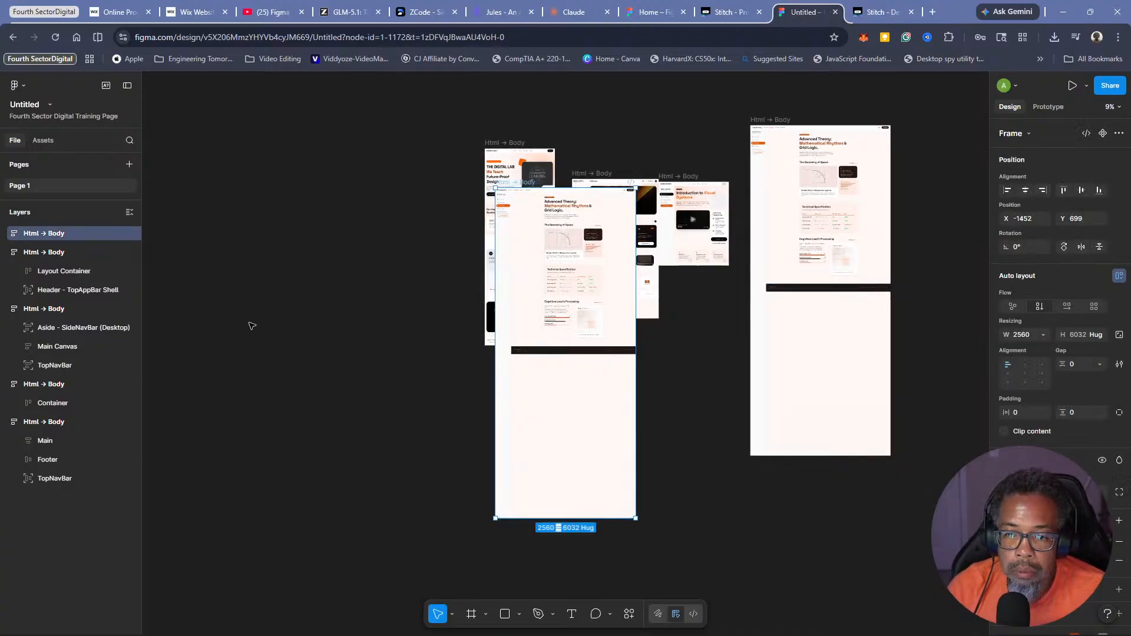
key("Delete")
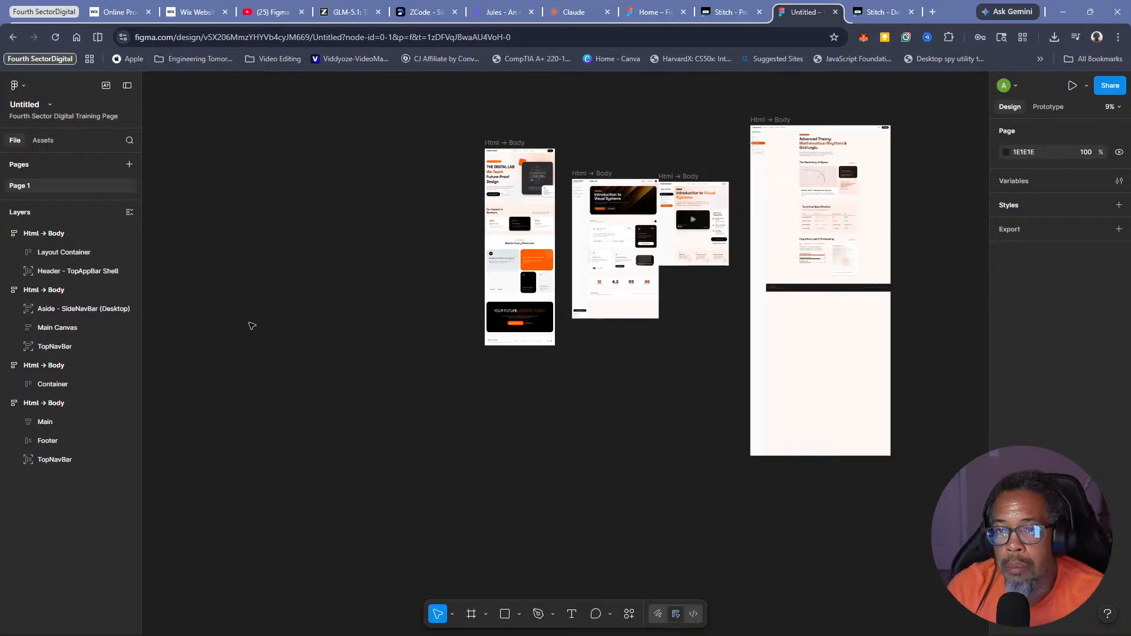
Return to the Stitch project, select the Student Forum screen and export it in Figma format to the clipboard
left_click(718, 16)
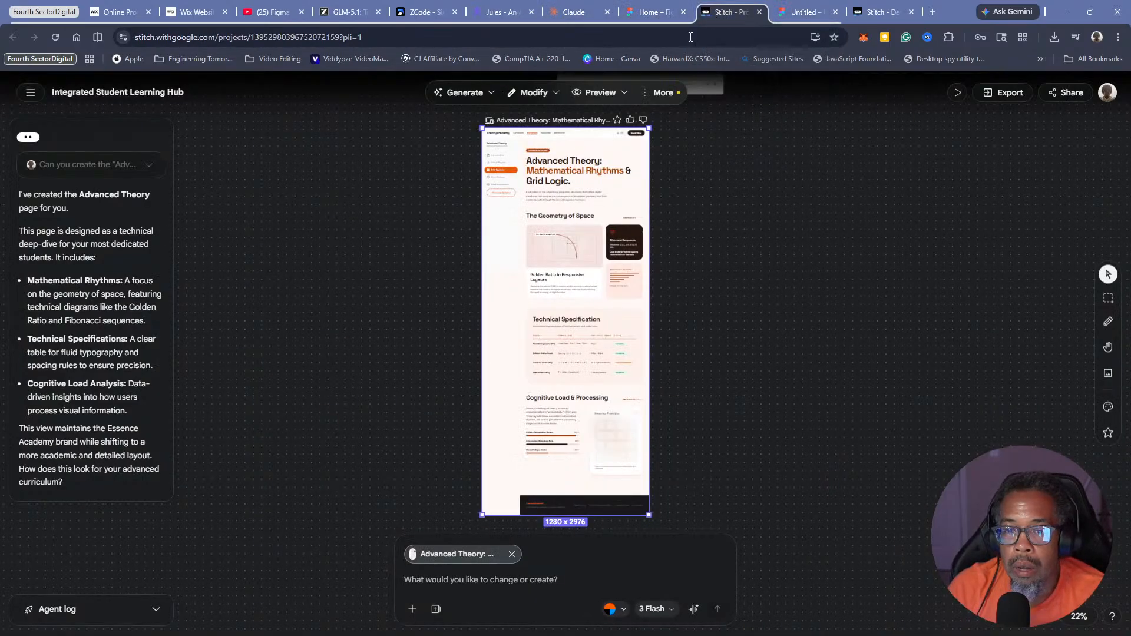
left_click(1108, 347)
left_click_drag(860, 242, 893, 472)
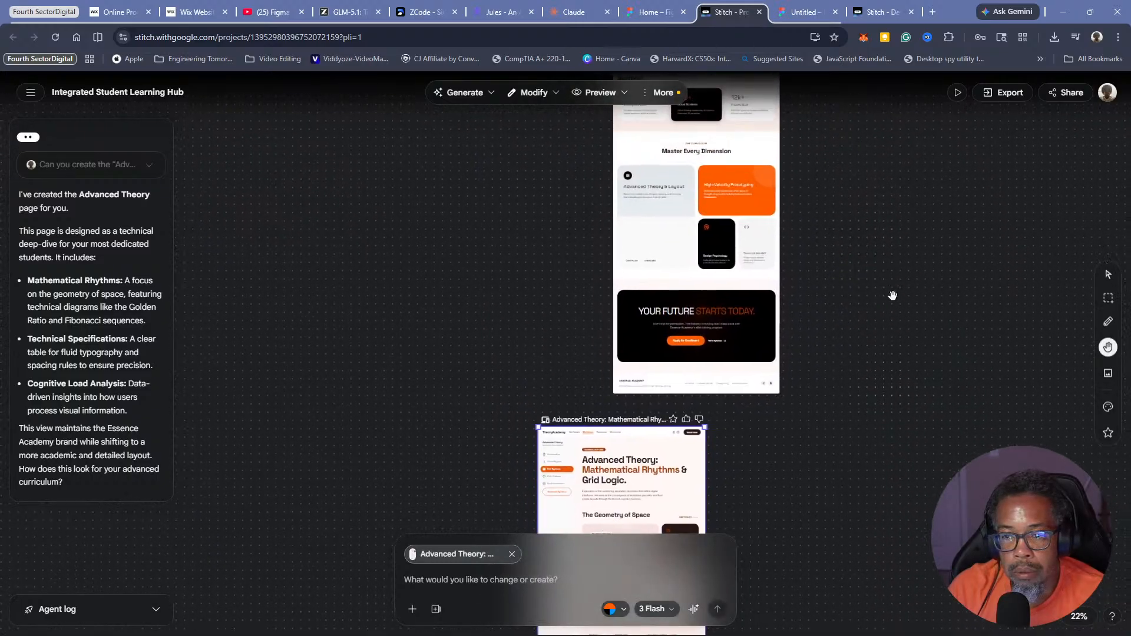
left_click_drag(891, 295, 871, 532)
left_click_drag(812, 270, 843, 580)
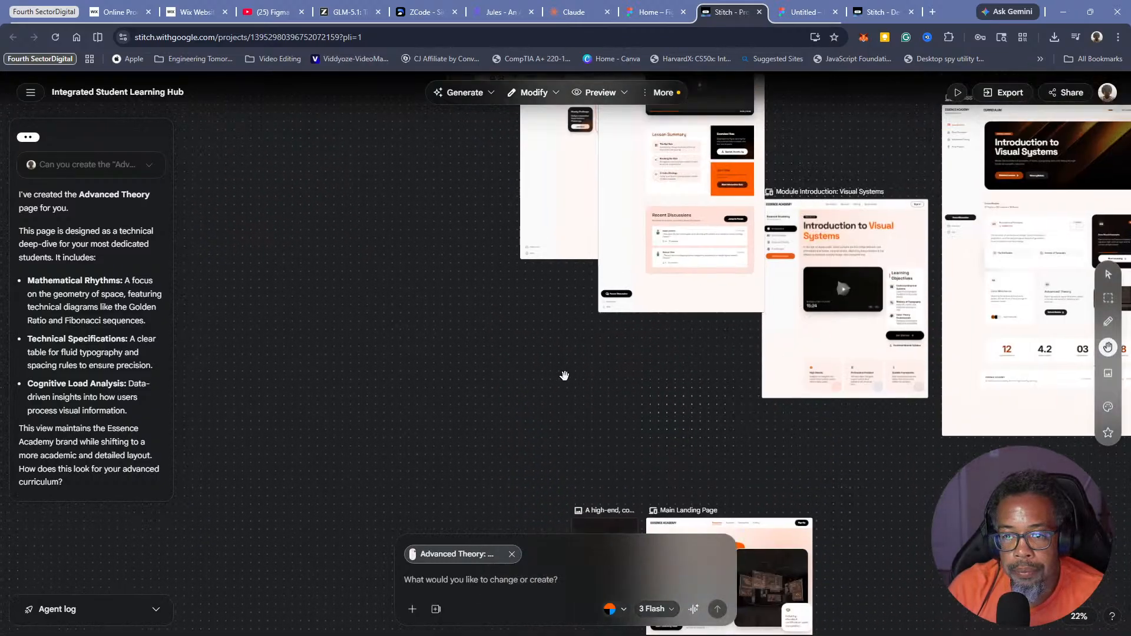
left_click_drag(558, 413, 458, 560)
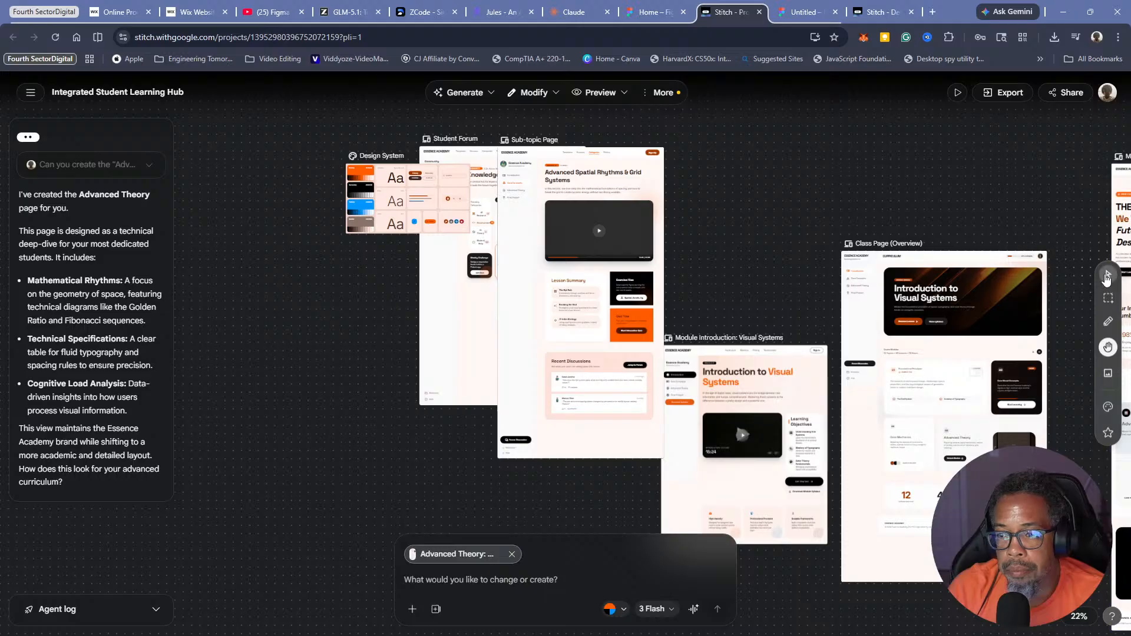
left_click(1108, 274)
left_click(450, 321)
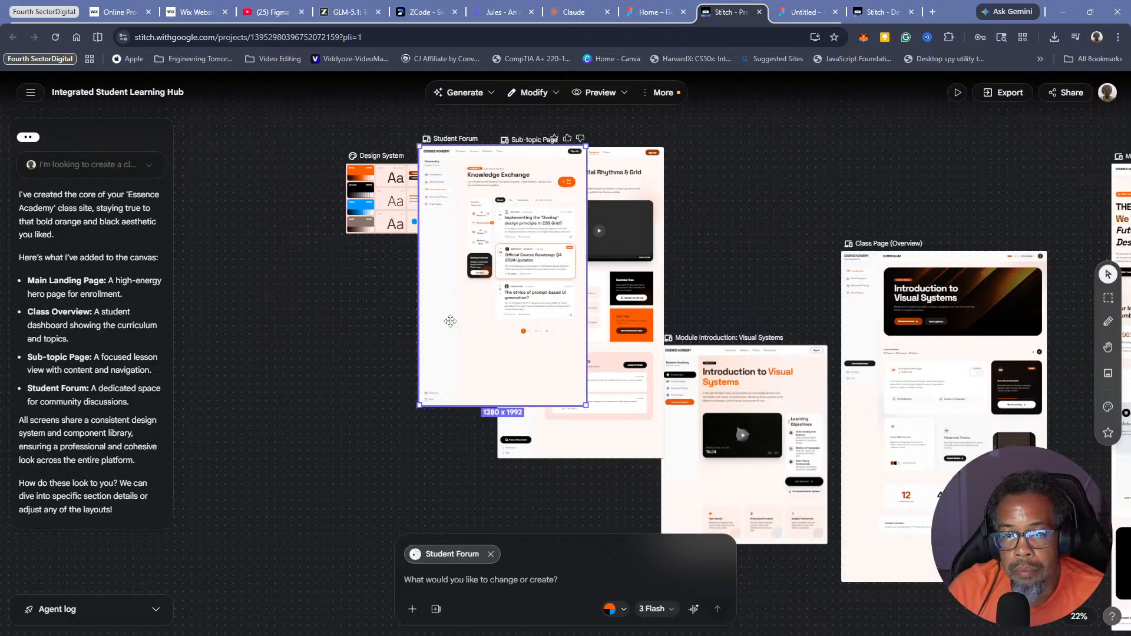
left_click(1005, 103)
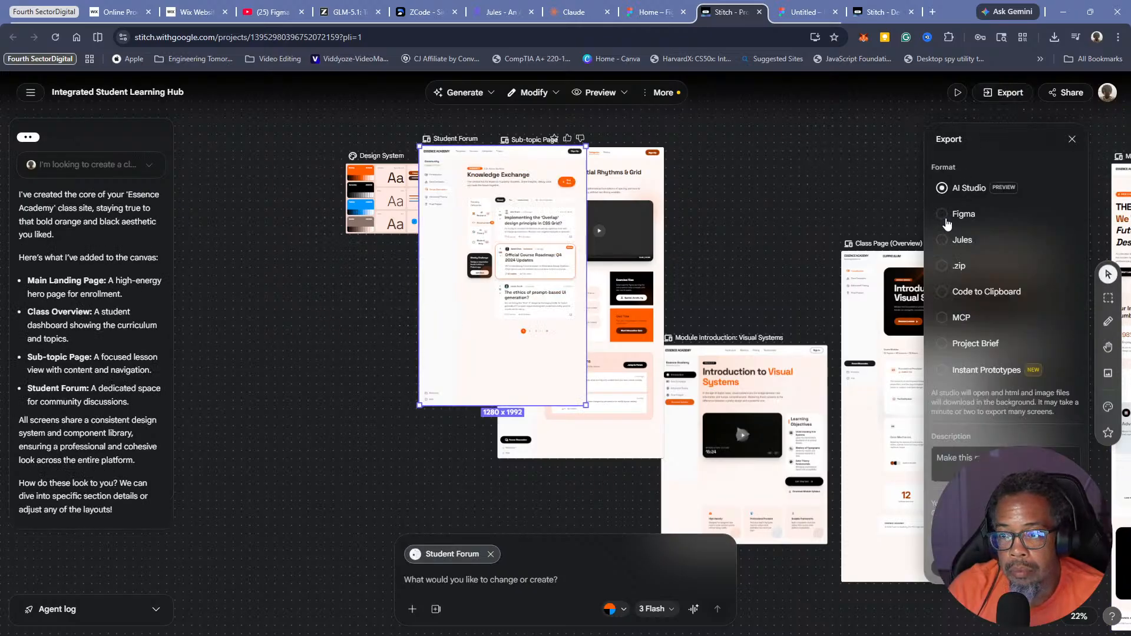
left_click(942, 259)
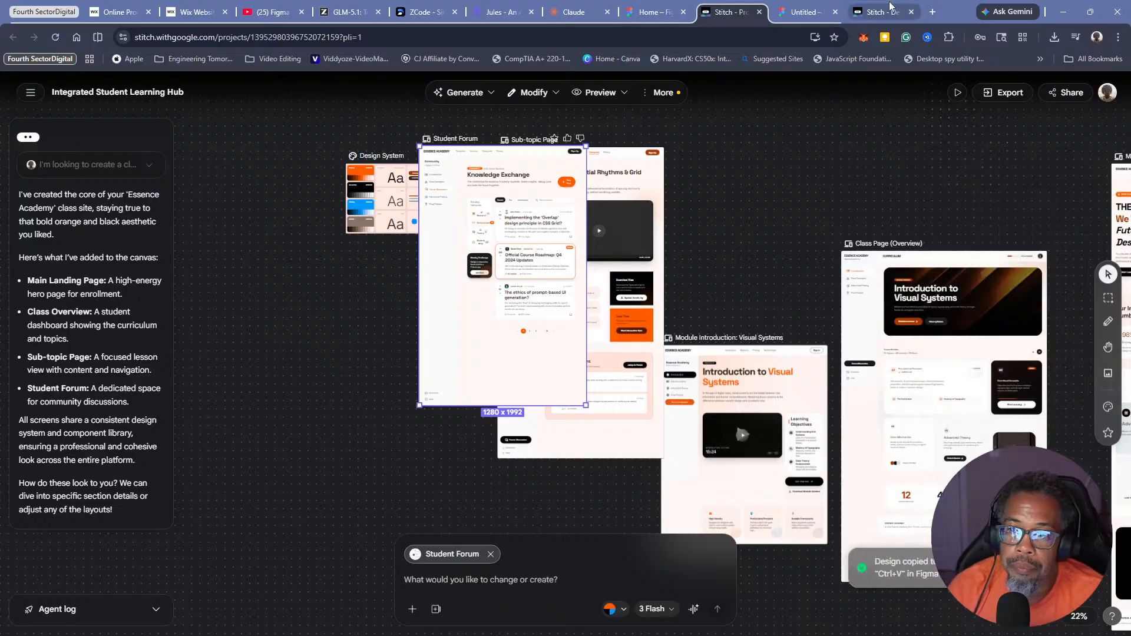
Switch to the Figma design file, paste the Student Forum screen and enlarge its frame to about 1847 × 3129
left_click(804, 12)
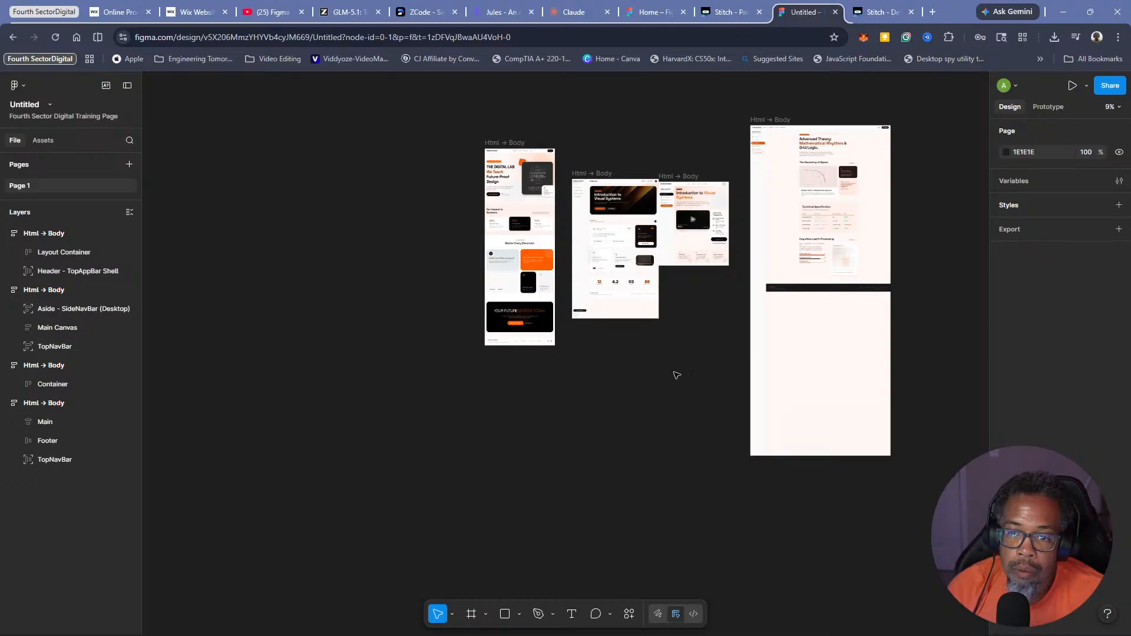
key("ctrl+v")
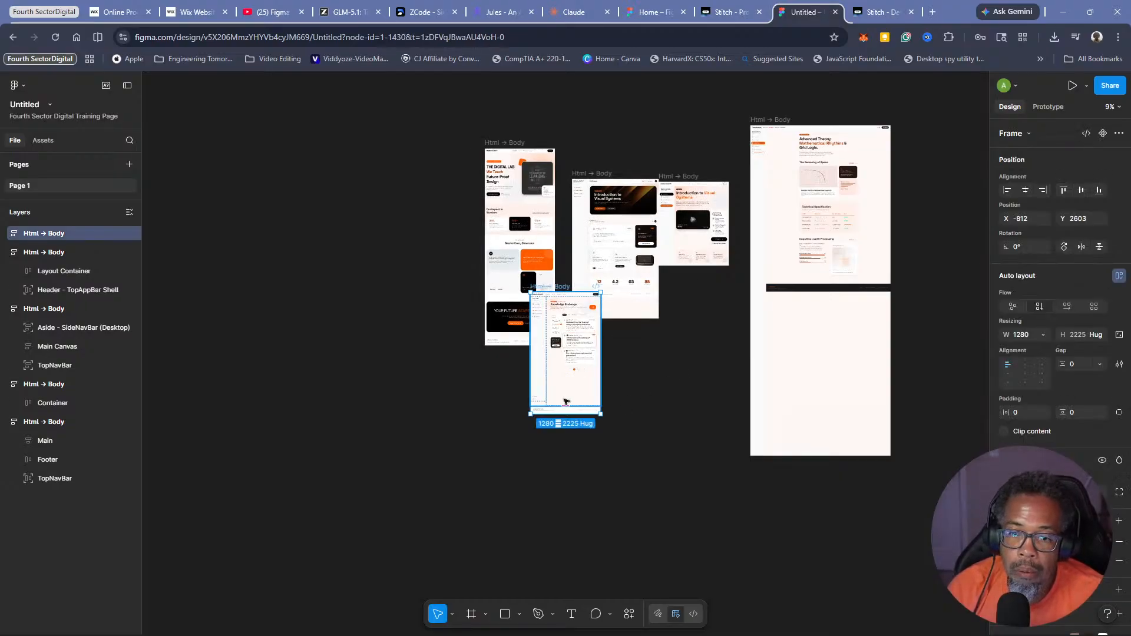
left_click_drag(597, 411, 630, 464)
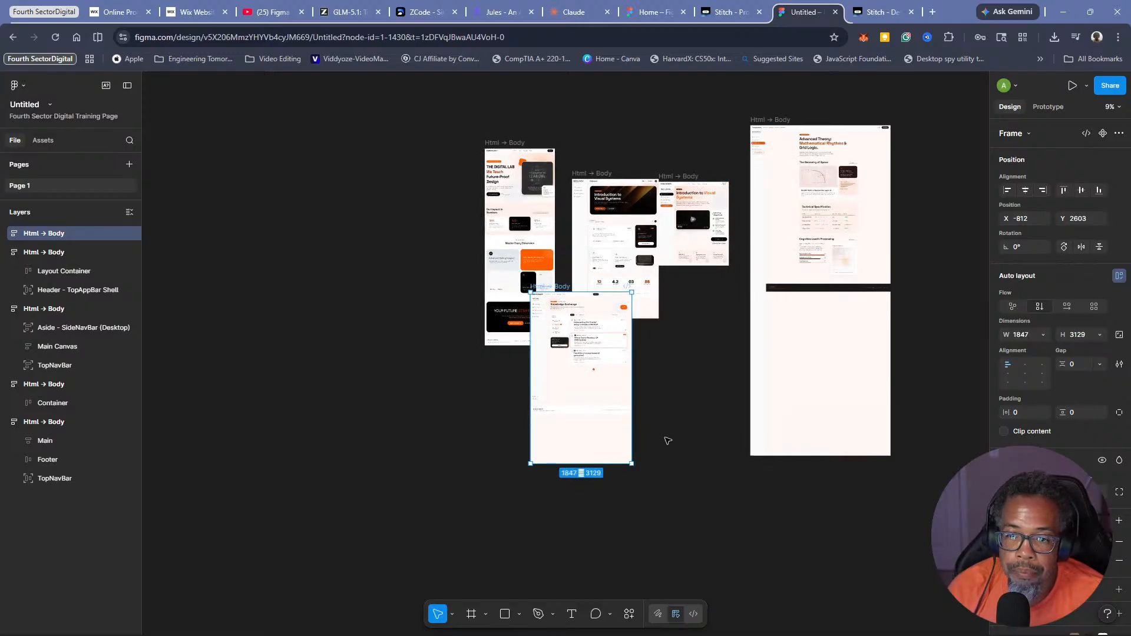
Examine the pasted Student Forum screen's layout and compare it with the neighbouring course screens
scroll(665, 420, "up", 5)
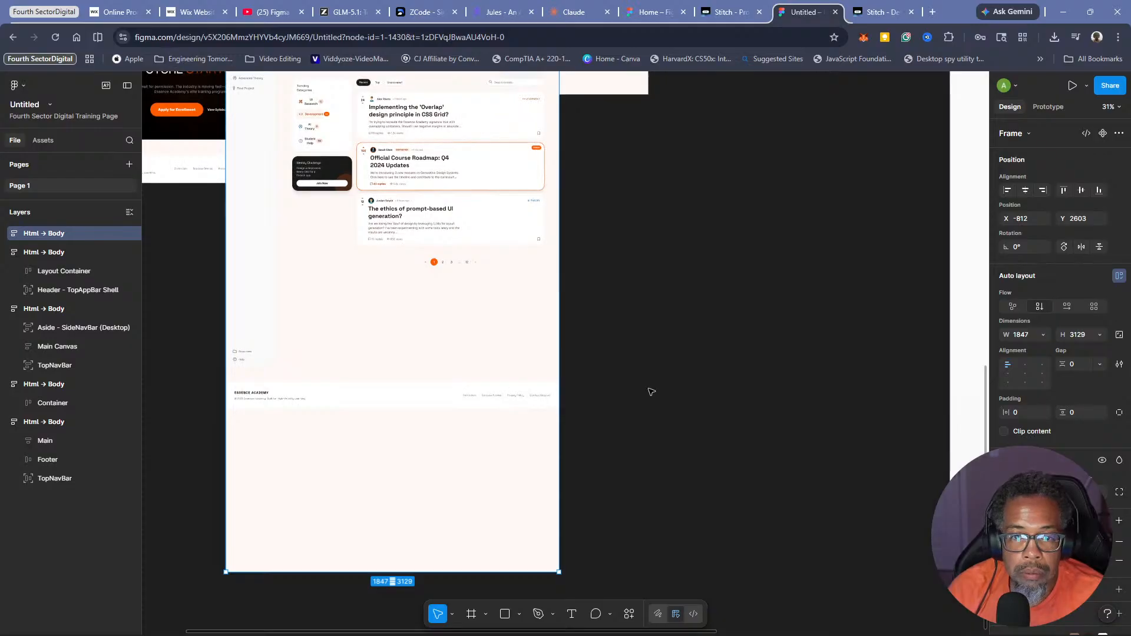
left_click(634, 306)
scroll(631, 291, "up", 5)
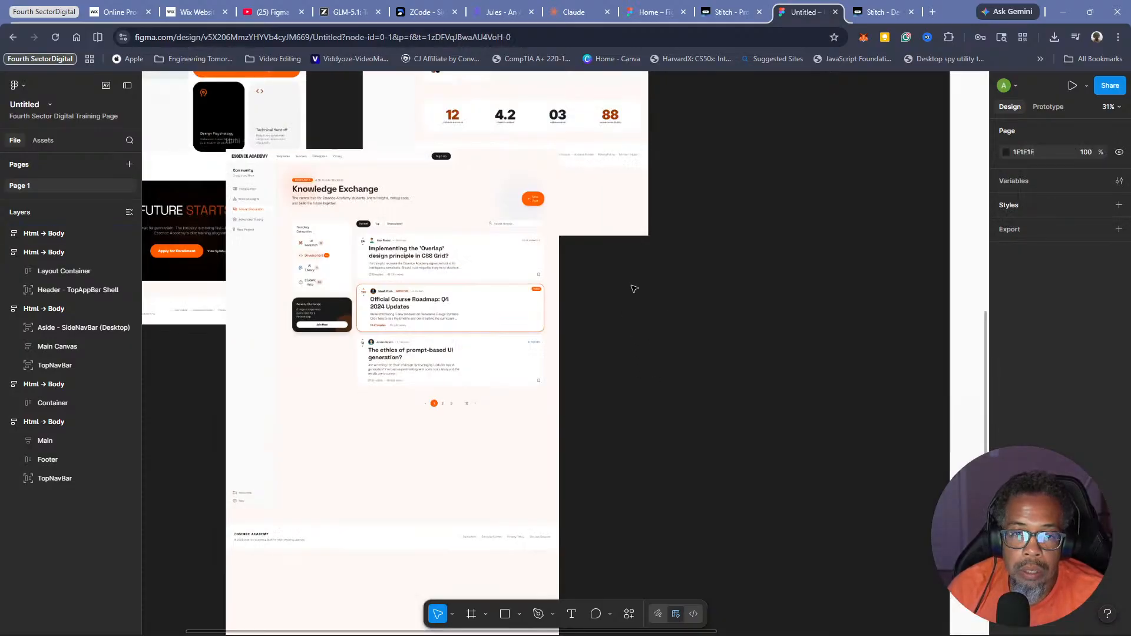
scroll(689, 334, "up", 6)
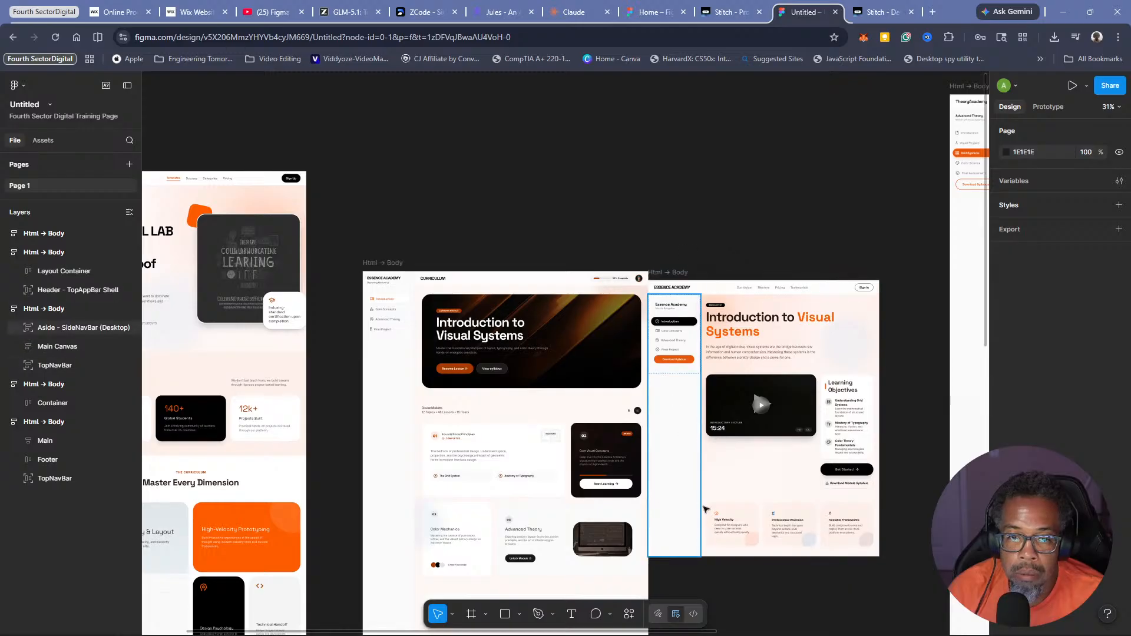
scroll(347, 238, "down", 5)
scroll(346, 238, "down", 5)
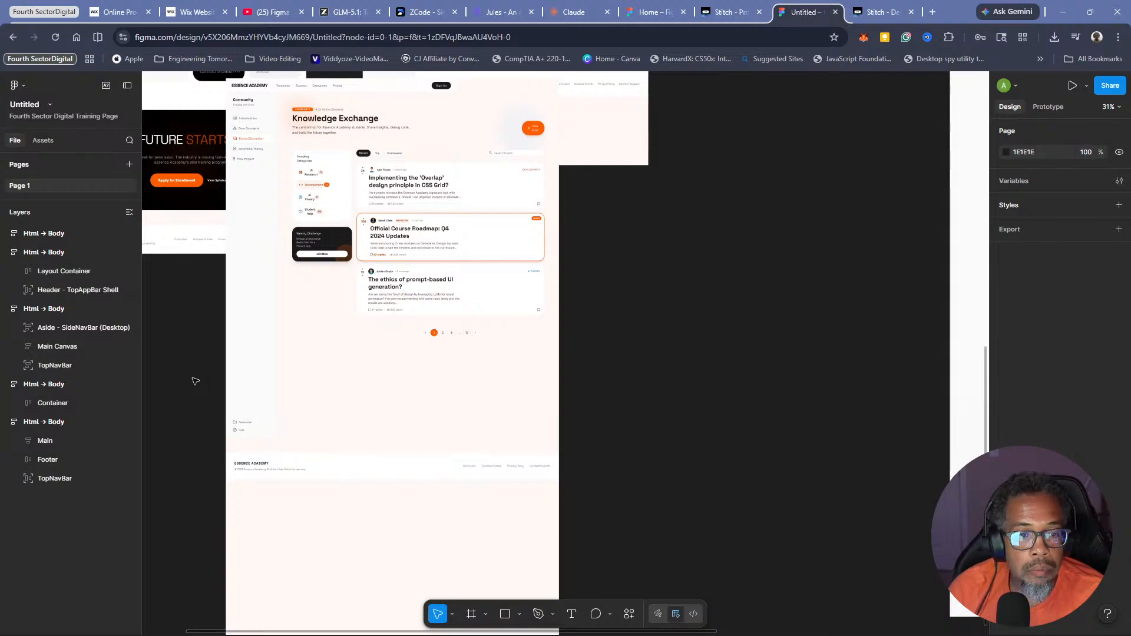
scroll(187, 368, "up", 10)
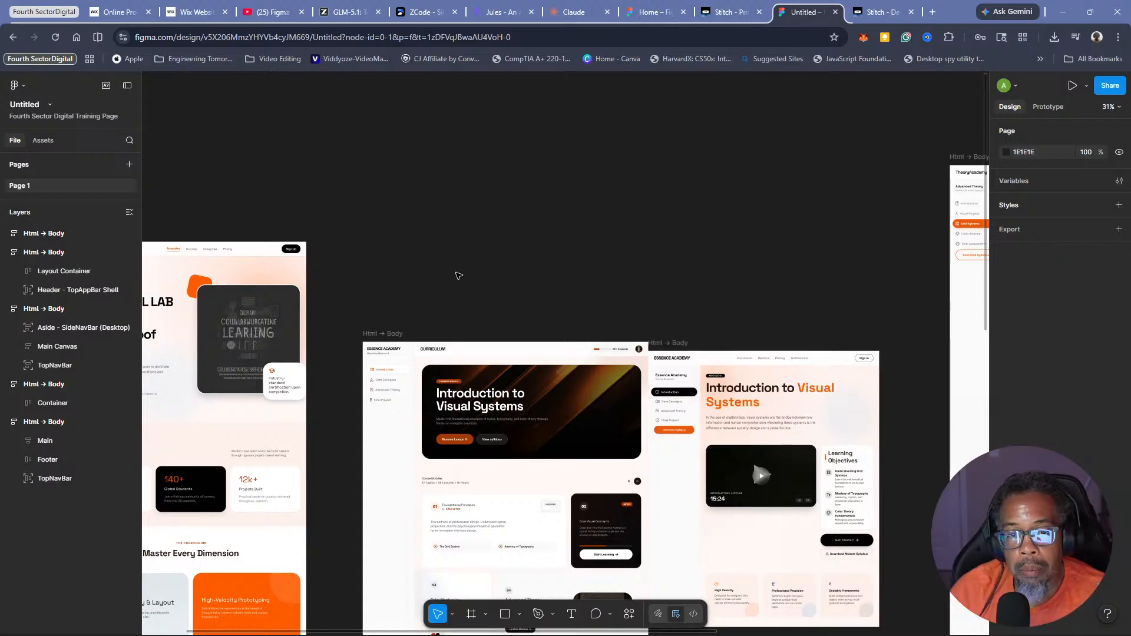
Draw a frame about 457 × 49 above the Curriculum screen and delete it
left_click_drag(418, 281, 557, 274)
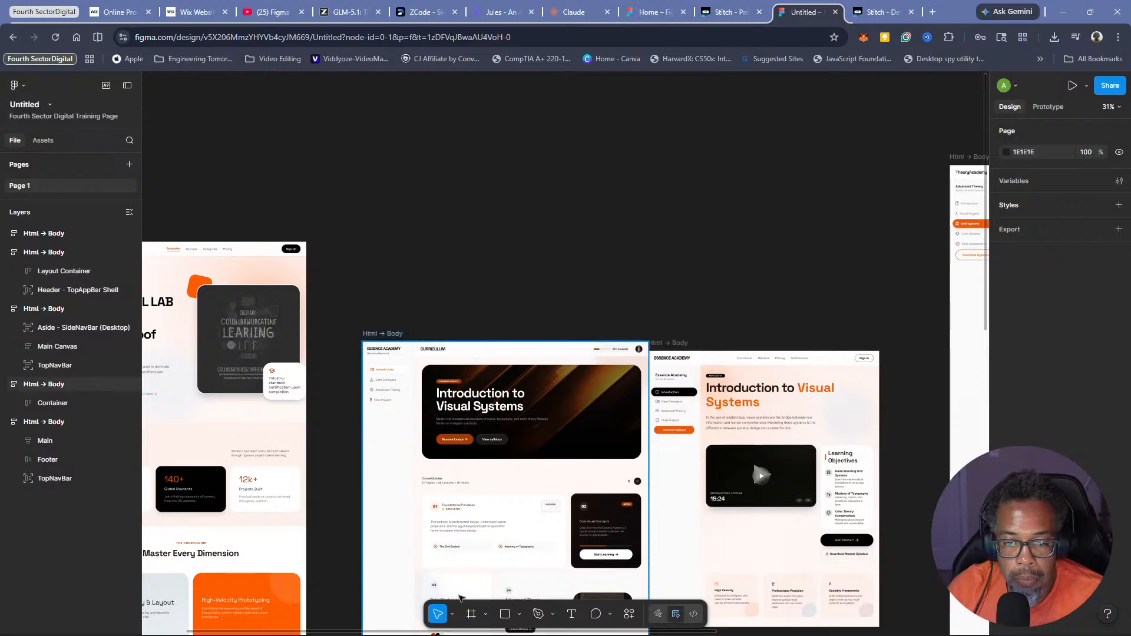
left_click(470, 615)
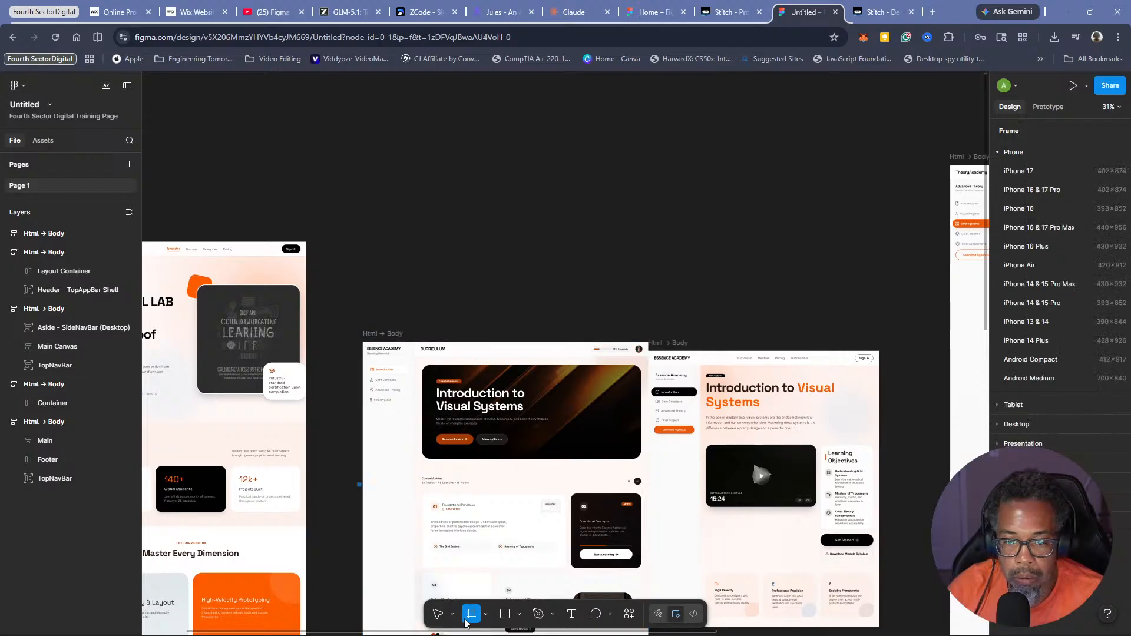
left_click_drag(355, 269, 436, 277)
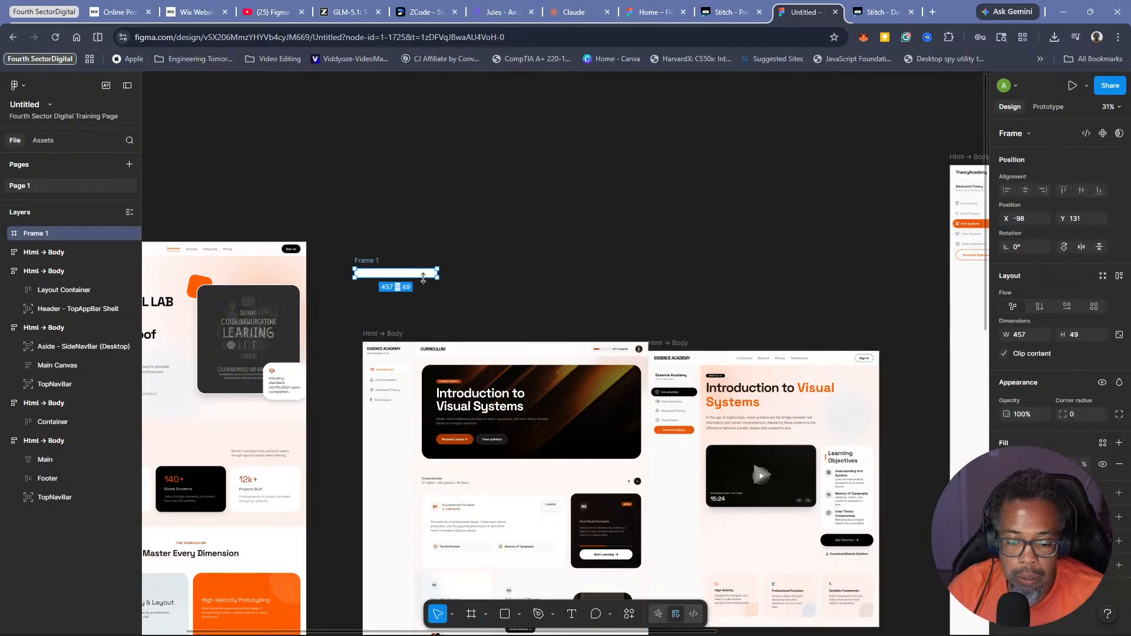
key("Delete")
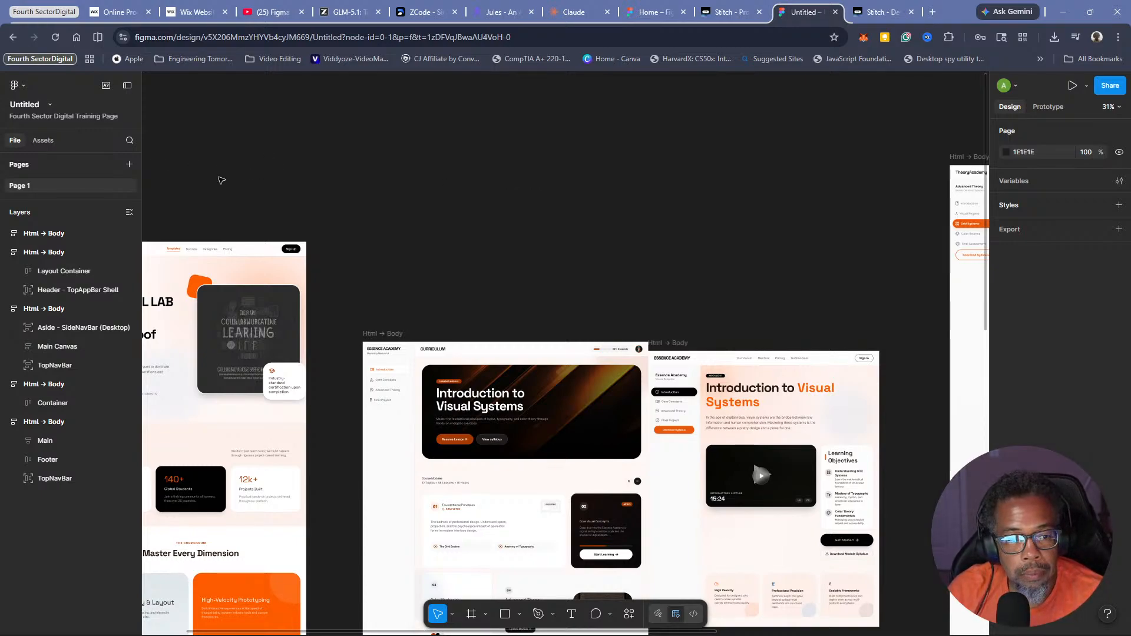
Examine how the pasted screens are arranged on the canvas and inspect the home screen's hero section container
scroll(399, 221, "down", 2)
scroll(398, 221, "down", 2)
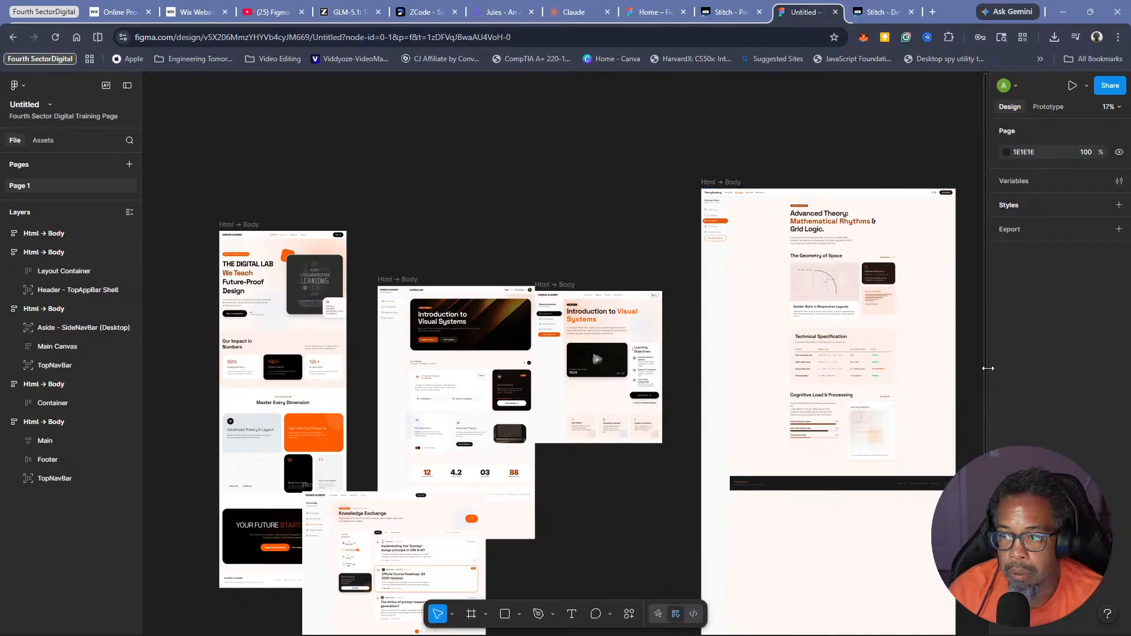
left_click_drag(988, 368, 1005, 407)
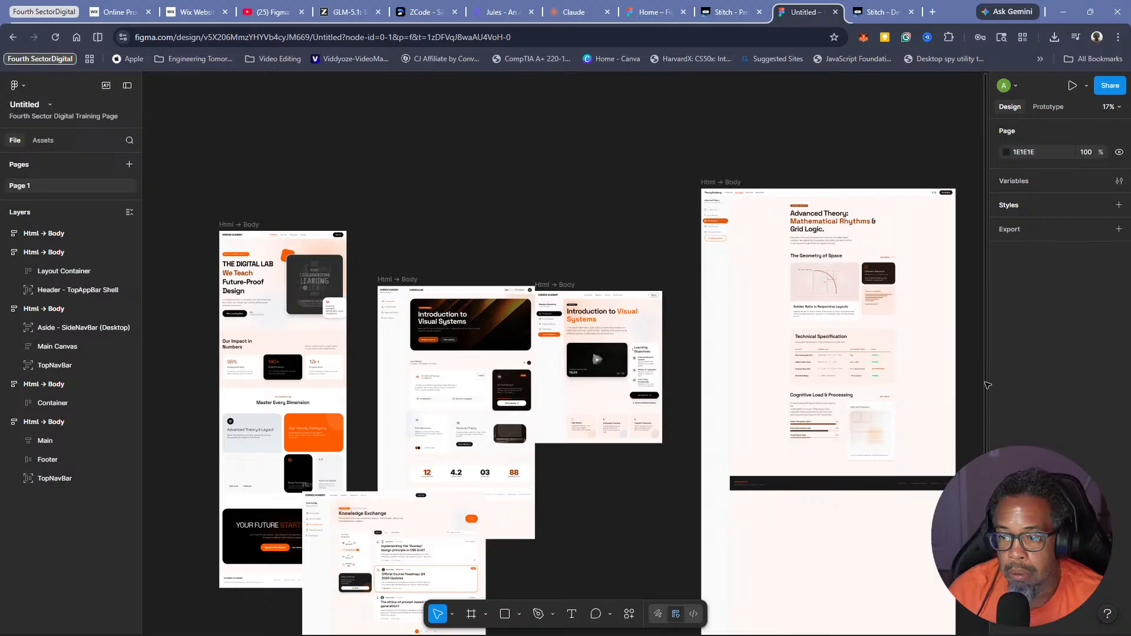
scroll(989, 386, "down", 4)
scroll(995, 392, "up", 3)
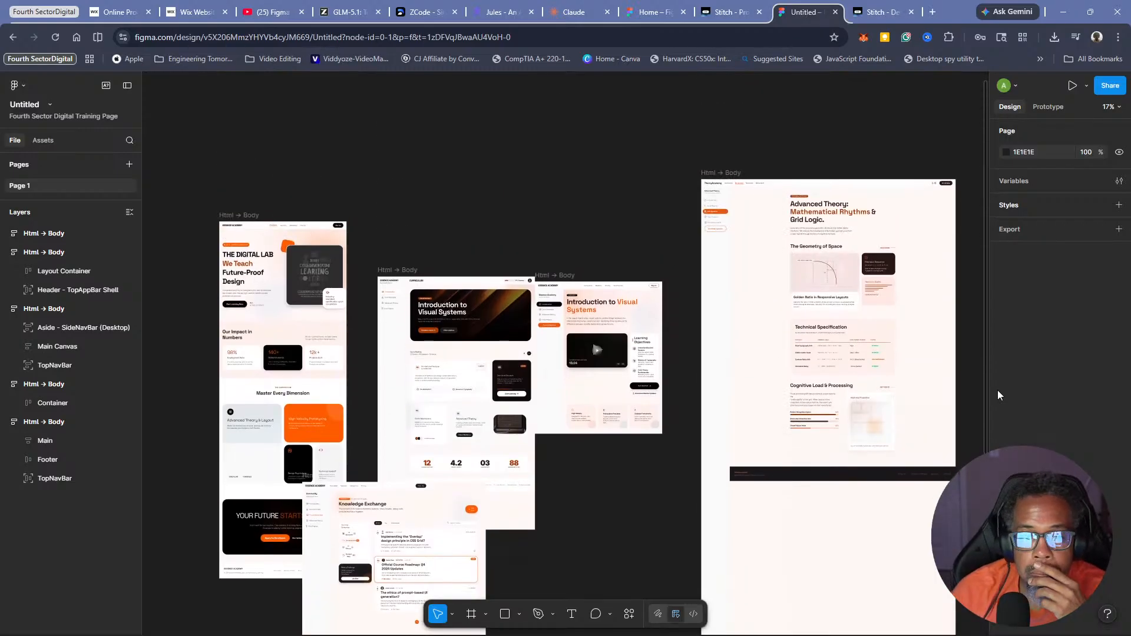
scroll(996, 394, "down", 3)
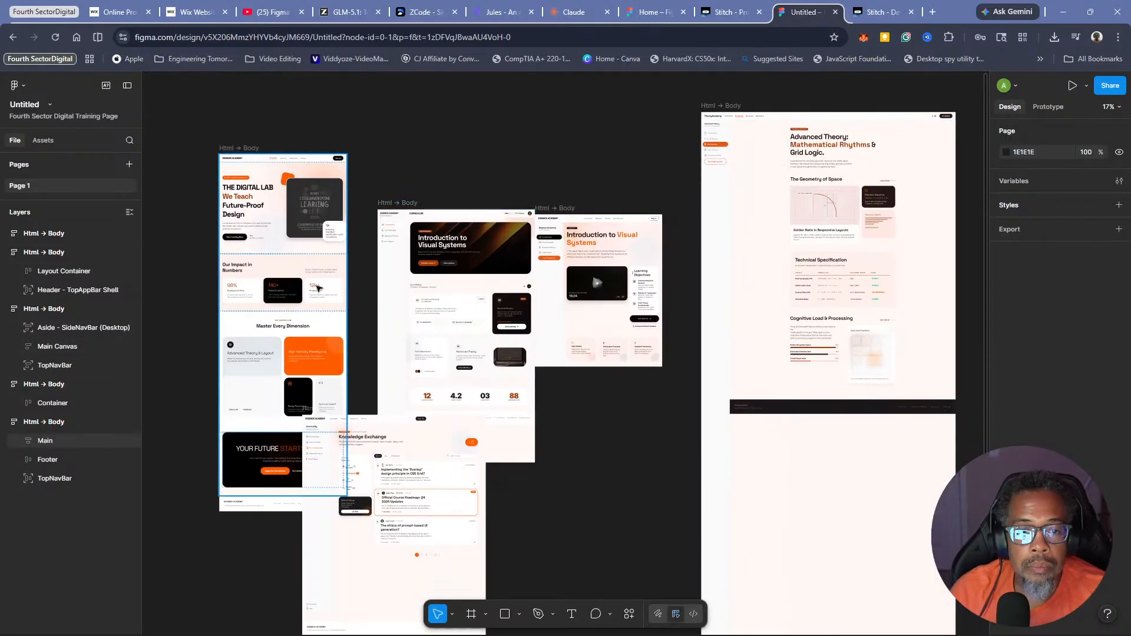
scroll(190, 225, "up", 5)
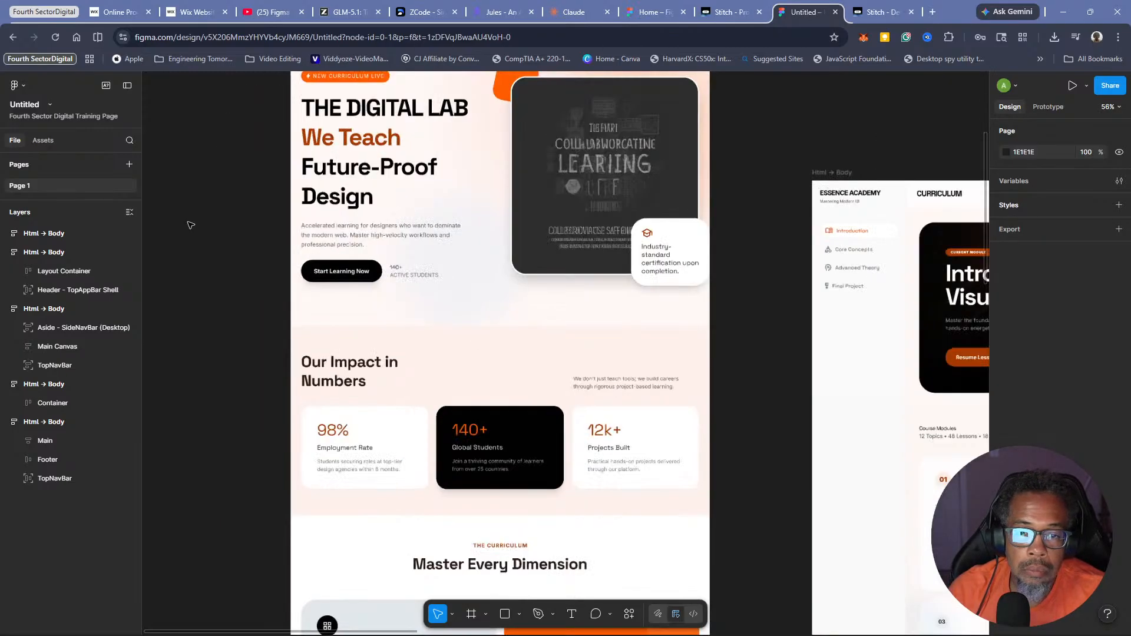
left_click(610, 175)
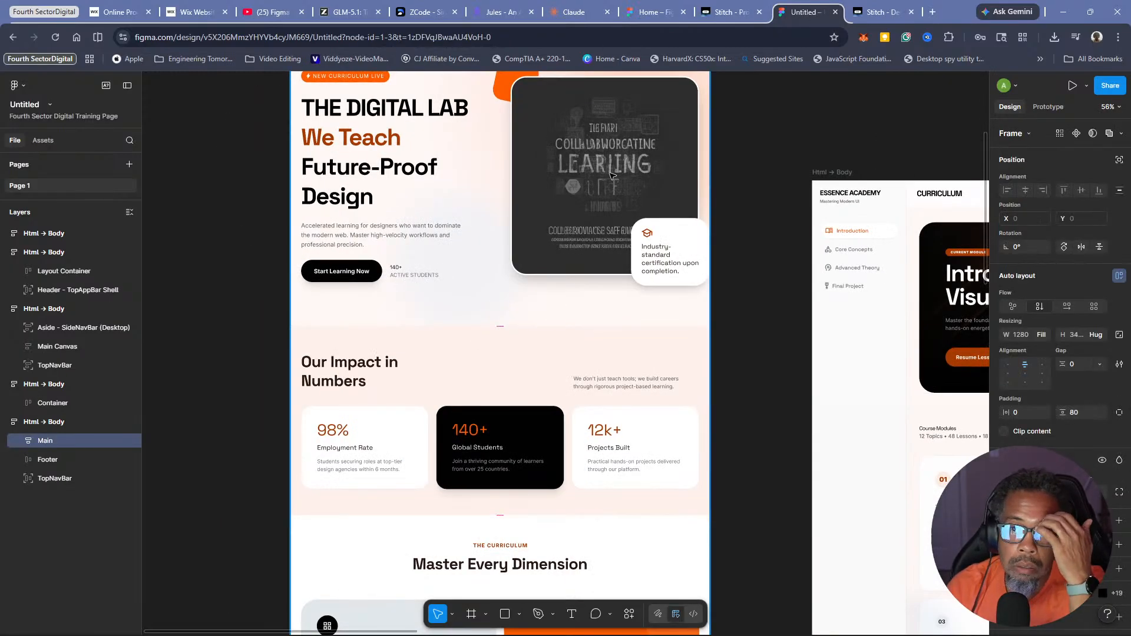
left_click(610, 175)
double_click(610, 175)
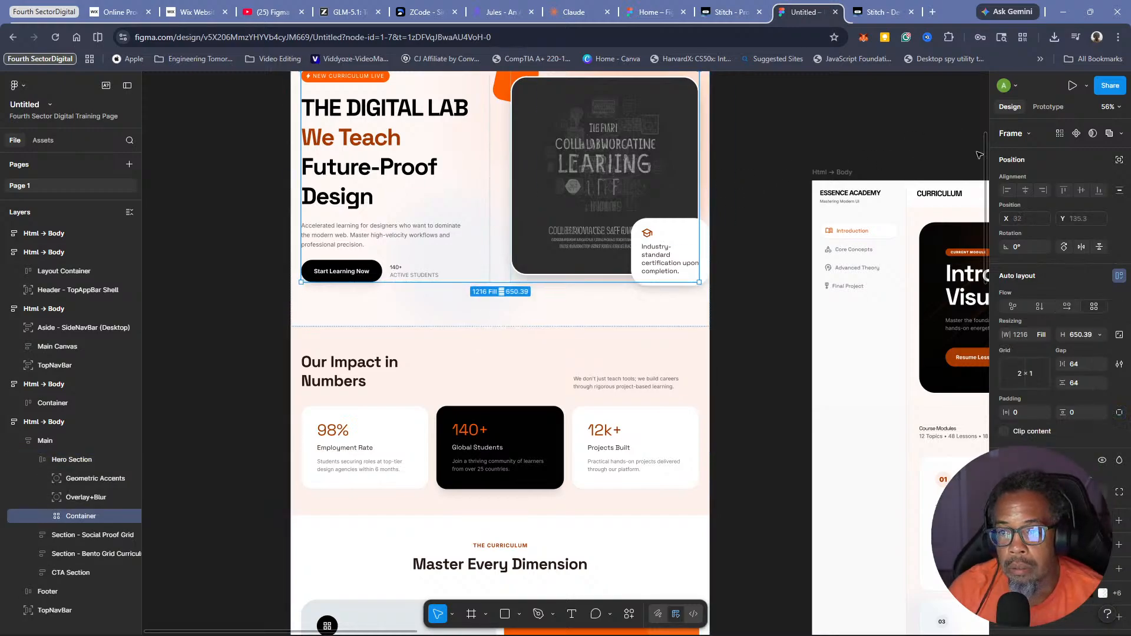
Replace the hero paragraph with "Where high-velocity media production meets enterprise IT. Master the workflows behind professional content creation, cloud infrastructure, and secure digital ecosystems."
scroll(983, 155, "up", 2)
scroll(983, 133, "up", 2)
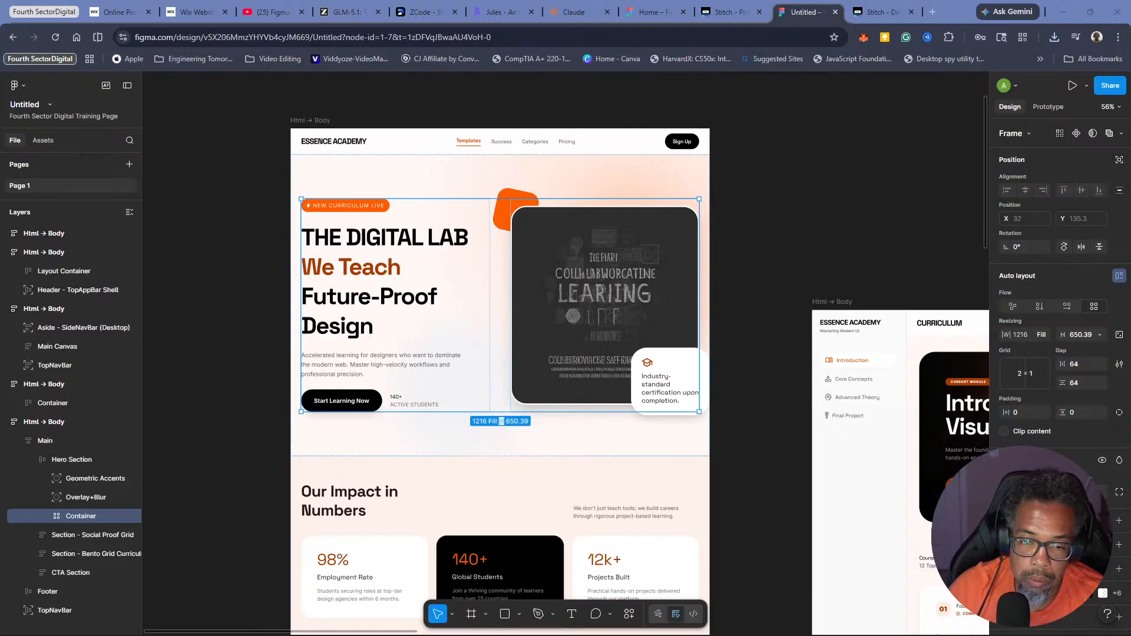
double_click(323, 363)
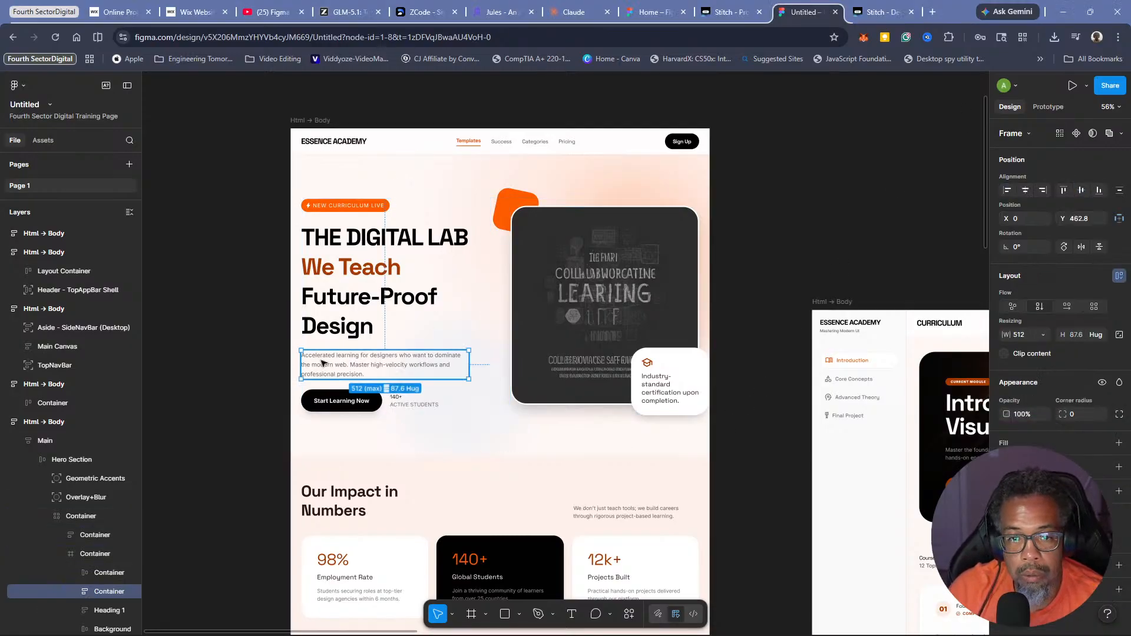
double_click(323, 363)
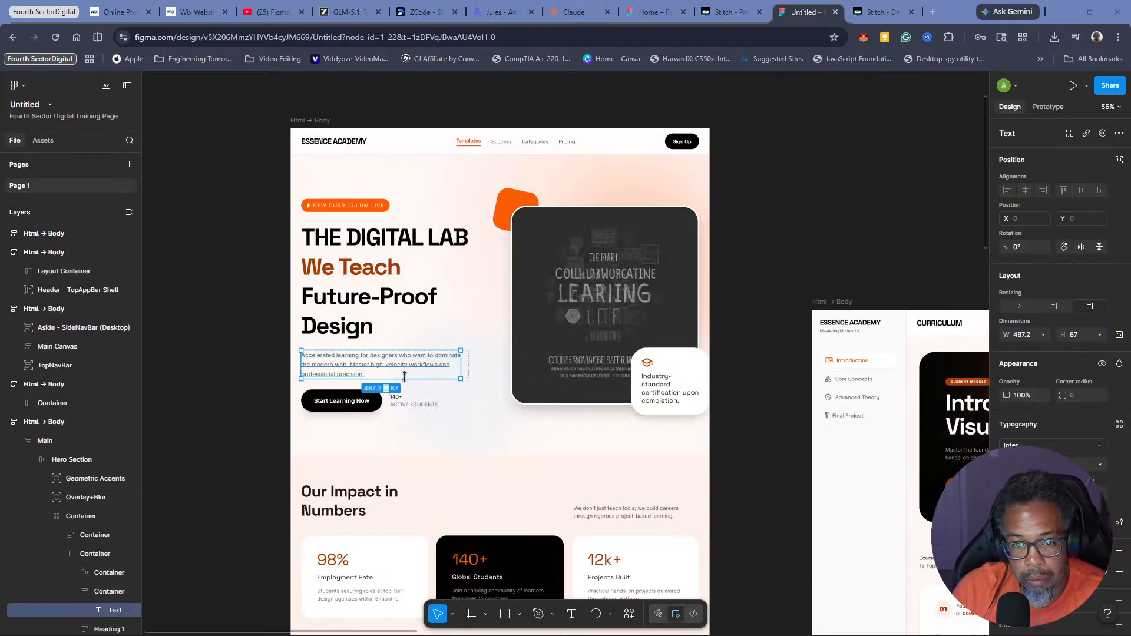
key("shift+Return")
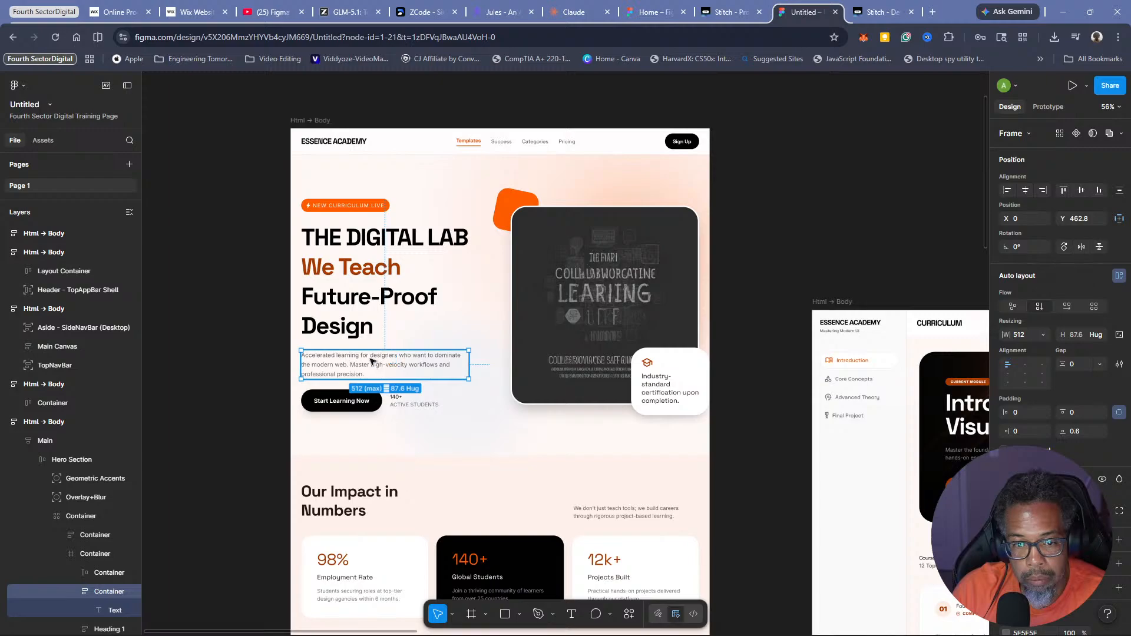
double_click(371, 361)
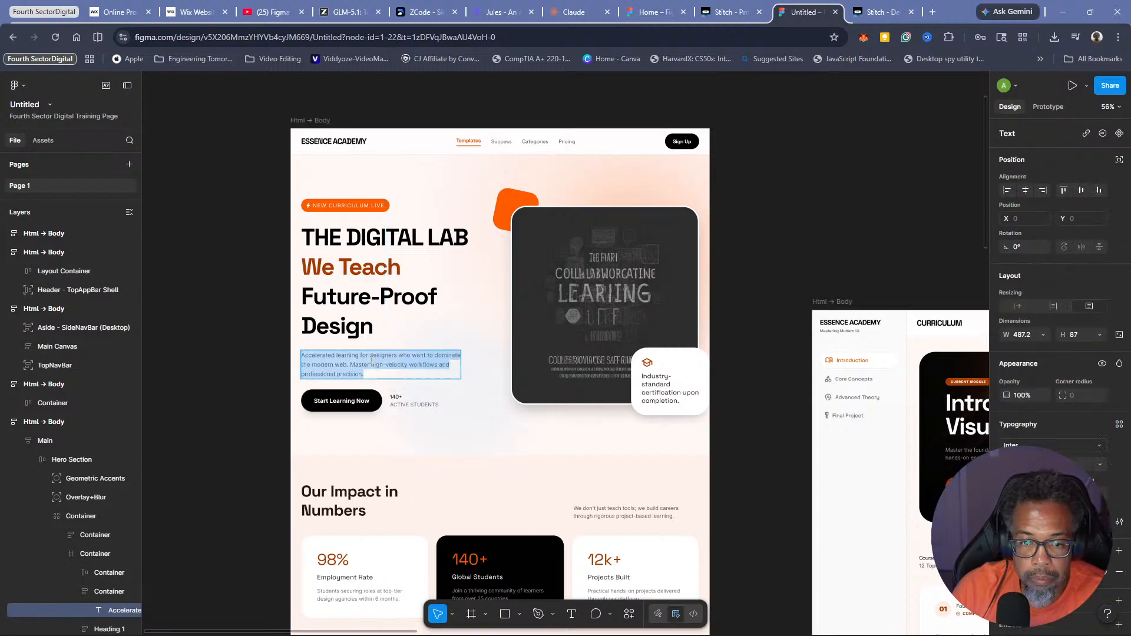
type("Where high-velocity media production meets enterprise IT. Master the workflows behind professional content creation, cloud infrastructure, and secure digital ecosystems.")
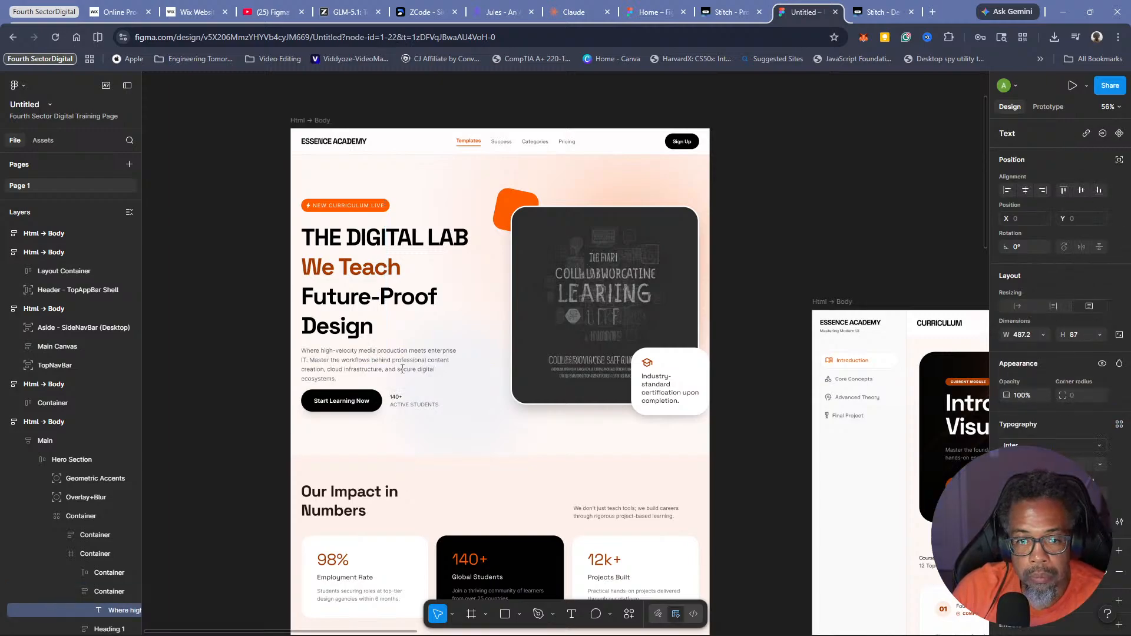
key("Escape")
key("Escape")
key("Tab")
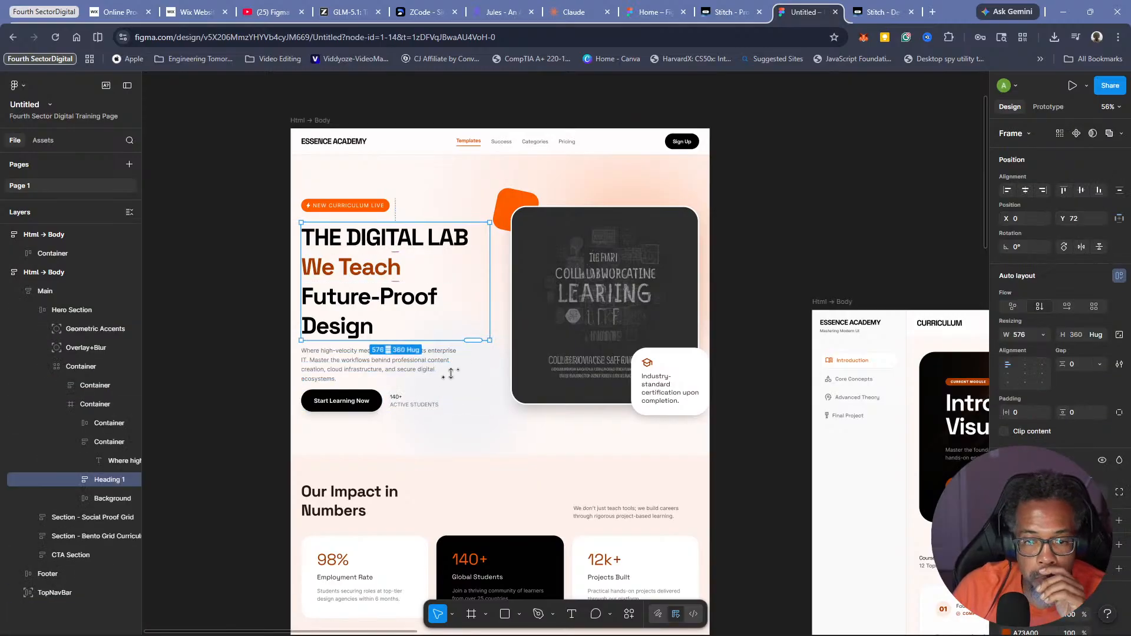
Delete the "140+ Active Students" container beside the Start Learning Now button in the hero section
left_click(412, 400)
double_click(413, 400)
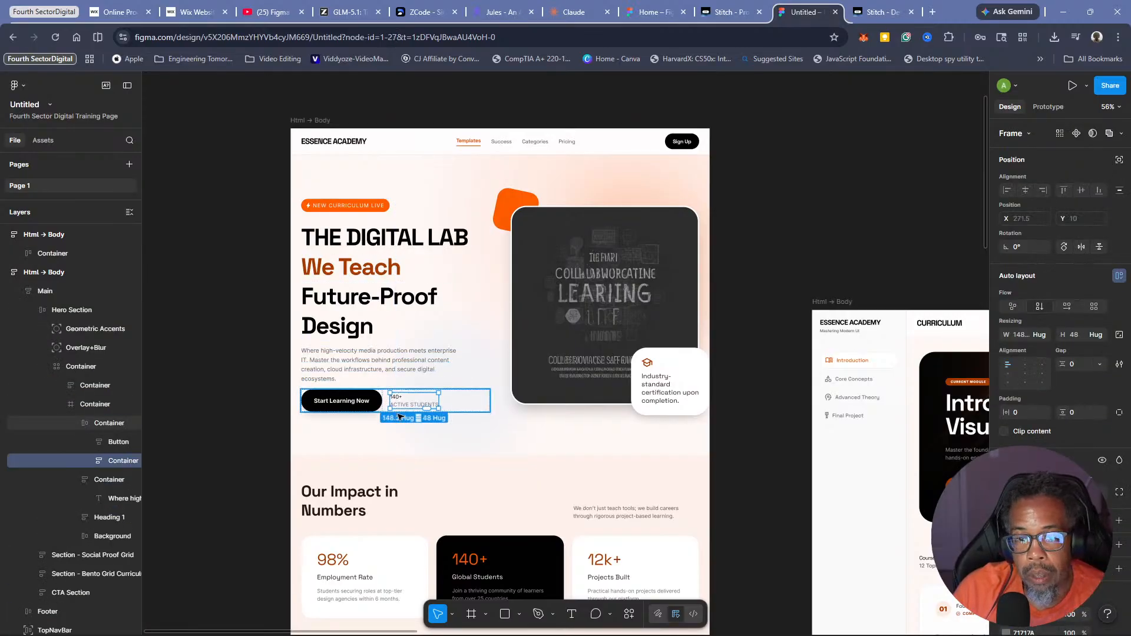
key("Delete")
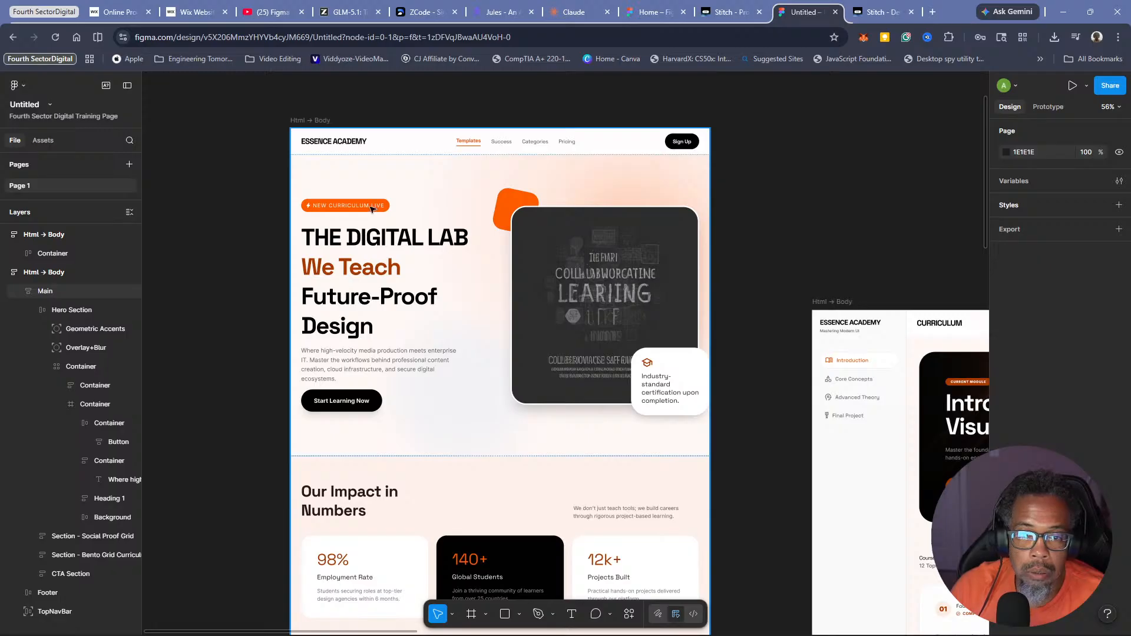
Replace the "ESSENCE ACADEMY" logo text in the home screen's navigation bar with "The digital Lab"
left_click(354, 142)
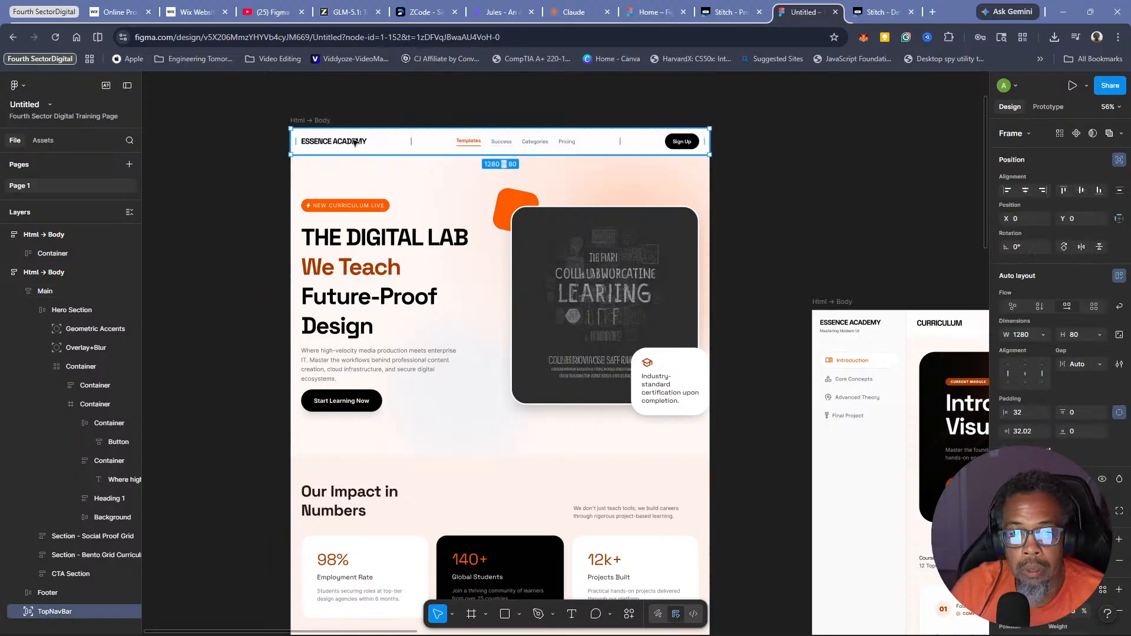
double_click(354, 143)
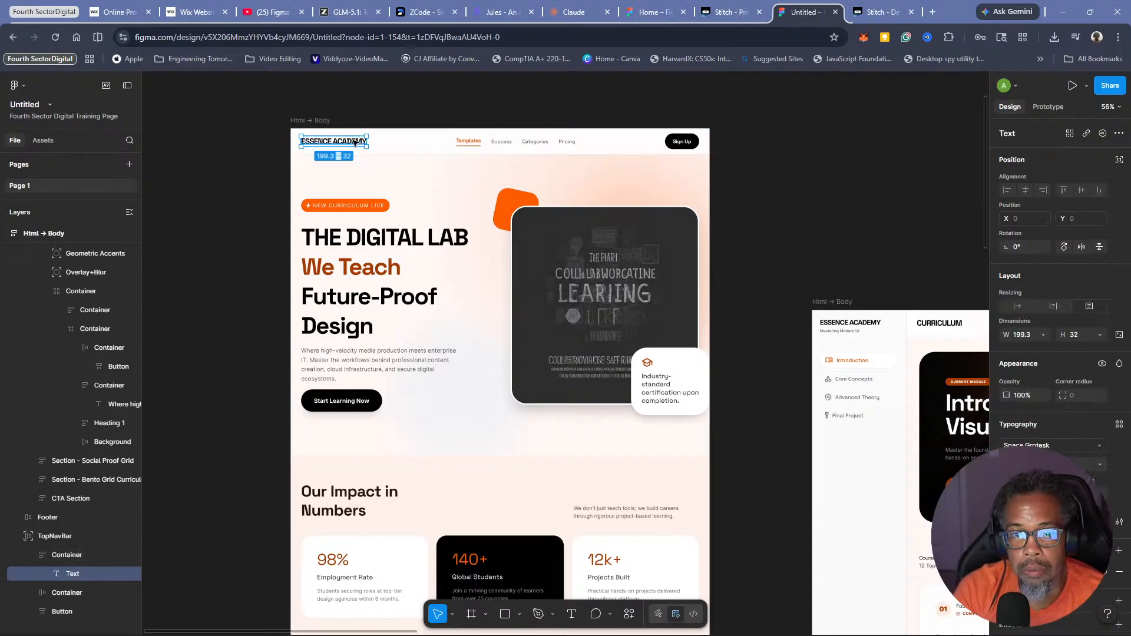
key("h")
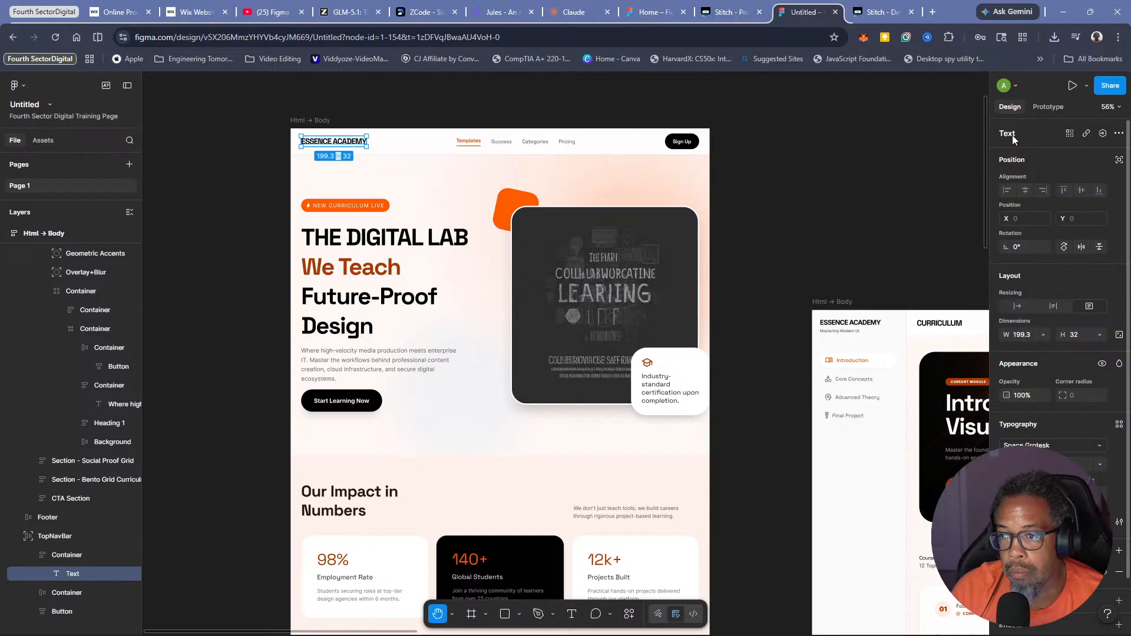
scroll(1015, 136, "down", 1)
scroll(1048, 317, "up", 1)
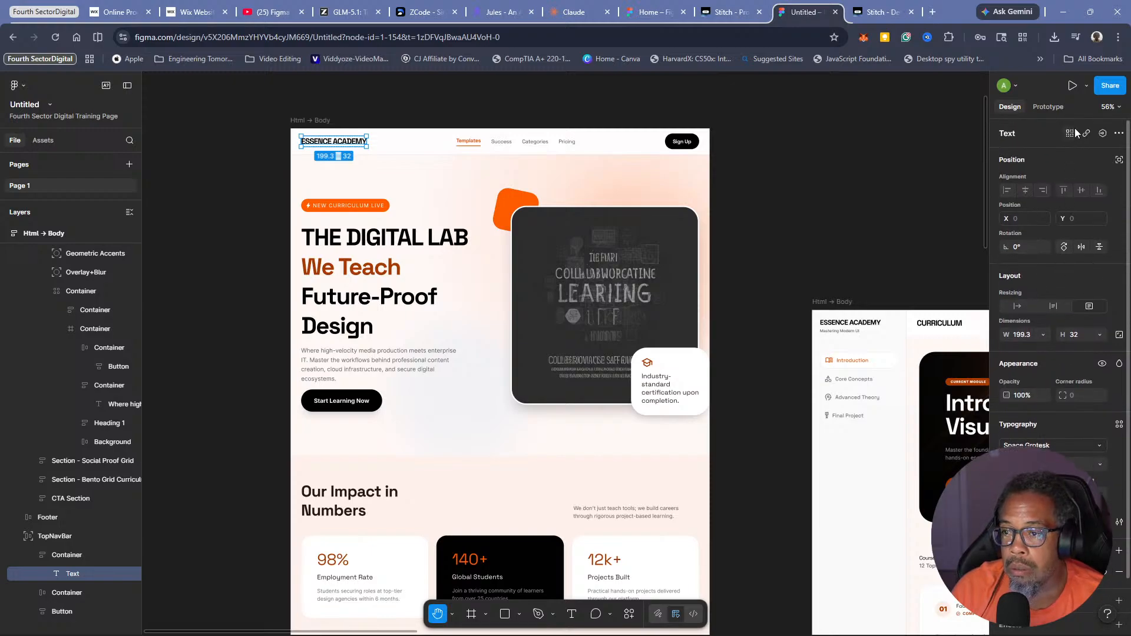
double_click(340, 141)
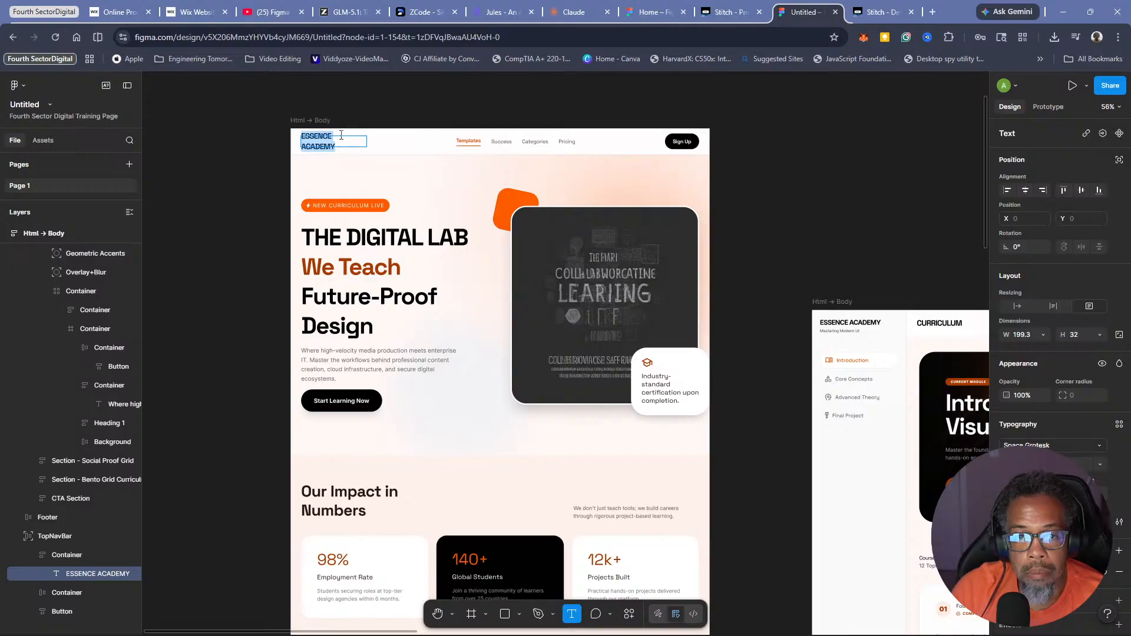
key("BackSpace")
type("The digi")
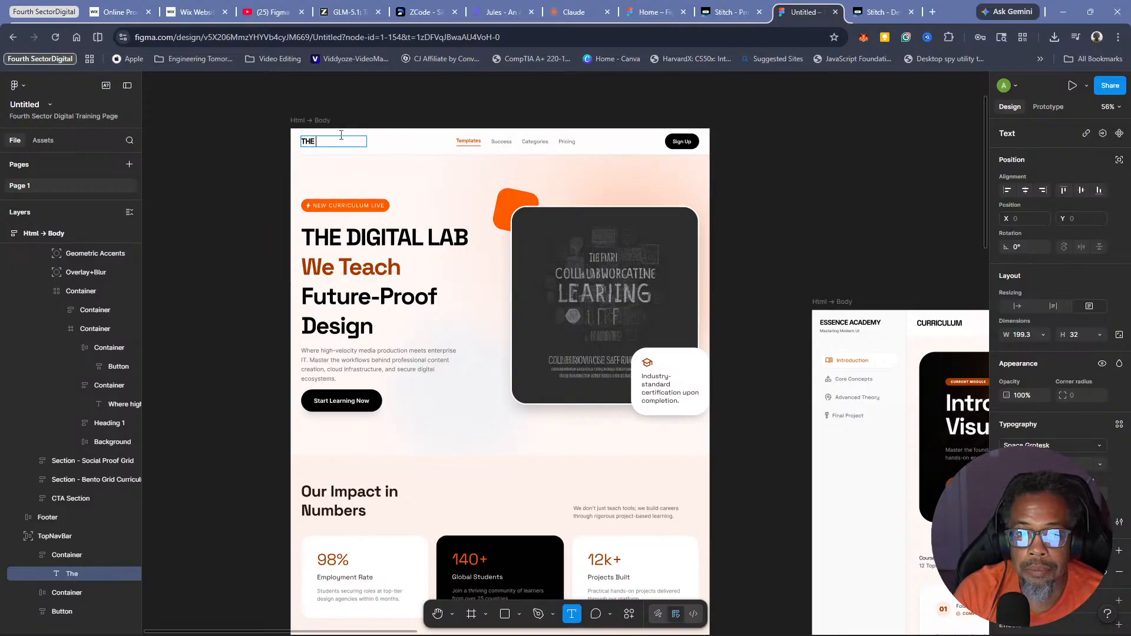
type("tal Lab")
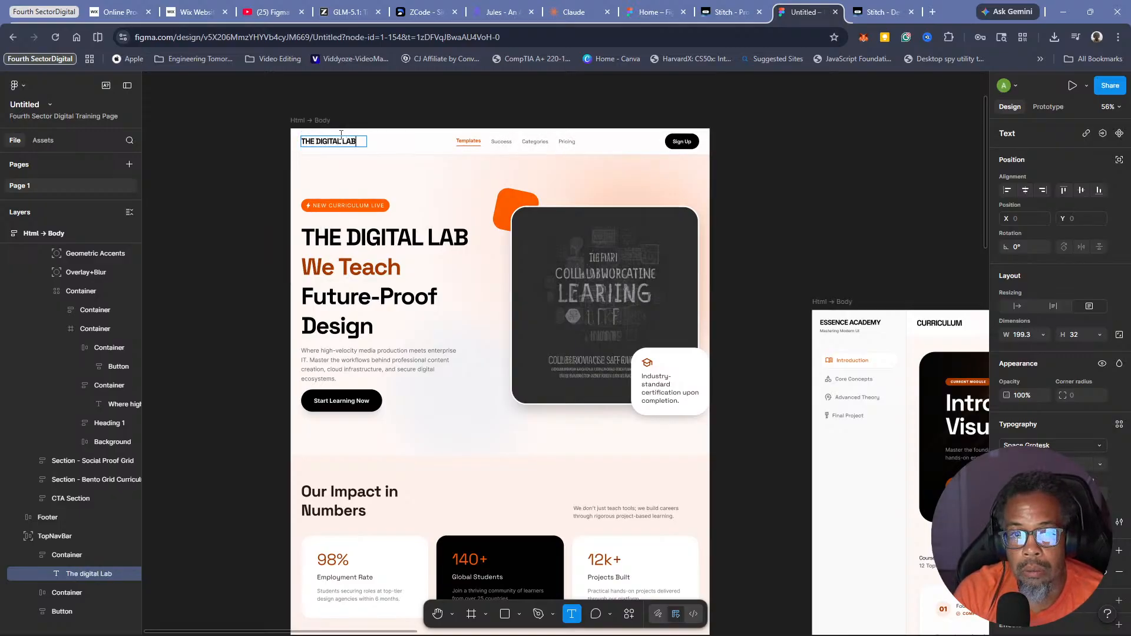
left_click(746, 161)
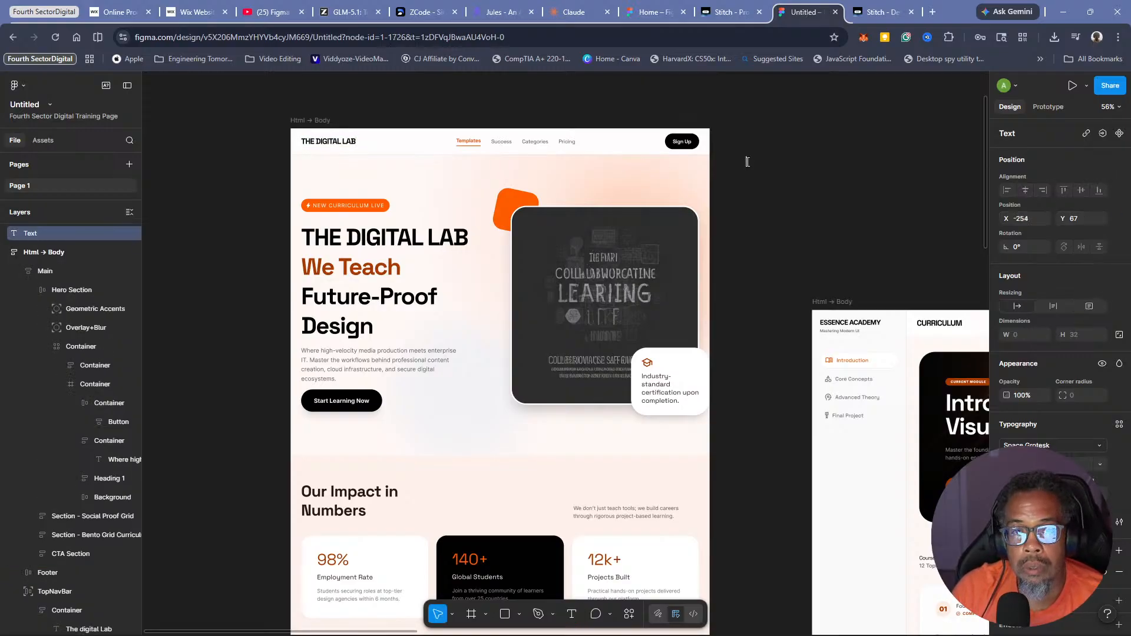
Color only the word "LAB" in the navigation bar's logo text orange, FF5C00
left_click(339, 142)
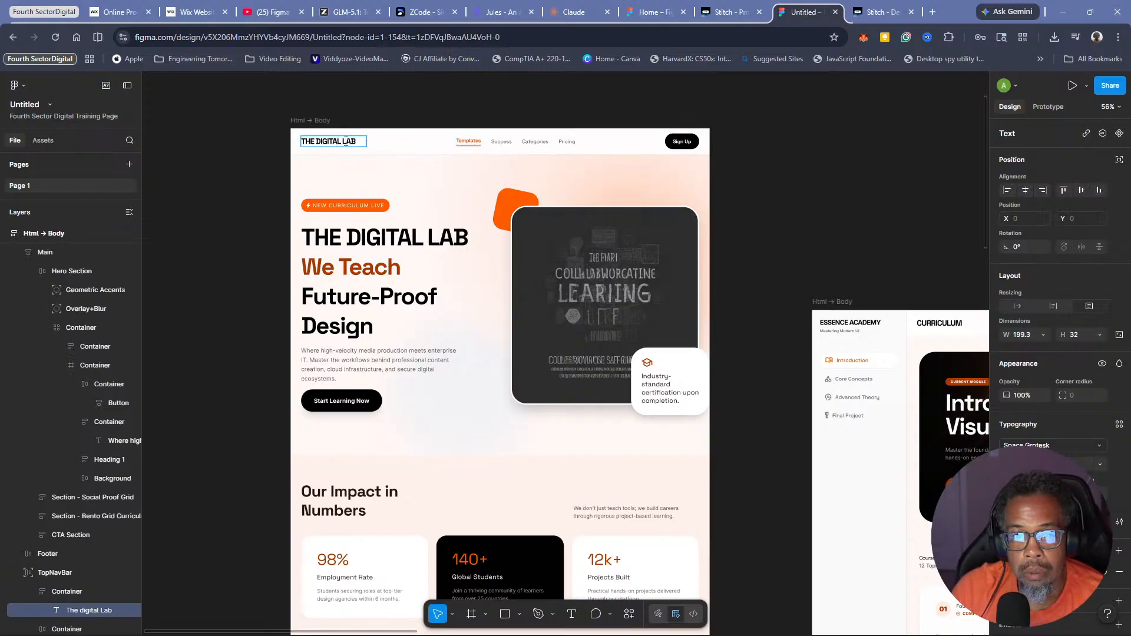
left_click(1007, 572)
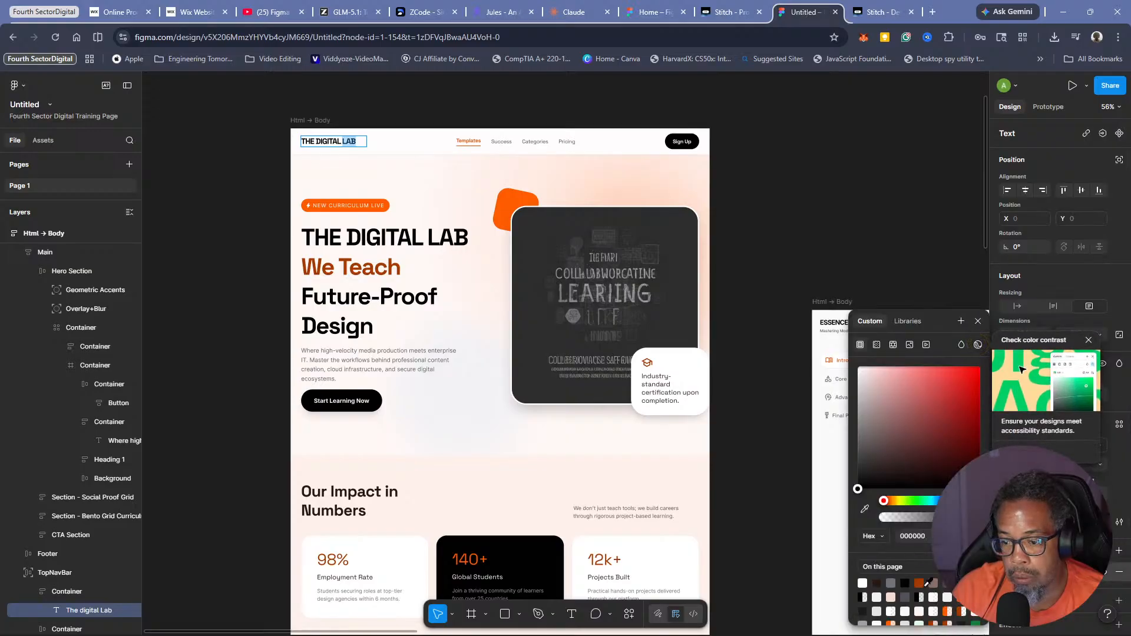
left_click(962, 583)
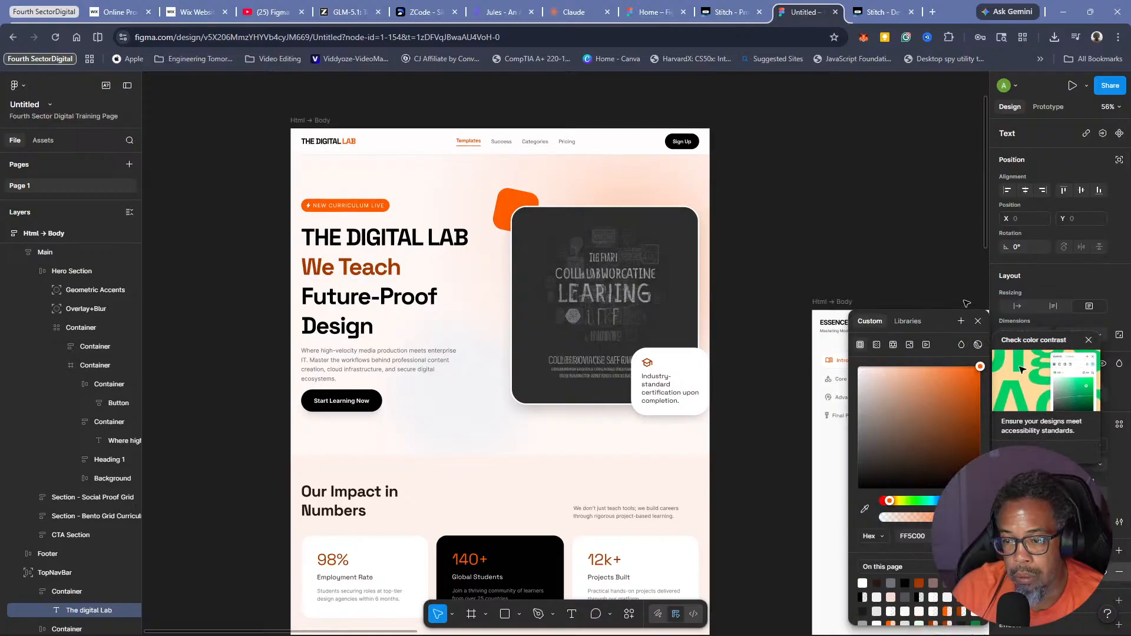
left_click(945, 175)
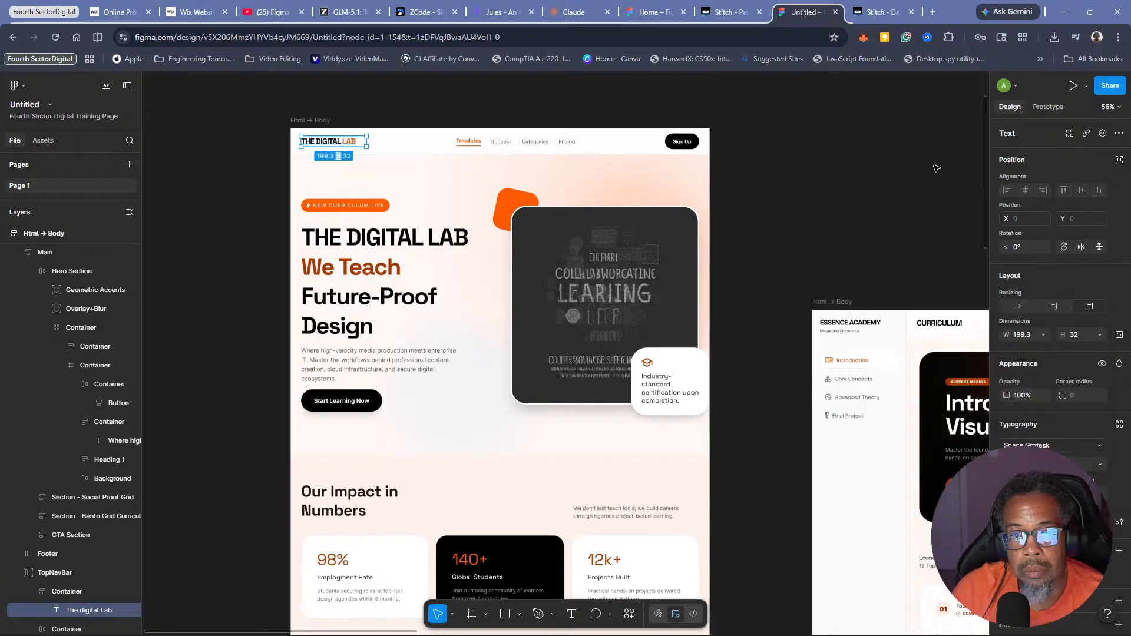
left_click(852, 157)
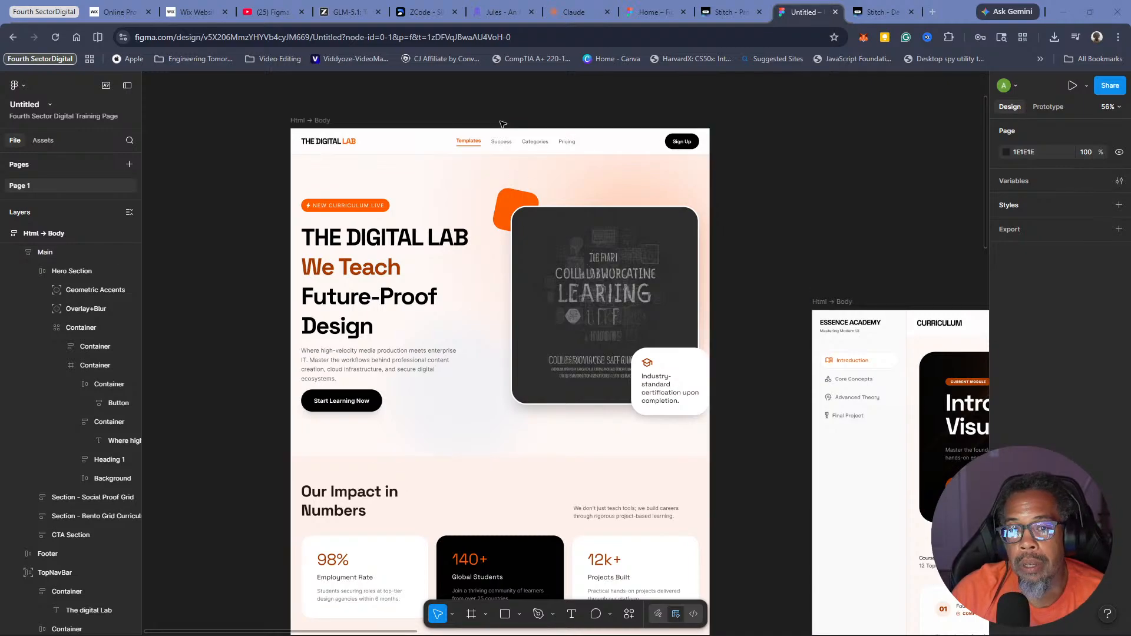
Change the Templates link in the home screen's navigation bar to read "Assets"
left_click(472, 140)
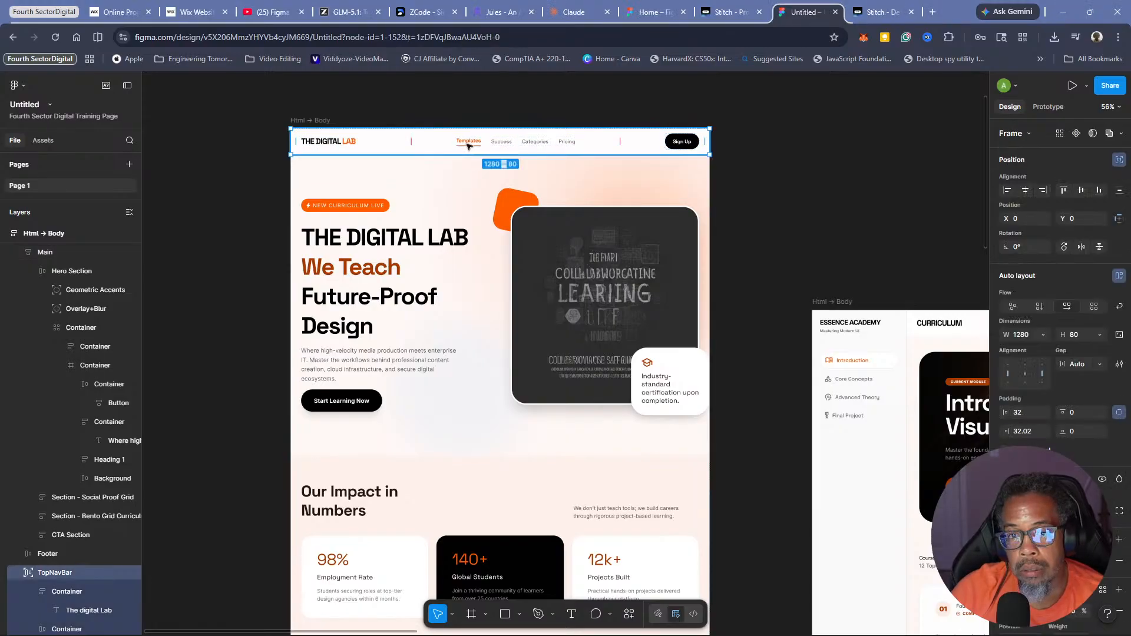
left_click(468, 146)
left_click(468, 146)
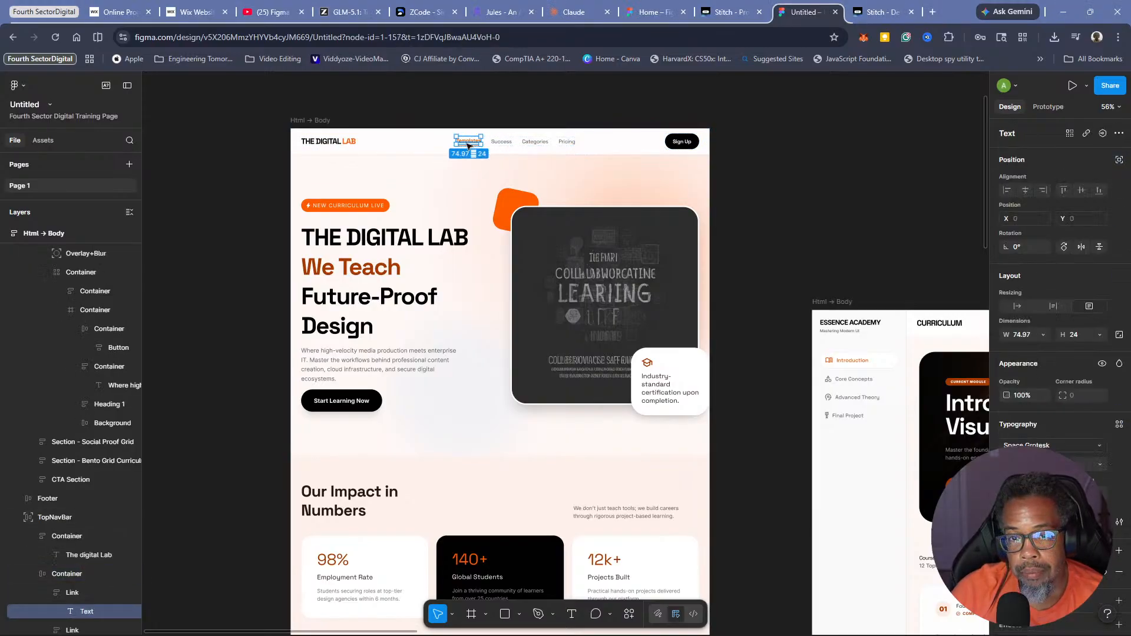
double_click(469, 145)
type("Assed")
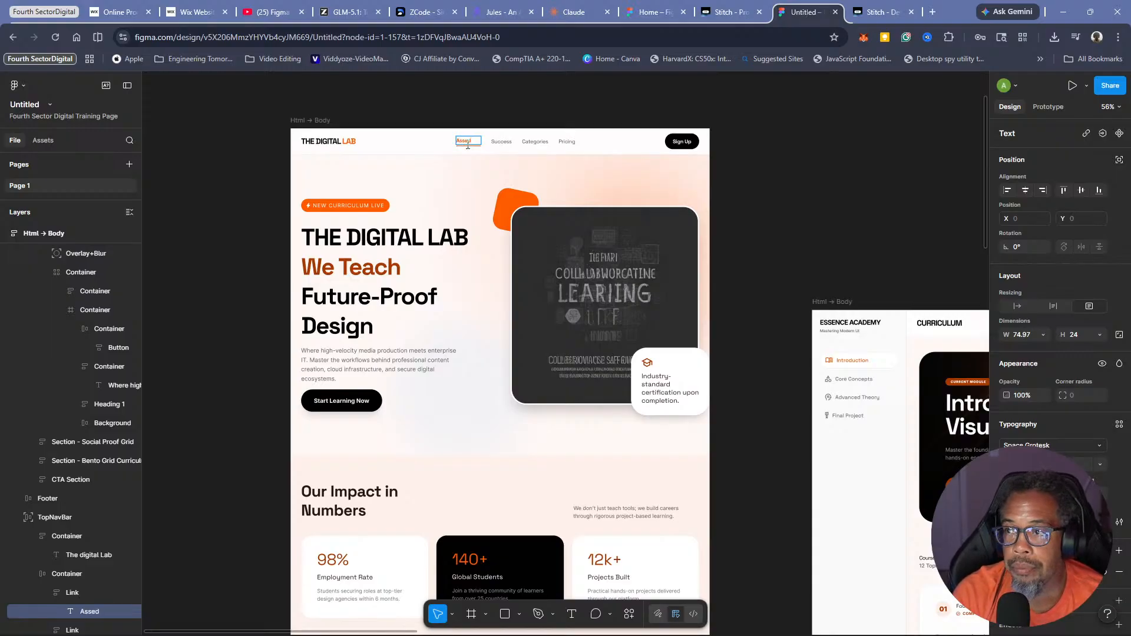
key("BackSpace")
type("ts")
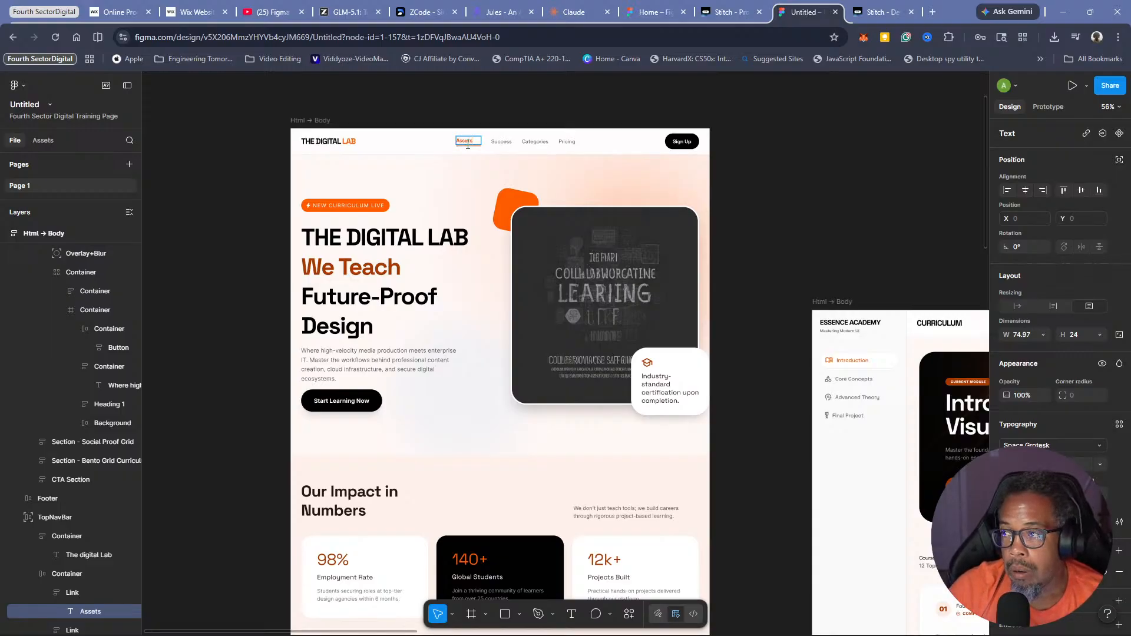
Change the Success link in the home screen's navigation bar to "Outcomes" and widen its text box to 91
double_click(501, 142)
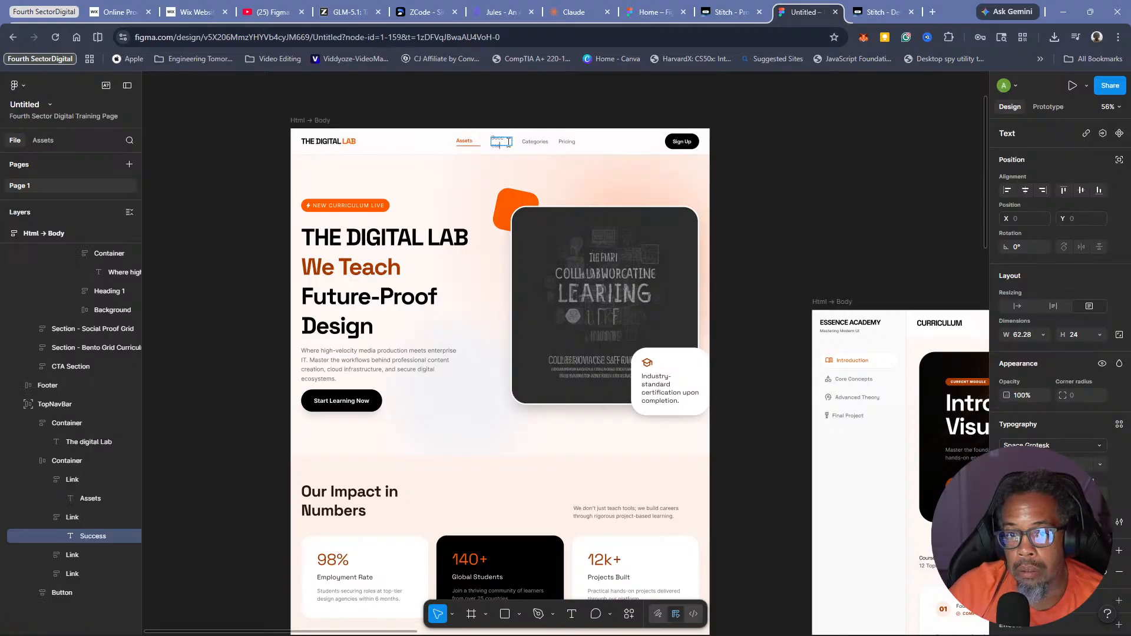
key("ctrl+a")
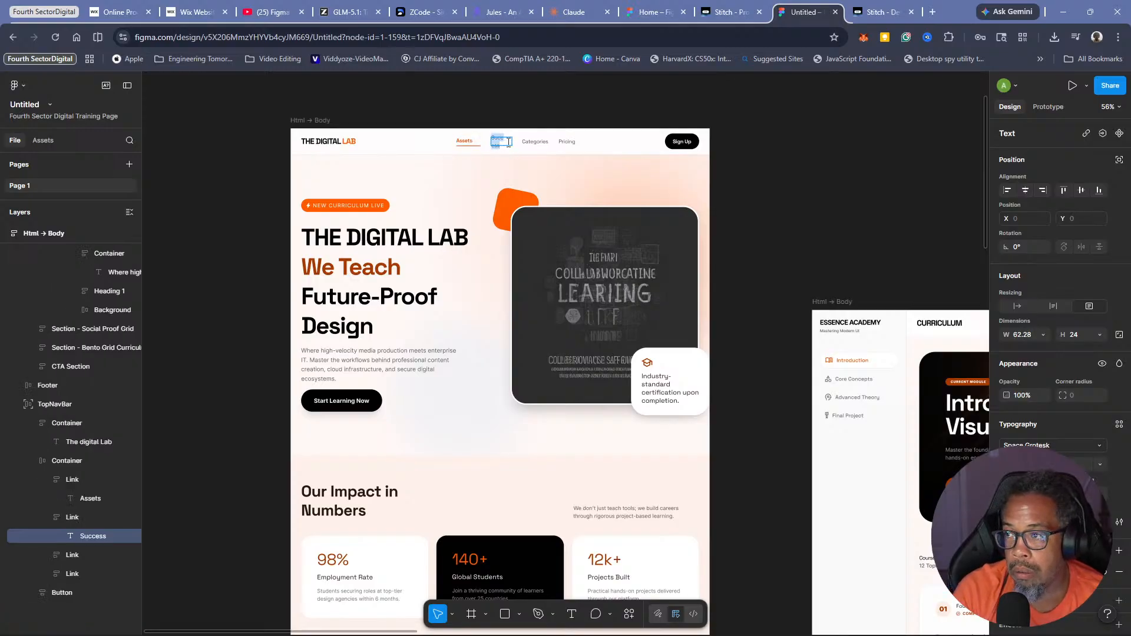
type("Out")
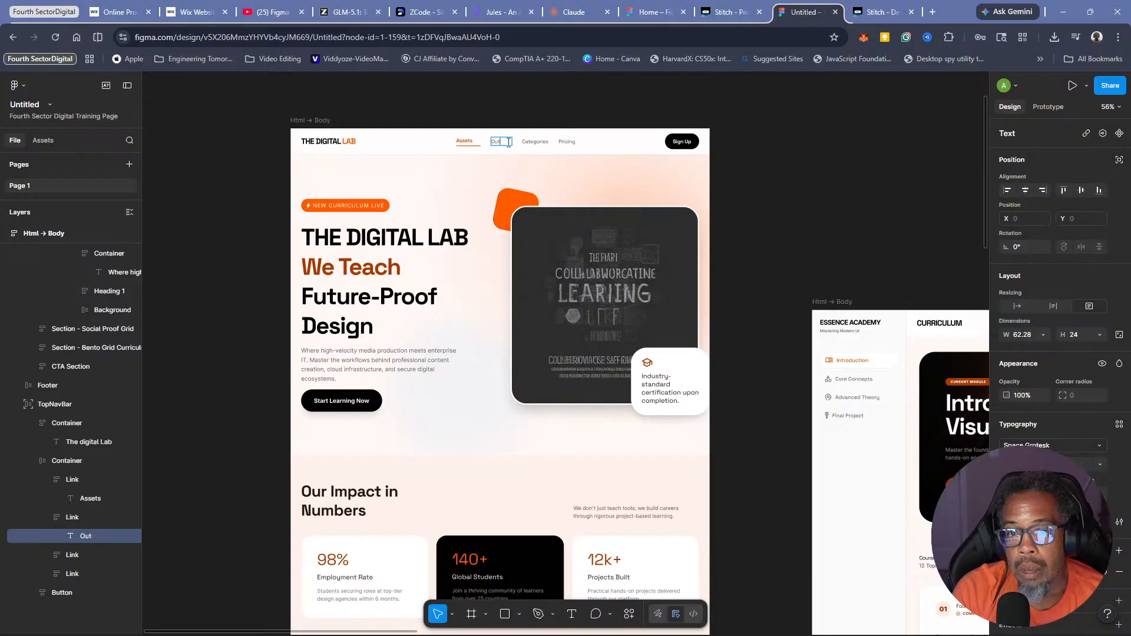
type("comes")
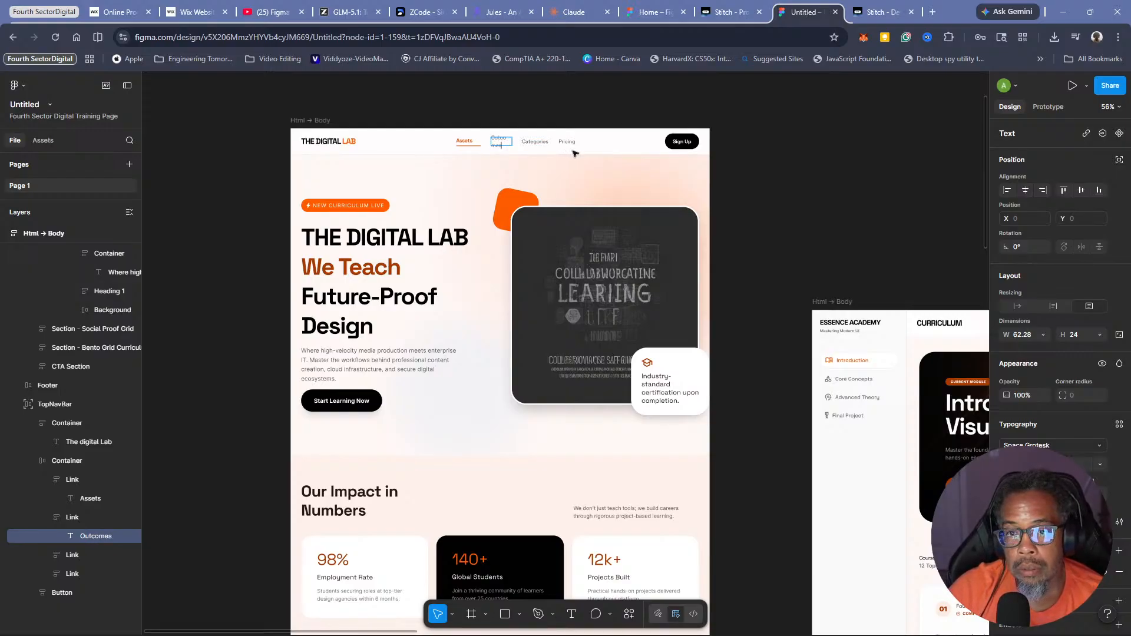
left_click(544, 144)
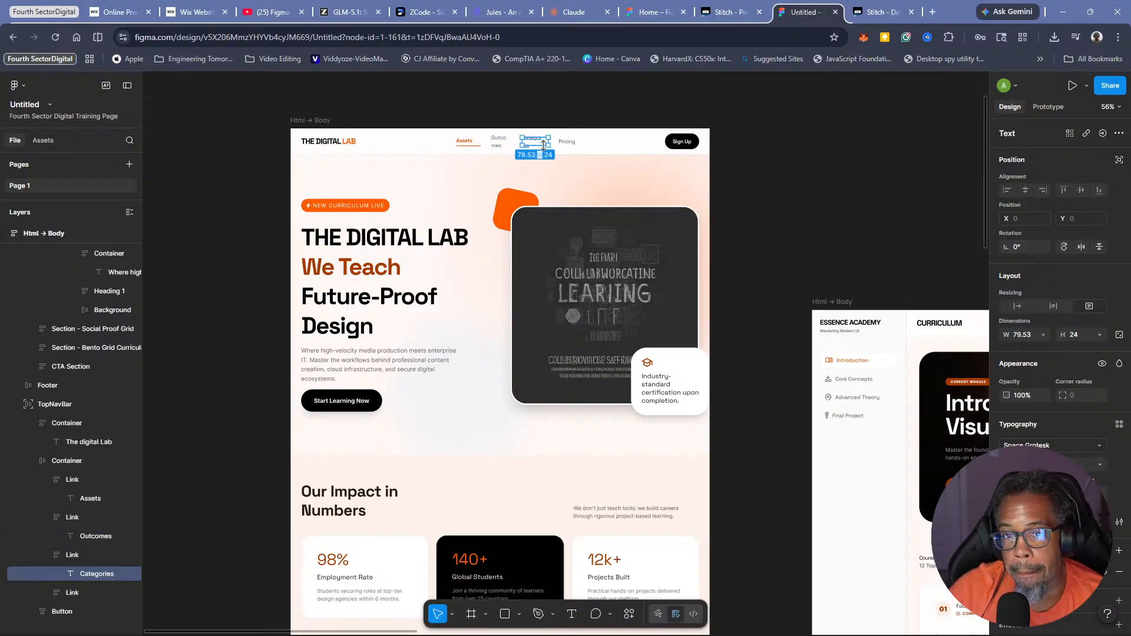
left_click(494, 143)
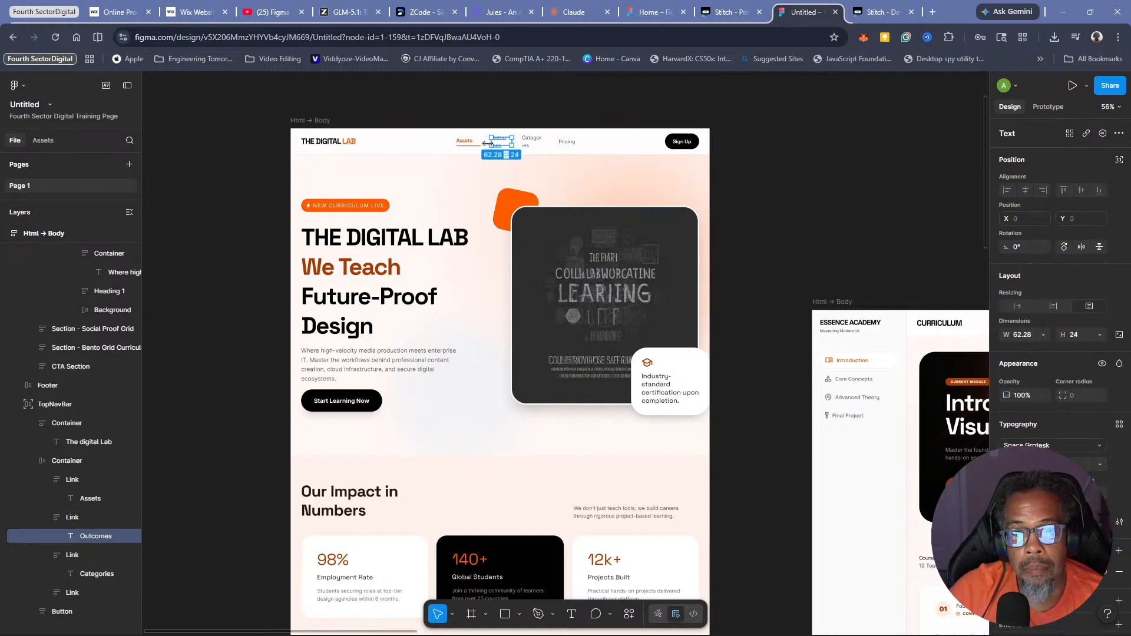
left_click_drag(487, 143, 482, 143)
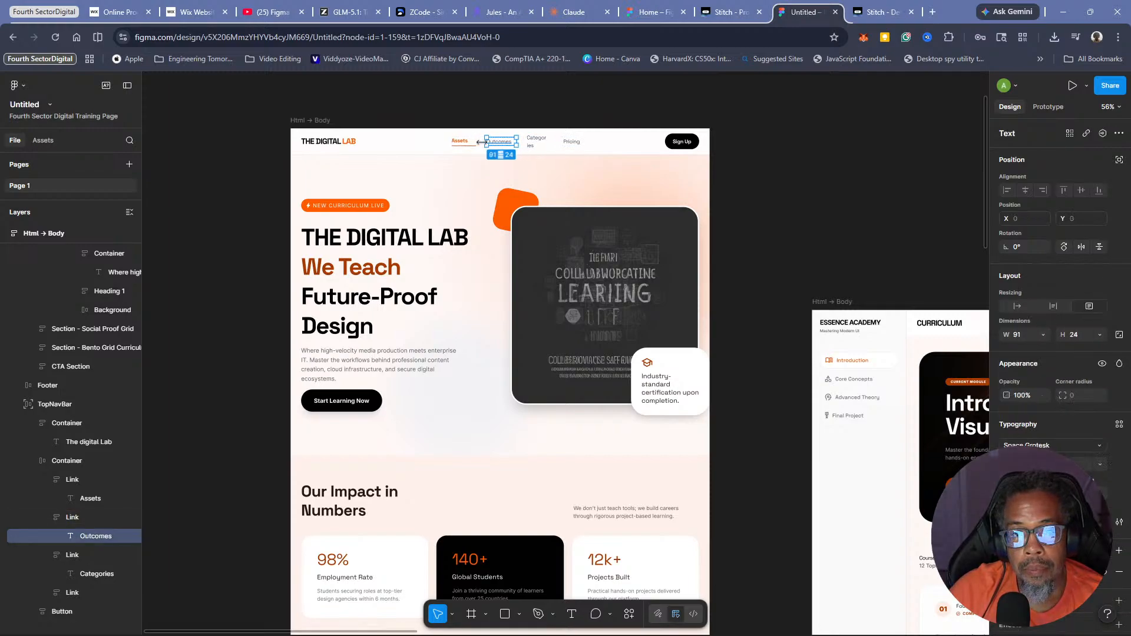
Replace the Categories link text in the home screen's navigation bar with "Modules"
double_click(532, 145)
double_click(531, 145)
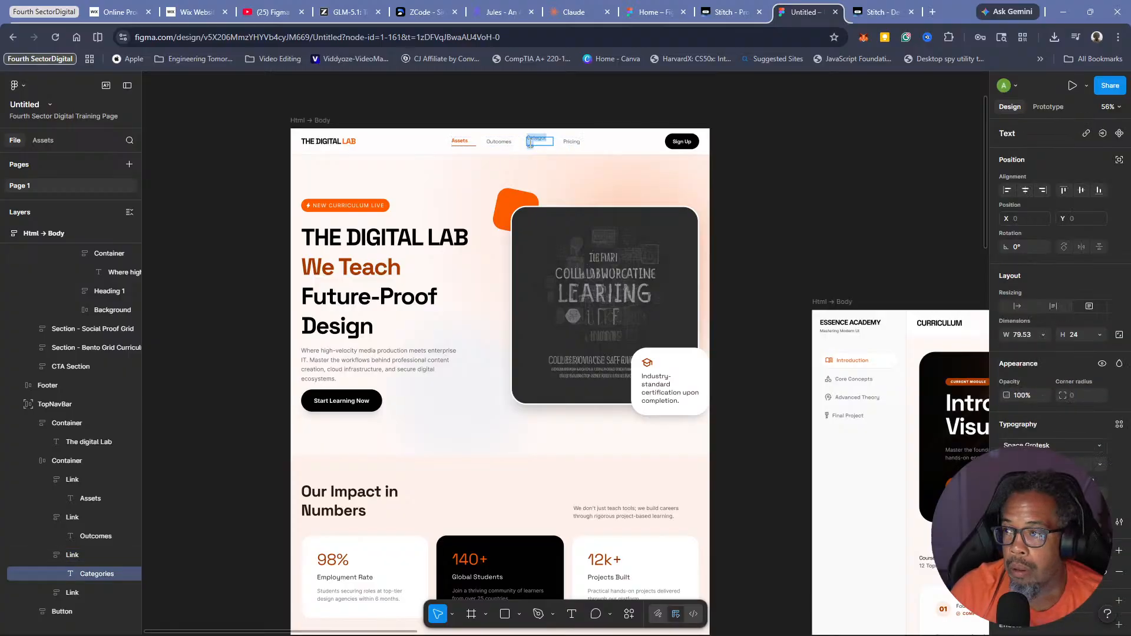
type("Modules")
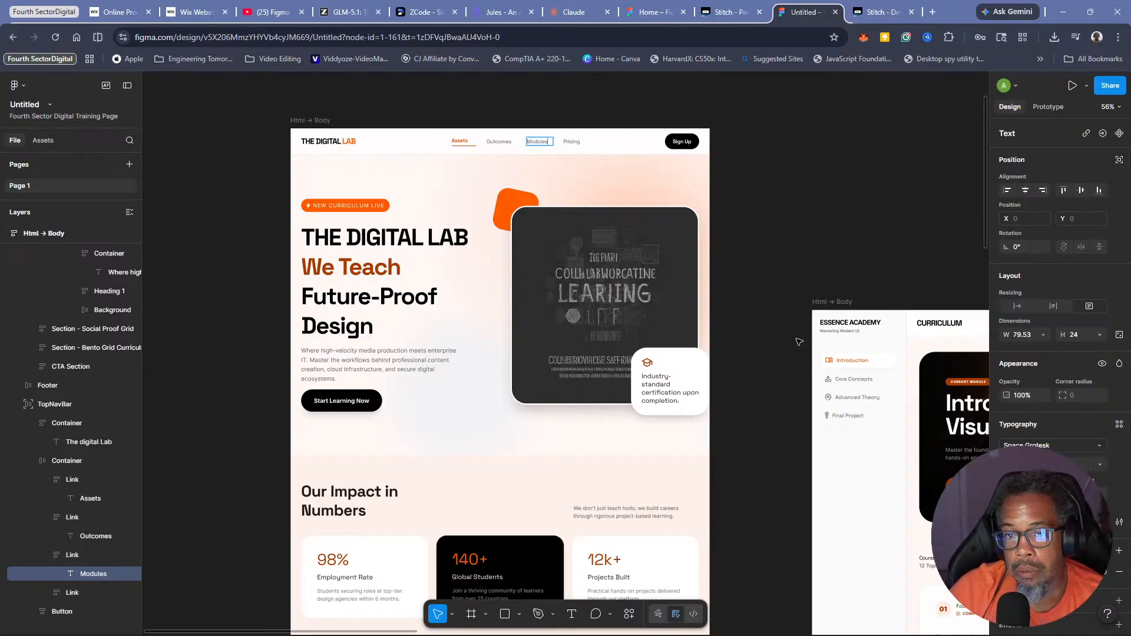
Change the Pricing link in the home screen's navigation bar to read "Enroll"
left_click(570, 143)
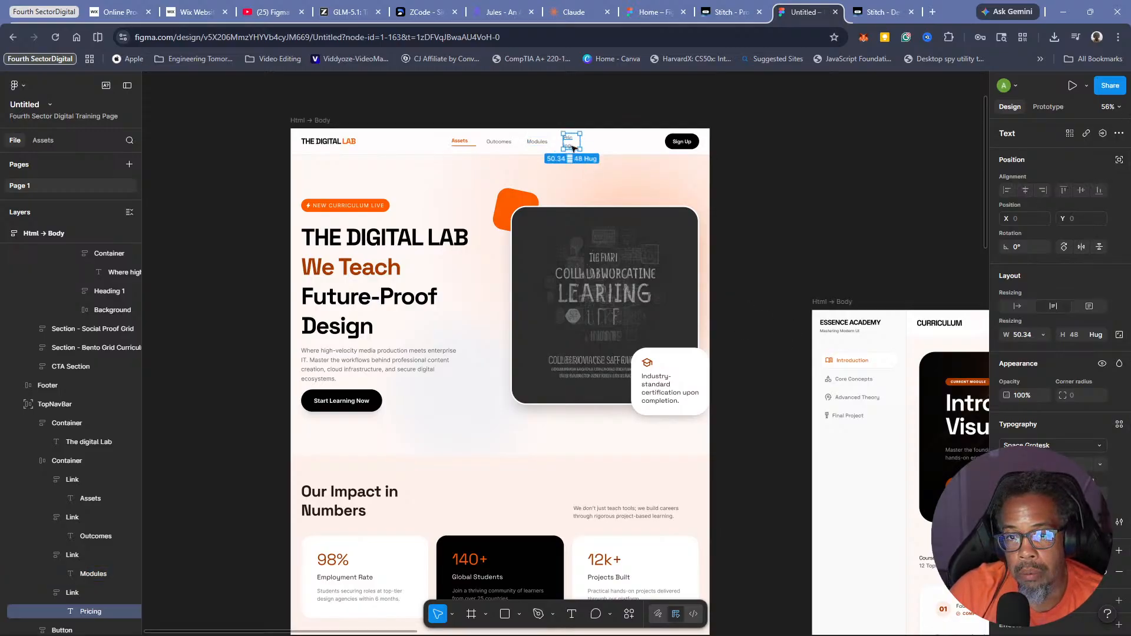
double_click(572, 148)
type("En")
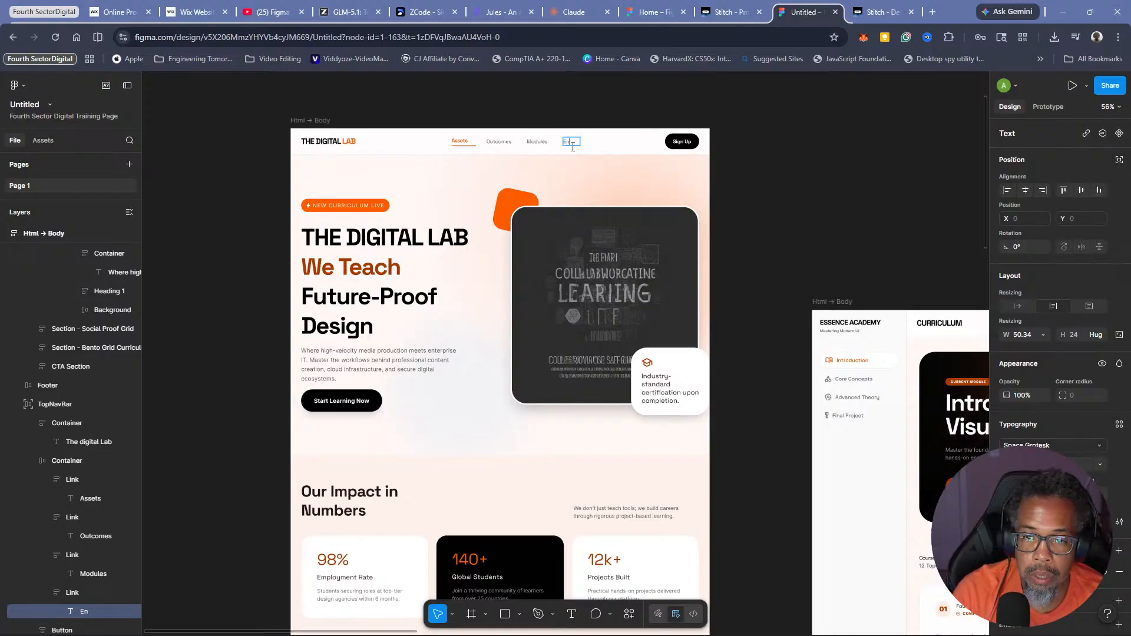
type("roll")
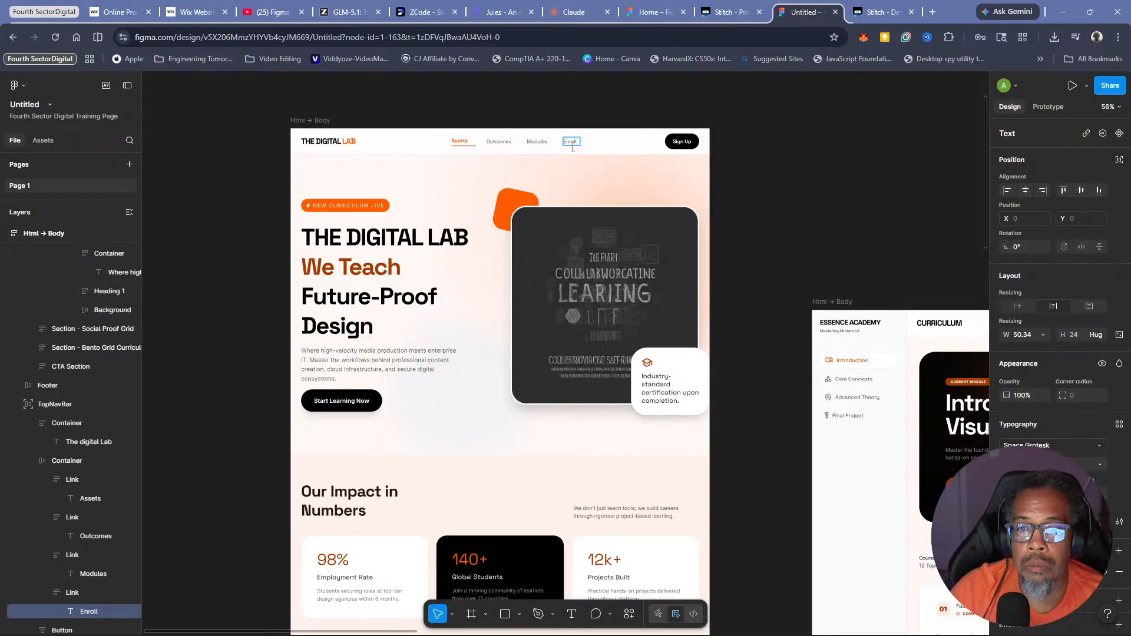
left_click(604, 113)
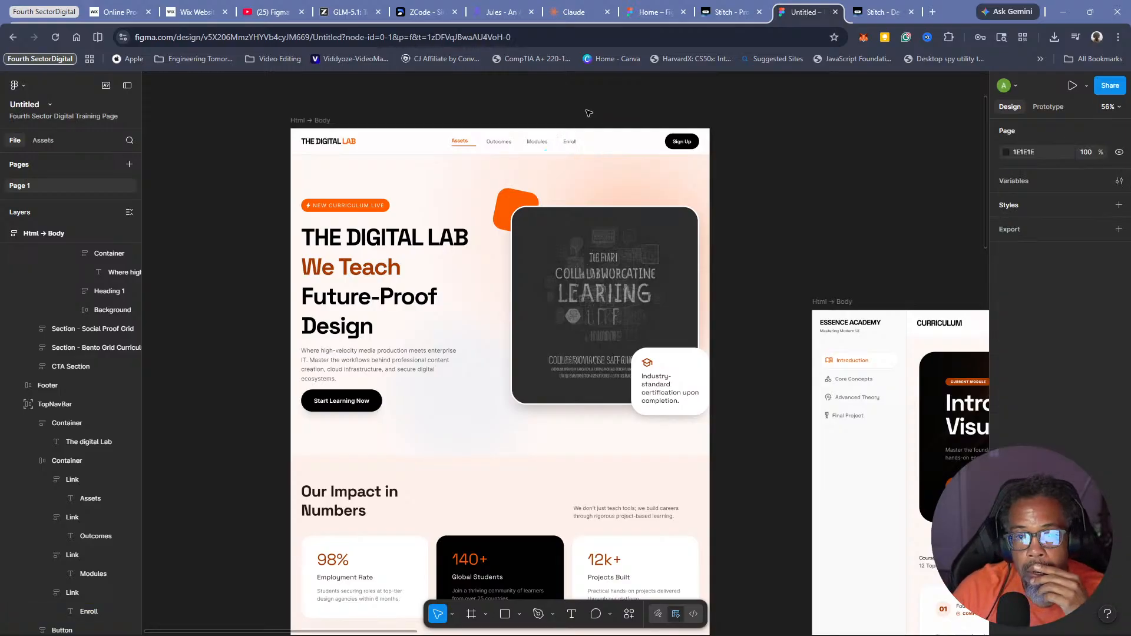
Try to delete the orange underline beneath the Assets link, undoing each deletion that removes more than the underline
double_click(469, 146)
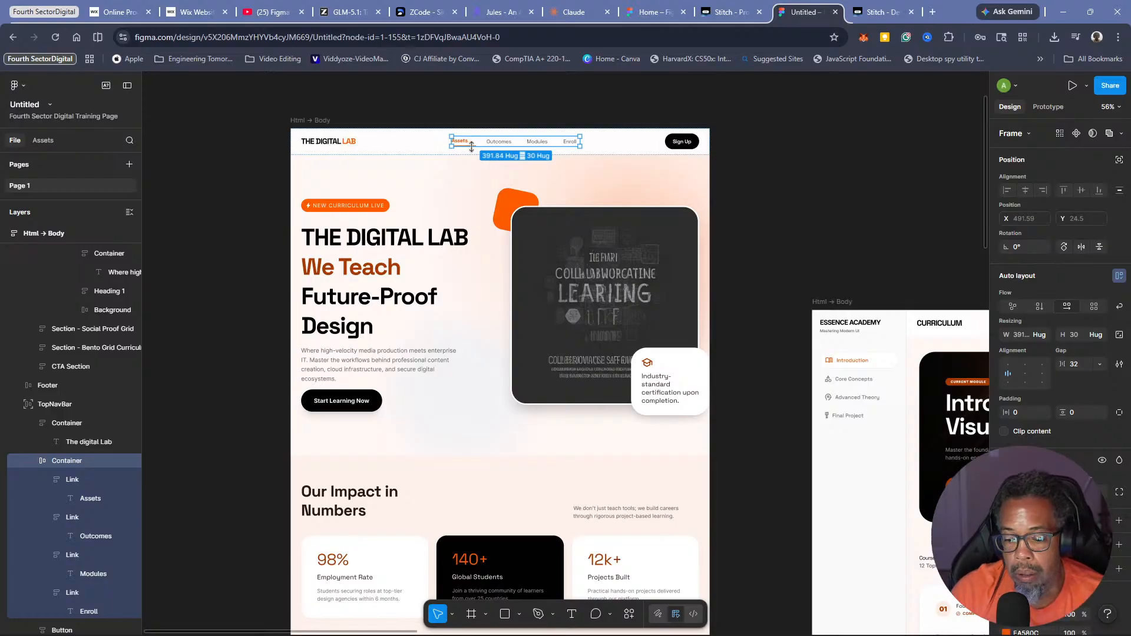
key("Delete")
key("ctrl+z")
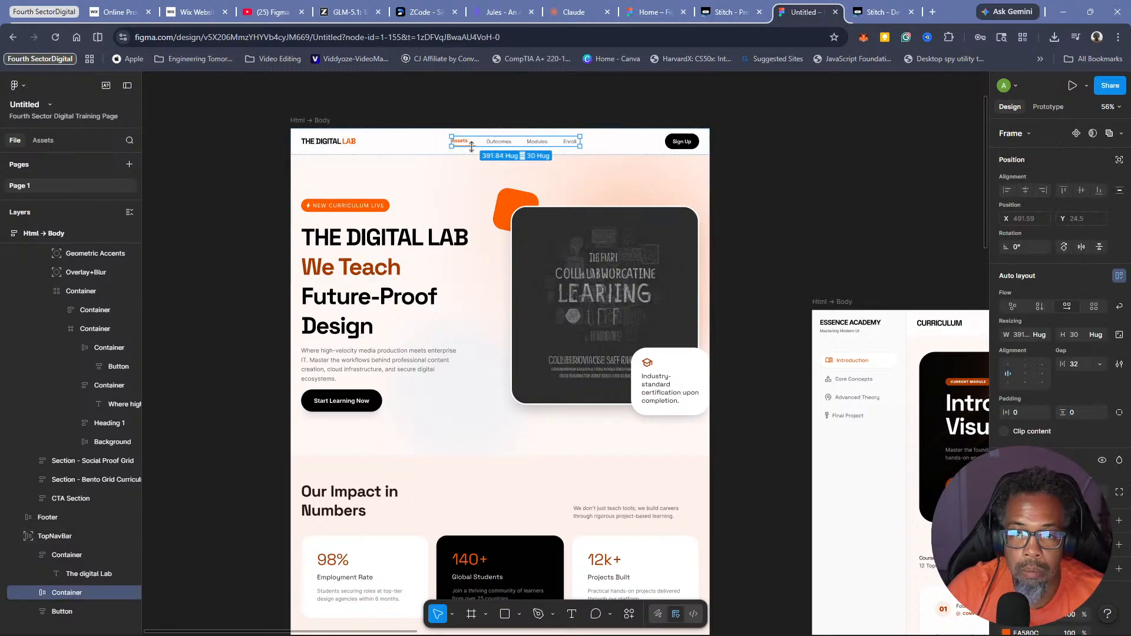
left_click(465, 145)
scroll(465, 145, "up", 10)
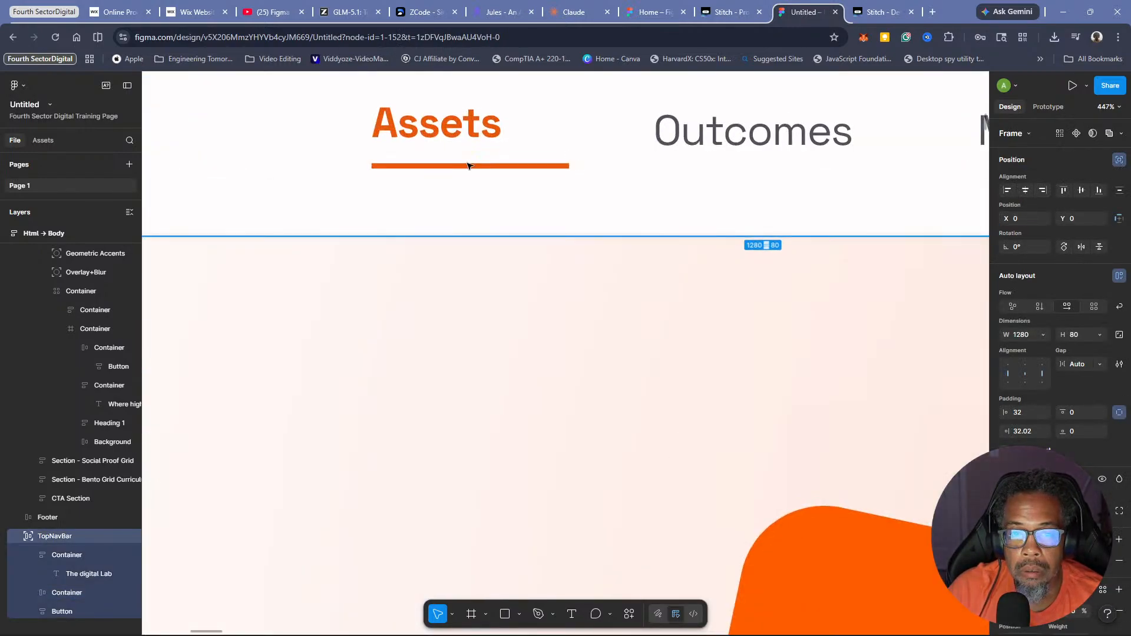
left_click(469, 169)
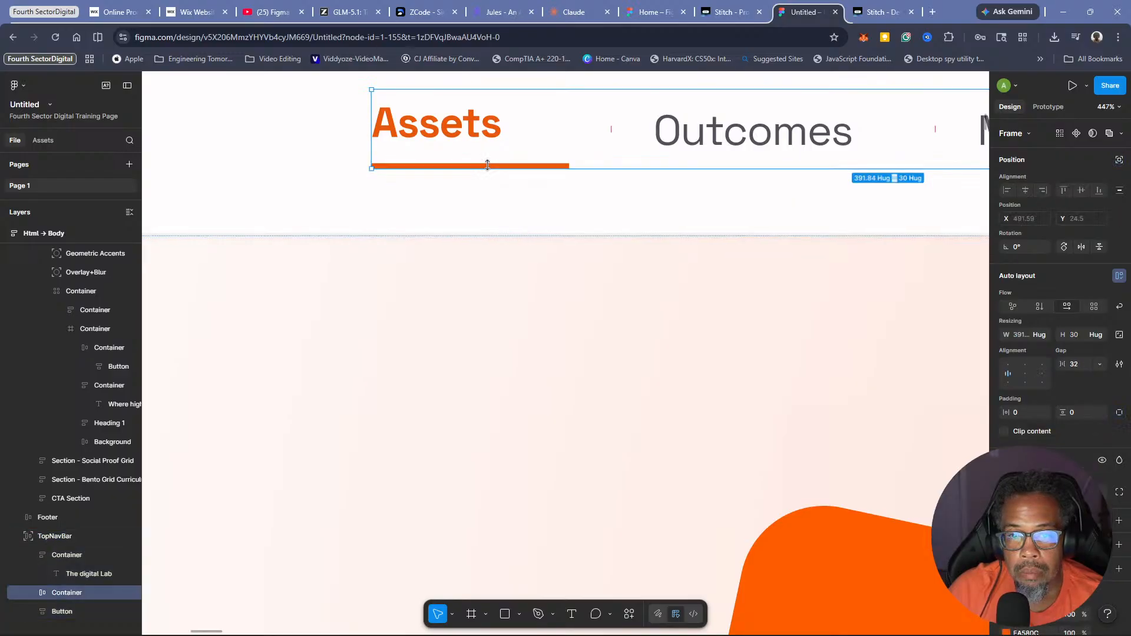
left_click(487, 165)
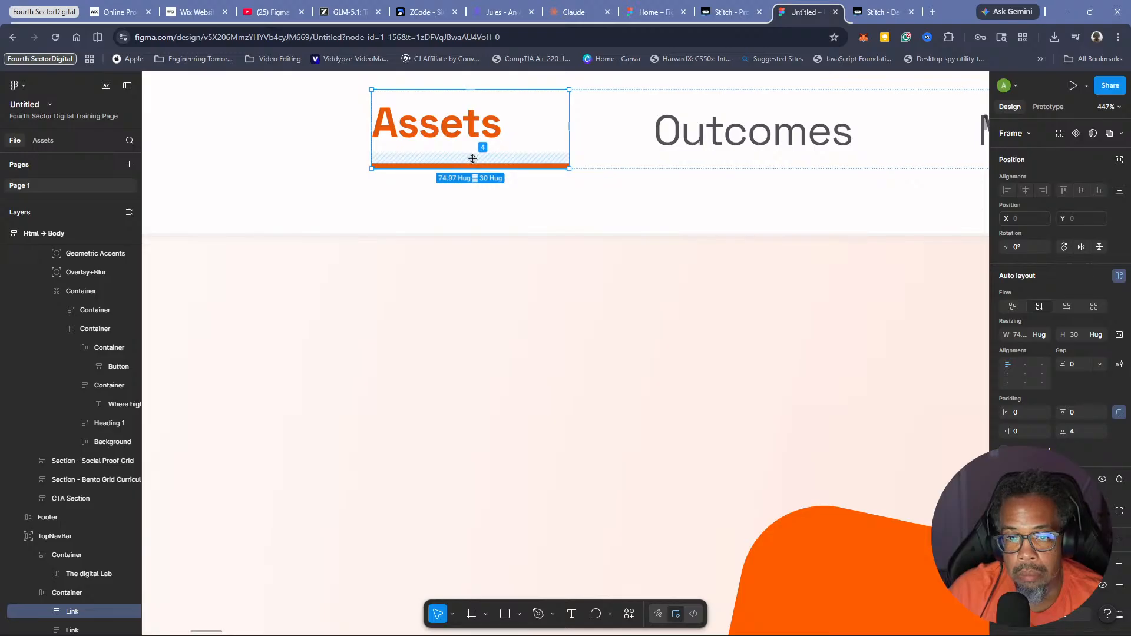
left_click(472, 159)
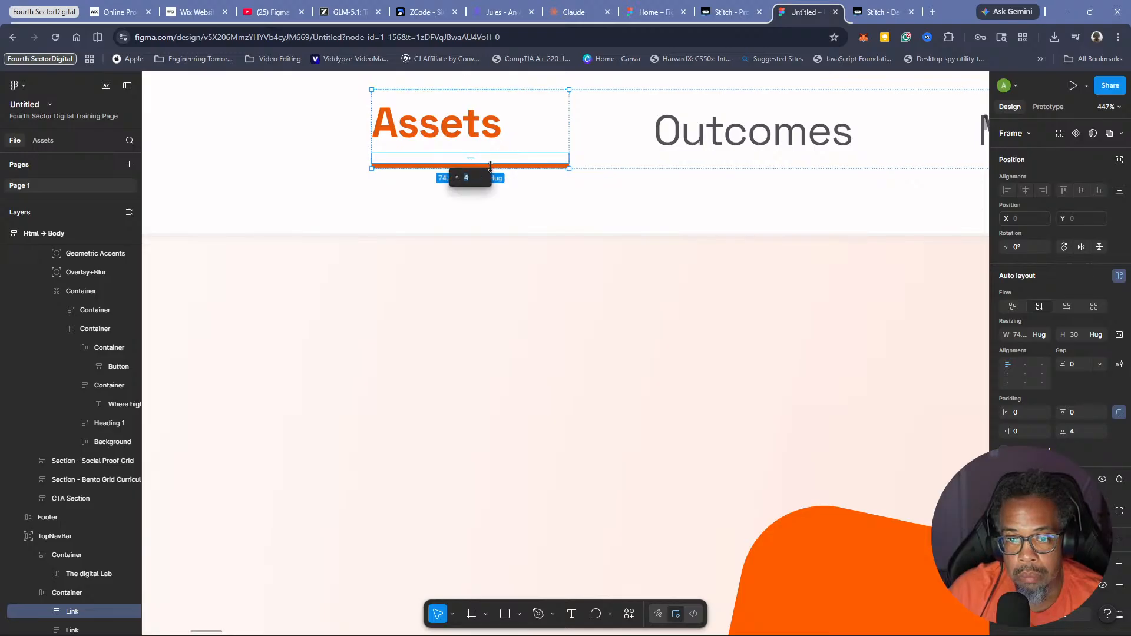
key("Escape")
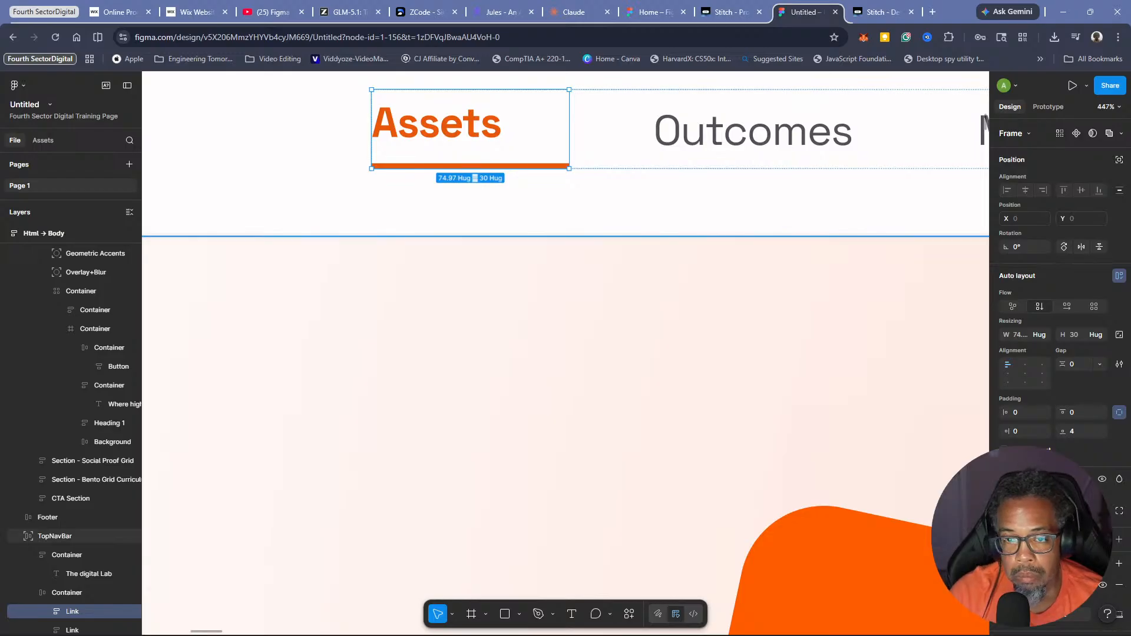
key("Delete")
key("ctrl+z")
Examine the Assets link frame's padding, fill and stroke settings for the source of its underline
left_click(1119, 412)
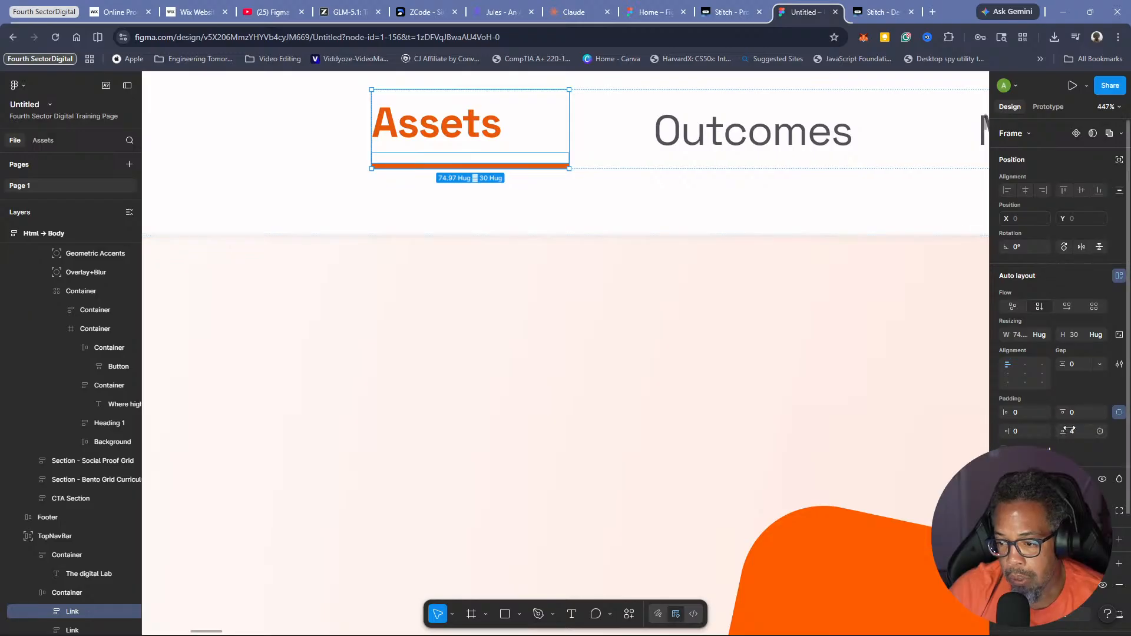
scroll(1067, 429, "down", 3)
scroll(1067, 429, "up", 3)
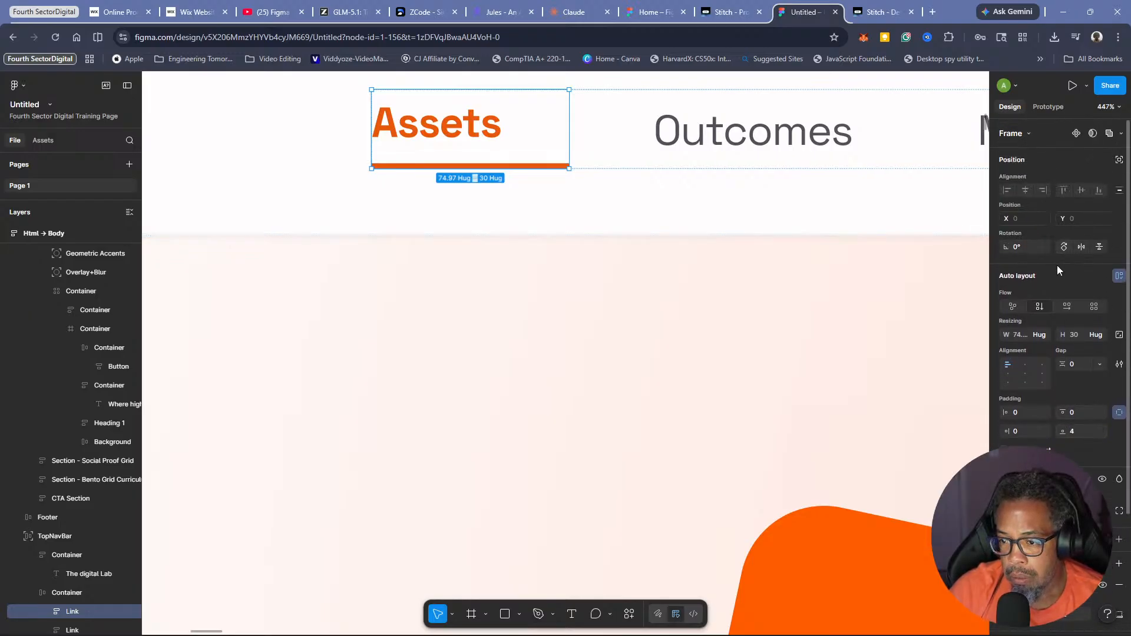
scroll(1059, 270, "down", 2)
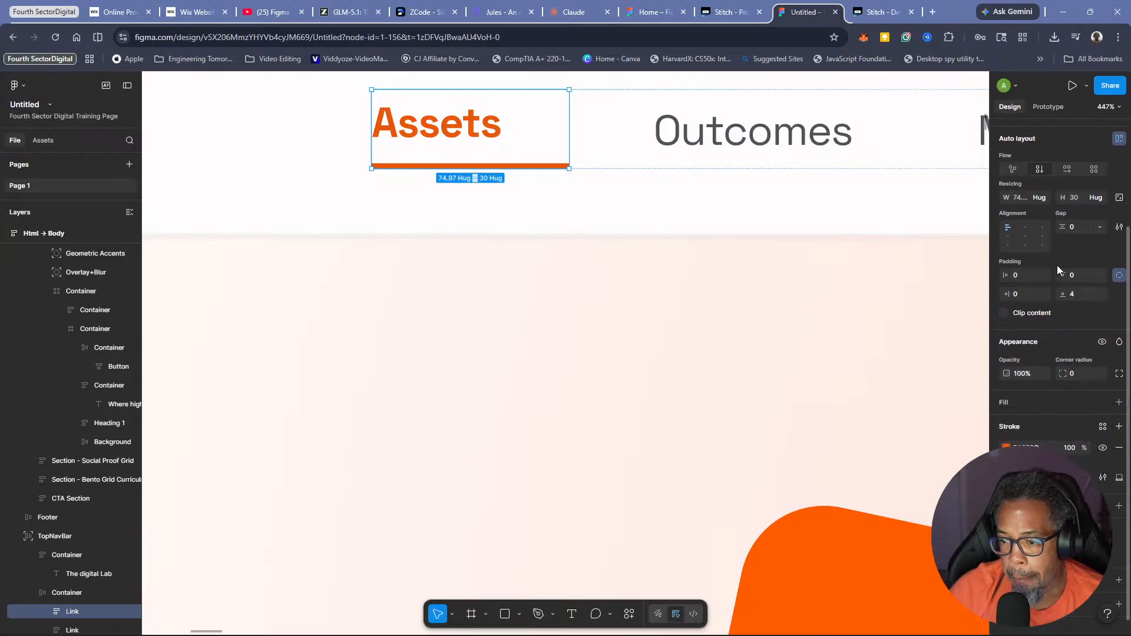
scroll(1058, 268, "down", 1)
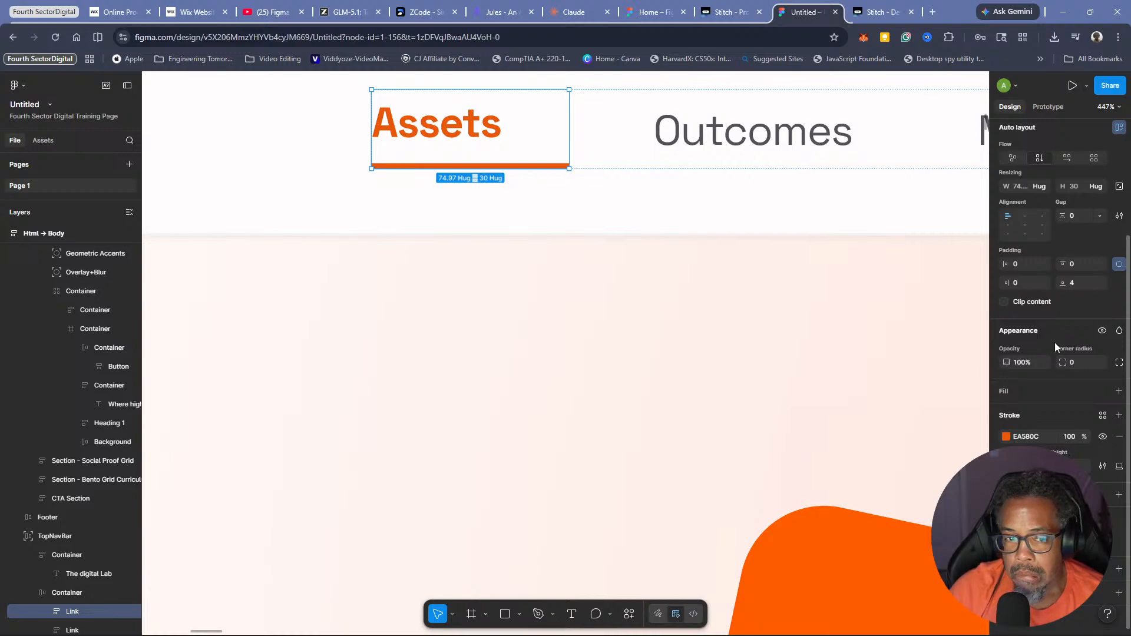
scroll(1054, 344, "up", 4)
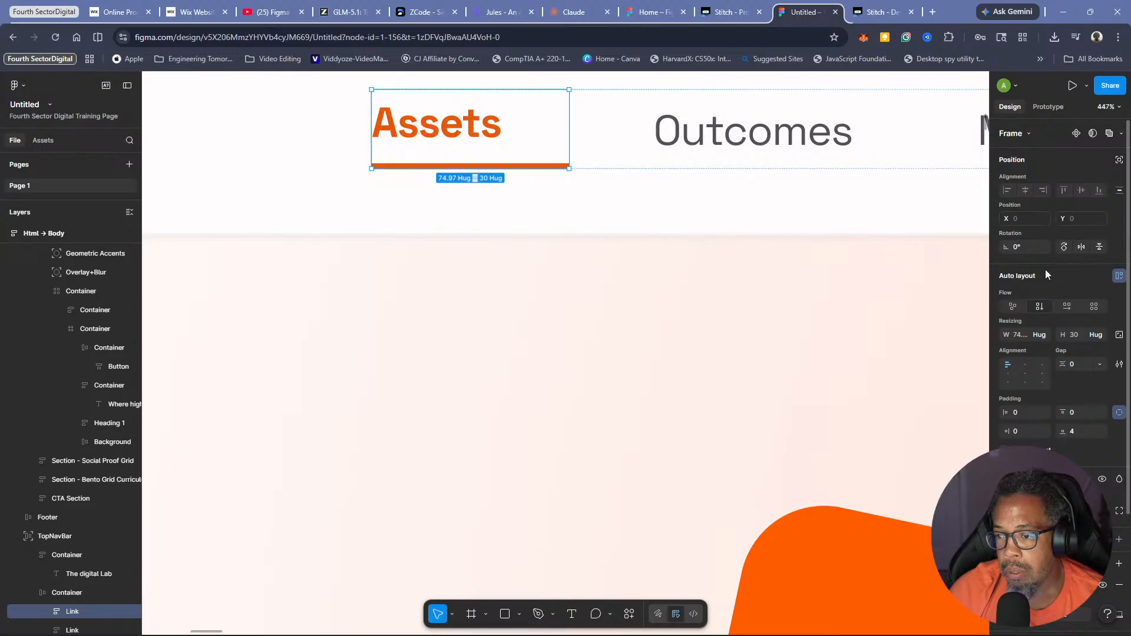
scroll(1046, 272, "down", 3)
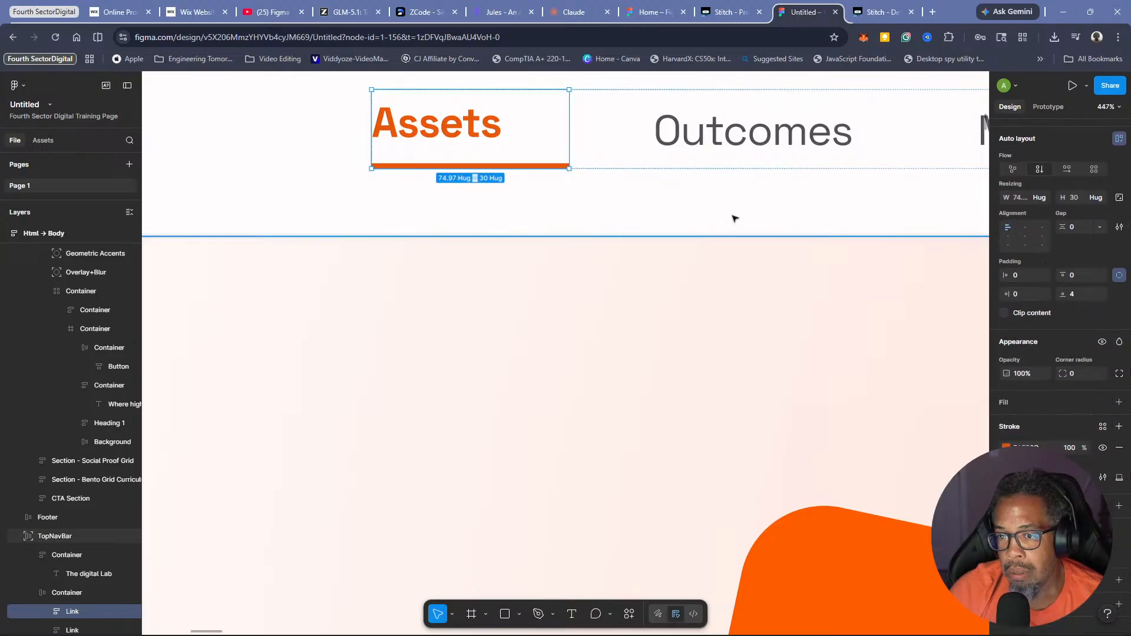
scroll(734, 217, "down", 3)
scroll(736, 220, "down", 3)
left_click(796, 121)
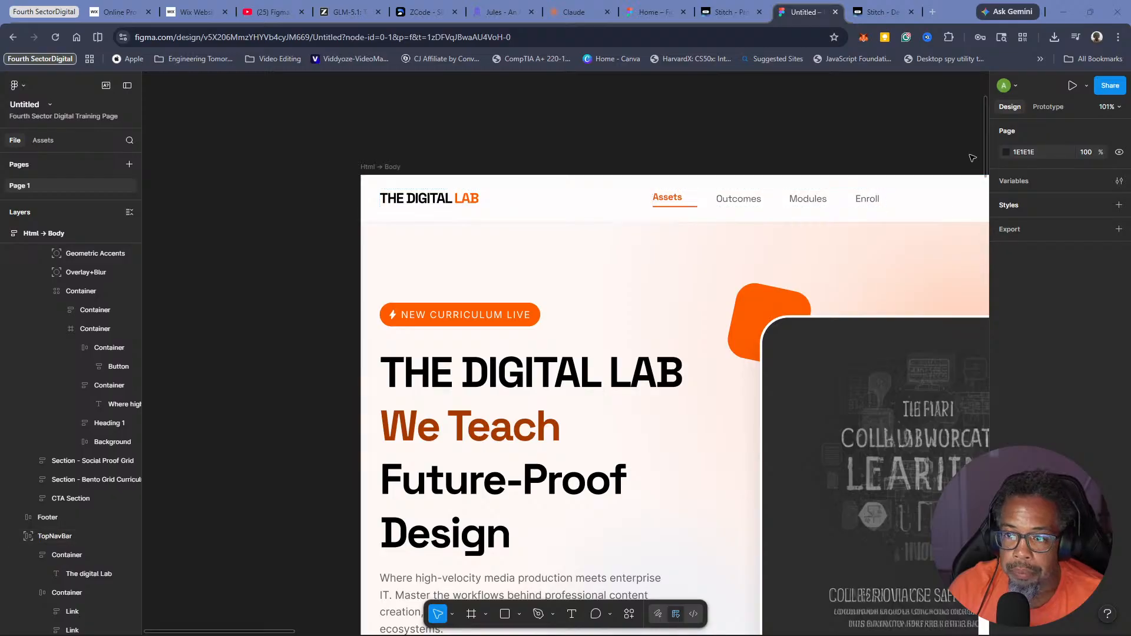
scroll(566, 136, "down", 3)
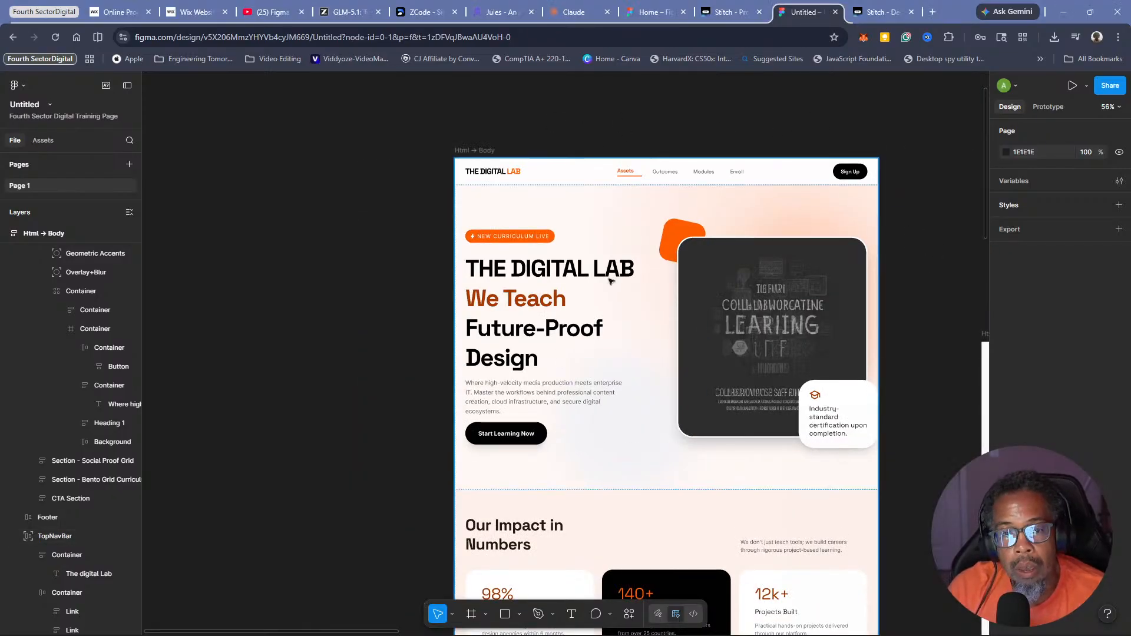
Try drawing a rectangle of about 227 × 44 on the empty canvas beside the home screen, then undo it
left_click(664, 176)
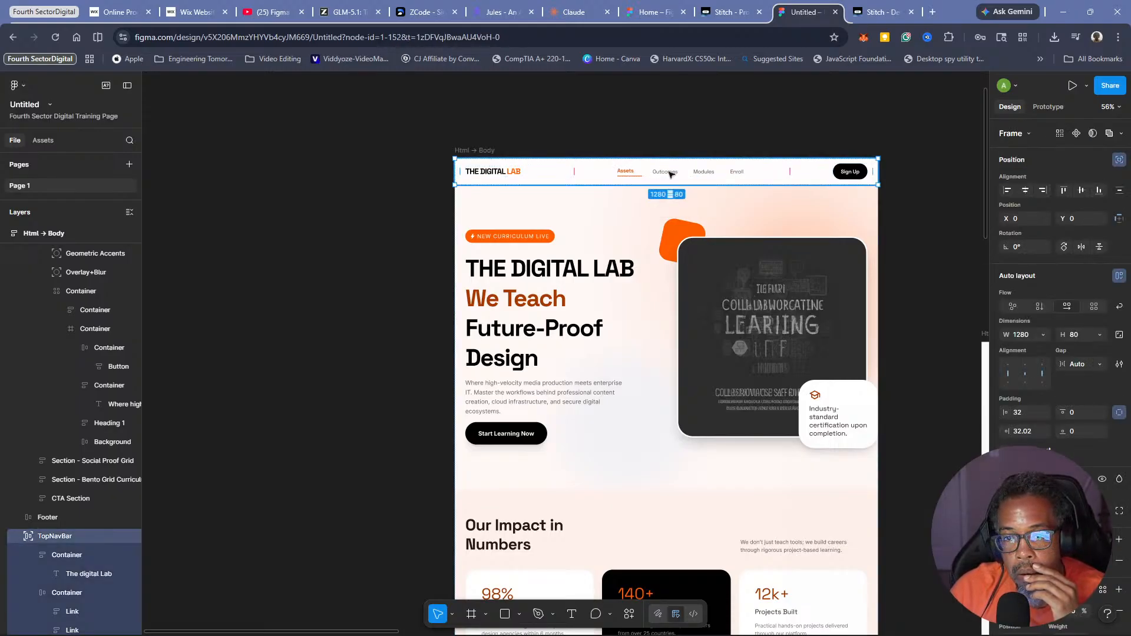
left_click(670, 175)
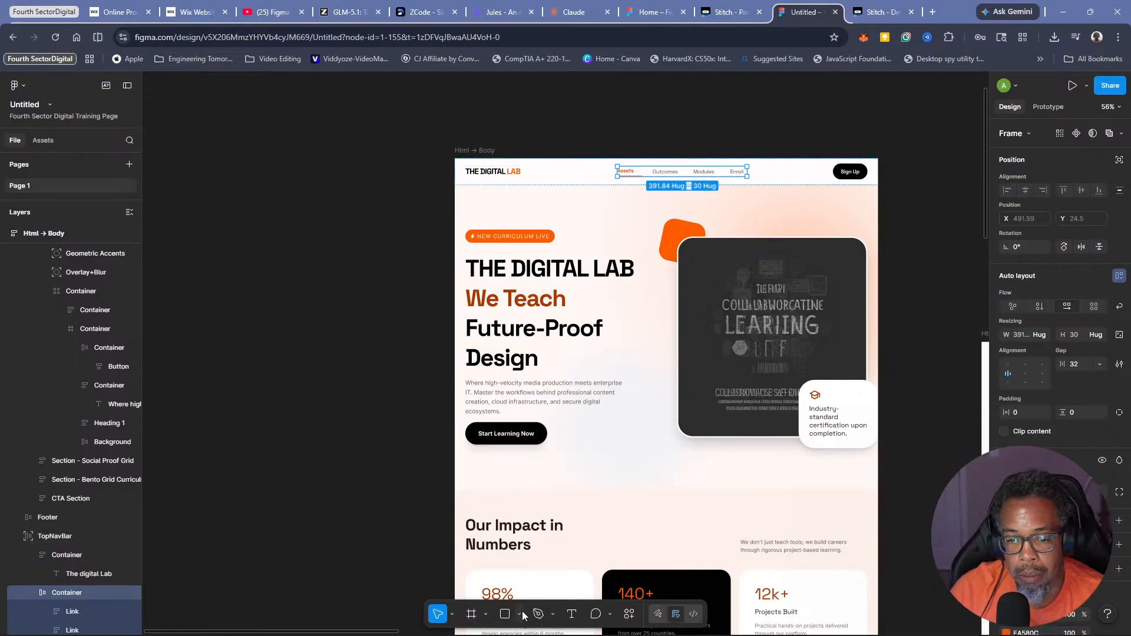
left_click(504, 614)
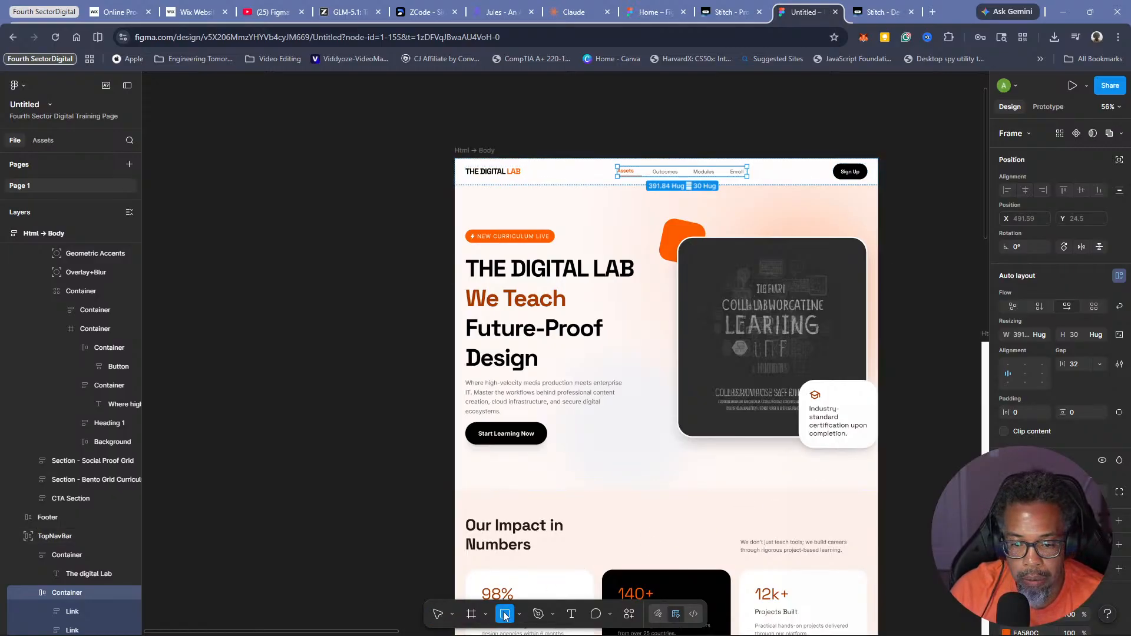
left_click_drag(399, 265, 325, 251)
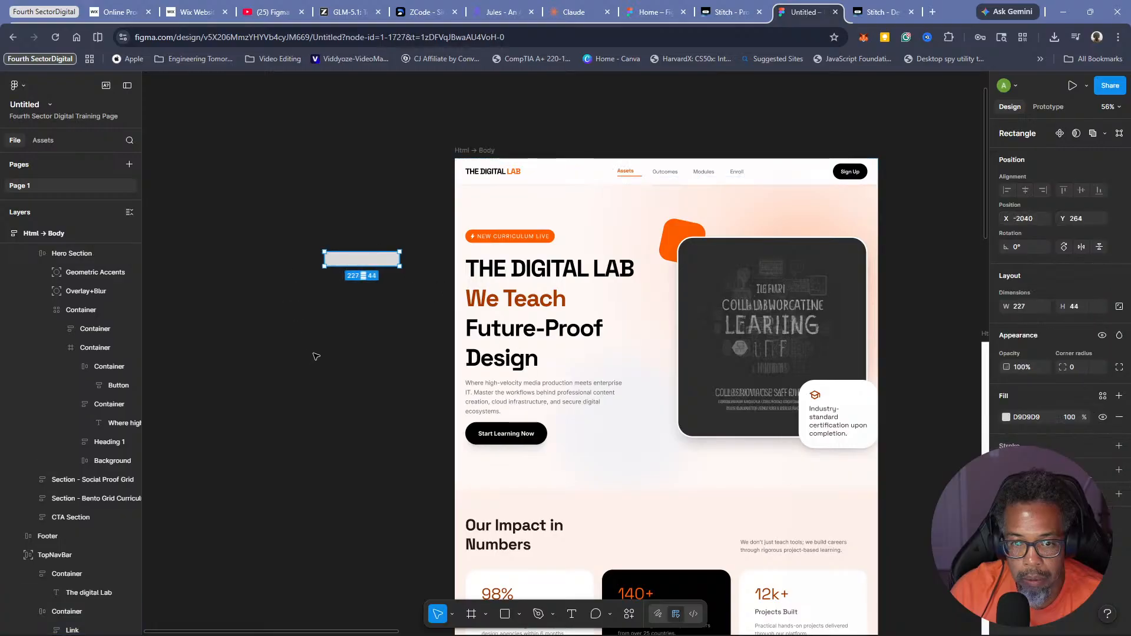
key("ctrl+z")
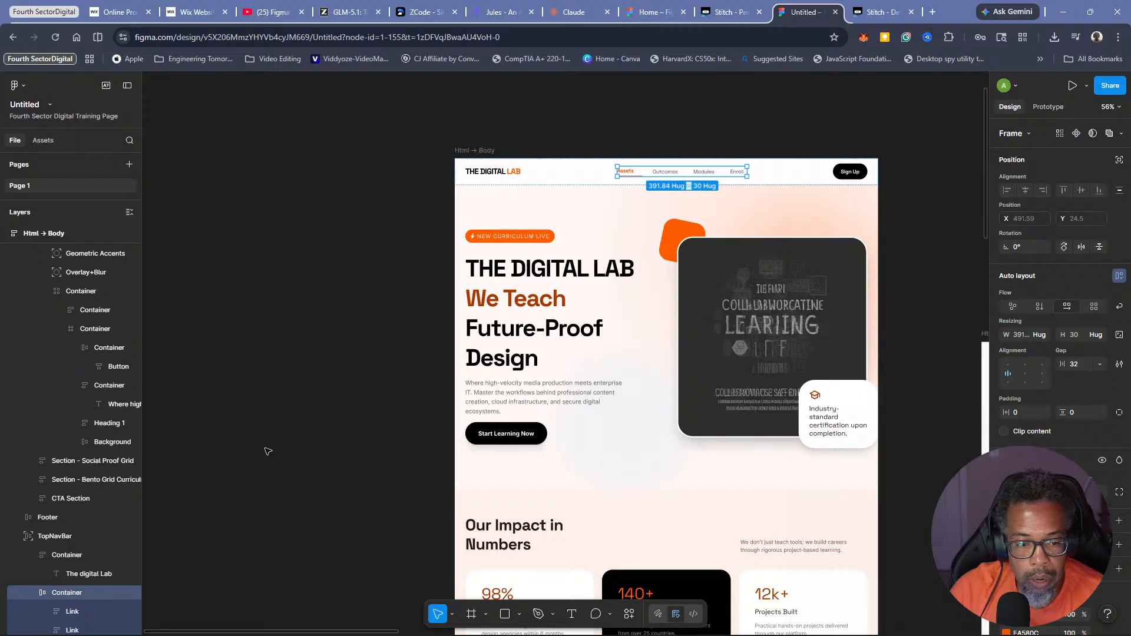
Delete the Introduction to Visual Systems screen's original navigation links and paste the home screen's link group in their place
left_click_drag(270, 633, 307, 632)
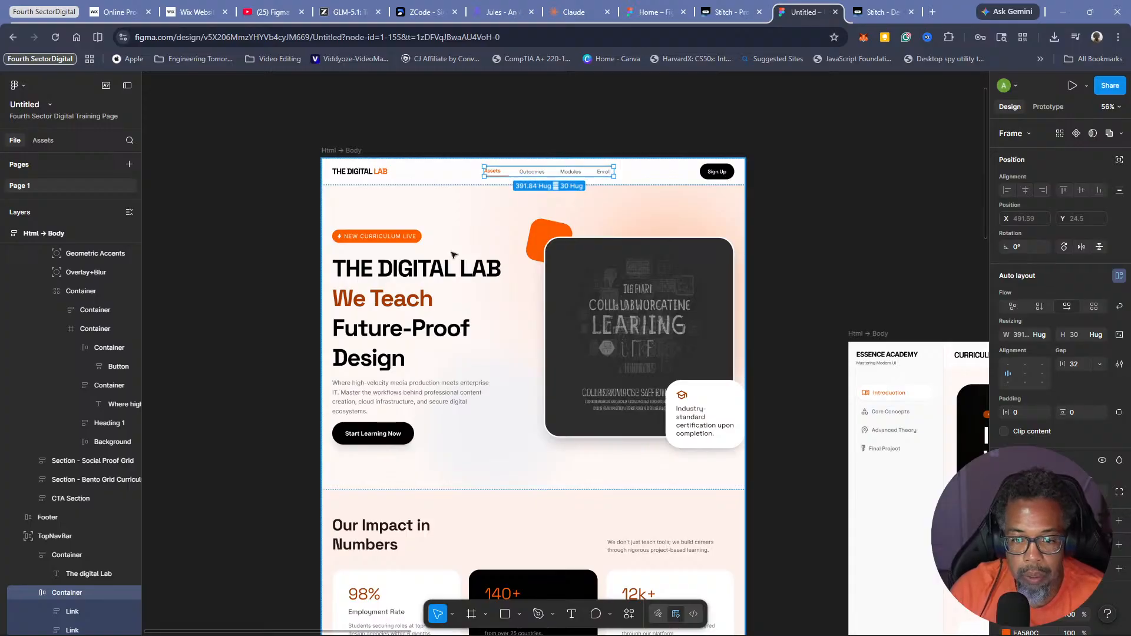
left_click_drag(359, 632, 639, 623)
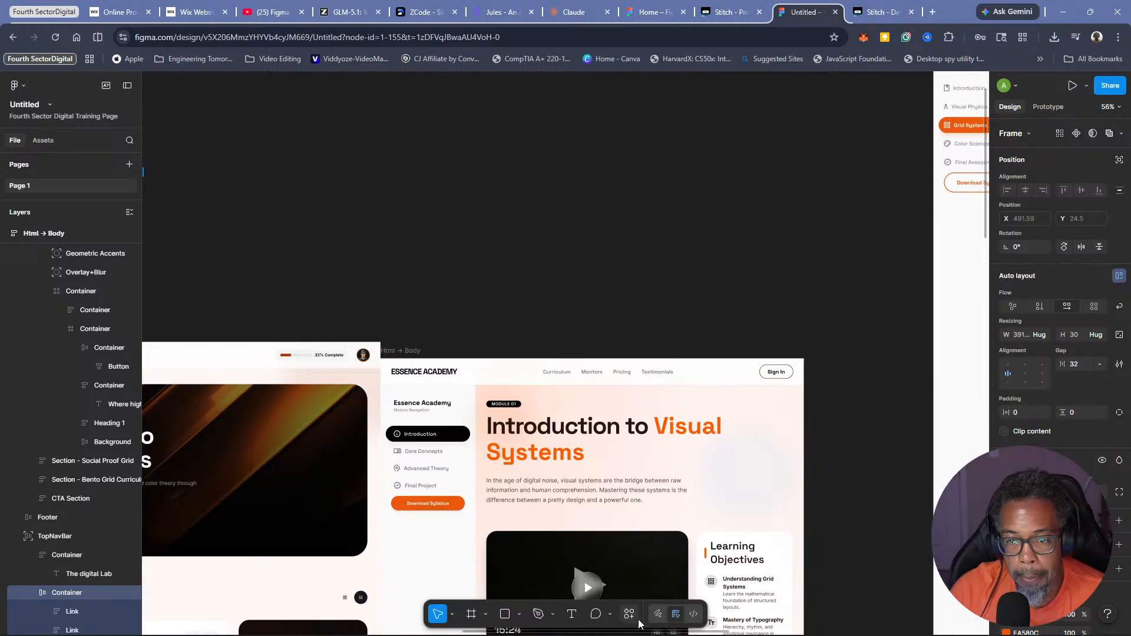
left_click(594, 373)
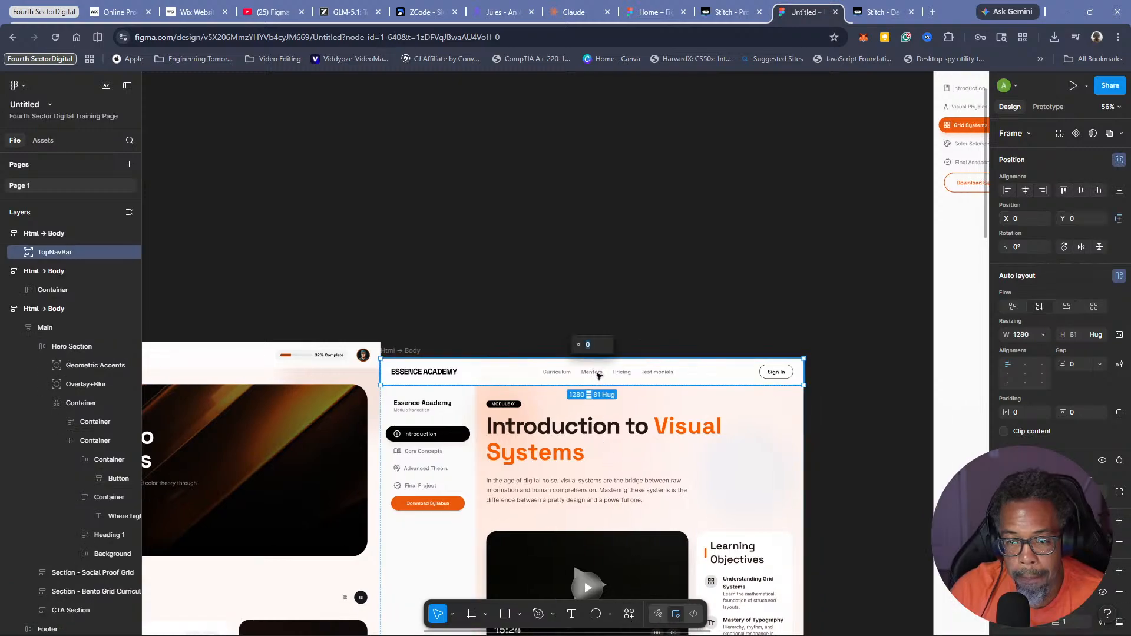
left_click(598, 375)
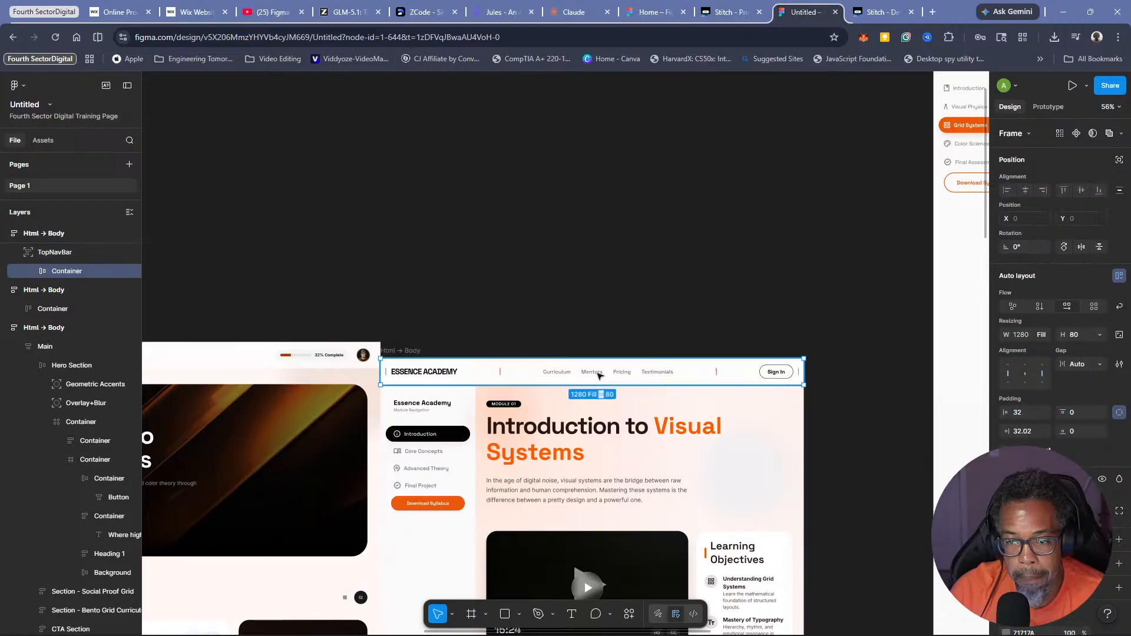
left_click(598, 375)
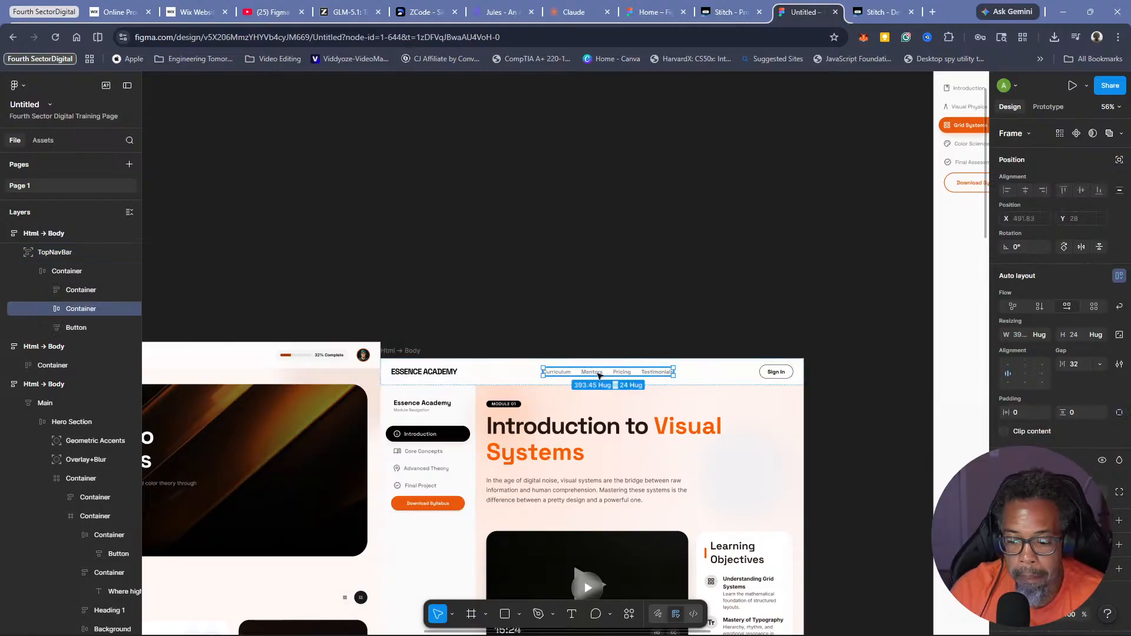
left_click(598, 376)
left_click(598, 375)
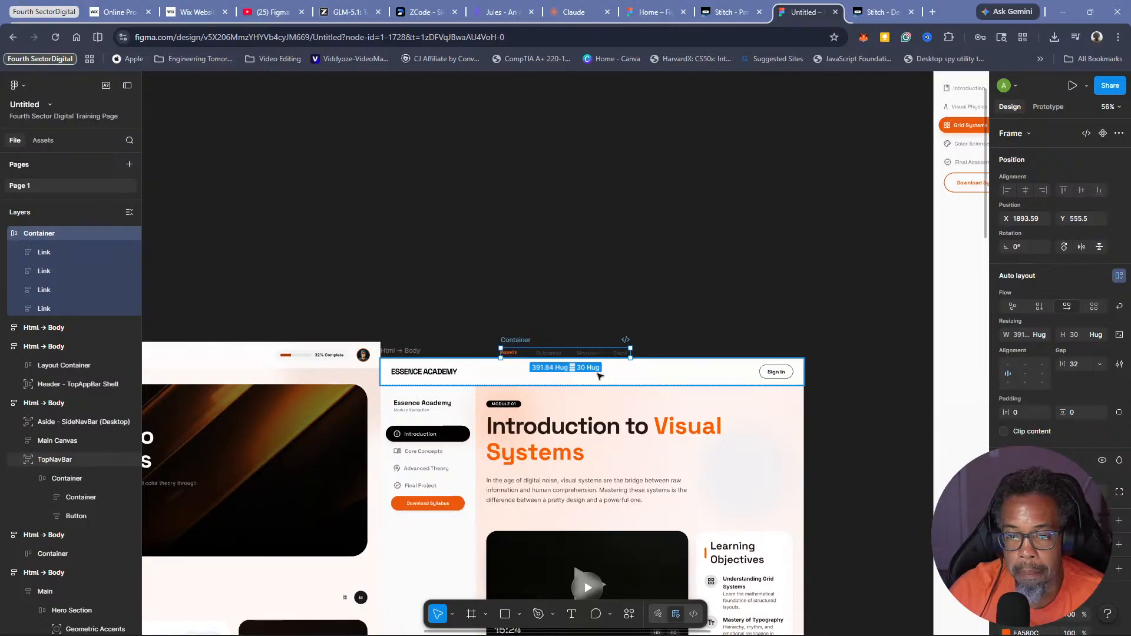
Try to move the pasted link group onto the Introduction to Visual Systems screen's navigation bar, then undo the move
left_click(589, 353)
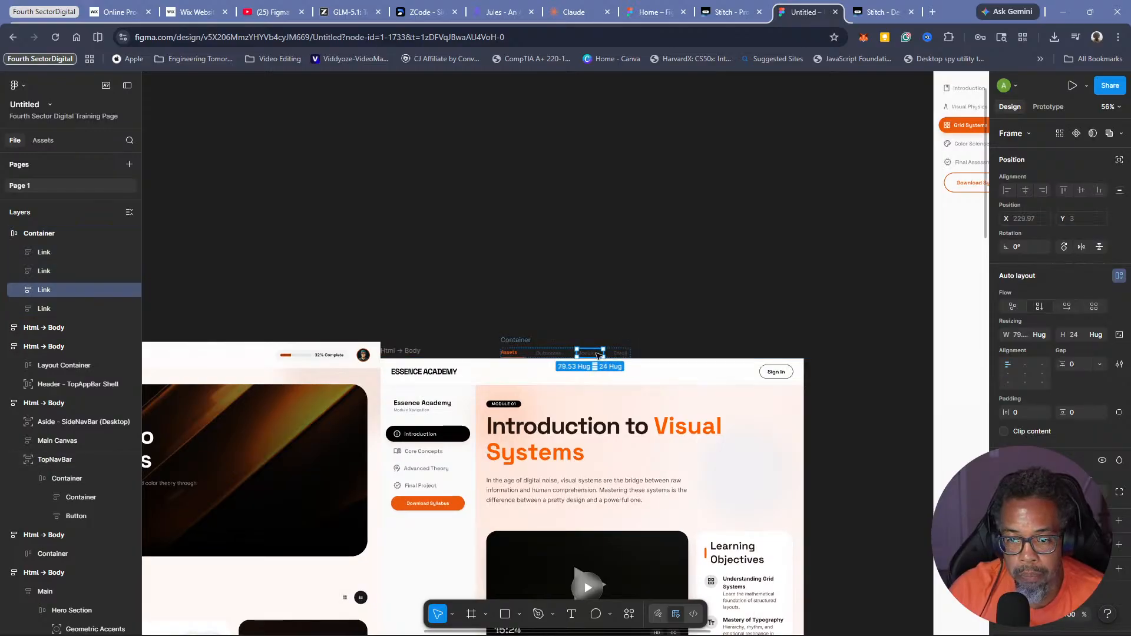
left_click(564, 353)
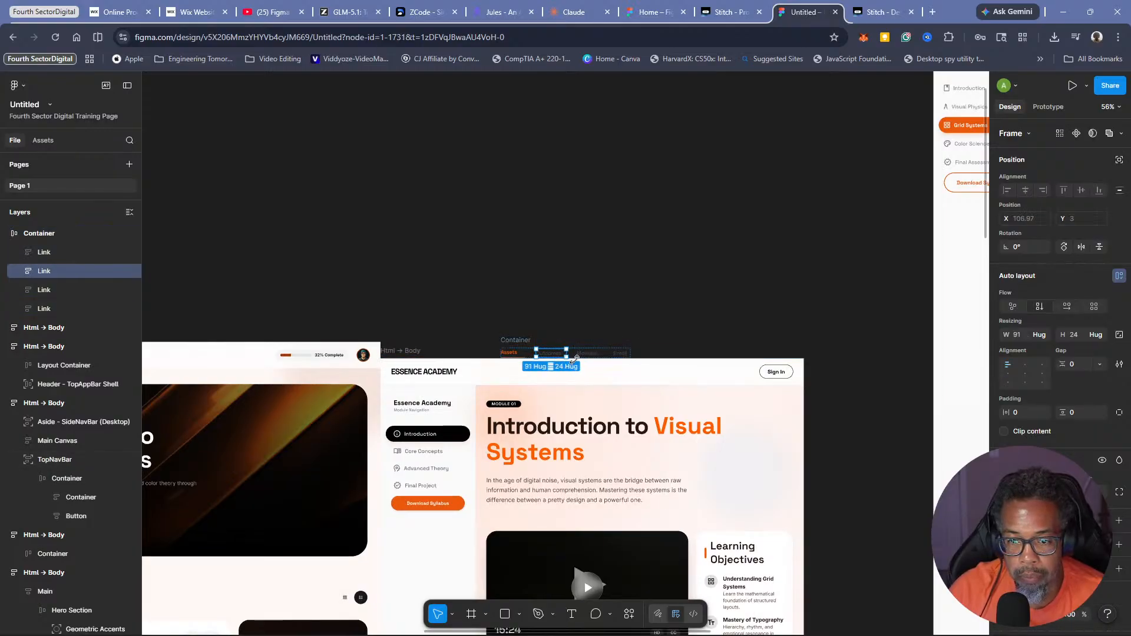
left_click(574, 370)
left_click(538, 353)
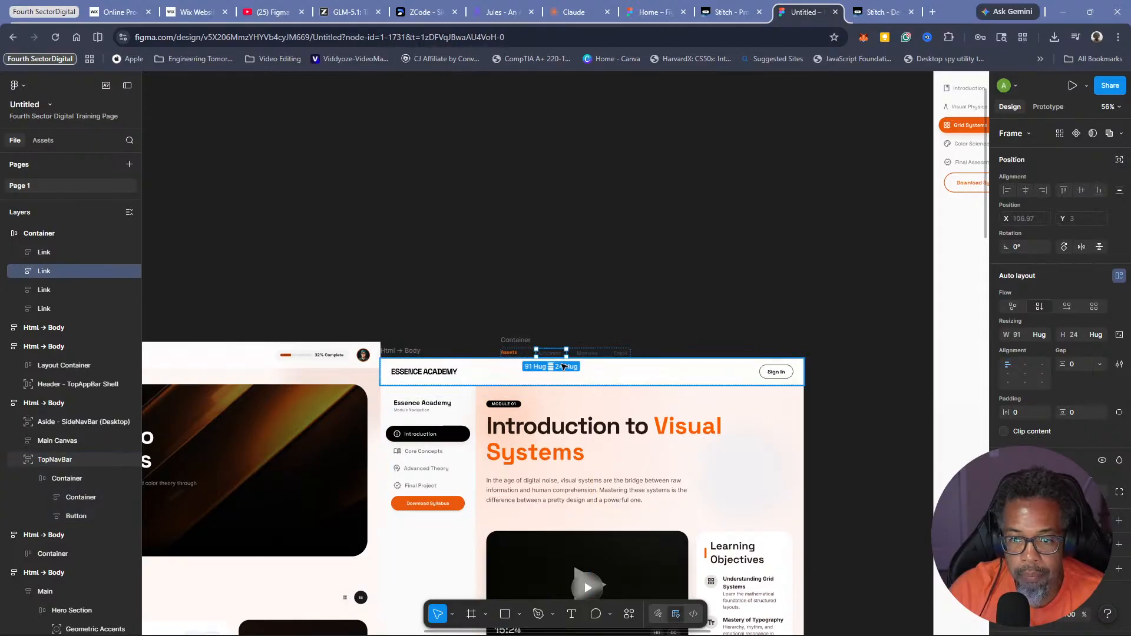
left_click_drag(525, 341, 580, 365)
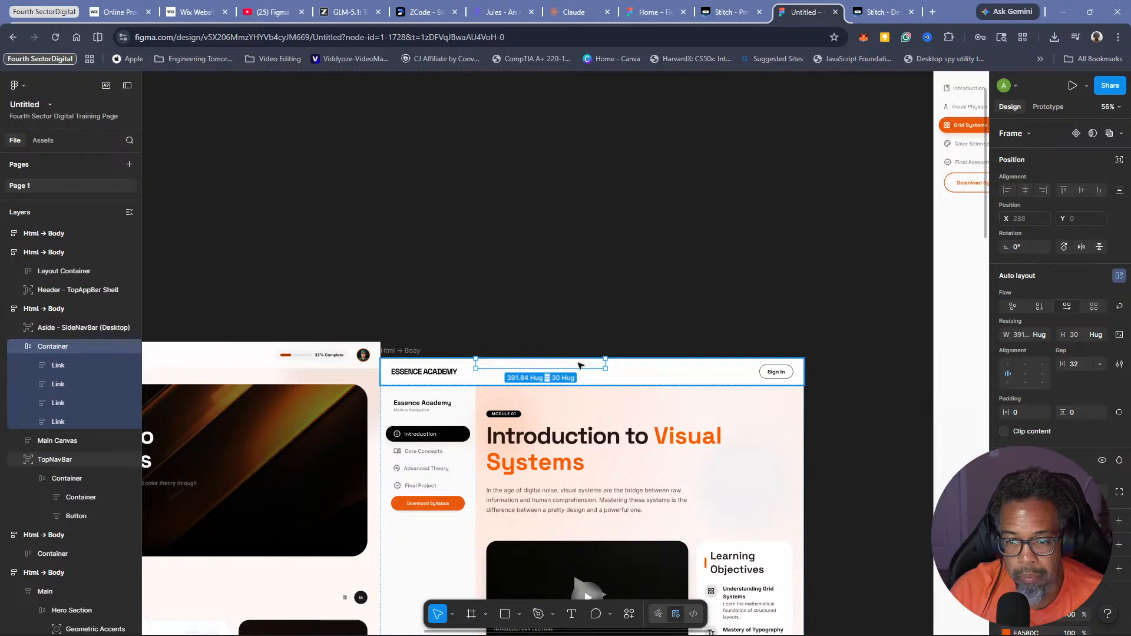
left_click(547, 252)
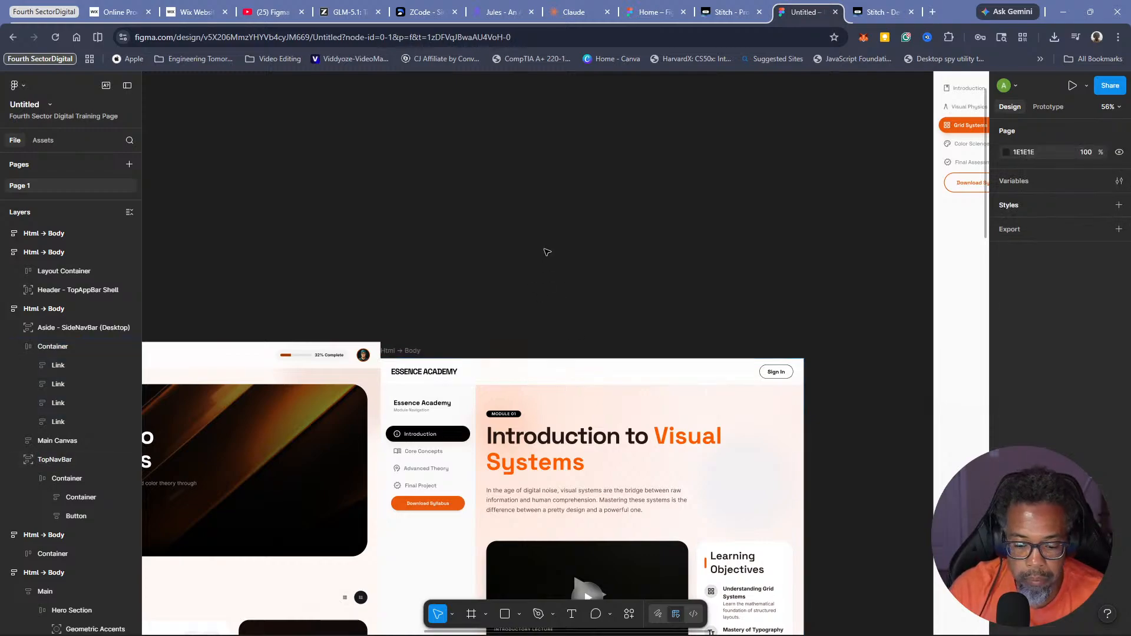
key("ctrl+z")
key("ctrl+z")
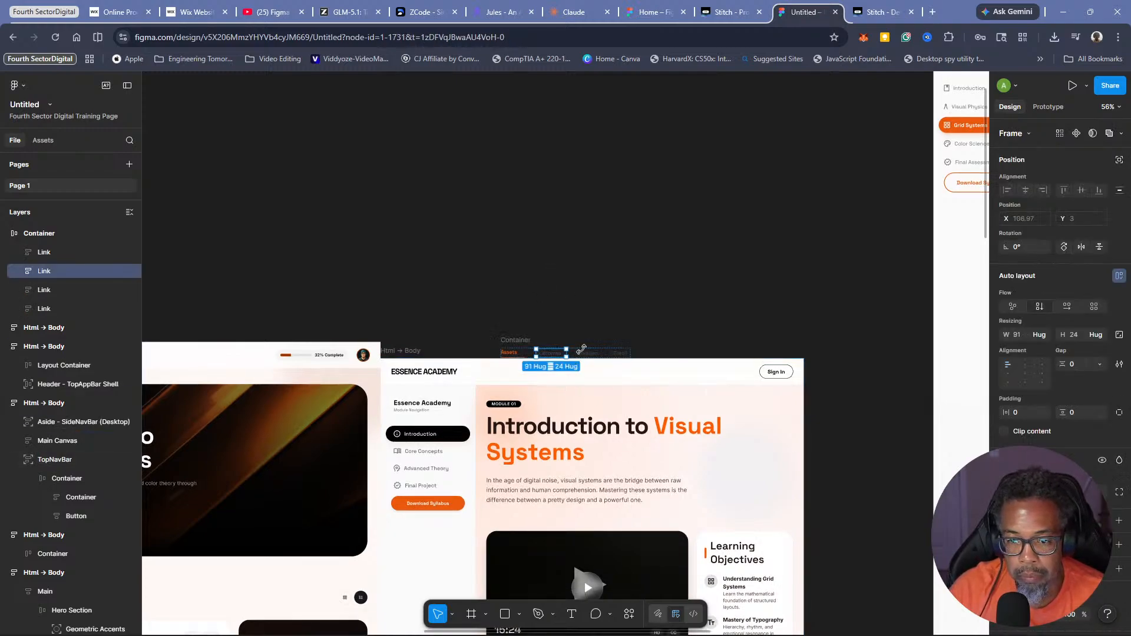
Place the pasted link group inside the Introduction to Visual Systems screen's navigation bar, between the logo and the Sign In button
key("ctrl+z")
key("ctrl+z")
key("ctrl+z")
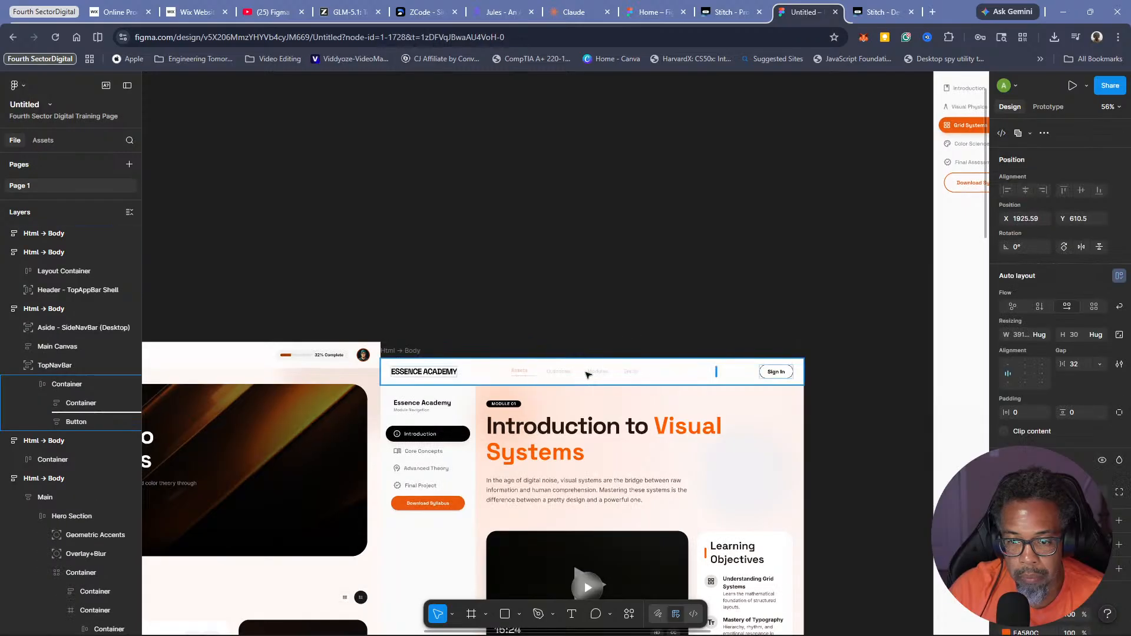
left_click_drag(587, 375, 629, 376)
left_click(629, 311)
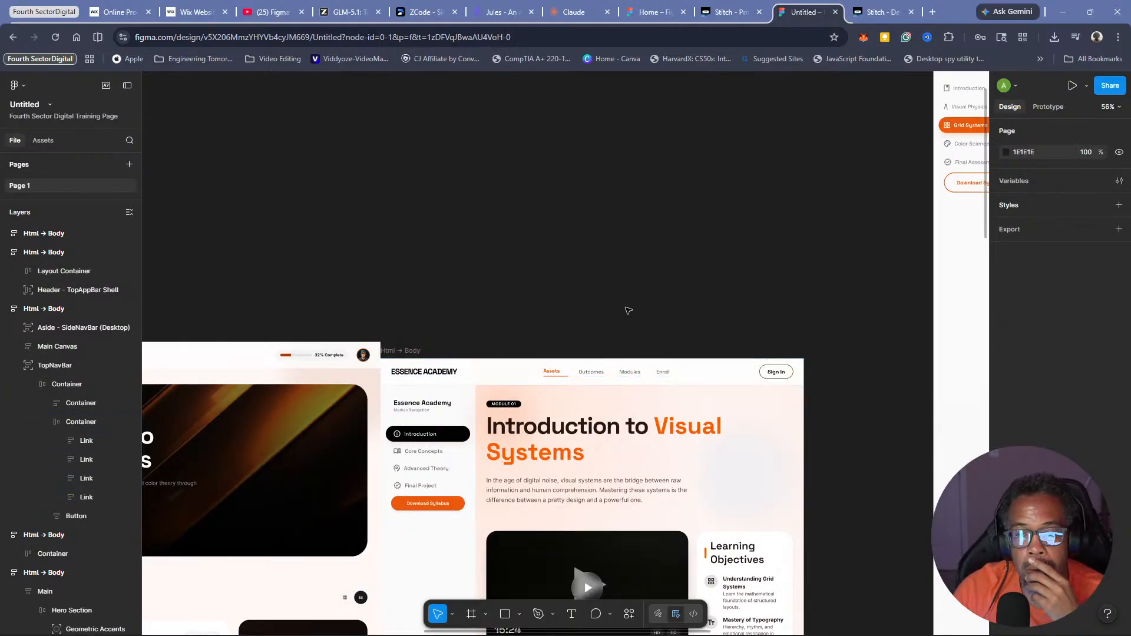
Change the ESSENCE ACADEMY logo text in the Knowledge Exchange screen's navigation bar to "The Digital Lab"
scroll(878, 280, "down", 10)
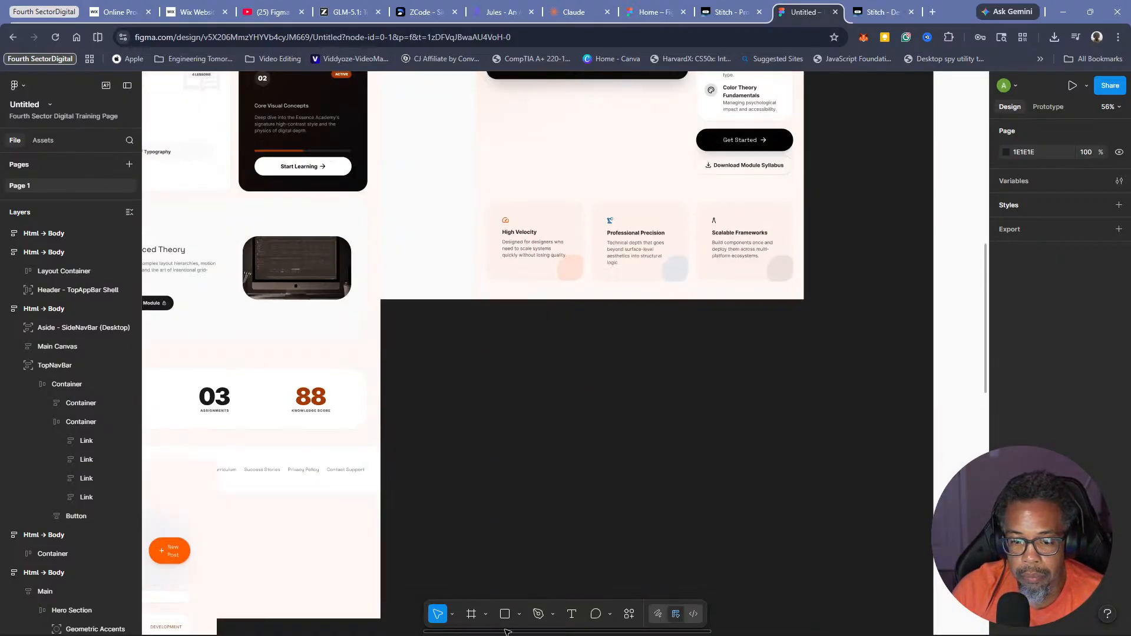
left_click_drag(506, 631, 425, 617)
scroll(407, 531, "left", 8)
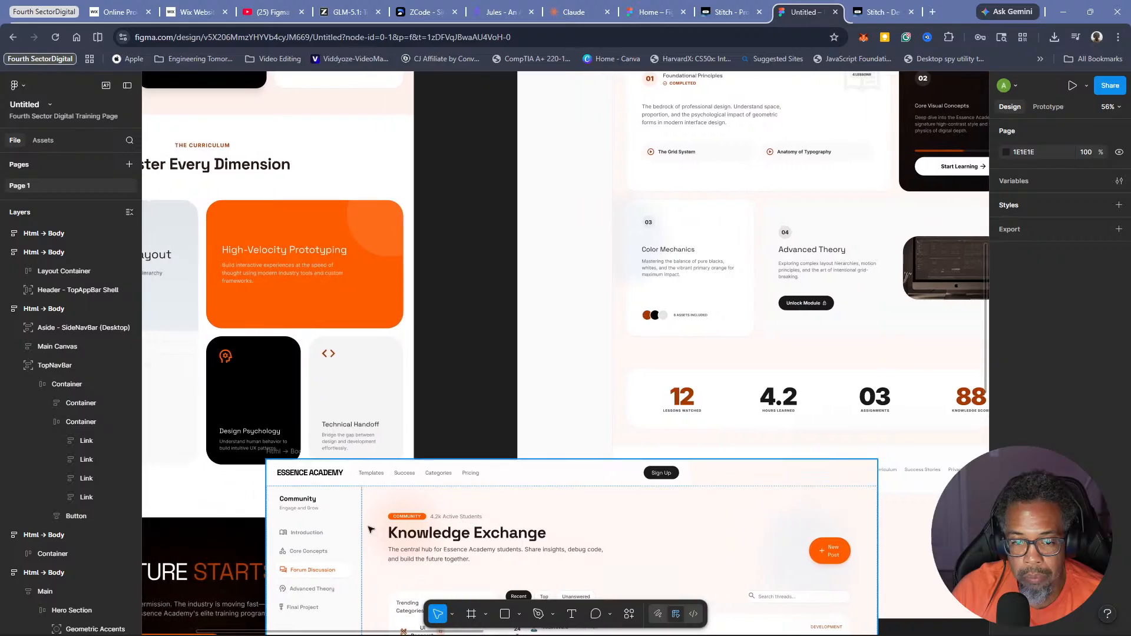
left_click(389, 481)
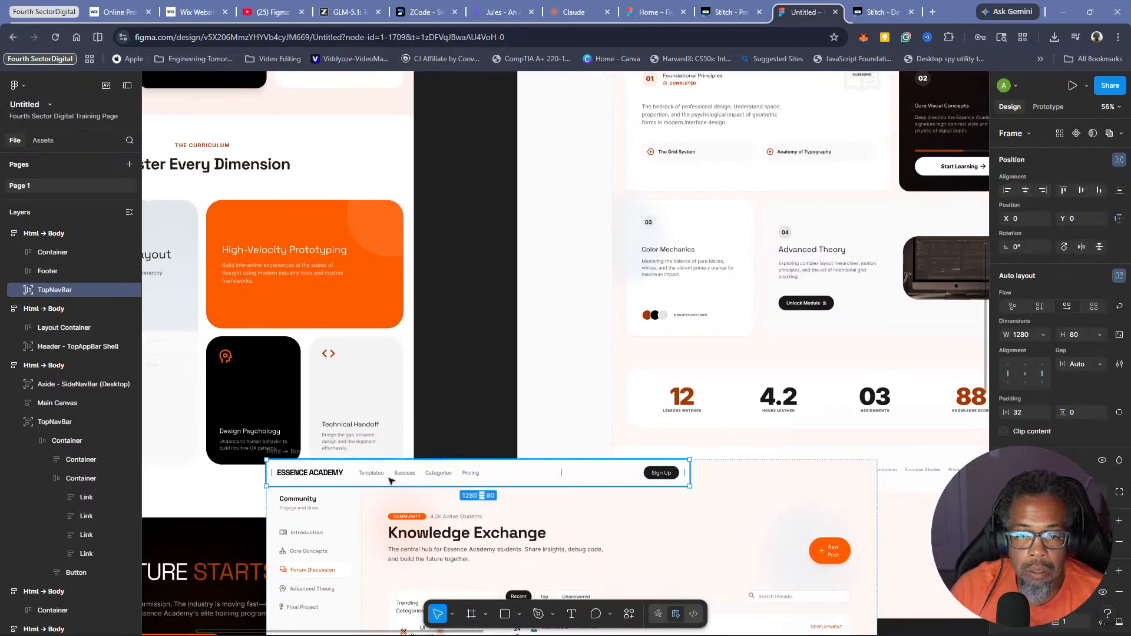
left_click(307, 478)
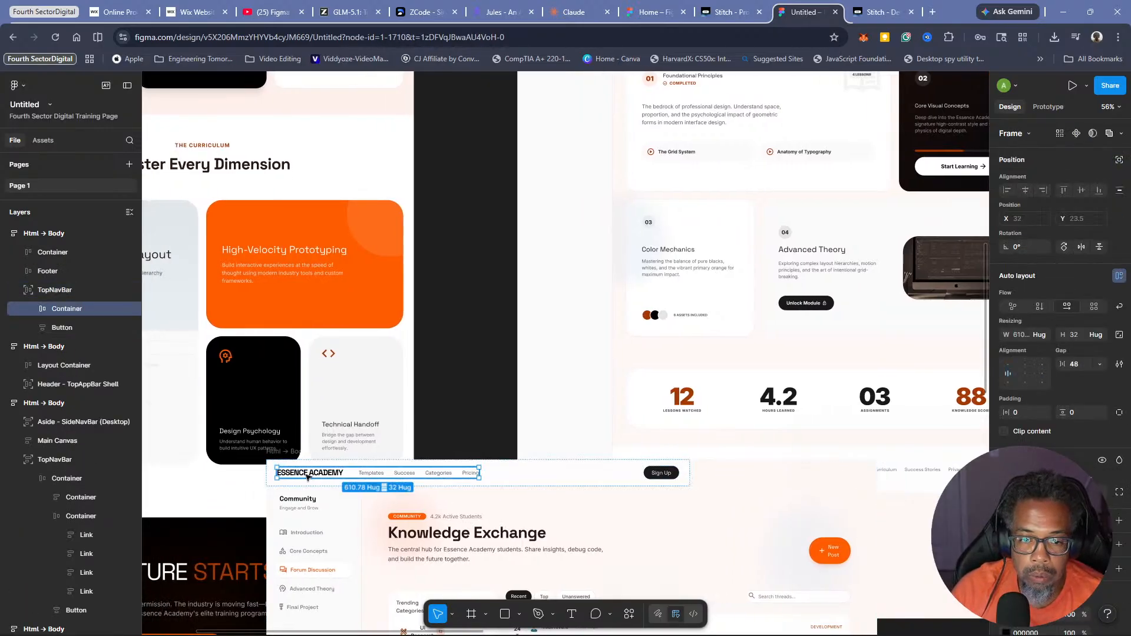
left_click(307, 477)
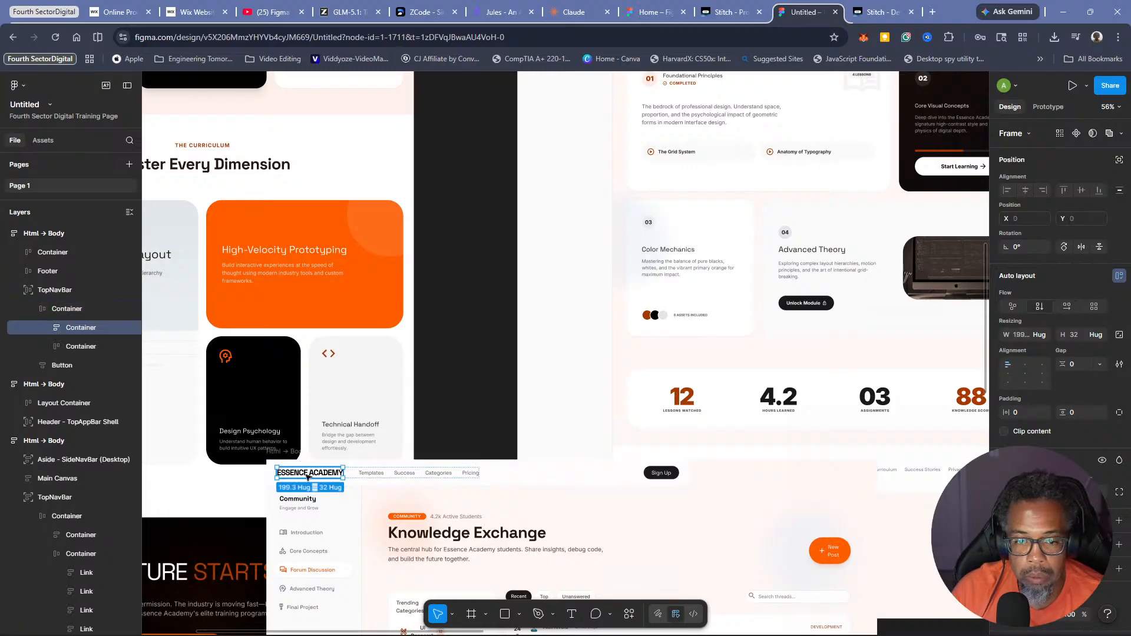
left_click(307, 477)
double_click(307, 477)
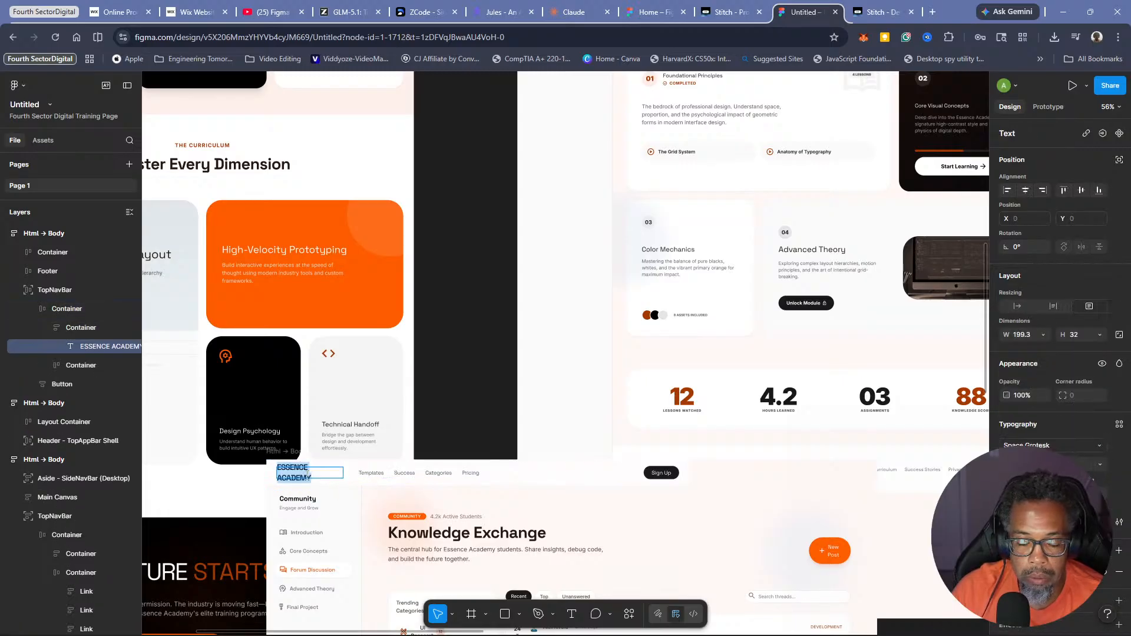
type("The Dig")
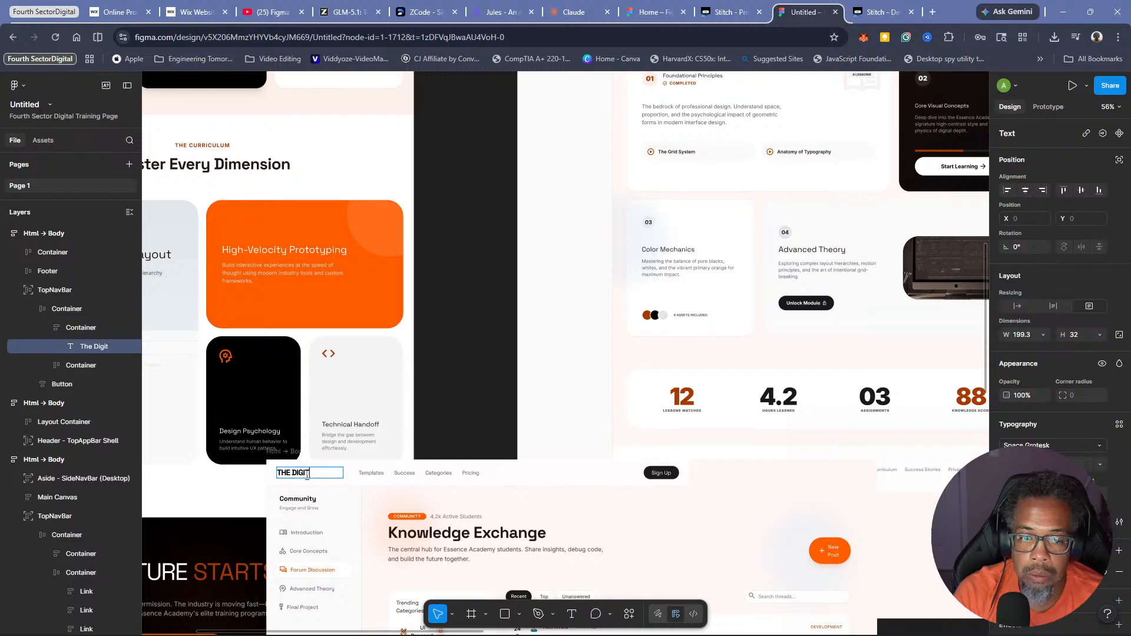
type("ital Lab")
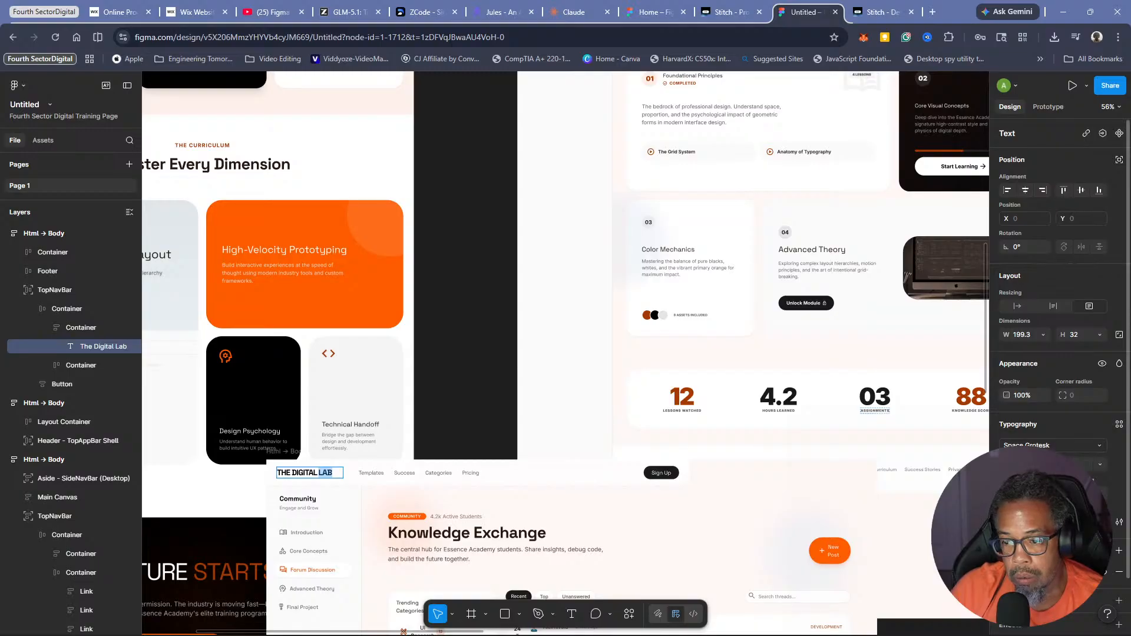
Color the word "Lab" in the Knowledge Exchange screen's logo orange, FF5C00
scroll(1055, 295, "down", 2)
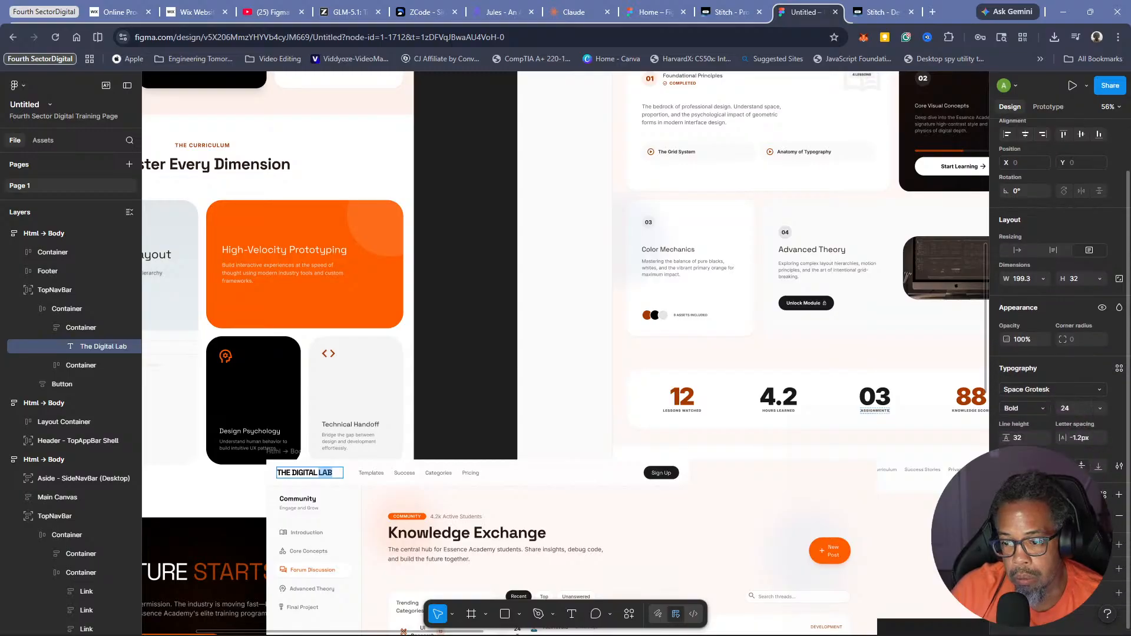
left_click(1006, 516)
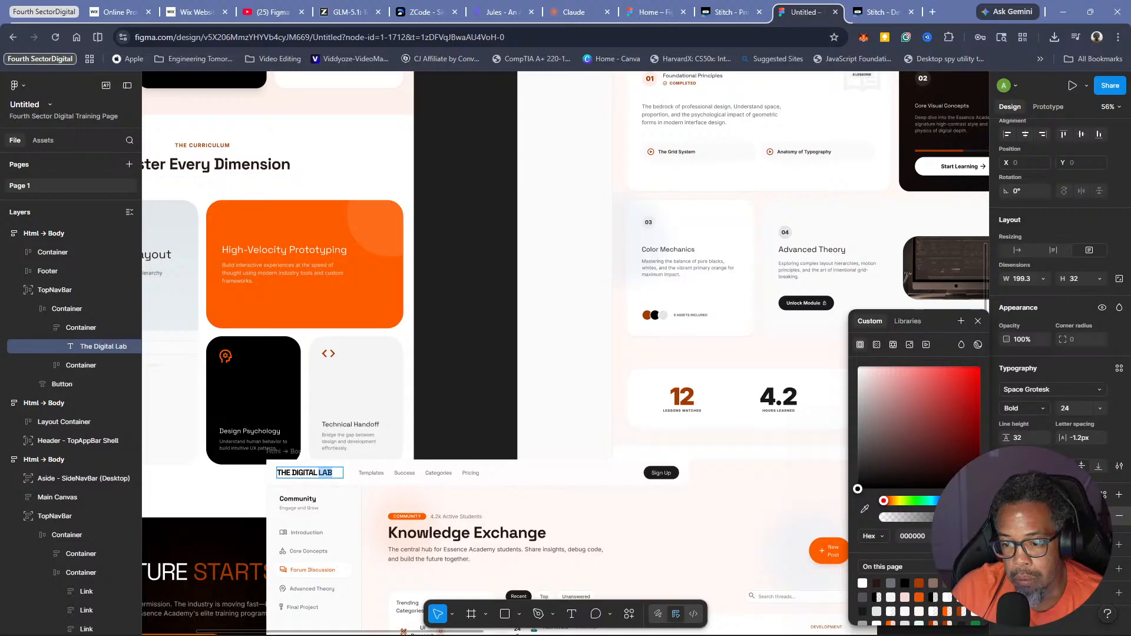
left_click(961, 583)
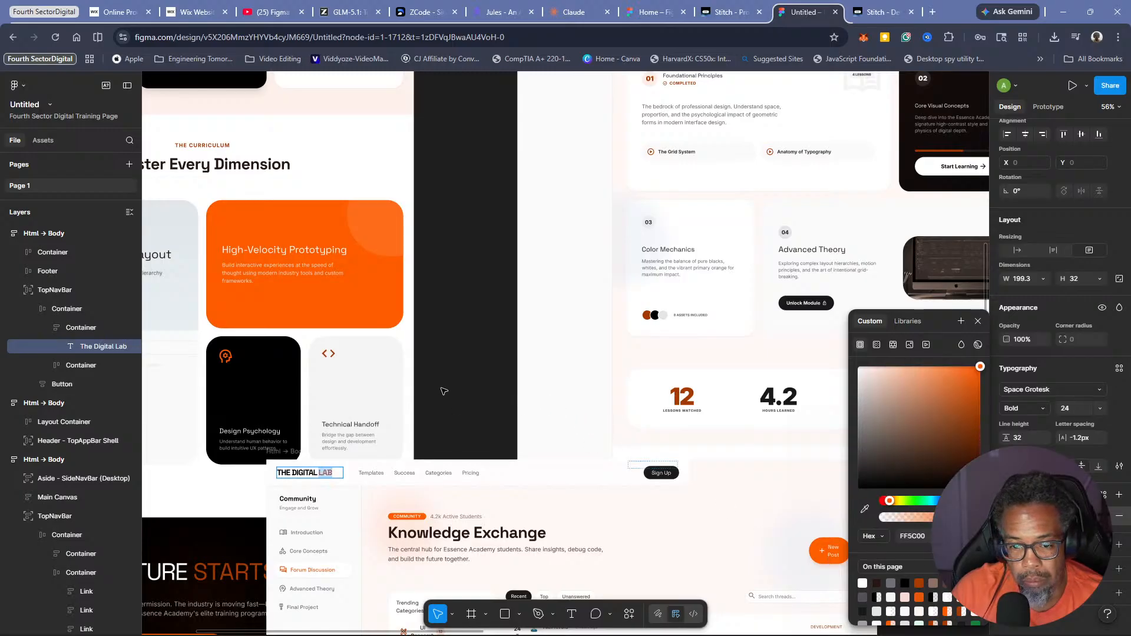
key("Escape")
Replace the Knowledge Exchange screen's navigation links with the copied Assets, Outcomes, Modules and Enroll group, placed between the logo and Sign Up
left_click(439, 472)
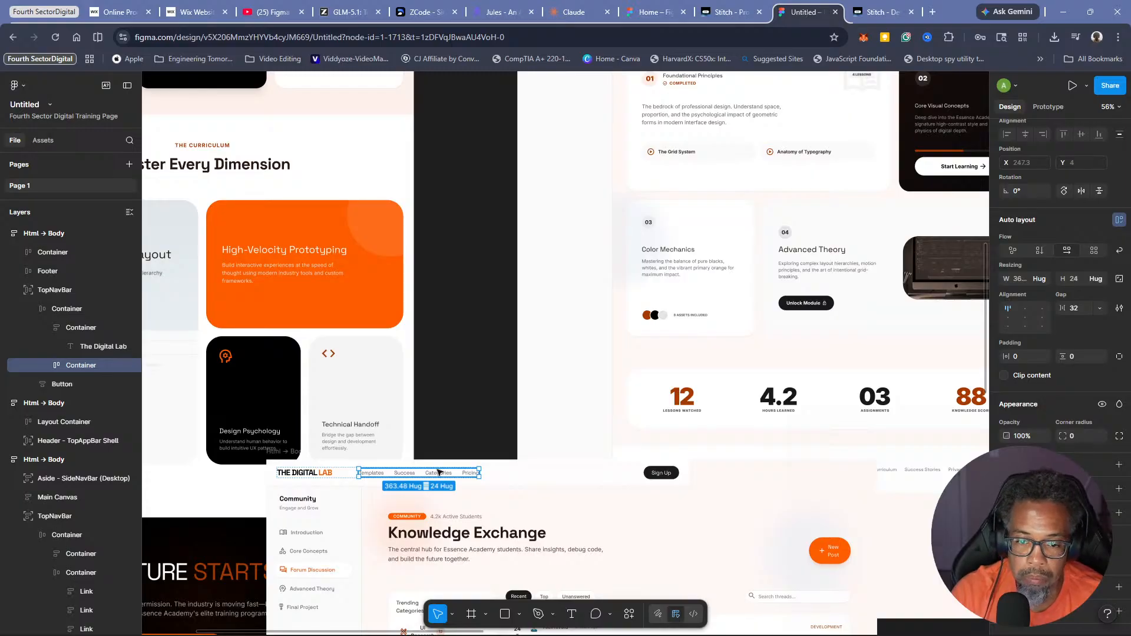
key("ctrl+v")
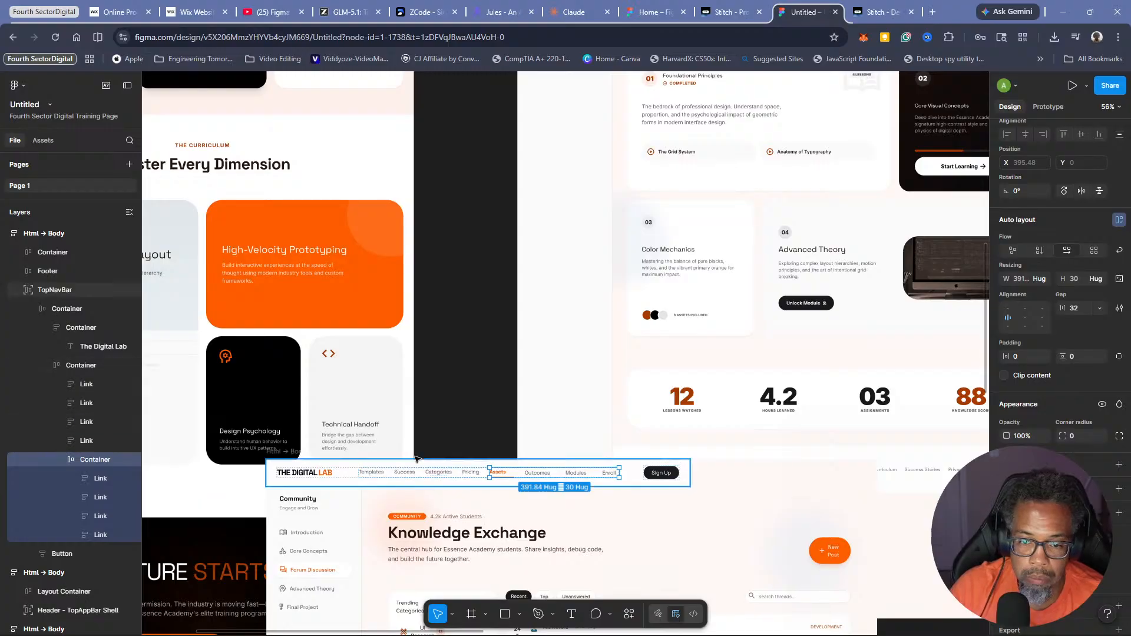
left_click(419, 471)
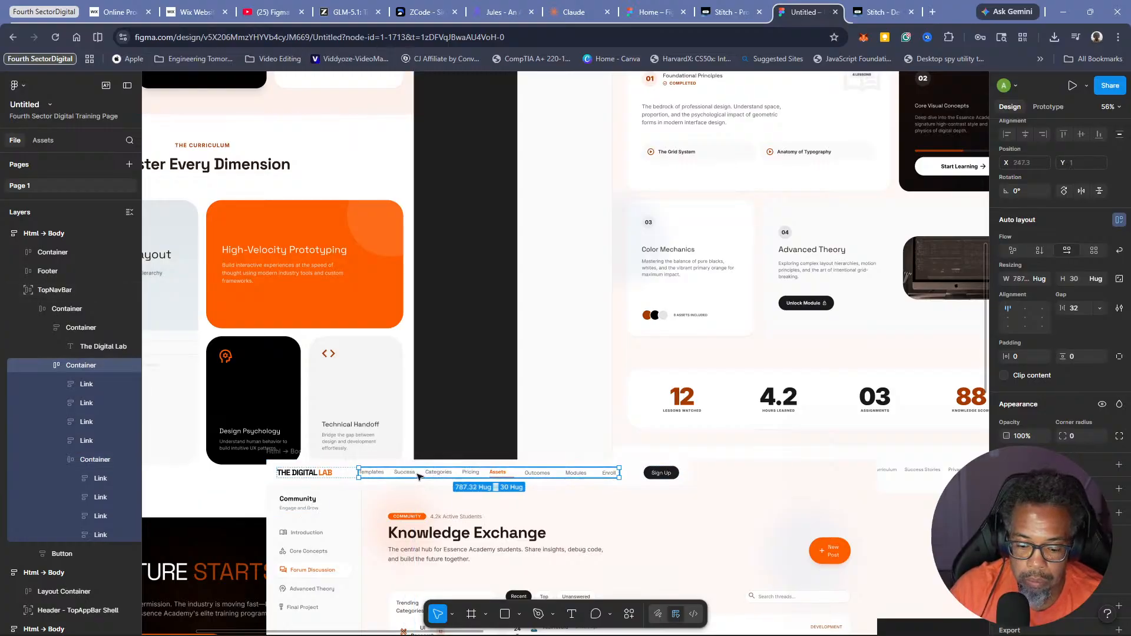
key("Delete")
key("ctrl+v")
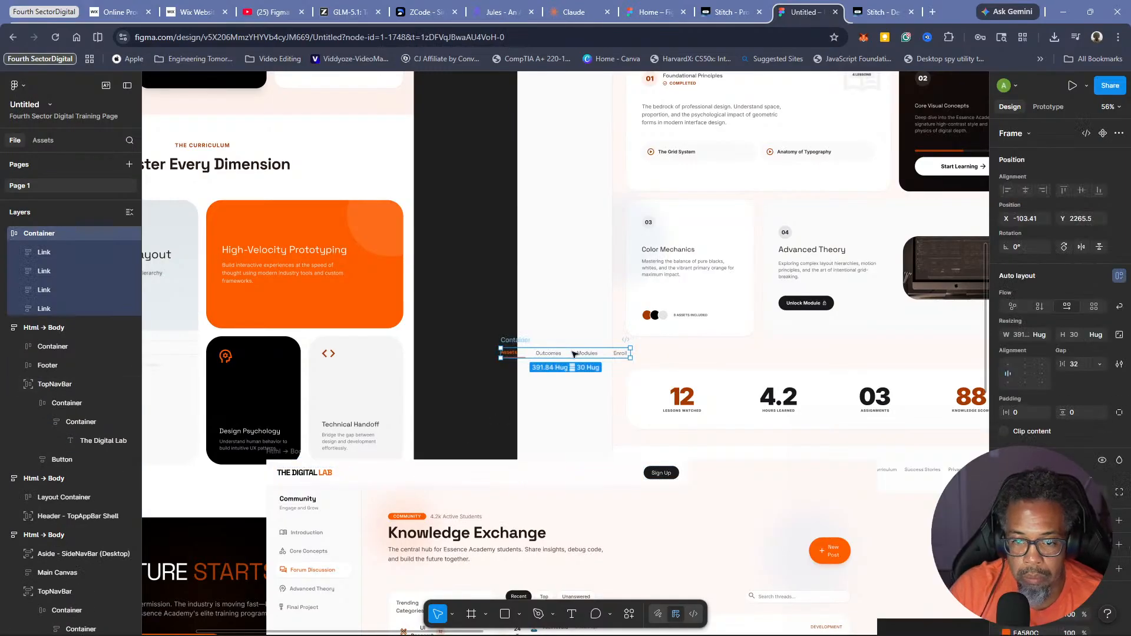
left_click_drag(564, 359, 516, 475)
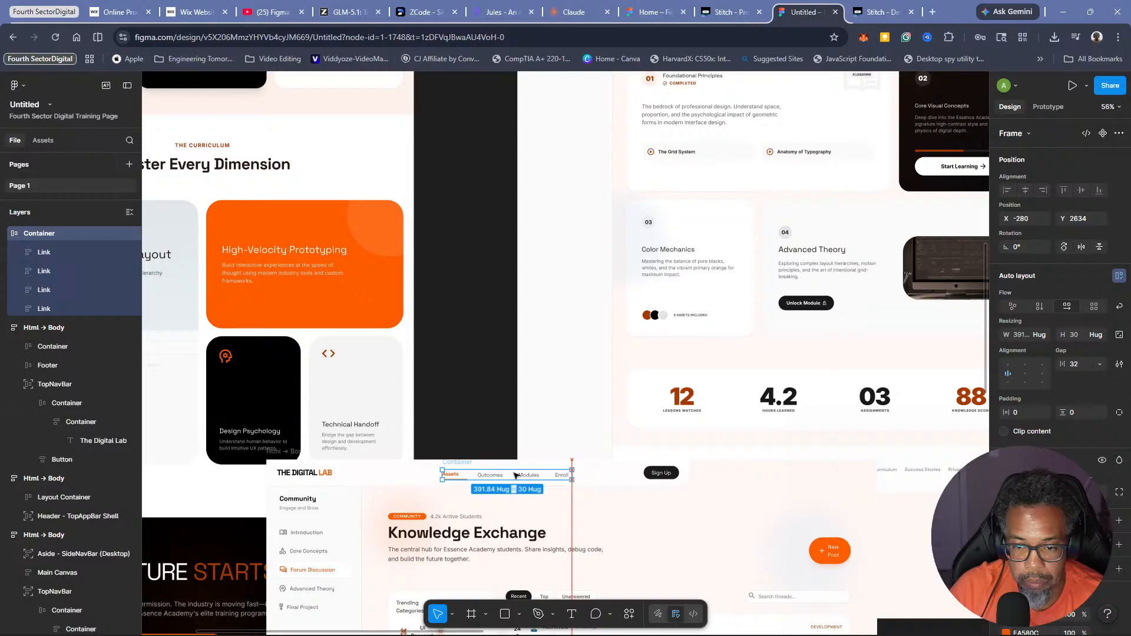
left_click(478, 426)
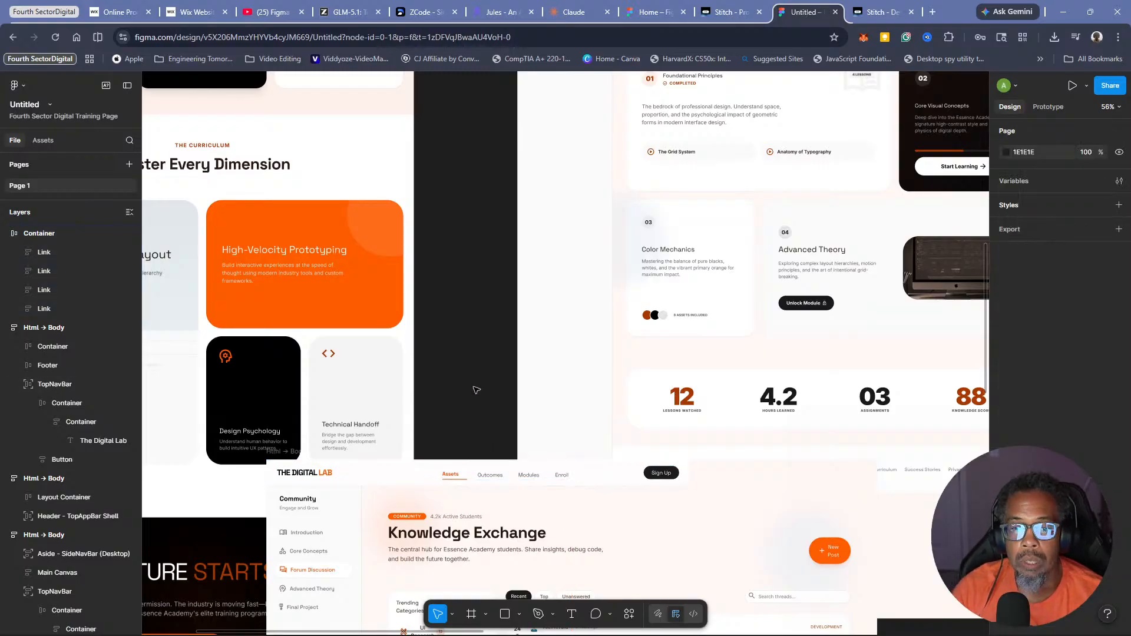
scroll(451, 238, "down", 3)
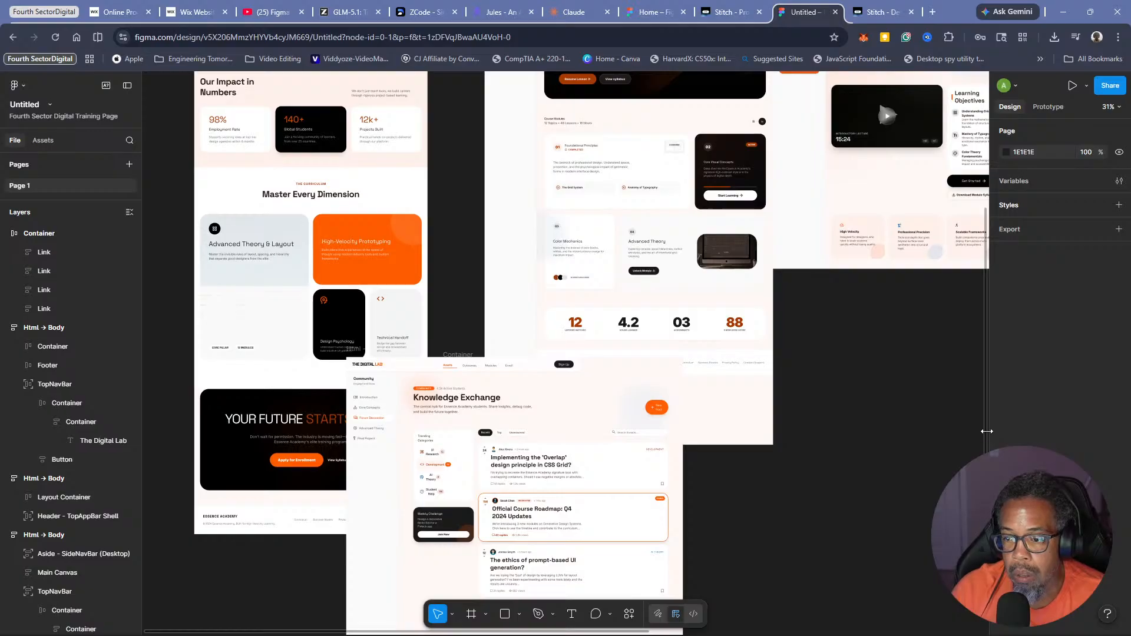
scroll(987, 434, "up", 3)
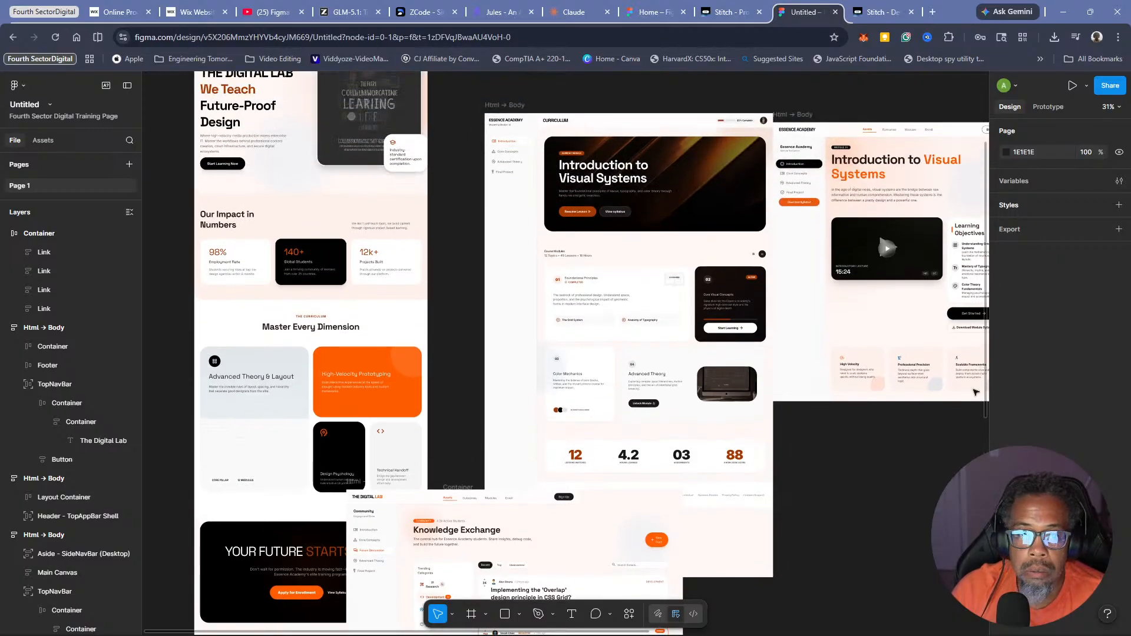
scroll(975, 393, "down", 10)
scroll(960, 406, "up", 10)
scroll(948, 420, "down", 5)
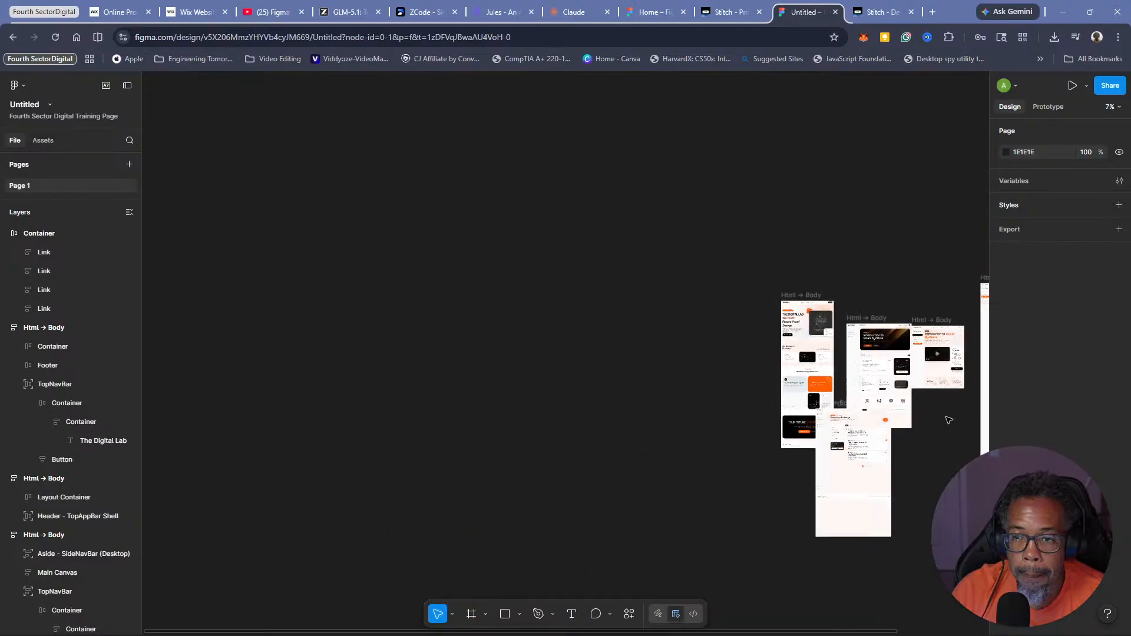
scroll(948, 420, "up", 2)
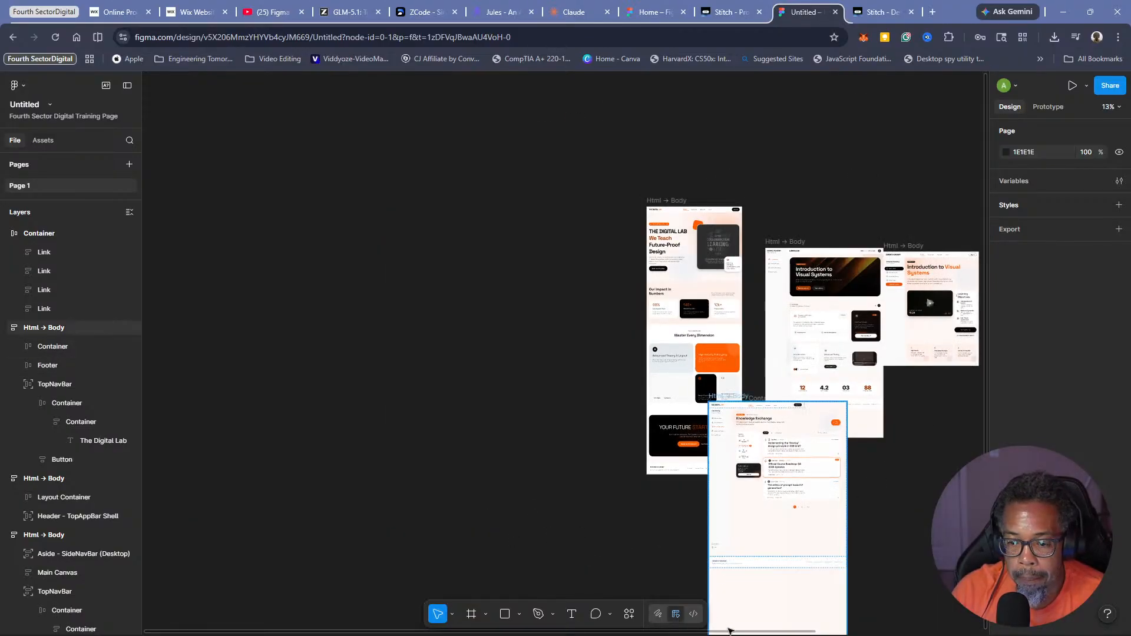
Change the TheoryAcademy logo text in the Advanced Theory screen's header to "THE DIGITAL LAB" and color the word "LAB" orange, FF5C00
left_click_drag(731, 632, 960, 598)
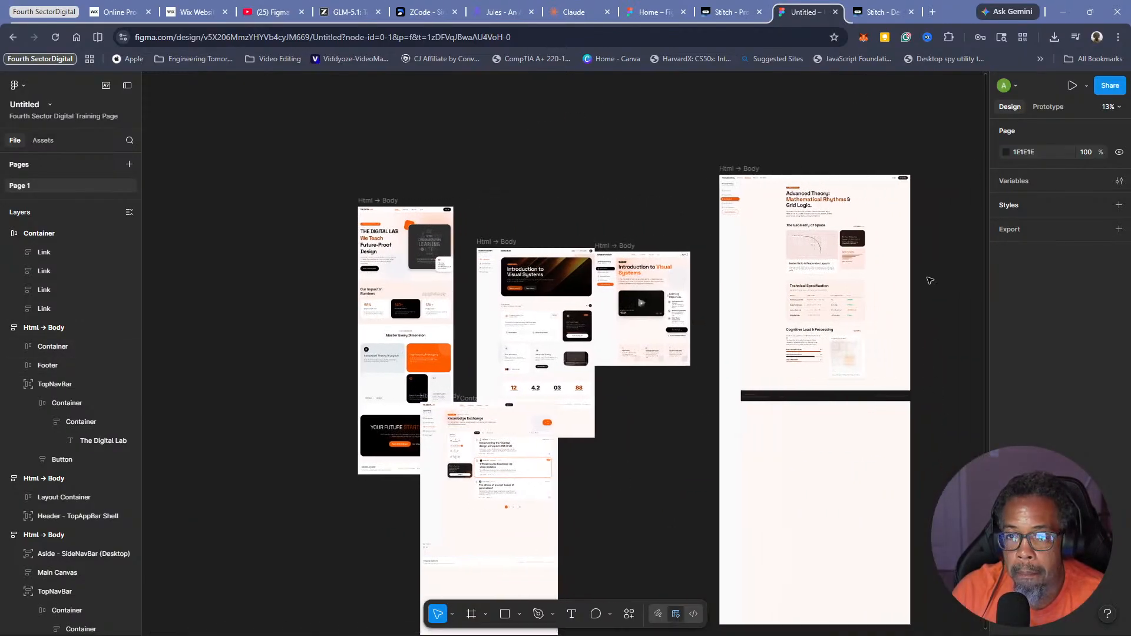
scroll(925, 278, "up", 5)
scroll(916, 285, "down", 5)
scroll(909, 296, "up", 4)
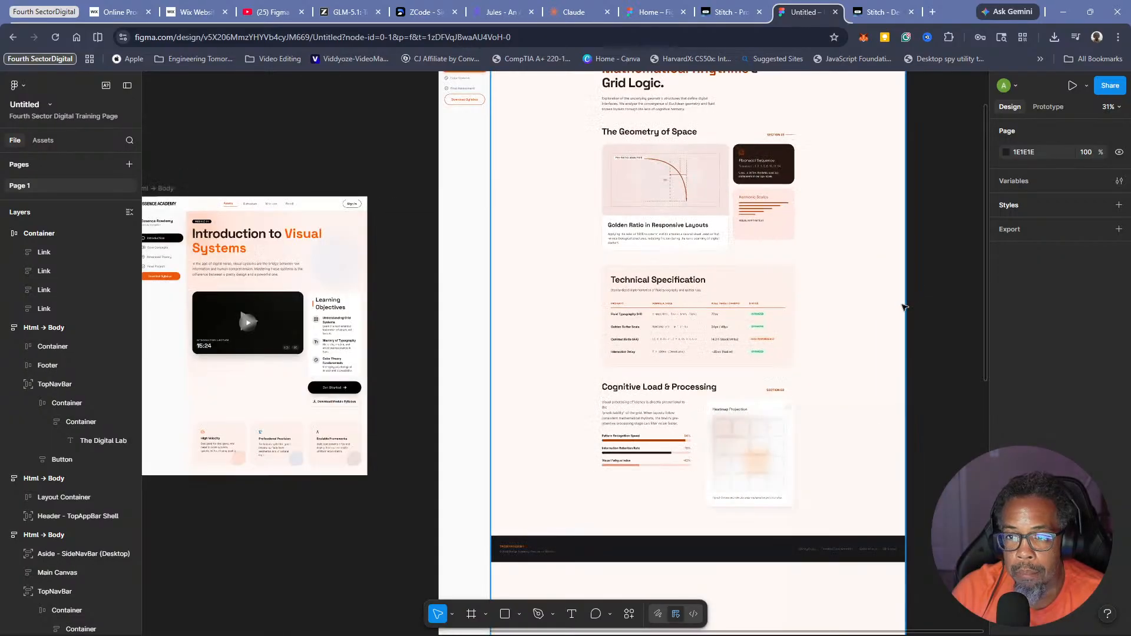
scroll(910, 305, "up", 4)
scroll(937, 318, "down", 2)
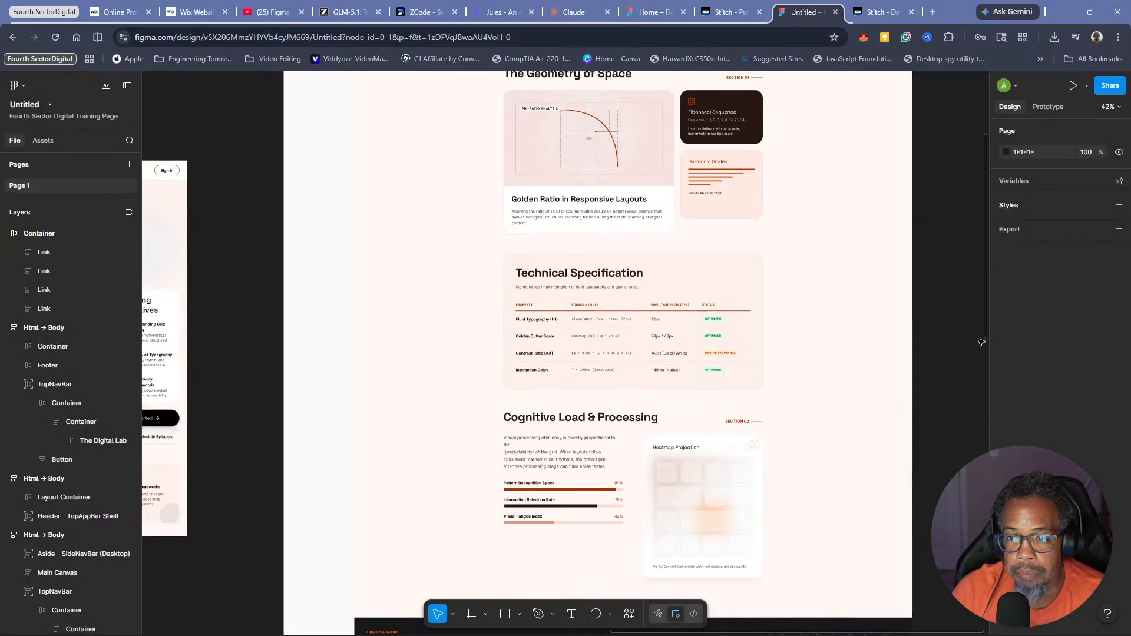
scroll(975, 265, "up", 5)
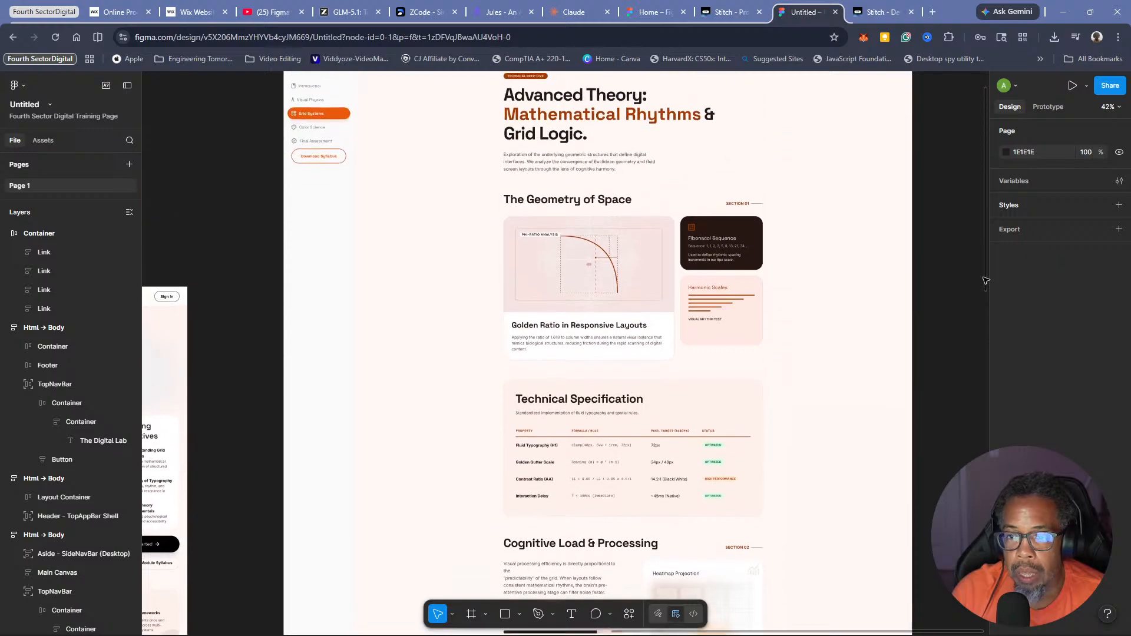
scroll(969, 237, "up", 1)
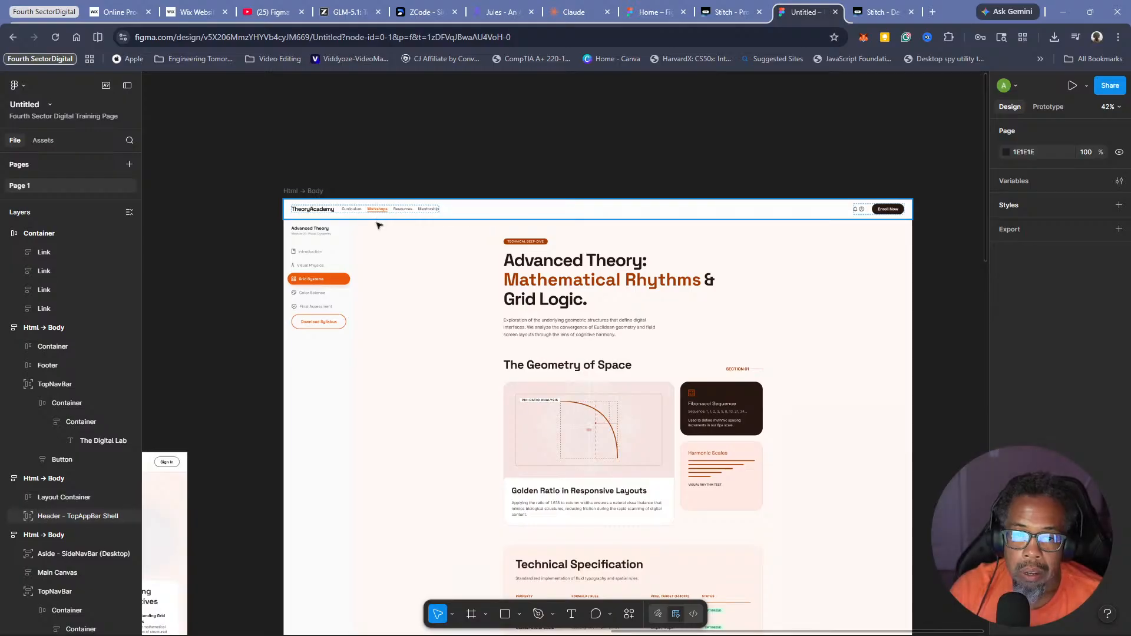
left_click(317, 210)
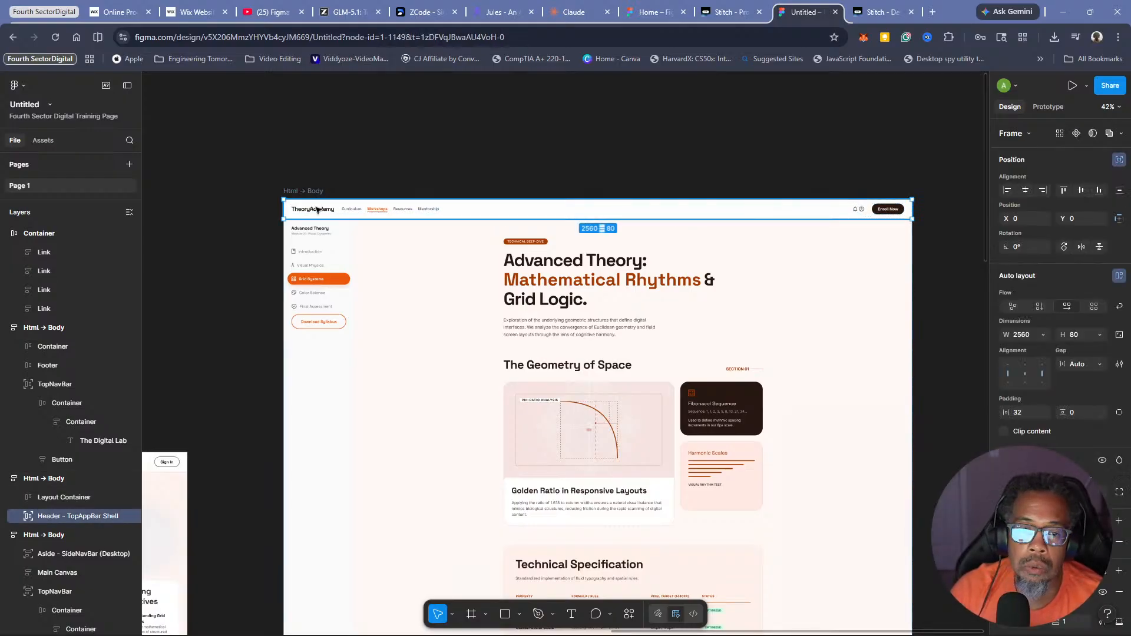
left_click(317, 210)
left_click(317, 209)
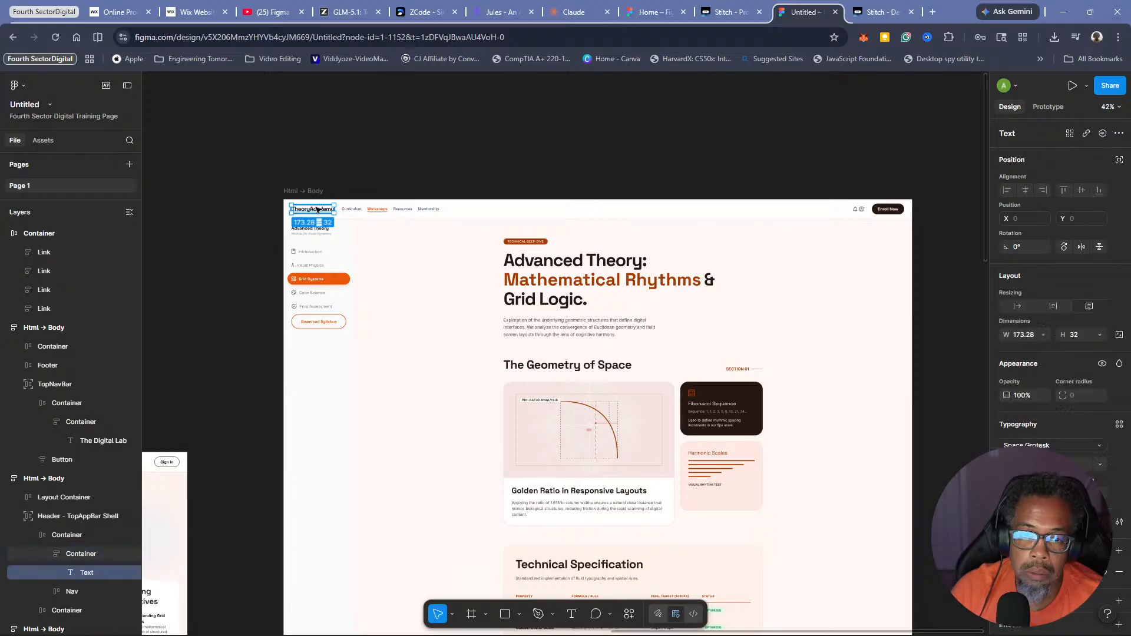
double_click(316, 210)
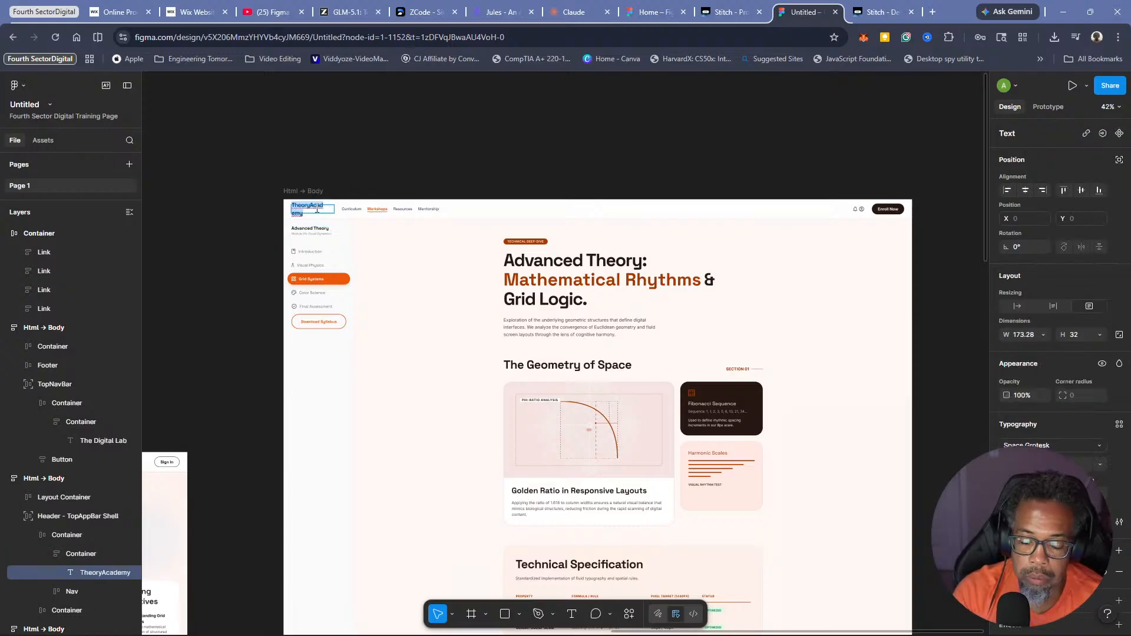
type("The")
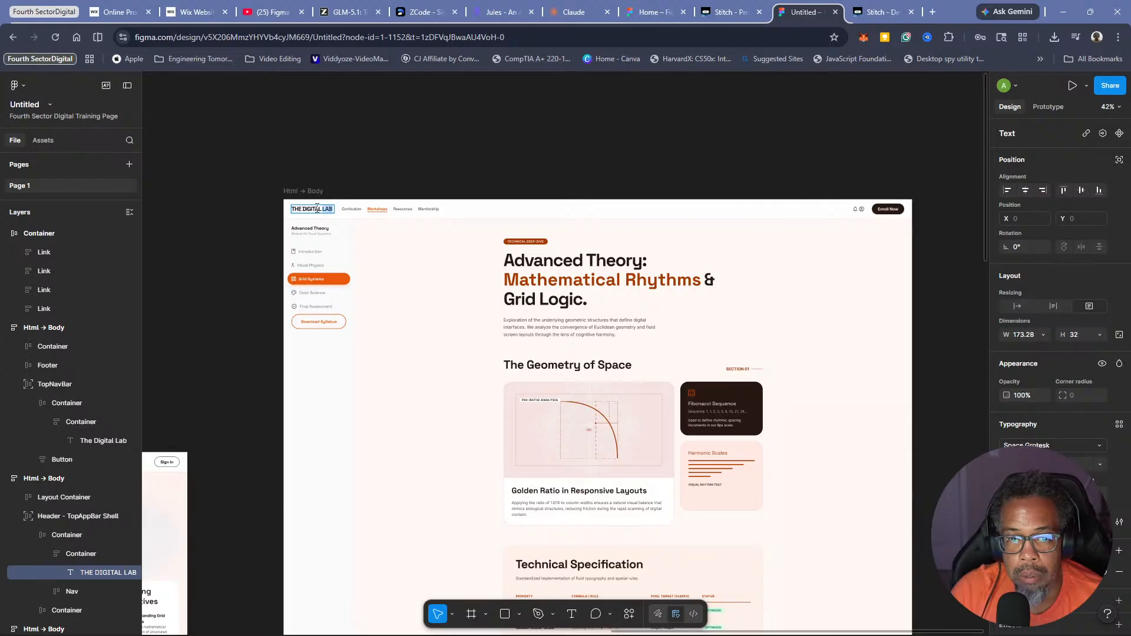
left_click(1006, 572)
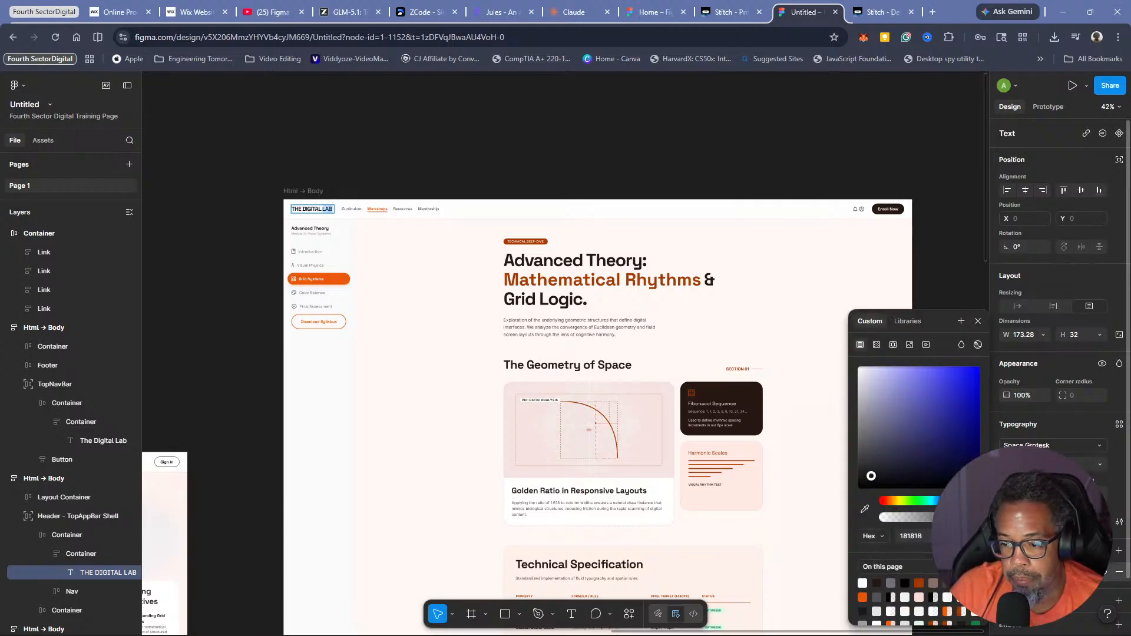
left_click(862, 598)
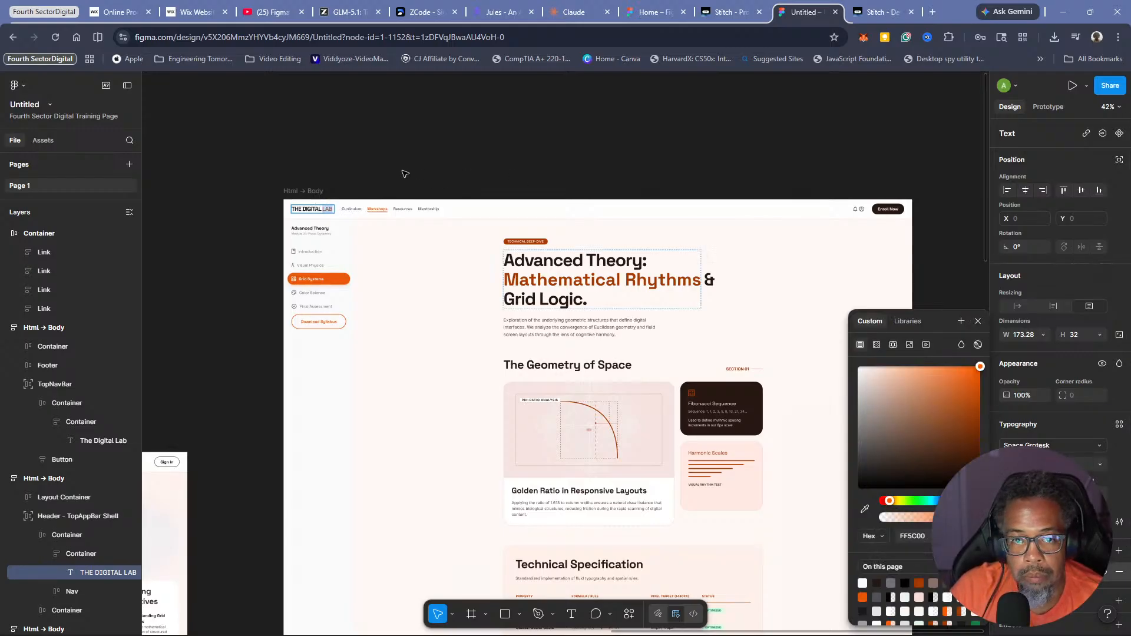
left_click(352, 210)
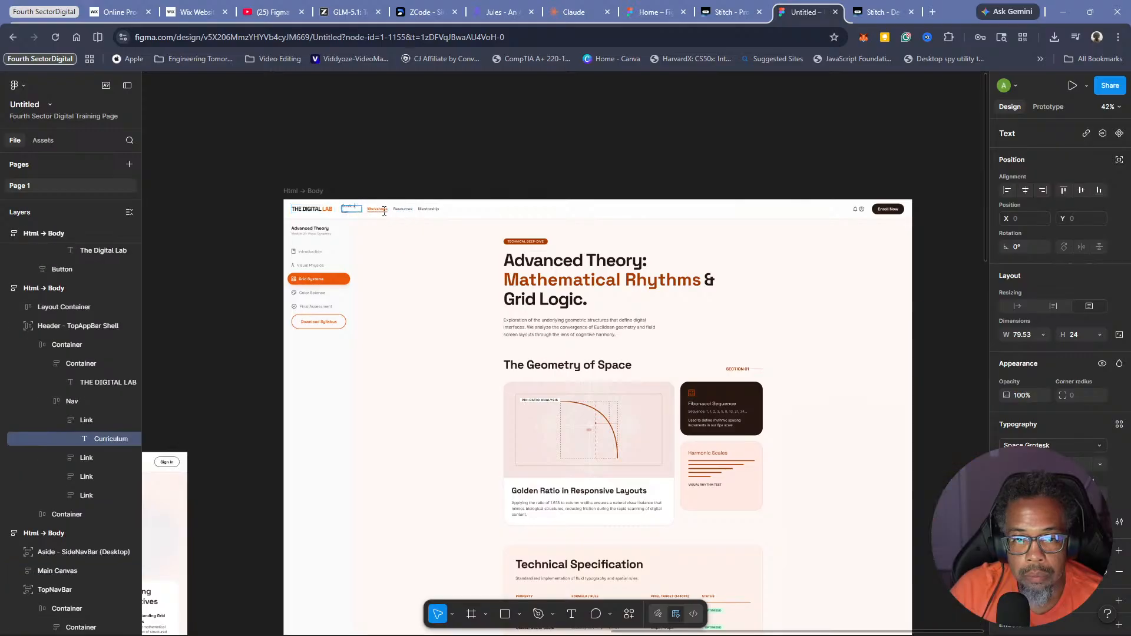
left_click(377, 210)
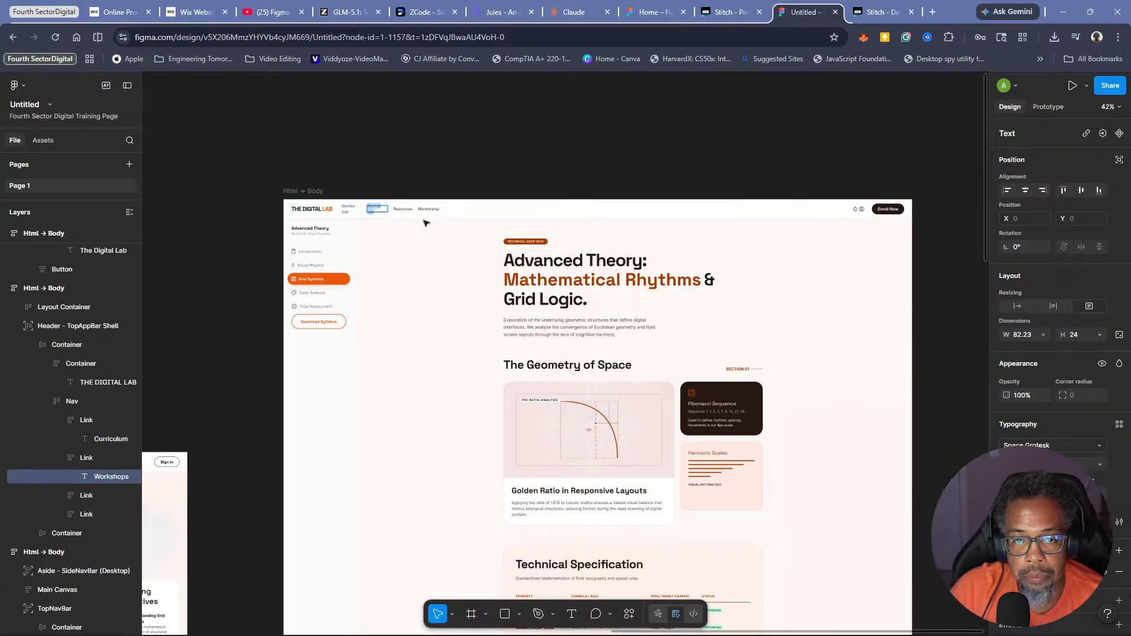
left_click(417, 211)
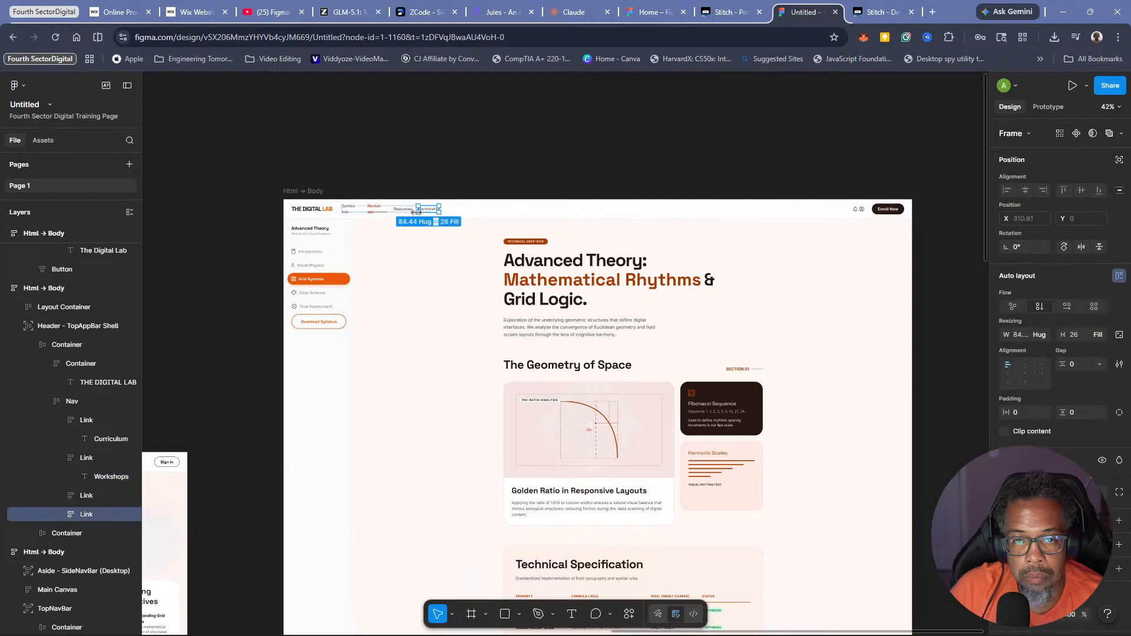
left_click(401, 177)
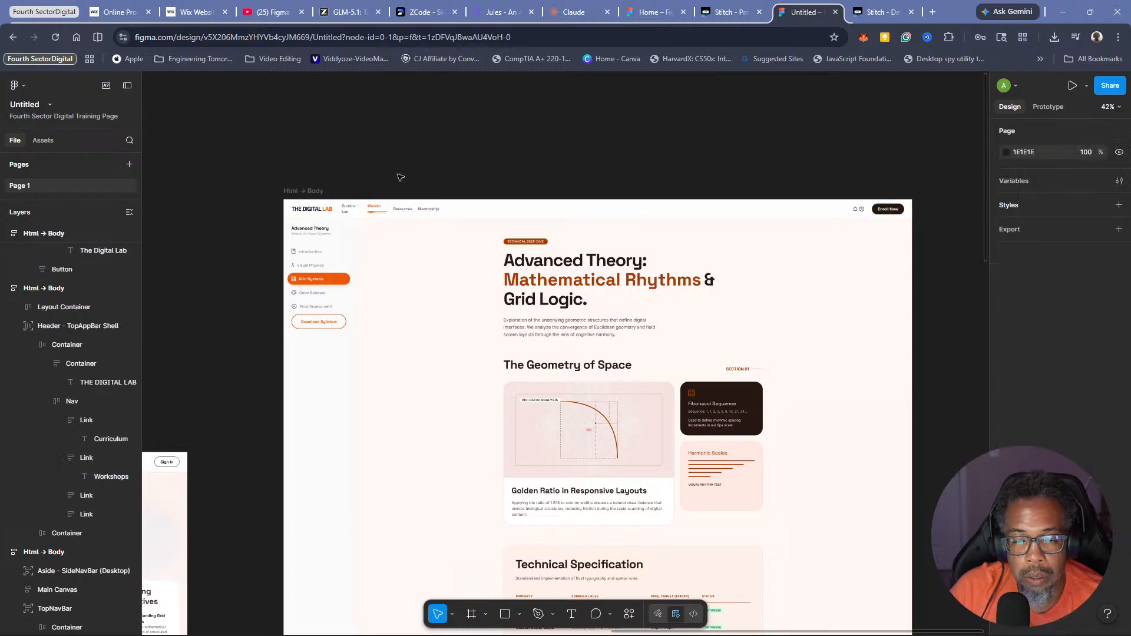
Delete the Curriculum, Workshops, Resources and Mentorship link group from the Advanced Theory screen's header
left_click(393, 214)
double_click(393, 213)
double_click(393, 213)
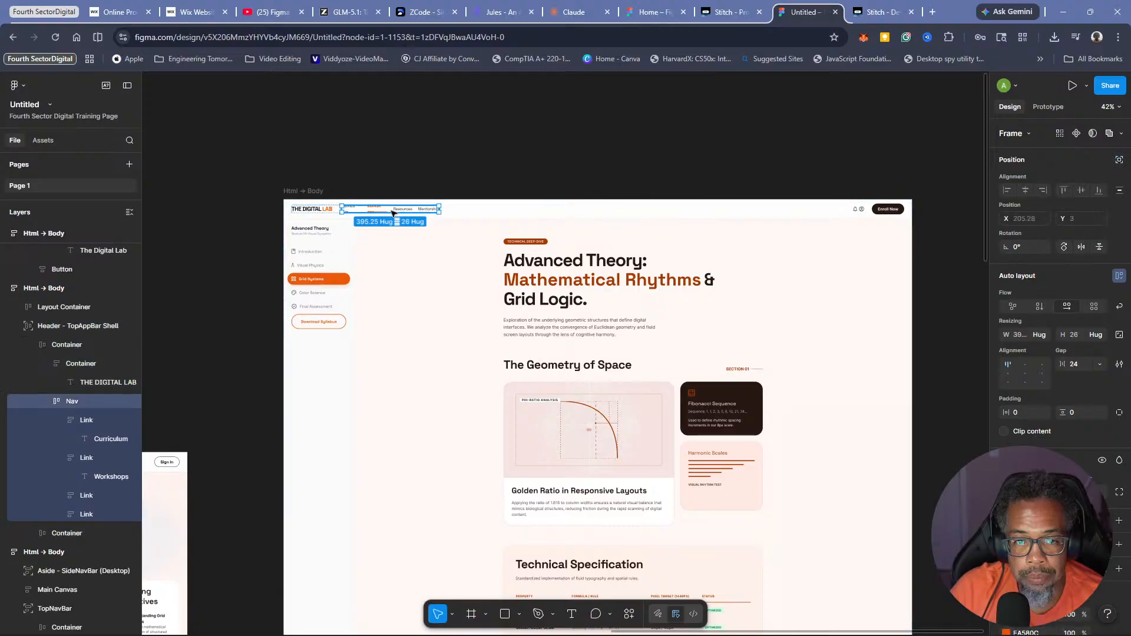
key("Delete")
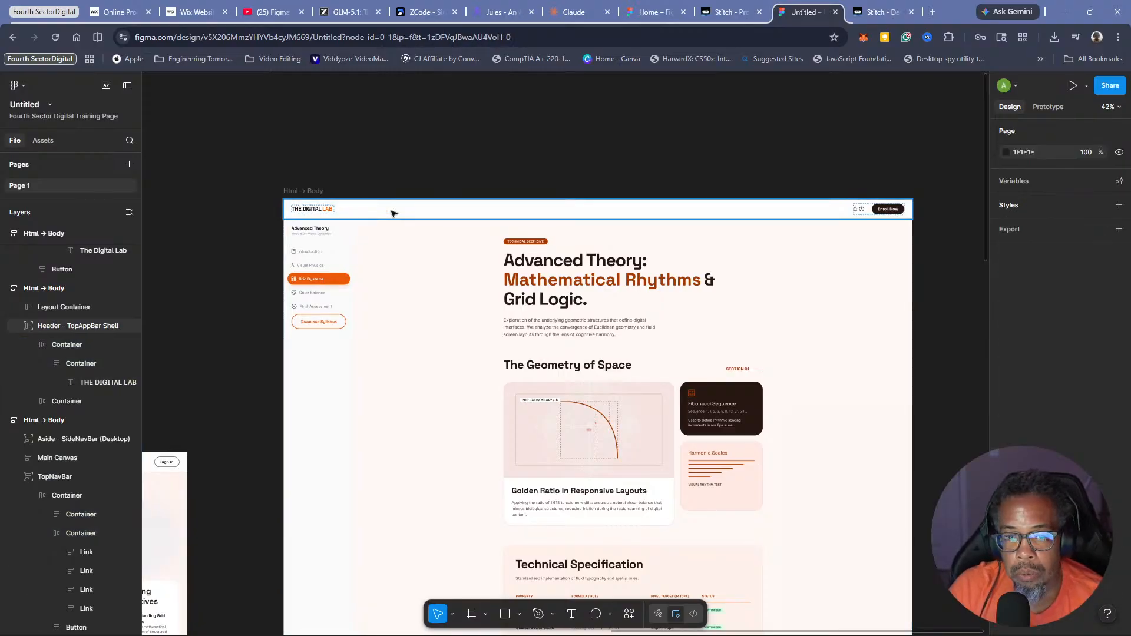
Paste the copied Assets, Outcomes, Modules and Enroll link group into the Advanced Theory screen and move it to the top of the frame
key("ctrl+z")
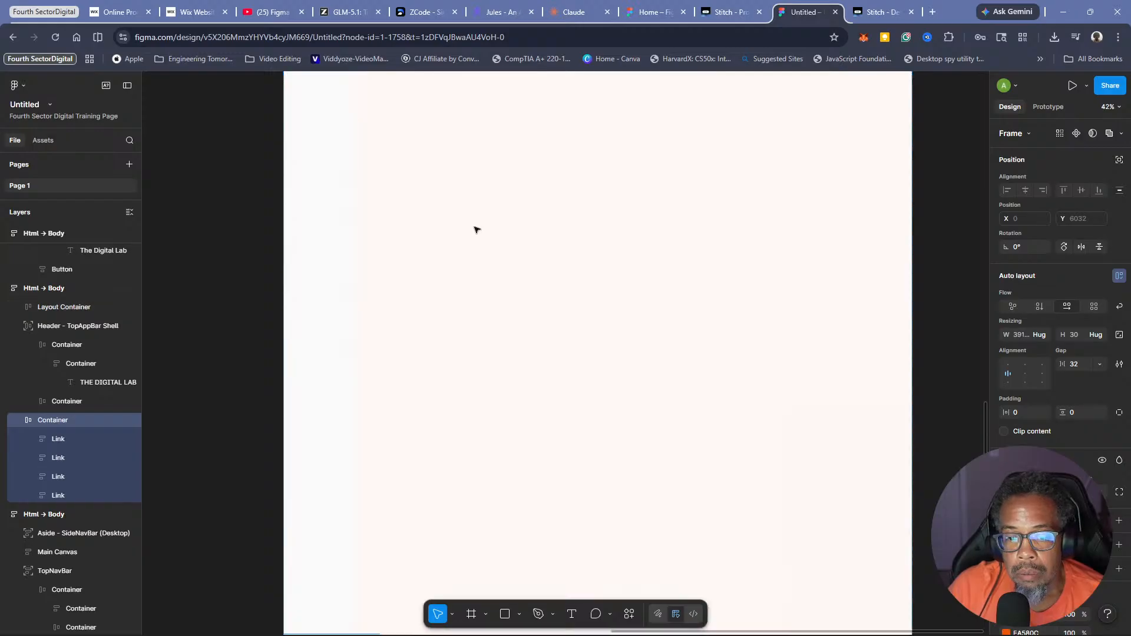
scroll(478, 229, "up", 15)
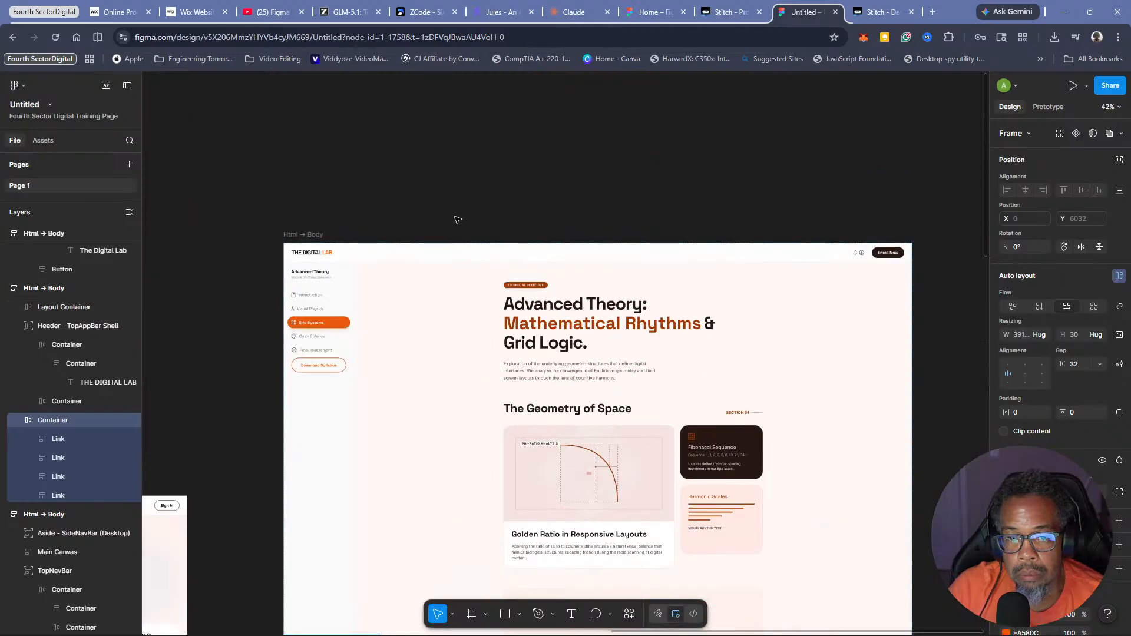
scroll(465, 215, "down", 15)
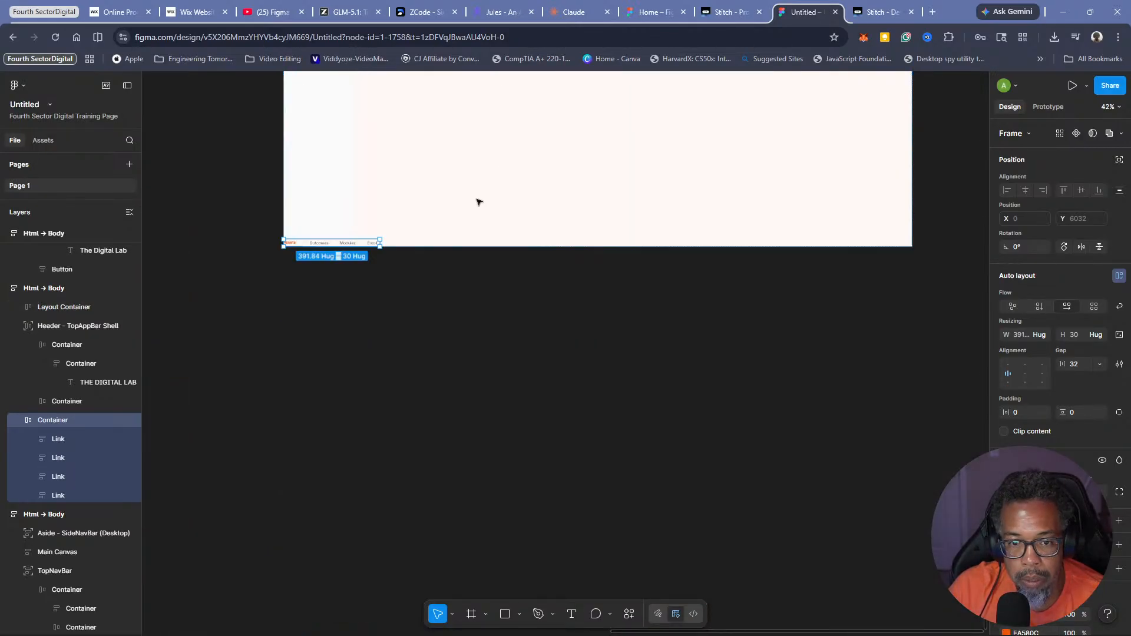
scroll(733, 465, "down", 5)
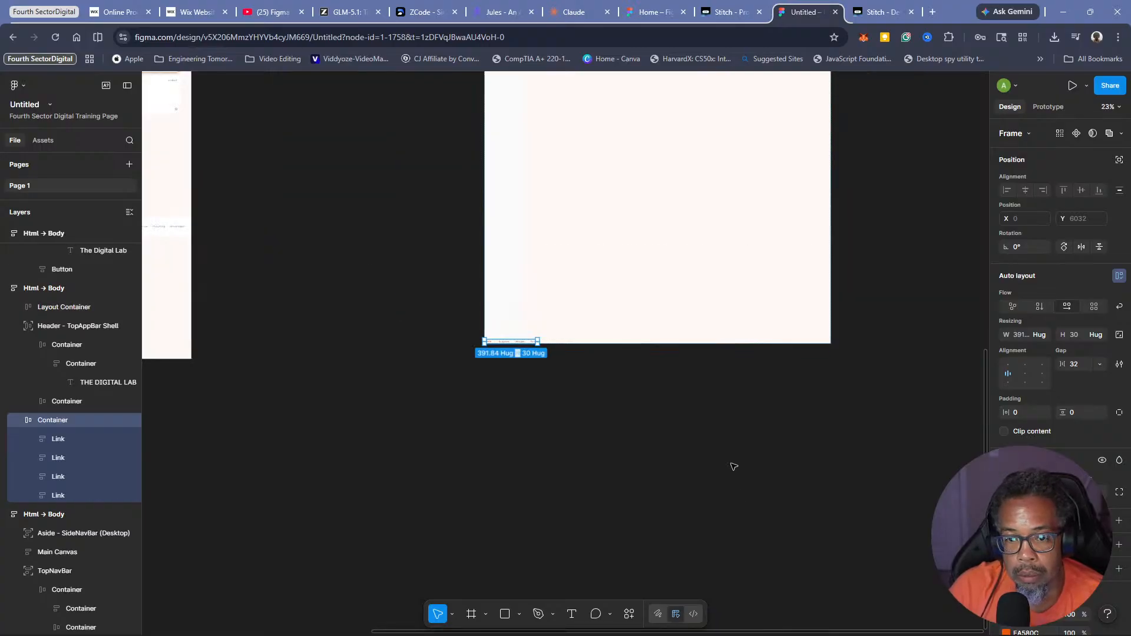
scroll(733, 465, "down", 2)
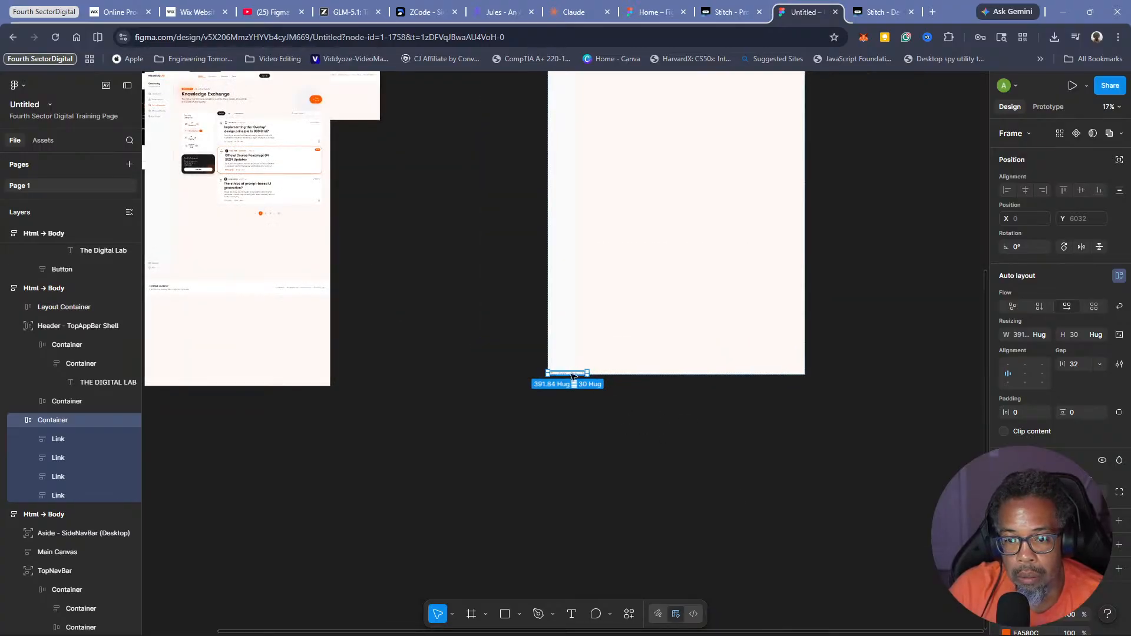
left_click_drag(572, 376, 685, 226)
scroll(769, 287, "up", 4)
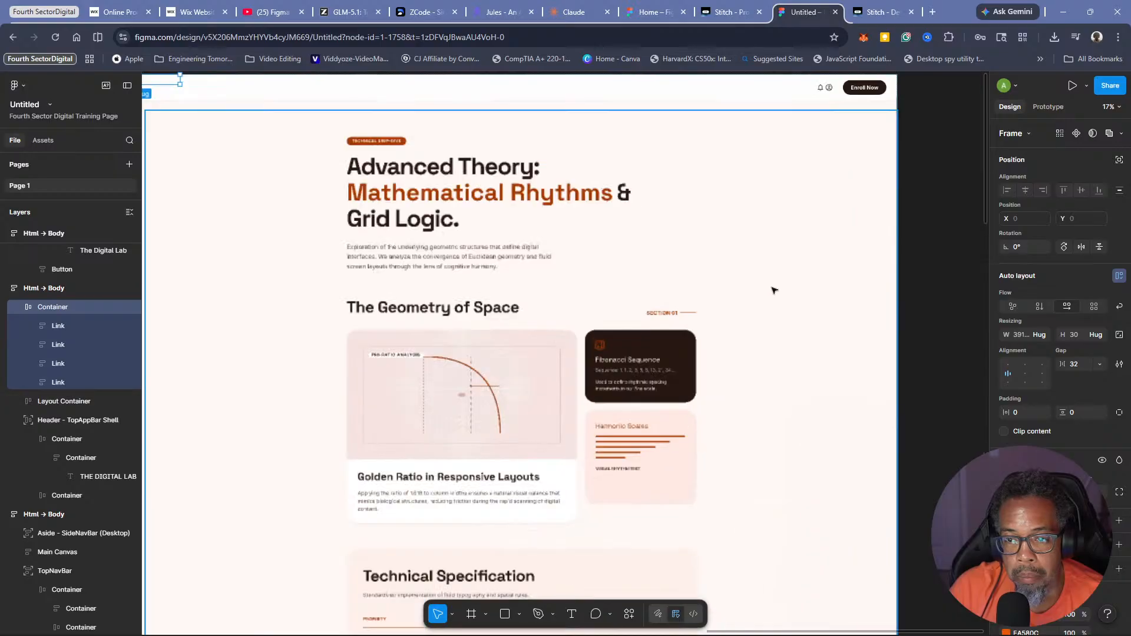
scroll(774, 290, "up", 2)
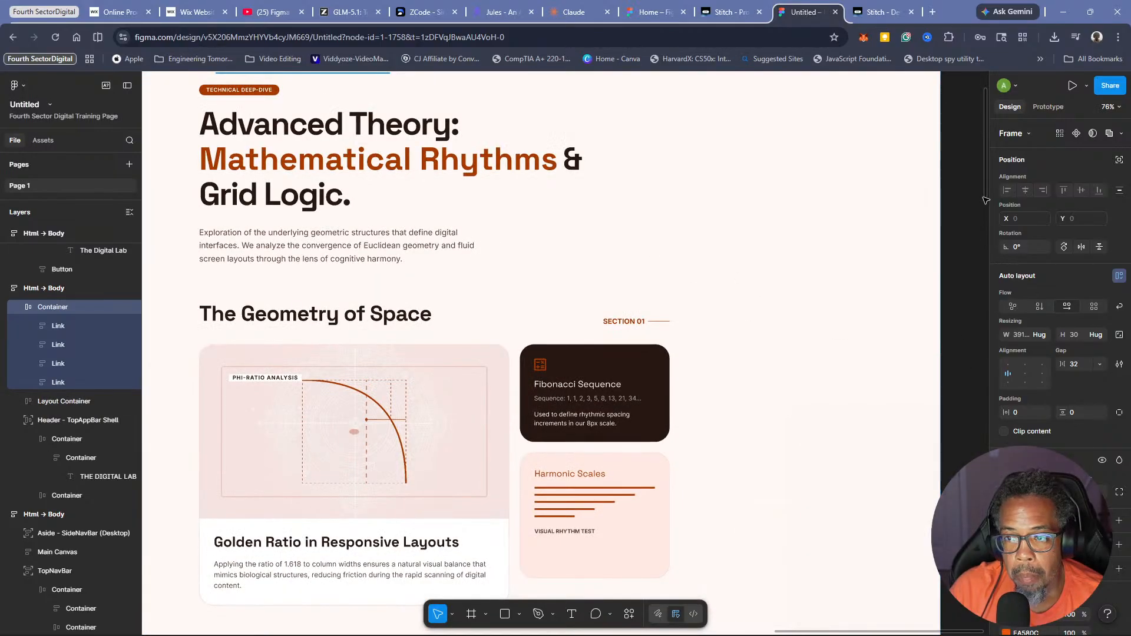
left_click_drag(985, 195, 981, 152)
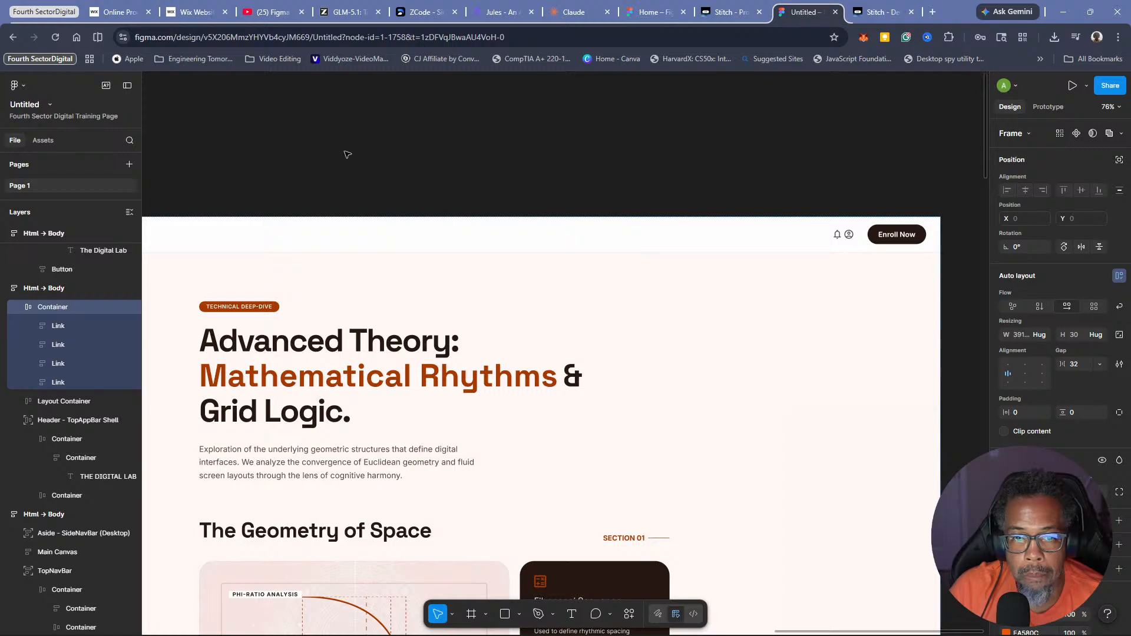
Try to paste the copied Assets, Outcomes, Modules and Enroll link group into the Advanced Theory screen's header bar
left_click(350, 154)
left_click(485, 229)
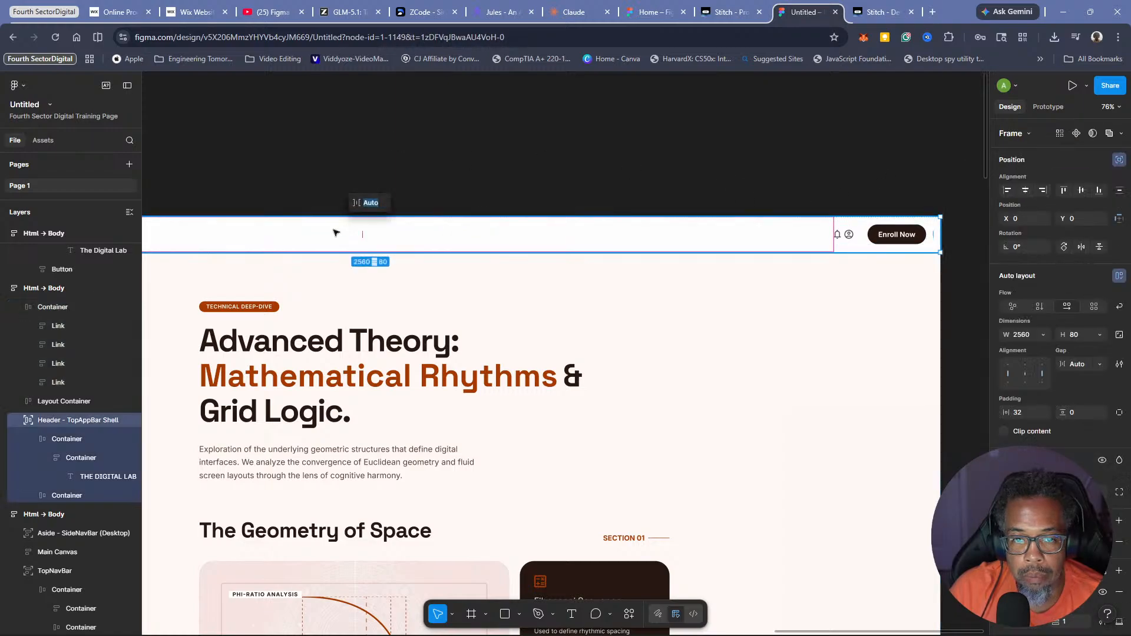
left_click(397, 165)
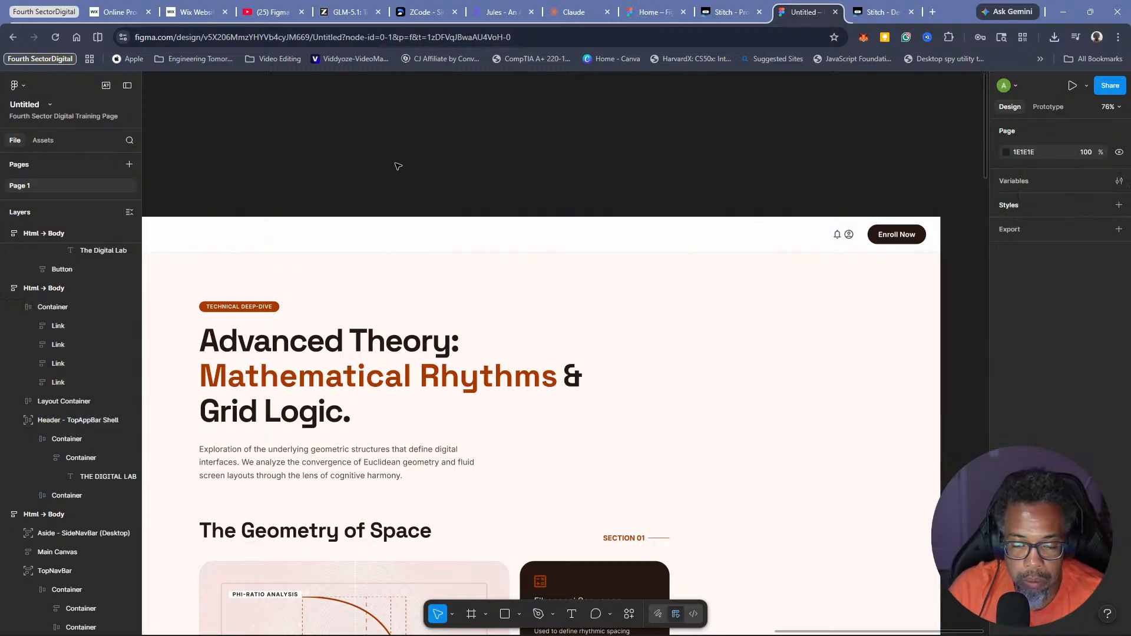
left_click(428, 224)
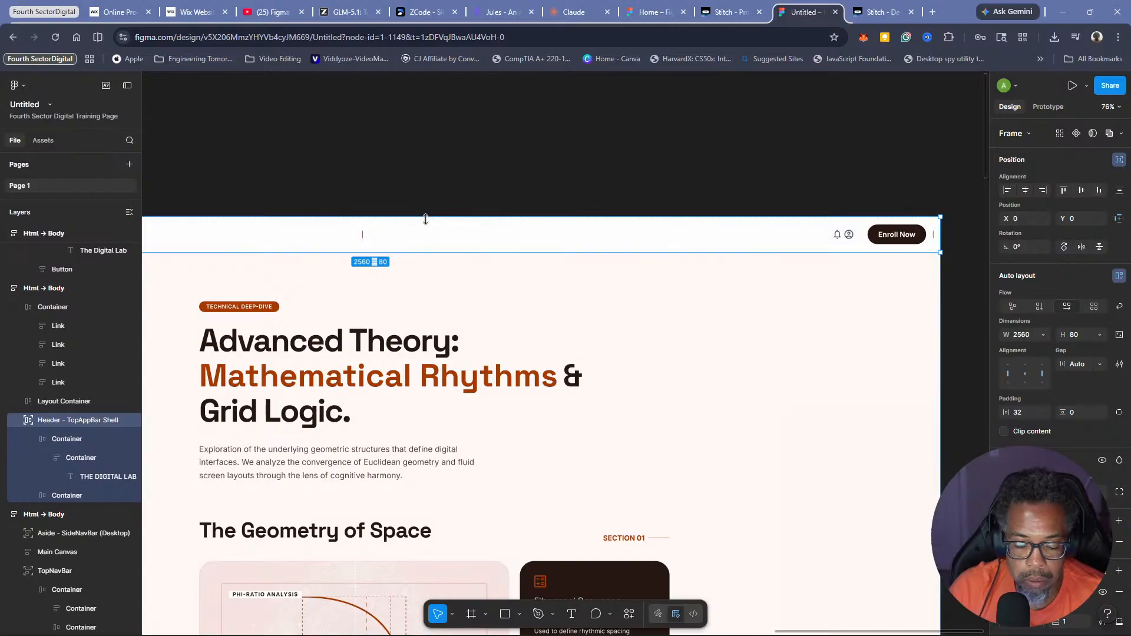
left_click(425, 218)
left_click(422, 237)
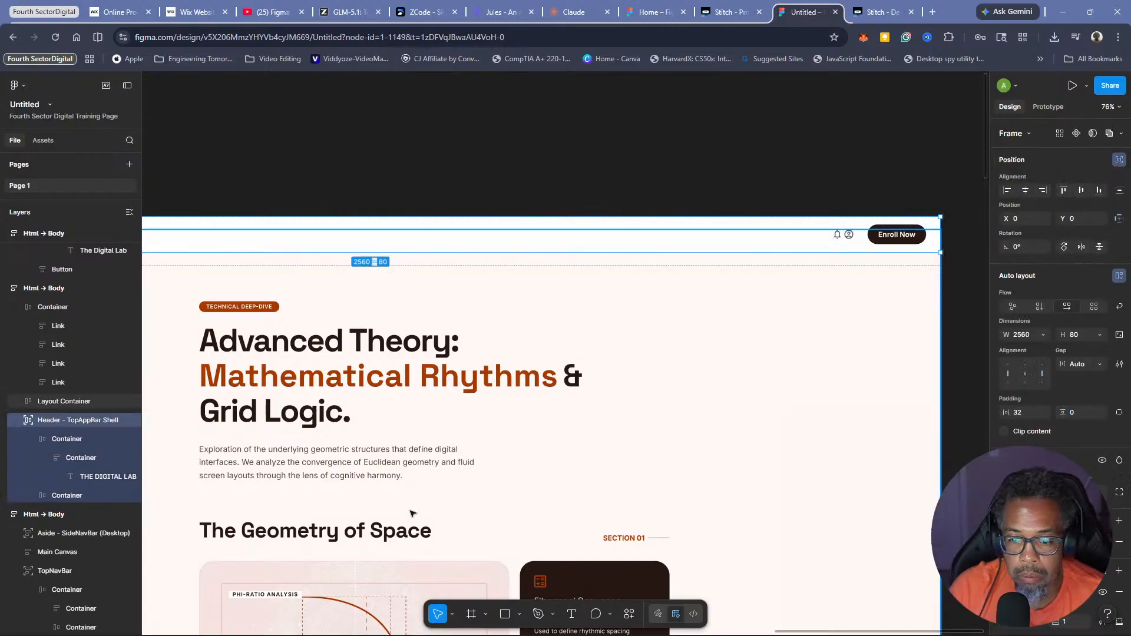
left_click_drag(820, 633, 710, 631)
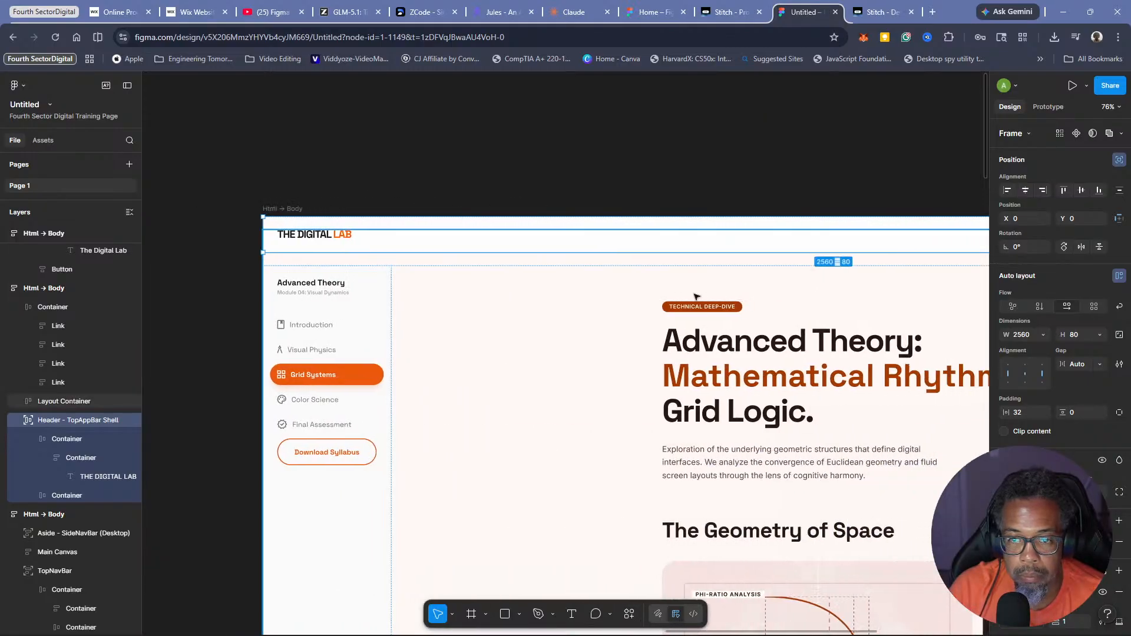
left_click(601, 235)
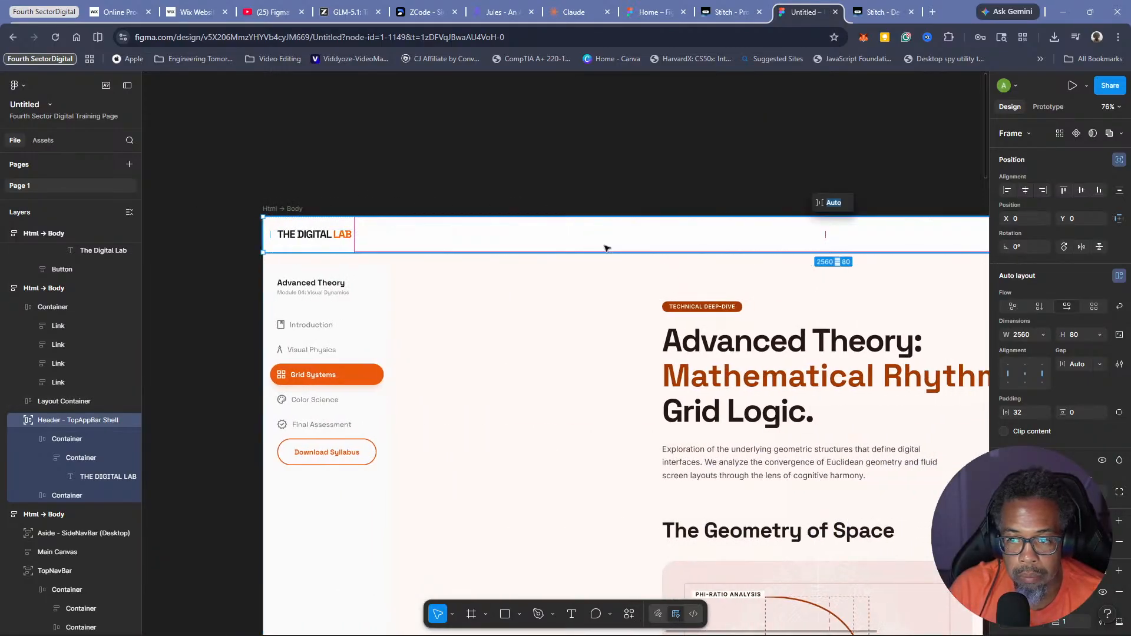
key("ctrl+v")
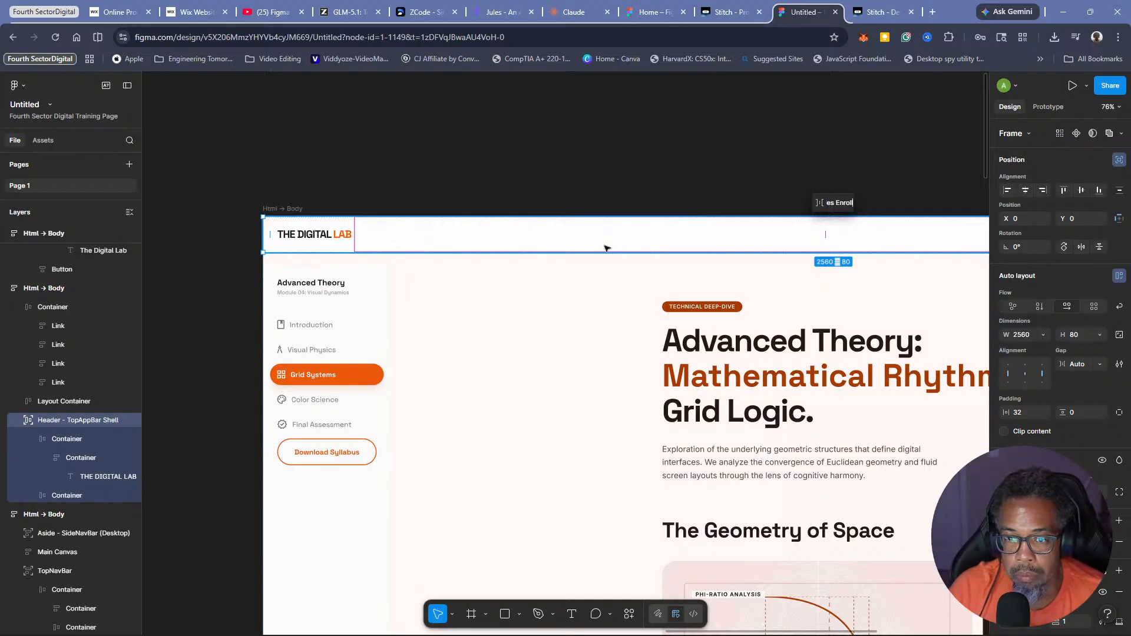
Copy the navigation link group from the header of the smaller Introduction to Visual Systems screen and paste it into the Advanced Theory header
scroll(607, 247, "down", 15)
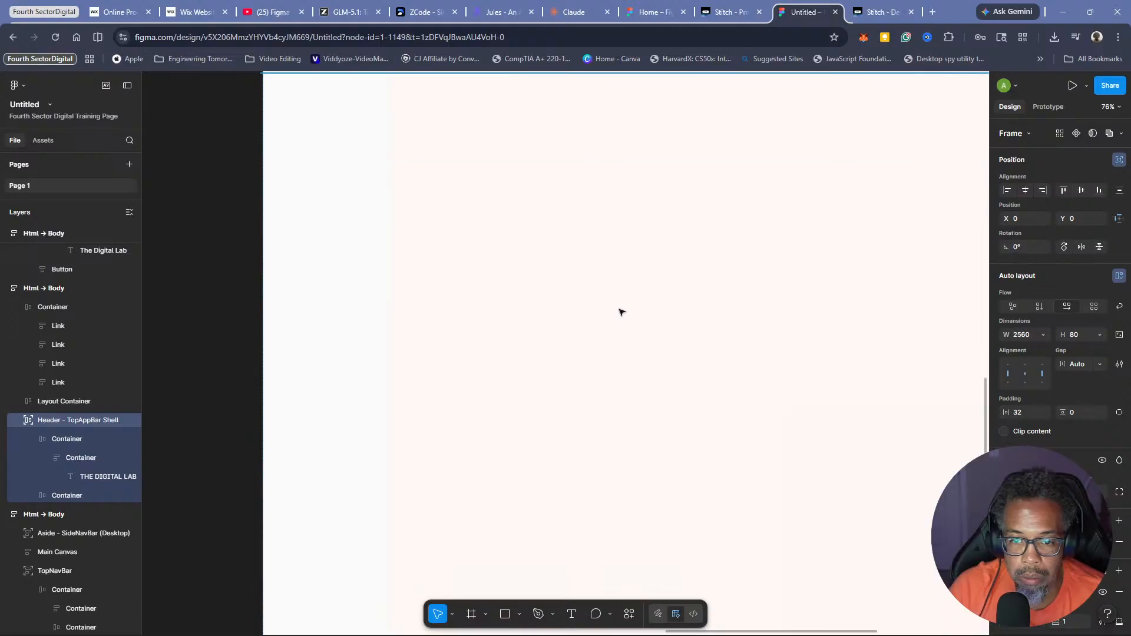
scroll(620, 314, "down", 7)
scroll(620, 314, "up", 1)
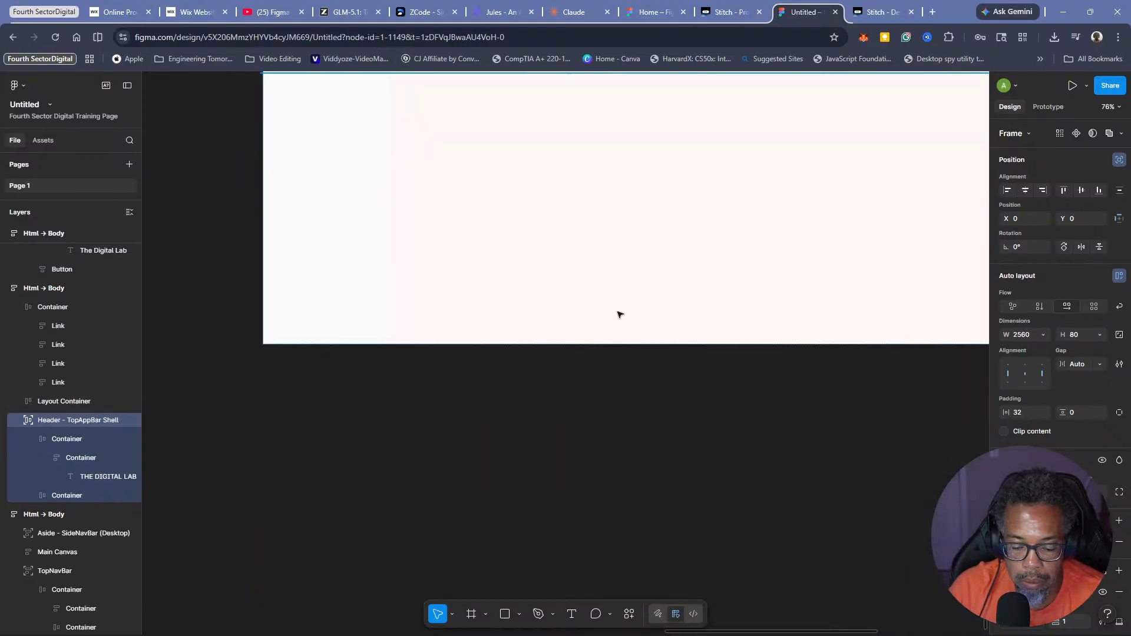
scroll(620, 315, "up", 5)
scroll(620, 315, "down", 6)
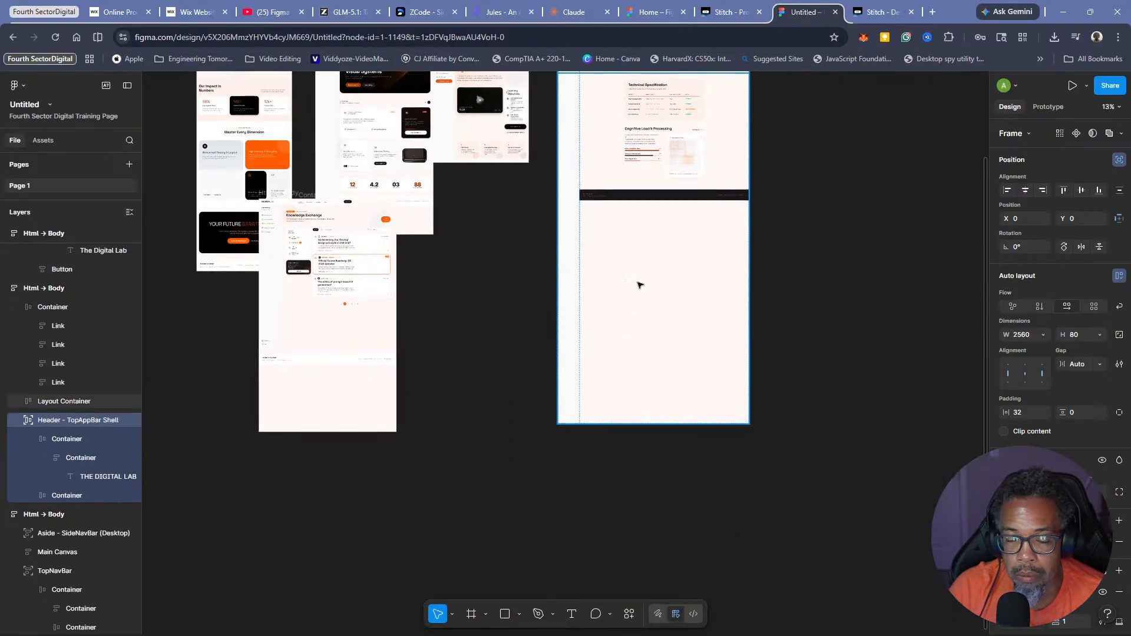
scroll(640, 285, "up", 5)
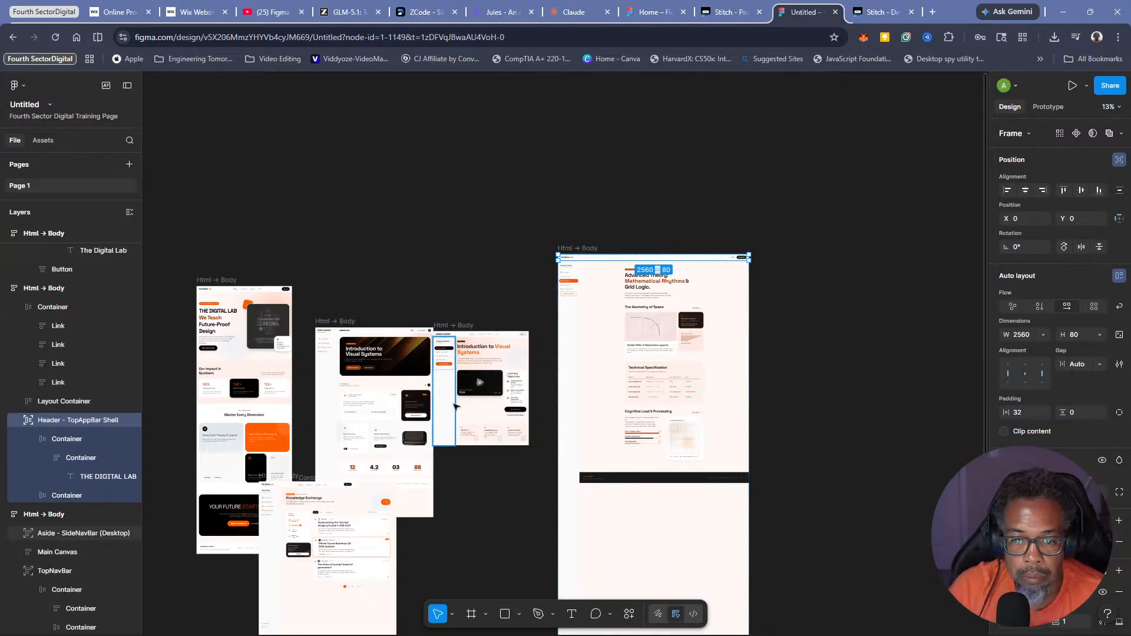
left_click(484, 338)
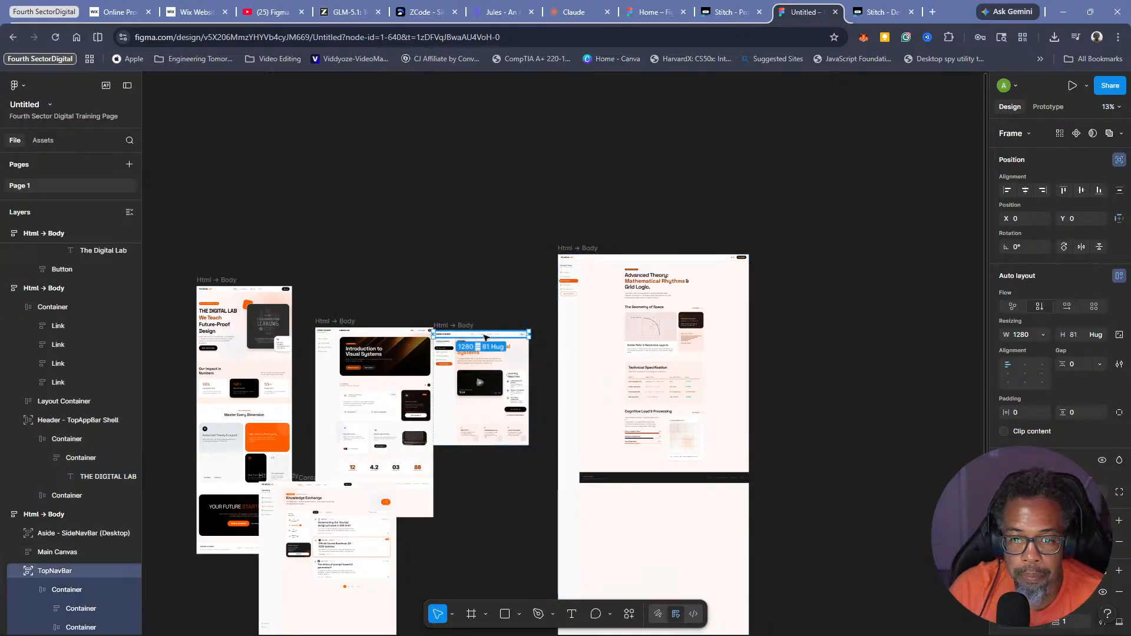
double_click(483, 336)
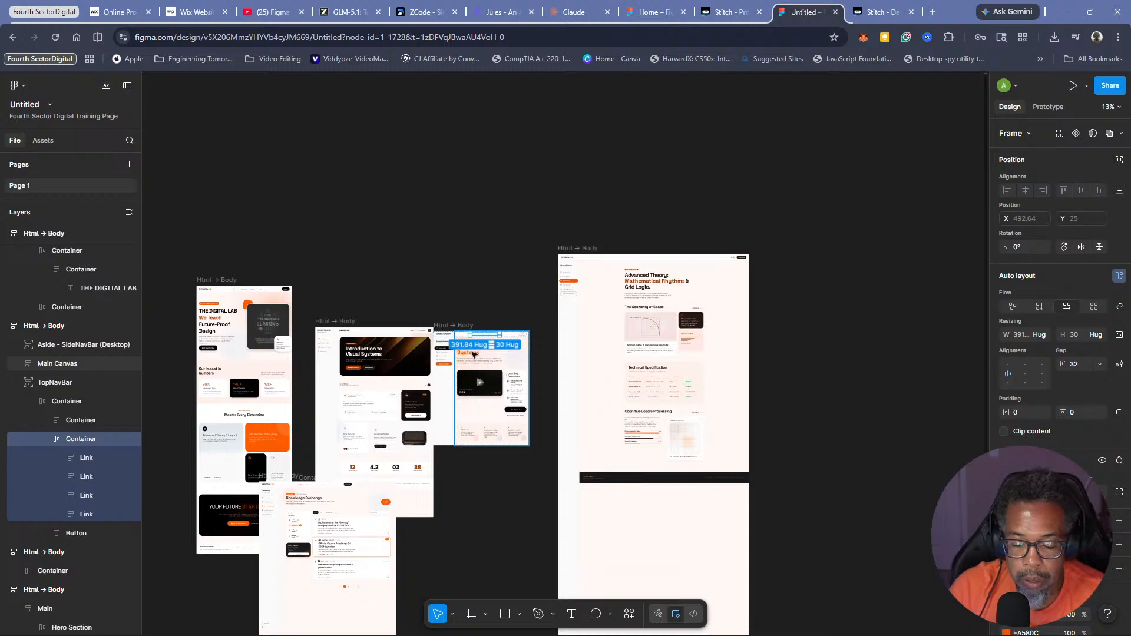
left_click(634, 260)
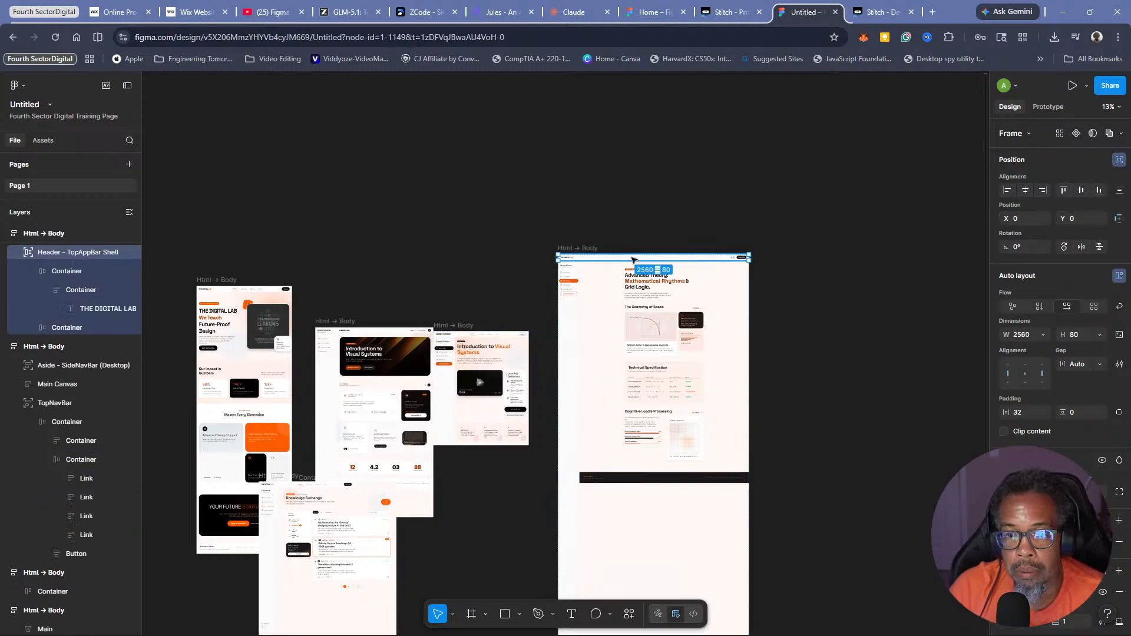
key("ctrl+v")
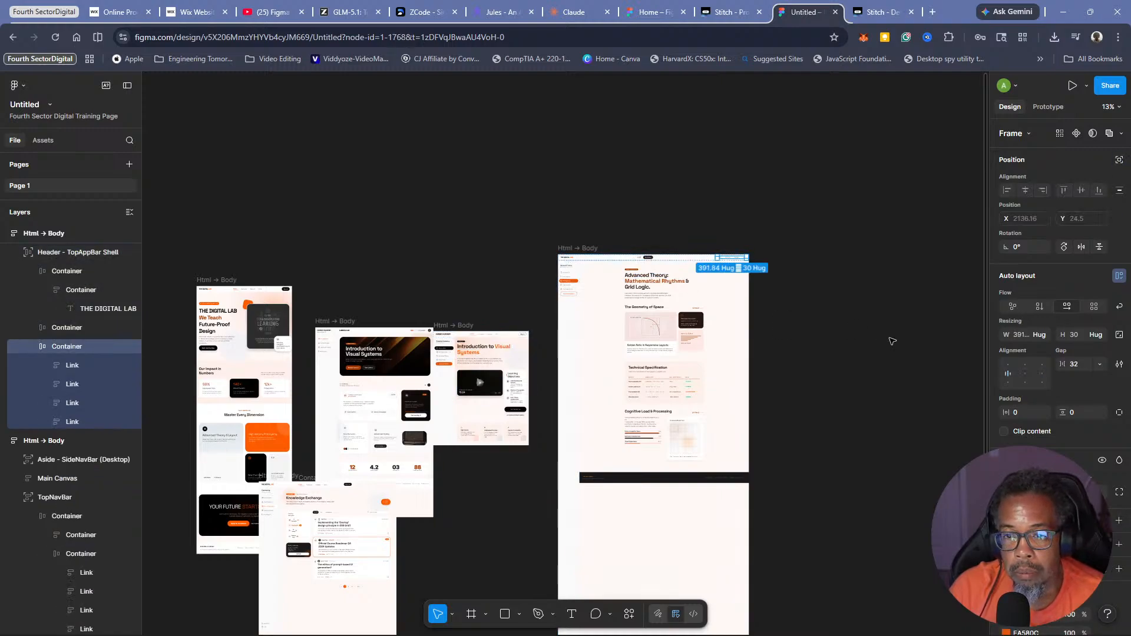
Move the pasted Assets, Outcomes, Modules and Enroll links between the logo and Enroll Now in the Advanced Theory header
scroll(894, 400, "up", 5)
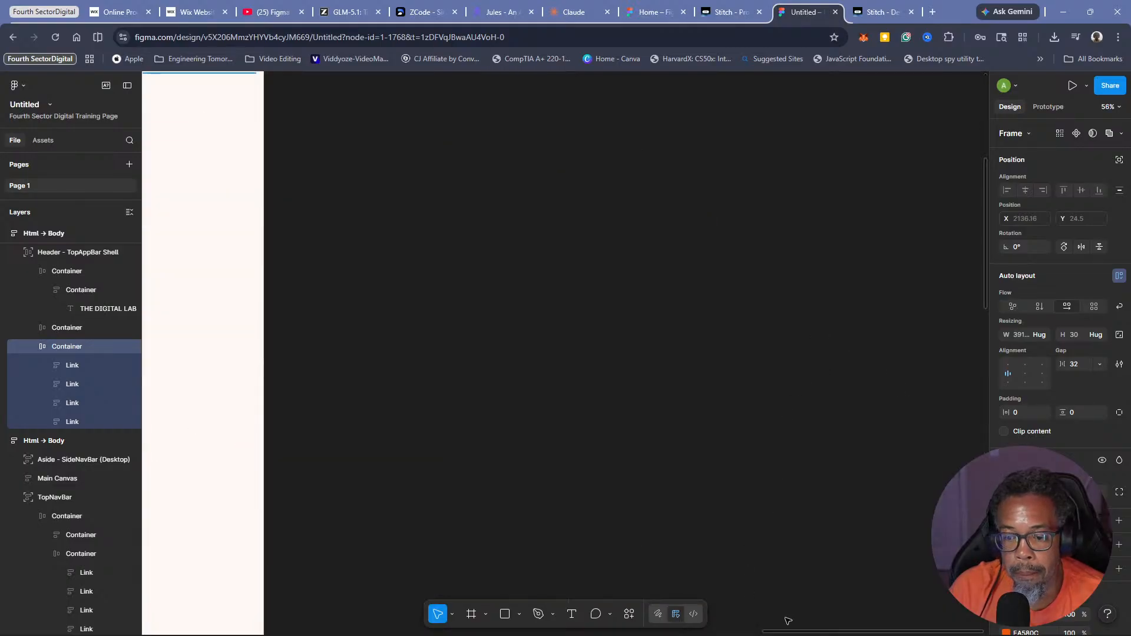
scroll(740, 614, "left", 5)
scroll(725, 462, "up", 8)
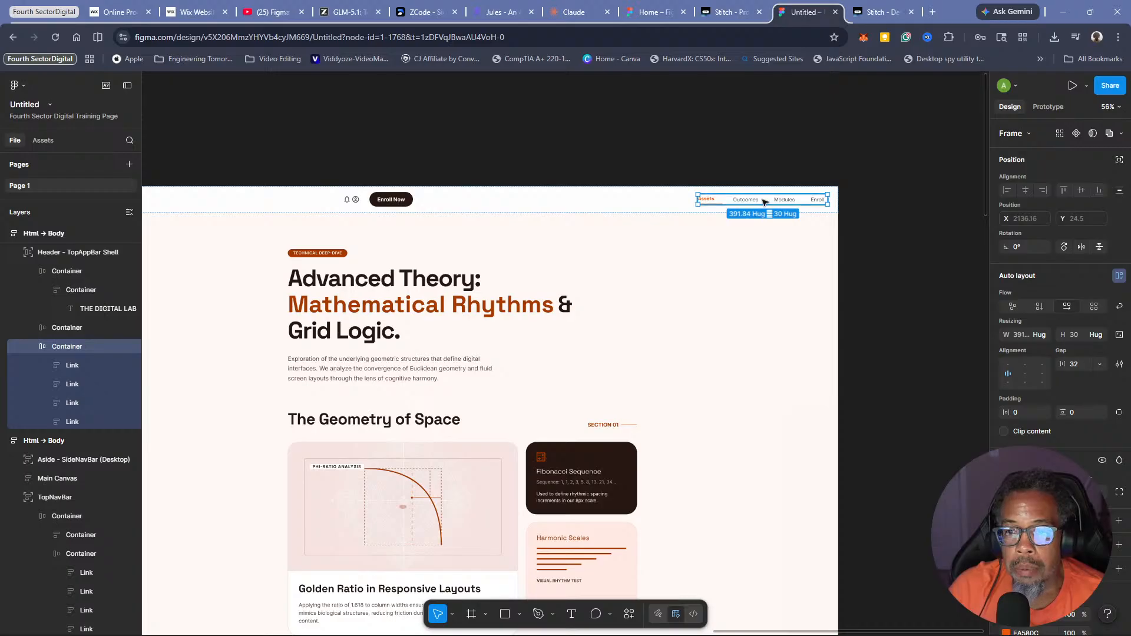
left_click_drag(764, 200, 412, 202)
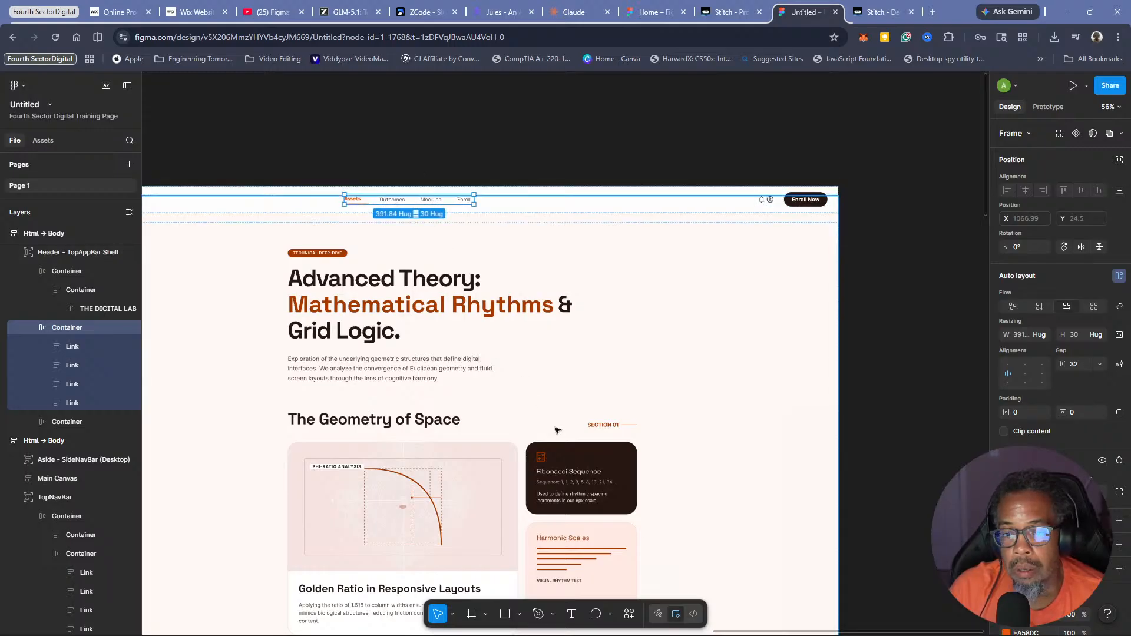
left_click_drag(749, 631, 682, 615)
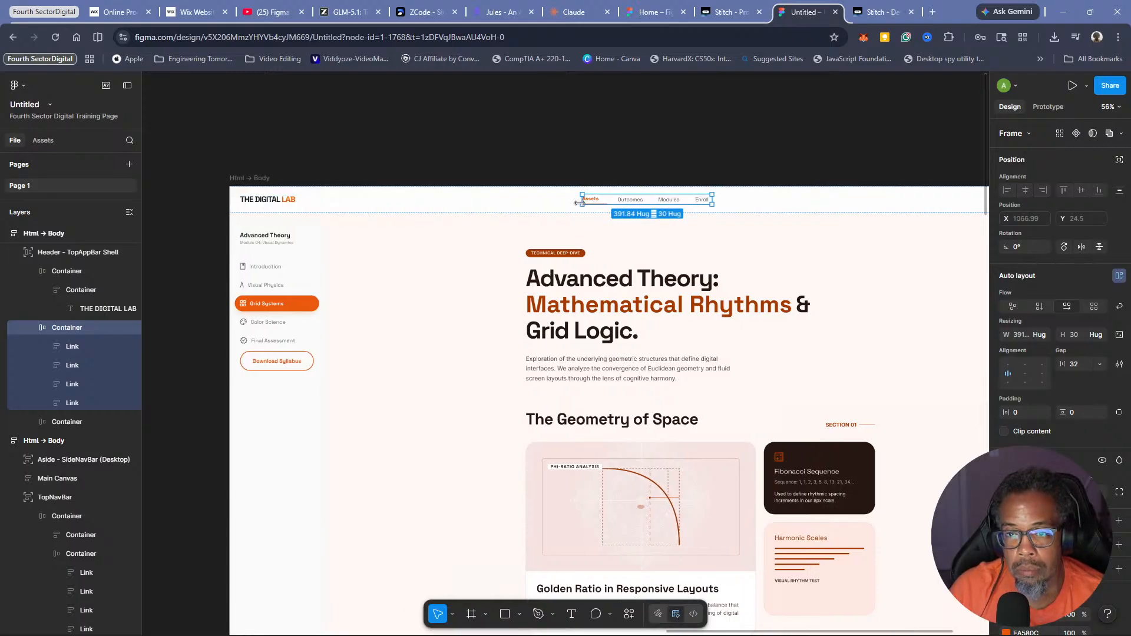
left_click(595, 179)
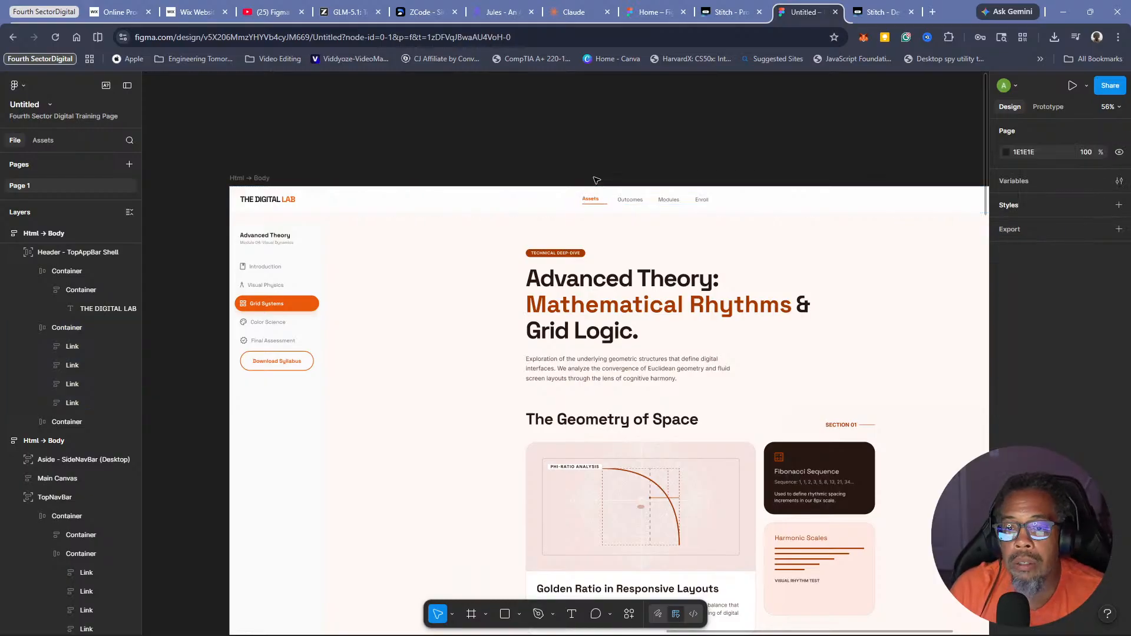
Return to the home screen's header with THE DIGITAL LAB logo and navigation links
scroll(471, 248, "down", 5)
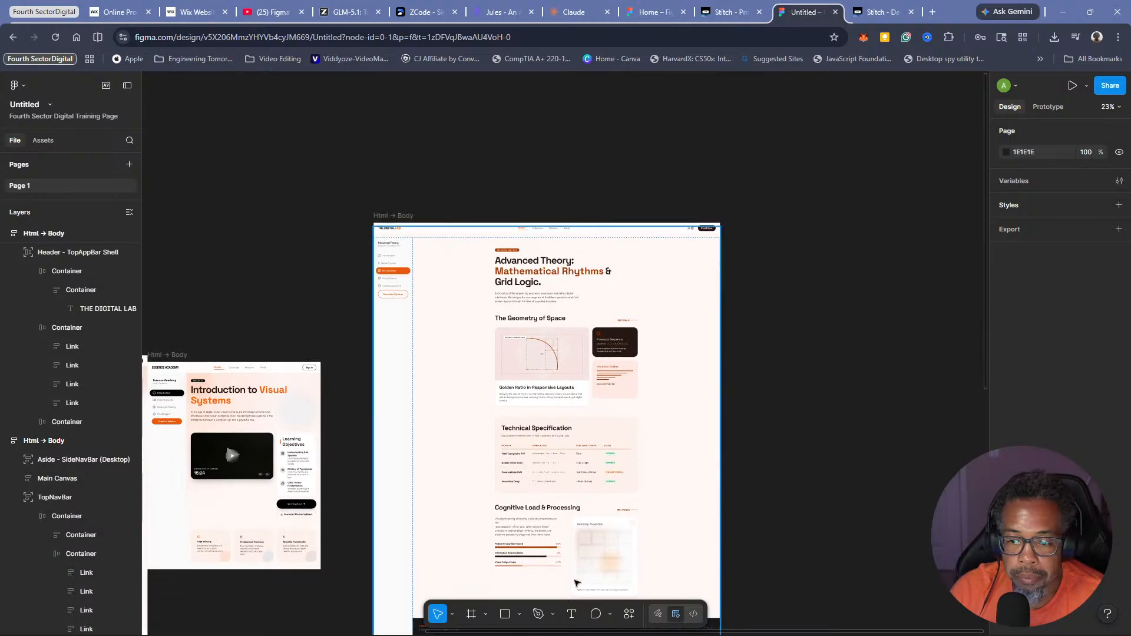
scroll(205, 608, "left", 10)
scroll(205, 608, "left", 3)
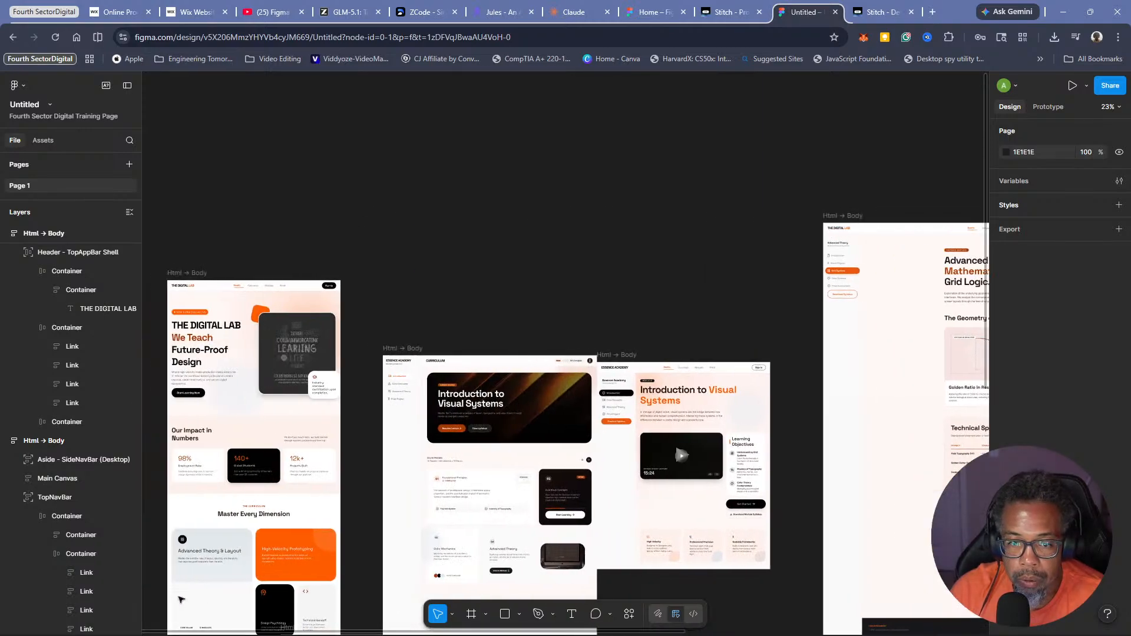
scroll(429, 404, "up", 5)
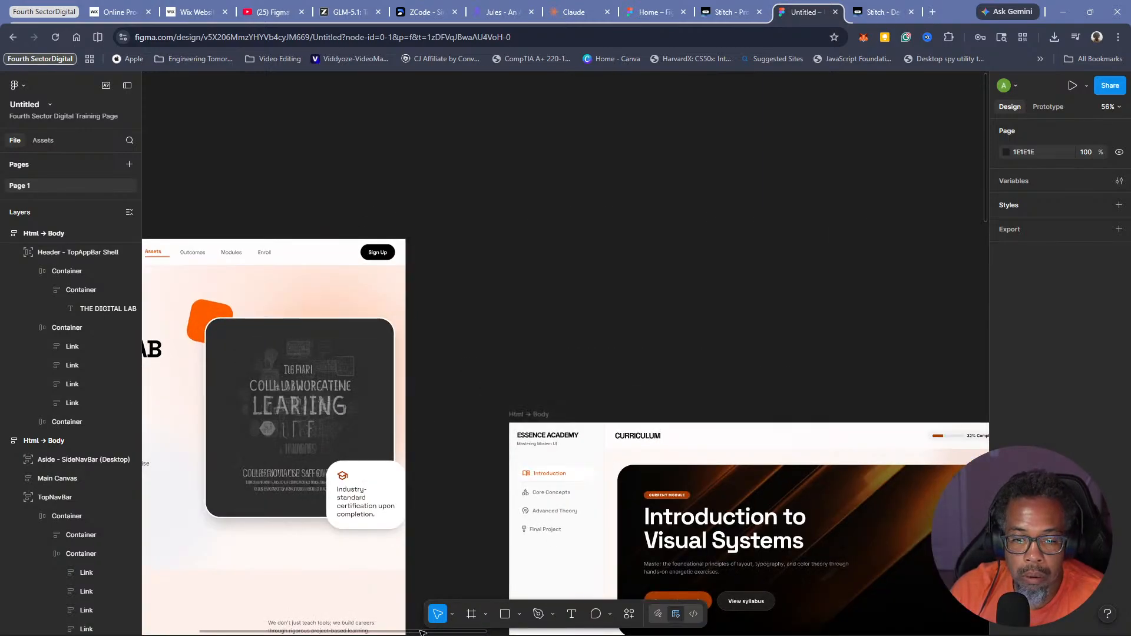
left_click_drag(422, 632, 321, 629)
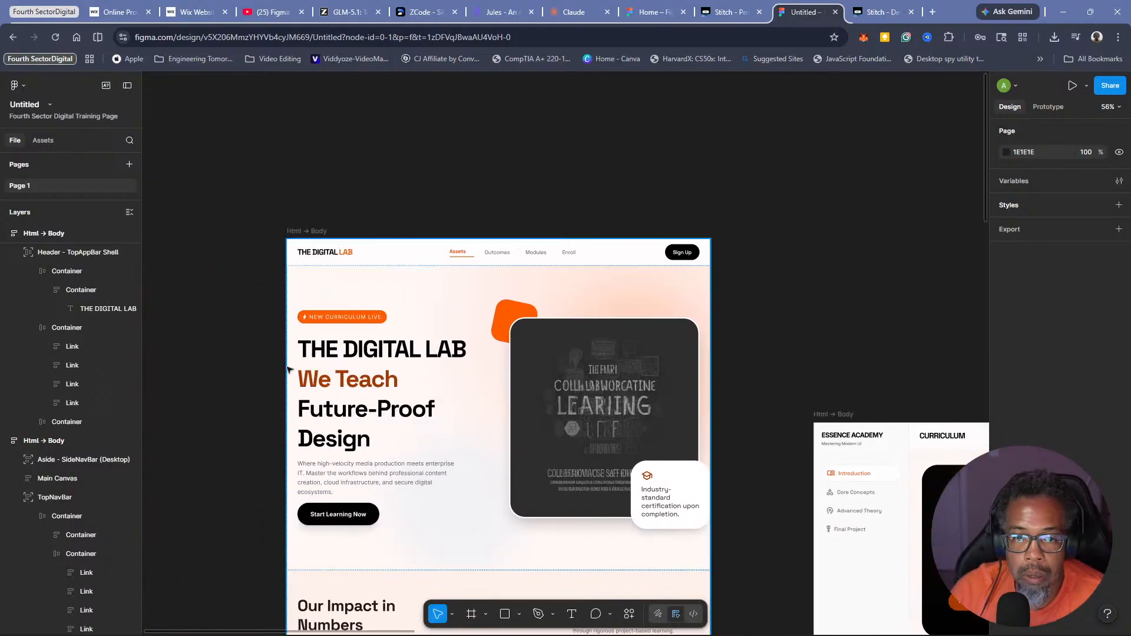
Replace the ESSENCE ACADEMY heading in the Curriculum page's sidebar with THE DIGITAL LAB
left_click(855, 446)
double_click(861, 438)
double_click(861, 437)
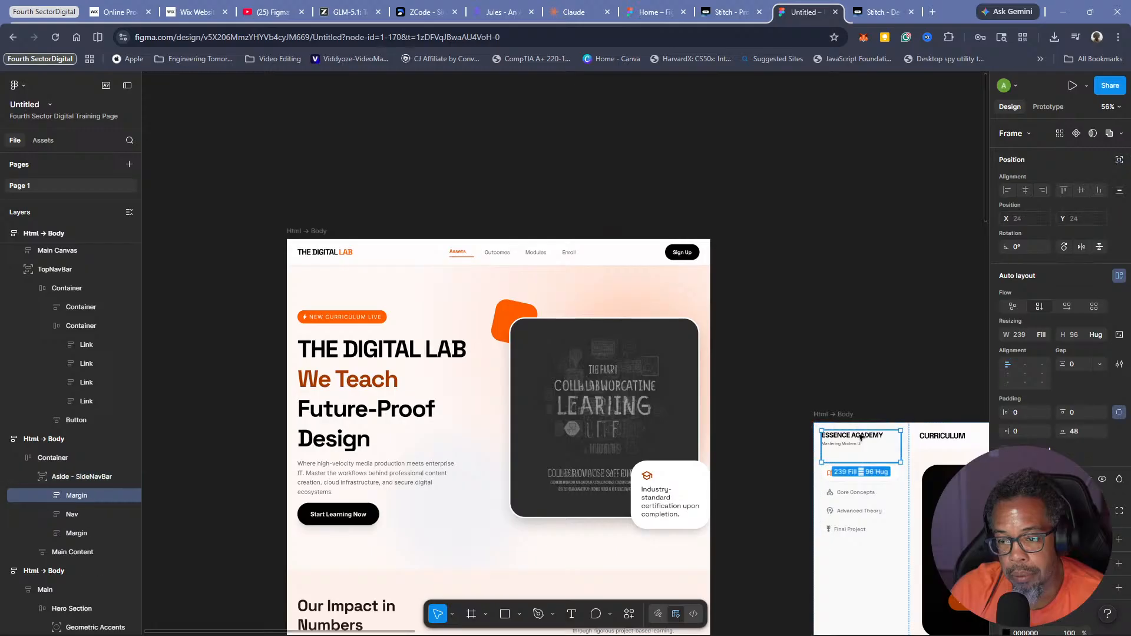
double_click(862, 437)
double_click(862, 437)
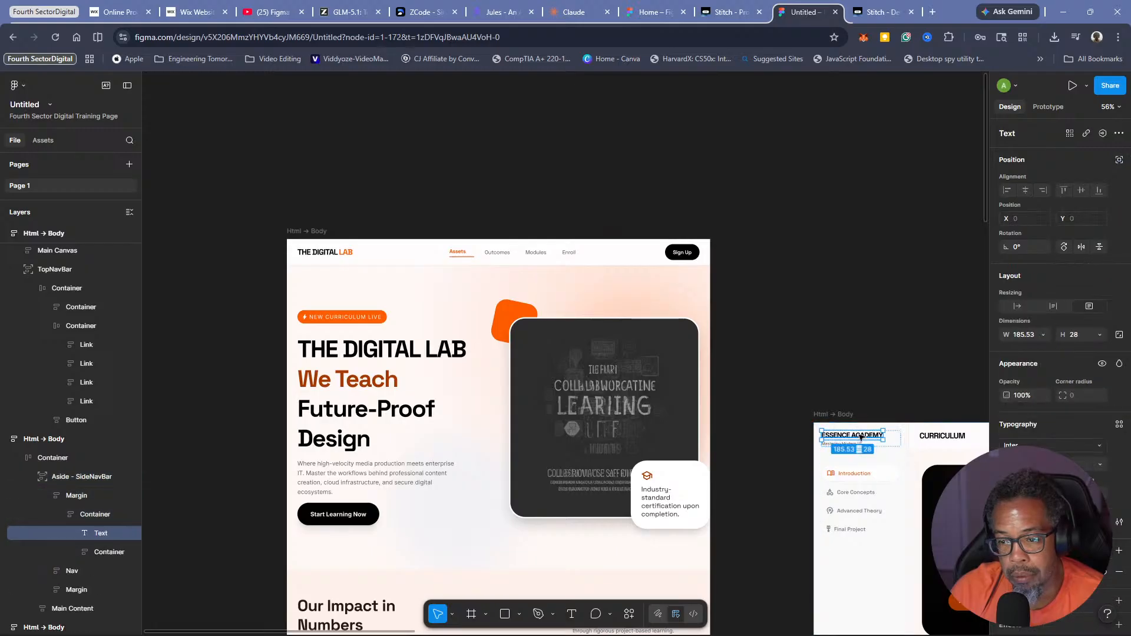
double_click(861, 436)
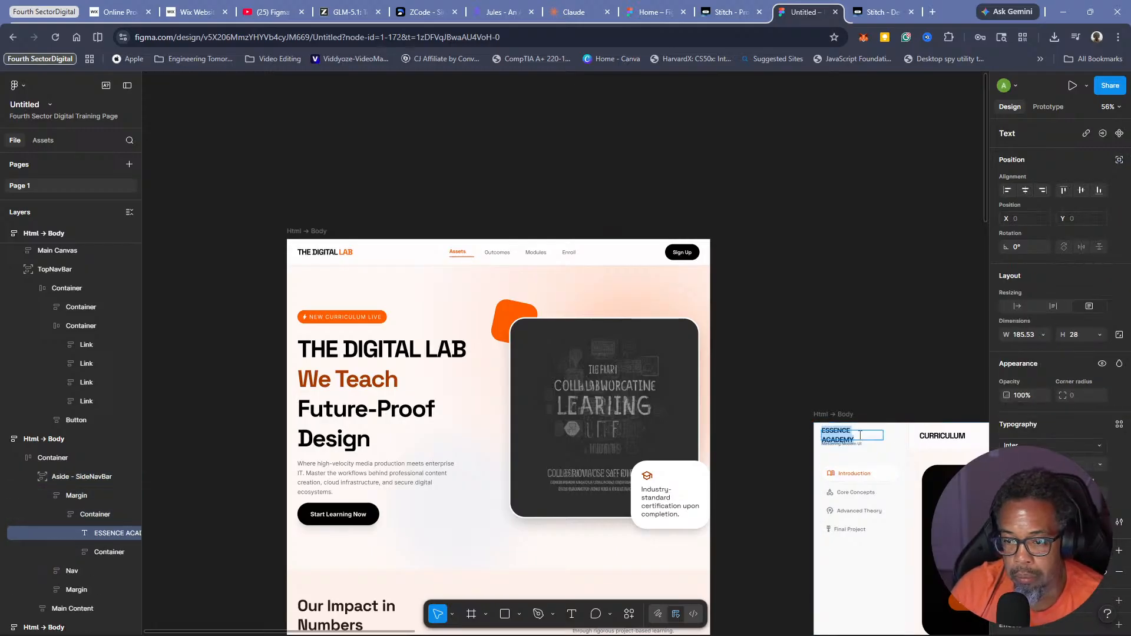
type("Th")
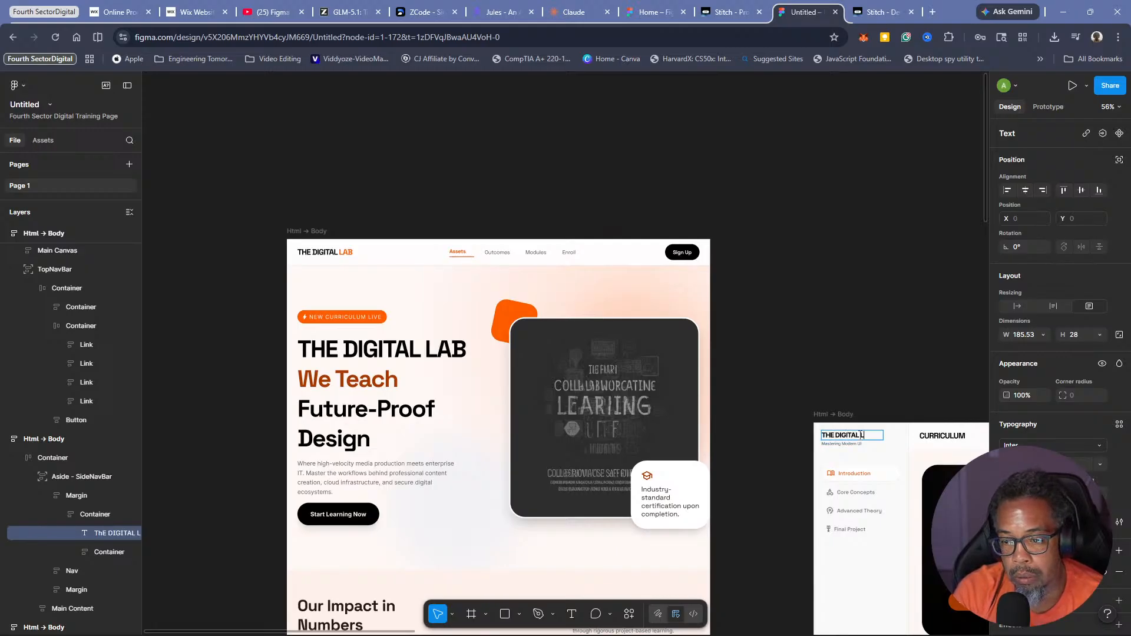
Colour the word LAB in the Curriculum page's sidebar heading orange, FF5C00
double_click(861, 435)
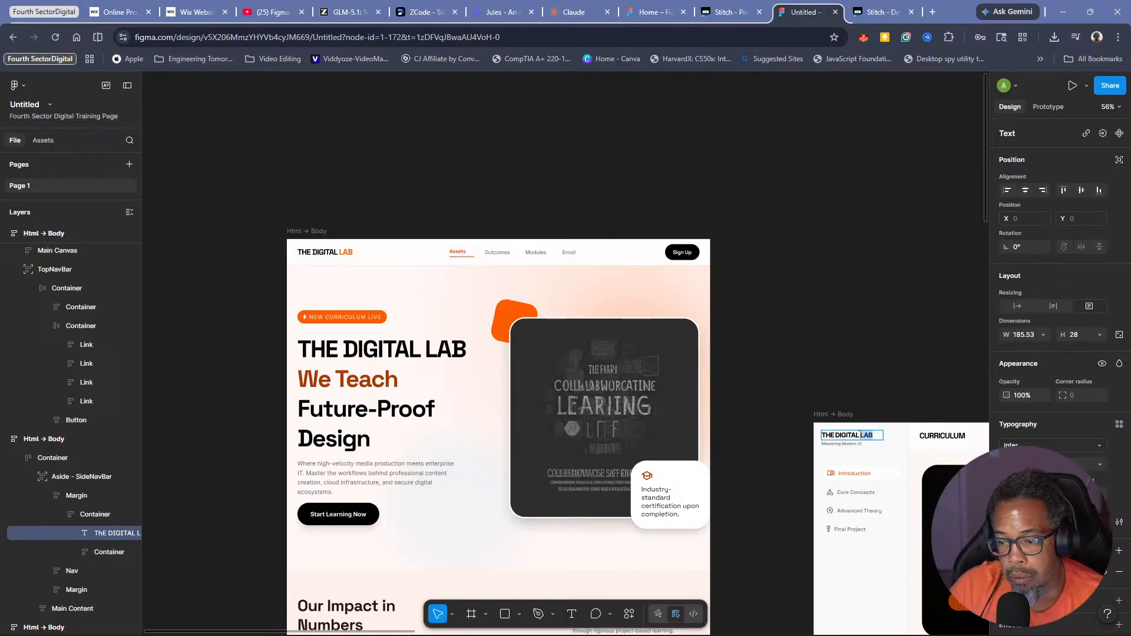
left_click(1007, 573)
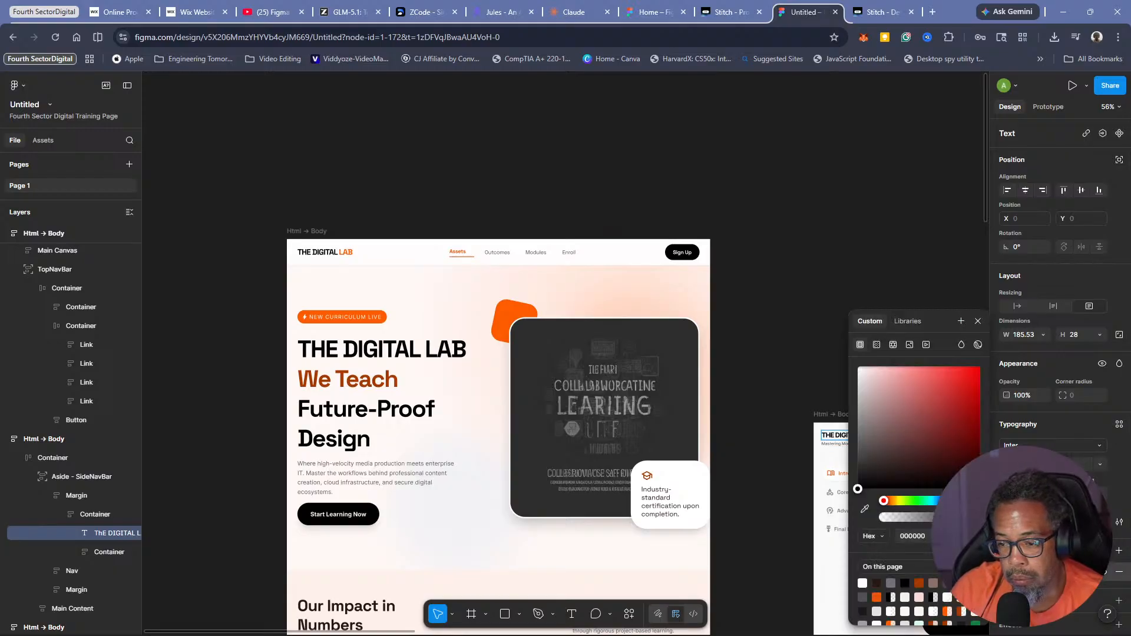
left_click(877, 597)
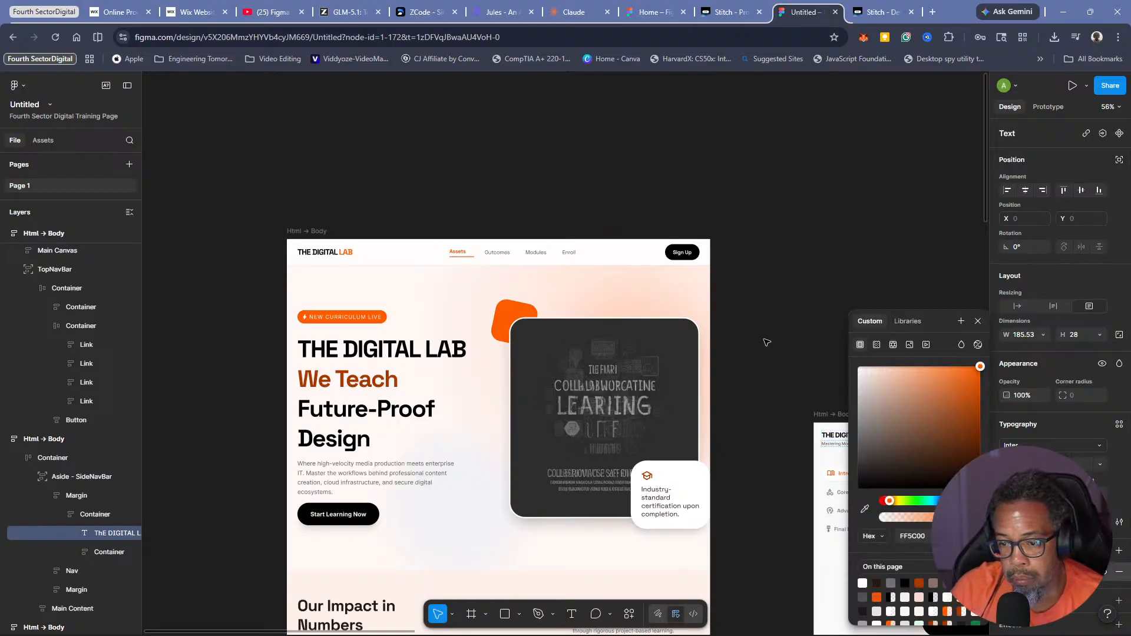
key("Escape")
Replace the ESSENCE ACADEMY heading in the top bar of the module introduction page with THE DIGITAL LAB
scroll(767, 342, "down", 4)
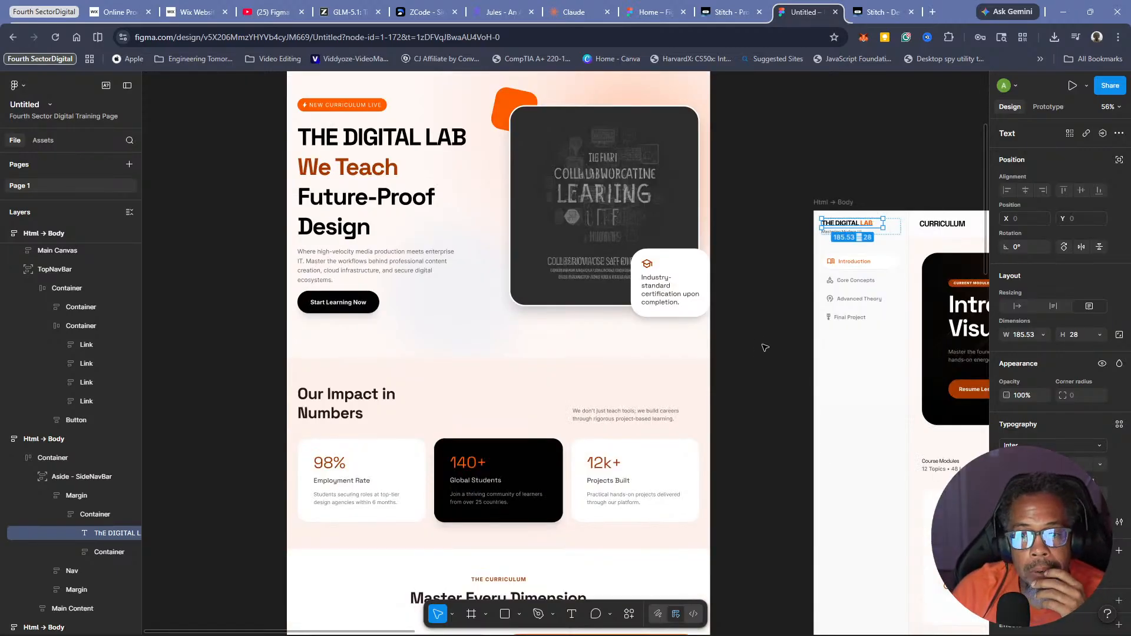
scroll(764, 348, "down", 7)
scroll(765, 347, "down", 4)
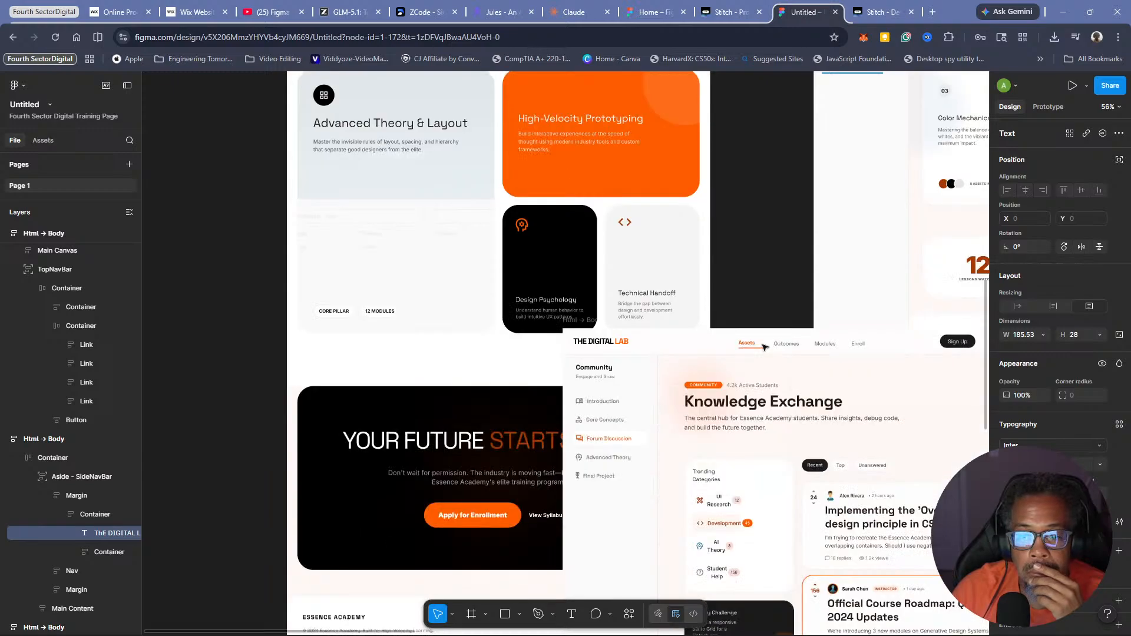
scroll(765, 348, "down", 14)
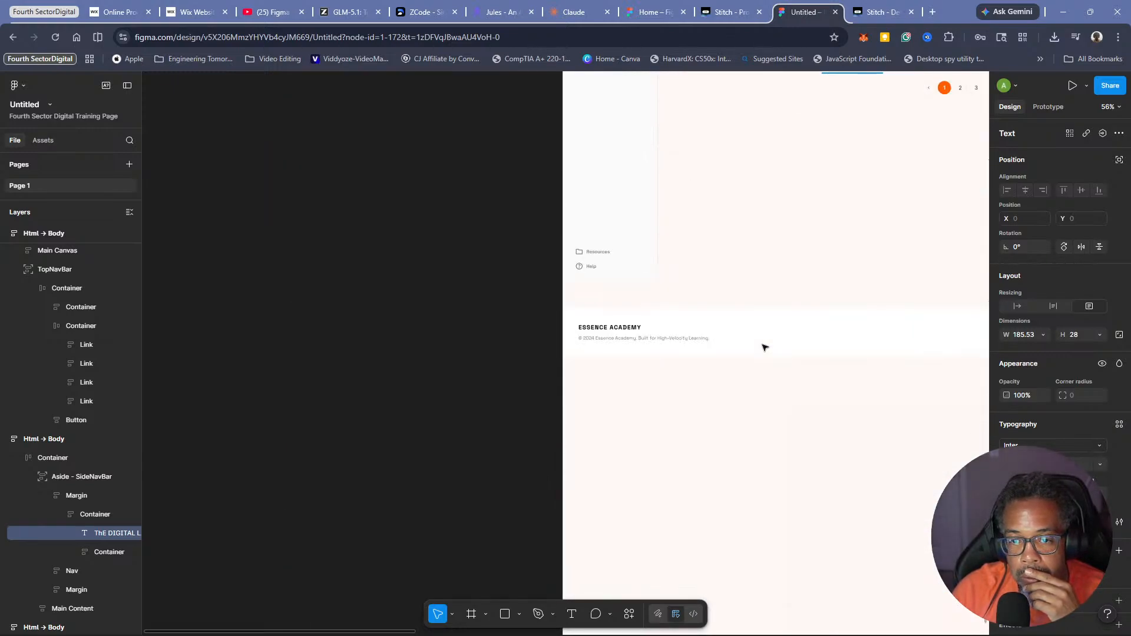
scroll(765, 347, "up", 10)
scroll(765, 347, "up", 15)
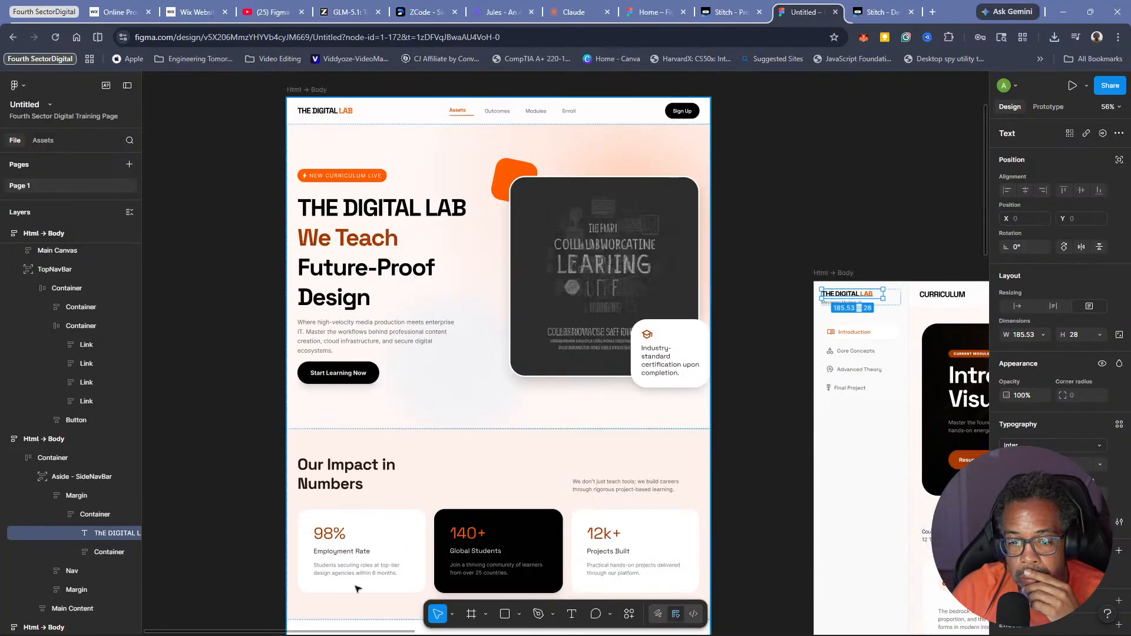
left_click_drag(268, 632, 454, 632)
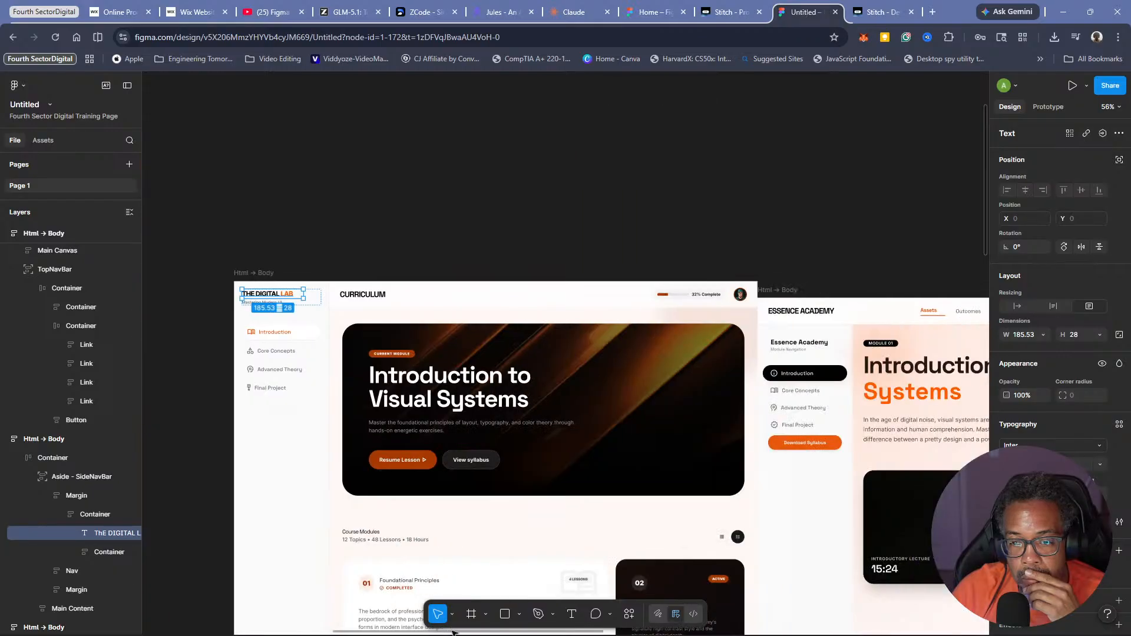
left_click(809, 316)
double_click(808, 315)
double_click(809, 316)
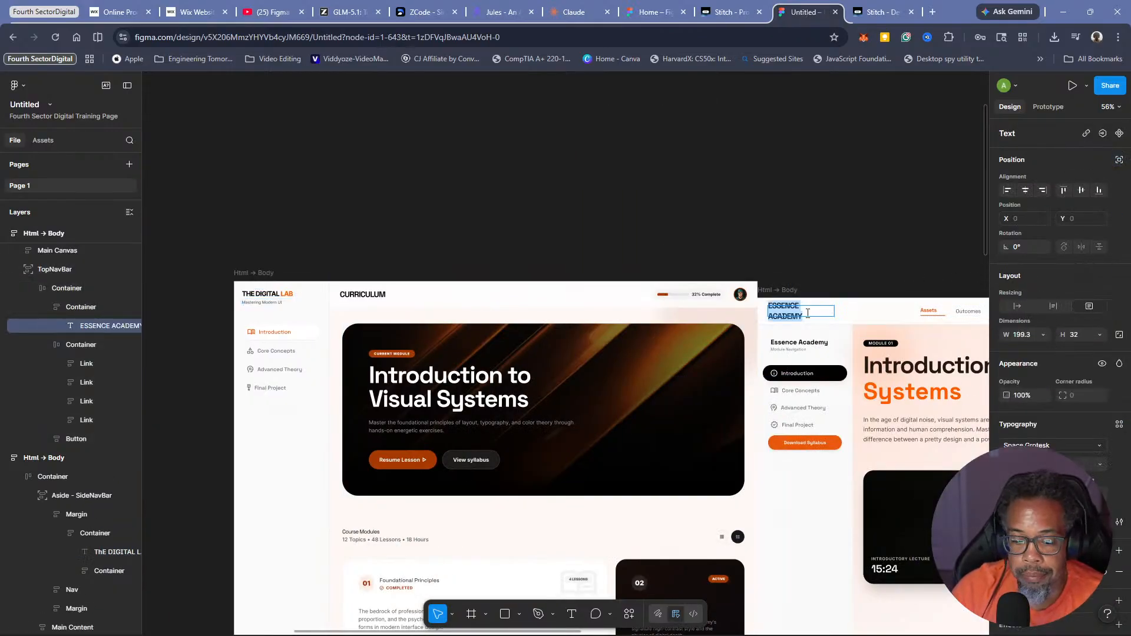
type("THE DIGITAL LAB")
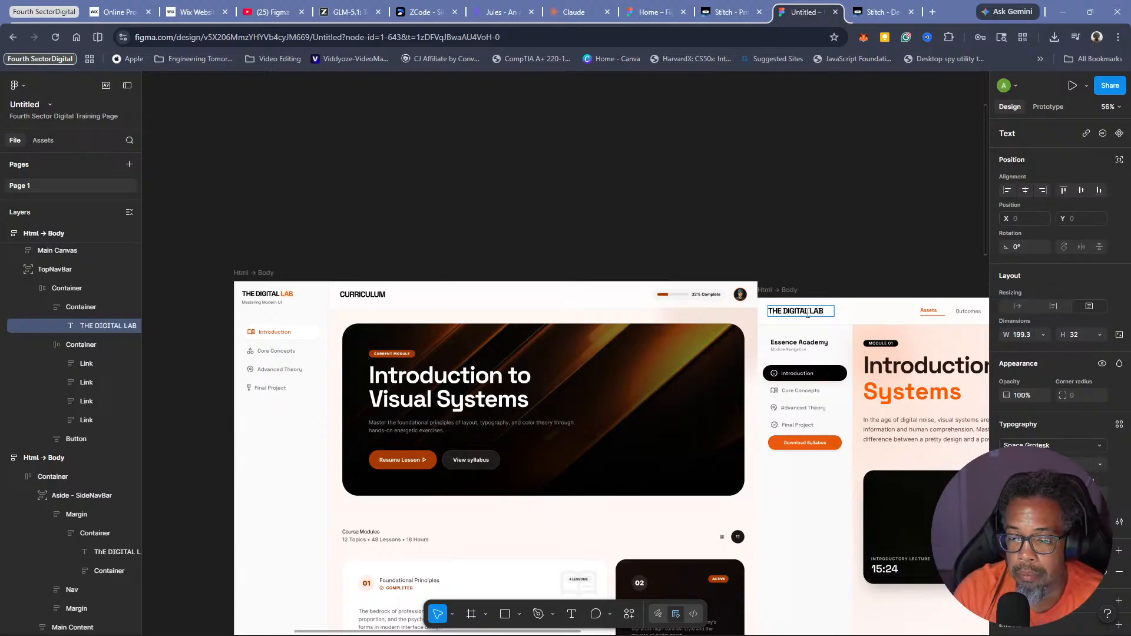
Colour the word LAB orange in the module introduction page's top bar heading
double_click(808, 312)
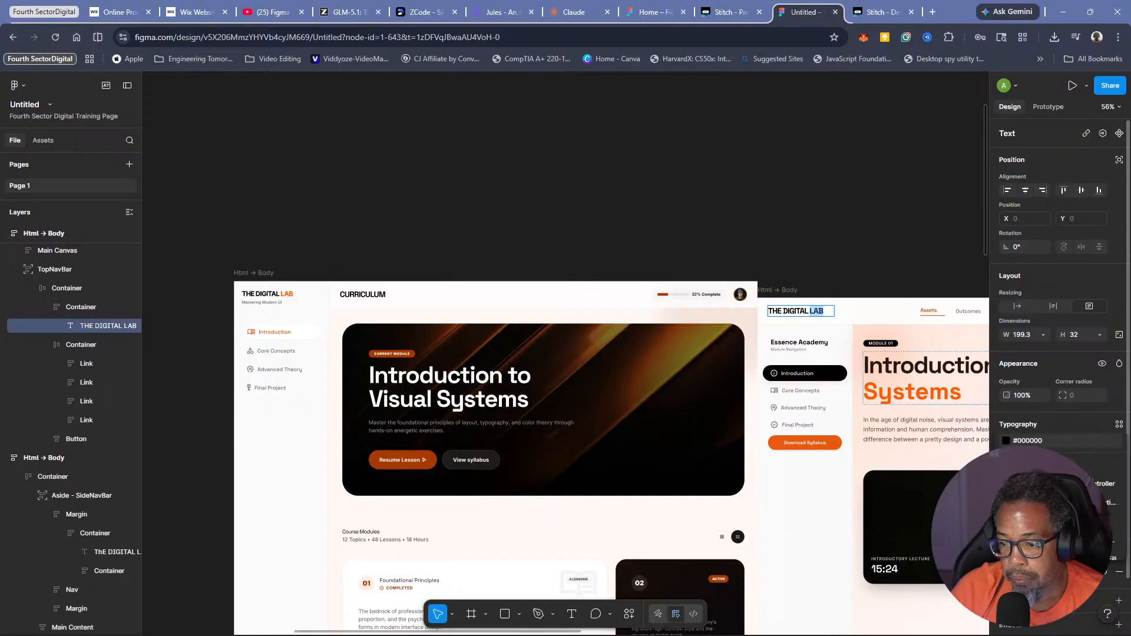
left_click(1006, 441)
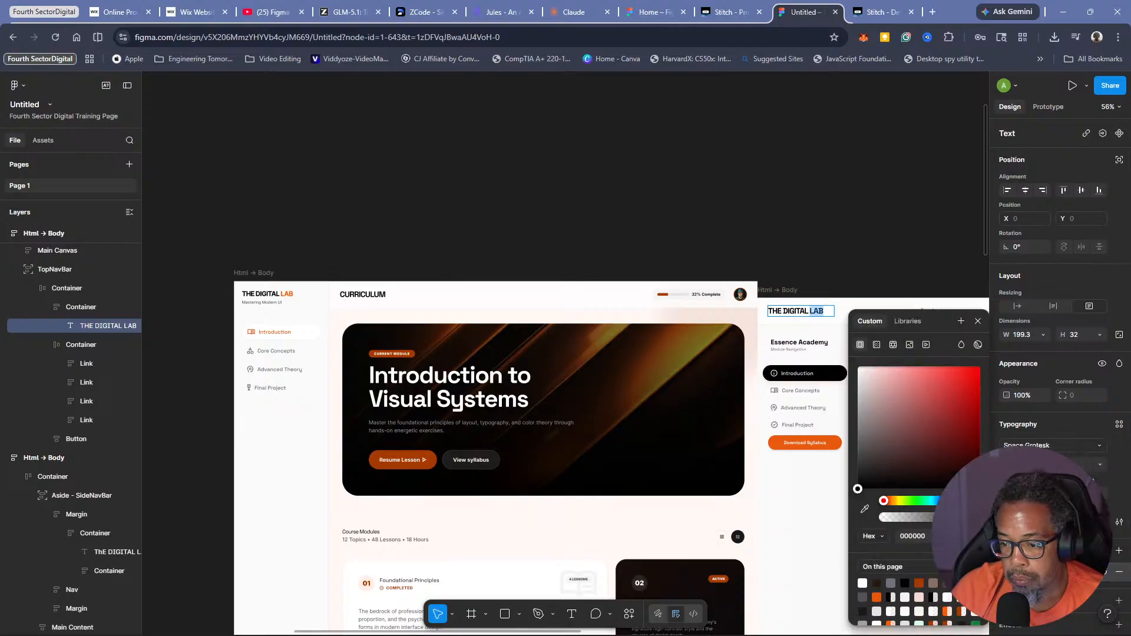
key("Escape")
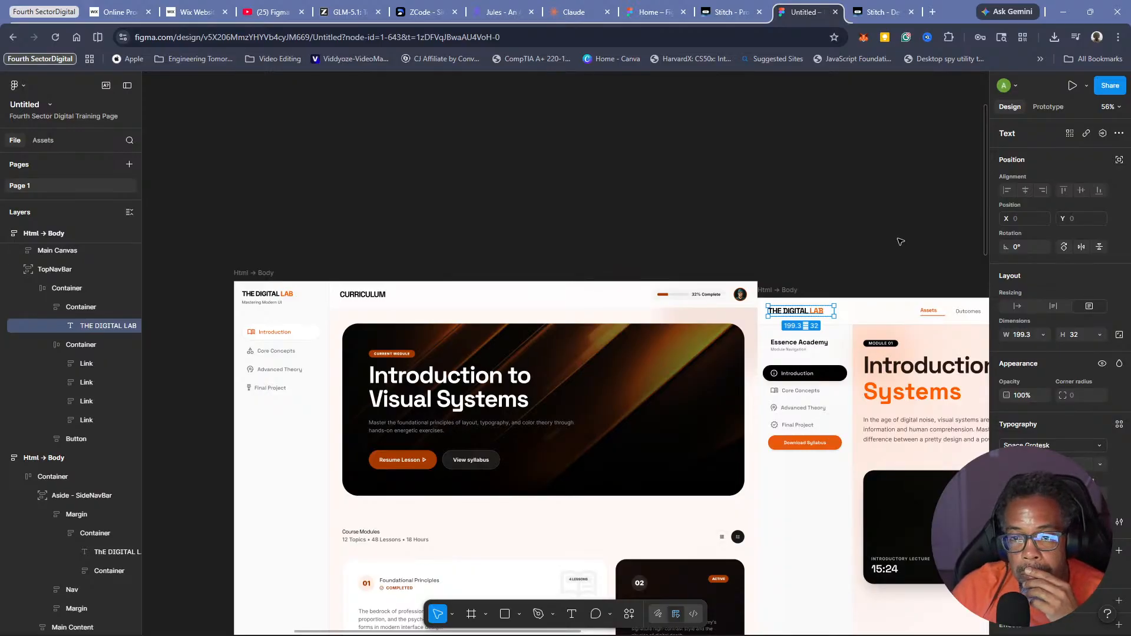
Examine the layout of the imported page frames and how the landing and Curriculum pages map to their layers
double_click(684, 297)
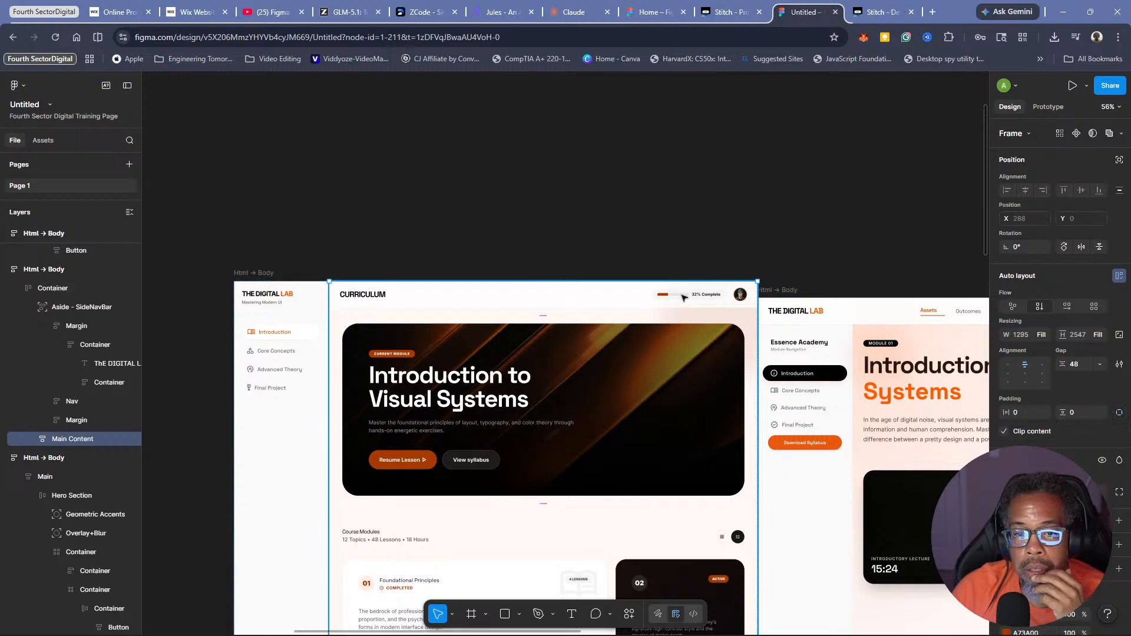
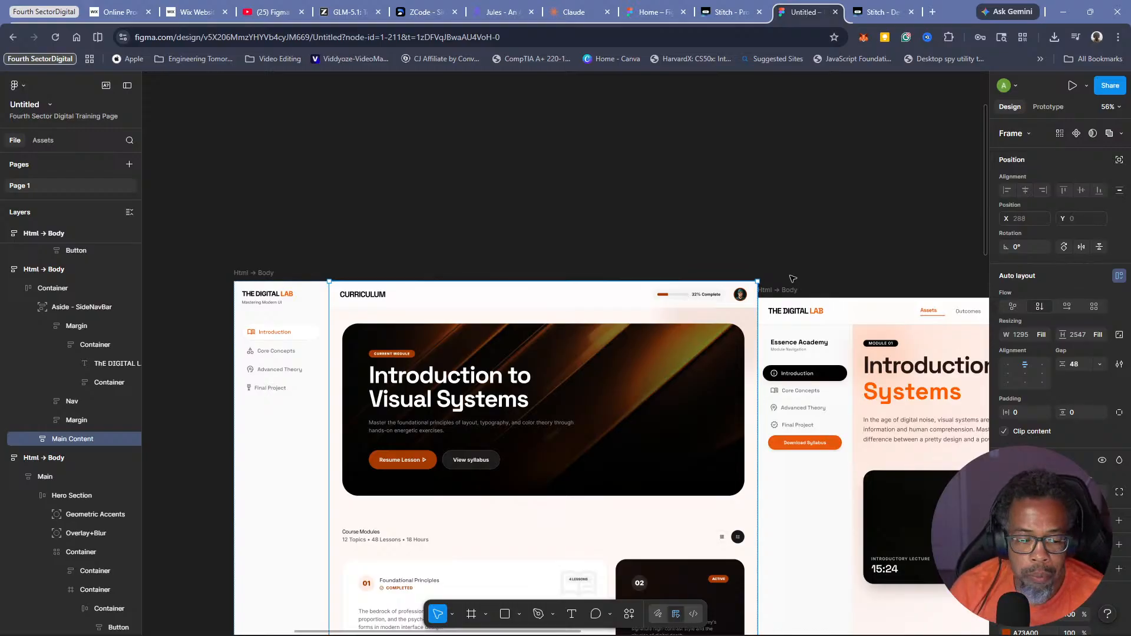
scroll(795, 147, "down", 5)
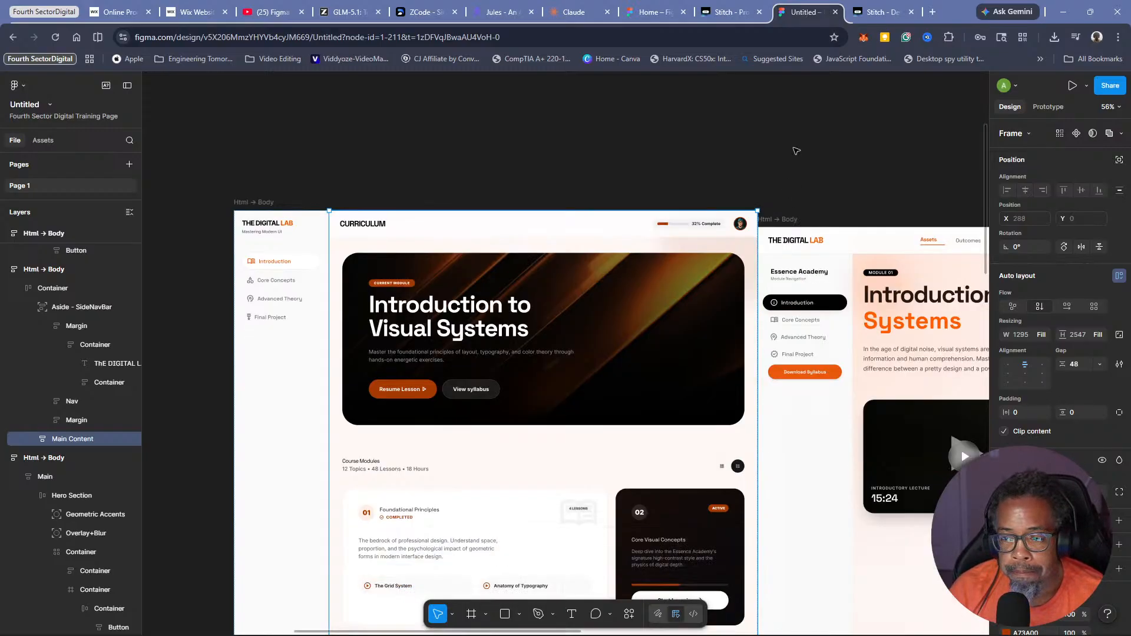
scroll(829, 575, "down", 5)
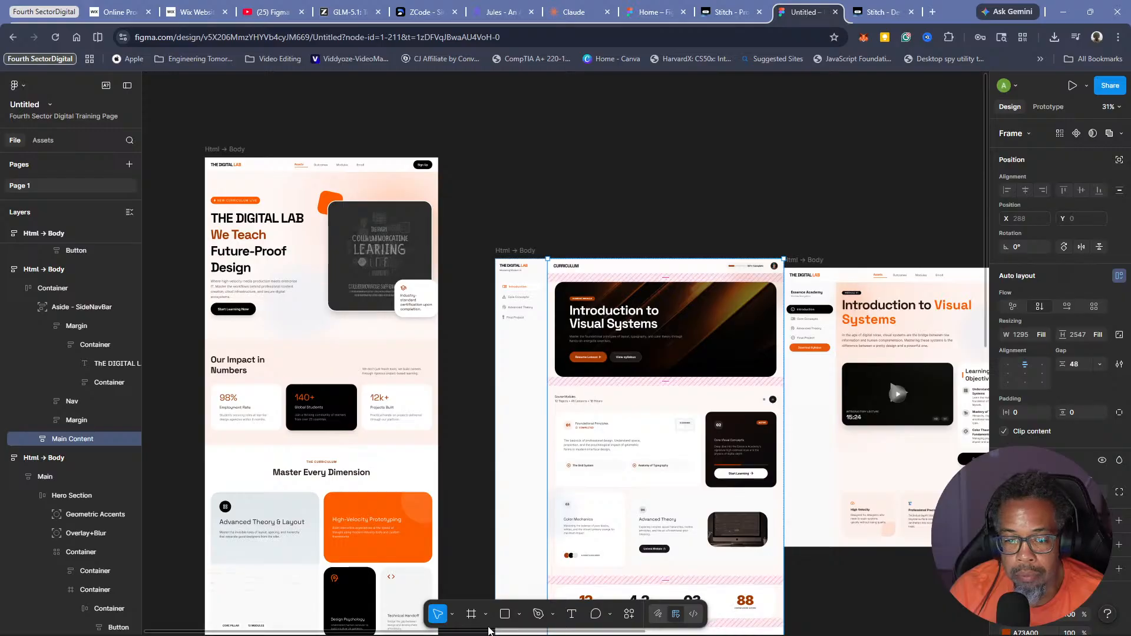
left_click_drag(461, 633, 366, 545)
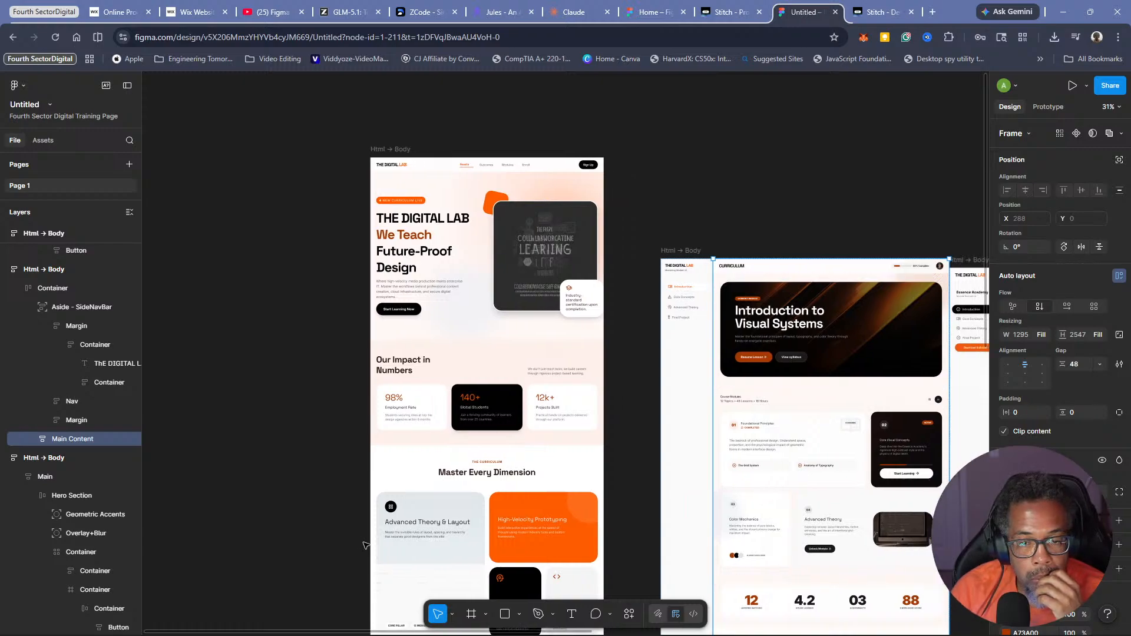
scroll(295, 376, "down", 5)
scroll(294, 375, "down", 3)
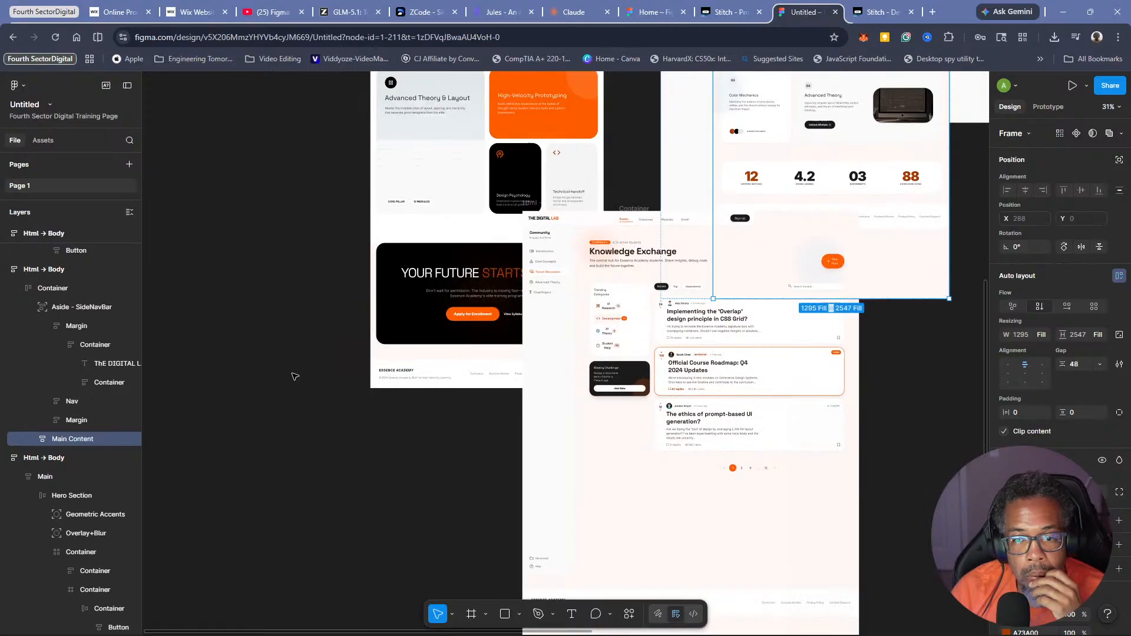
scroll(295, 376, "up", 8)
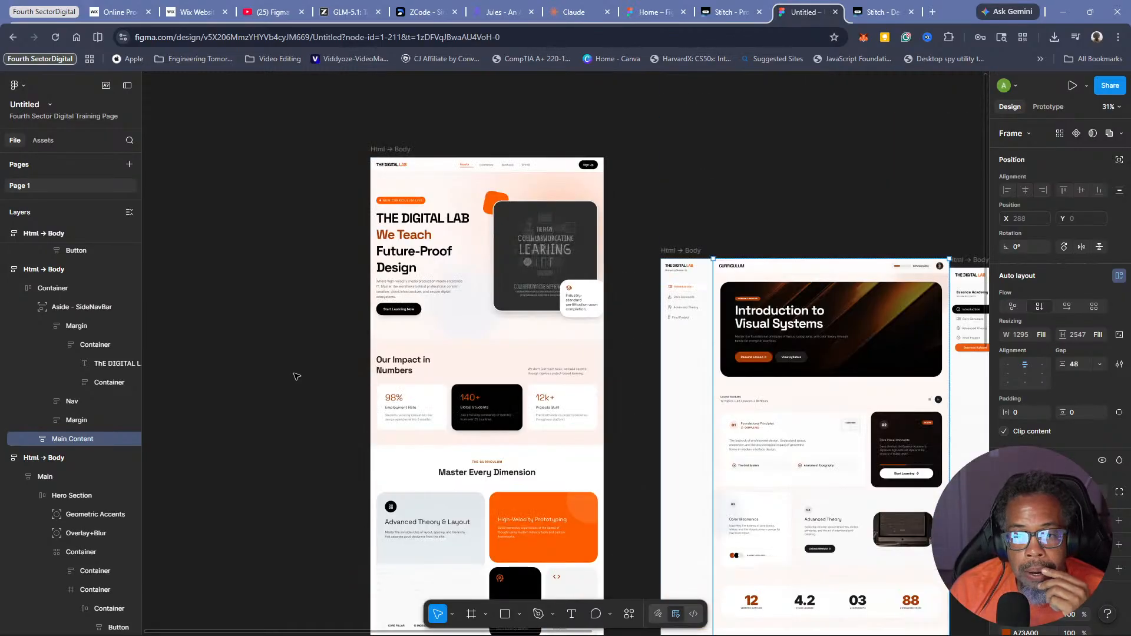
left_click(400, 149)
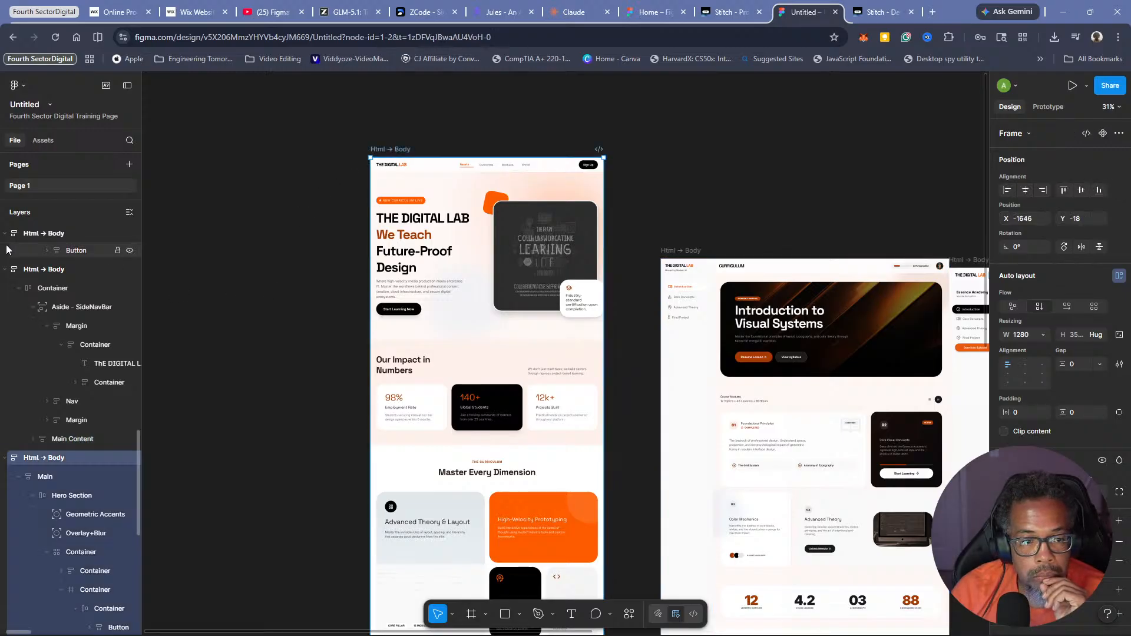
left_click(44, 273)
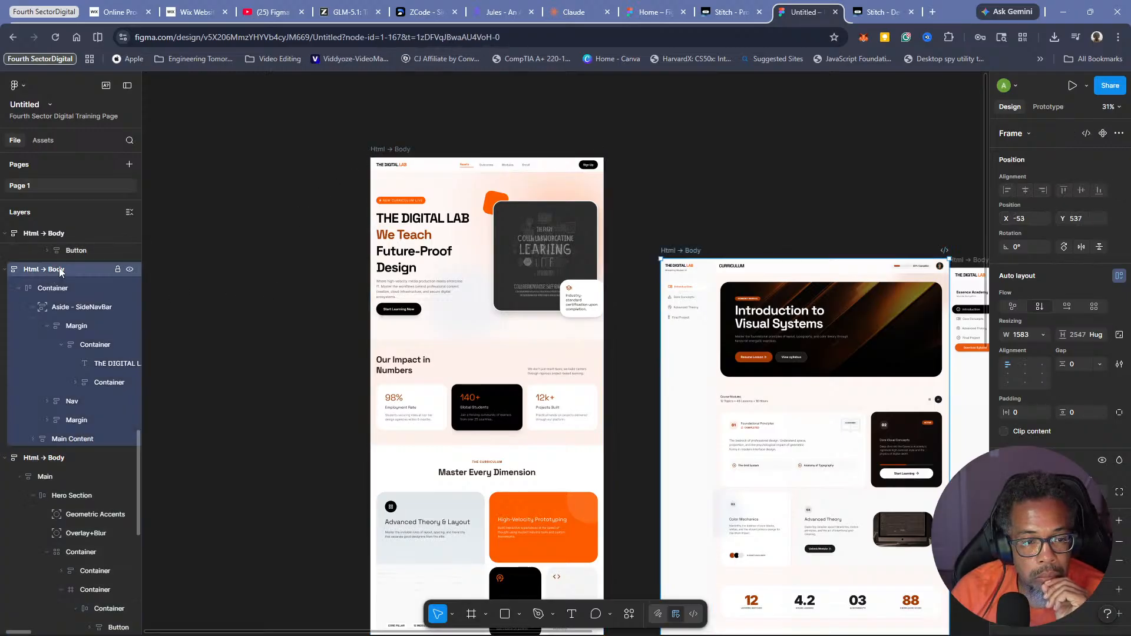
left_click(194, 243)
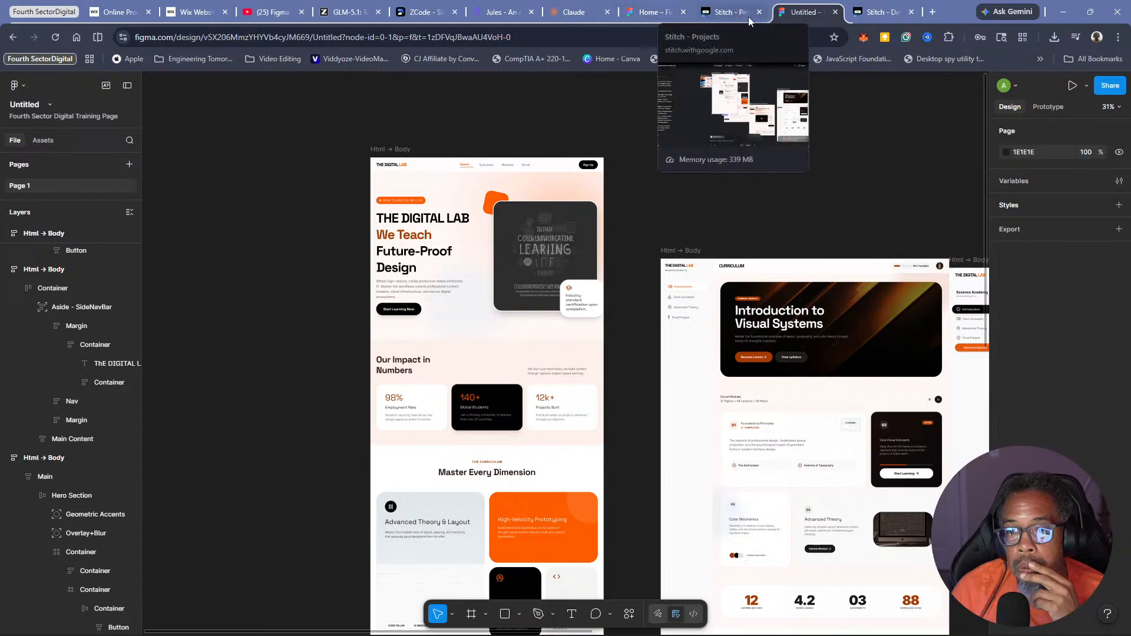
Switch to Stitch, export the Integrated Student Learning Hub project to AI Studio, and clear the introductory notices there
left_click(728, 12)
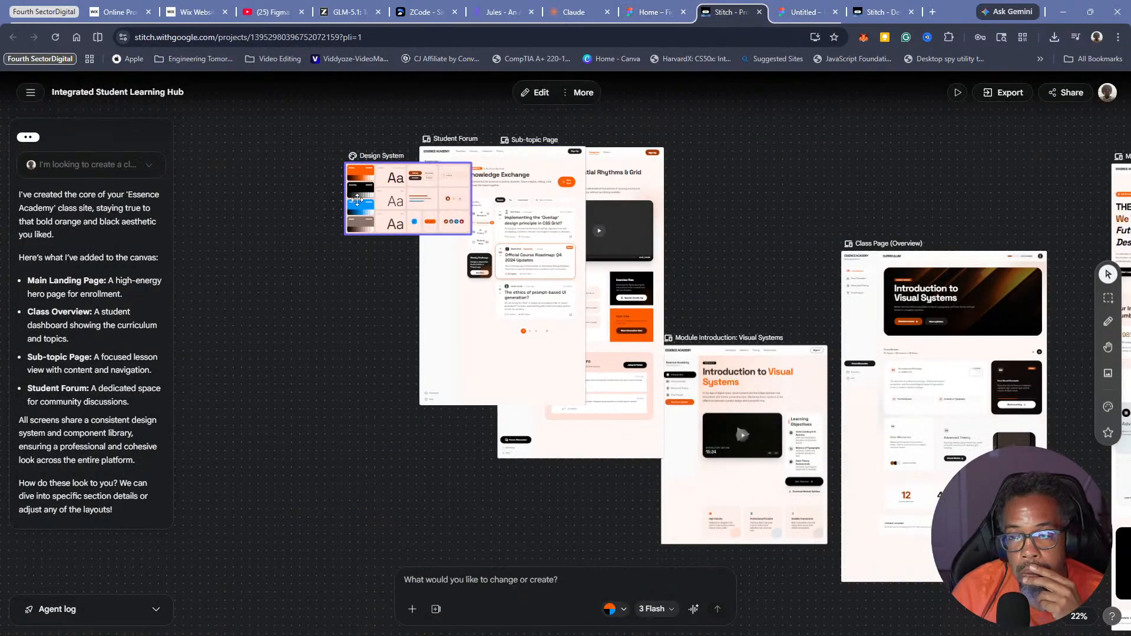
left_click(997, 99)
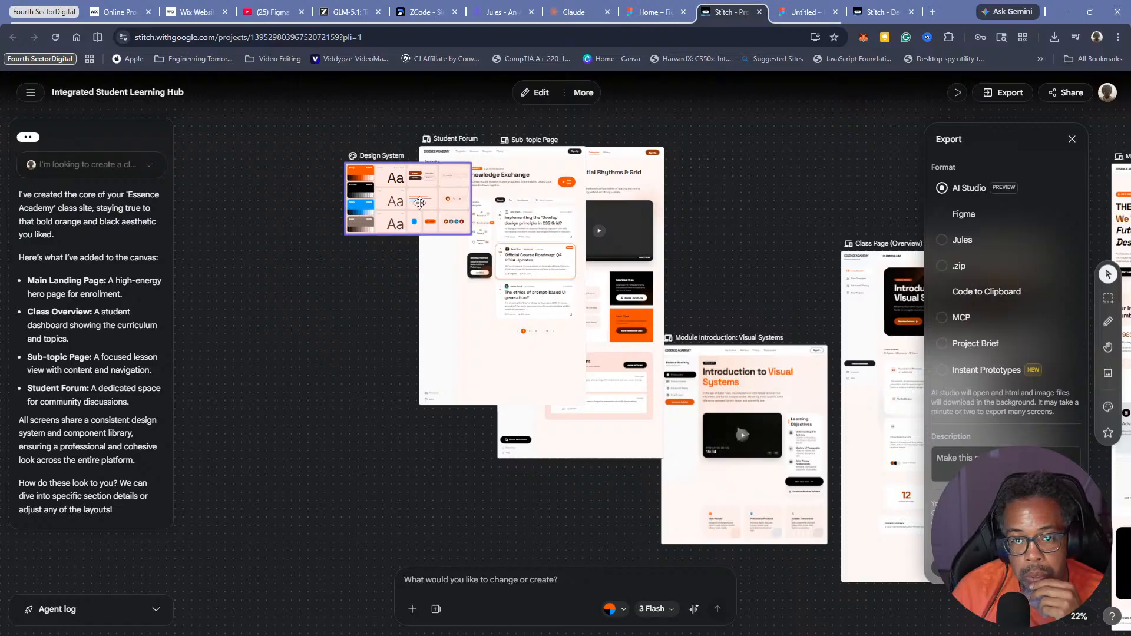
left_click_drag(416, 203, 373, 235)
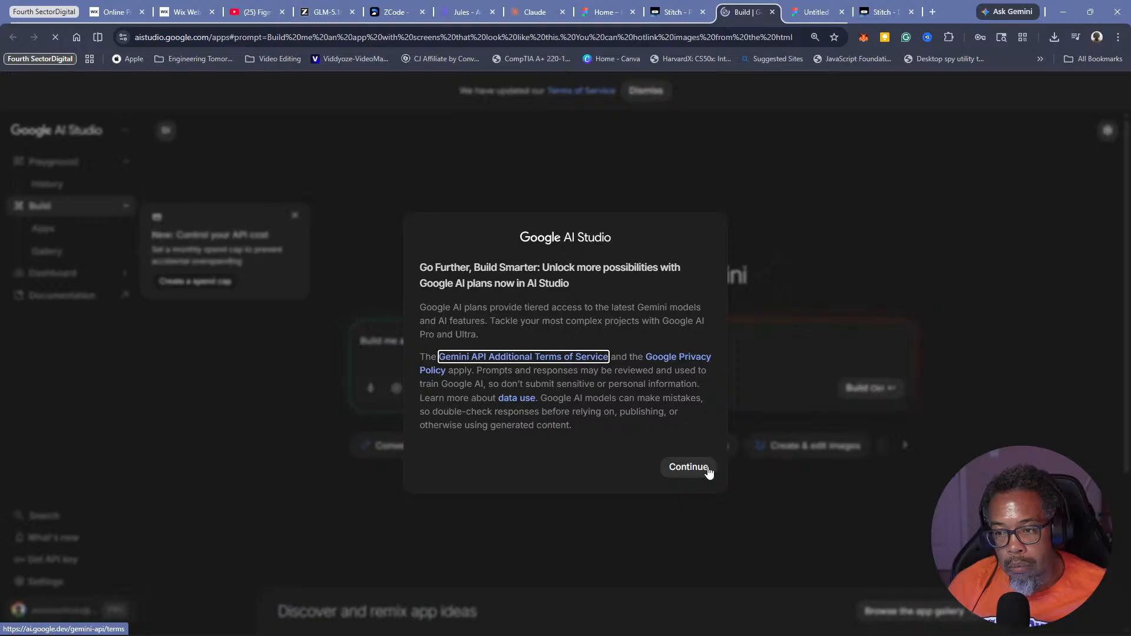
left_click(708, 466)
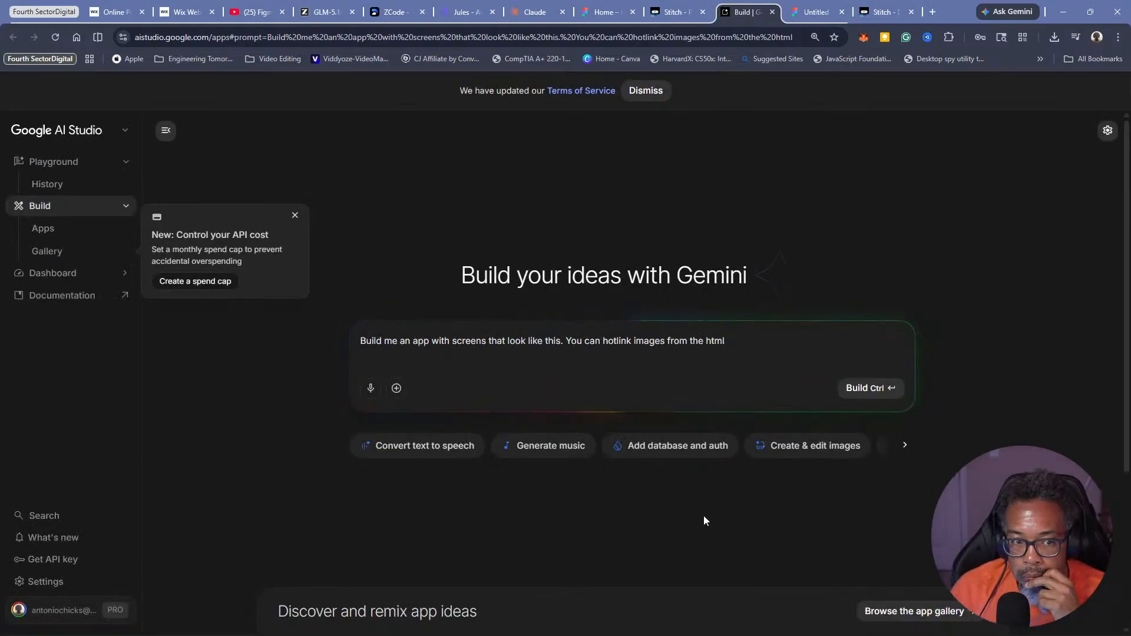
left_click(293, 215)
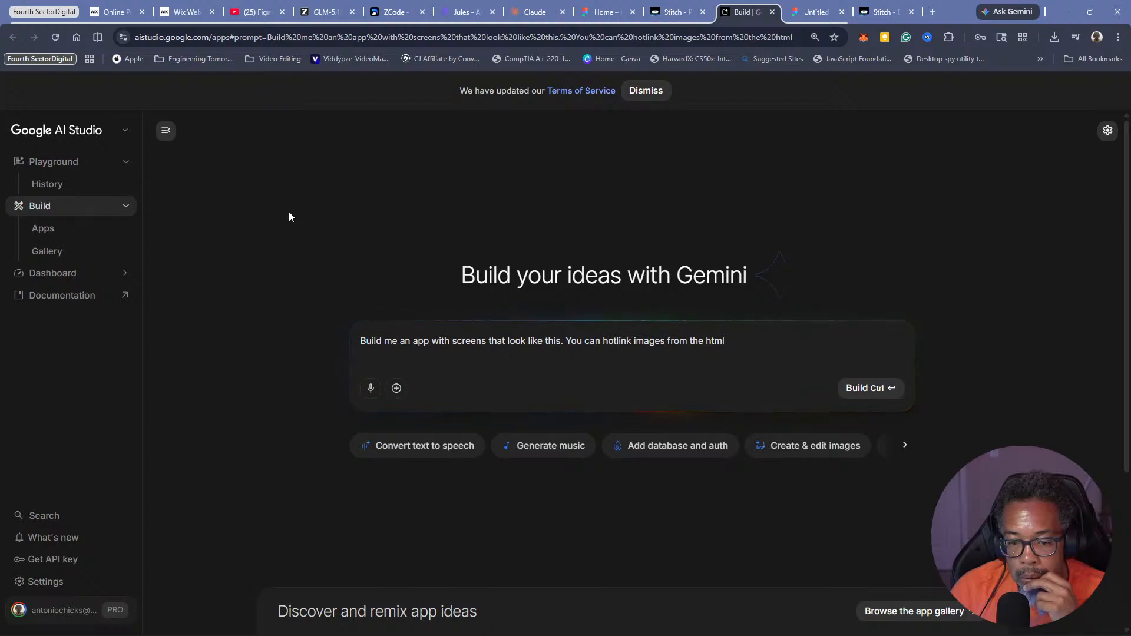
scroll(242, 228, "down", 4)
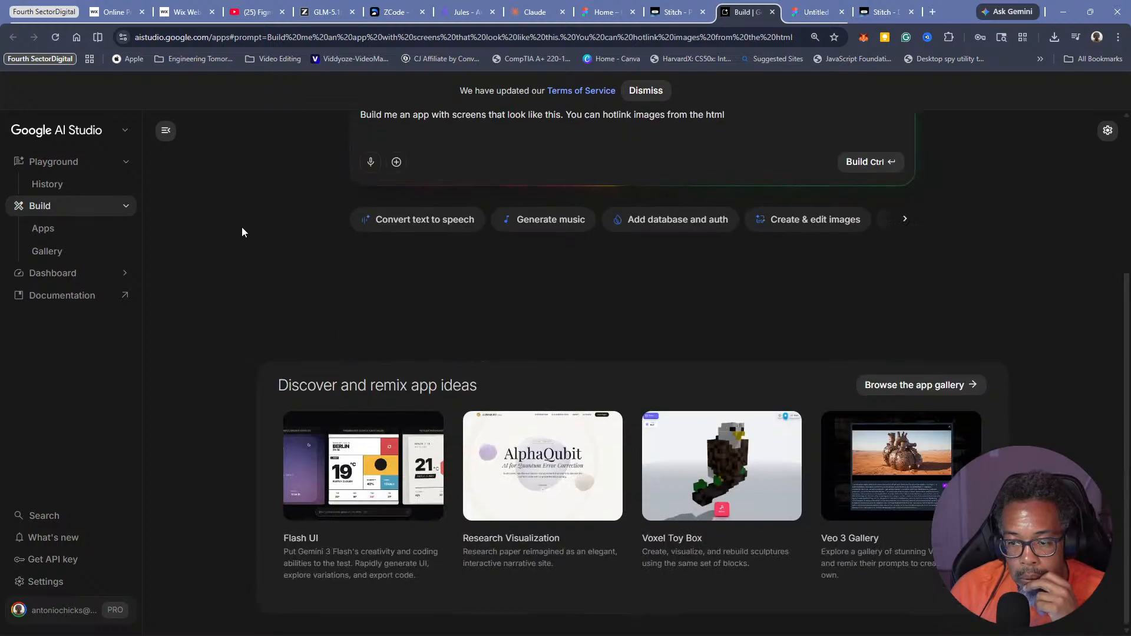
scroll(252, 231, "up", 4)
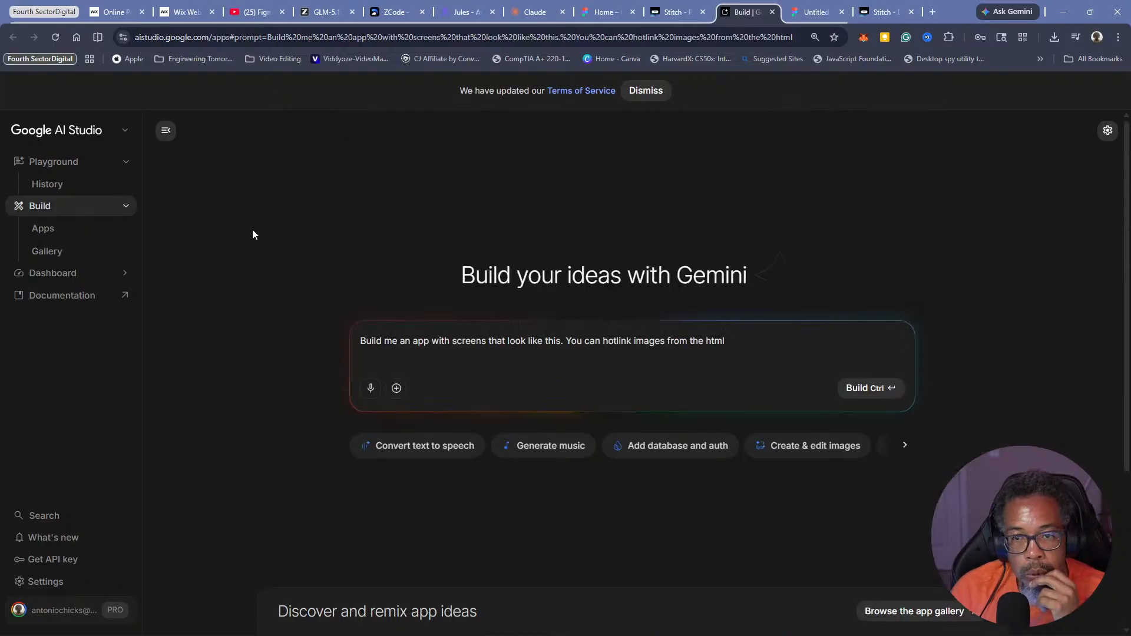
left_click(674, 12)
left_click(731, 12)
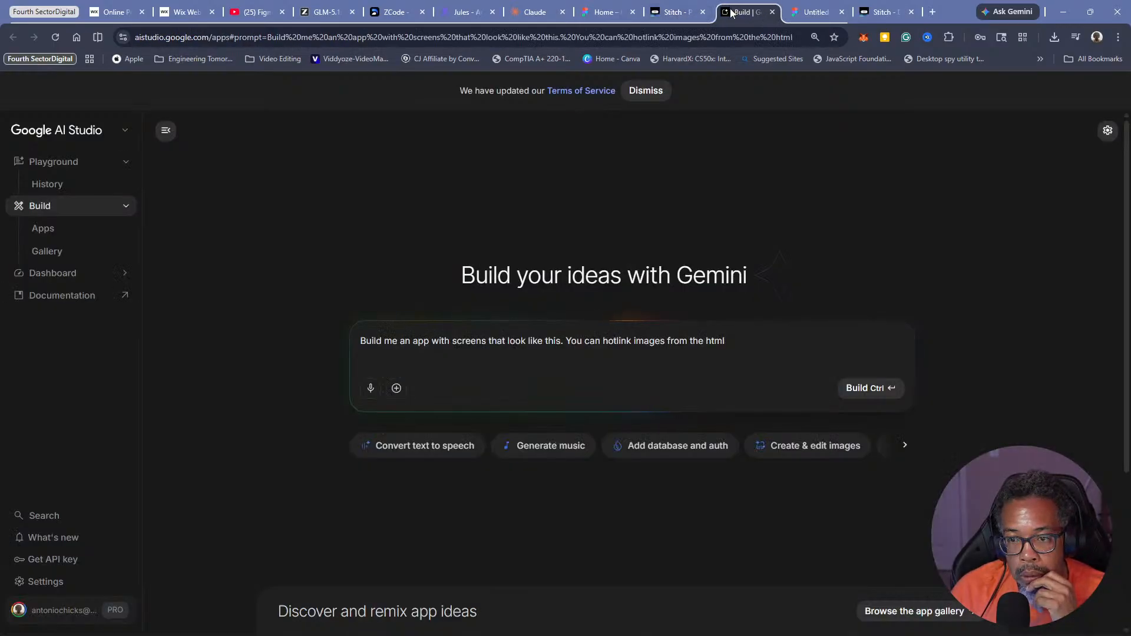
Export the Integrated Student Learning Hub project from Stitch to AI Studio again and close the older duplicate AI Studio tab
left_click(645, 97)
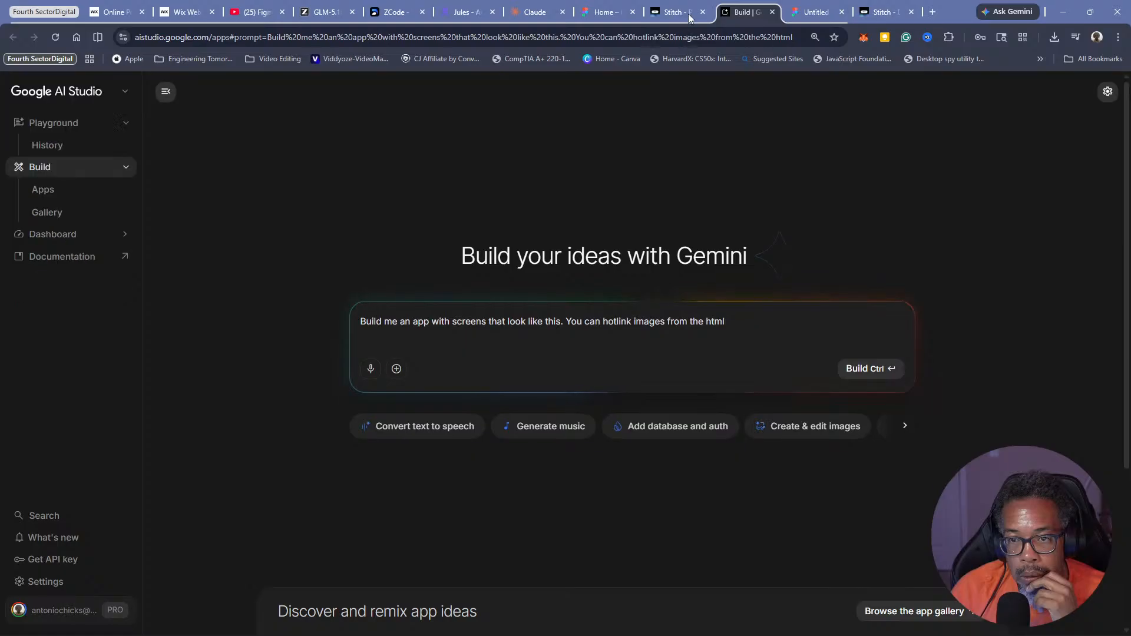
left_click(674, 12)
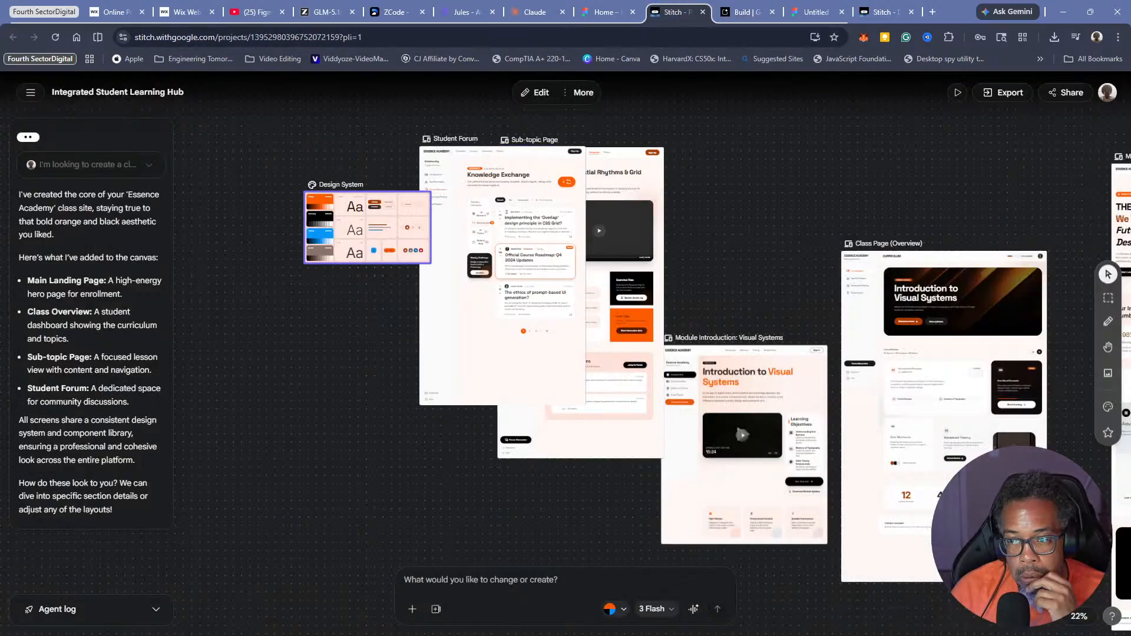
left_click(1004, 92)
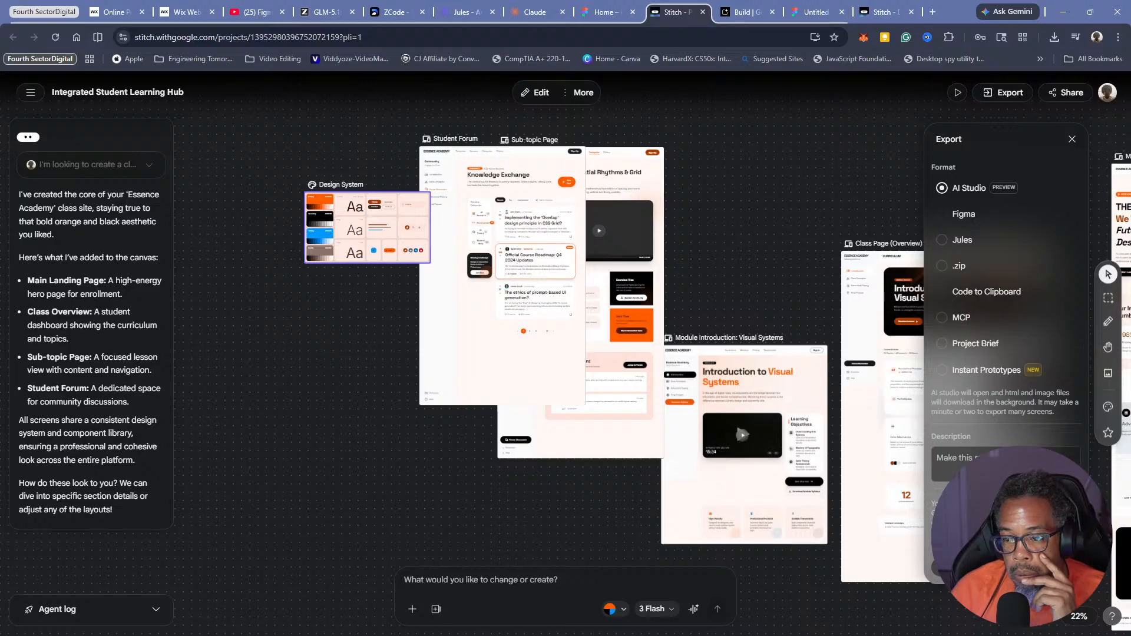
left_click(1006, 568)
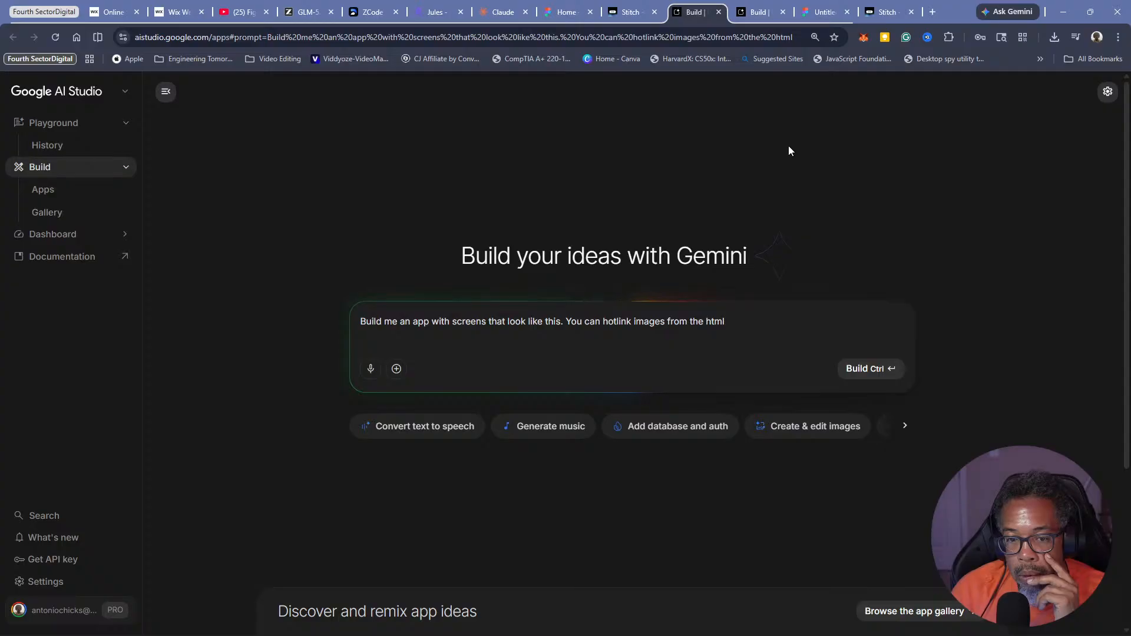
left_click(764, 14)
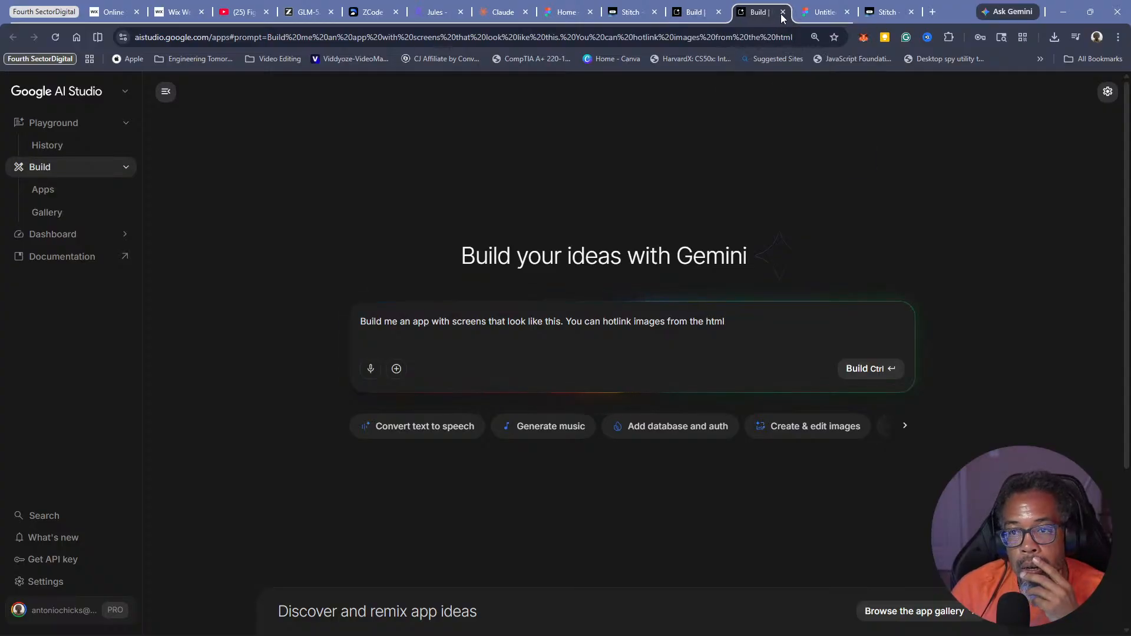
left_click(783, 15)
left_click(637, 15)
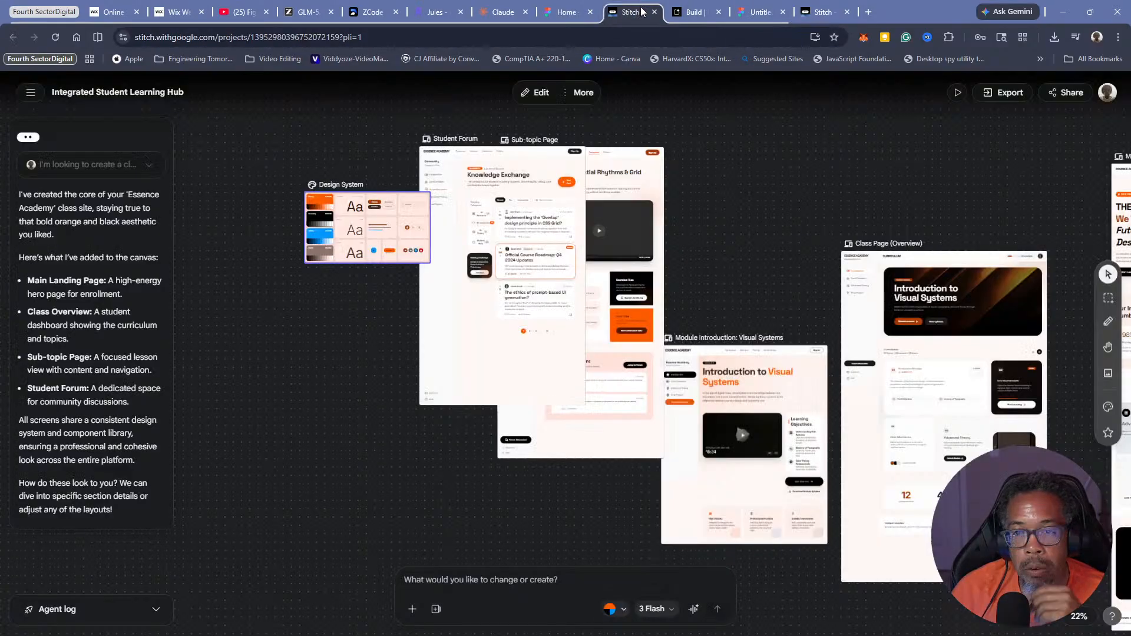
left_click(741, 13)
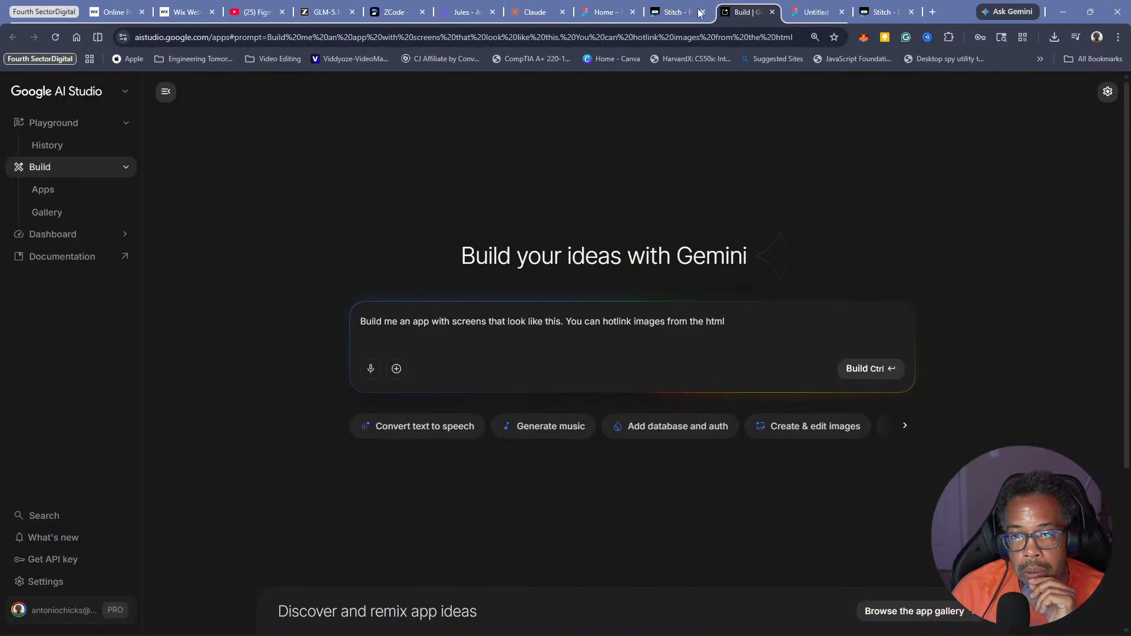
left_click(675, 13)
left_click(725, 12)
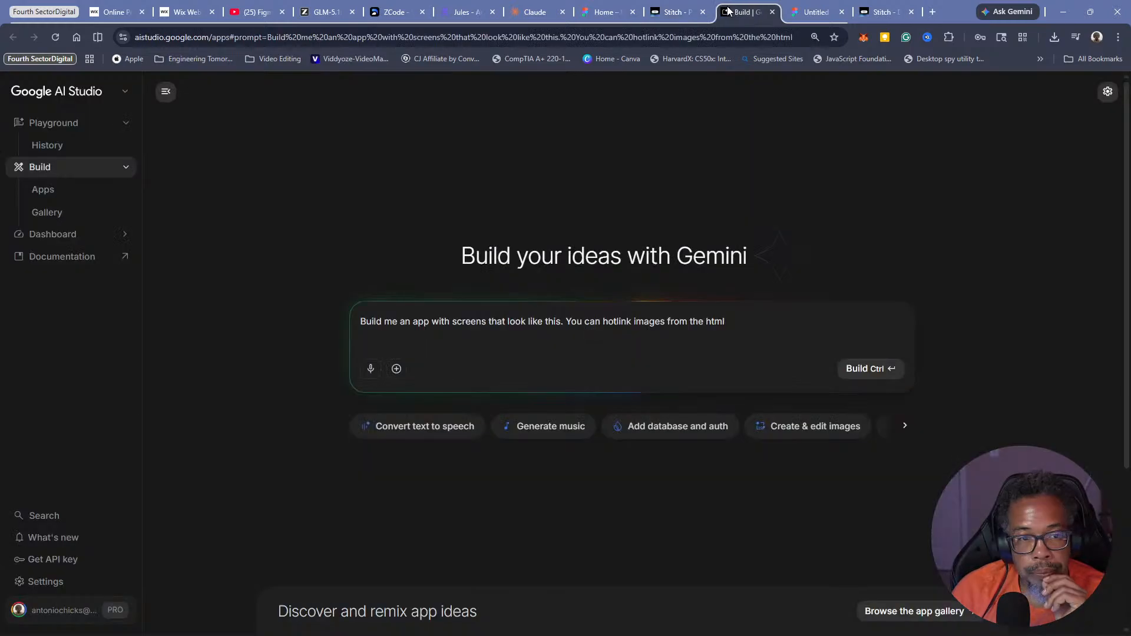
mouse_move(701, 7)
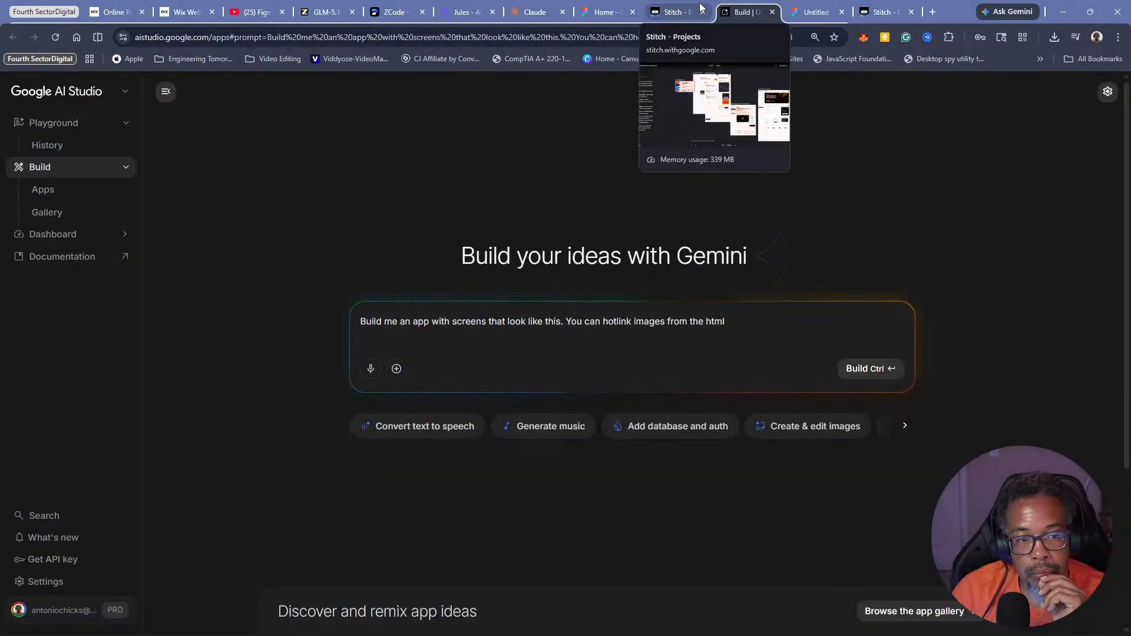
Return to the Stitch project and try the Instant Prototypes export format
left_click(664, 13)
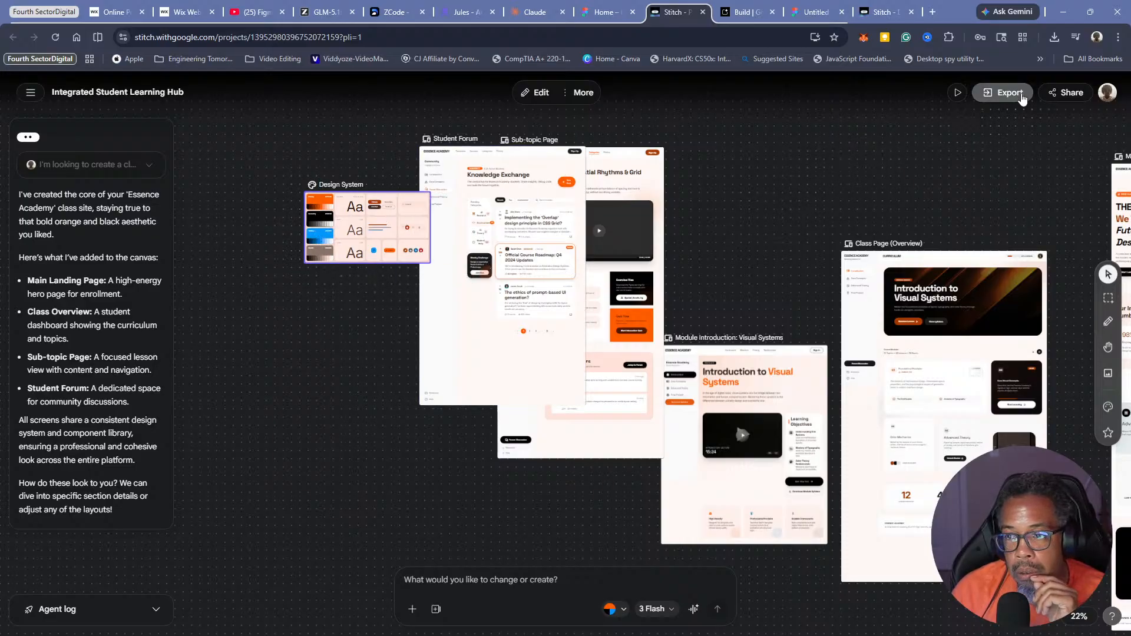
left_click(1022, 98)
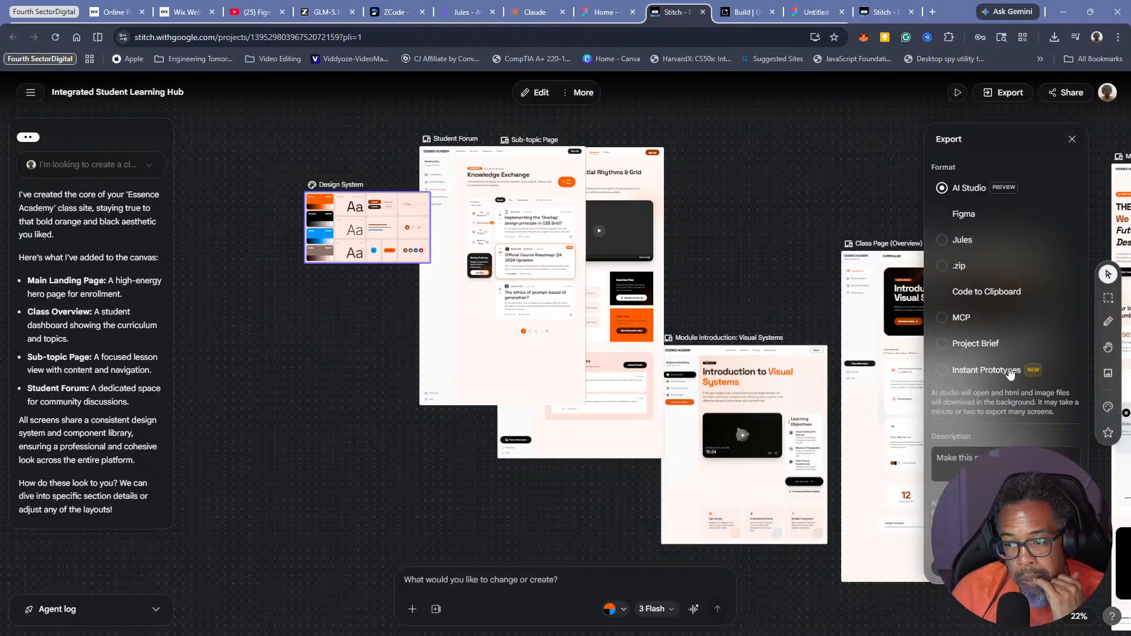
left_click(1006, 371)
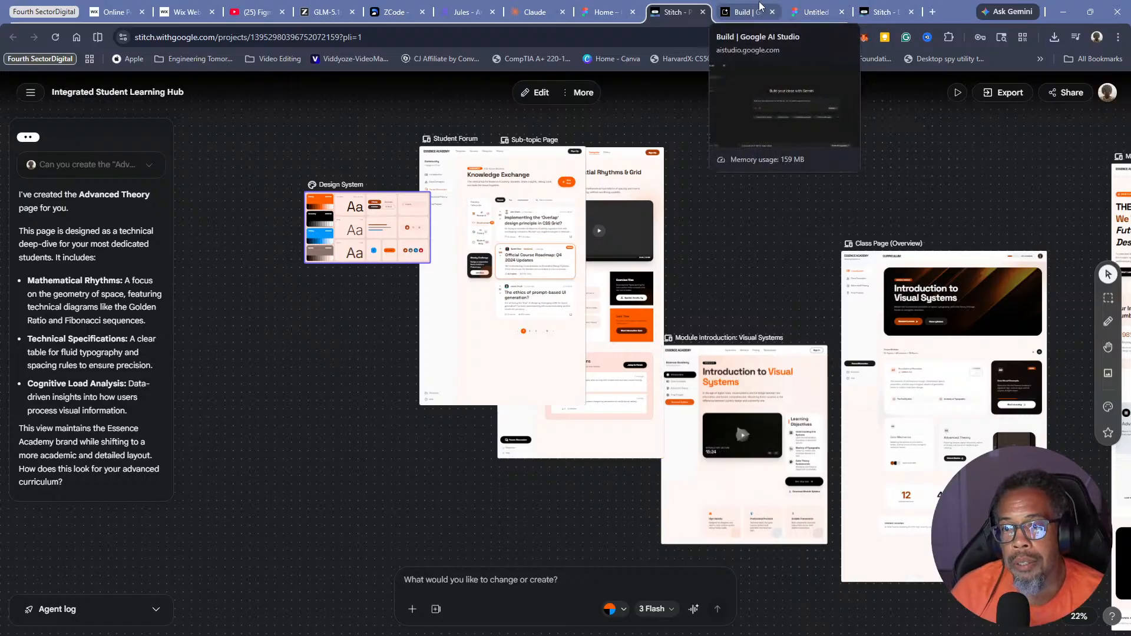
Switch to the Figma file and rename the THE DIGITAL LAB landing page frame as Main Website Page
left_click(817, 12)
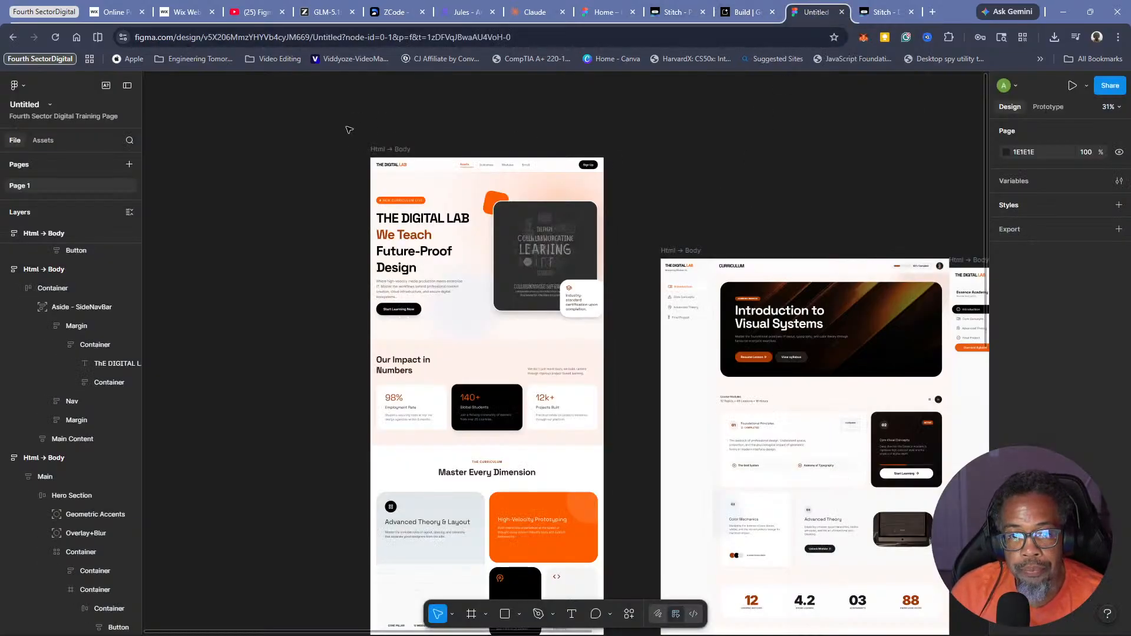
left_click(402, 149)
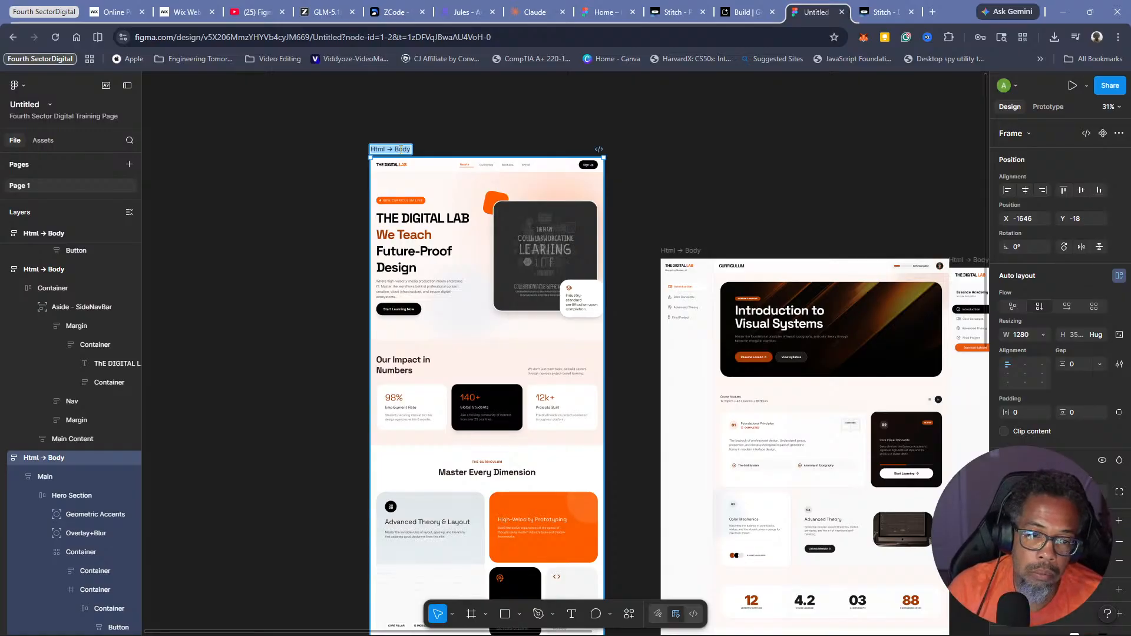
scroll(682, 194, "down", 5)
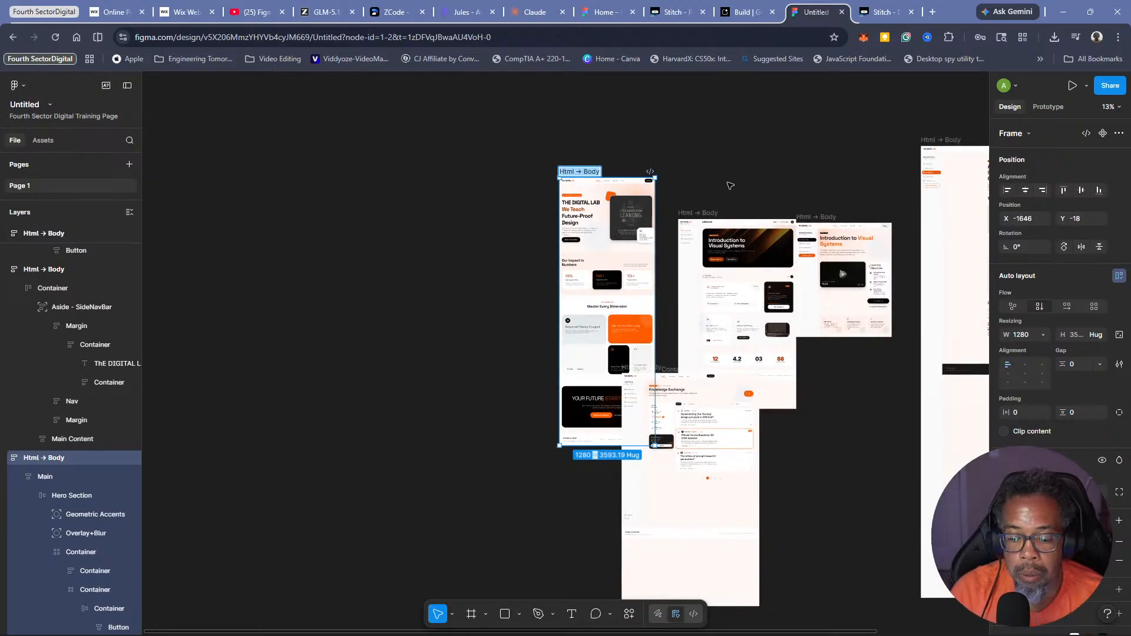
type("Main Page")
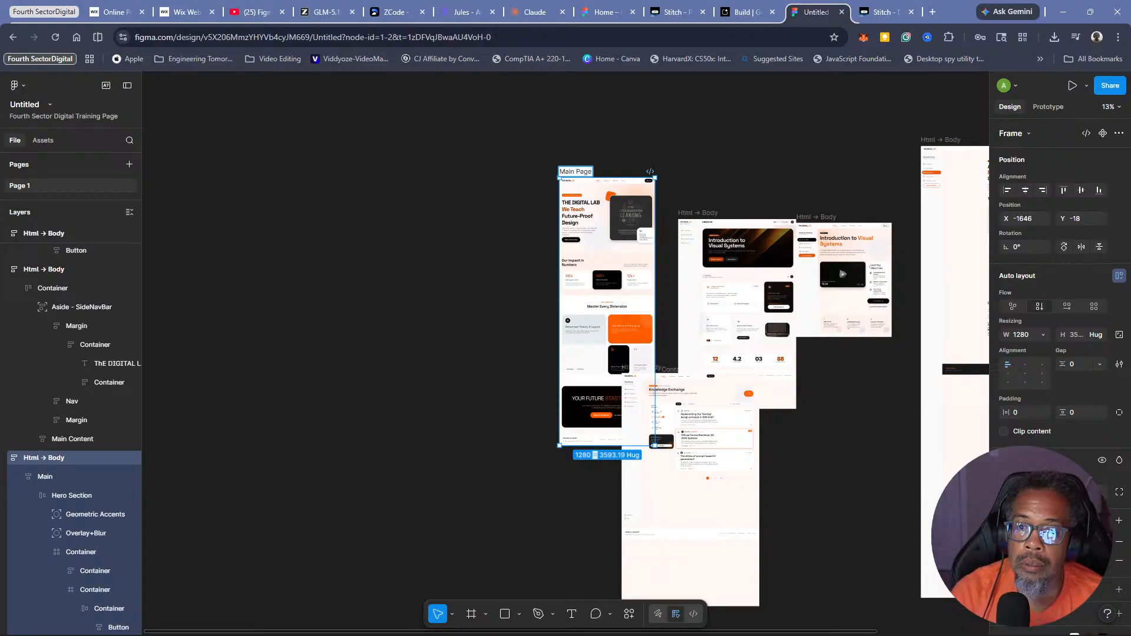
key("BackSpace")
key("BackSpace")
key("BackSpace")
key("BackSpace")
type("Web")
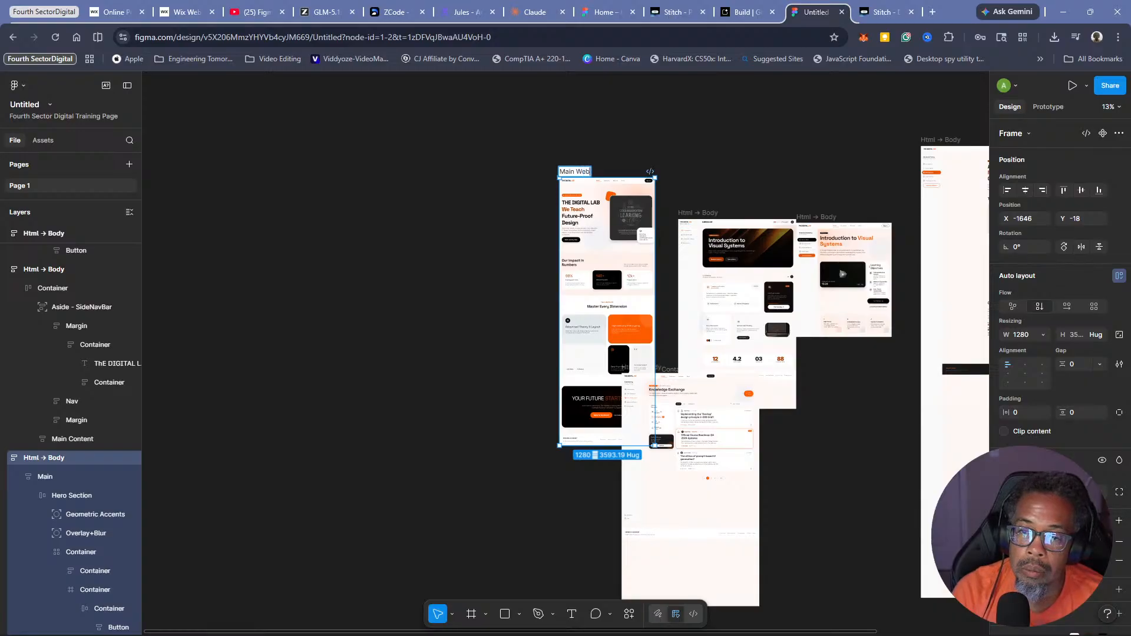
type("site Page")
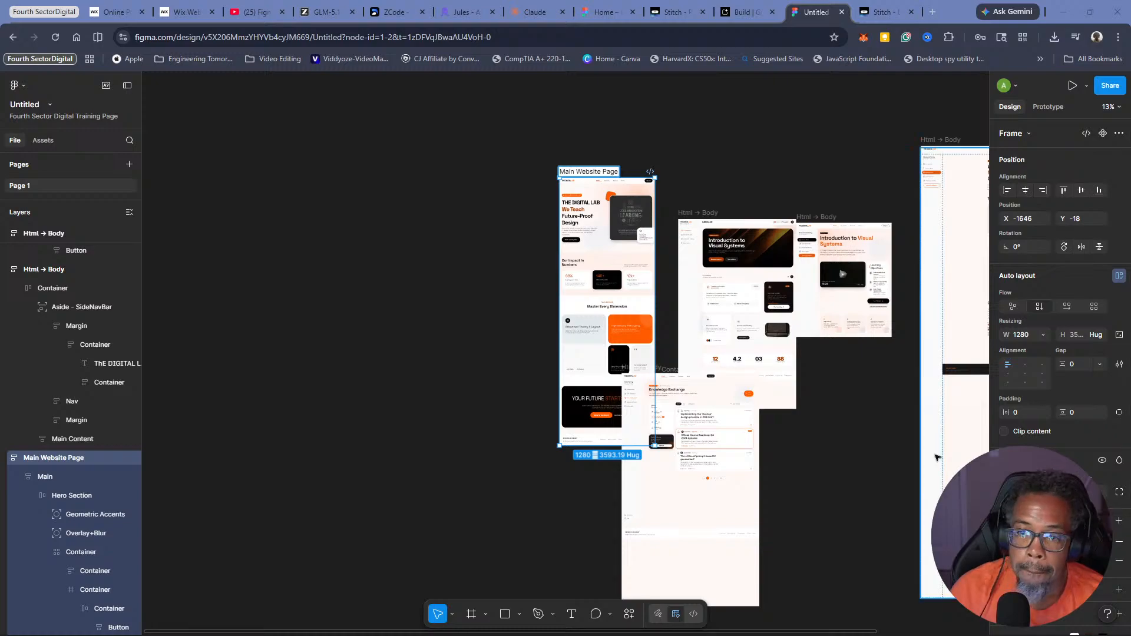
Set up a browser split view showing the Stitch project beside the Untitled Figma file
left_click(678, 12)
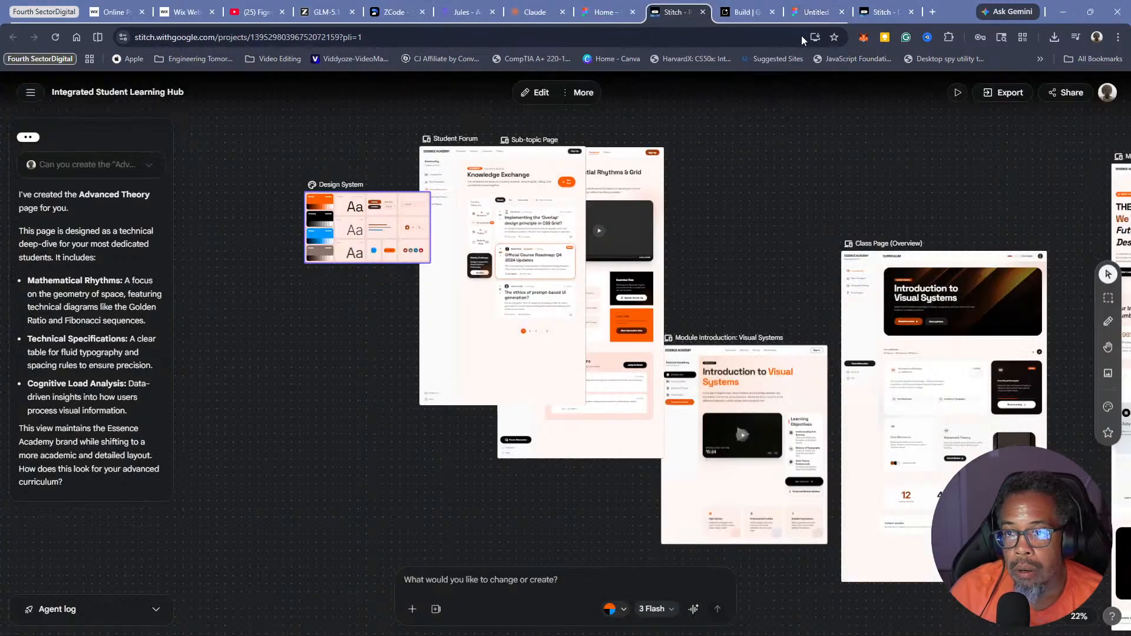
right_click(679, 12)
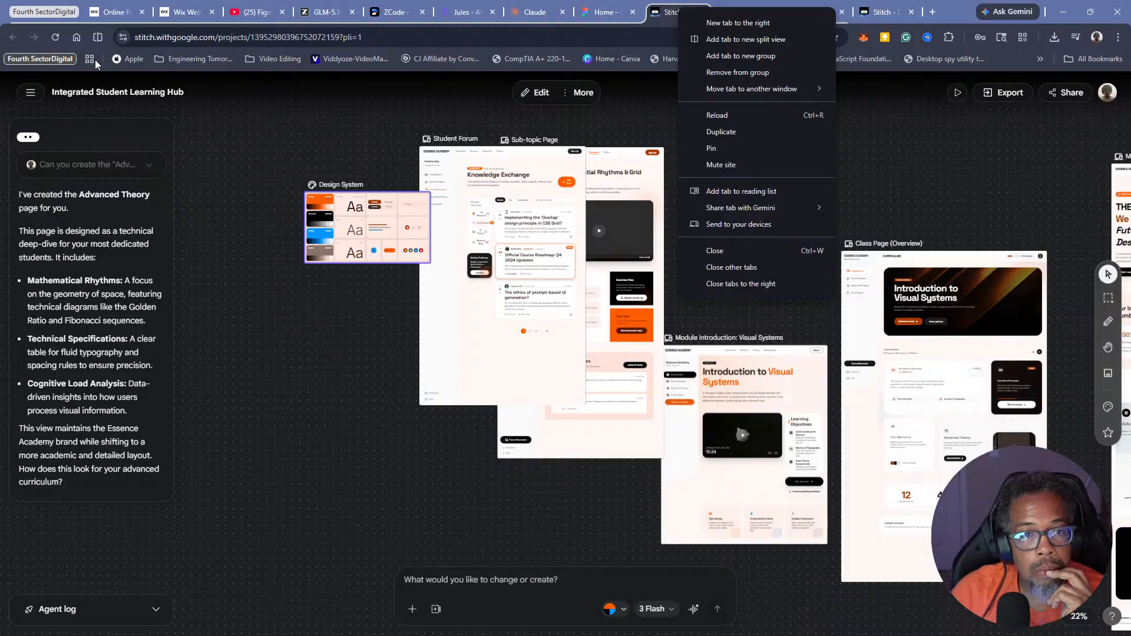
left_click(111, 32)
left_click(97, 37)
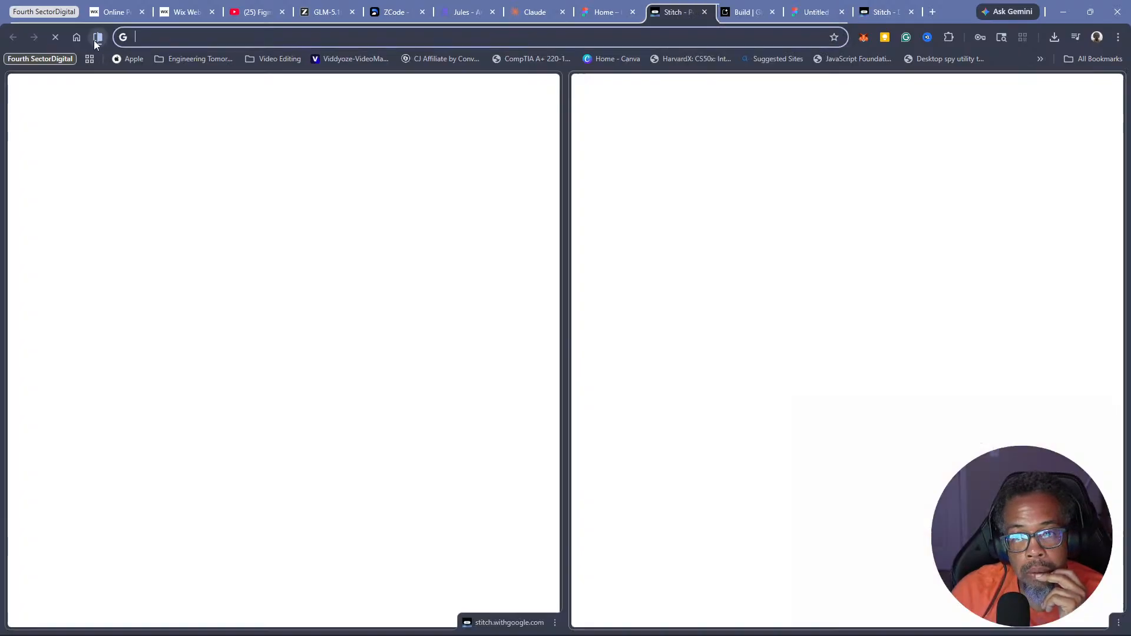
left_click(735, 13)
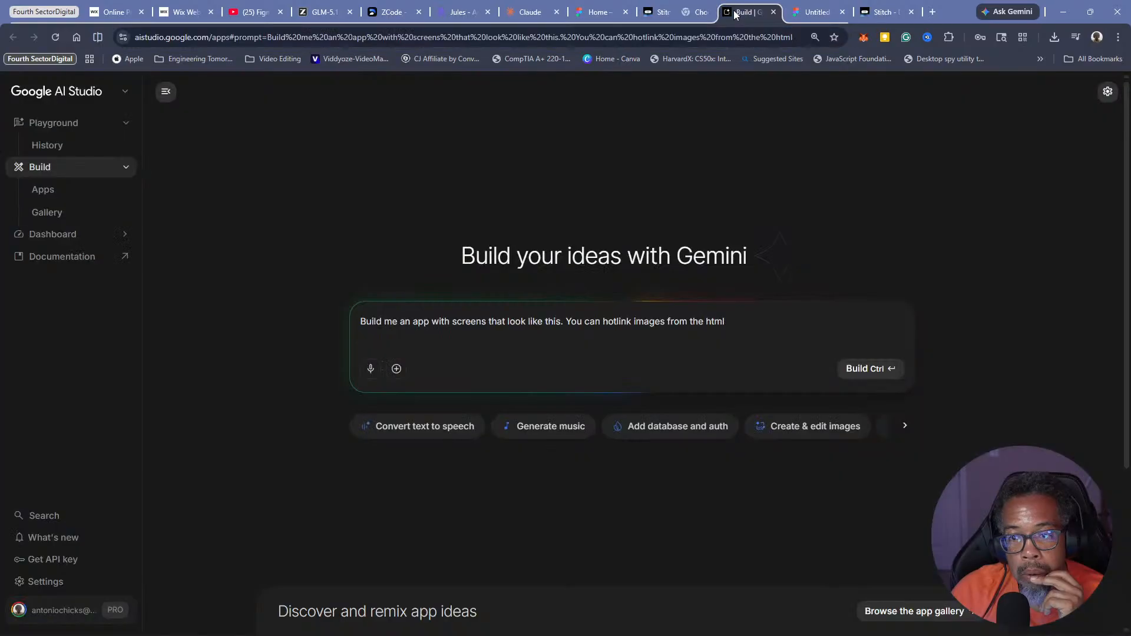
left_click(650, 17)
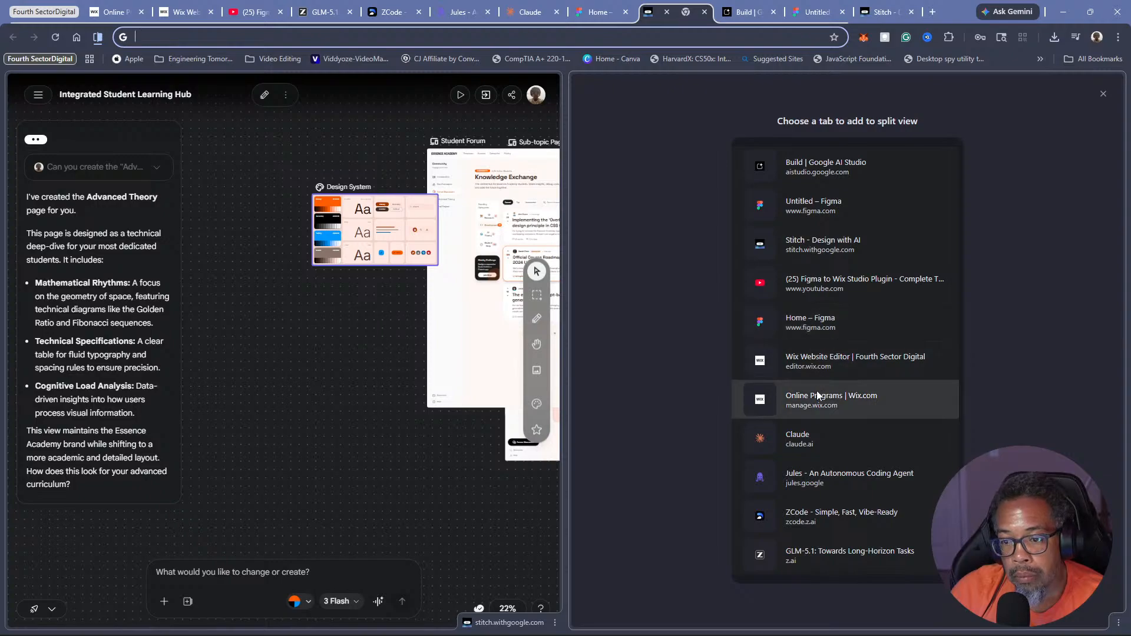
left_click(818, 216)
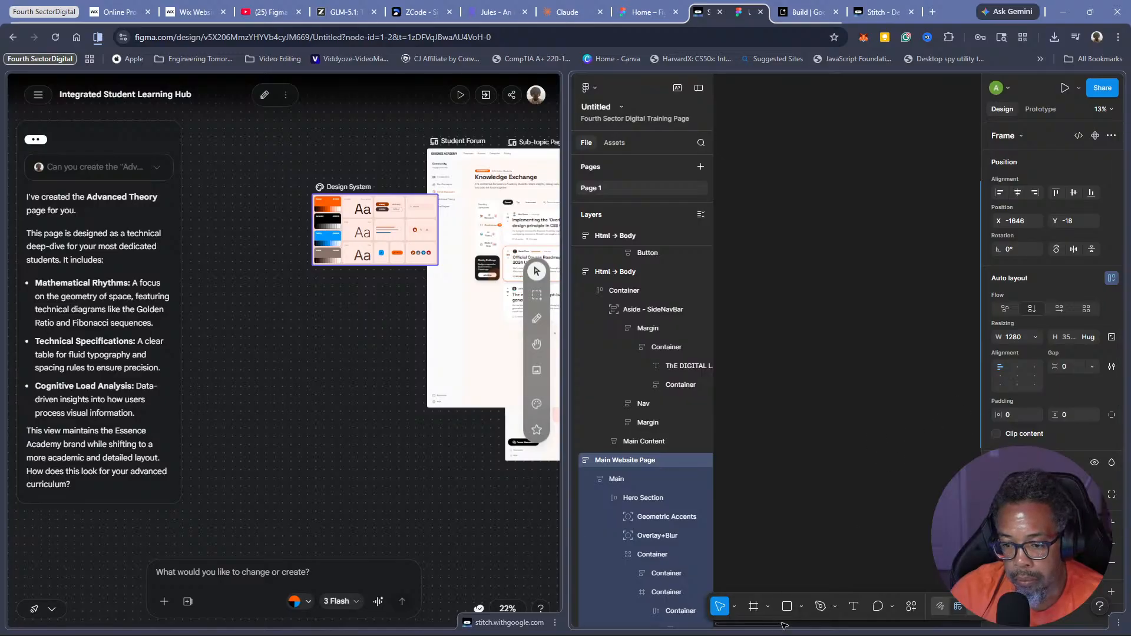
Rename the Curriculum page frame in Figma as Class Page Overview, following the page name used in Stitch
left_click_drag(784, 626, 900, 616)
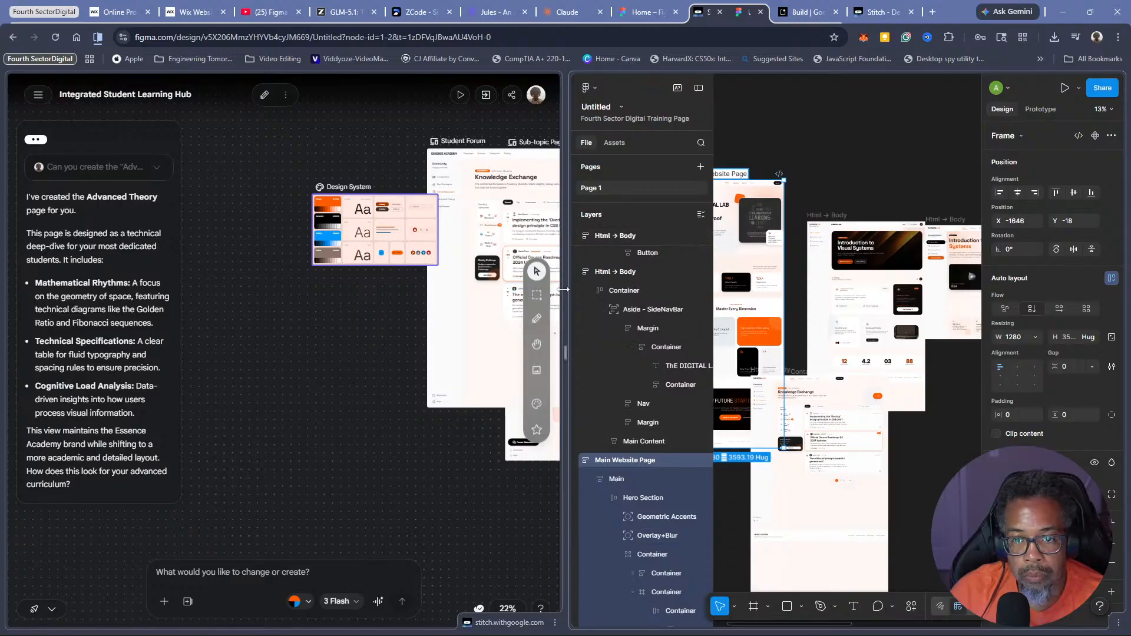
left_click(536, 344)
left_click_drag(424, 488, 214, 497)
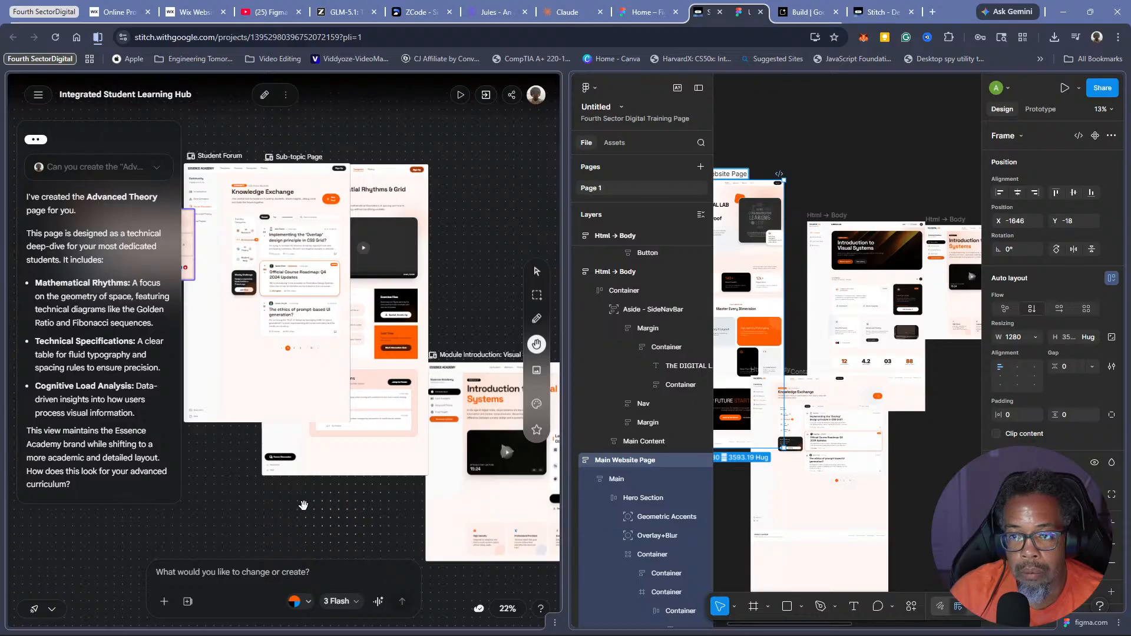
left_click_drag(306, 506, 185, 501)
left_click_drag(409, 222, 320, 221)
left_click(827, 219)
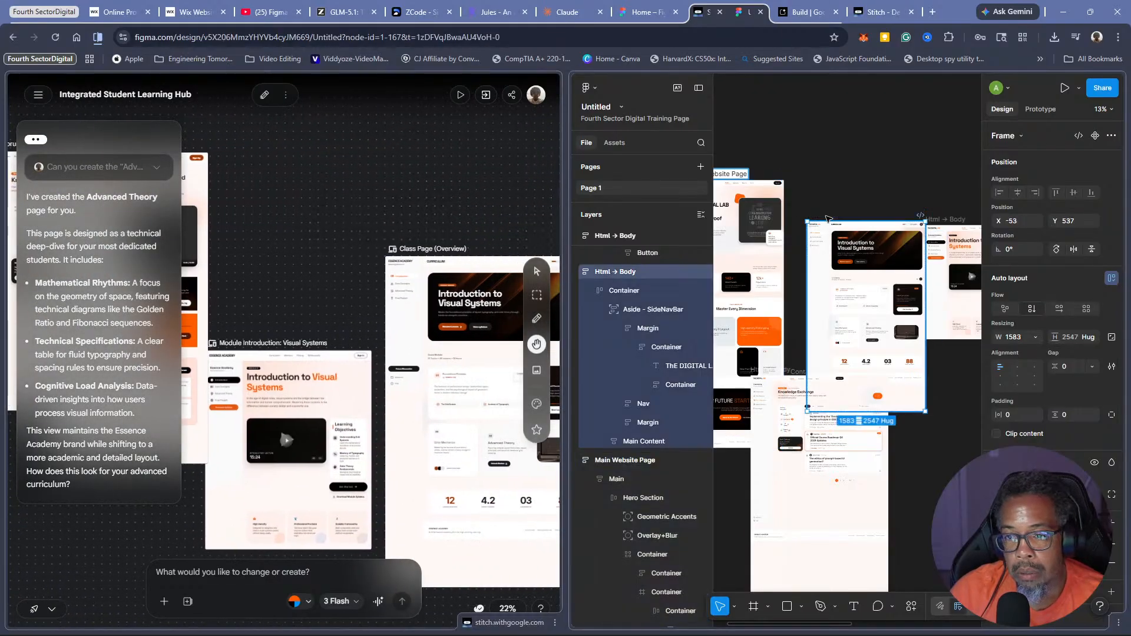
double_click(828, 218)
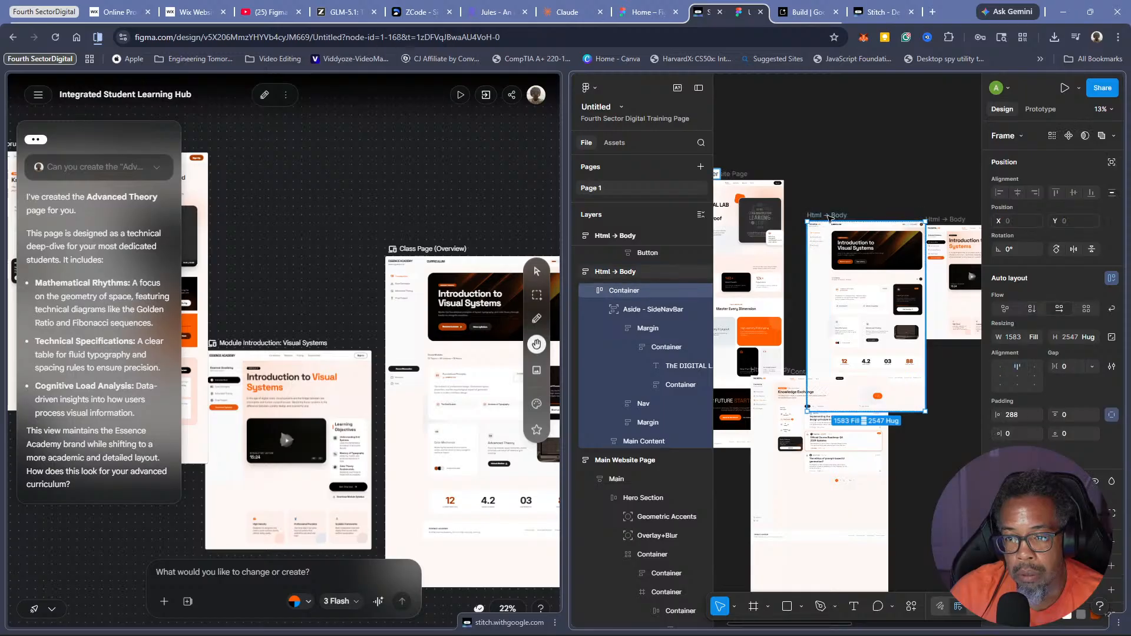
left_click(828, 216)
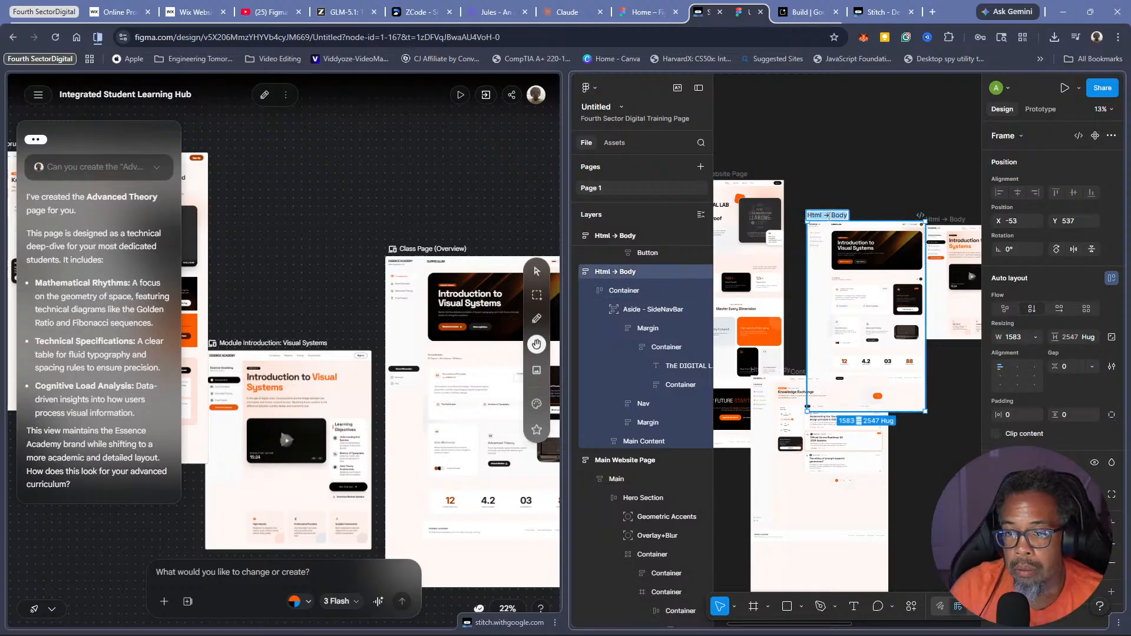
type("Class")
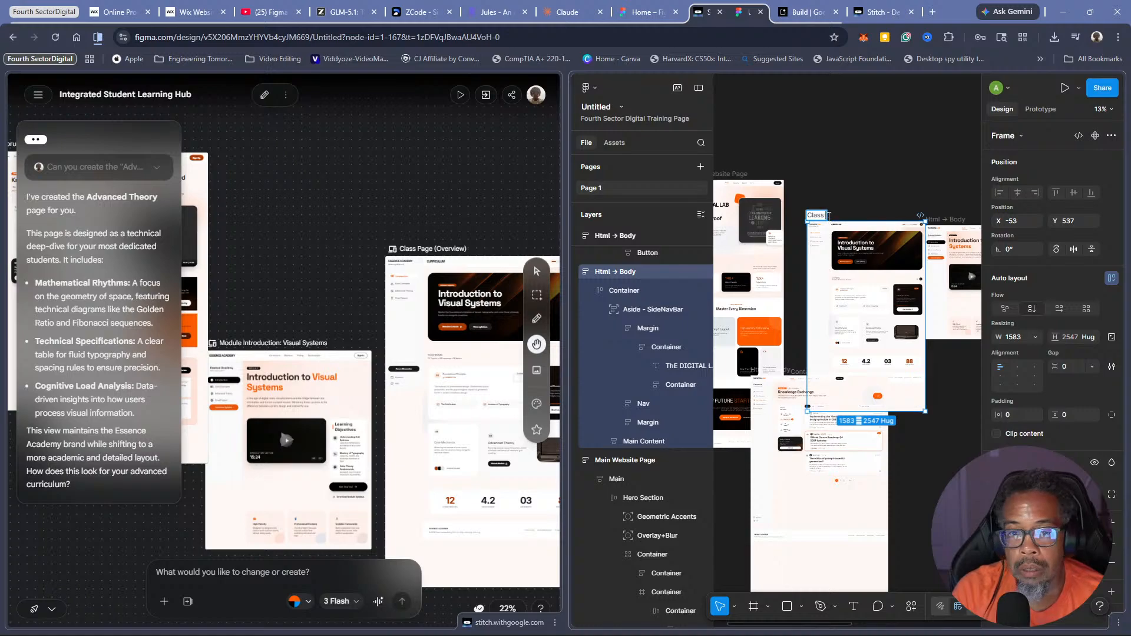
type(" Page")
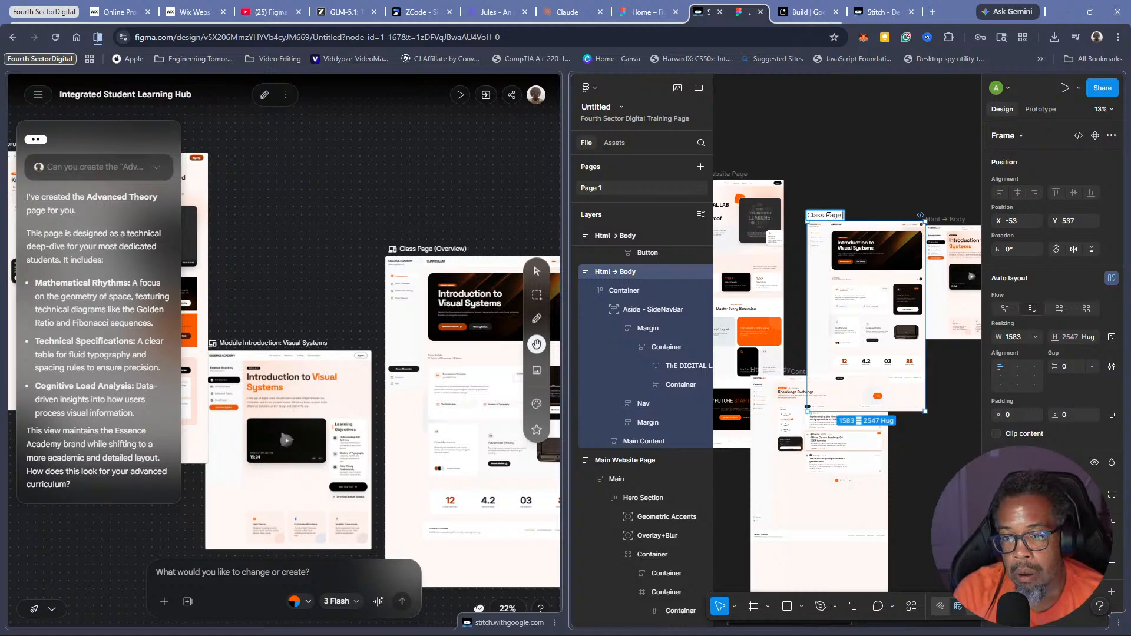
type(" Over")
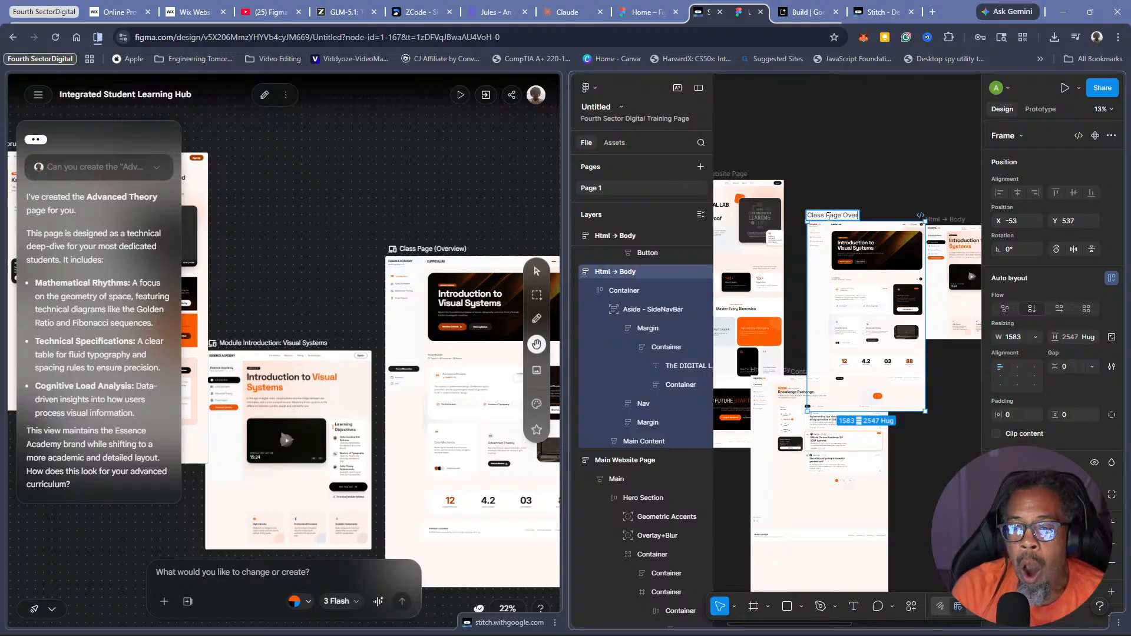
type("view")
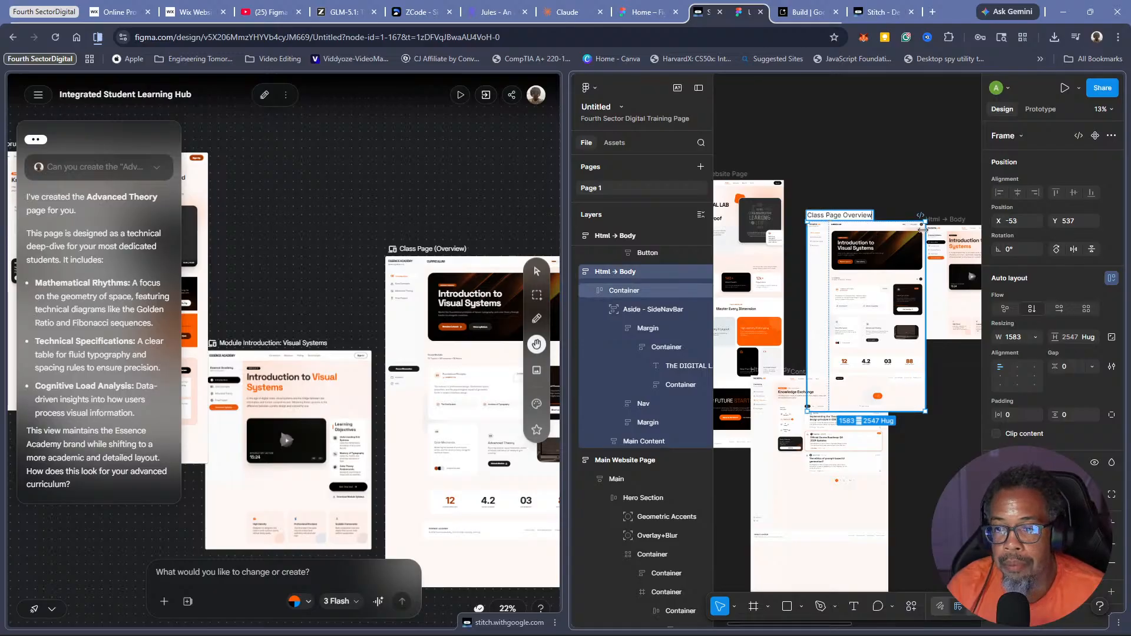
Rename the Introduction to Visual Systems video page frame in Figma as Module Introduction
left_click(957, 224)
left_click(956, 219)
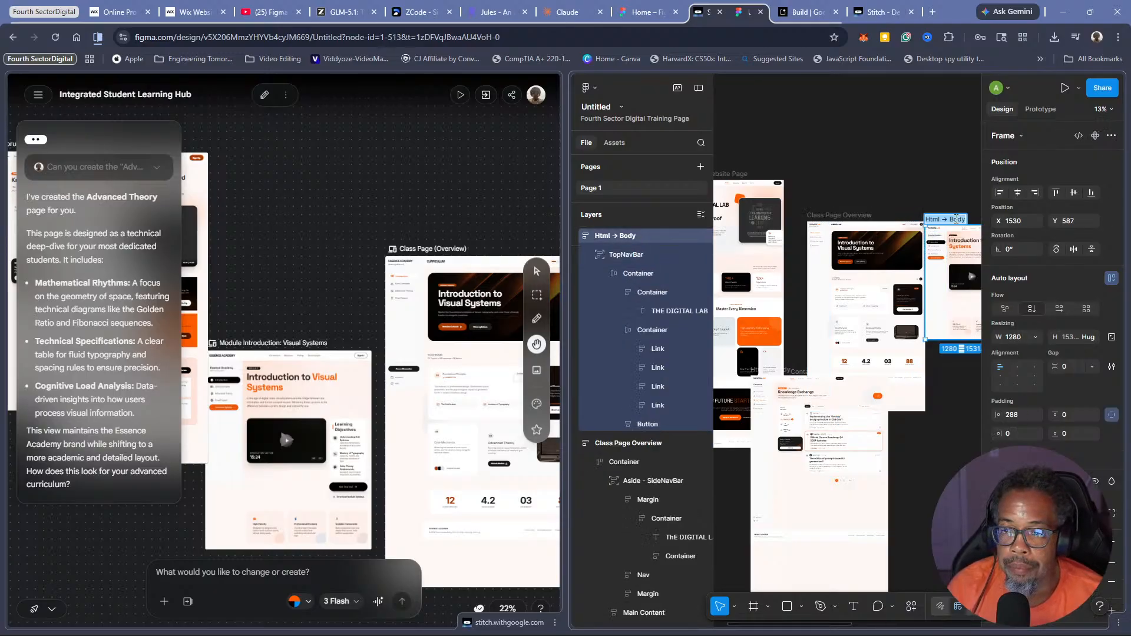
double_click(956, 219)
type("Module")
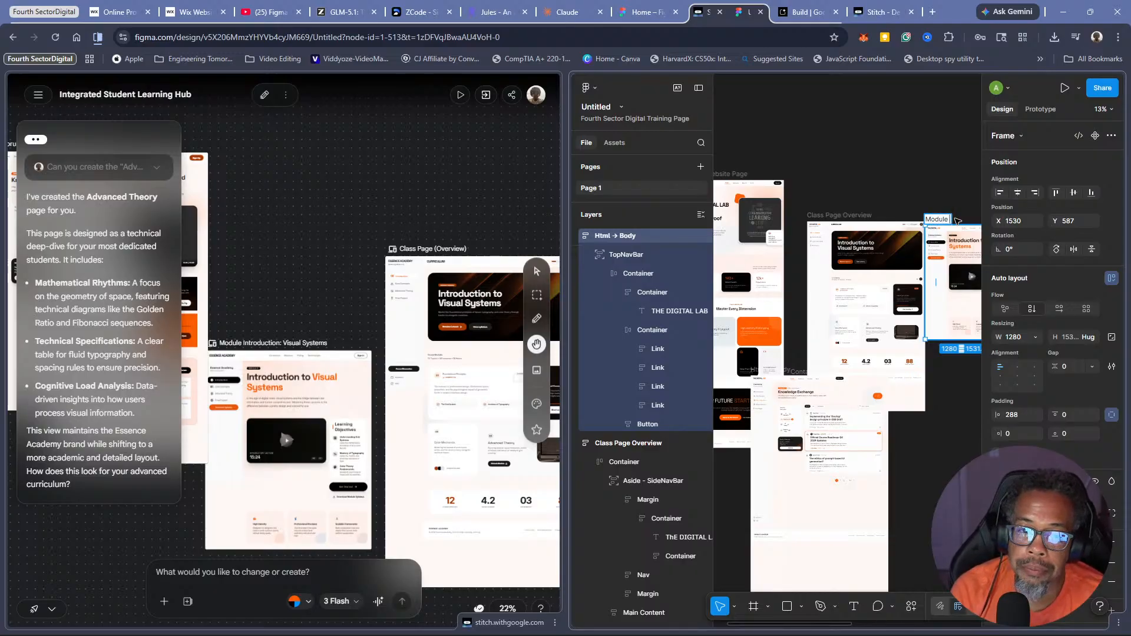
type(" Intro")
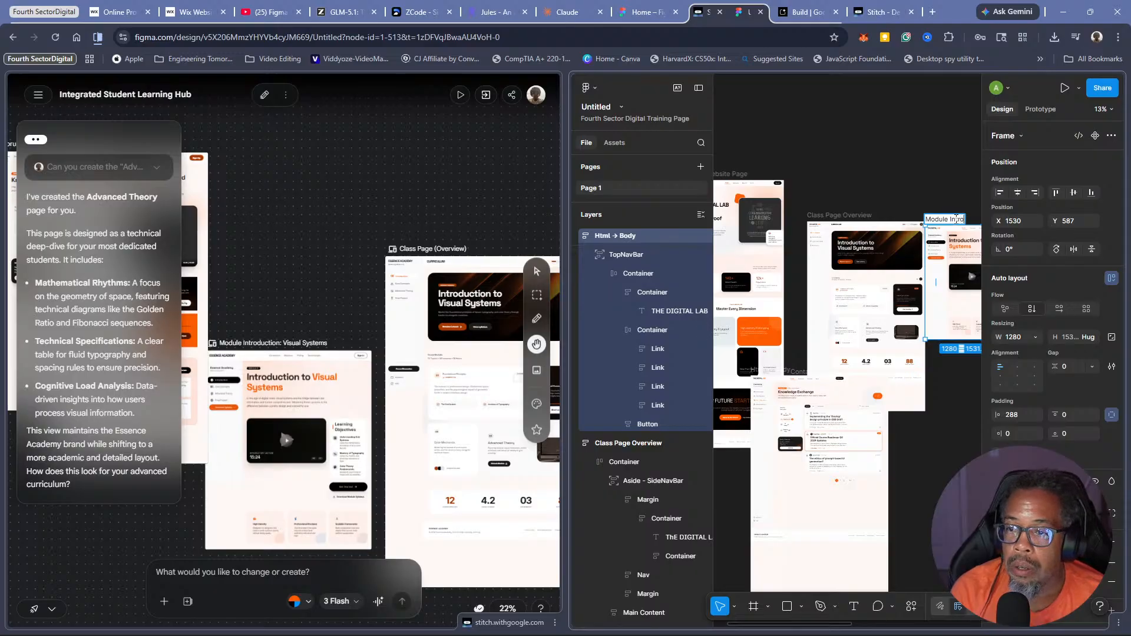
type("ductio")
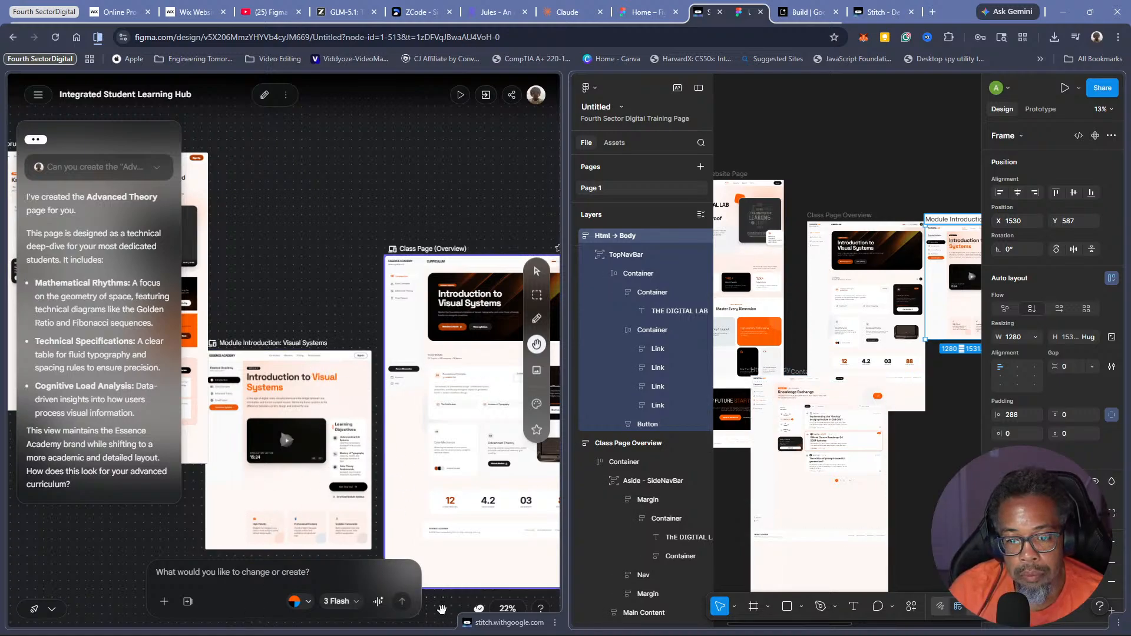
Rename the Knowledge Exchange page frame in Figma as Student Forum, matching Stitch, and move it clear below the Class Page Overview frame
left_click_drag(429, 439, 289, 402)
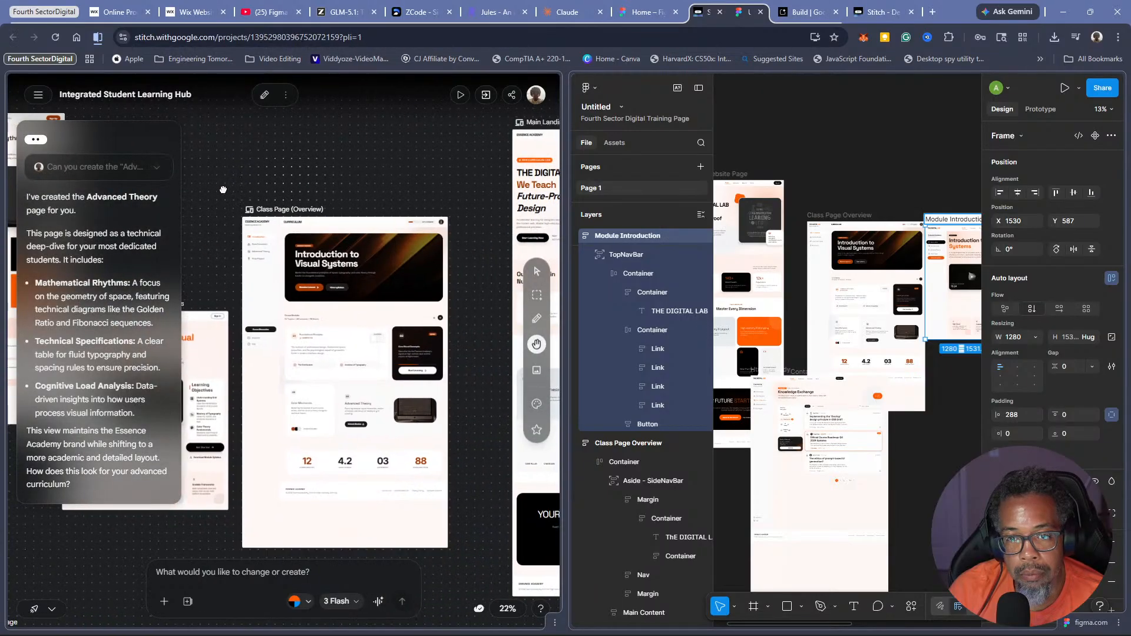
left_click_drag(292, 179, 666, 212)
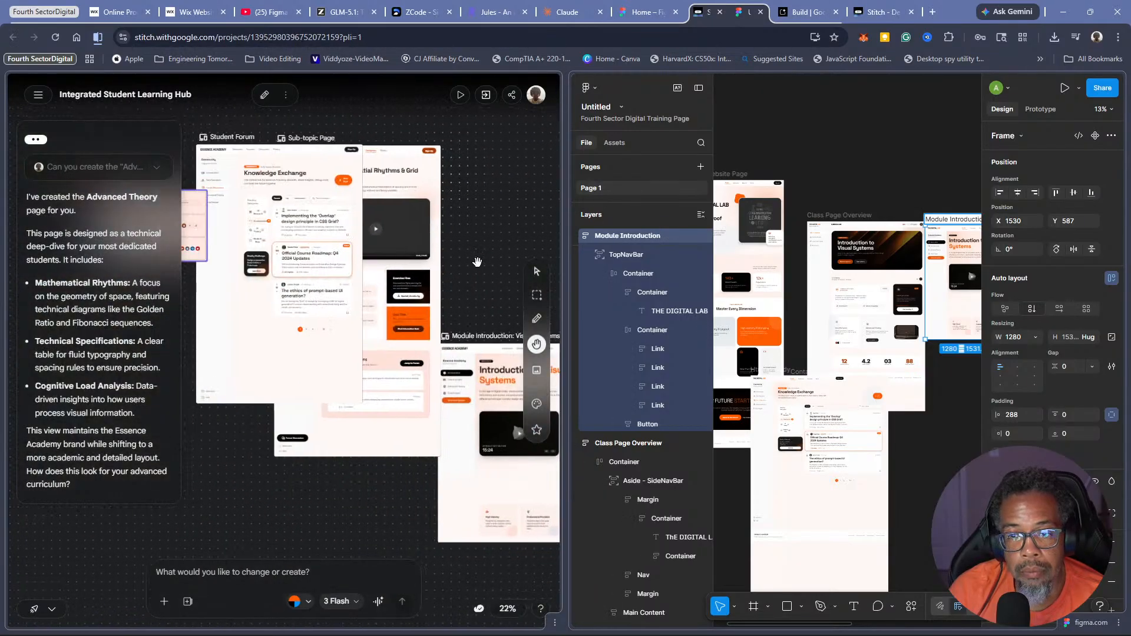
left_click_drag(248, 498, 298, 505)
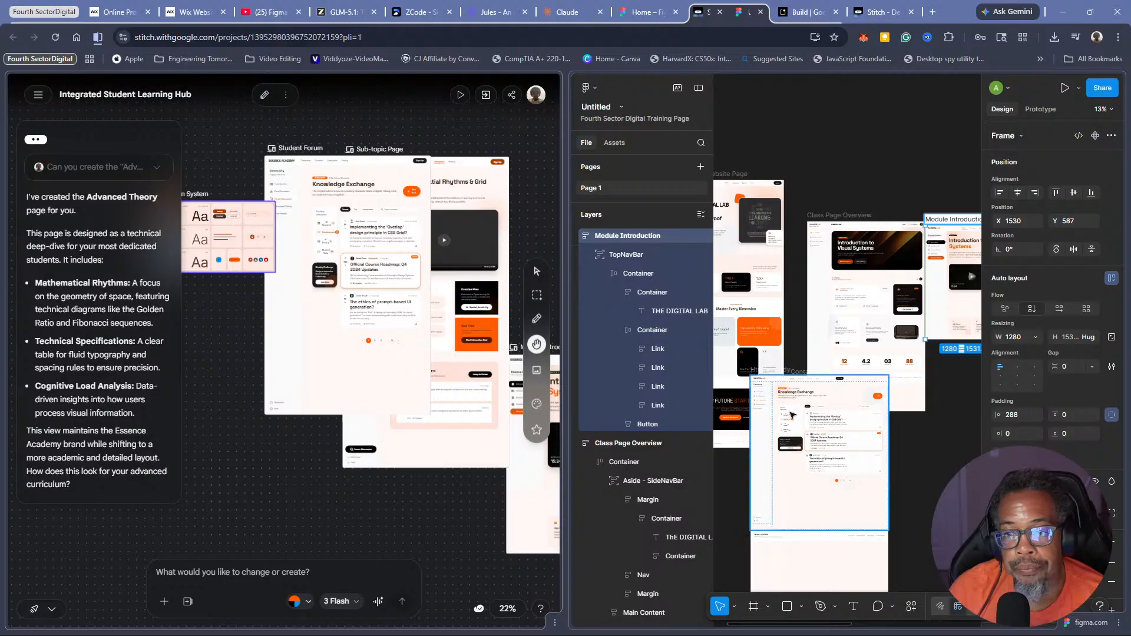
left_click(781, 379)
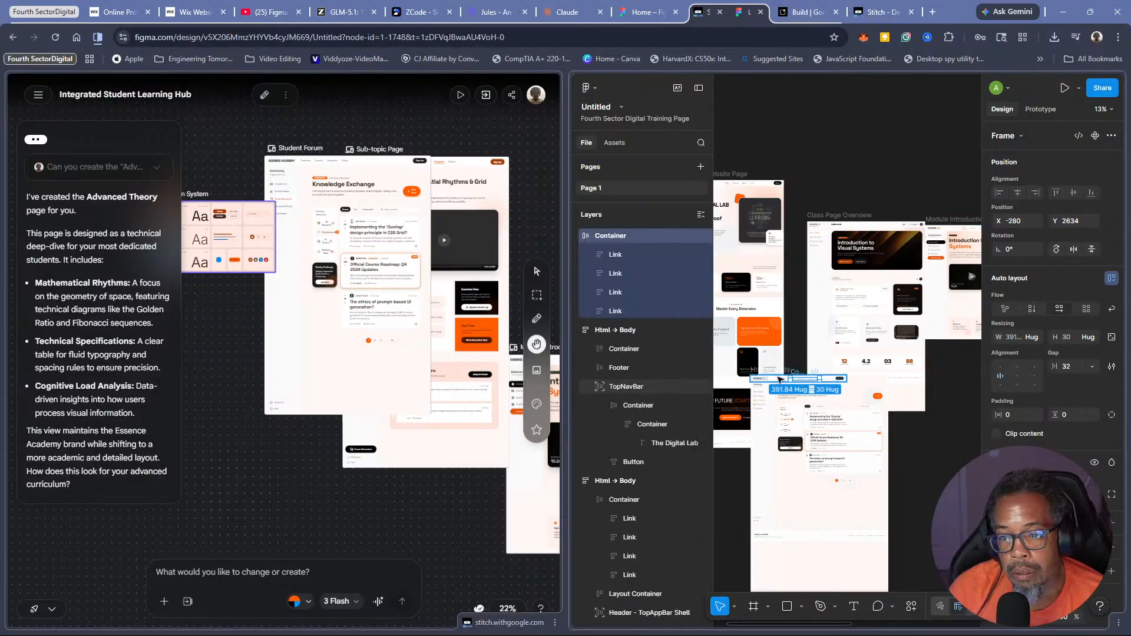
left_click(784, 369)
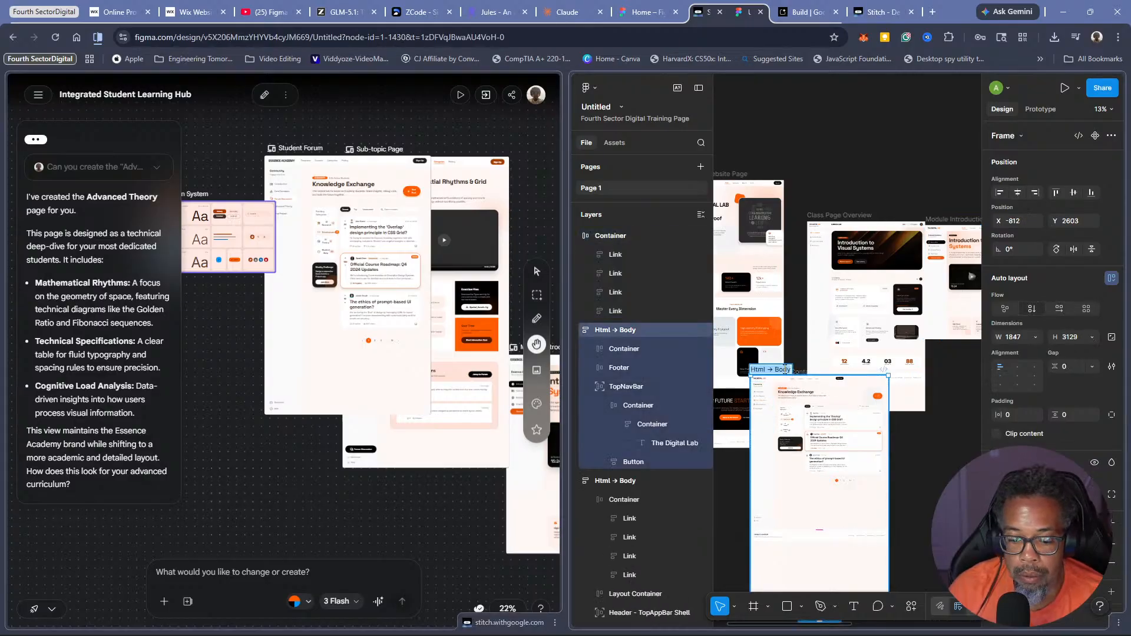
type("Stude")
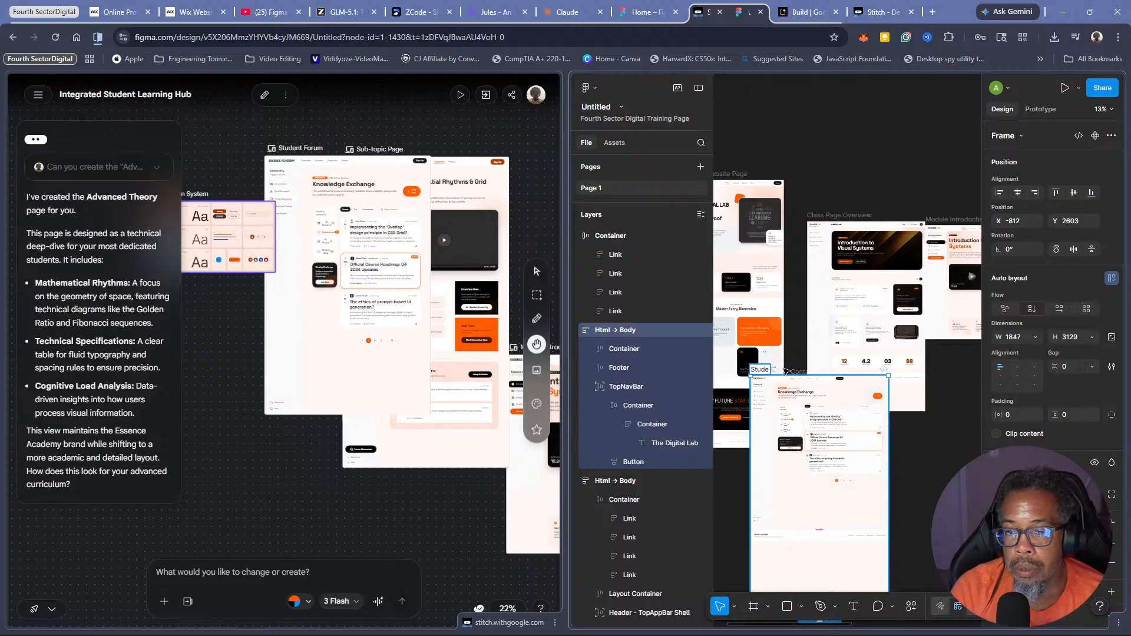
type("nt F")
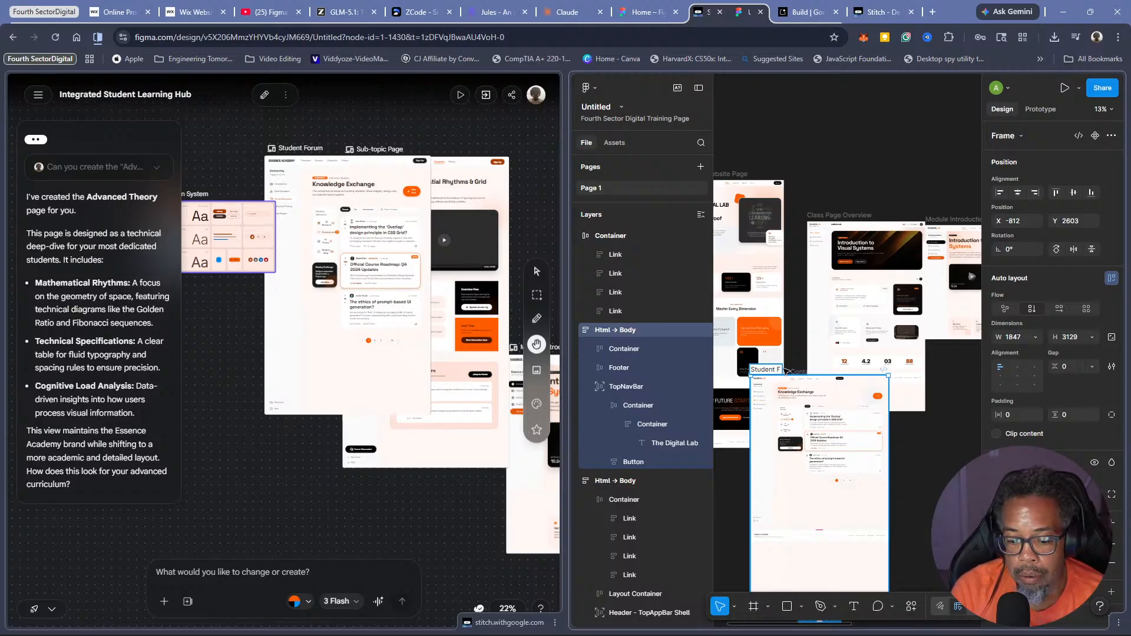
type("orum")
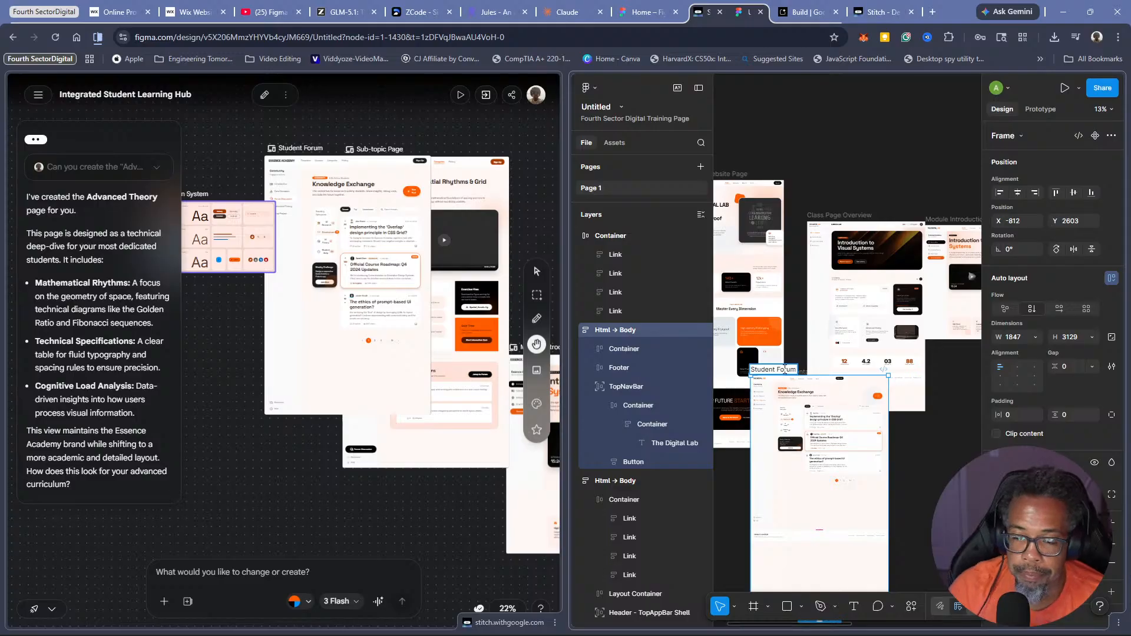
left_click(803, 322)
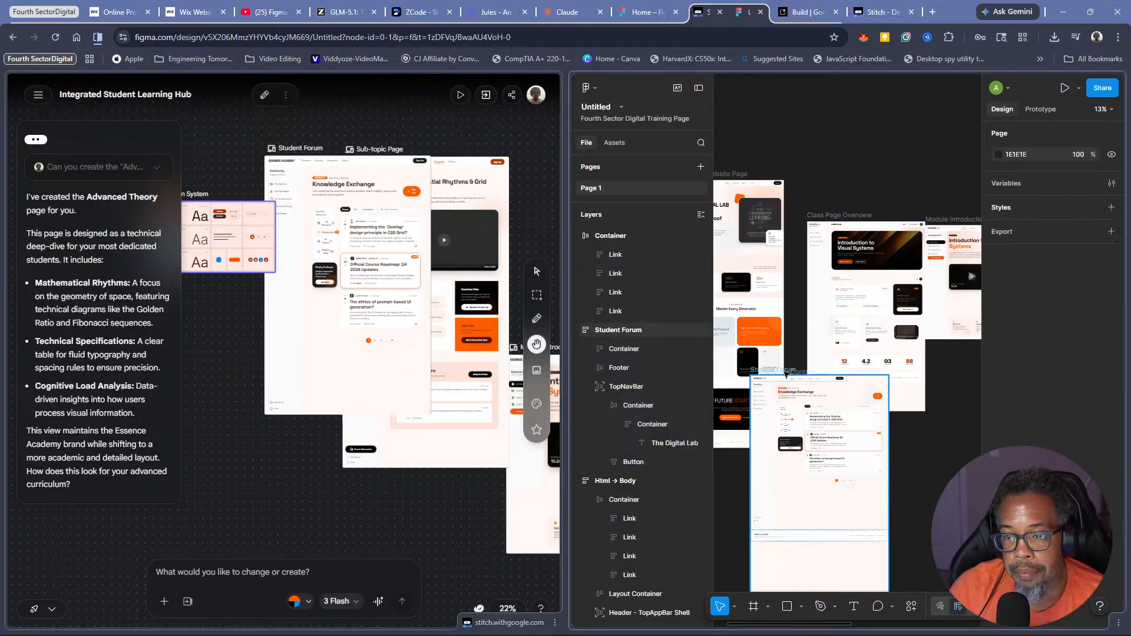
left_click_drag(786, 373, 871, 445)
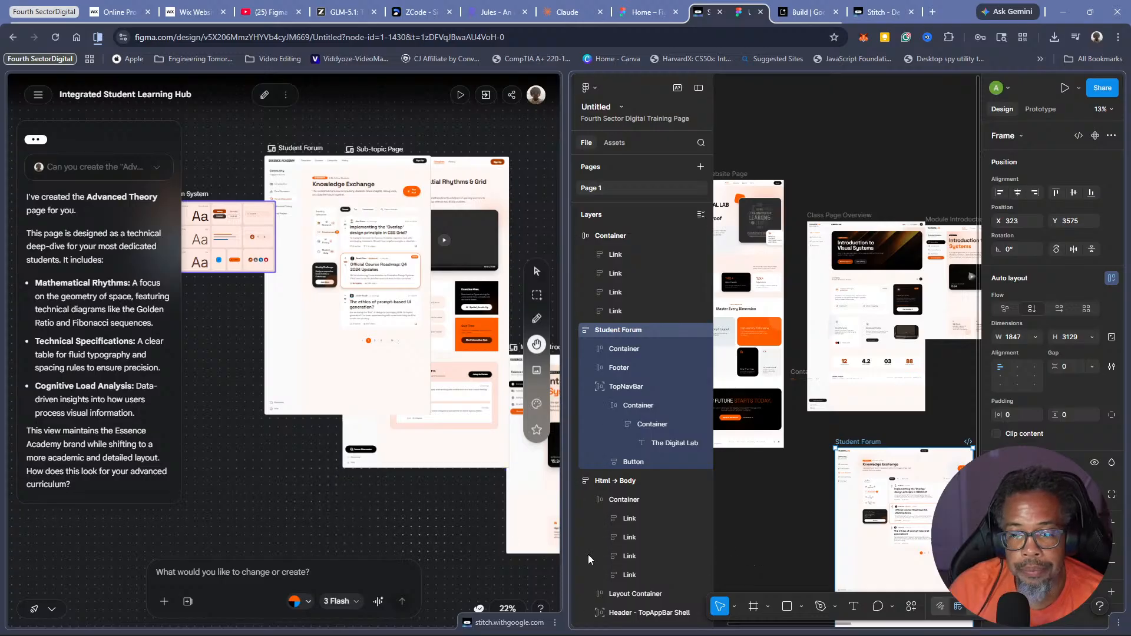
Rename the Mathematical Rhythms & Grid Logic page frame in Figma as Advanced Theory, following the screen name in Stitch
scroll(791, 511, "down", 5)
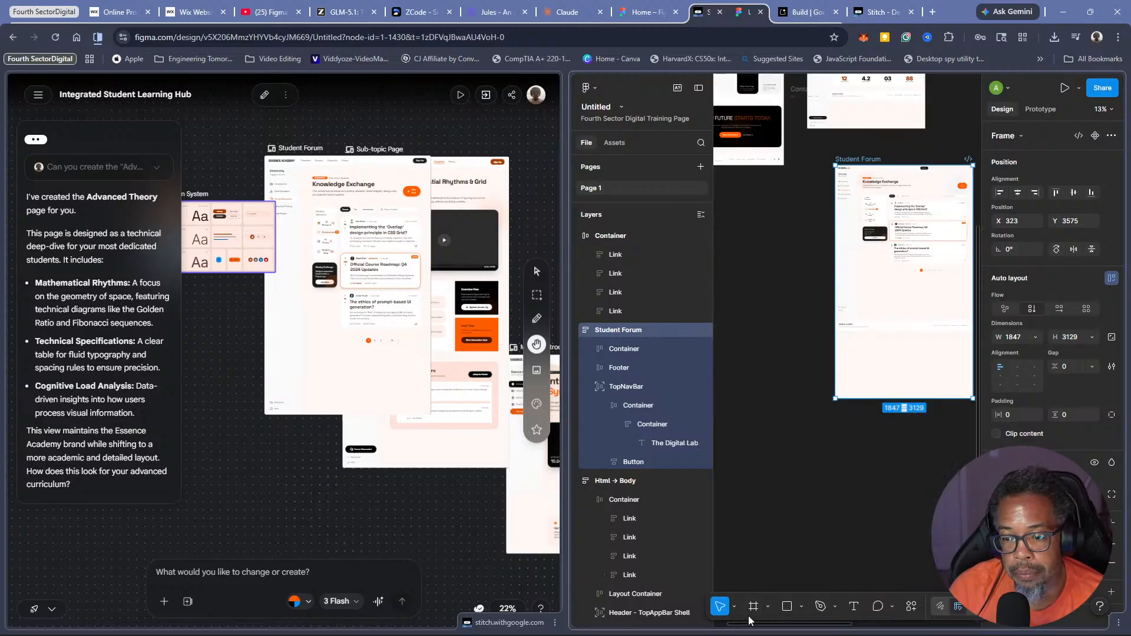
left_click_drag(803, 624, 887, 624)
scroll(843, 502, "up", 5)
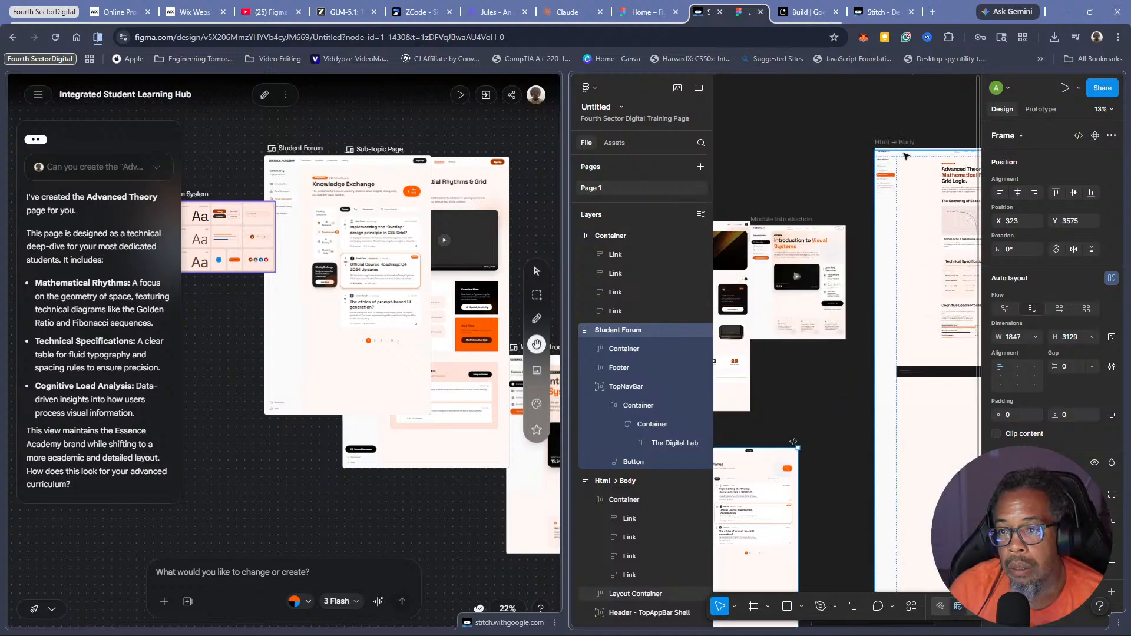
left_click(907, 143)
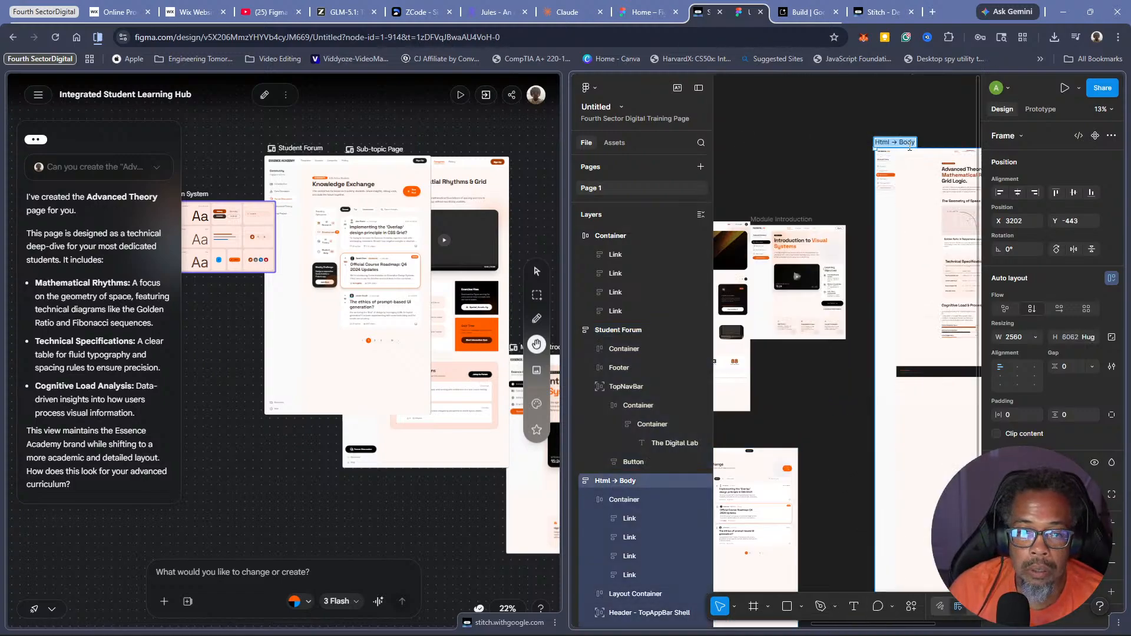
scroll(387, 418, "down", 20)
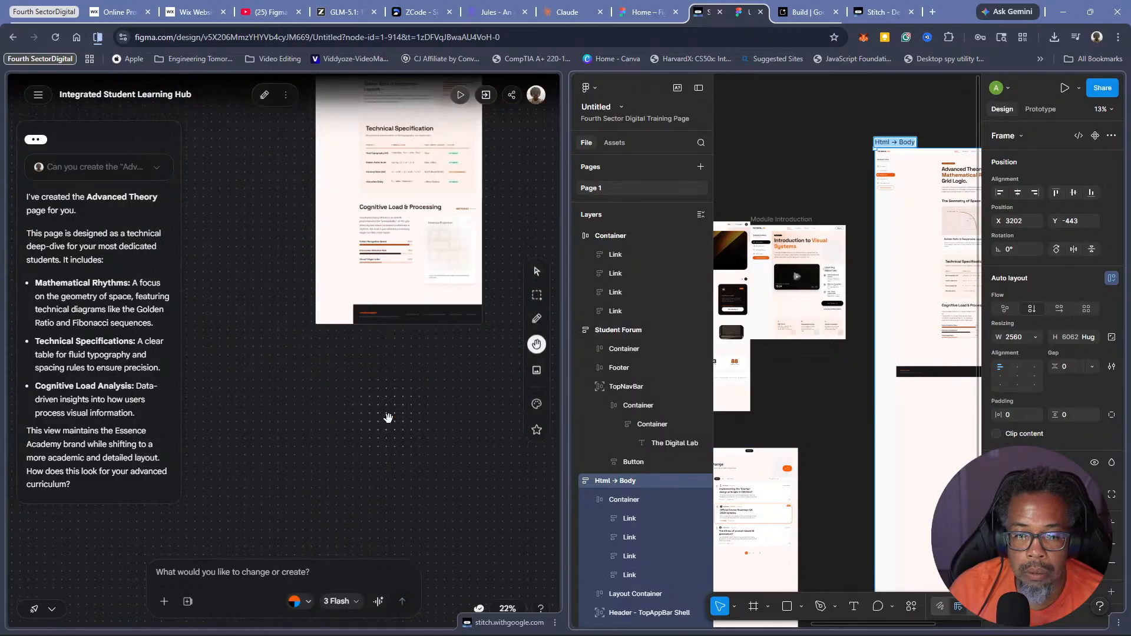
scroll(388, 419, "up", 5)
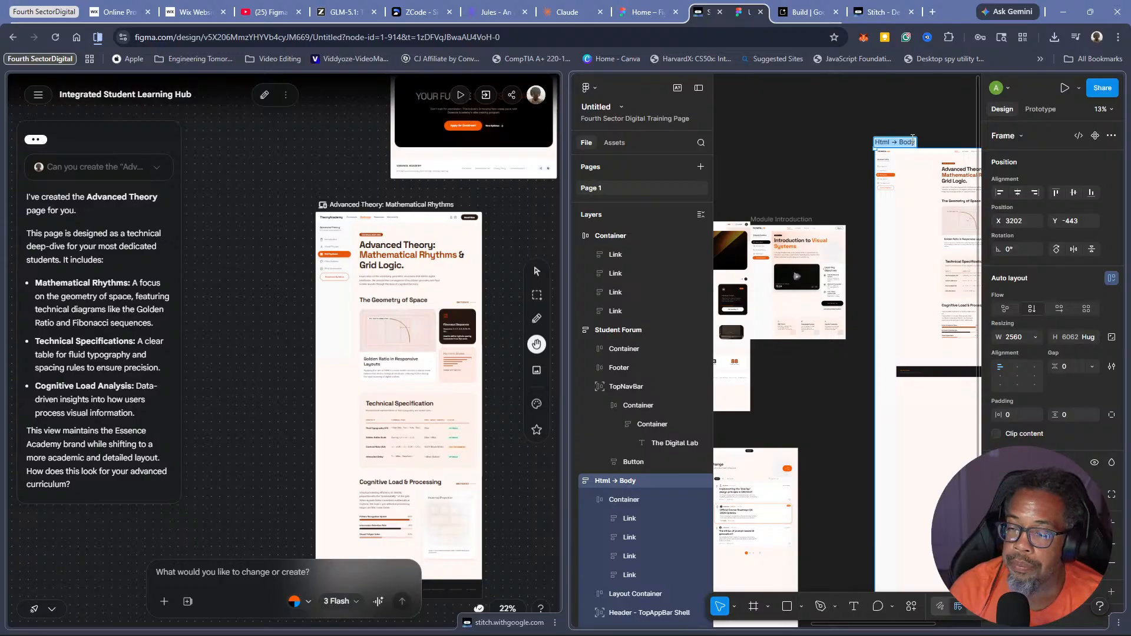
type("Advance")
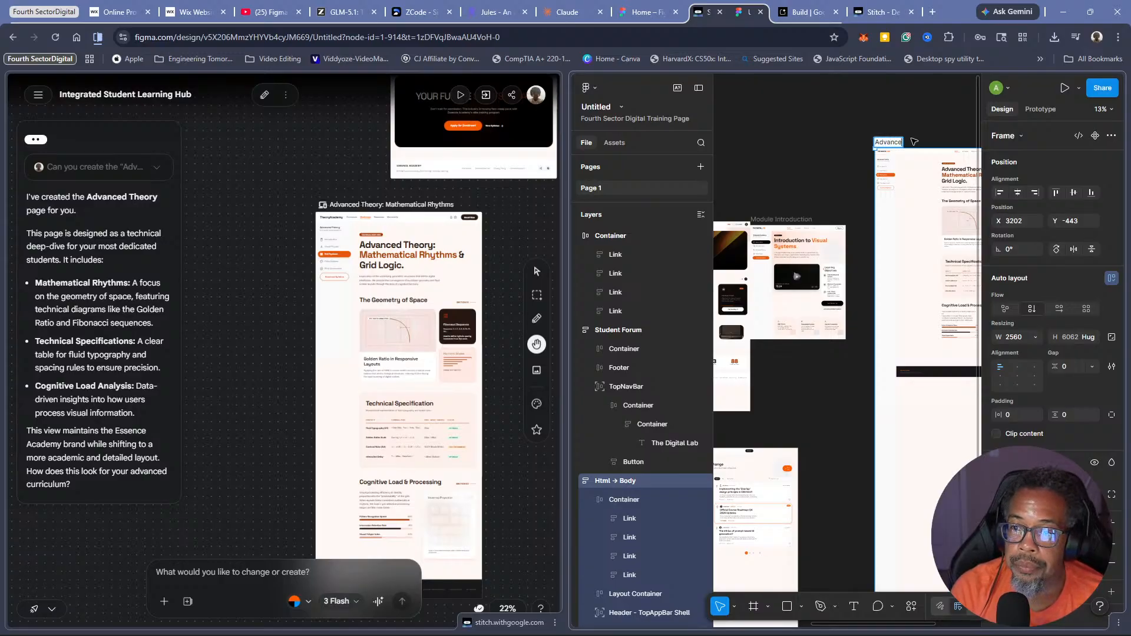
type("d Theory")
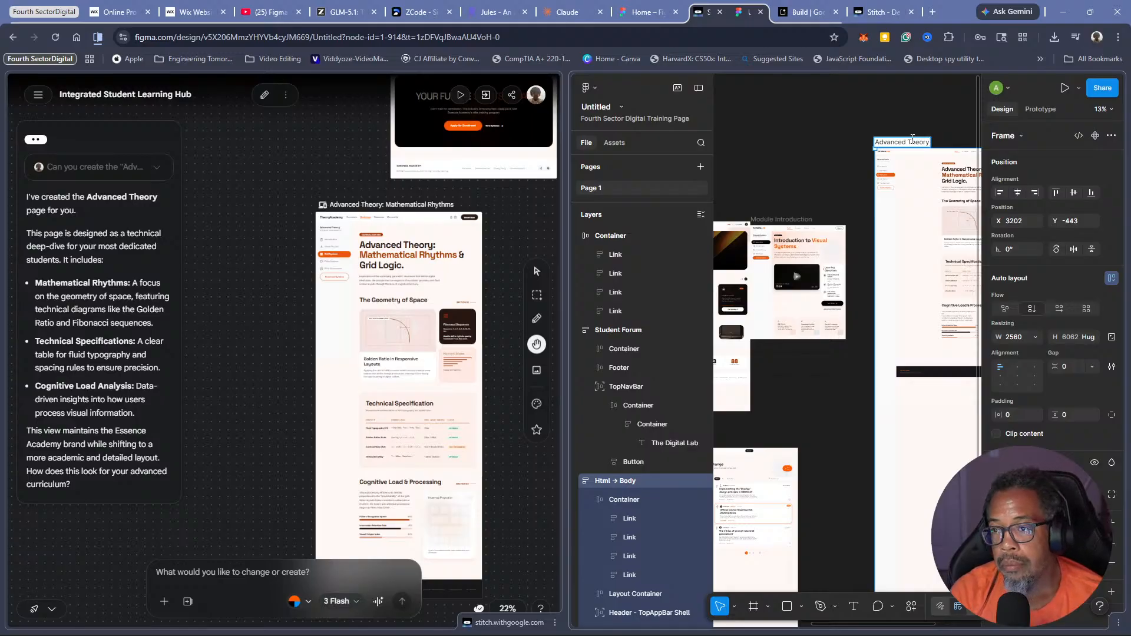
left_click(828, 133)
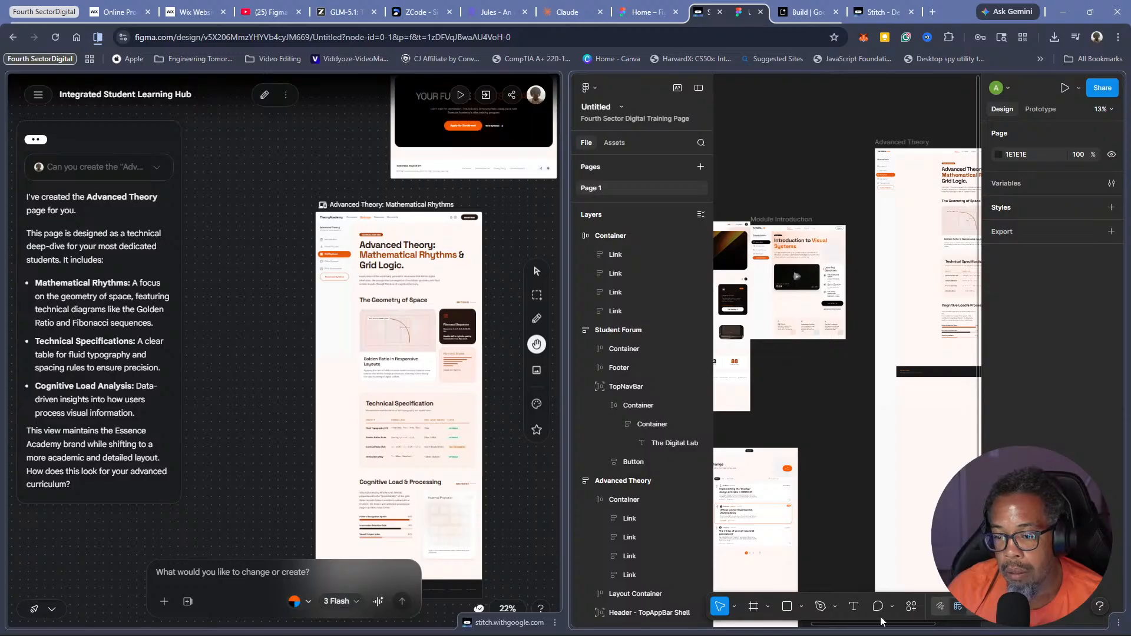
Close the Stitch side of the browser split view so the Figma file fills the window
left_click_drag(891, 625, 779, 565)
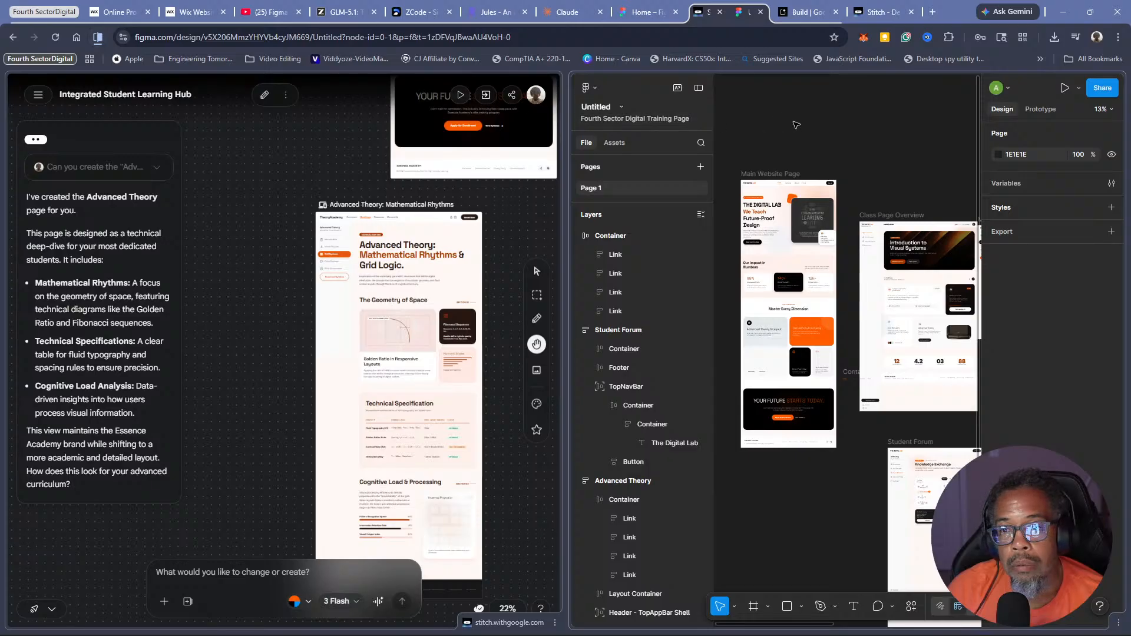
left_click(97, 37)
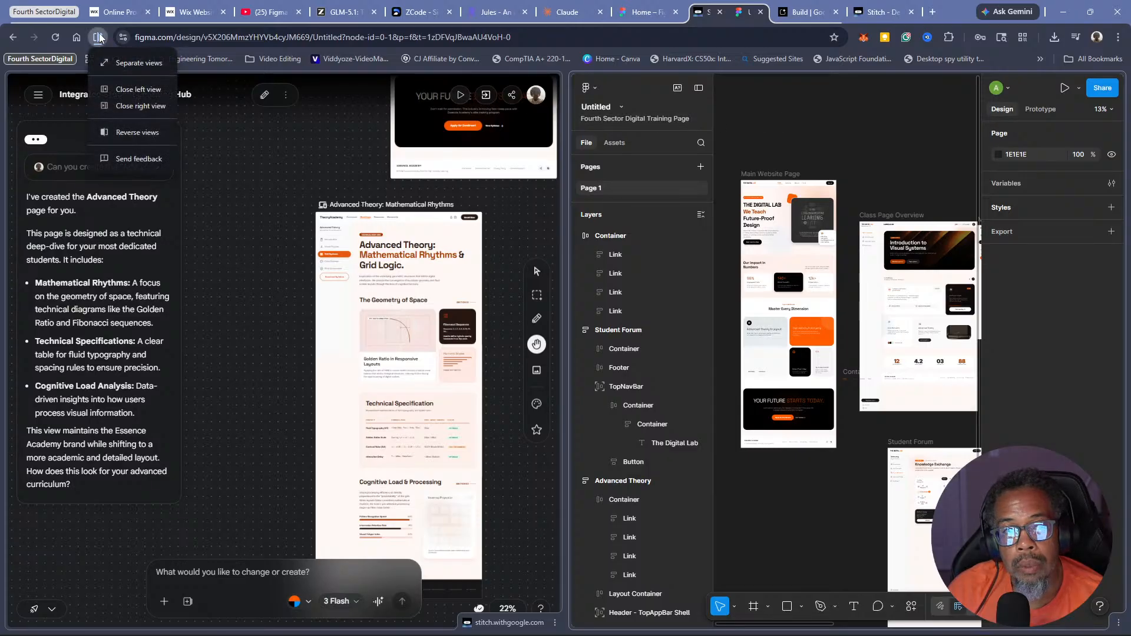
left_click(131, 89)
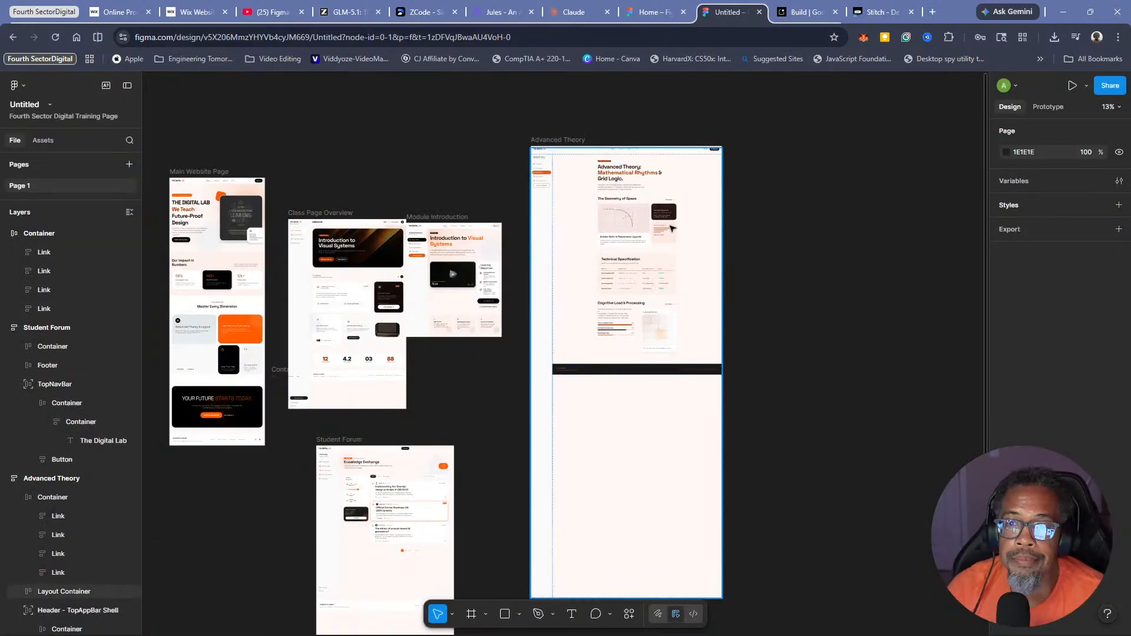
left_click(700, 105)
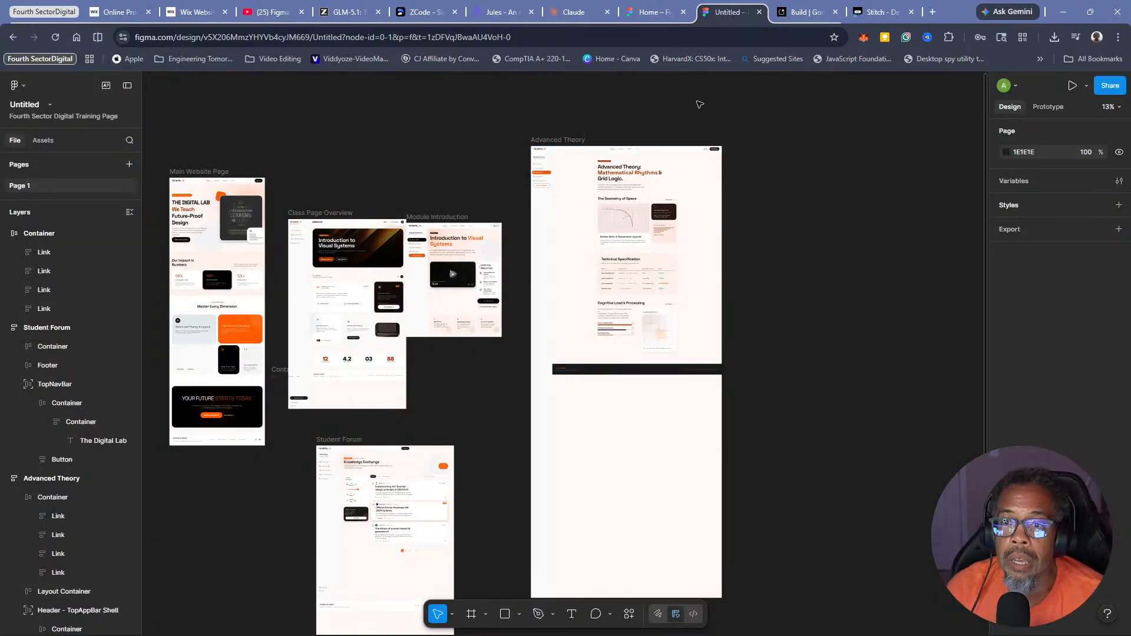
Reopen the closed Stitch project from the browser's recent tabs, place its tab just before the Figma file, and activate the hand tool
left_click(1119, 37)
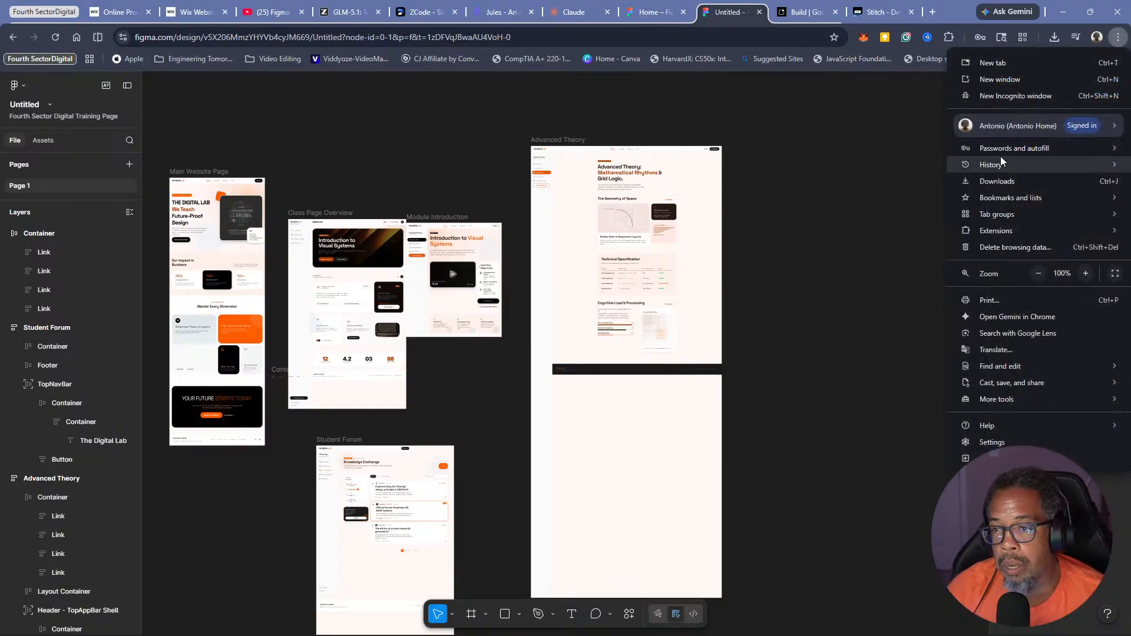
mouse_move(1000, 159)
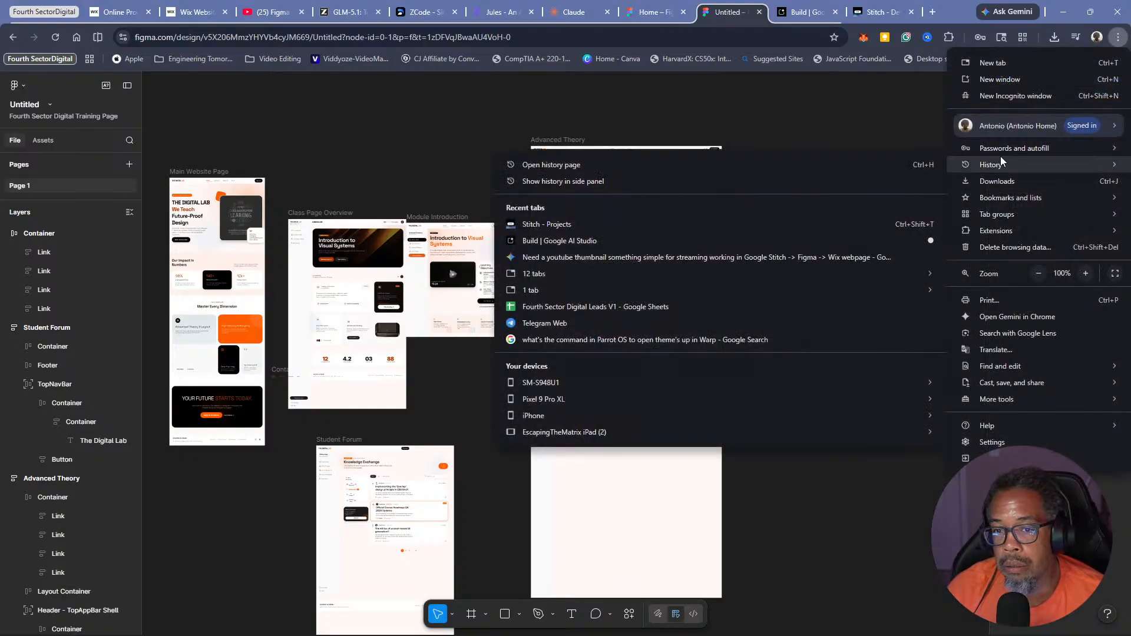
left_click(603, 225)
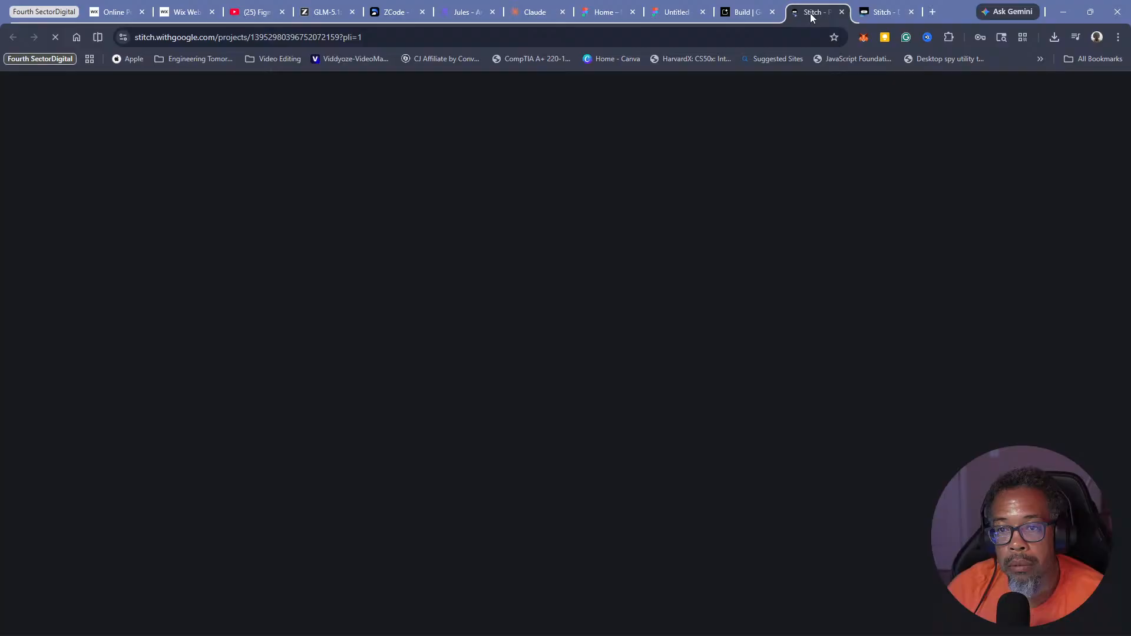
left_click_drag(811, 13, 669, 20)
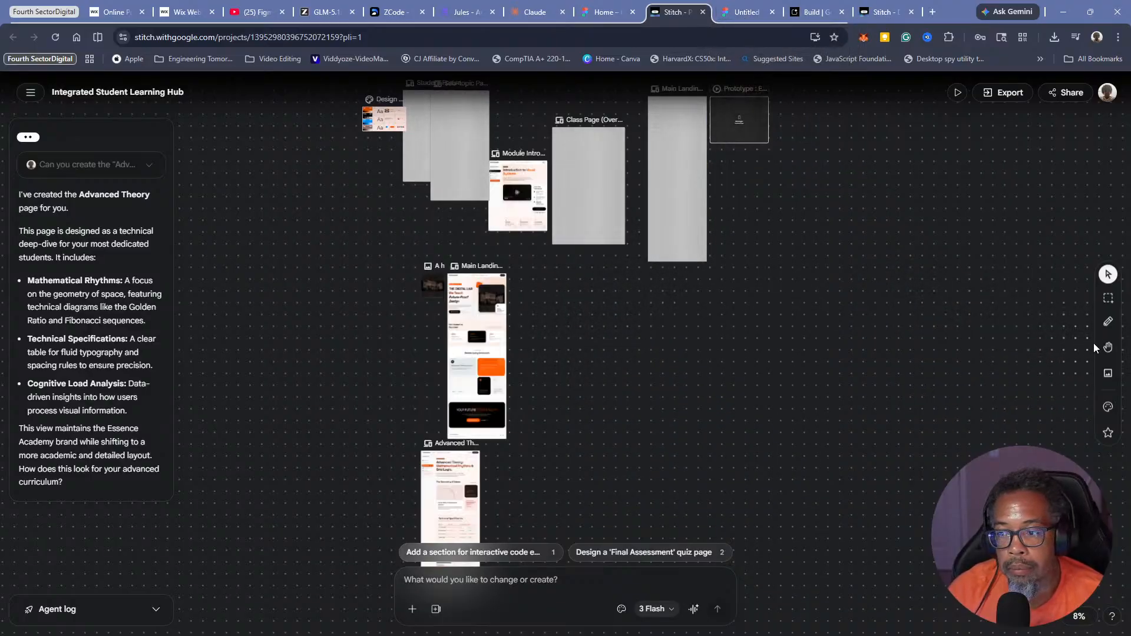
left_click(1108, 347)
scroll(648, 354, "up", 3)
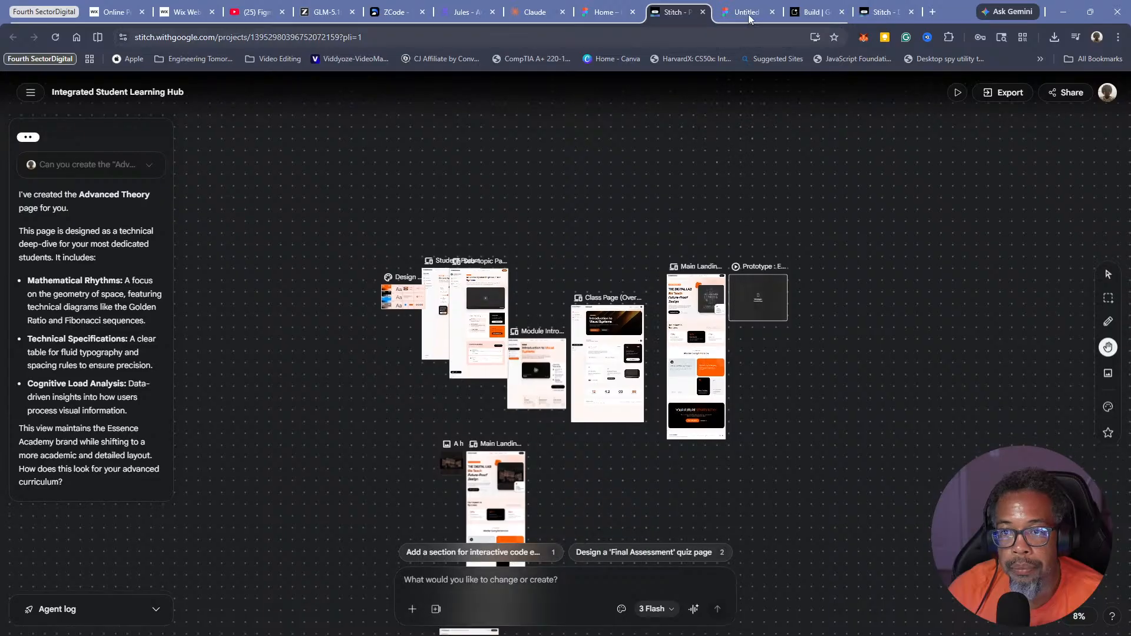
Switch to the Untitled Figma file and rename it as Fourth Sector Digital - The Digital Lab
left_click(746, 12)
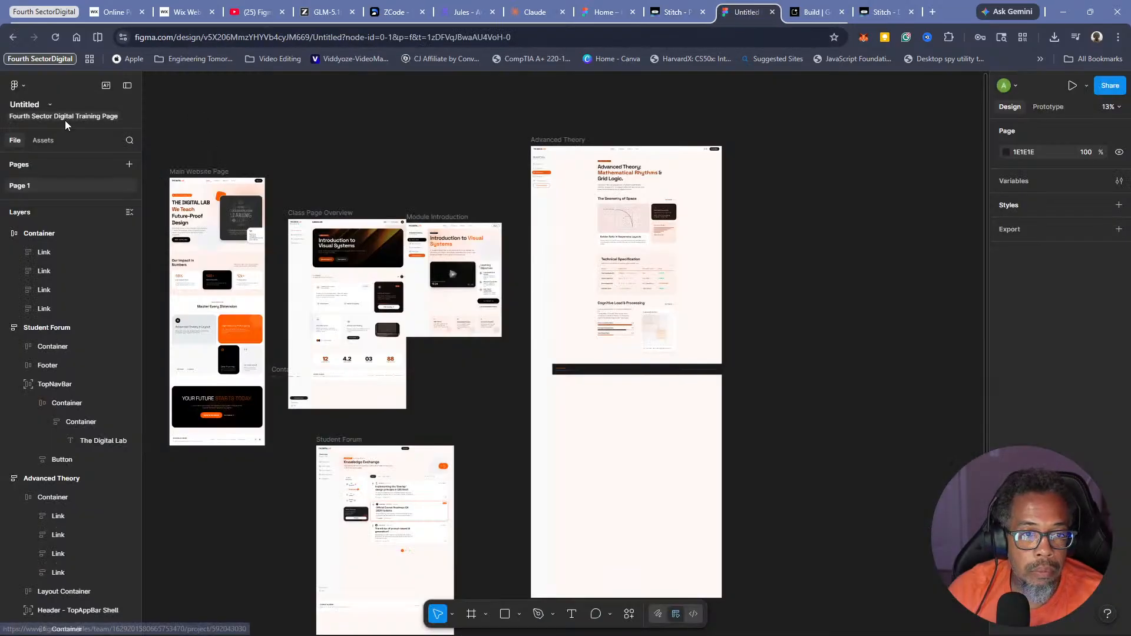
double_click(34, 104)
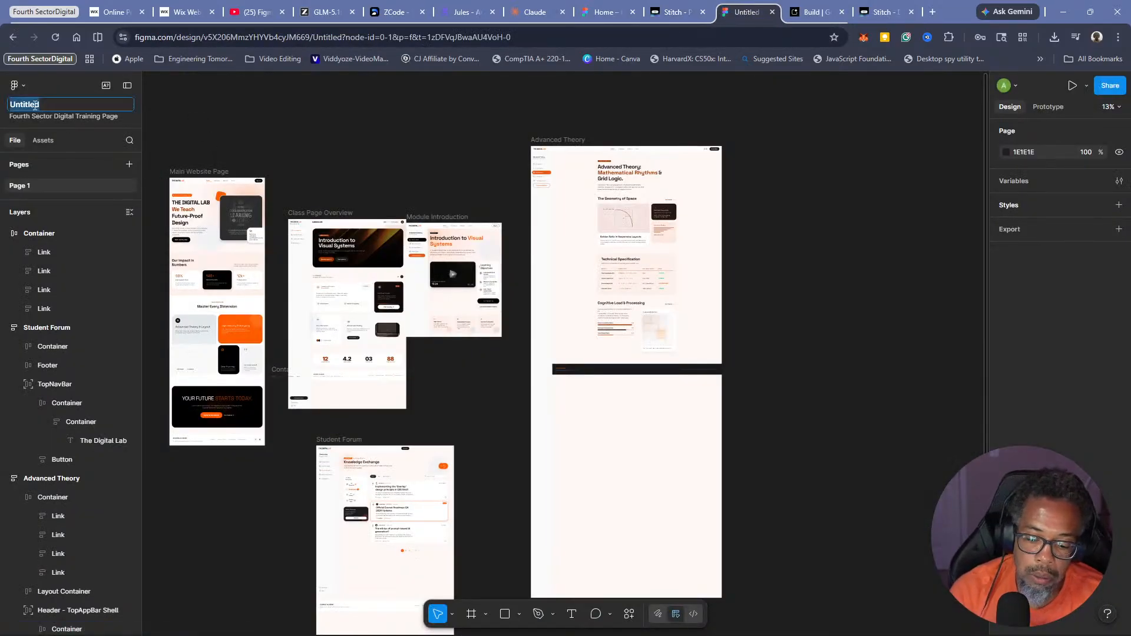
type("Fourth Sector Digital -")
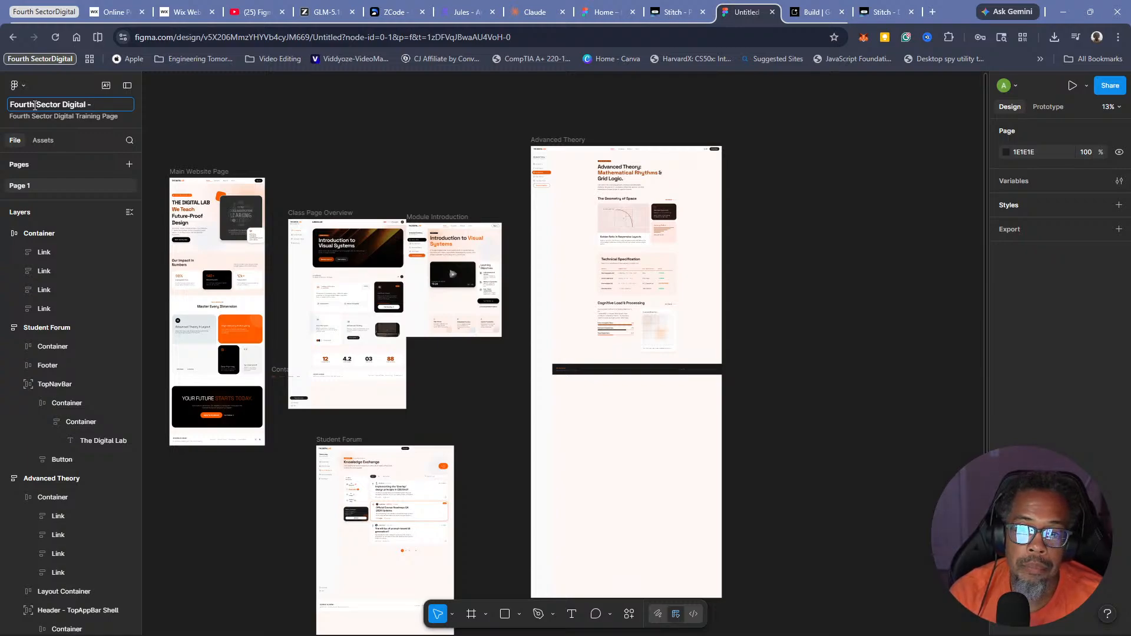
type("The Digital Lab")
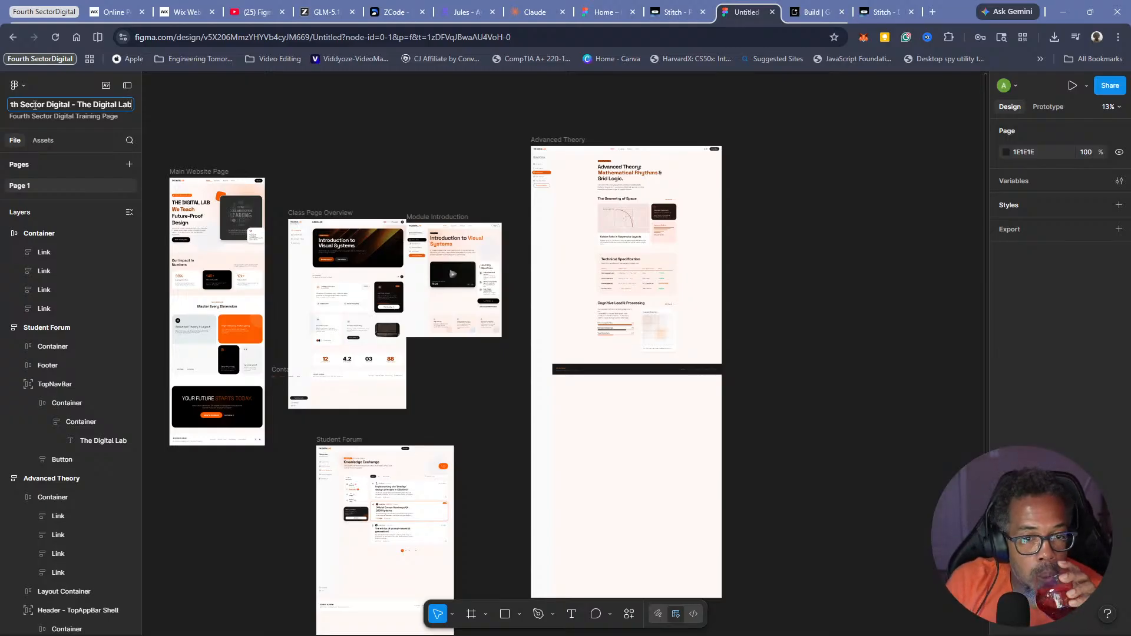
Rename the Main Website Page frame as Main Landing Page
left_click(465, 136)
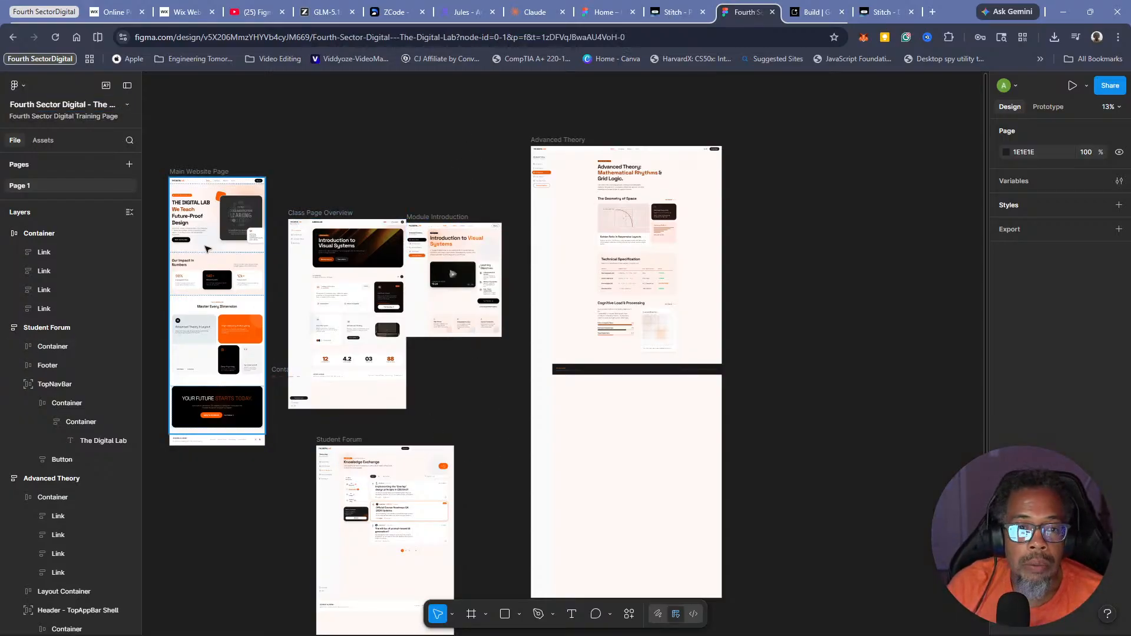
left_click(201, 172)
double_click(203, 173)
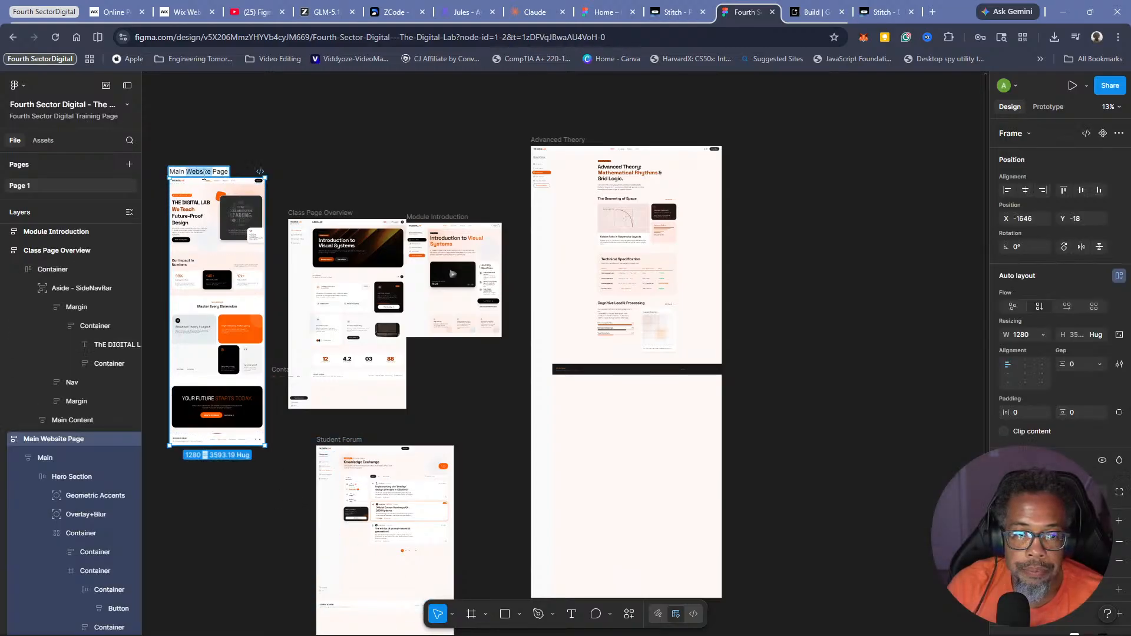
type("Landing")
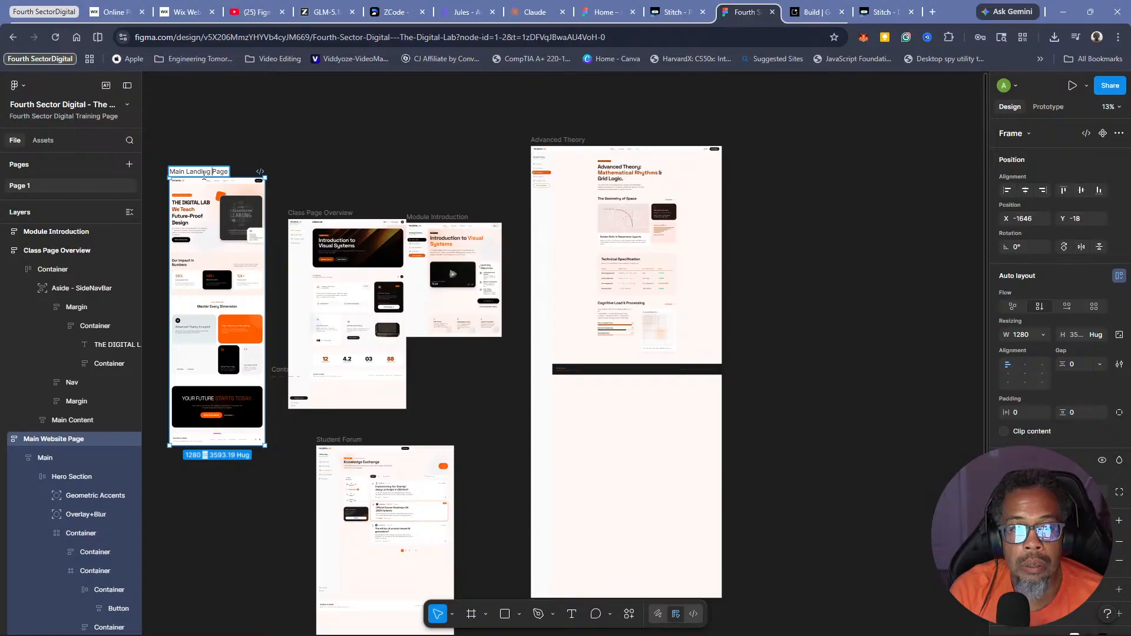
left_click(214, 147)
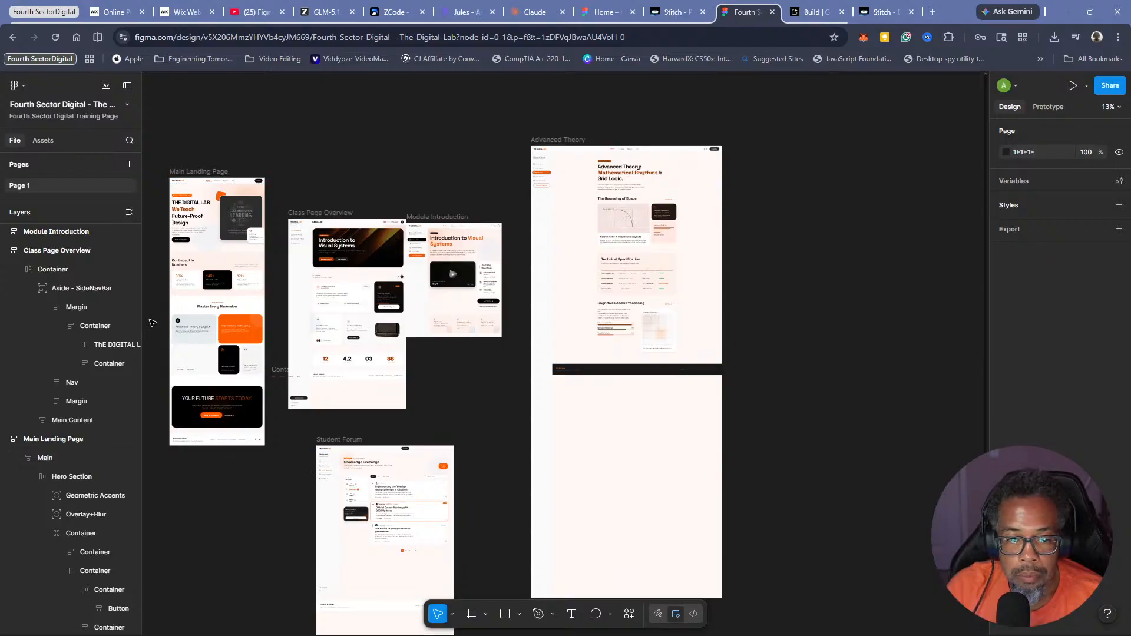
Arrange the frames in a row without overlap: Main Landing Page, Class Page Overview, Module Introduction, Advanced Theory, Student Forum
left_click(205, 308)
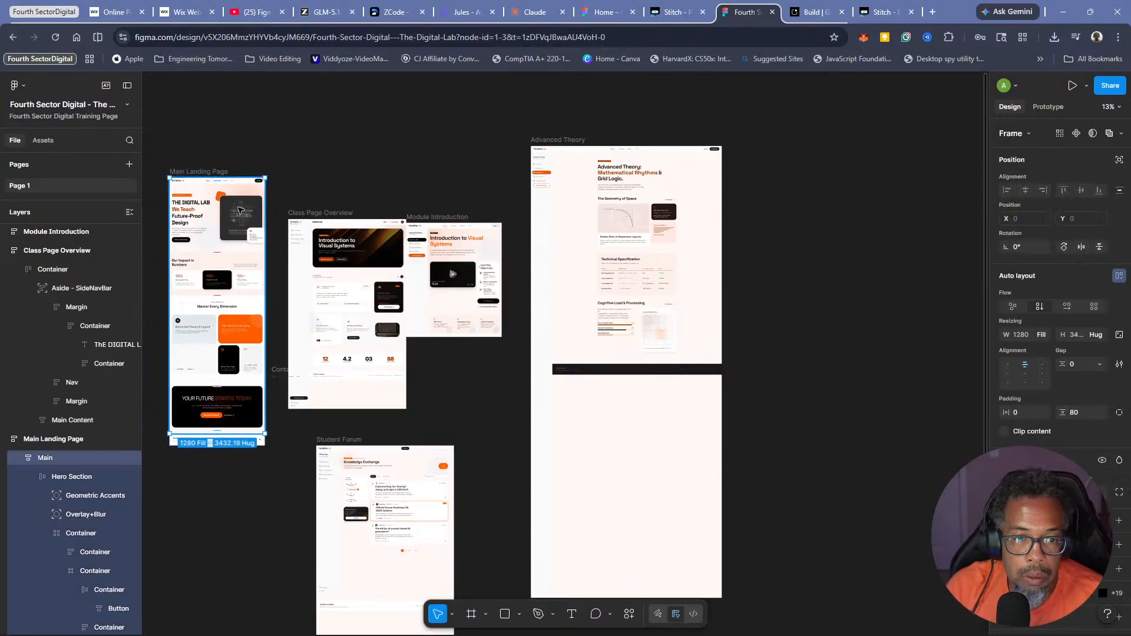
left_click_drag(221, 172, 260, 165)
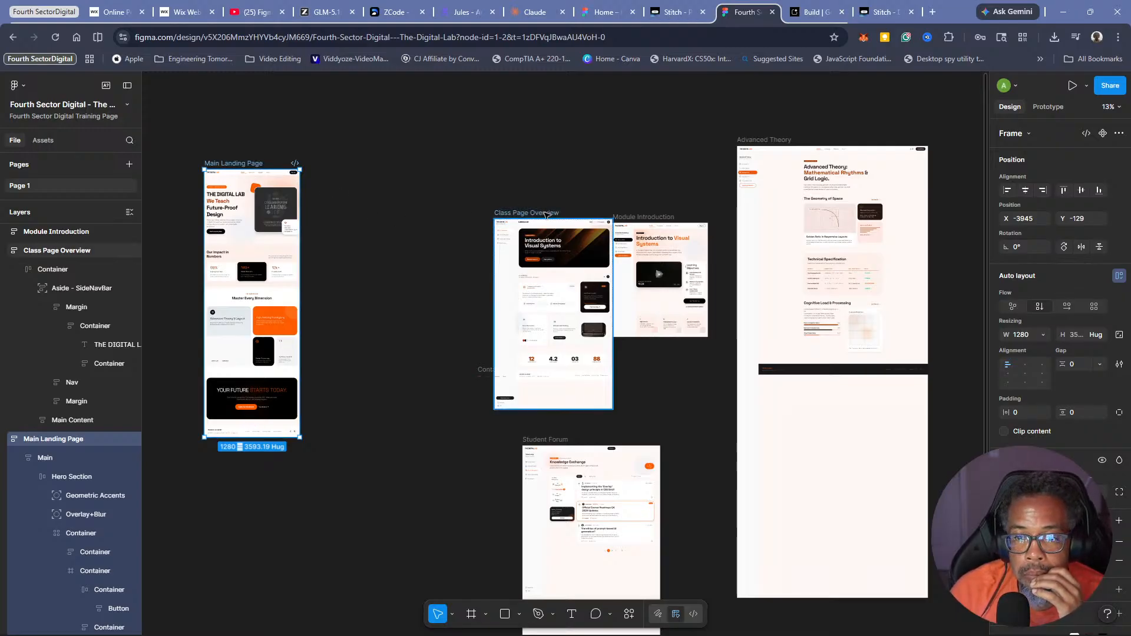
left_click_drag(546, 215, 372, 184)
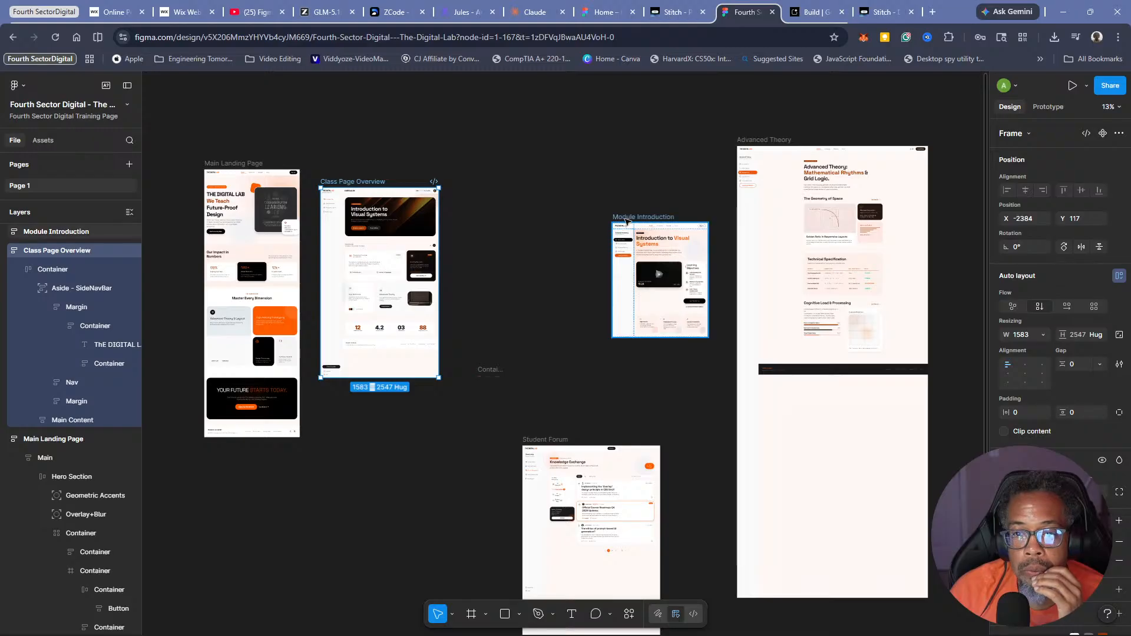
left_click_drag(625, 220, 462, 214)
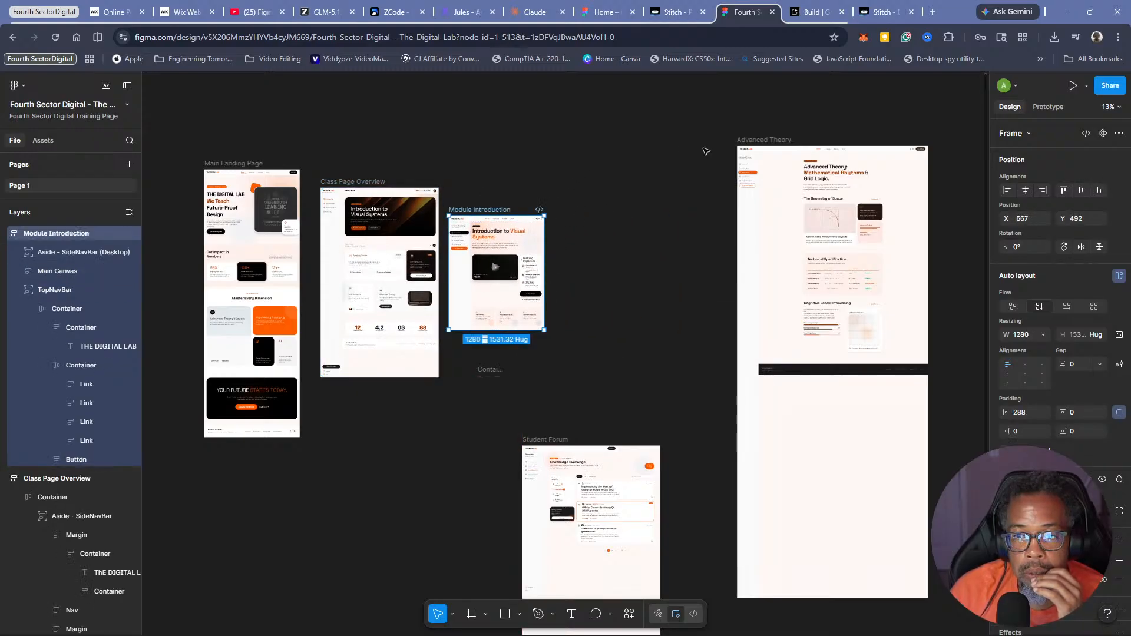
left_click_drag(756, 139, 578, 167)
left_click_drag(537, 441, 785, 188)
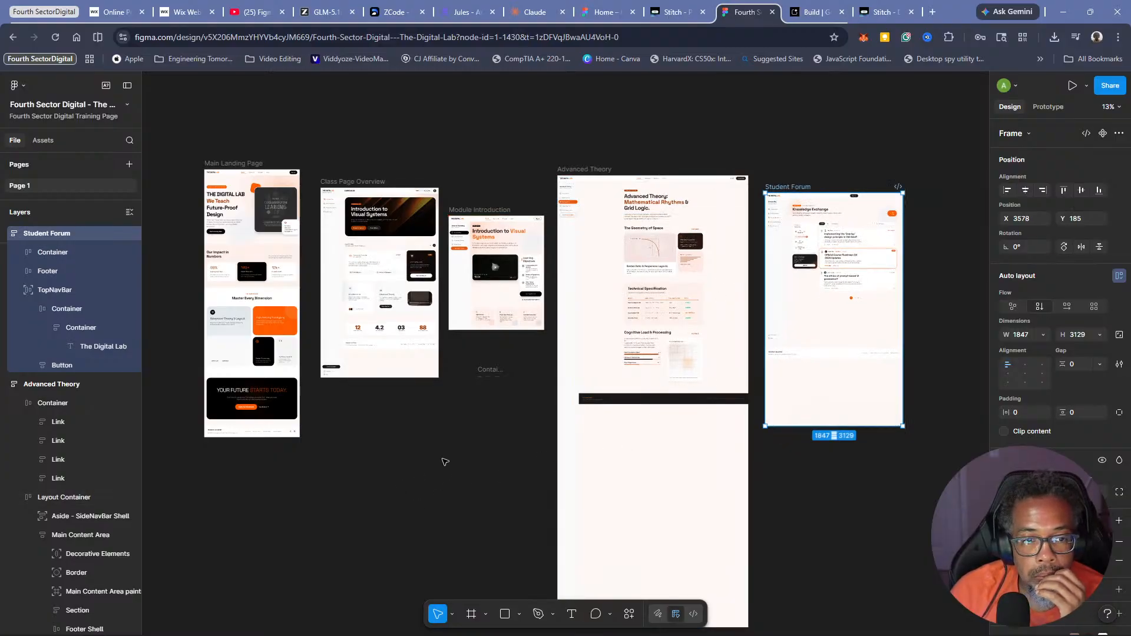
Collapse all layers and order Main Landing Page, Class Page Overview and Module Introduction first in the layer list
left_click(130, 213)
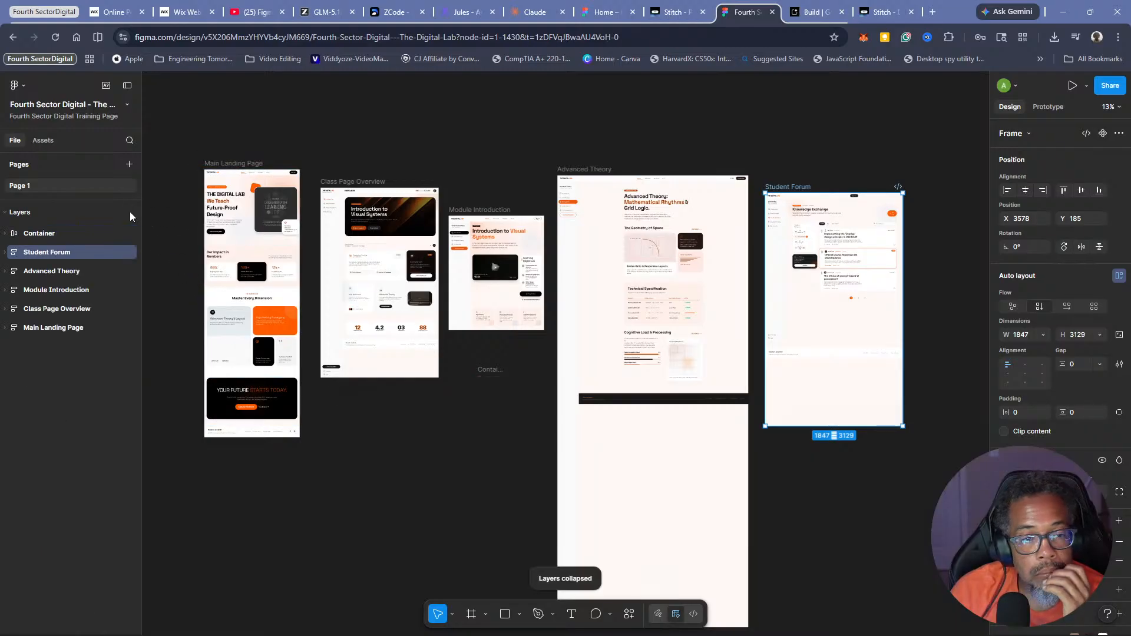
left_click_drag(52, 328, 59, 226)
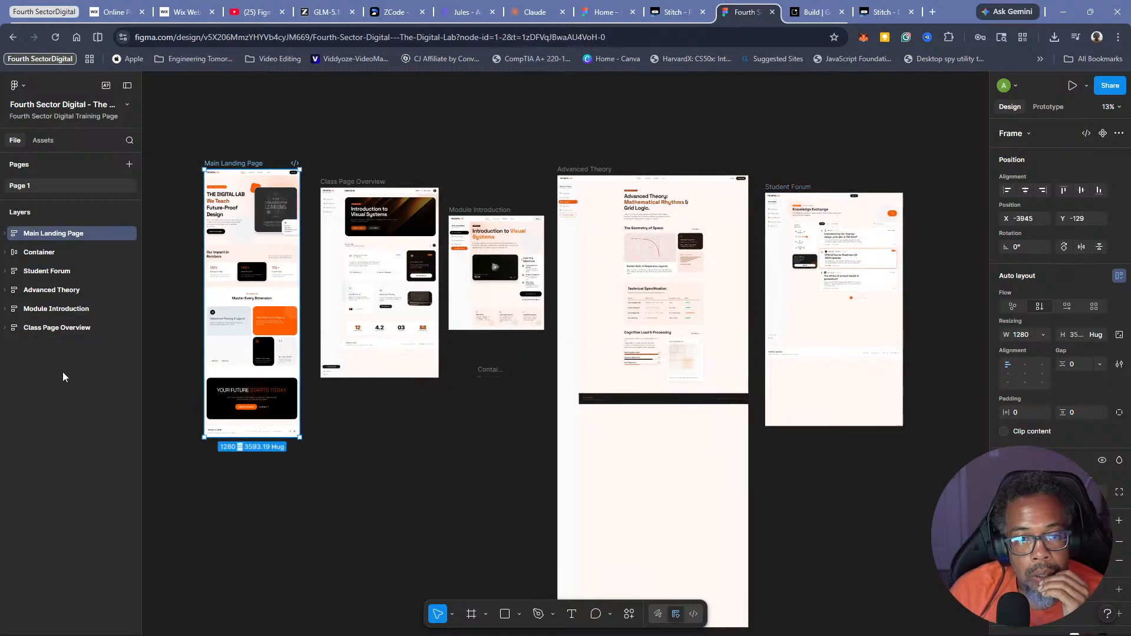
left_click_drag(60, 328, 55, 257)
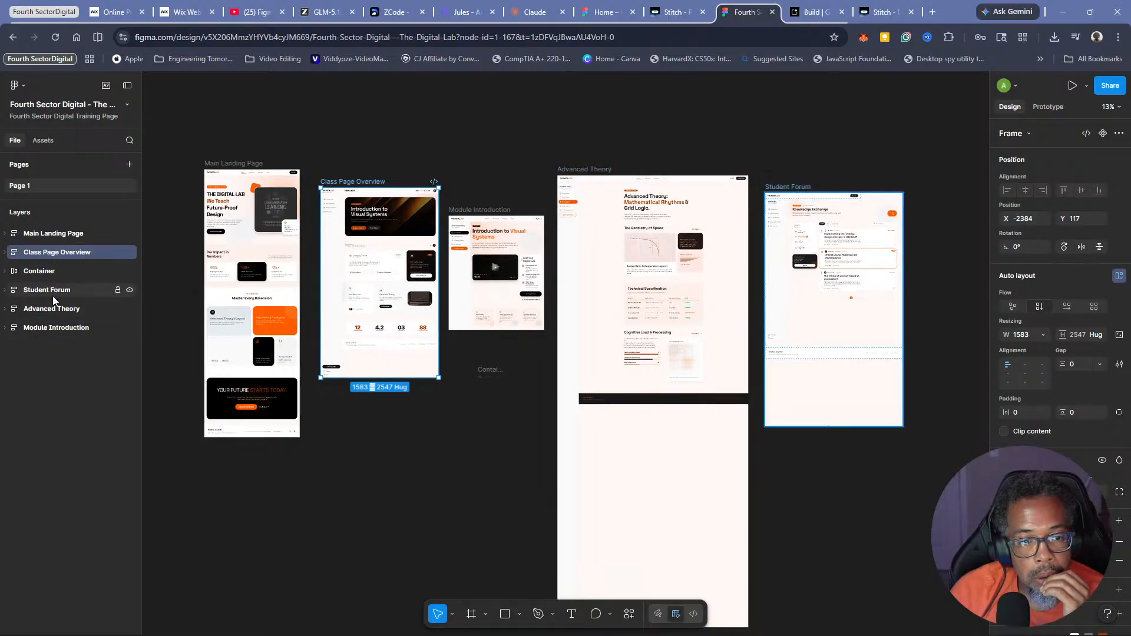
left_click_drag(66, 329, 61, 262)
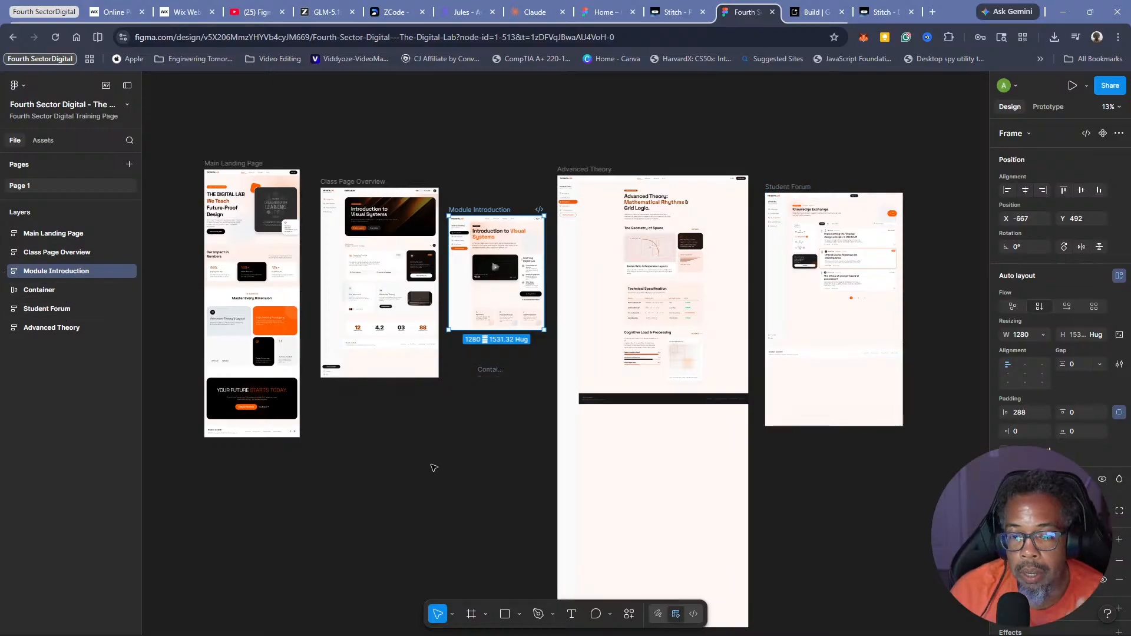
Delete the stray Container frame of navigation links below the Module Introduction page
scroll(432, 455, "up", 5)
left_click_drag(485, 298, 500, 451)
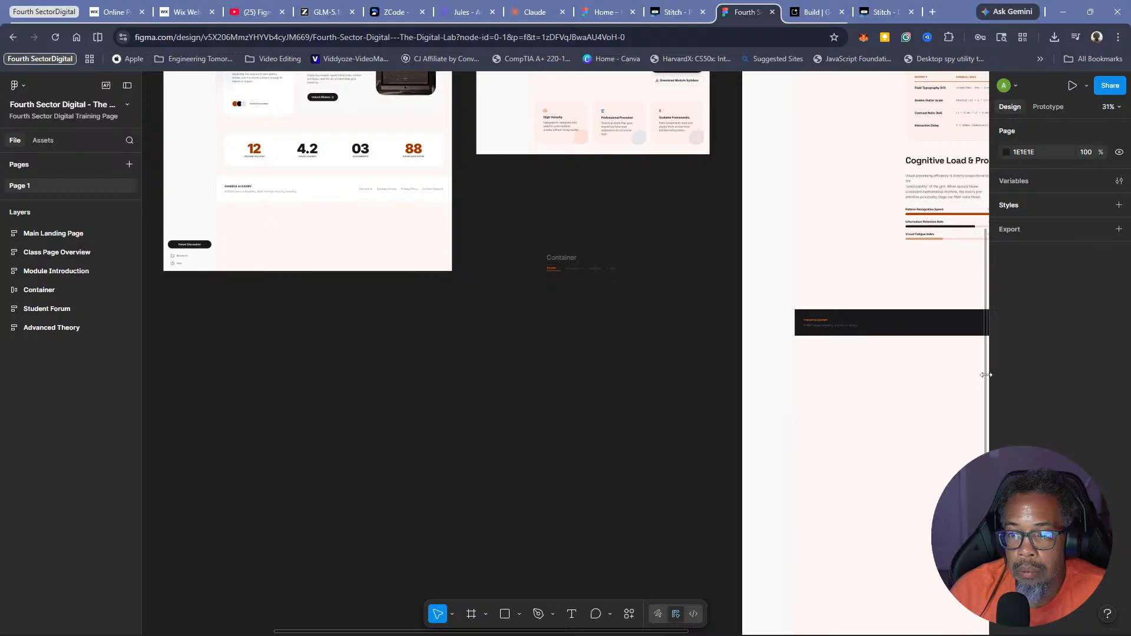
scroll(984, 377, "up", 6)
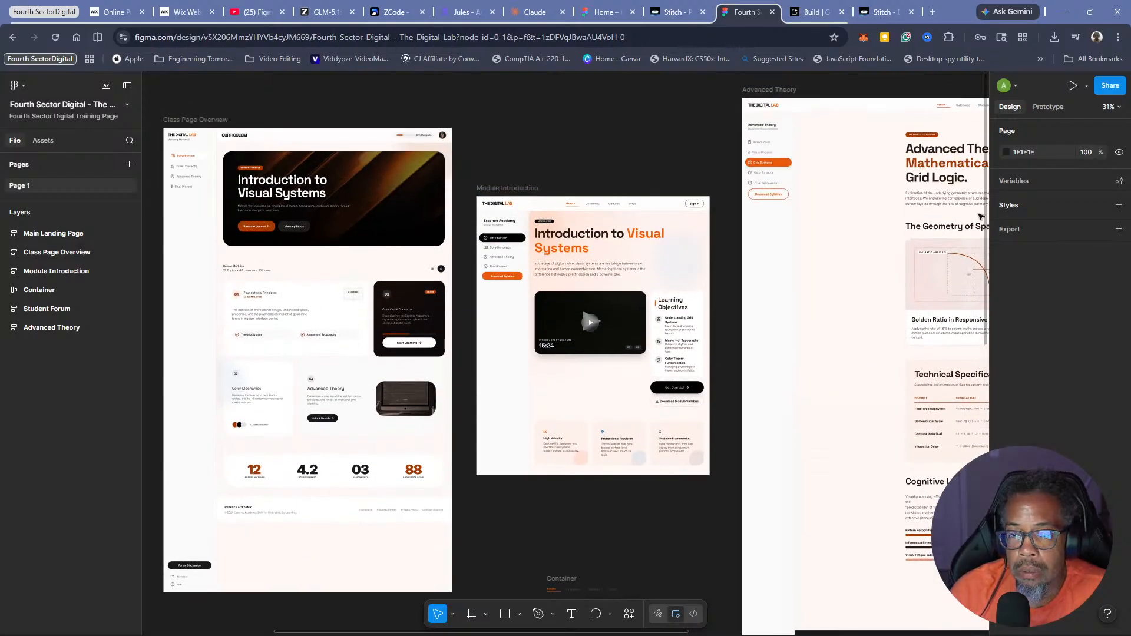
scroll(766, 294, "down", 4)
left_click(575, 383)
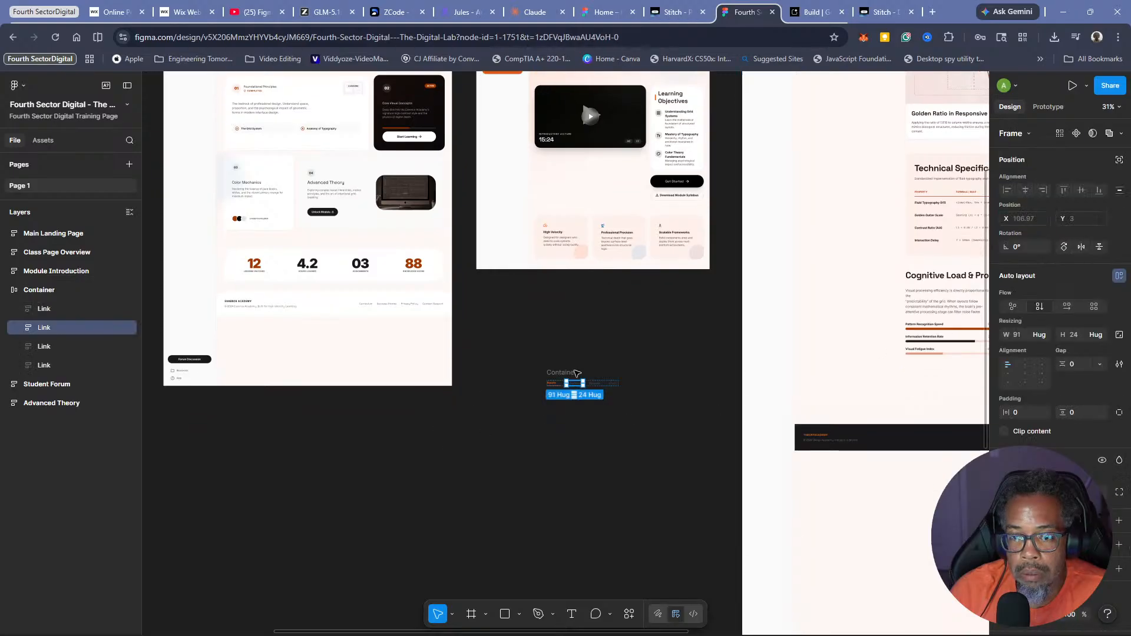
key("Escape")
key("Escape")
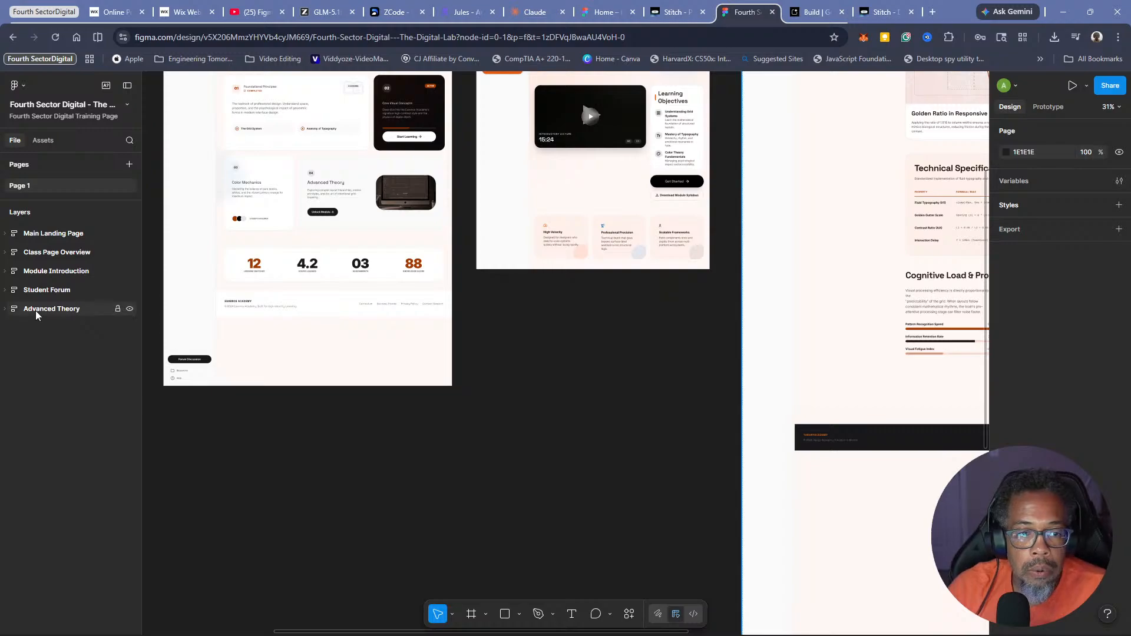
Try to move the Advanced Theory layer above Student Forum, and undo the move
left_click_drag(37, 313, 45, 290)
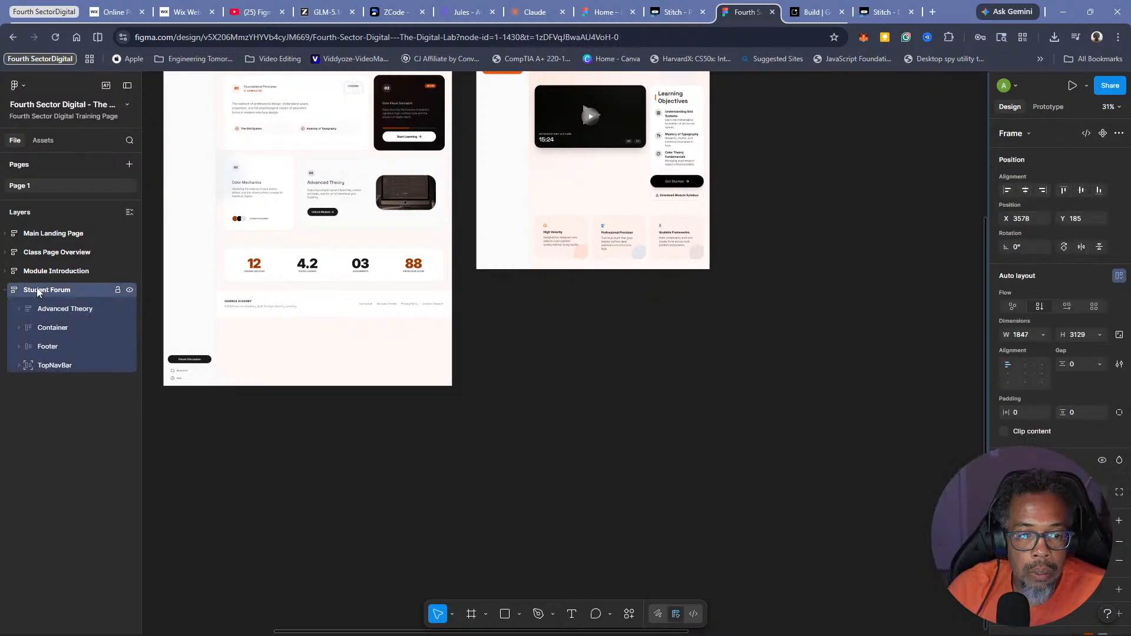
left_click(78, 433)
key("ctrl+z")
key("ctrl+z")
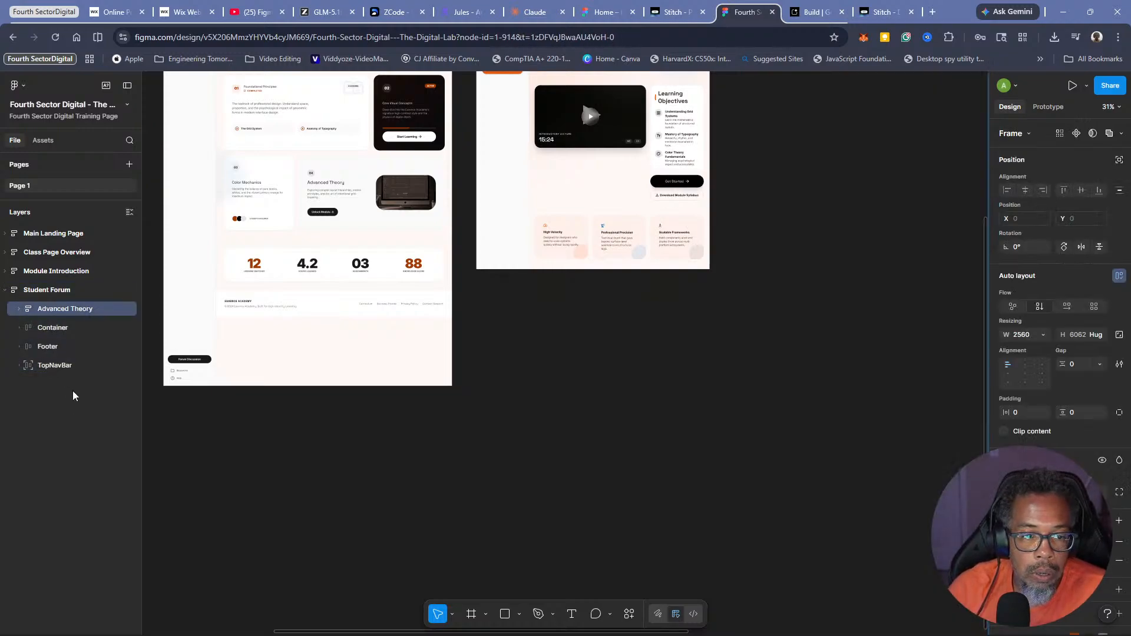
key("ctrl+z")
left_click(71, 393)
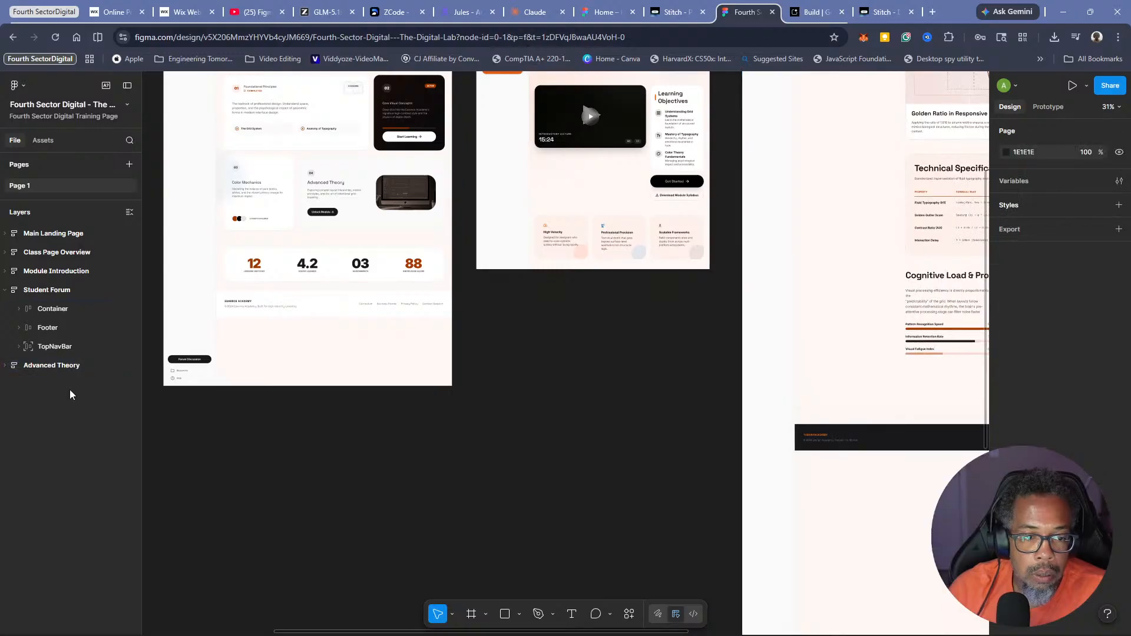
Collapse the Student Forum layer and place Advanced Theory directly above it in the layer order
left_click(5, 290)
left_click_drag(36, 311, 44, 290)
left_click(43, 392)
scroll(553, 488, "down", 5)
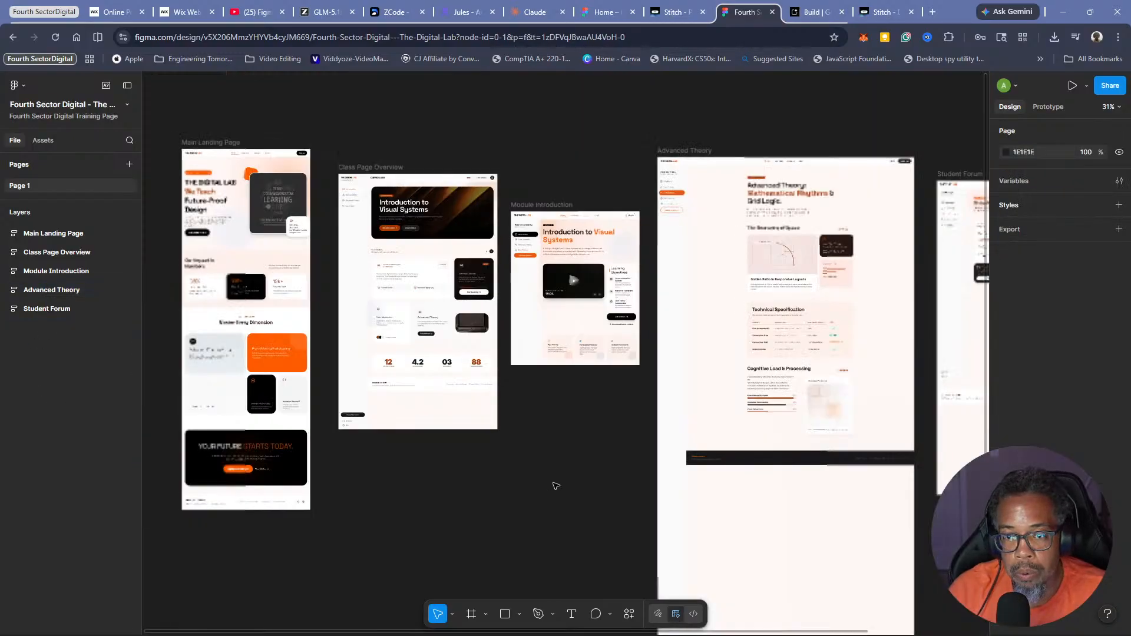
scroll(552, 487, "up", 2)
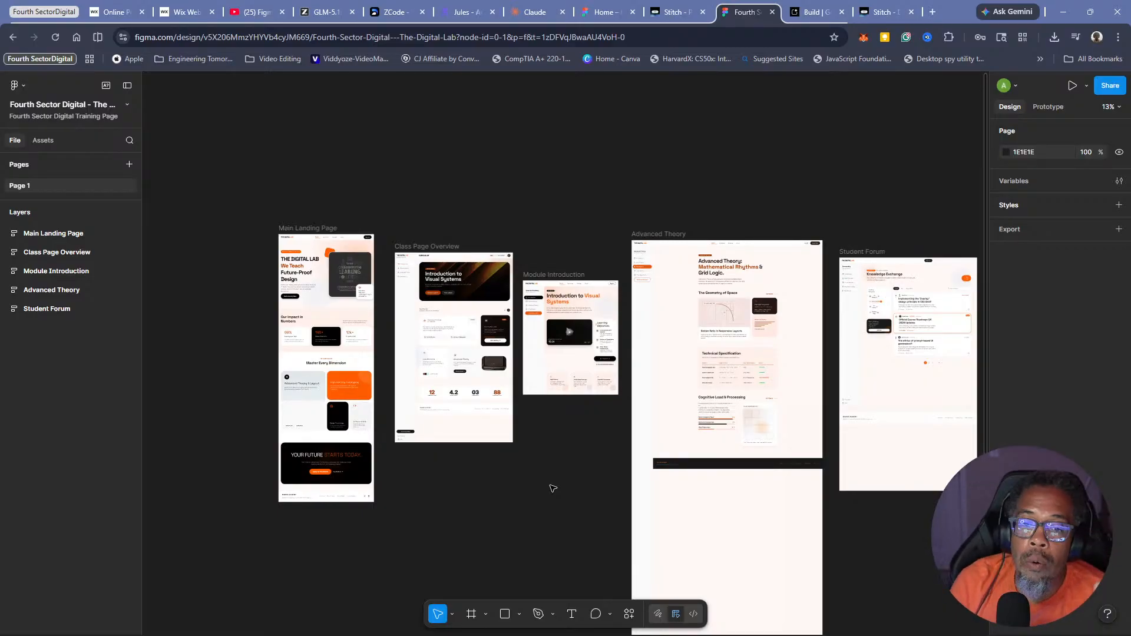
scroll(552, 488, "down", 6)
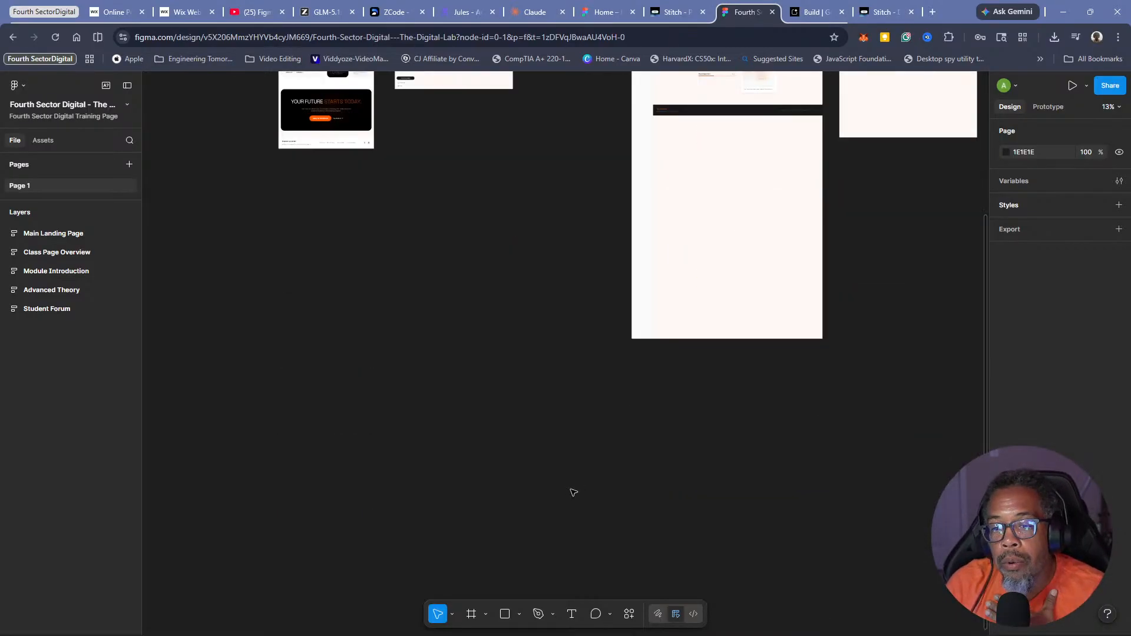
scroll(571, 493, "up", 2)
scroll(573, 492, "up", 1)
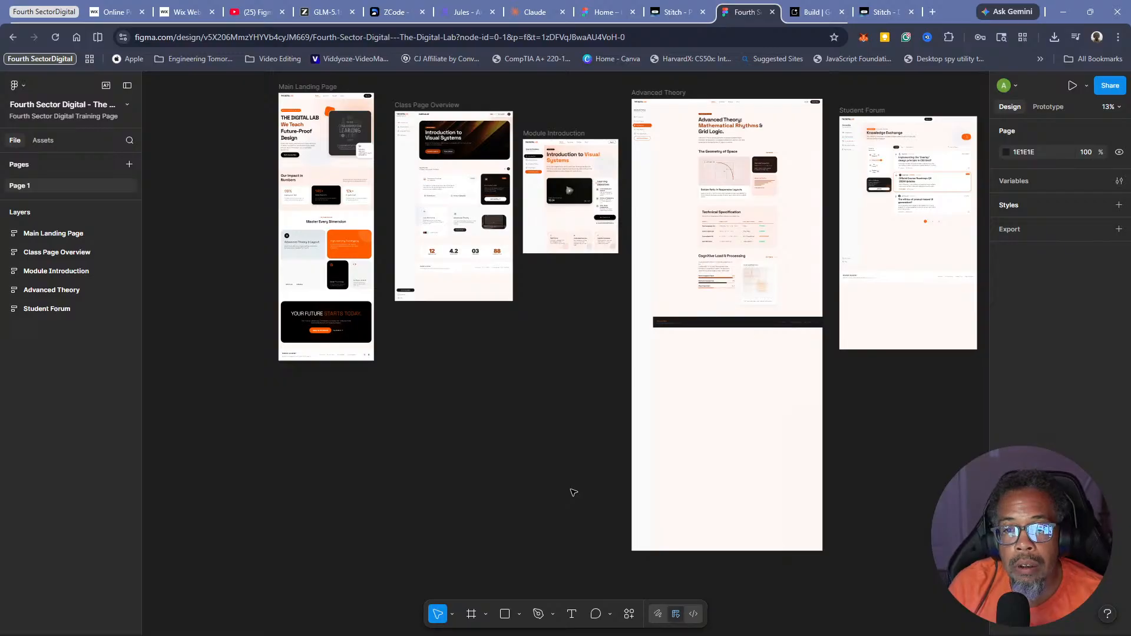
scroll(574, 492, "up", 1)
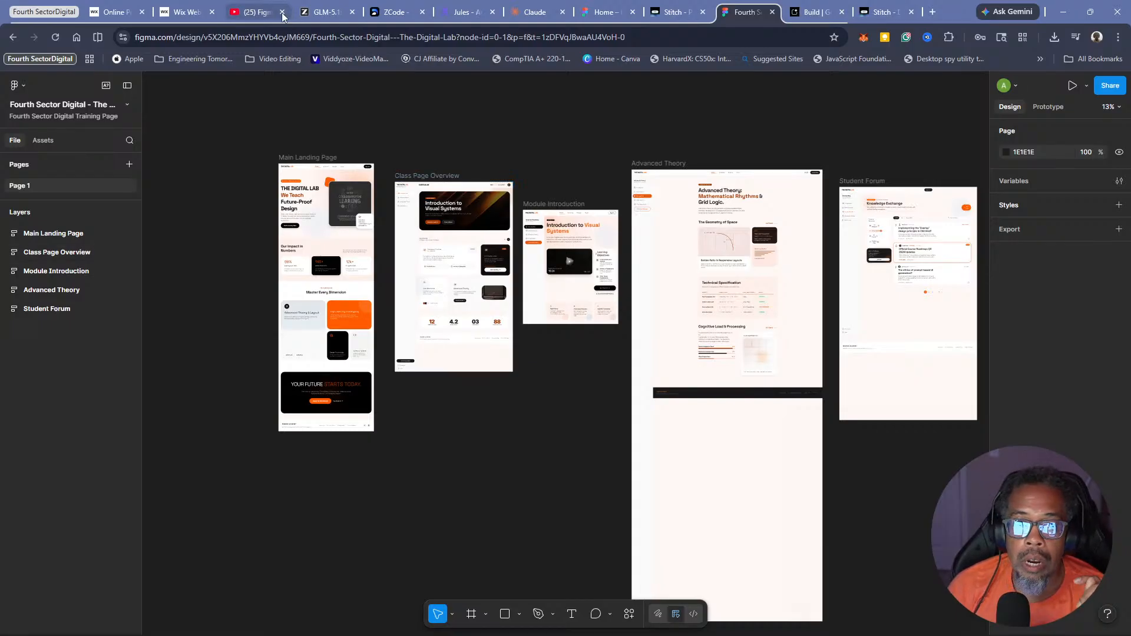
Move the YouTube video about Figma out of this browser window into a separate one
mouse_move(258, 17)
left_click_drag(257, 16, 1130, 88)
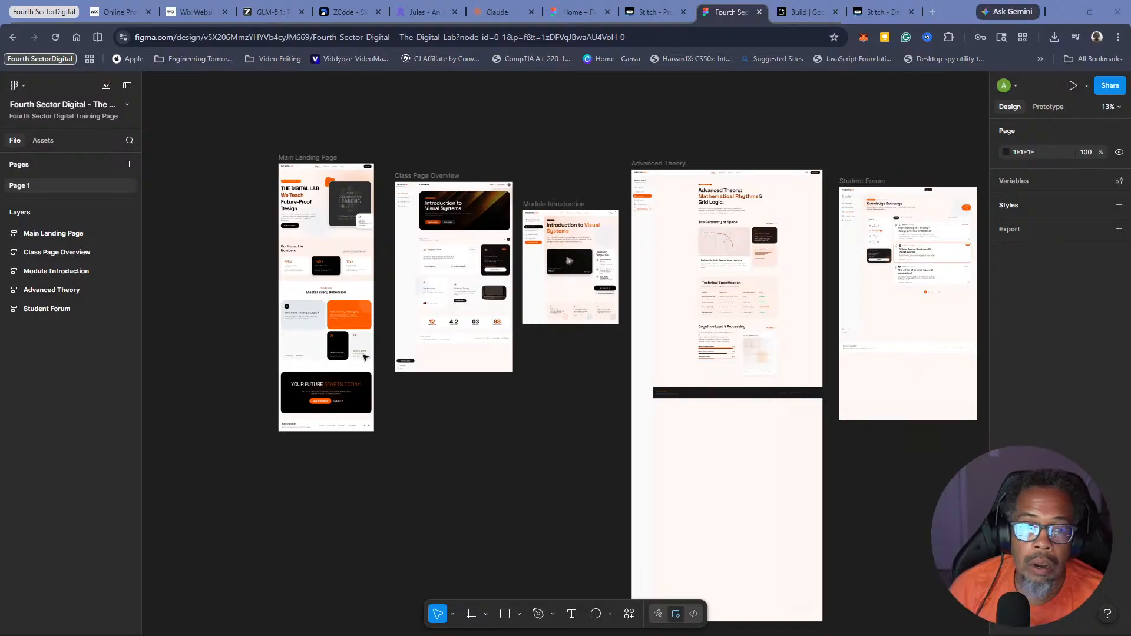
left_click(32, 213)
left_click(17, 213)
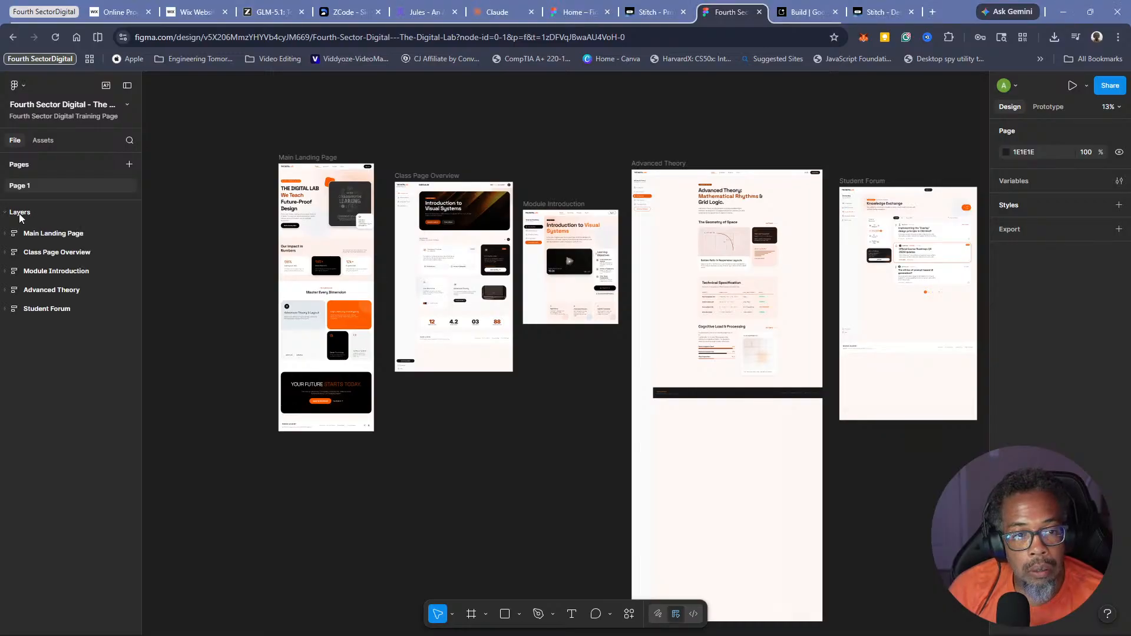
left_click(18, 213)
left_click(20, 214)
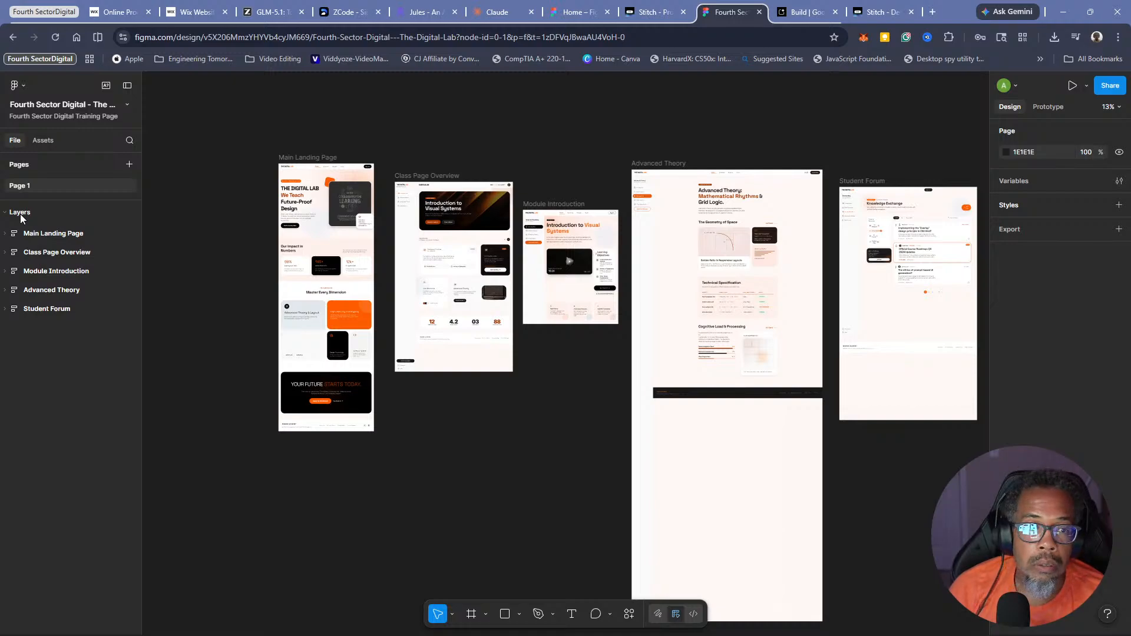
Browse the available asset libraries and return to the file's pages and layers
left_click(44, 140)
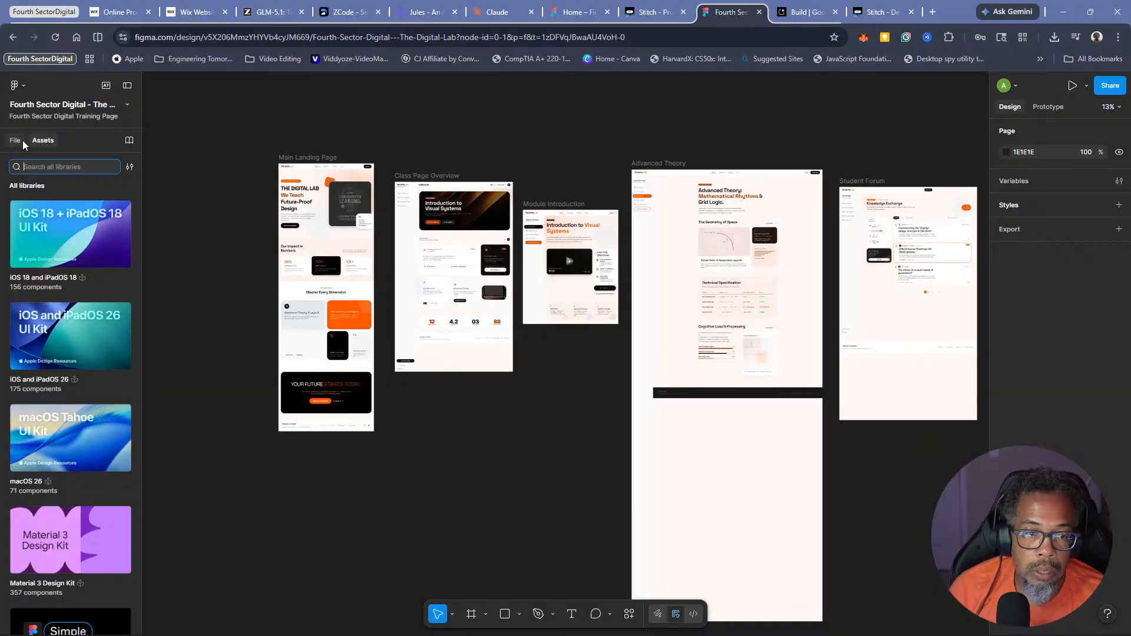
scroll(111, 318, "down", 5)
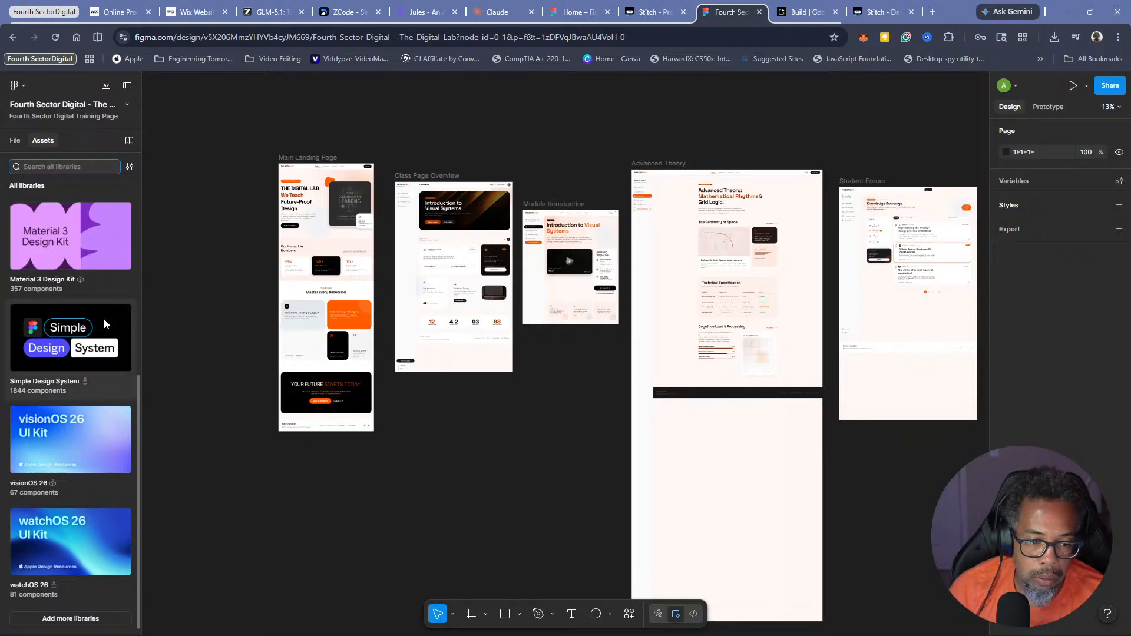
scroll(56, 223, "up", 5)
left_click(13, 142)
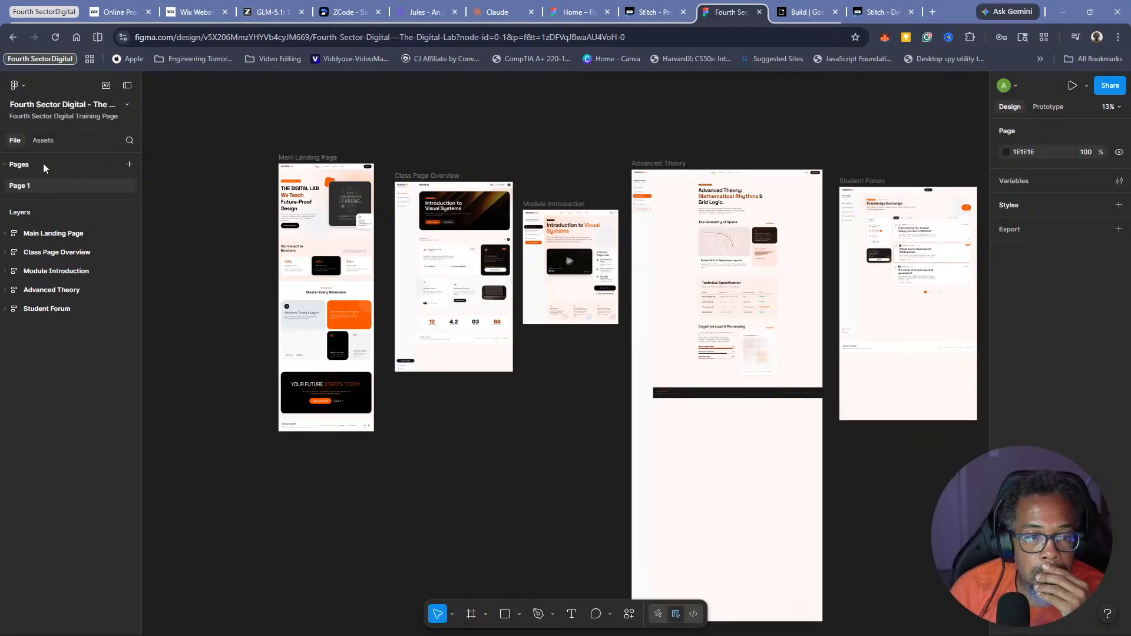
Add a second page to the Figma file, keeping its default name
left_click(6, 165)
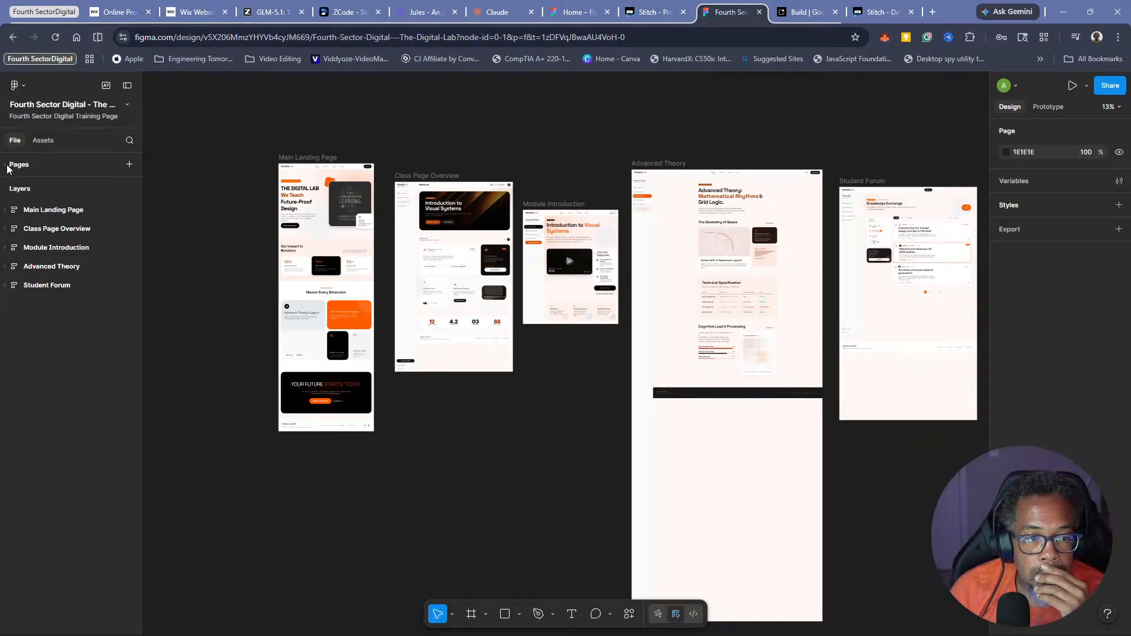
left_click(6, 165)
left_click(130, 164)
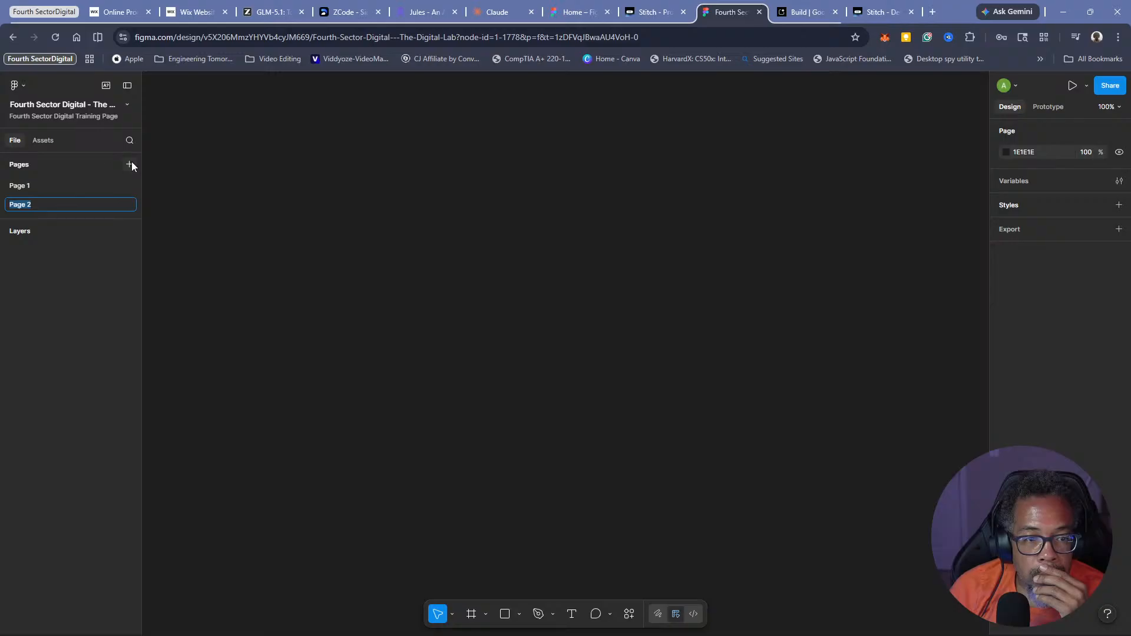
left_click(84, 240)
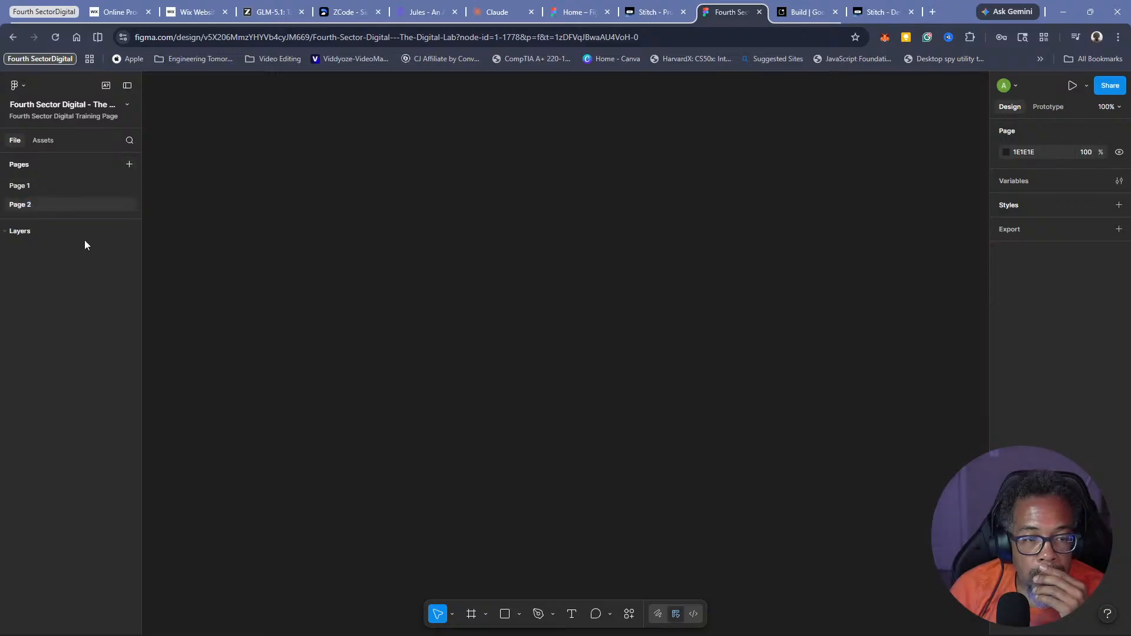
key("Page_Up")
left_click(80, 205)
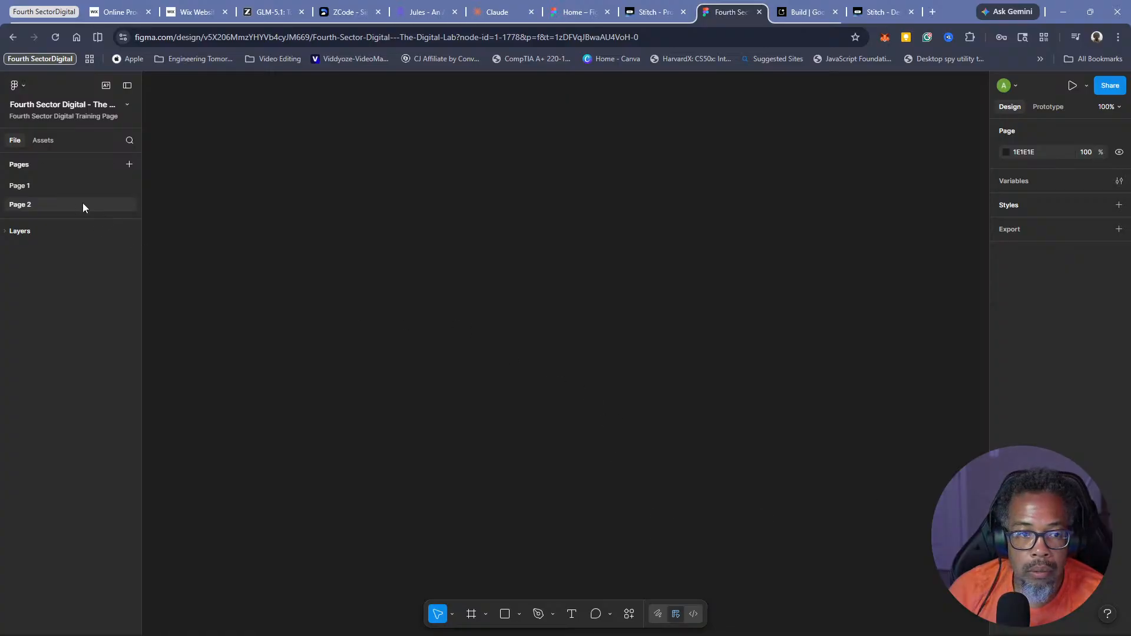
Delete Page 2 from the Figma file
left_click(47, 166)
left_click(19, 167)
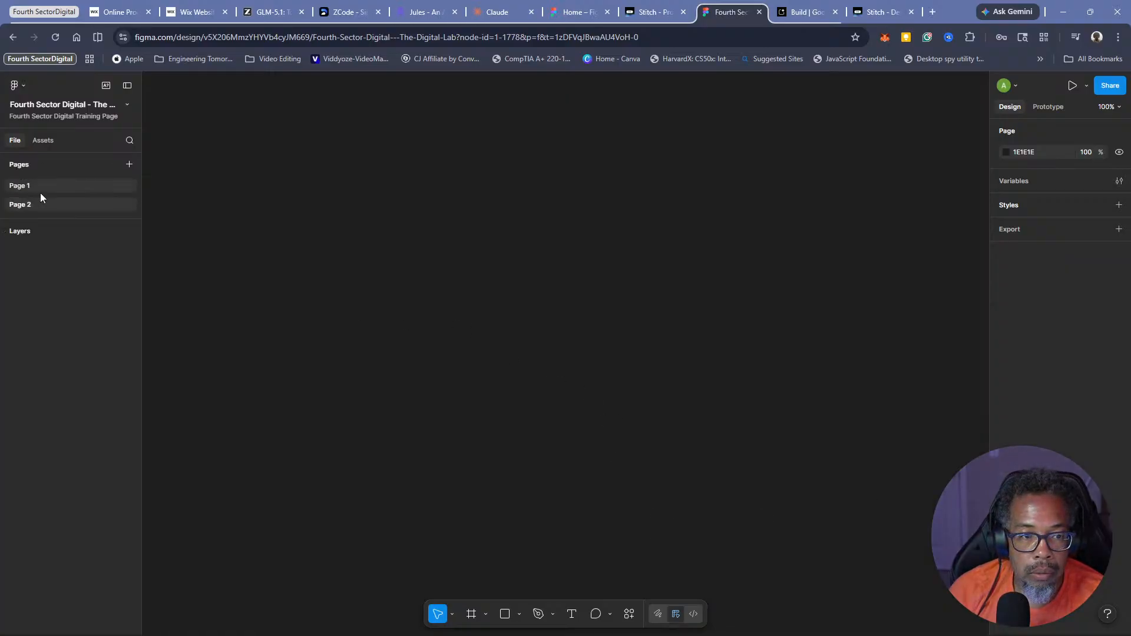
left_click(50, 188)
left_click(54, 199)
right_click(54, 199)
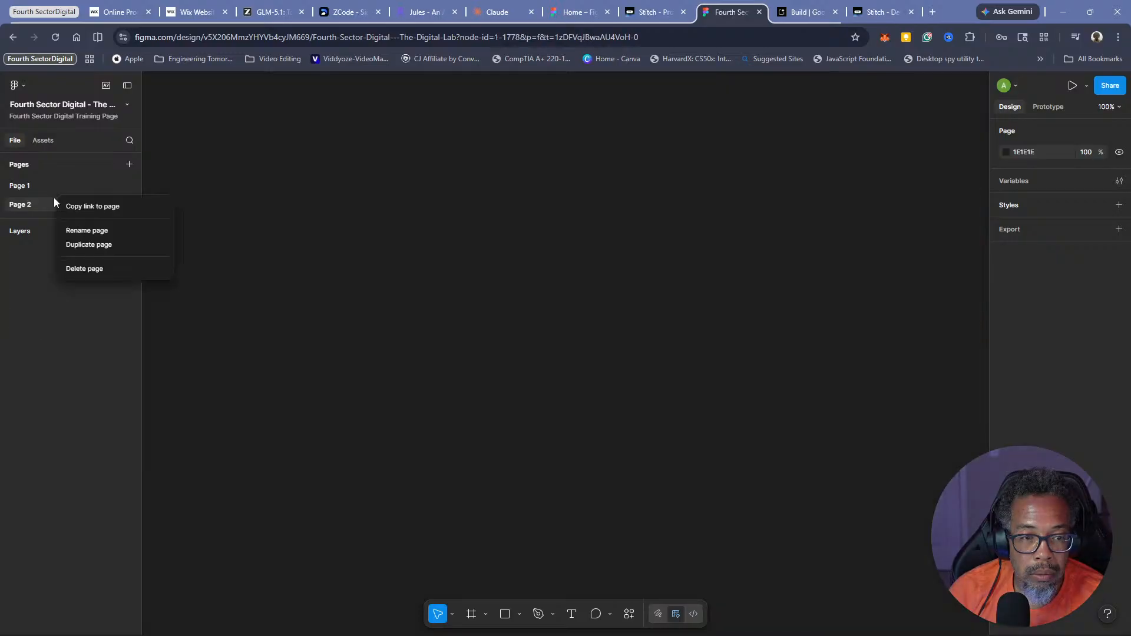
left_click(84, 269)
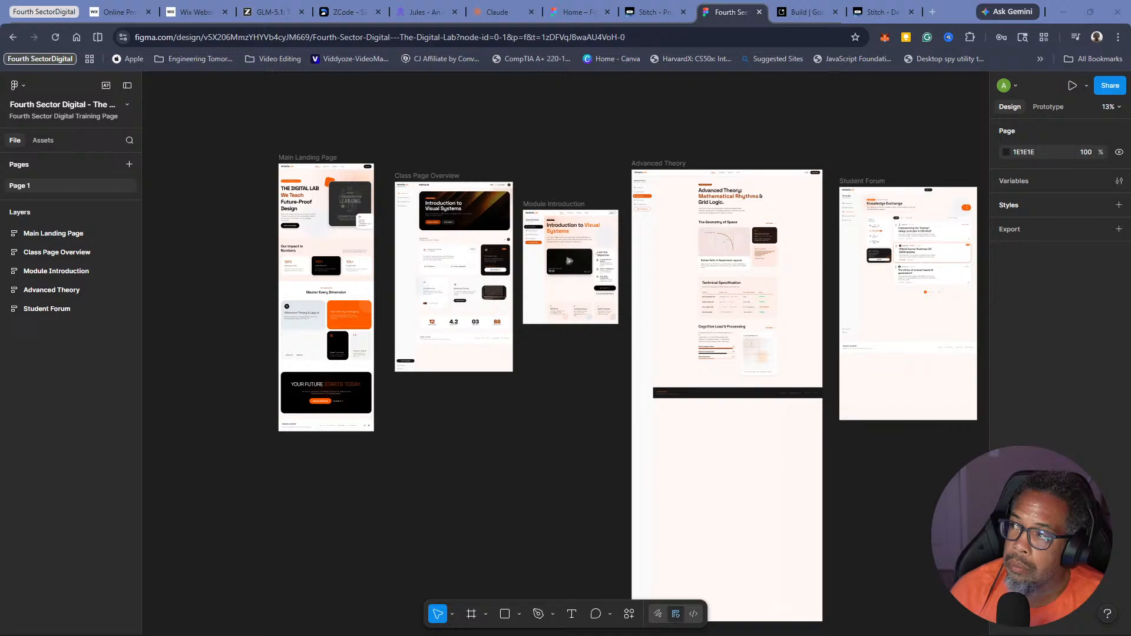
Rename Page 1 as The Digital Lab
double_click(20, 187)
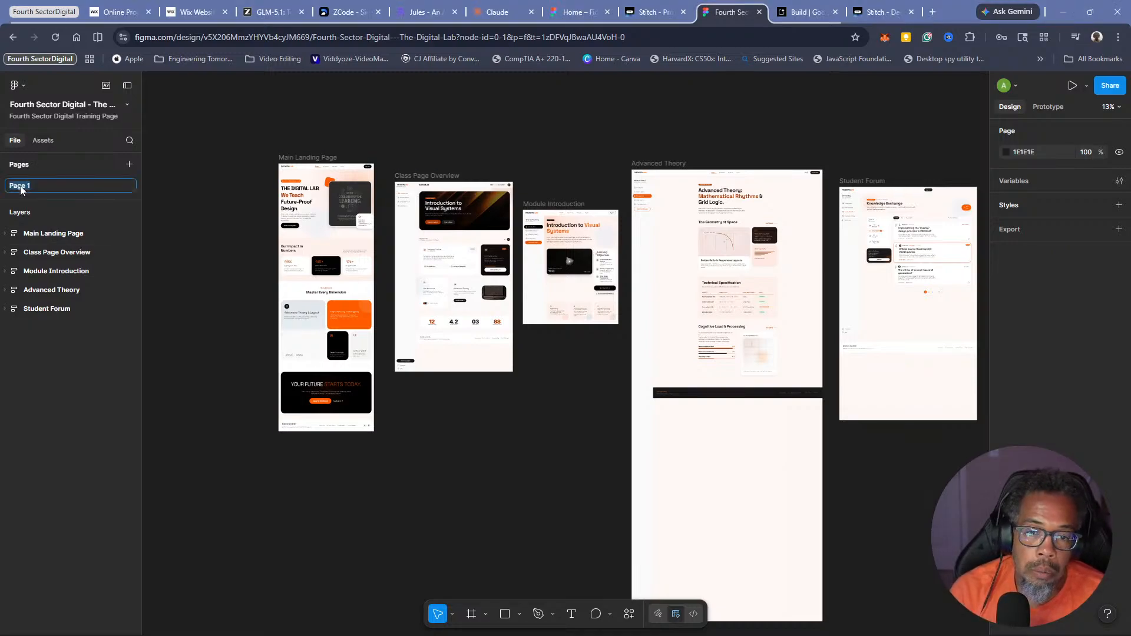
type("The D")
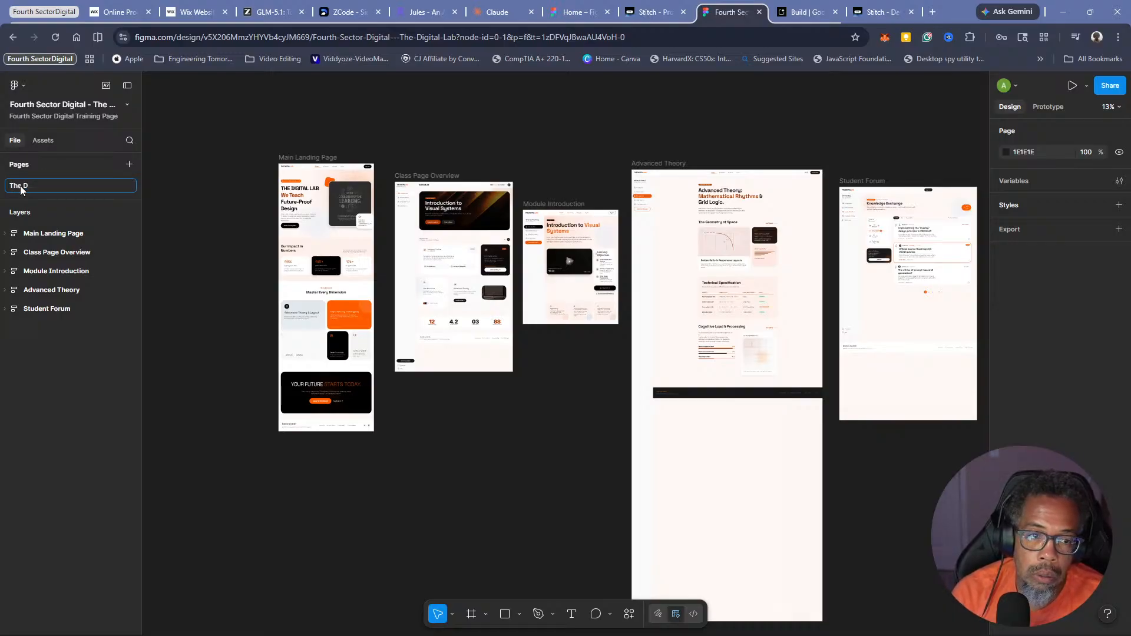
type("igital Lab")
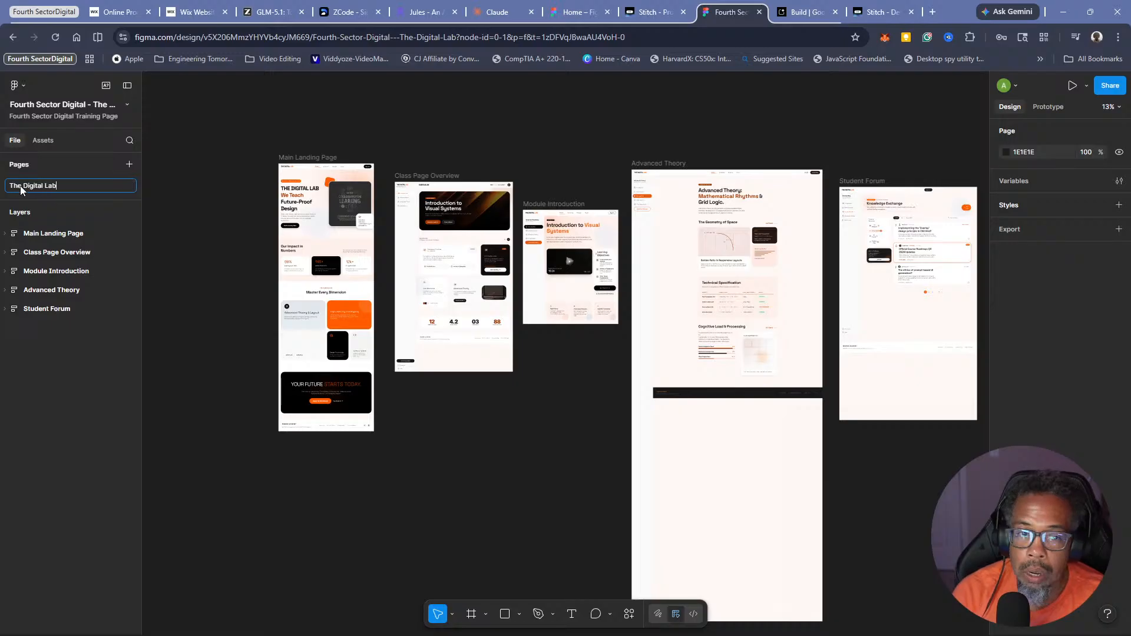
key("Return")
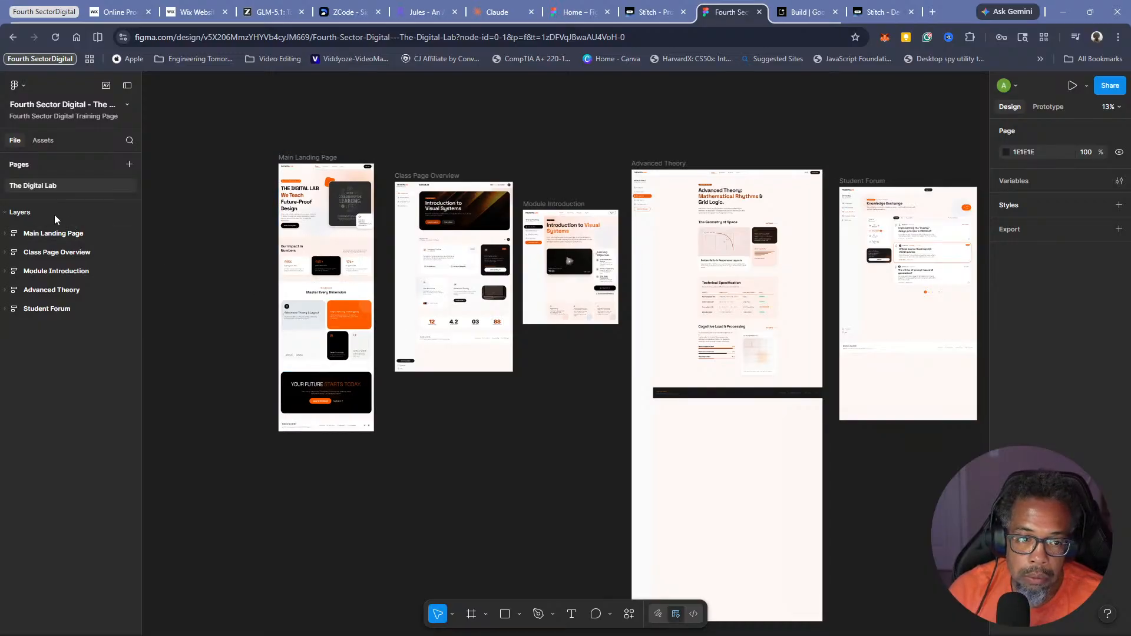
Expand the Main Landing Page, Class Page Overview, Module Introduction, Advanced Theory and Student Forum frames to show their child layers
left_click(27, 215)
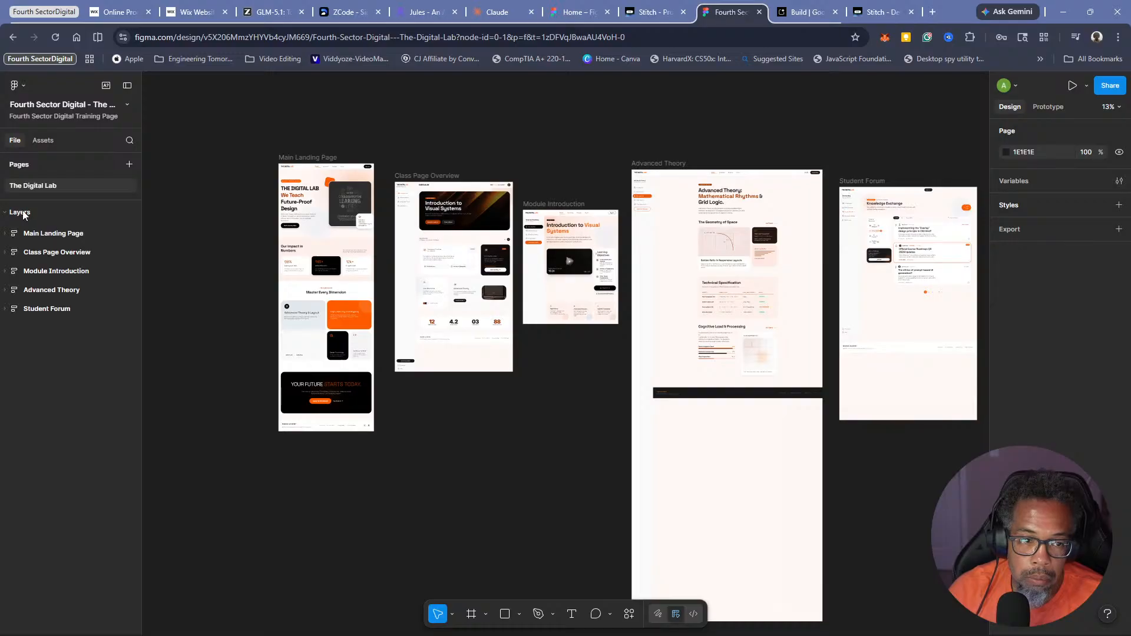
left_click(21, 213)
left_click(21, 213)
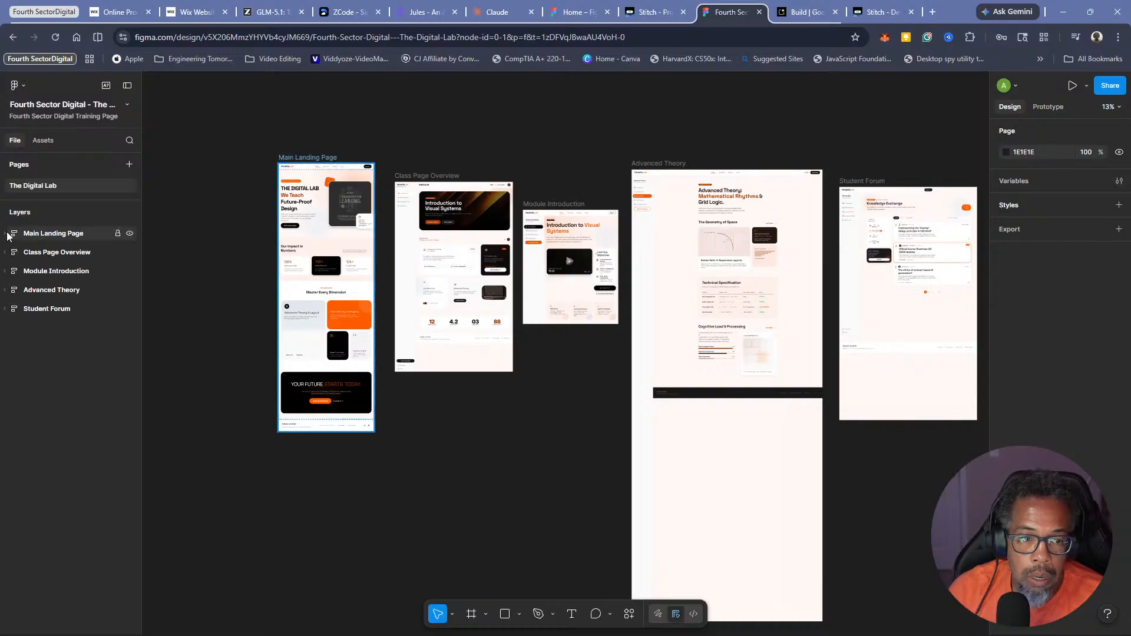
left_click(6, 234)
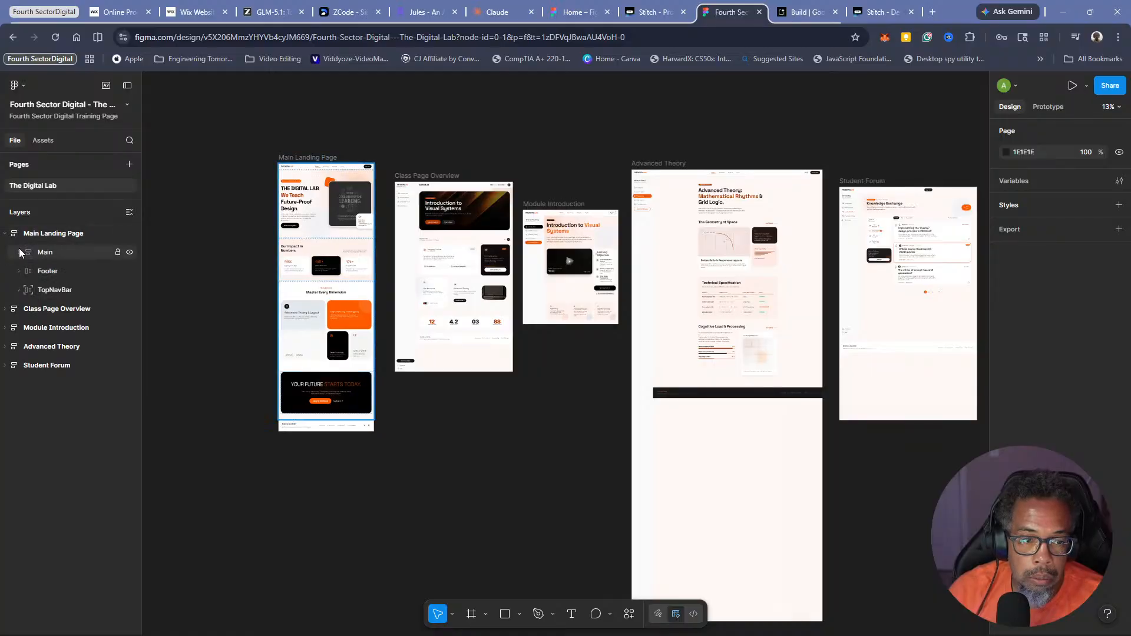
left_click(5, 310)
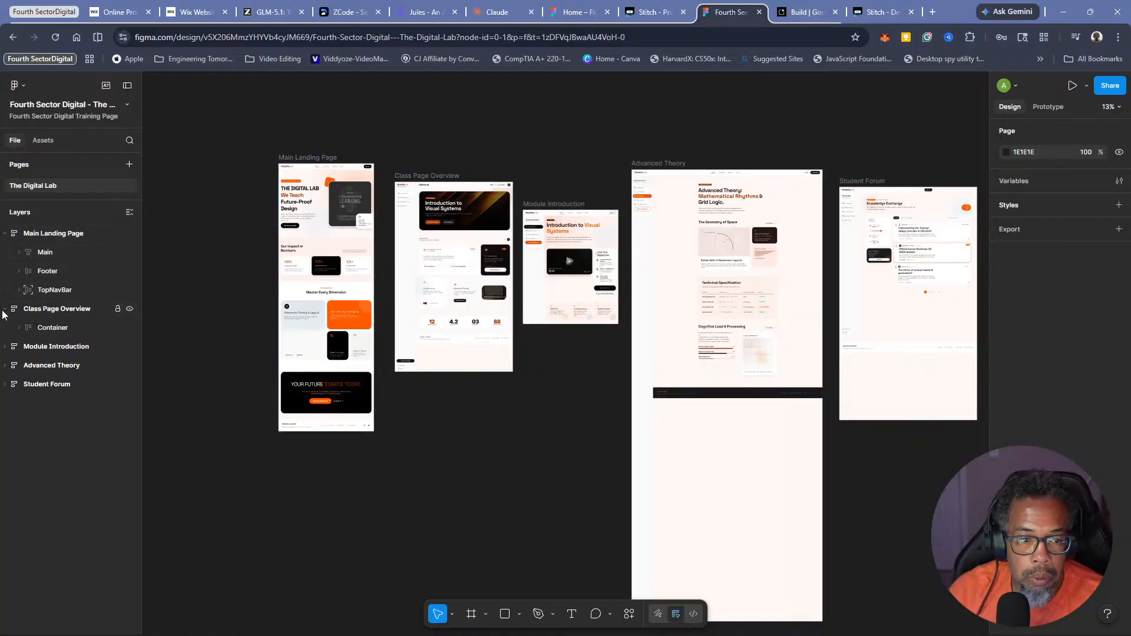
left_click(6, 347)
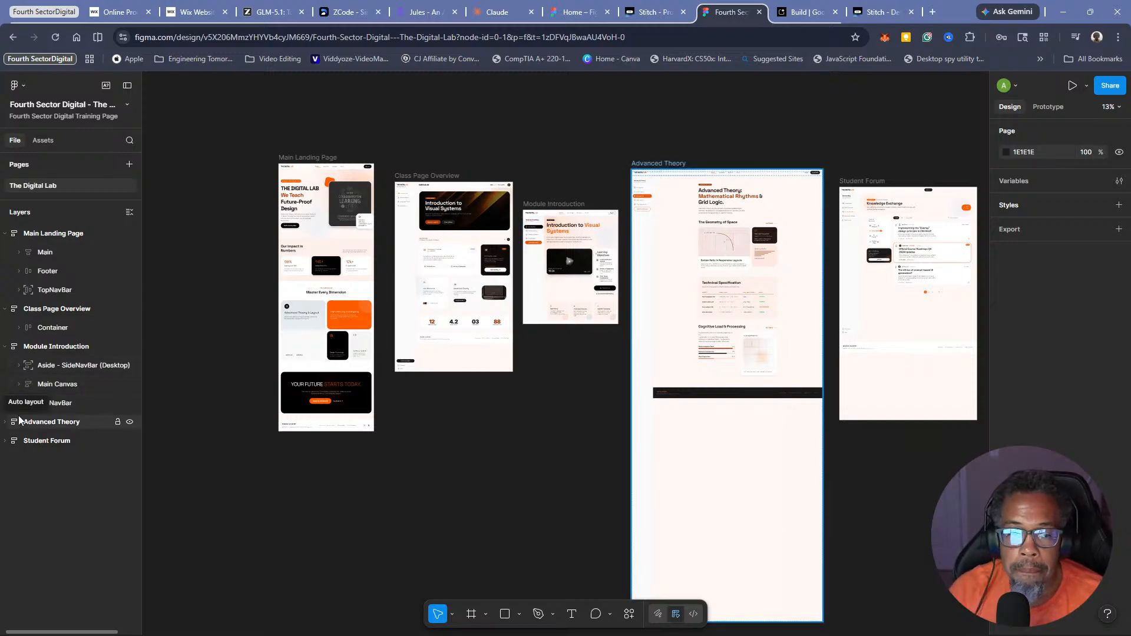
left_click(6, 442)
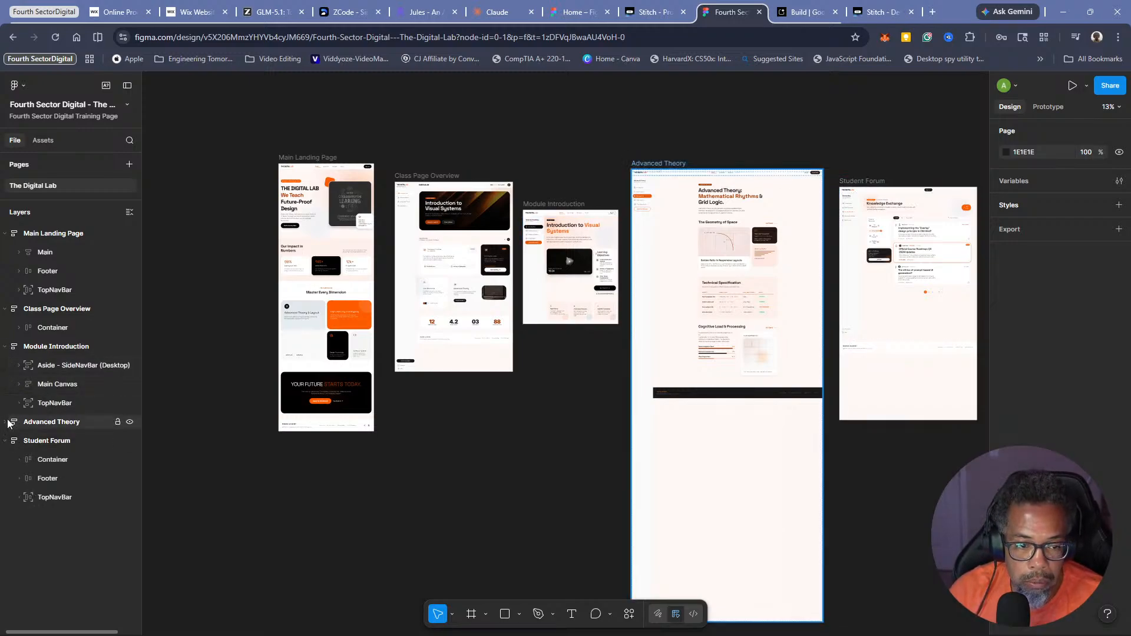
left_click(6, 423)
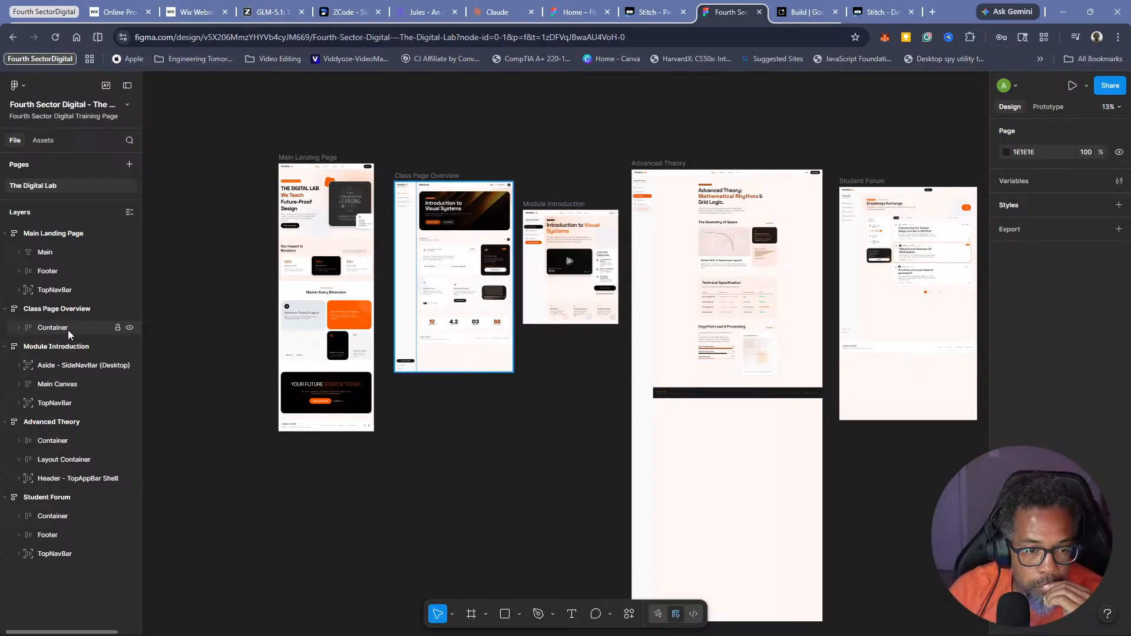
Expand the Container layer inside Class Page Overview and select its Aside - SideNavBar
left_click(76, 309)
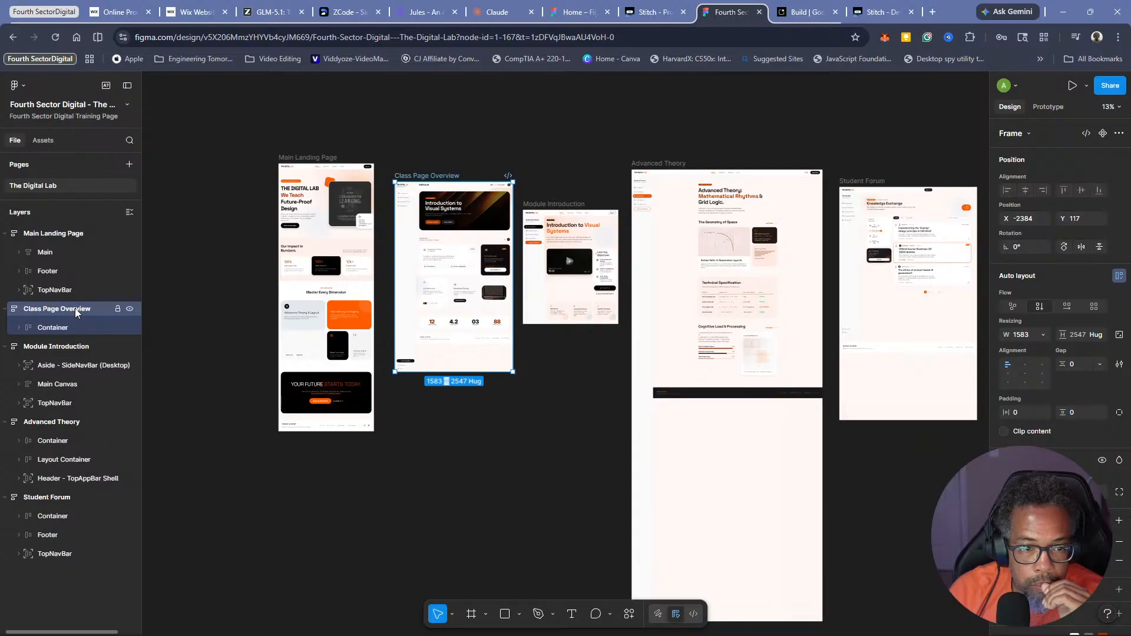
left_click(18, 329)
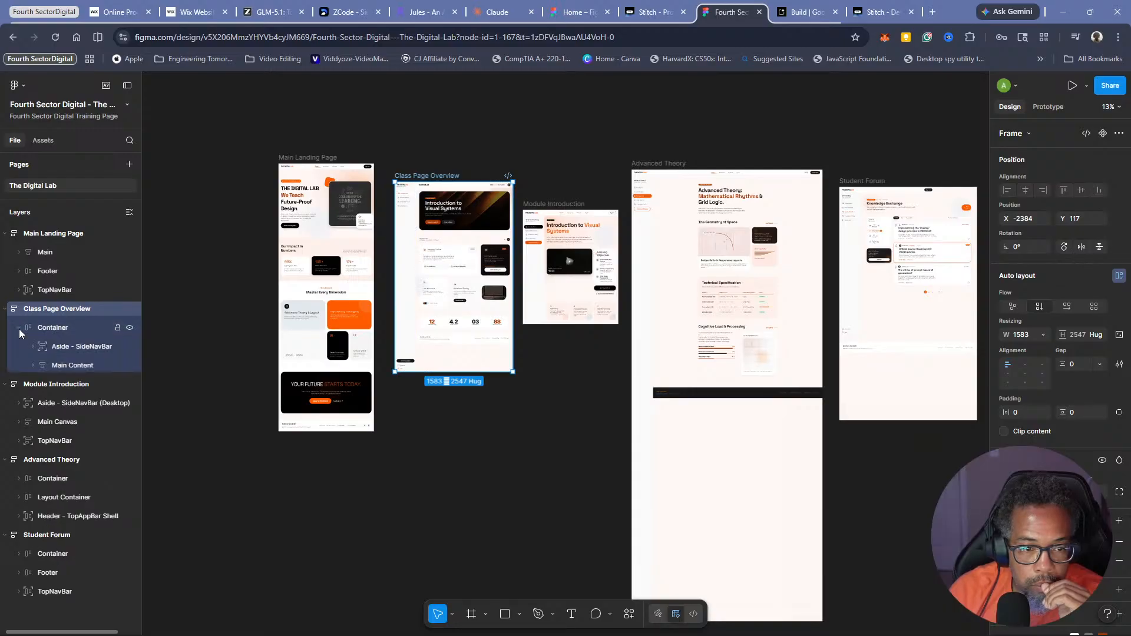
left_click(75, 348)
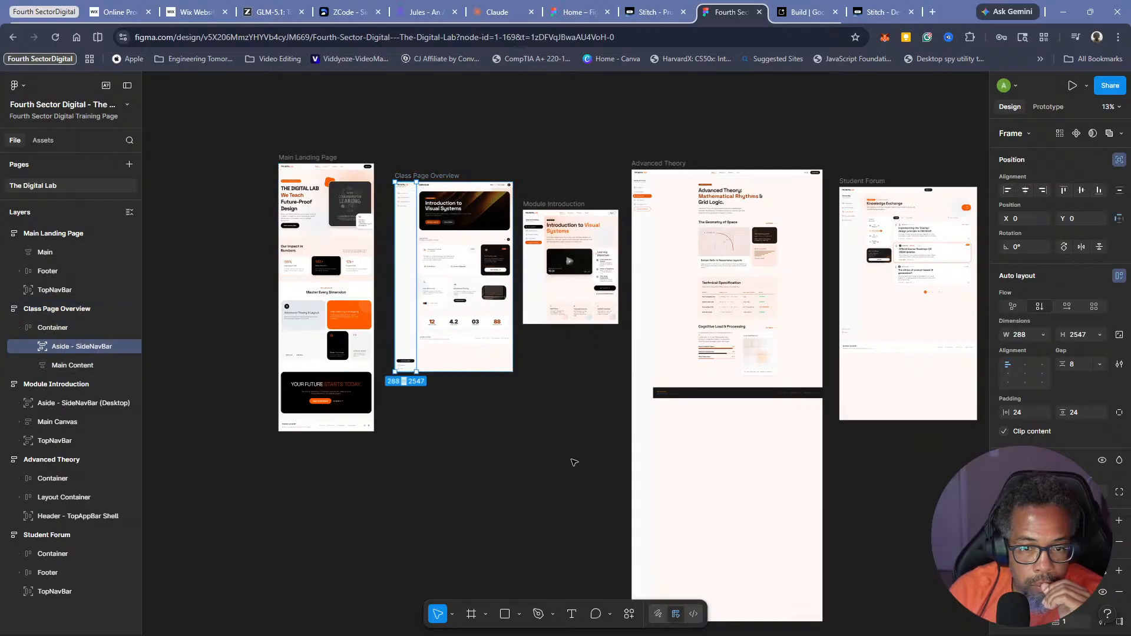
Examine the Class Page Overview frame up close, including its side navigation bar, statistics row and footer
scroll(556, 402, "up", 3)
scroll(533, 398, "up", 5)
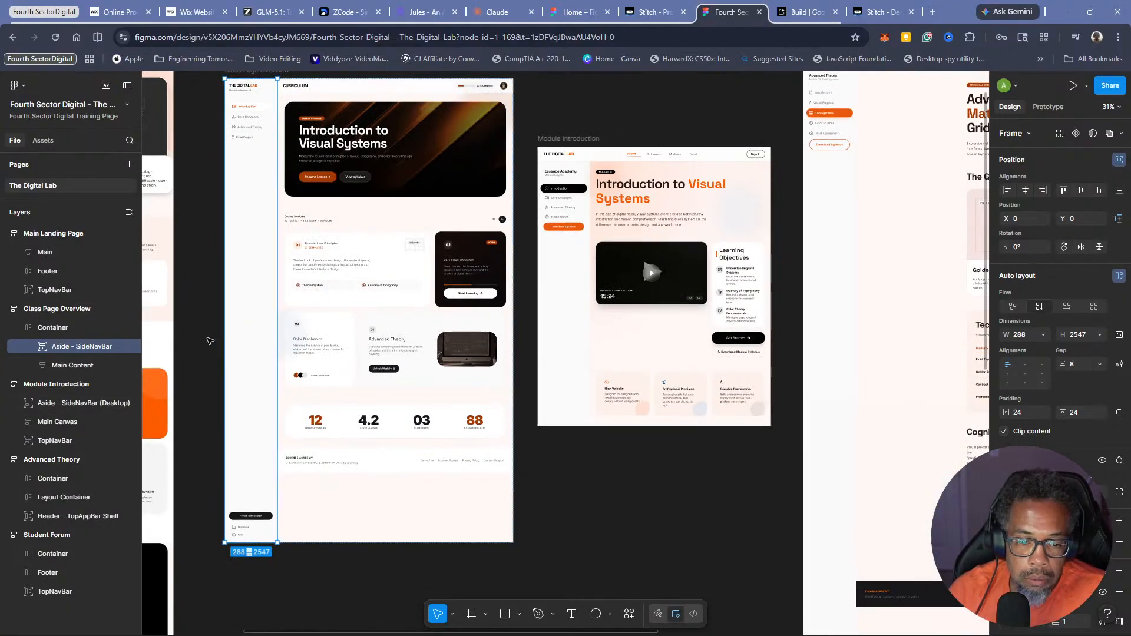
scroll(205, 341, "up", 3)
scroll(205, 342, "down", 4)
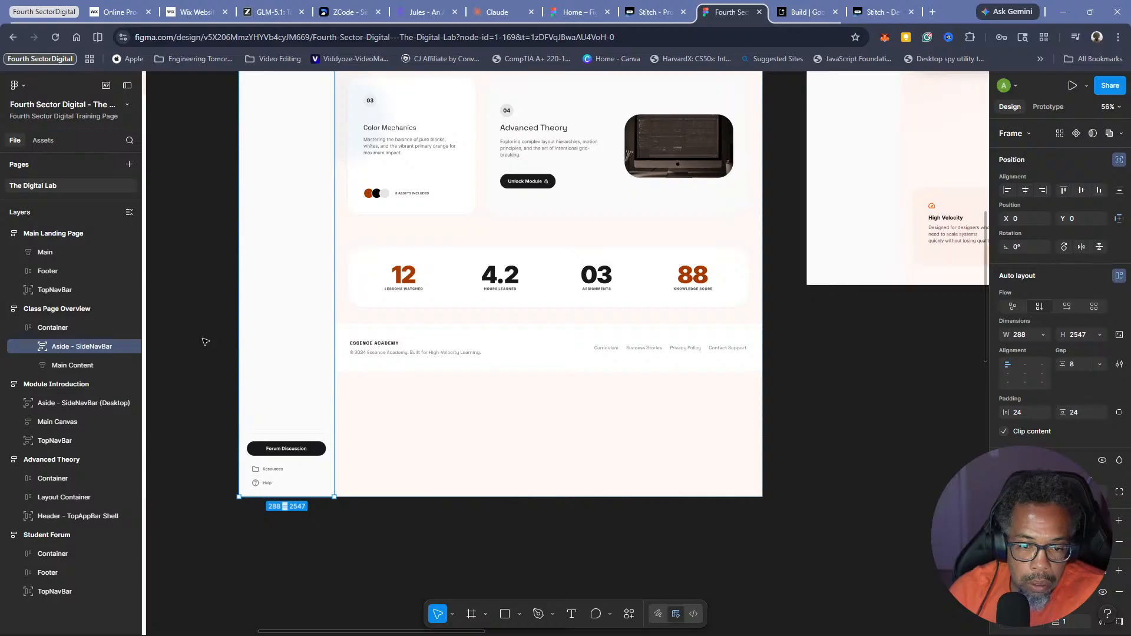
scroll(205, 342, "down", 2)
scroll(205, 342, "up", 4)
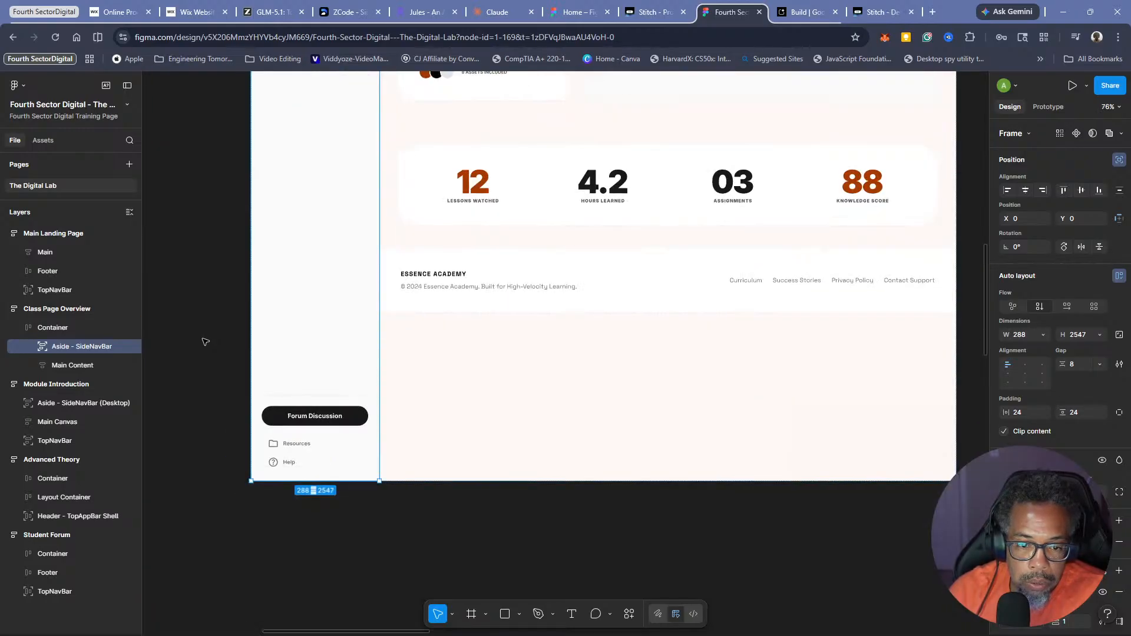
scroll(205, 341, "down", 5)
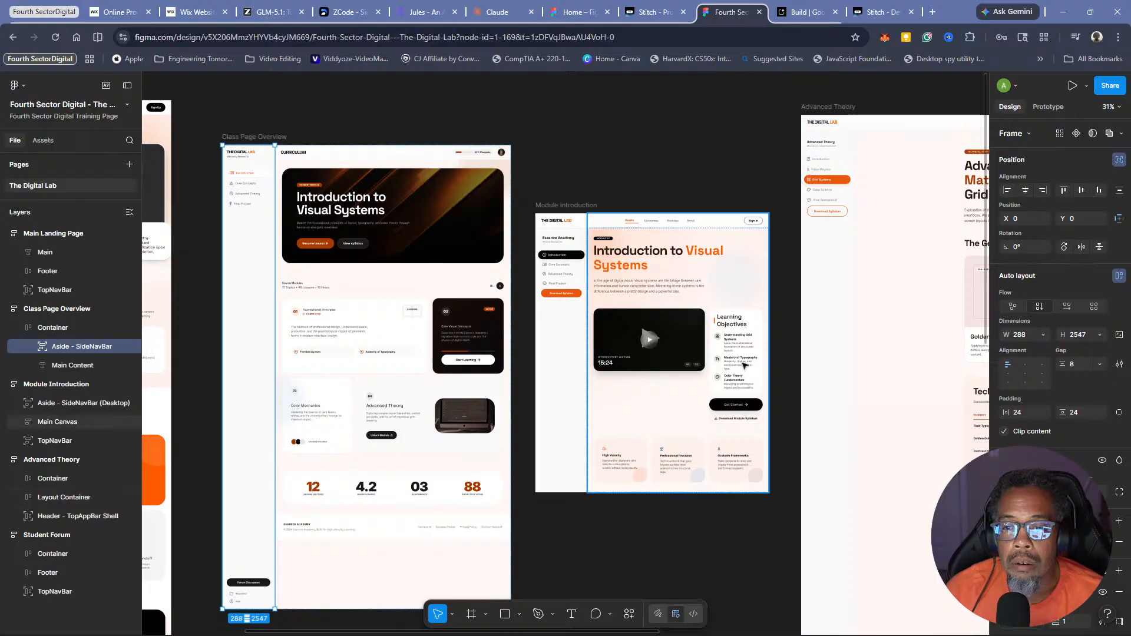
scroll(745, 366, "down", 2)
scroll(745, 366, "up", 2)
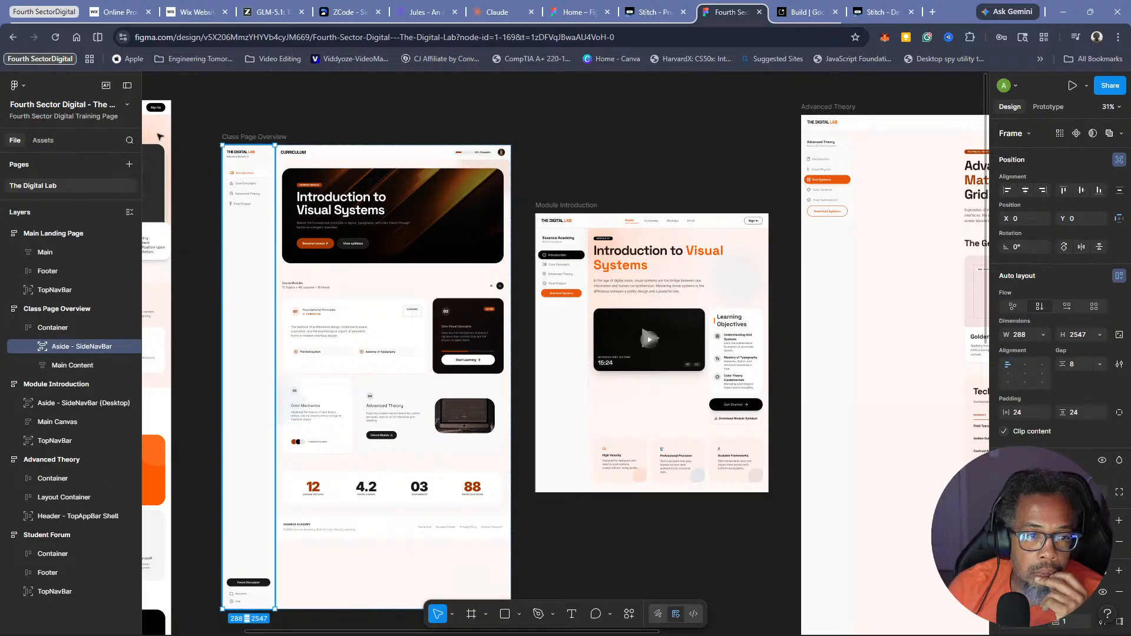
Clear the selection and look over the frames from Main Landing Page across to Student Forum
left_click(27, 87)
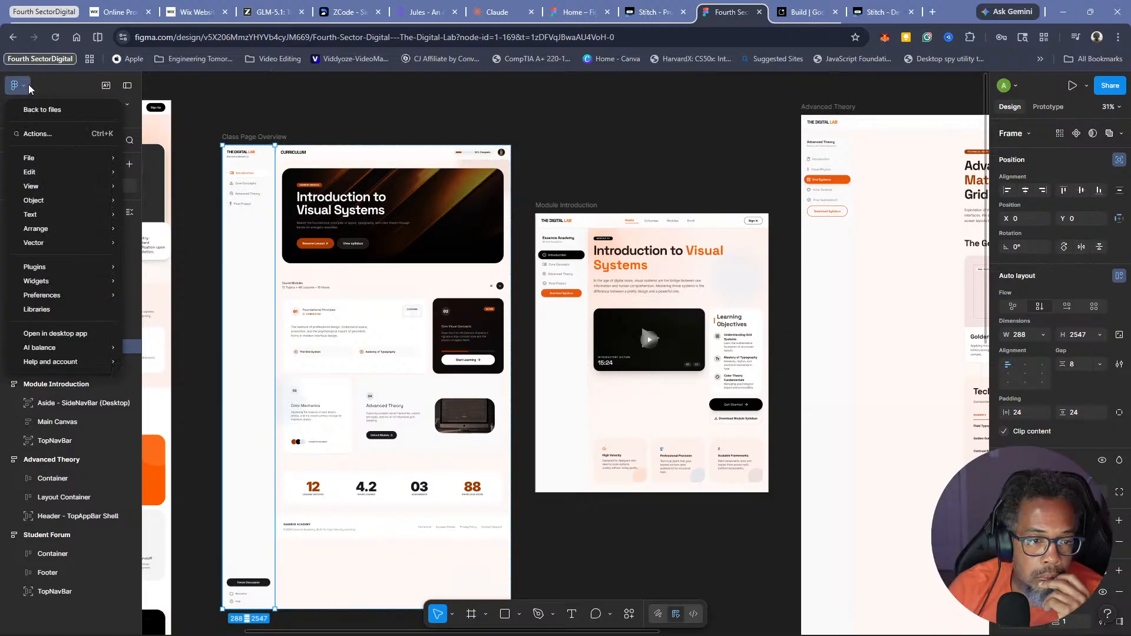
left_click(28, 87)
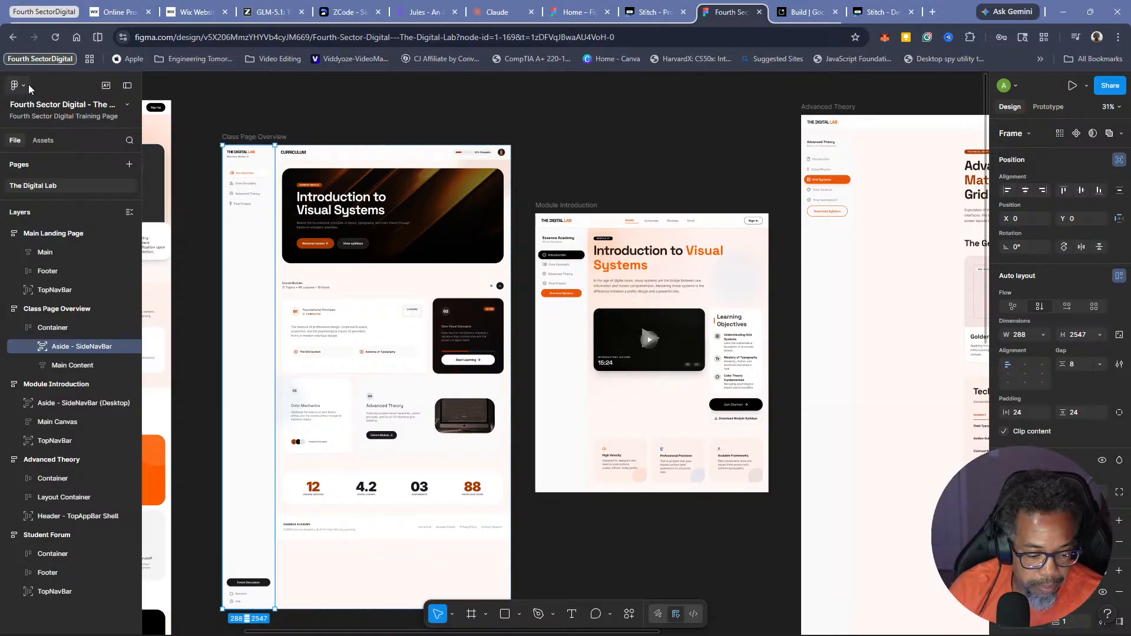
left_click(217, 100)
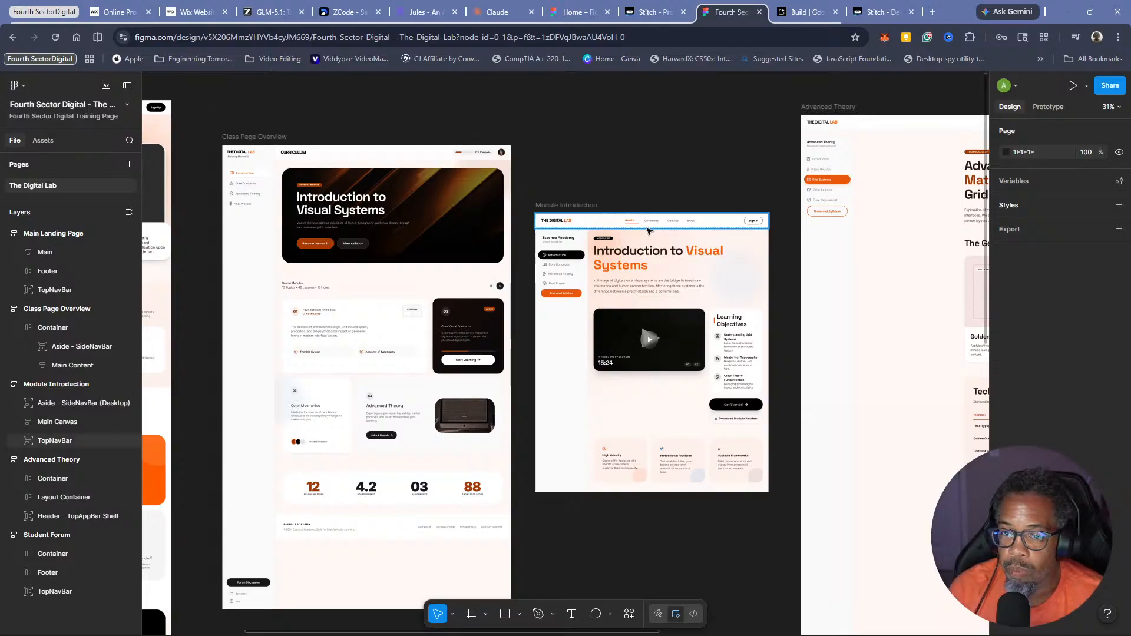
scroll(718, 187, "down", 3)
scroll(718, 188, "down", 2)
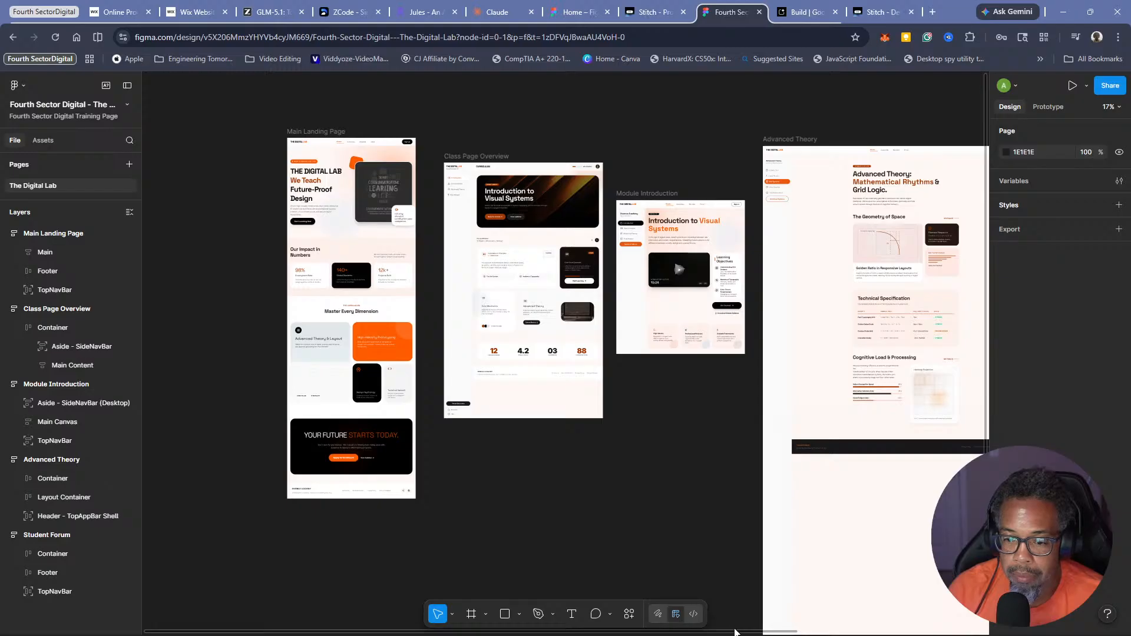
left_click_drag(732, 631, 893, 609)
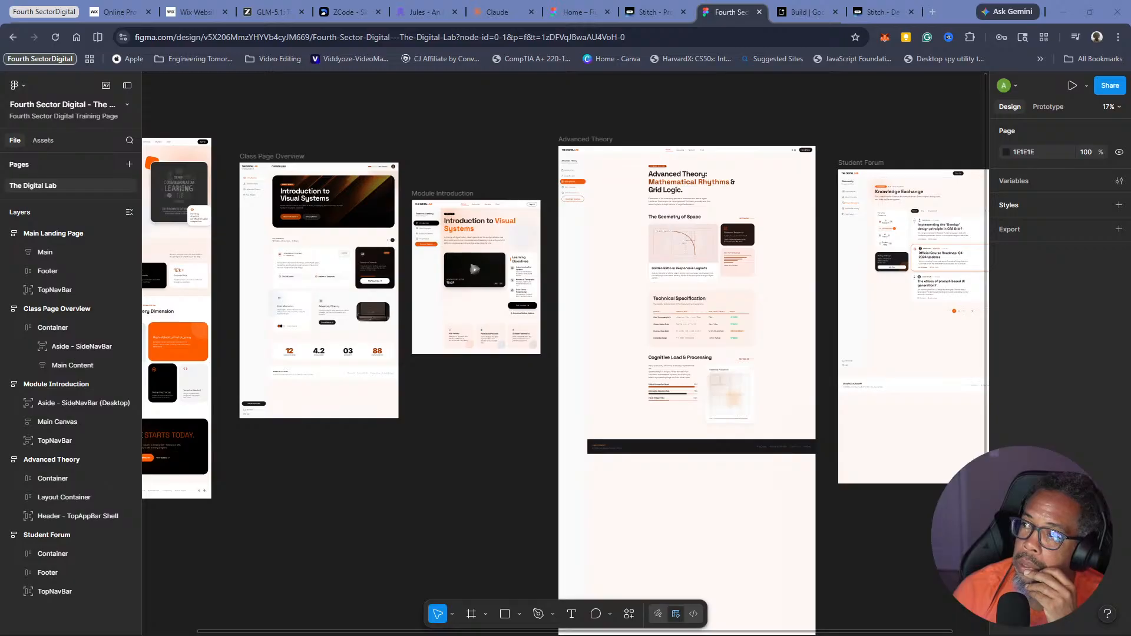
Switch to the Integrated Student Learning Hub project in Stitch and move the Design System board into empty space clear of the Student Forum frame
left_click(649, 15)
scroll(451, 302, "up", 5)
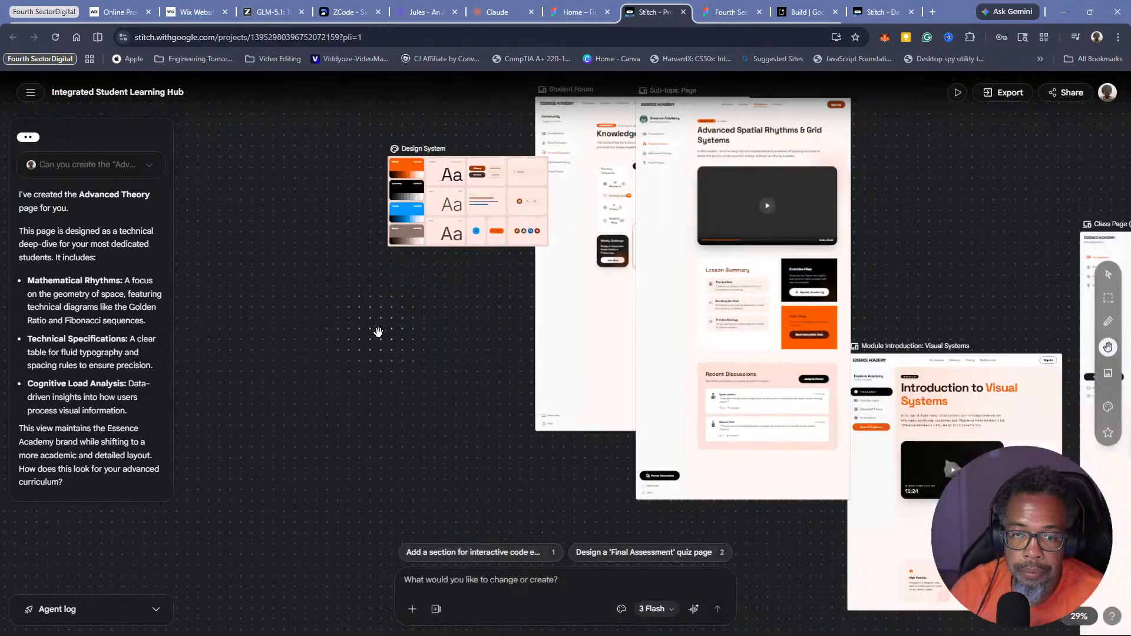
scroll(451, 302, "up", 2)
left_click_drag(511, 248, 493, 462)
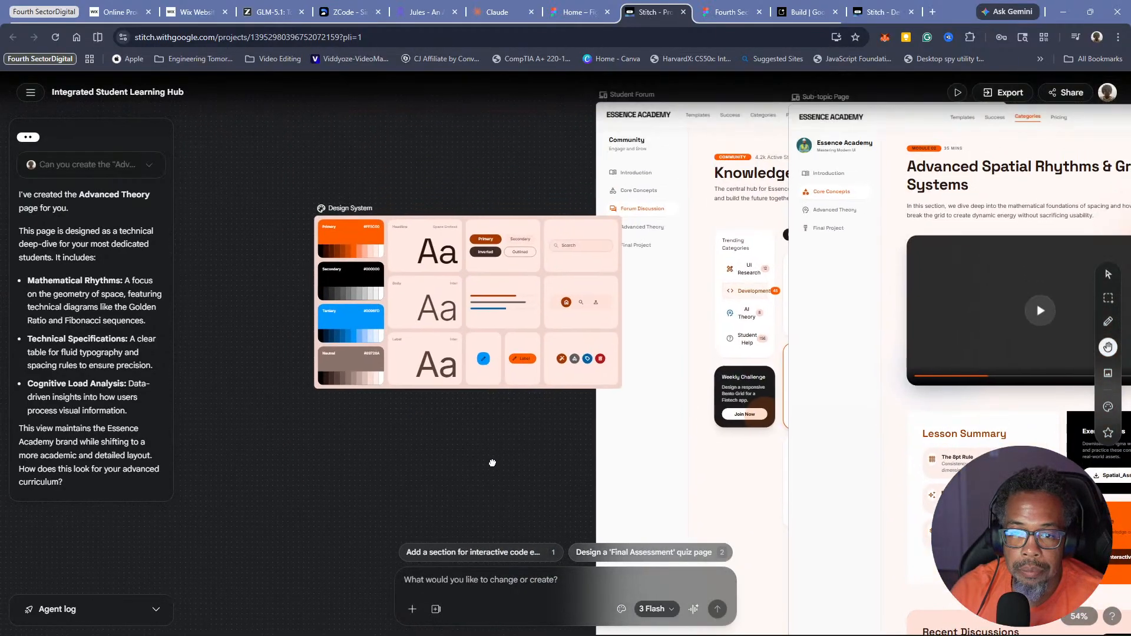
left_click_drag(475, 263, 717, 309)
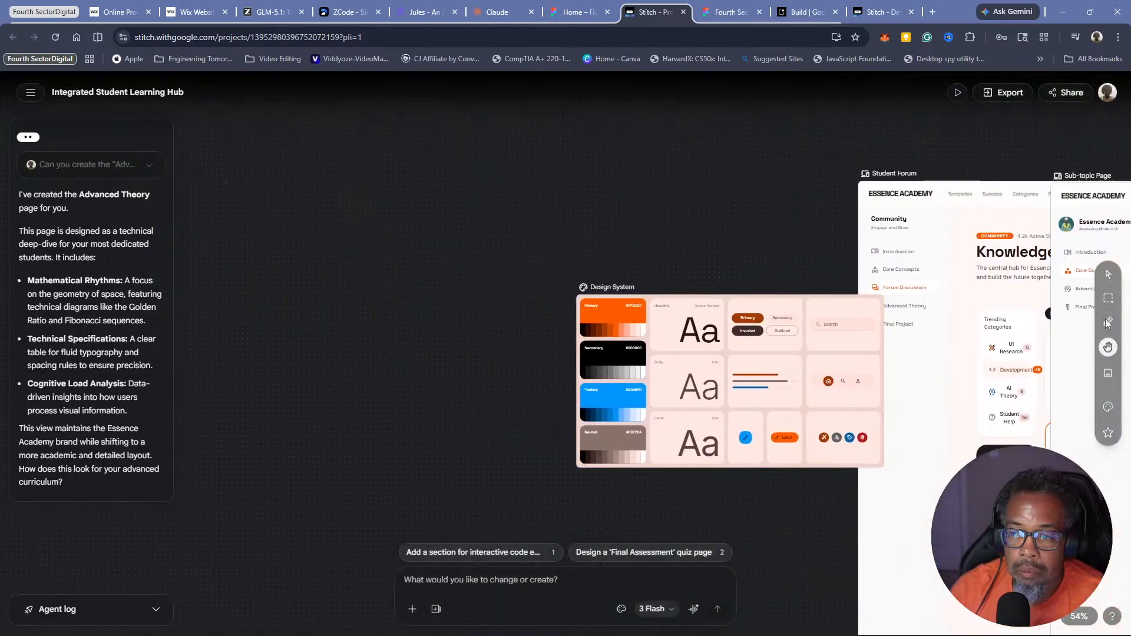
left_click(1109, 274)
left_click_drag(743, 323, 515, 235)
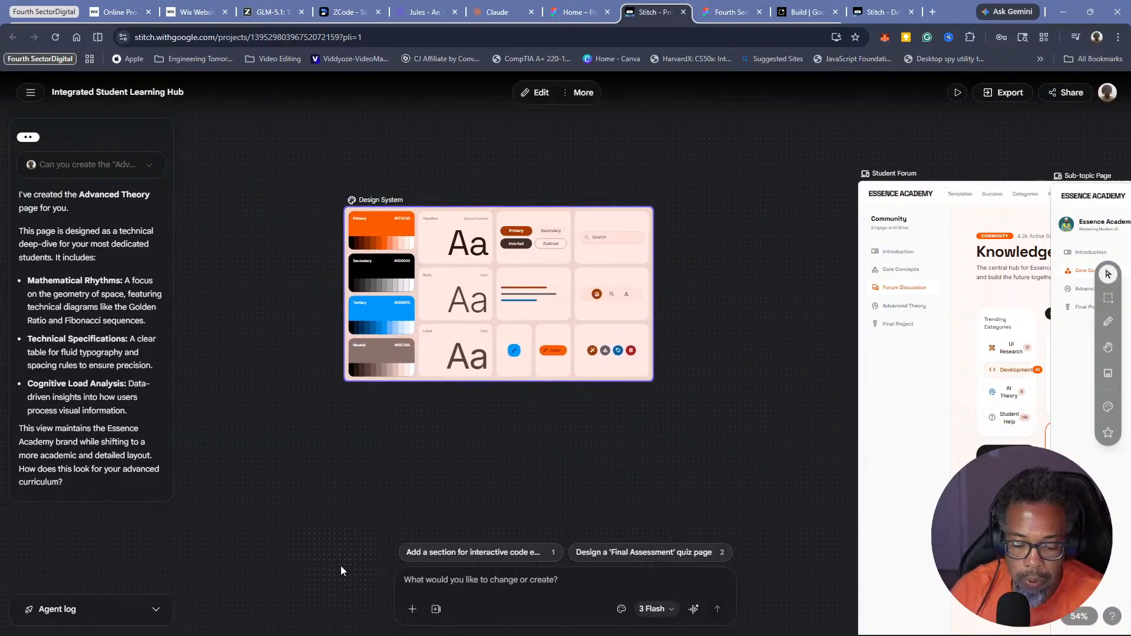
Find and launch the Windows Snipping Tool over the Stitch design system board
key("super")
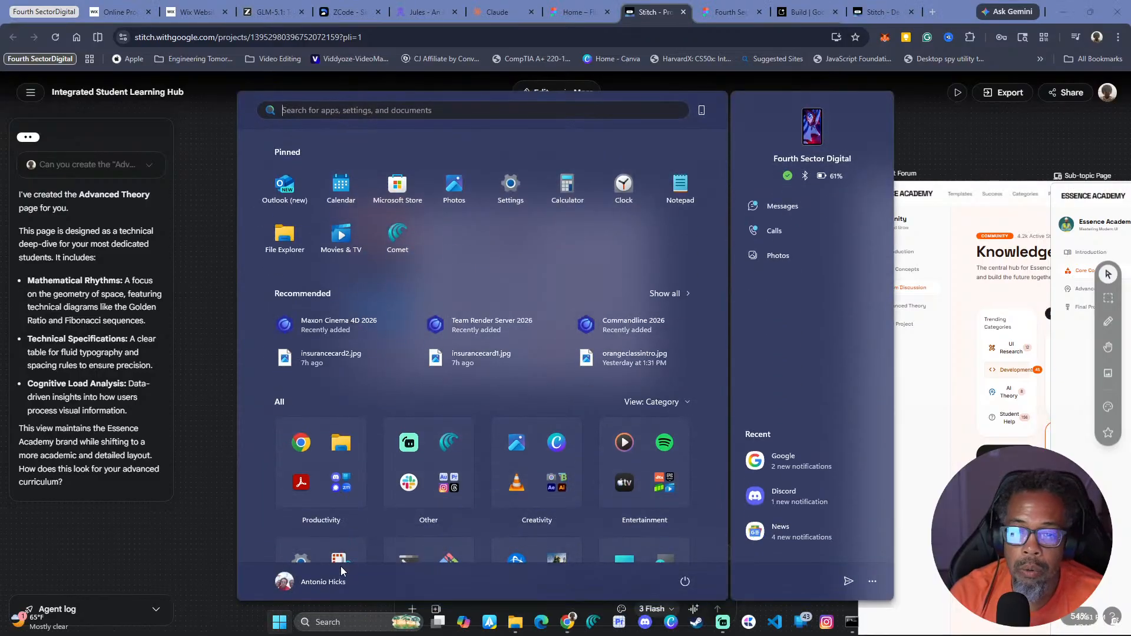
type("settings")
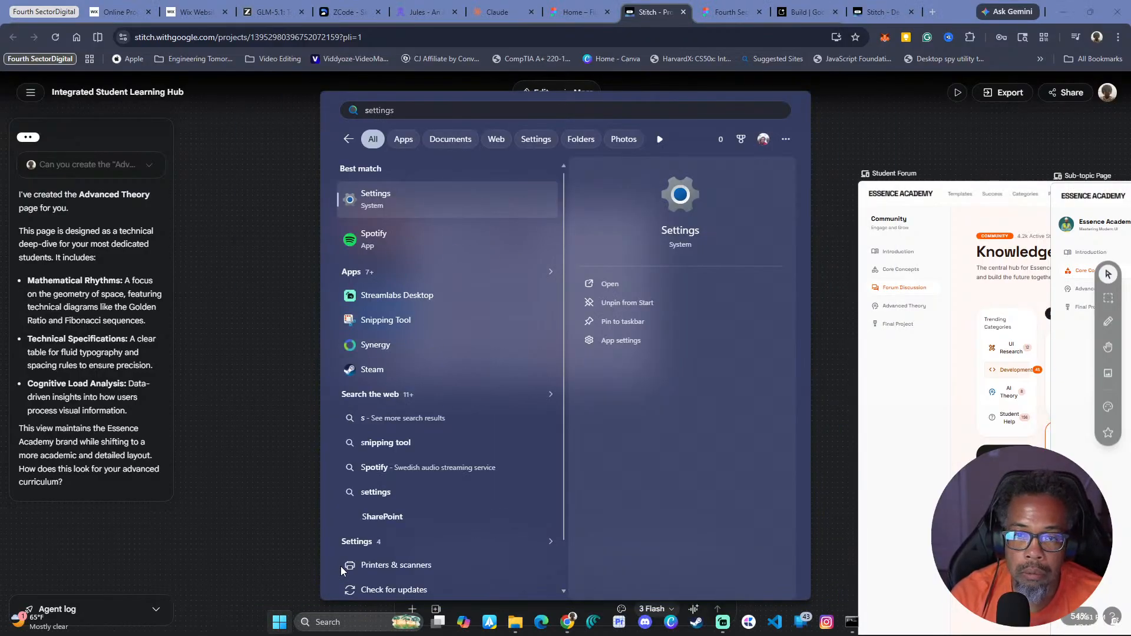
type("ni")
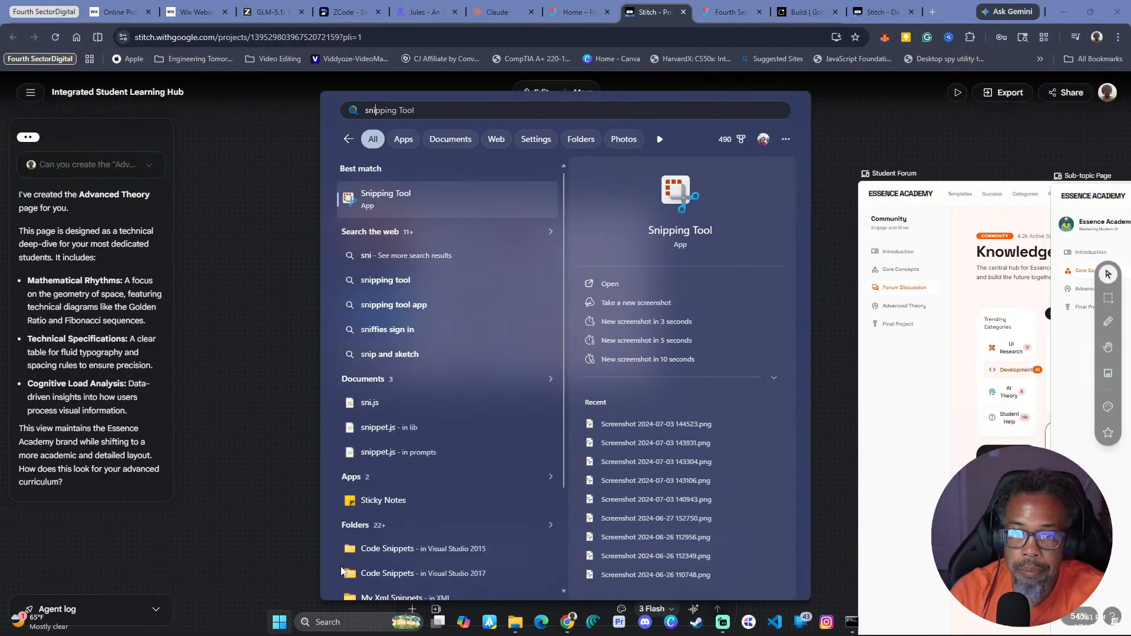
key("Return")
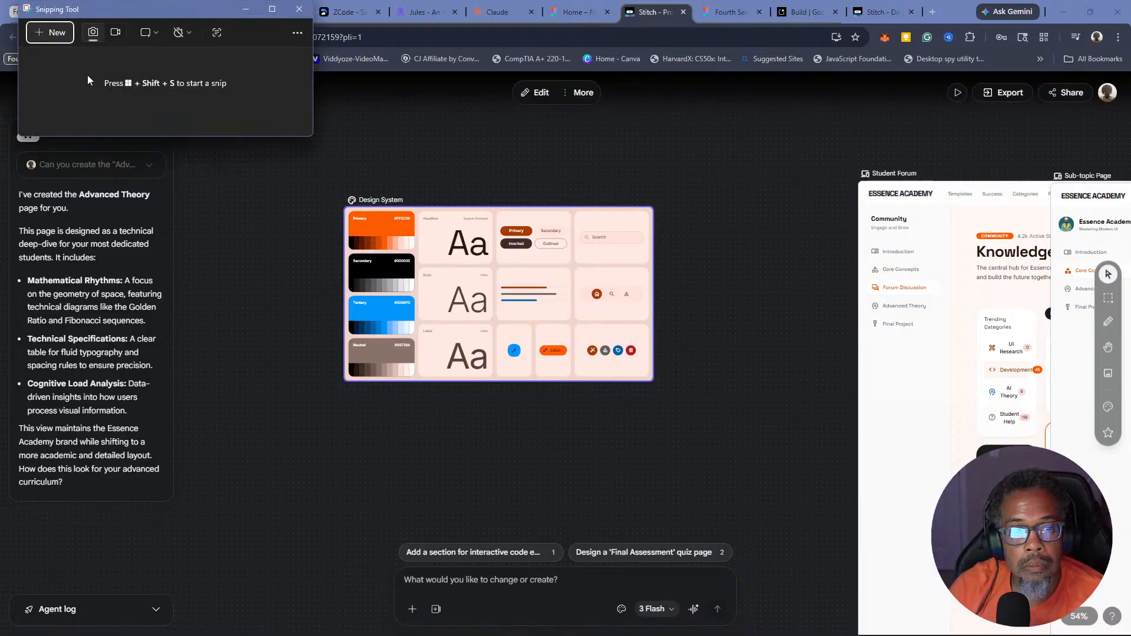
Capture a rectangular snip of the whole Design System board, then close the Snipping Tool
left_click(51, 36)
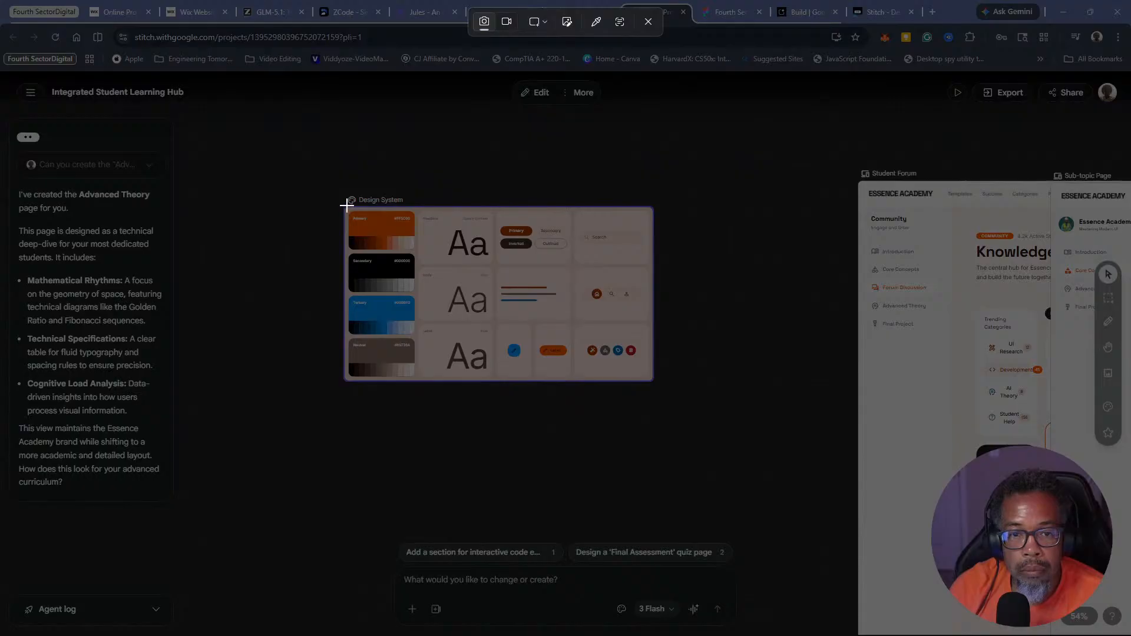
left_click_drag(344, 207, 653, 382)
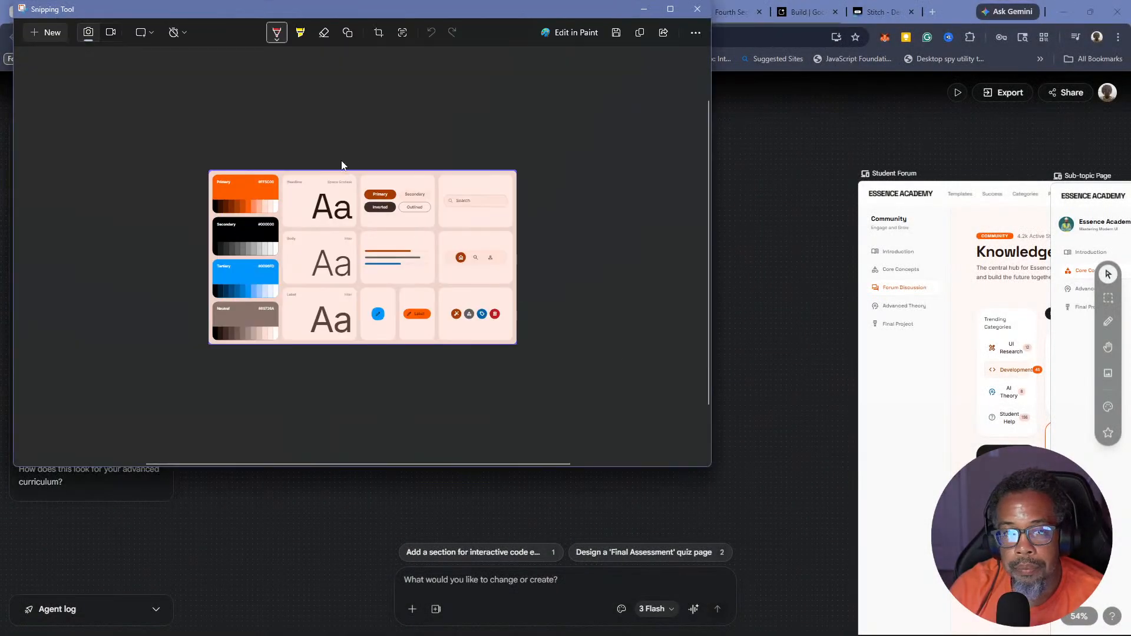
left_click_drag(231, 13, 1130, 138)
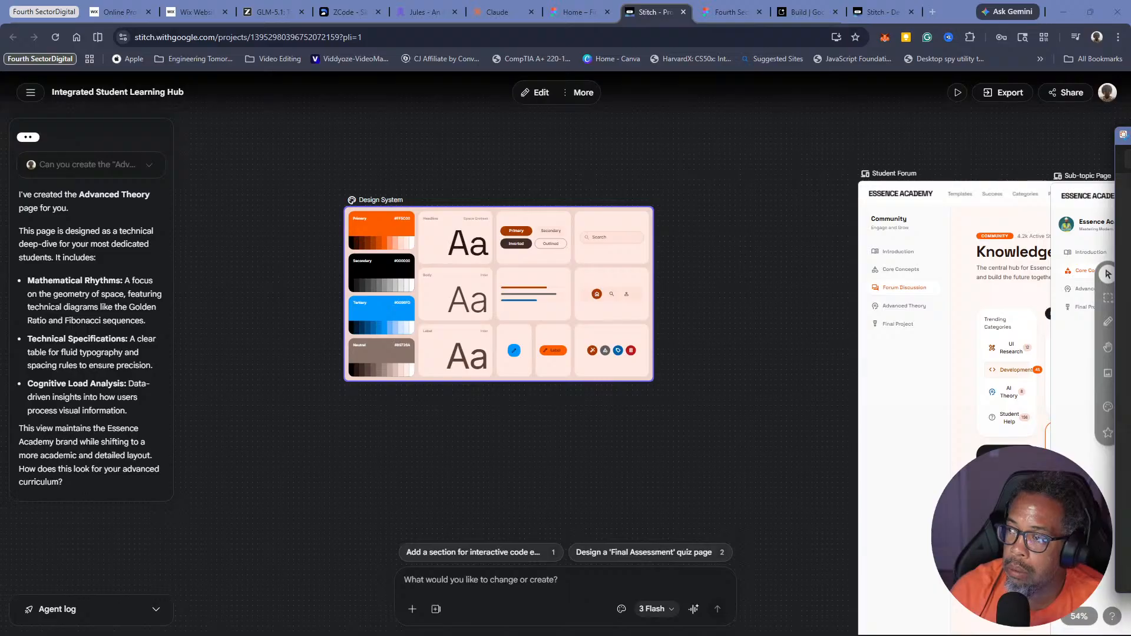
left_click_drag(1124, 136, 1028, 137)
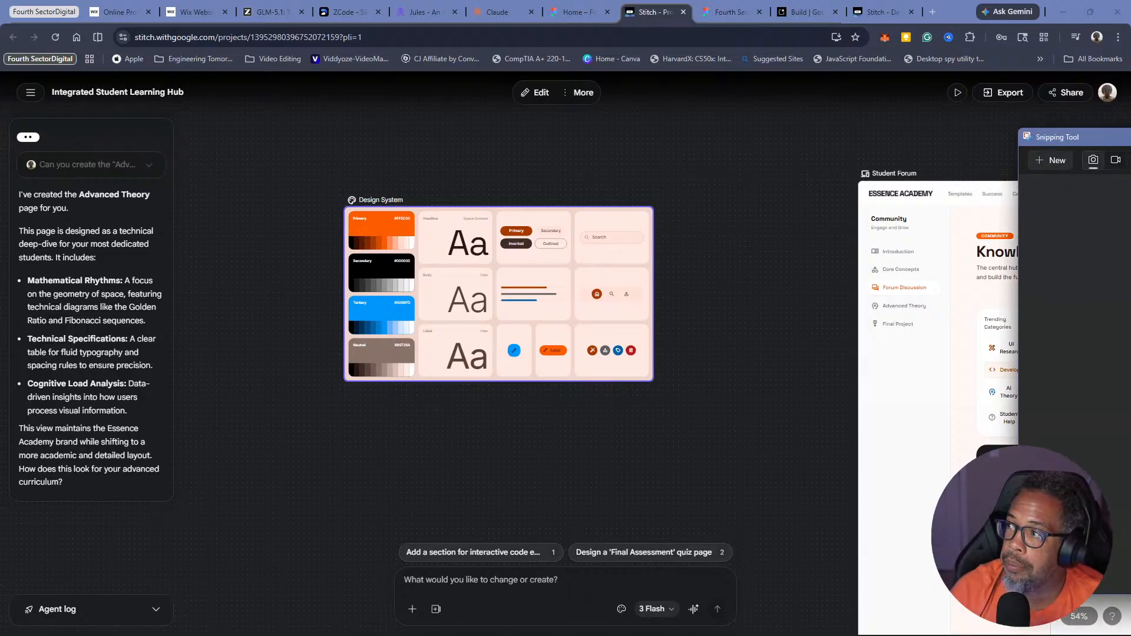
key("alt+F4")
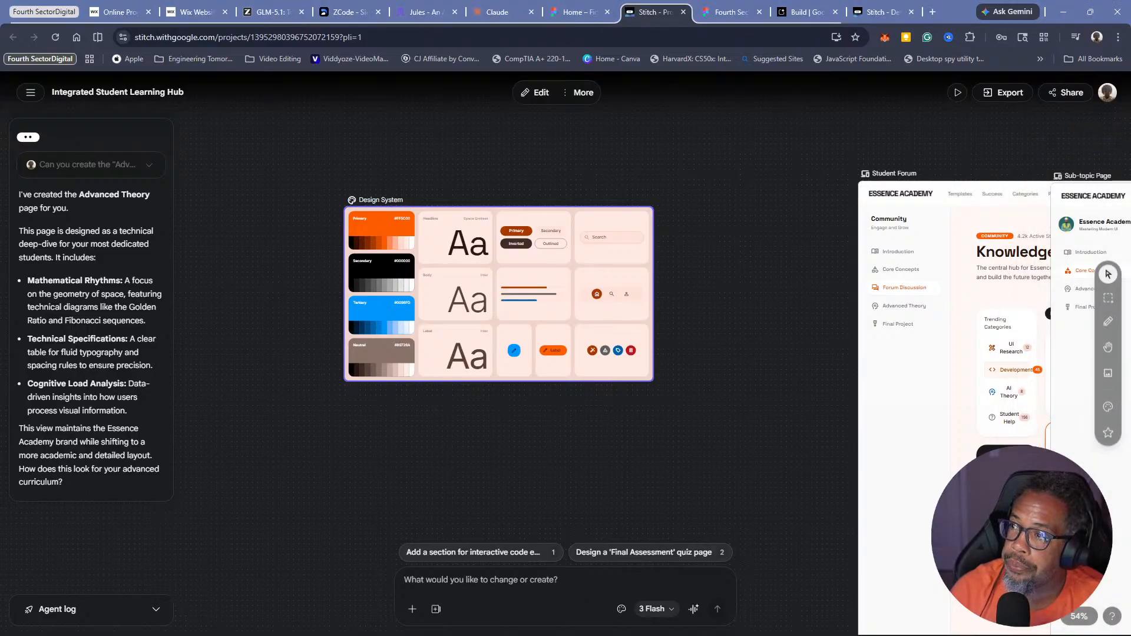
Switch to the Fourth Sector Digital file in Figma and place the thedigitallabcolorpalette image above the Module Introduction frame at X -238, Y -345
left_click(743, 22)
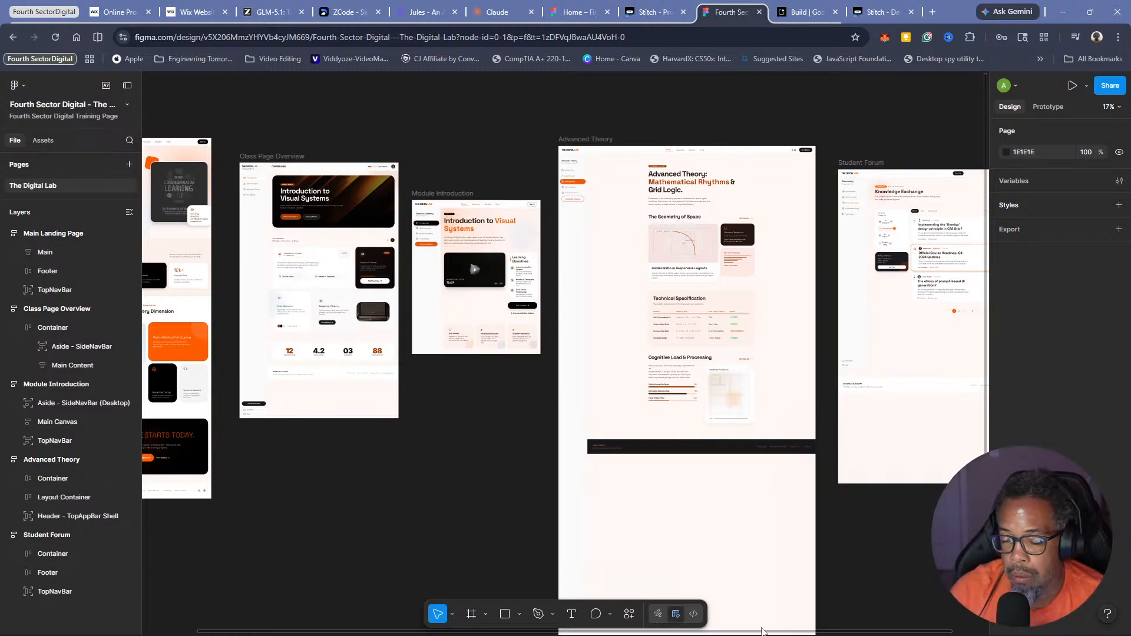
mouse_move(763, 634)
left_click(523, 627)
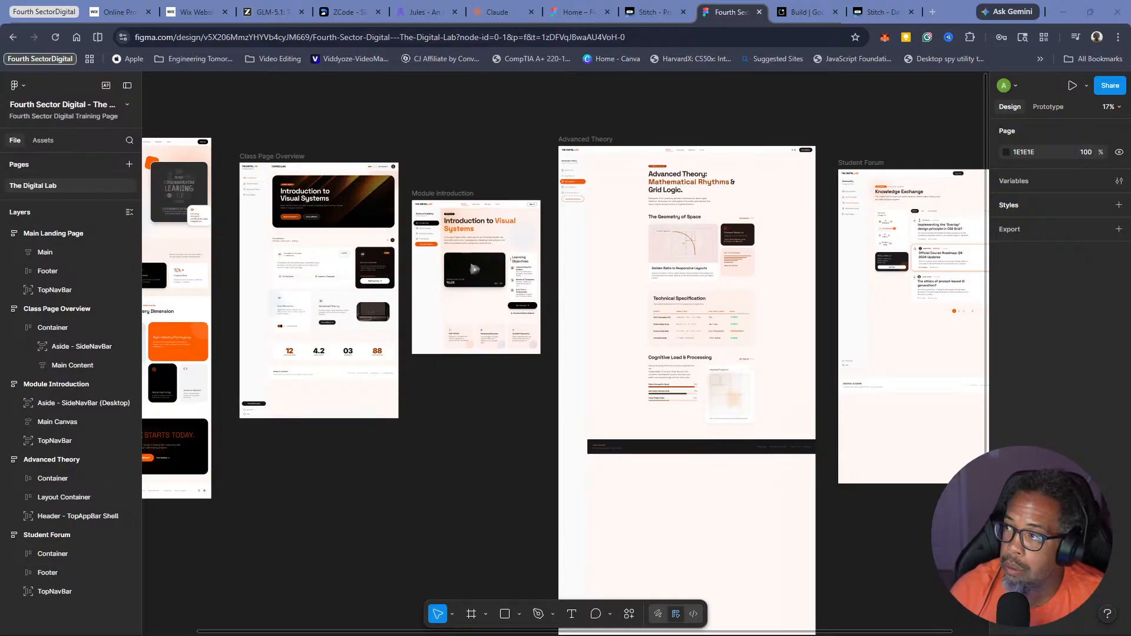
left_click(389, 495)
key("ctrl+v")
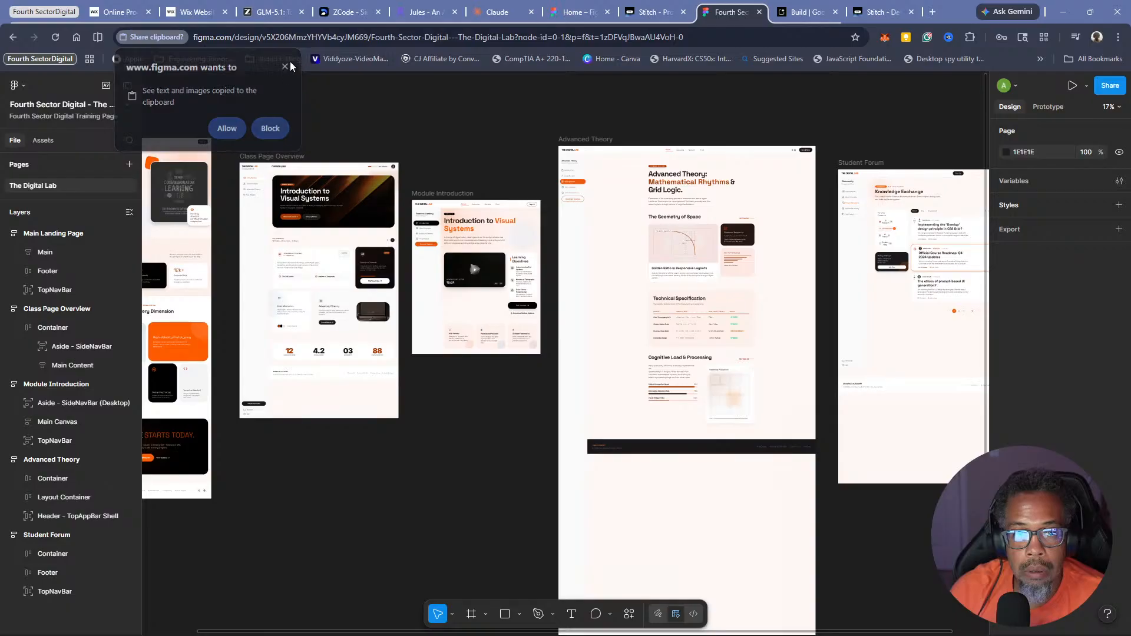
left_click(285, 66)
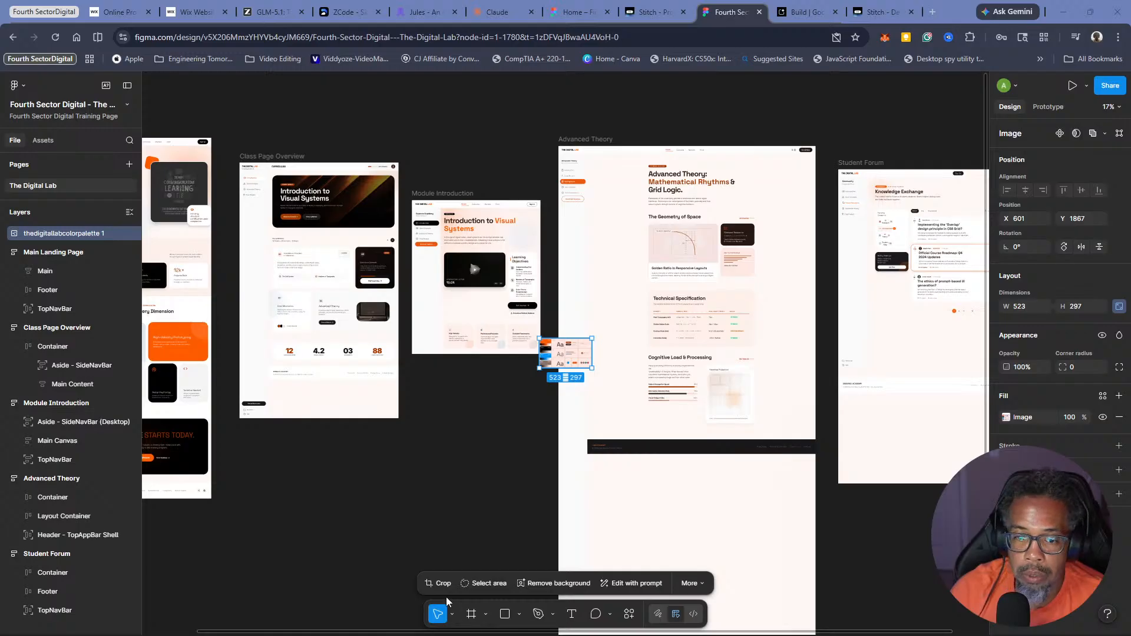
left_click(452, 521)
left_click_drag(560, 358, 465, 138)
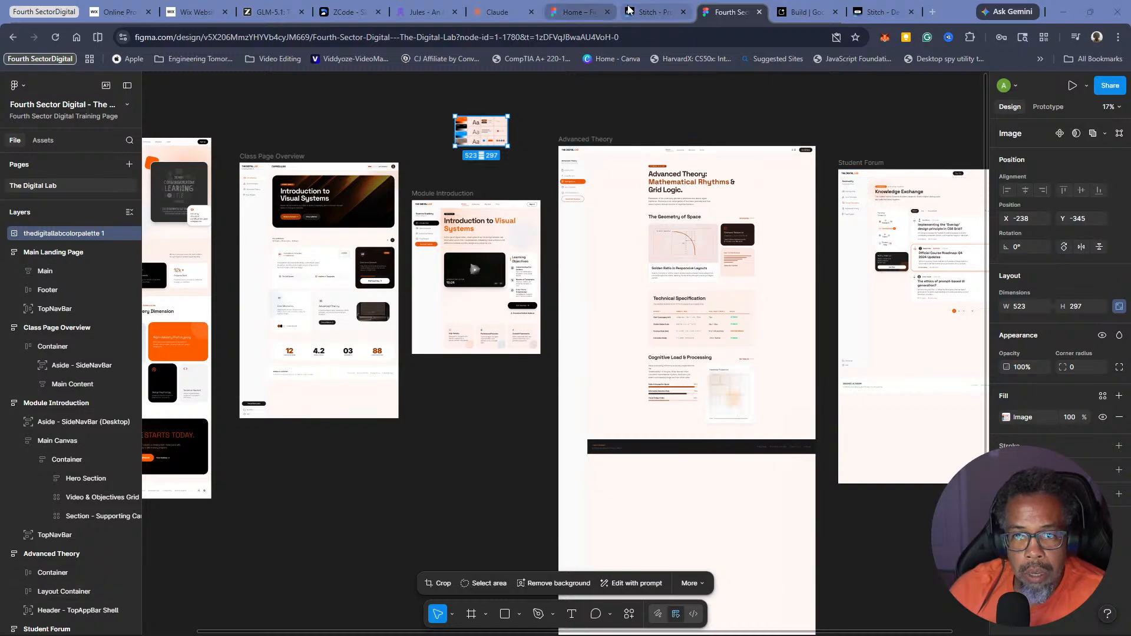
Switch to the Integrated Student Learning Hub project in Stitch and review its export formats, including MCP and Instant Prototypes, and its sharing options
left_click(653, 12)
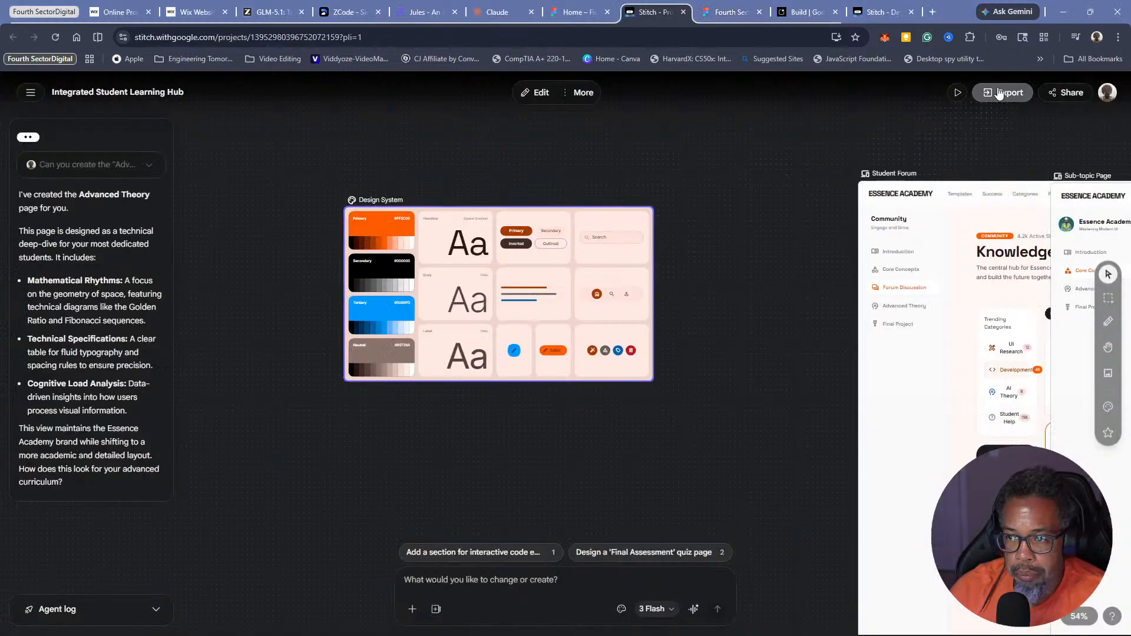
left_click(1000, 93)
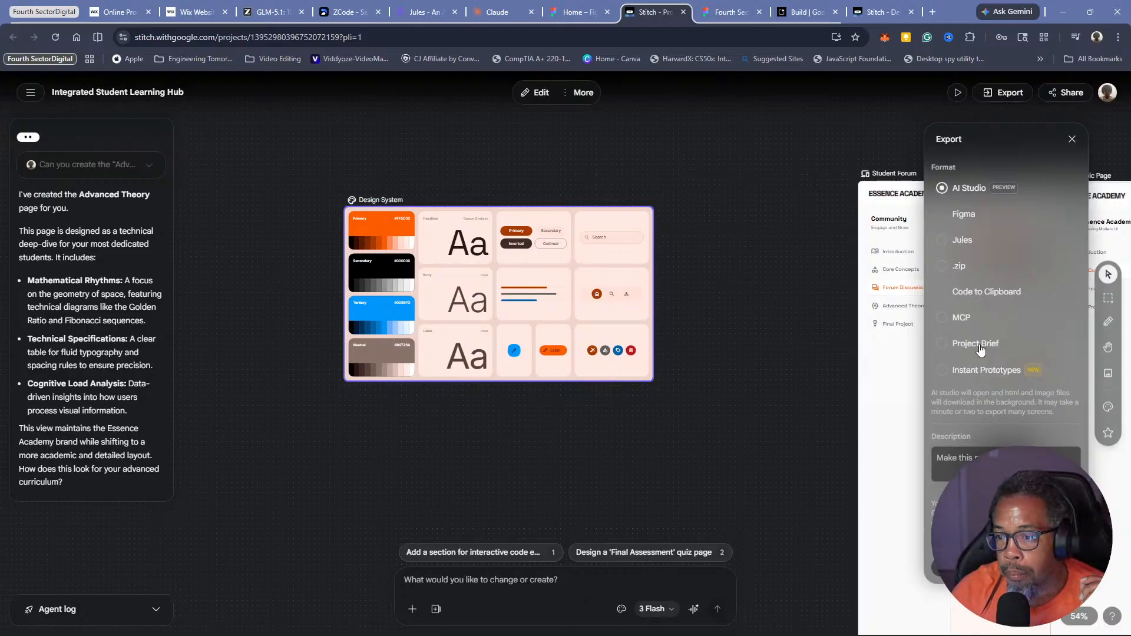
left_click(979, 346)
left_click(965, 363)
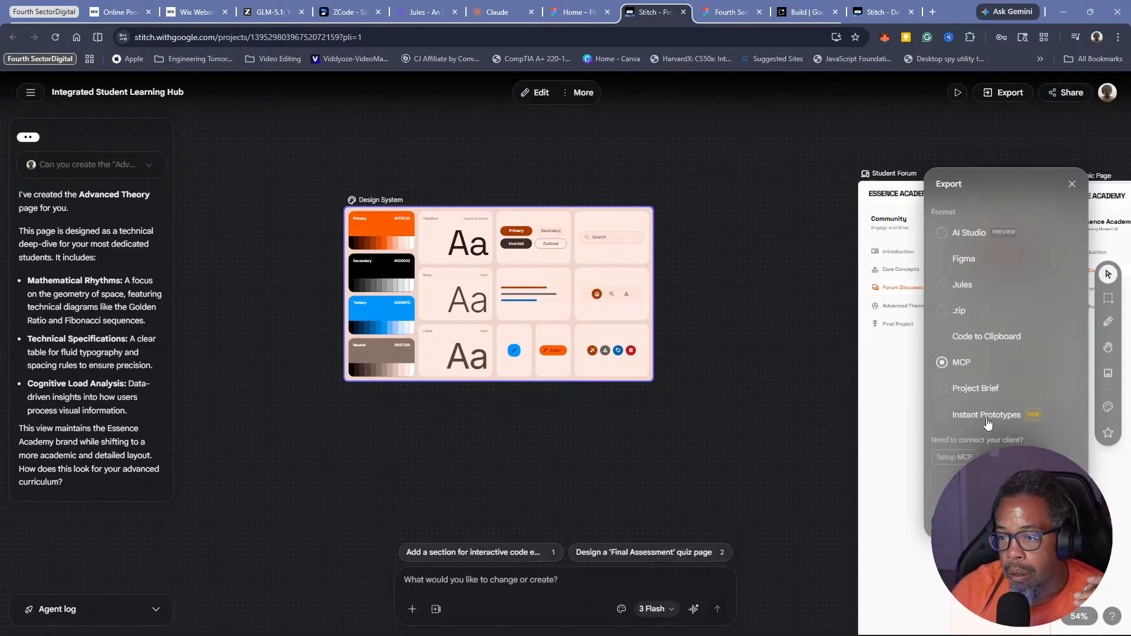
left_click(985, 418)
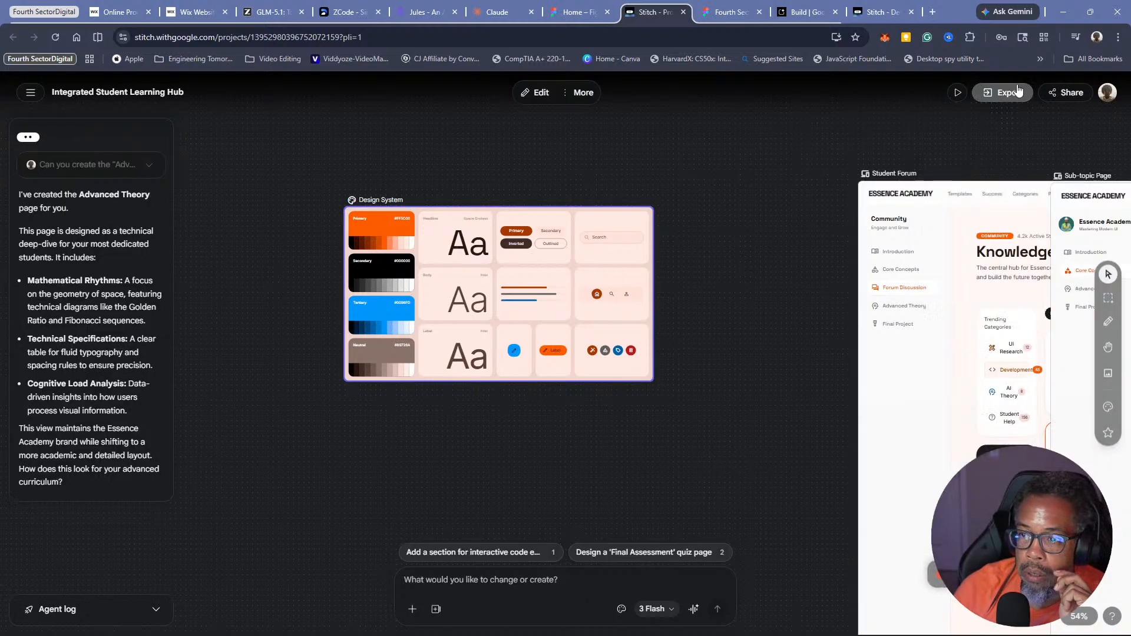
left_click(1068, 92)
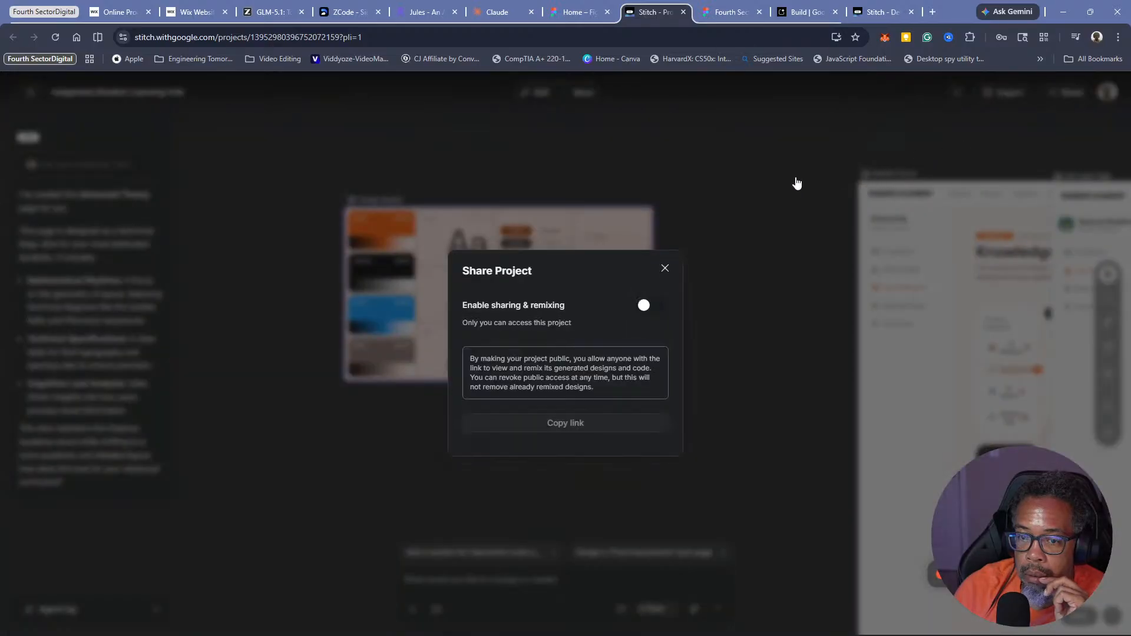
left_click(665, 268)
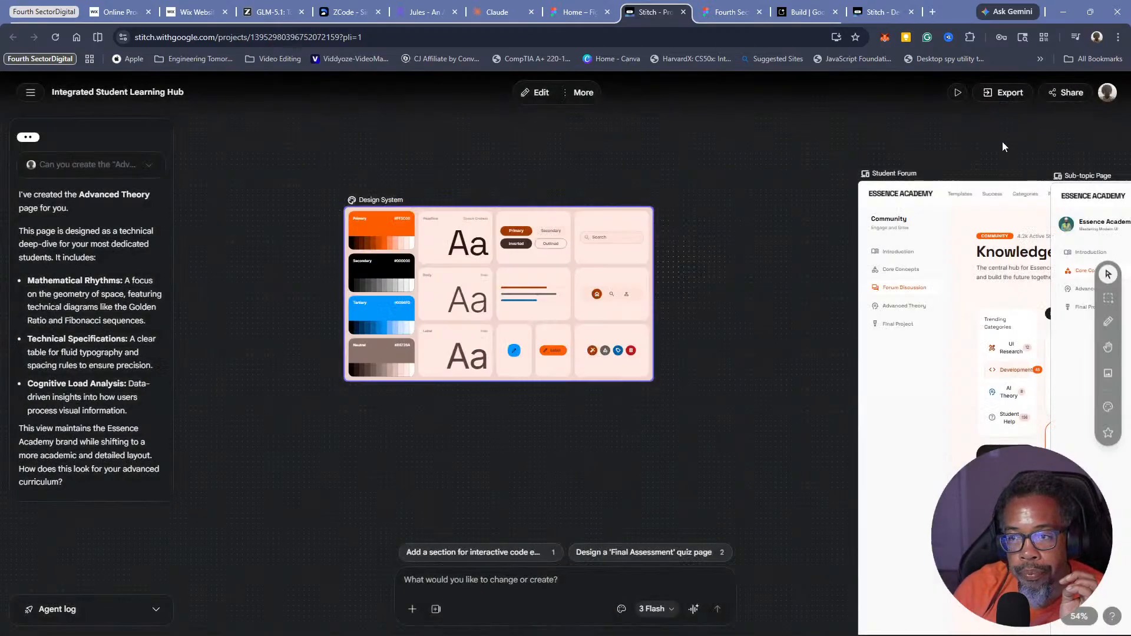
Export the selected Design System board in .zip format
left_click(1009, 95)
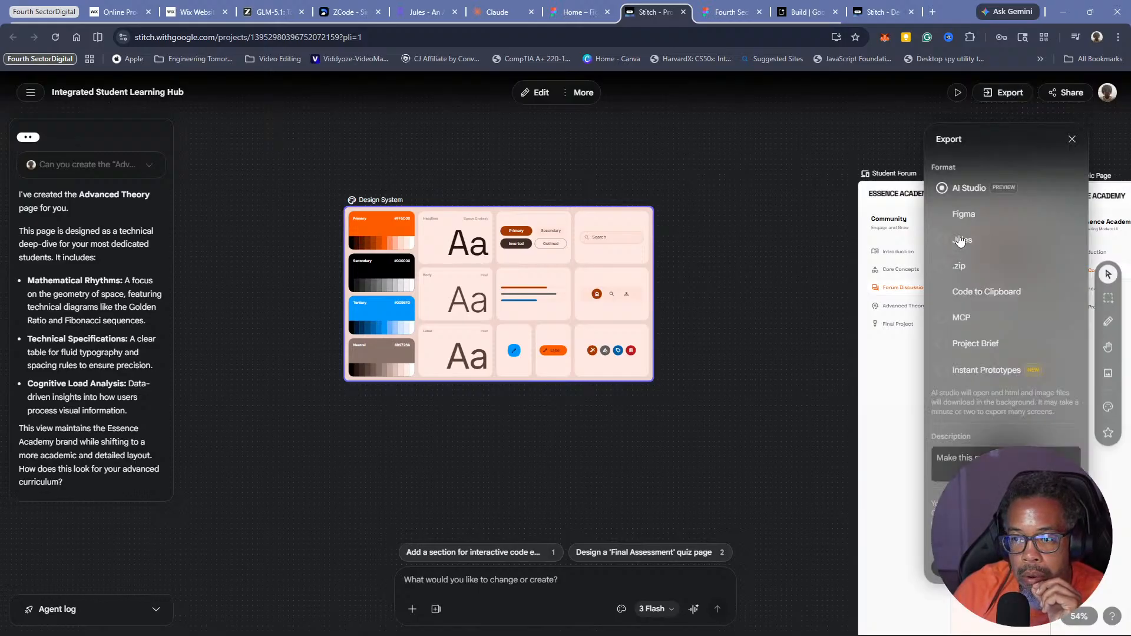
left_click(950, 250)
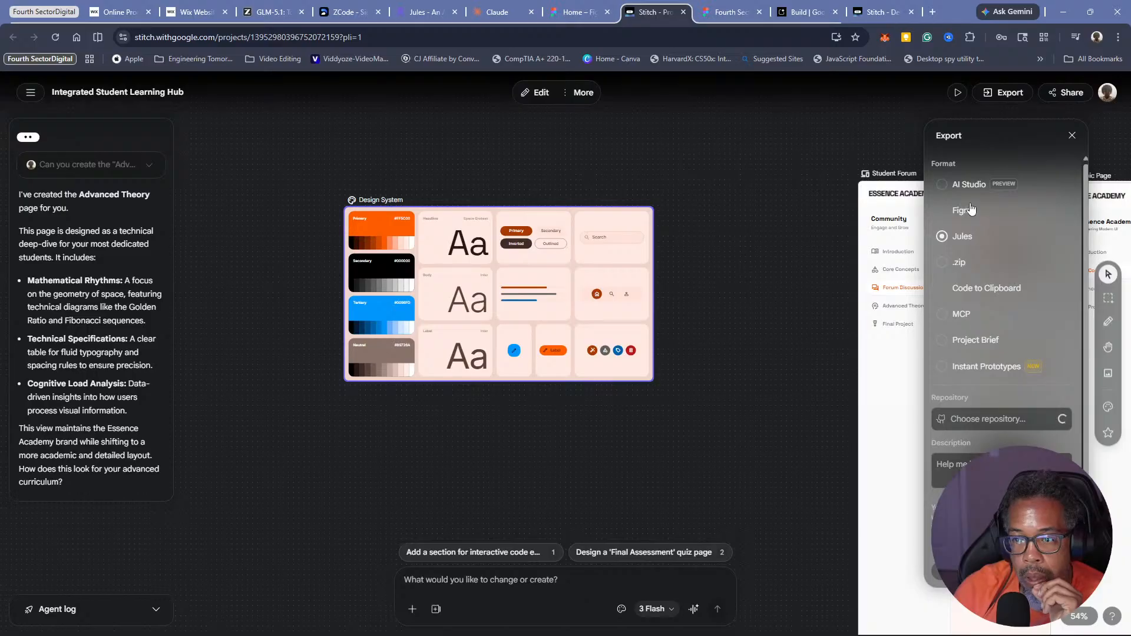
left_click(961, 273)
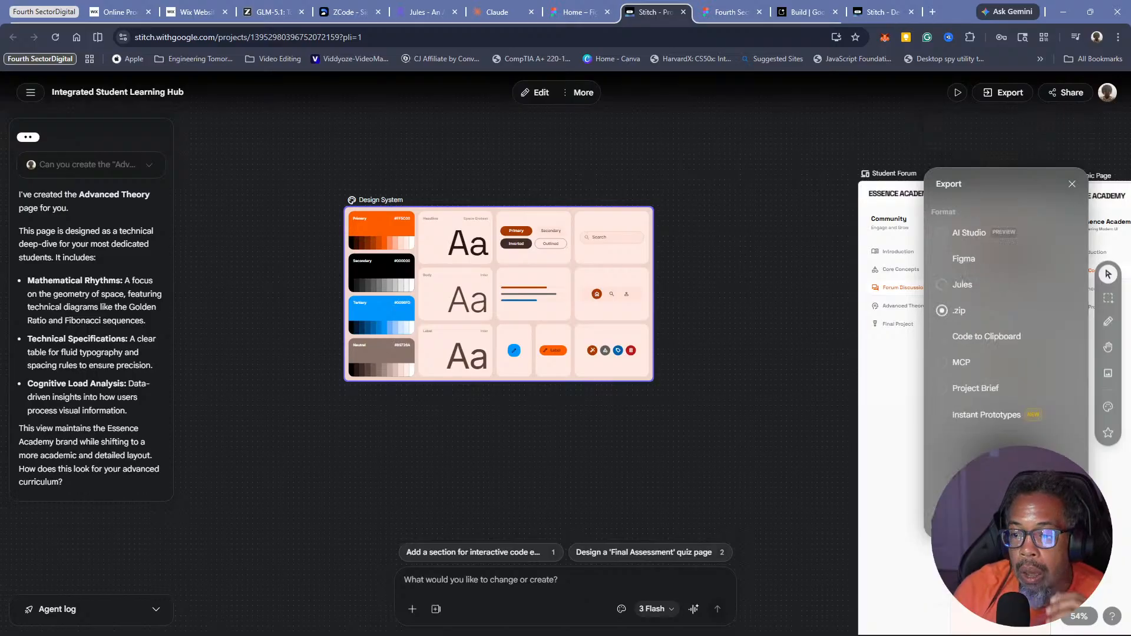
left_click(1006, 513)
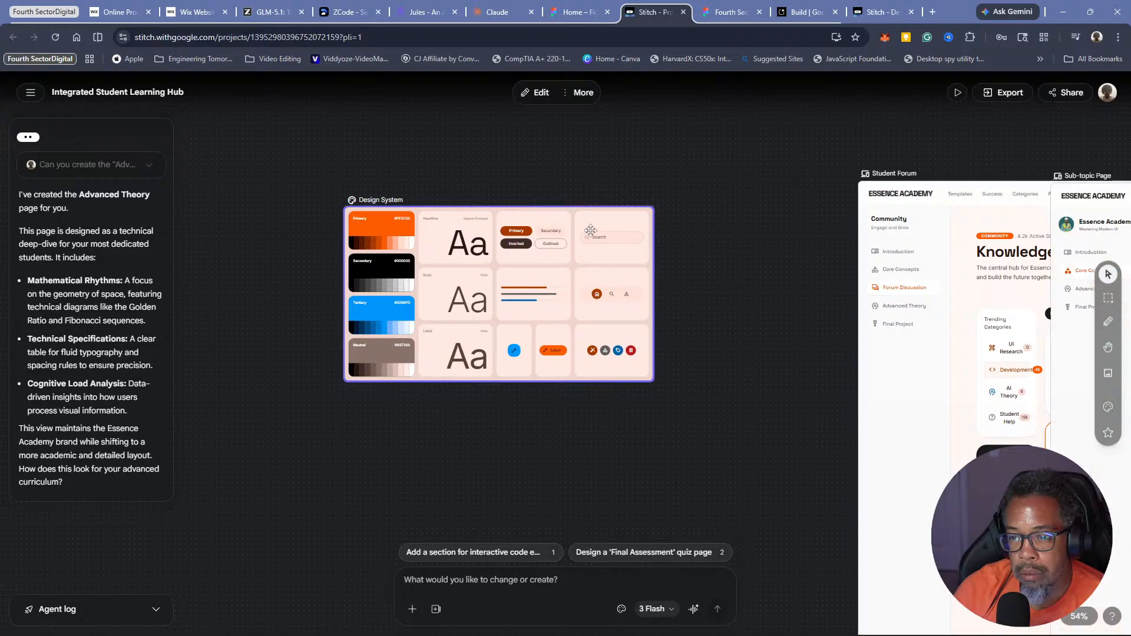
Examine the Design System board's theme settings and DESIGN.md, the list of design systems and the board's additional options
left_click(593, 252)
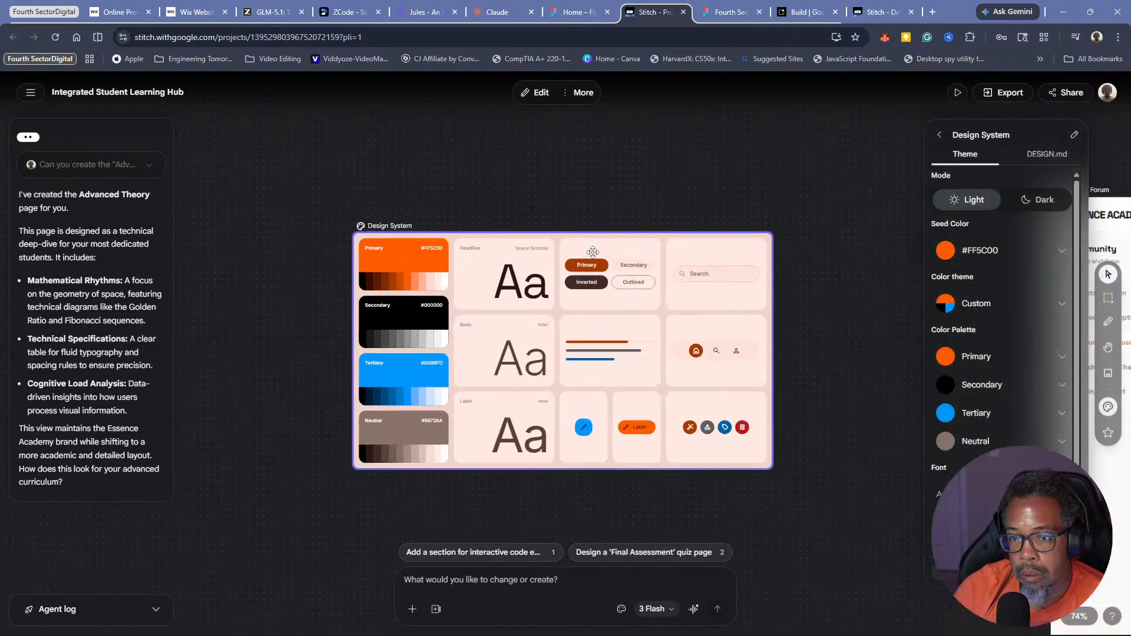
left_click(1048, 159)
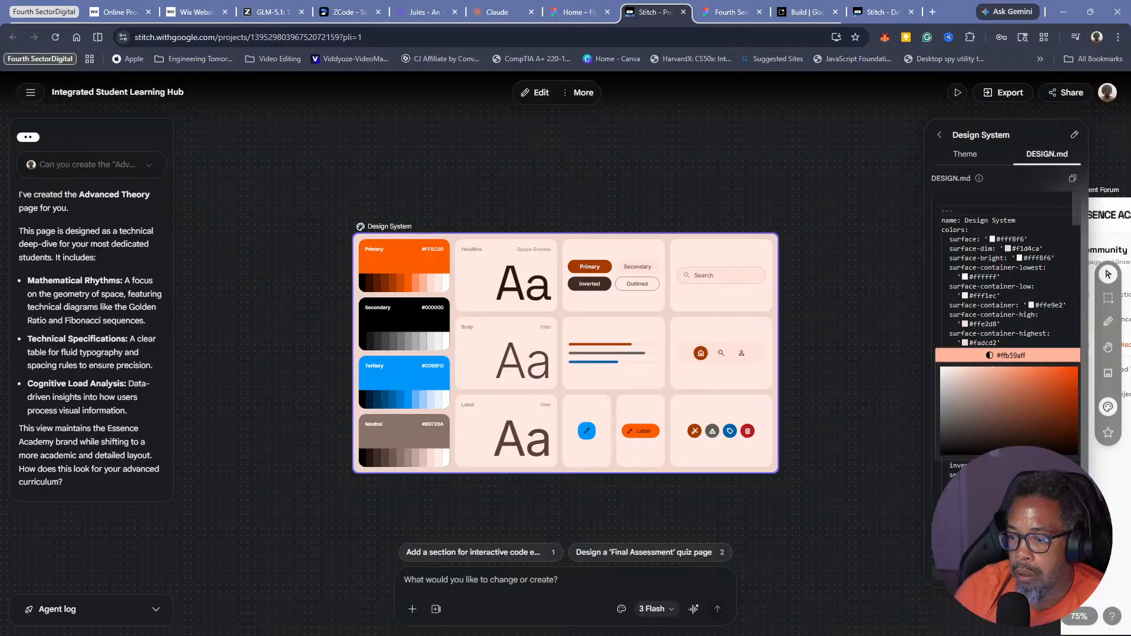
scroll(1035, 442, "down", 4)
scroll(1035, 442, "down", 6)
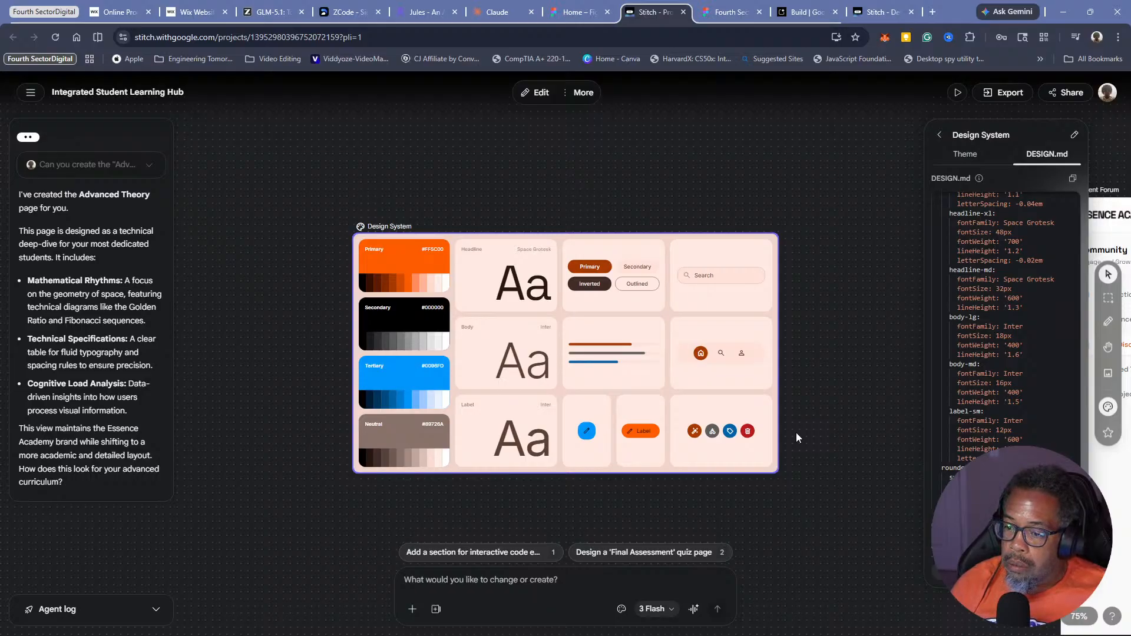
scroll(1033, 360, "down", 5)
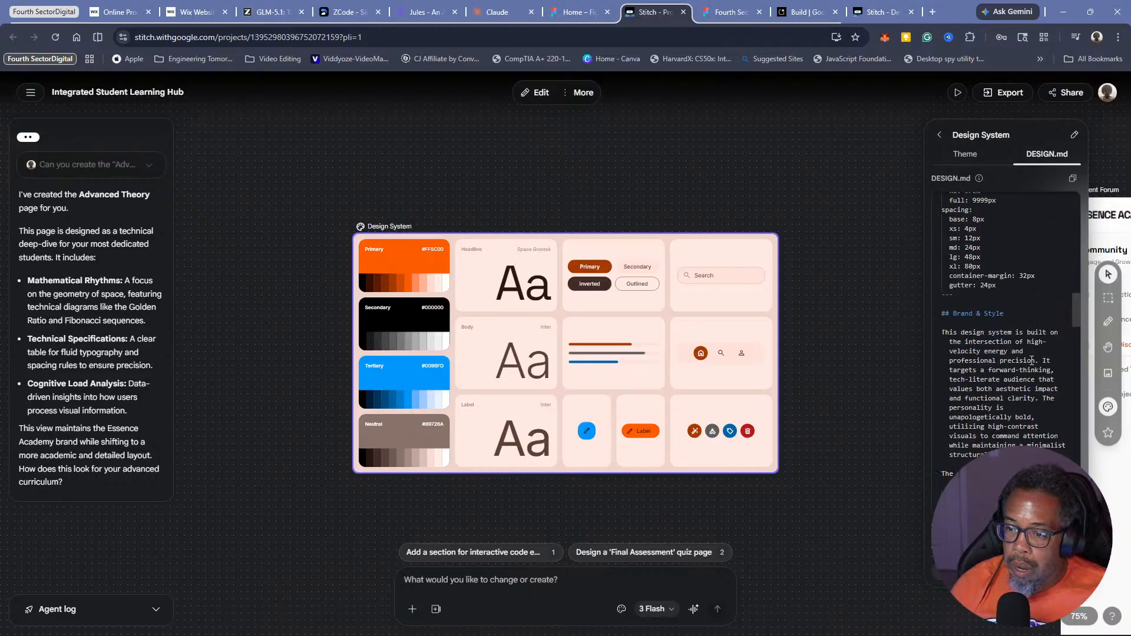
scroll(1033, 360, "down", 5)
scroll(982, 373, "down", 3)
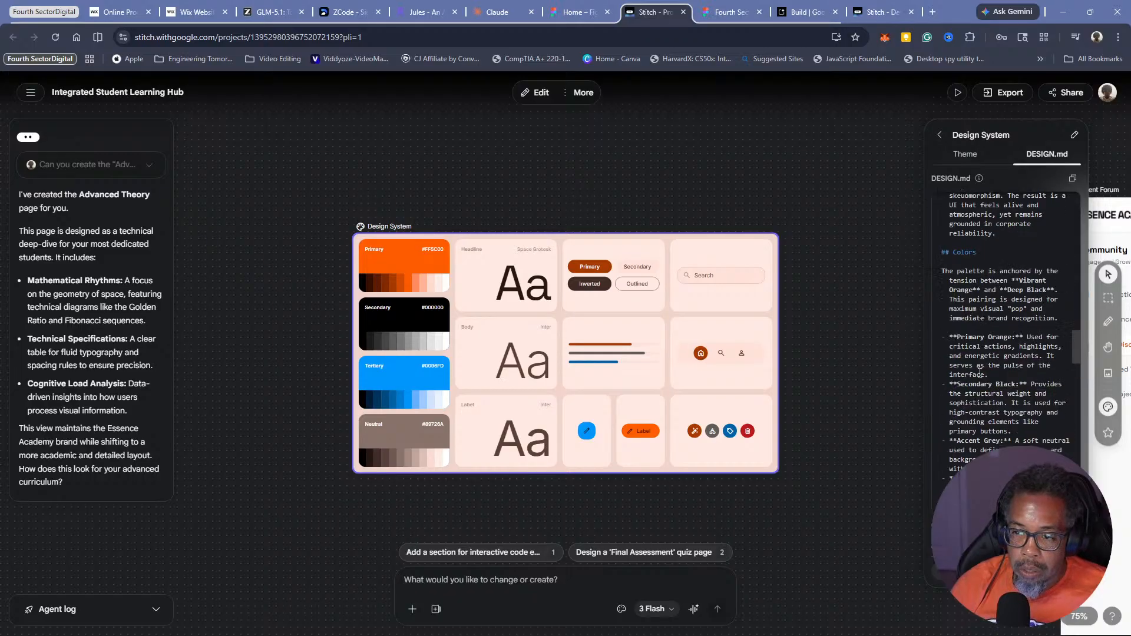
scroll(980, 373, "down", 8)
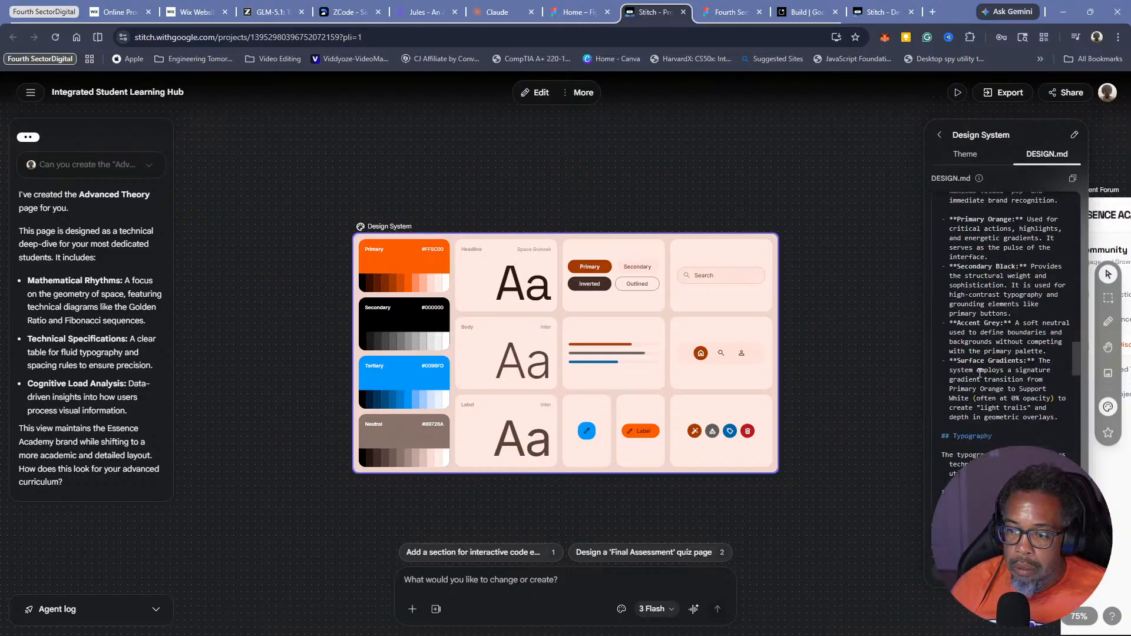
left_click(967, 157)
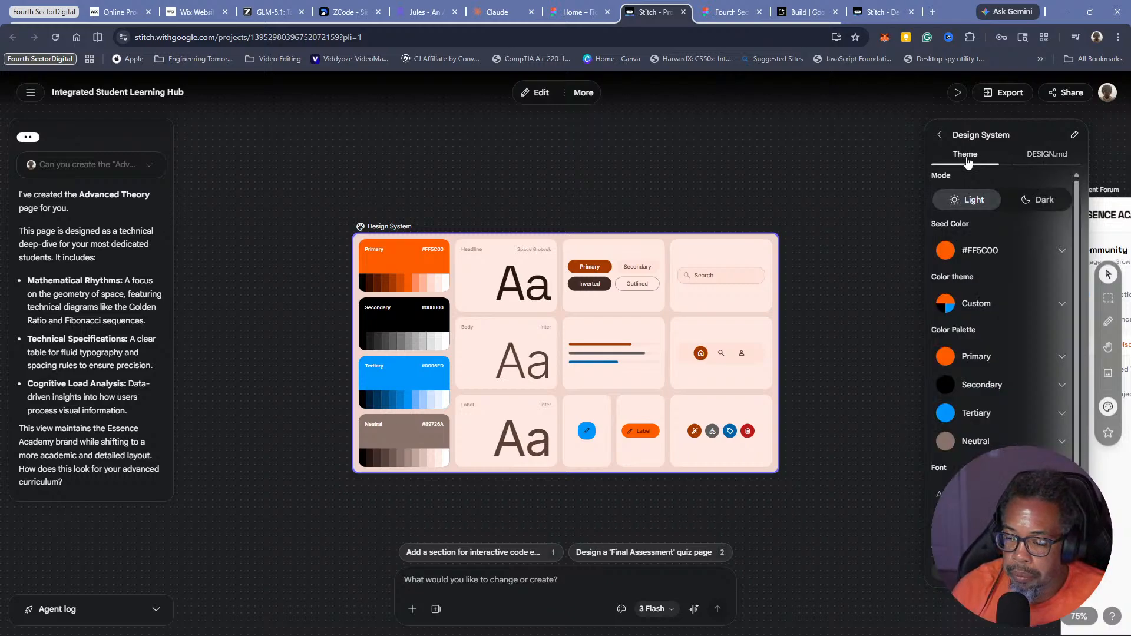
left_click(941, 135)
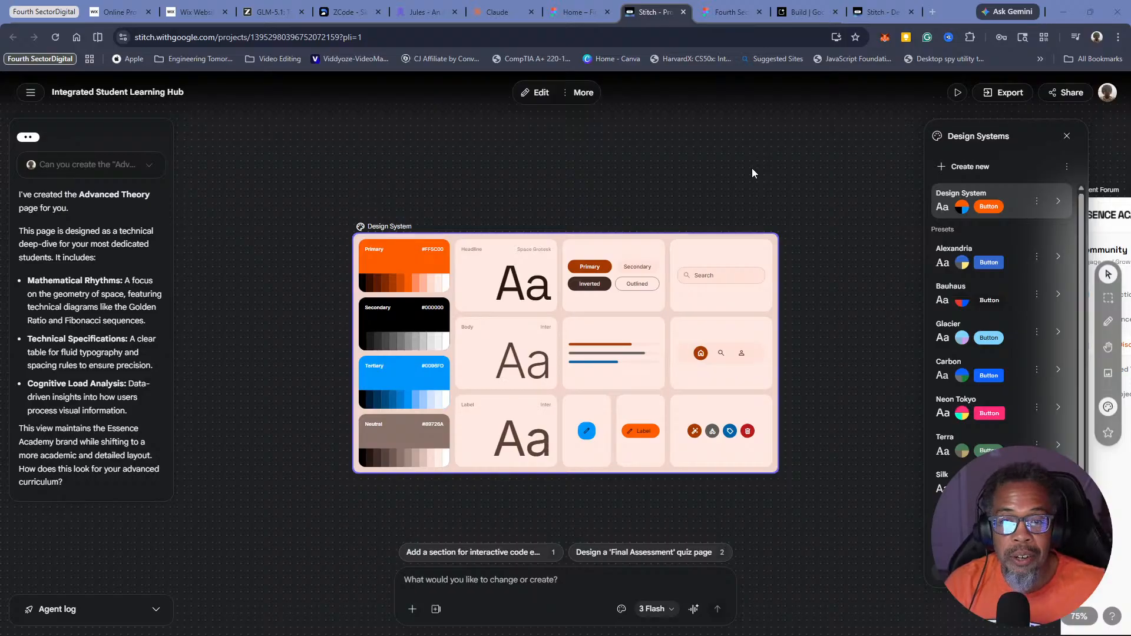
left_click(579, 95)
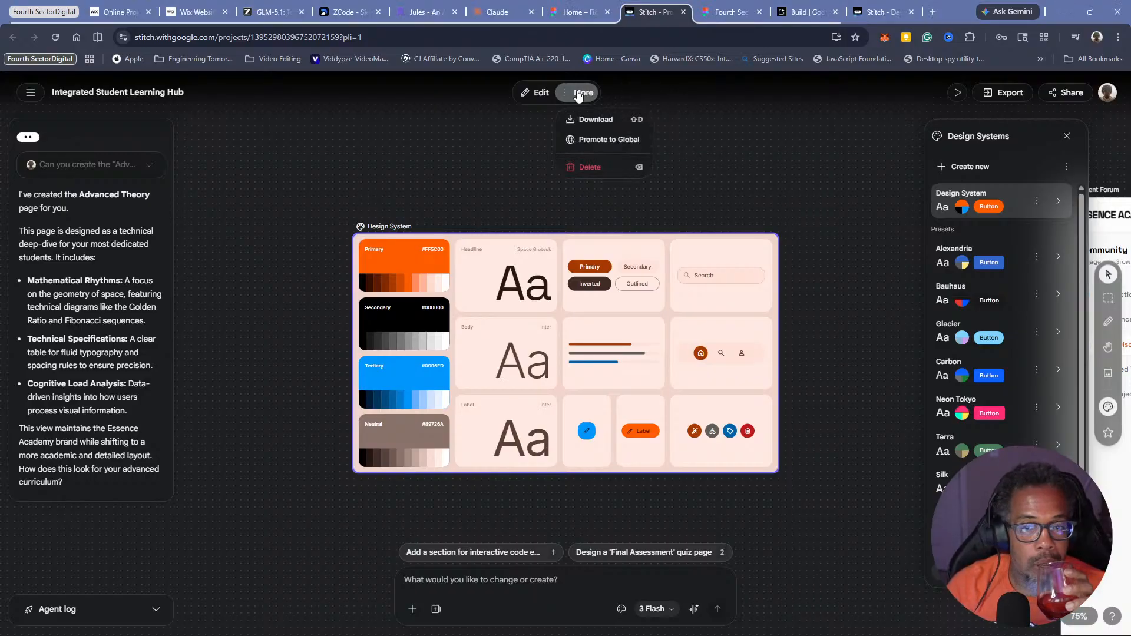
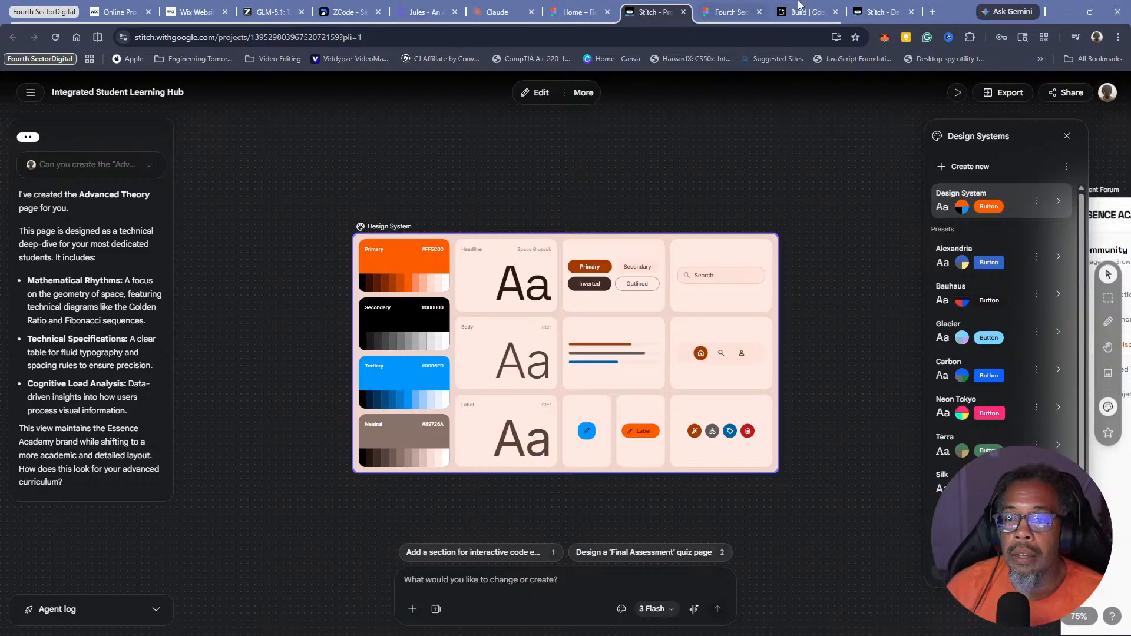
Return to the Figma file and collapse the layers of all five page frames, from Main Landing Page to Student Forum
left_click(730, 12)
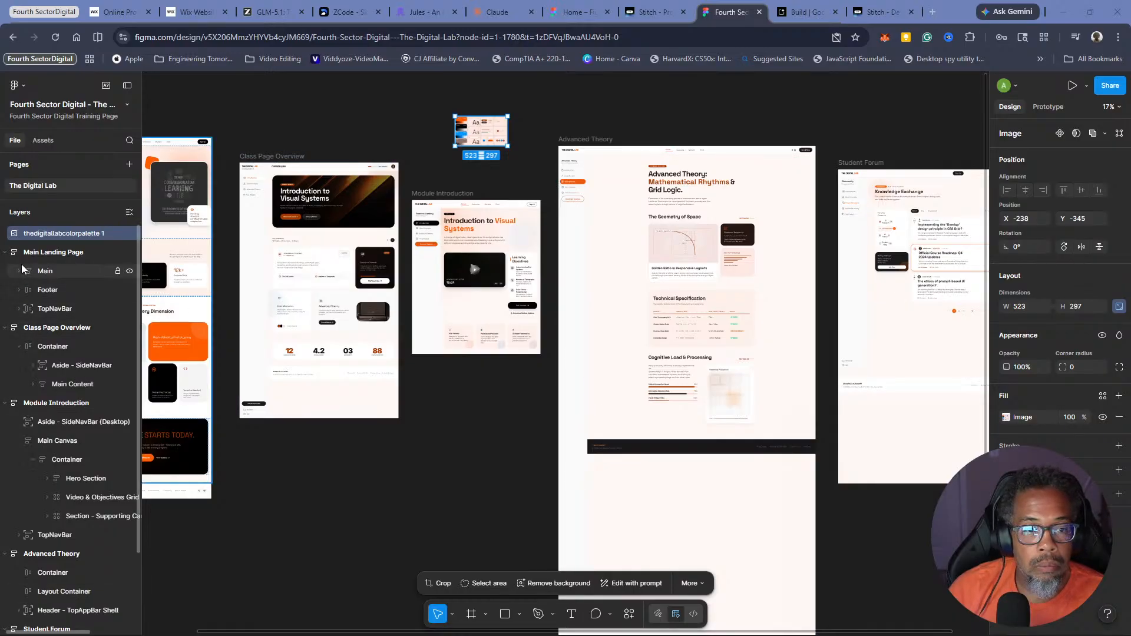
left_click(3, 253)
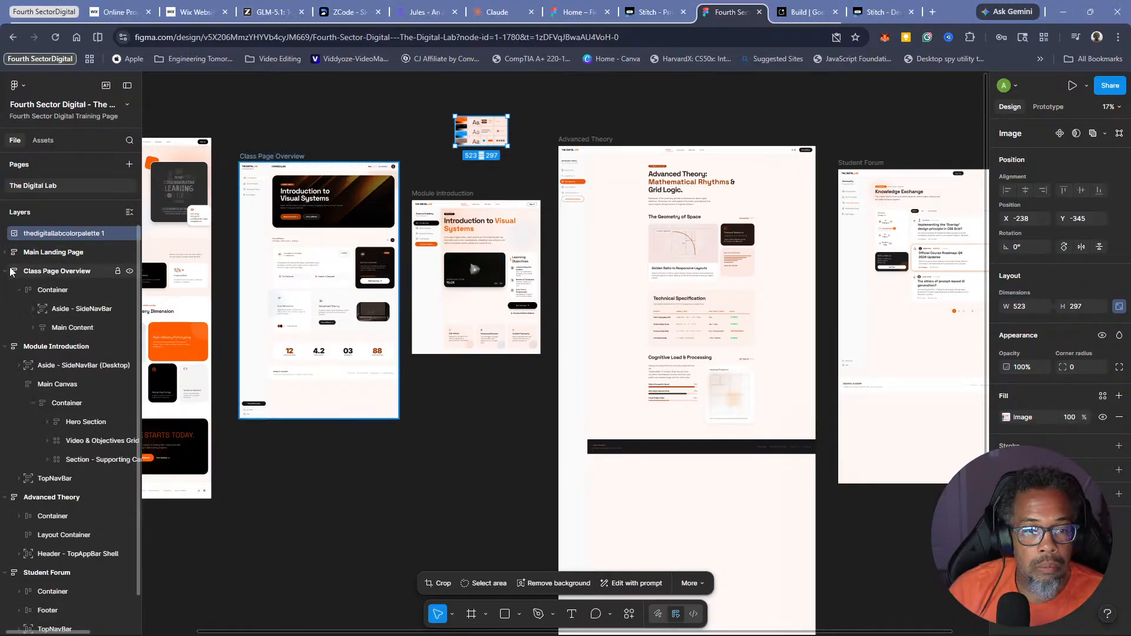
left_click(5, 271)
left_click(5, 290)
left_click(5, 309)
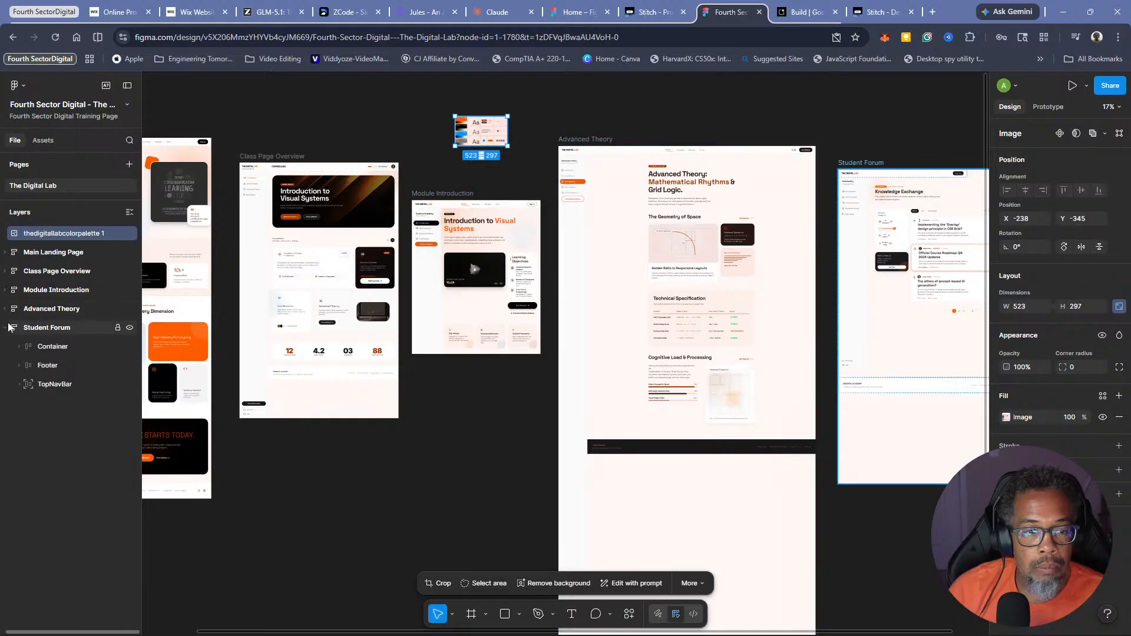
left_click(5, 327)
Select the Main Landing Page frame and look over the commands available for it
left_click(52, 253)
right_click(52, 252)
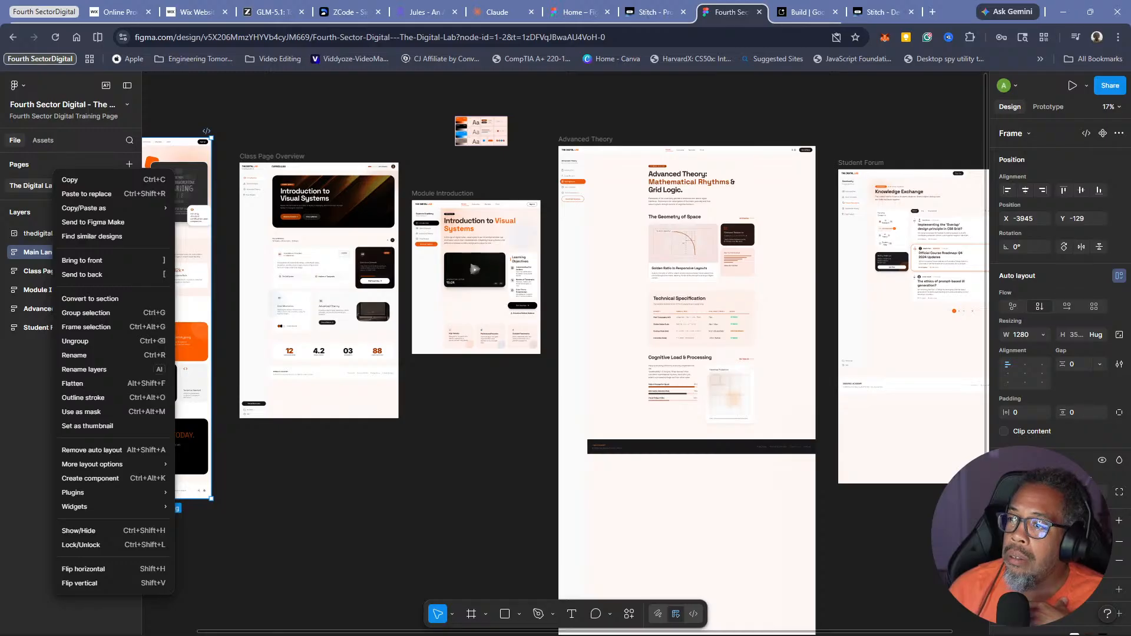
key("Escape")
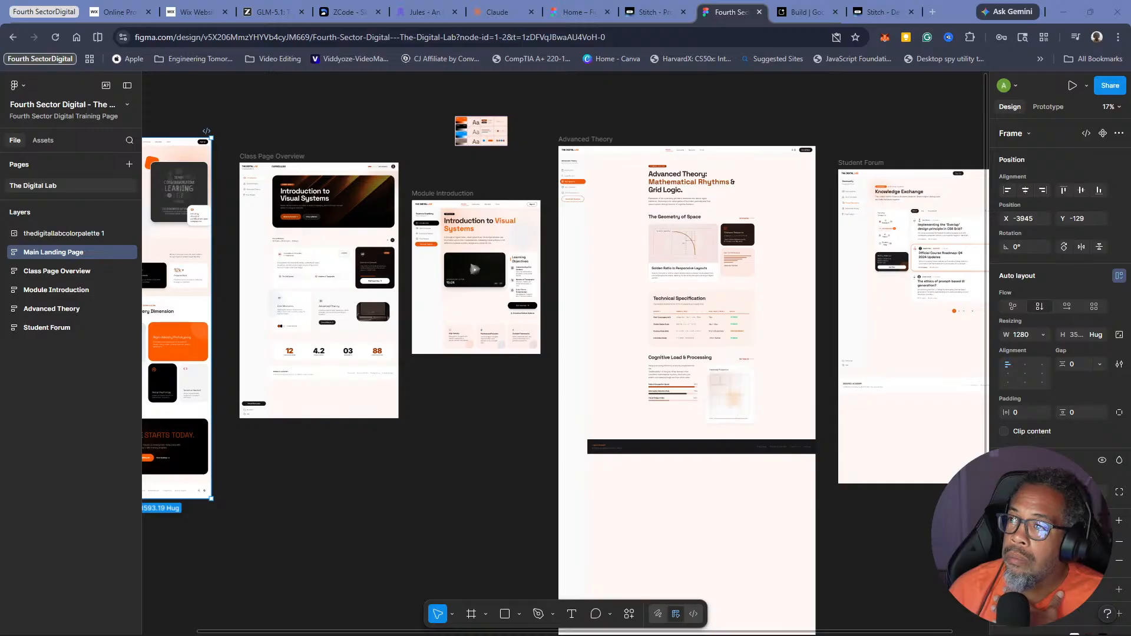
Open fourthsectordigital.com in a new browser tab and compare the live homepage with the version in the Wix editor
left_click(200, 13)
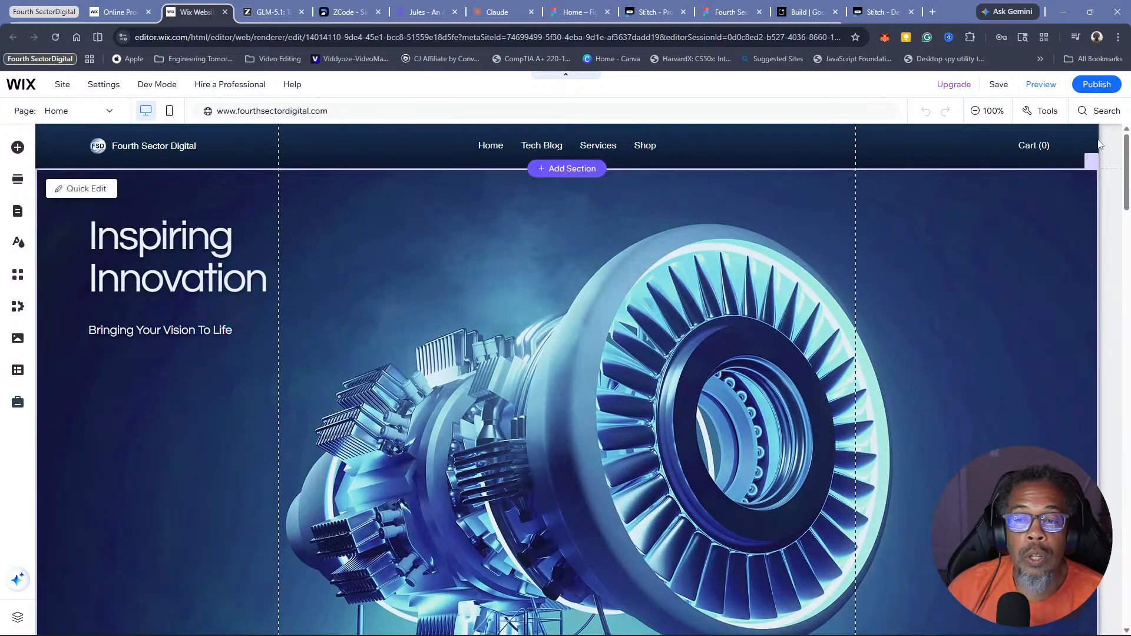
left_click(935, 13)
type("fourthsectordigital.com")
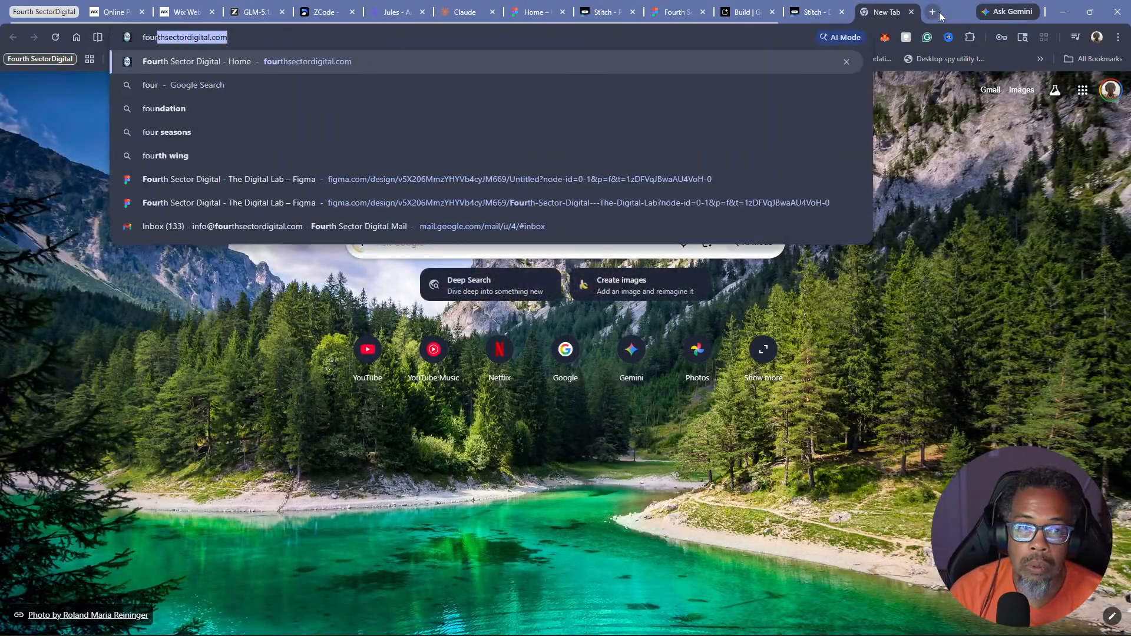
key("Return")
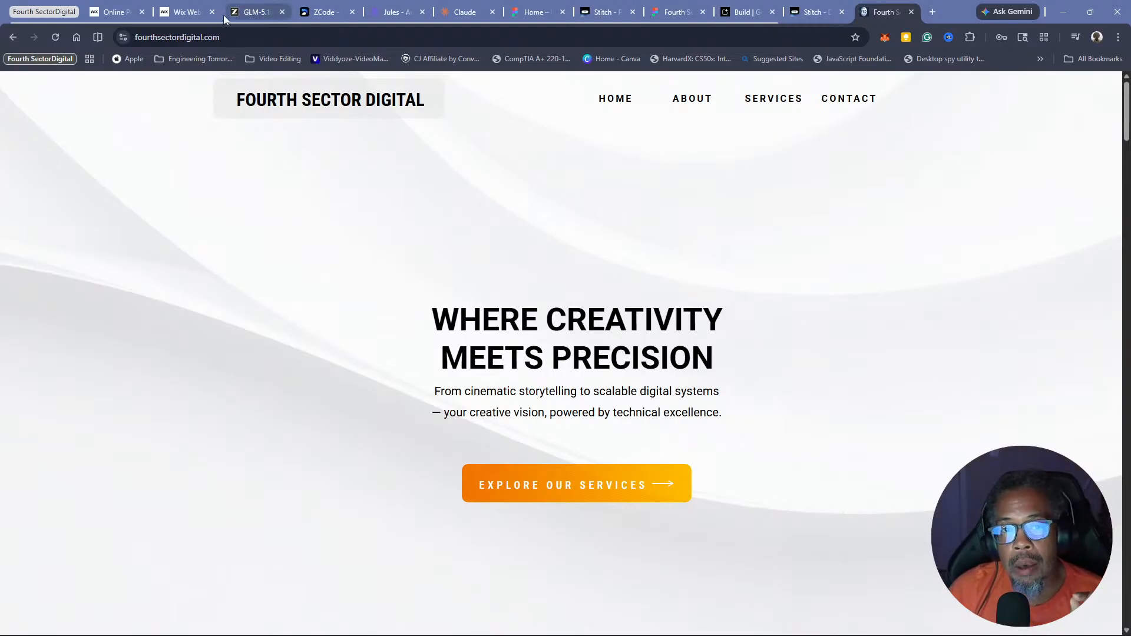
left_click(192, 8)
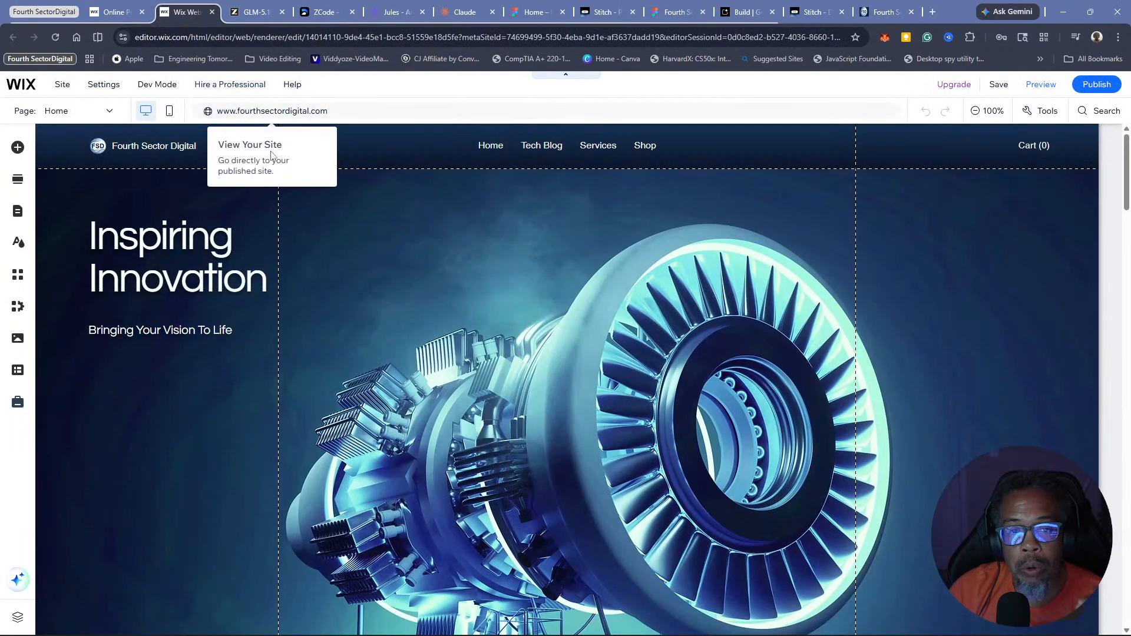
left_click(875, 18)
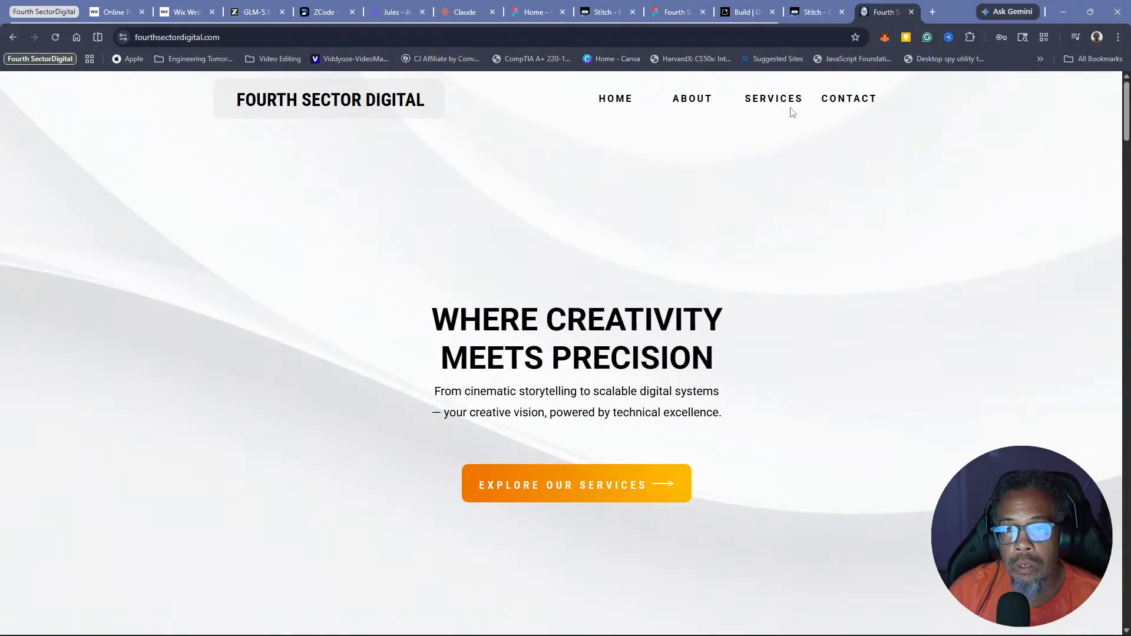
scroll(778, 142, "down", 20)
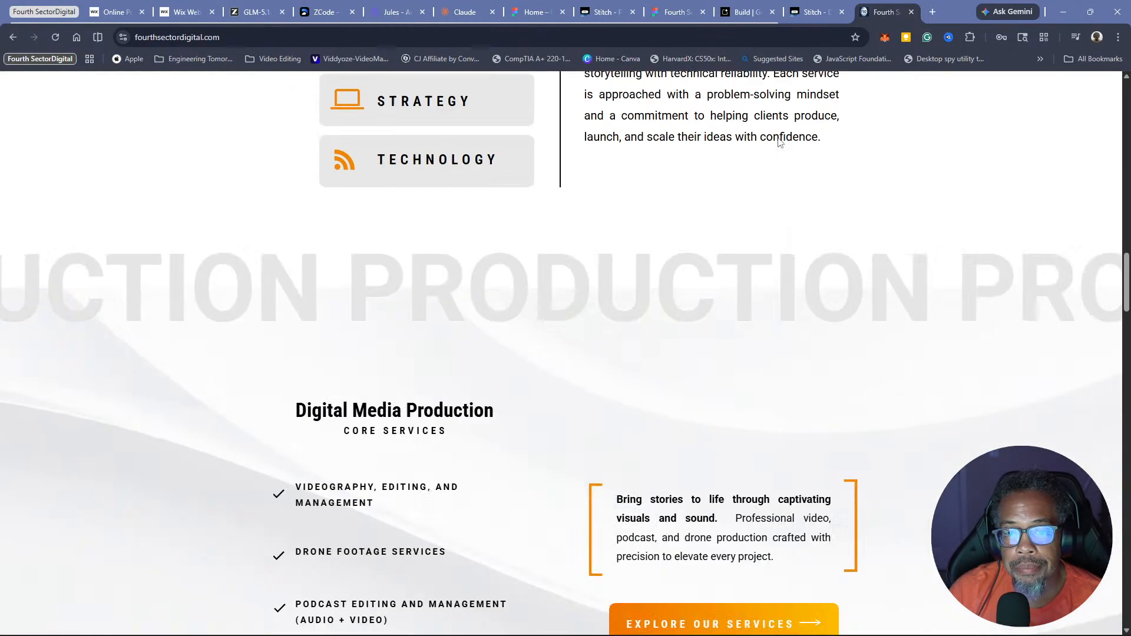
scroll(777, 141, "down", 5)
In the Wix editor, add a blank page after Services in the site menu and name it The Digital Lab
left_click(189, 12)
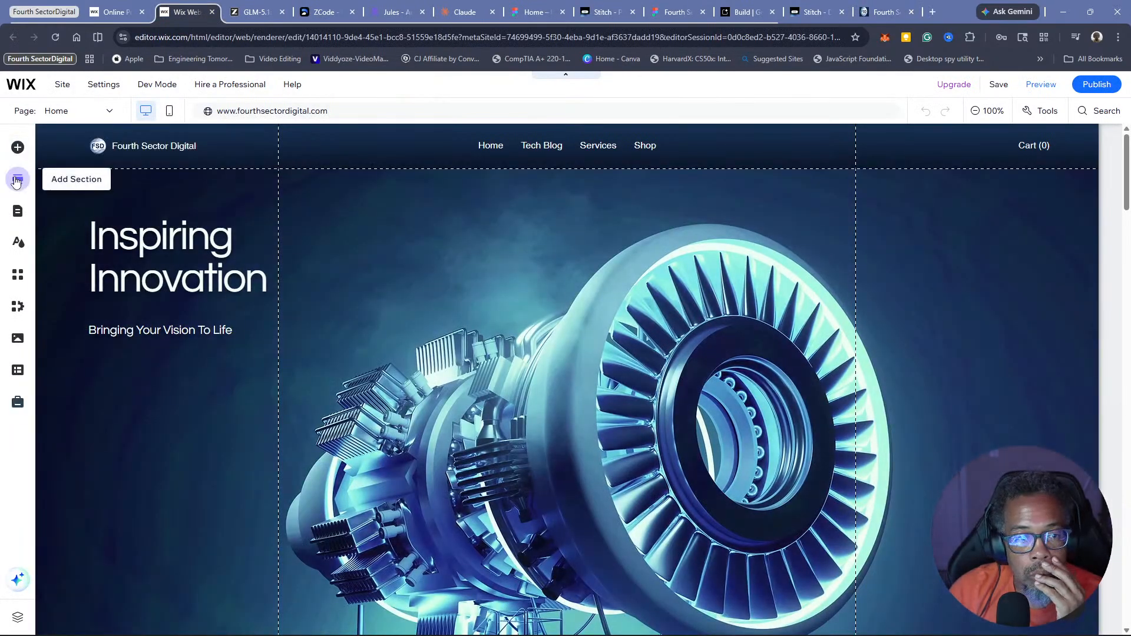
left_click(18, 213)
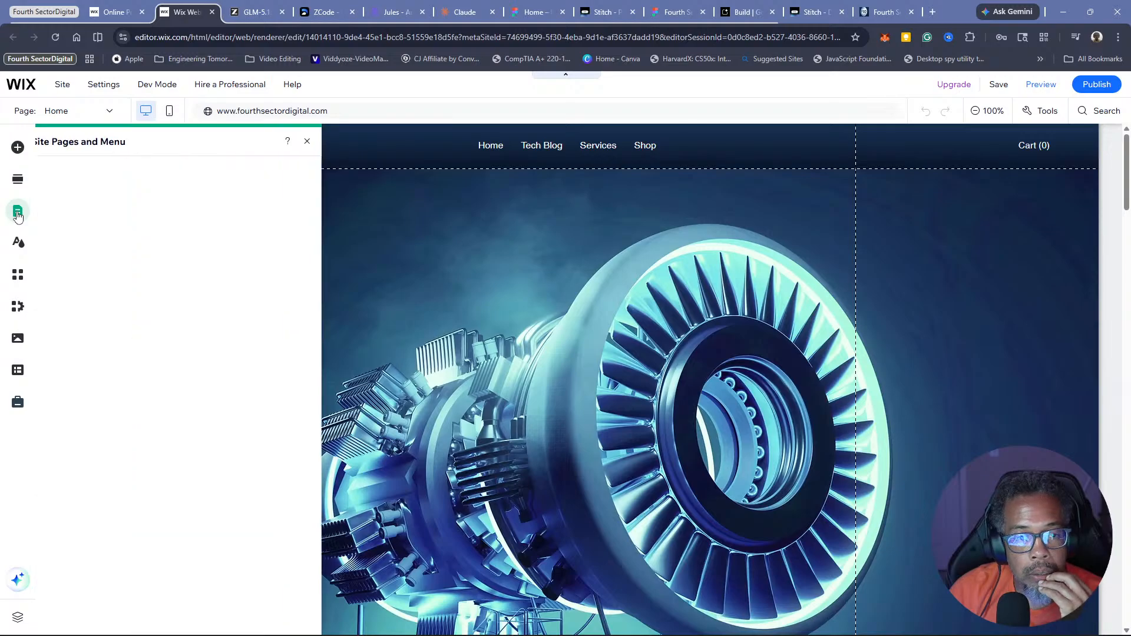
scroll(217, 326, "down", 1)
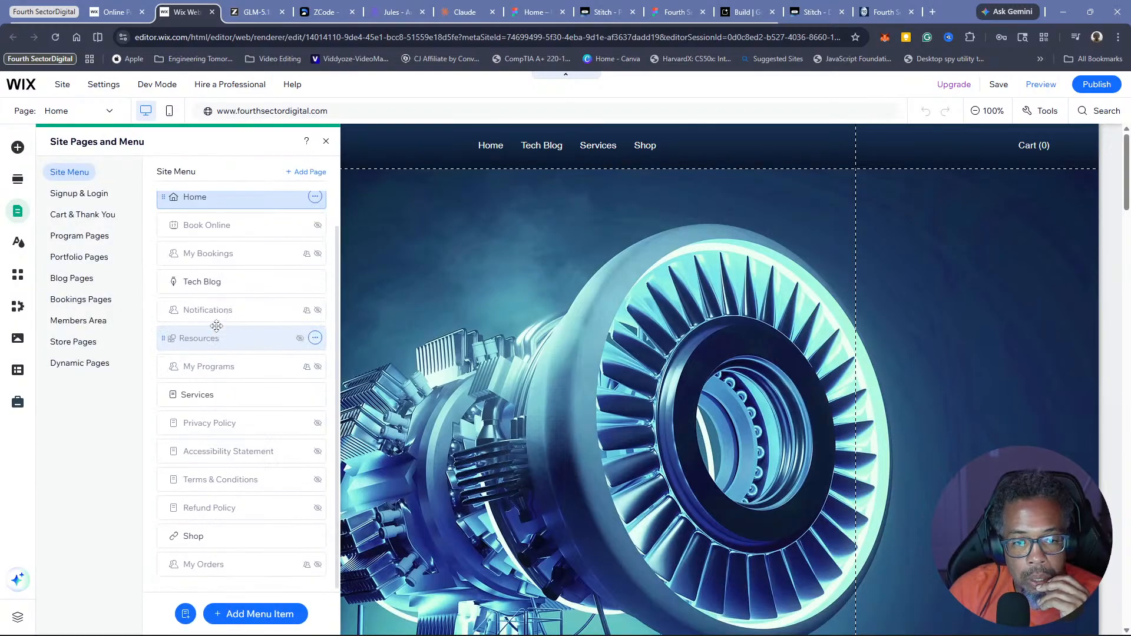
left_click(233, 397)
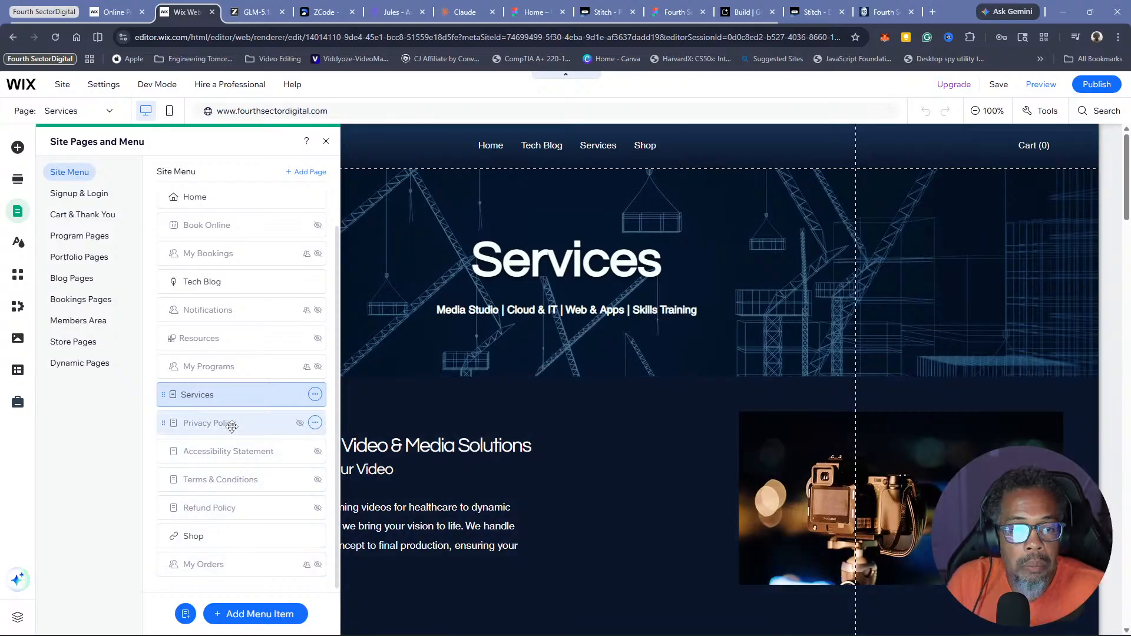
left_click(297, 176)
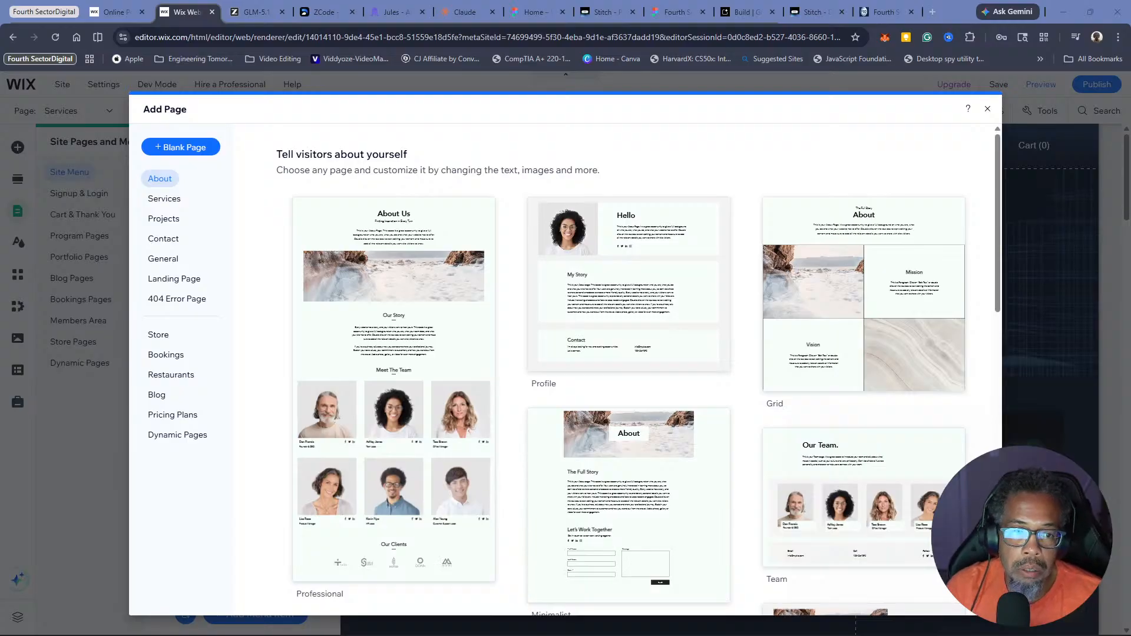
left_click(205, 145)
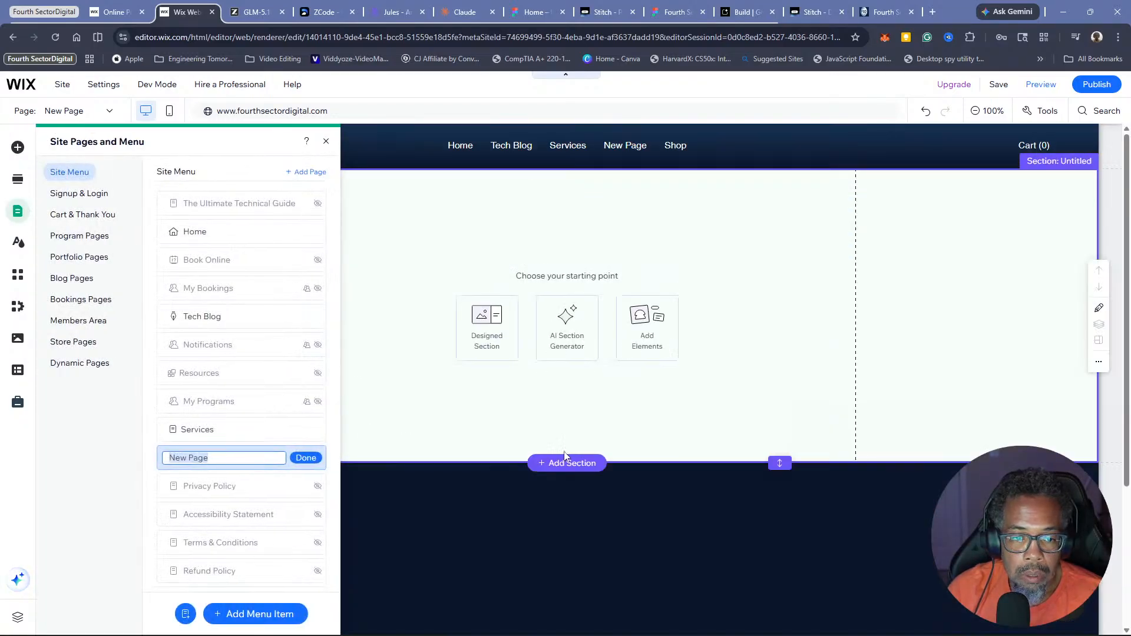
type("The Digital Lab")
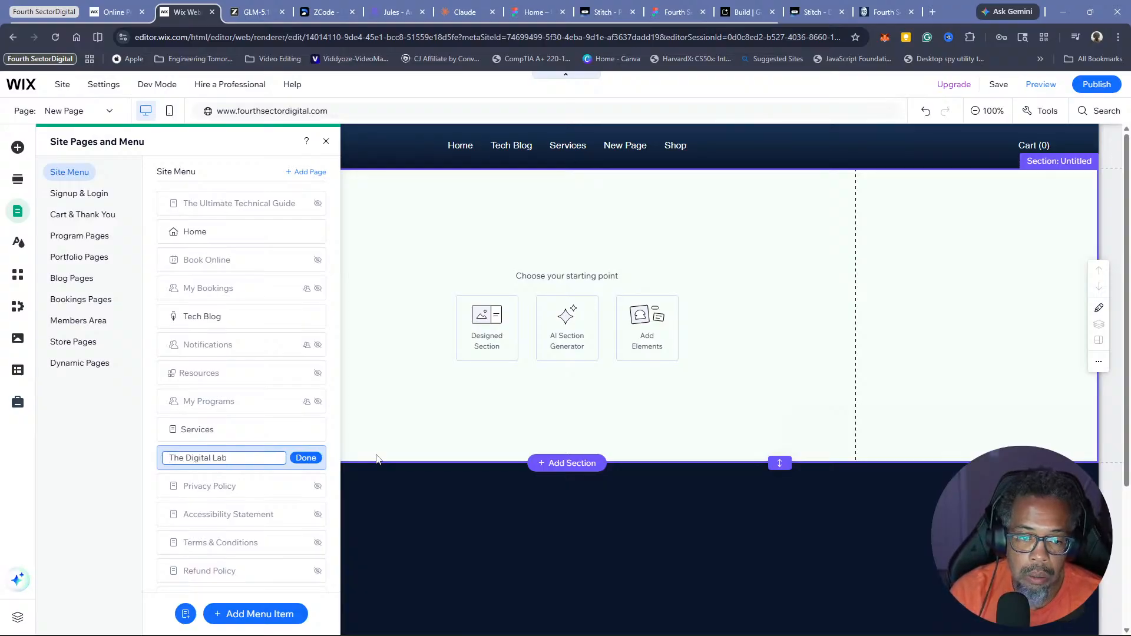
left_click(304, 458)
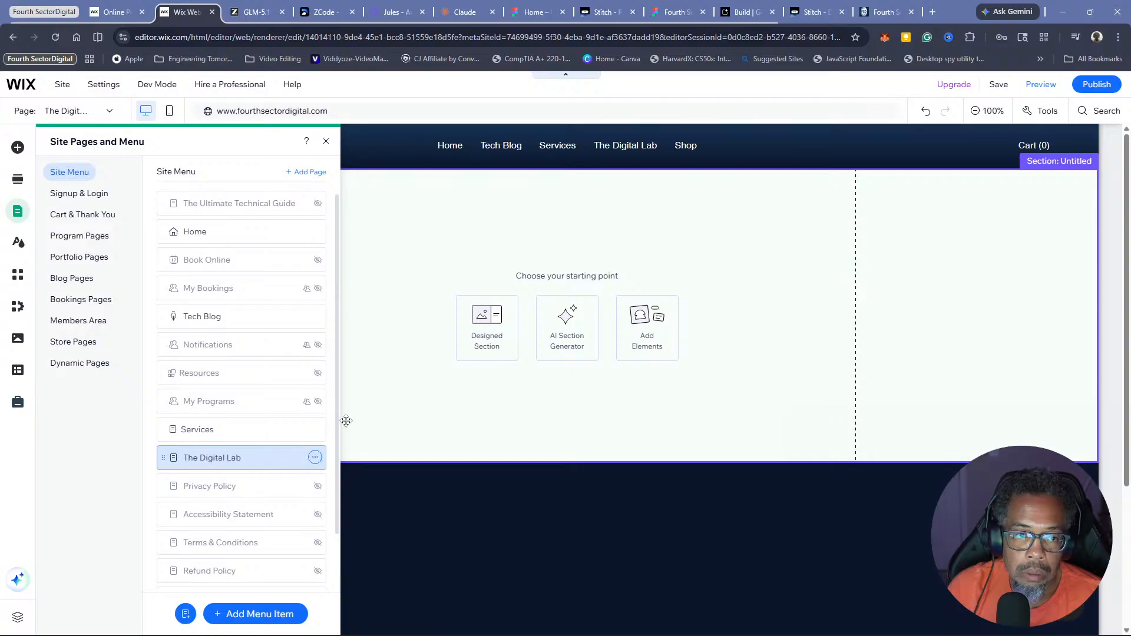
left_click(389, 265)
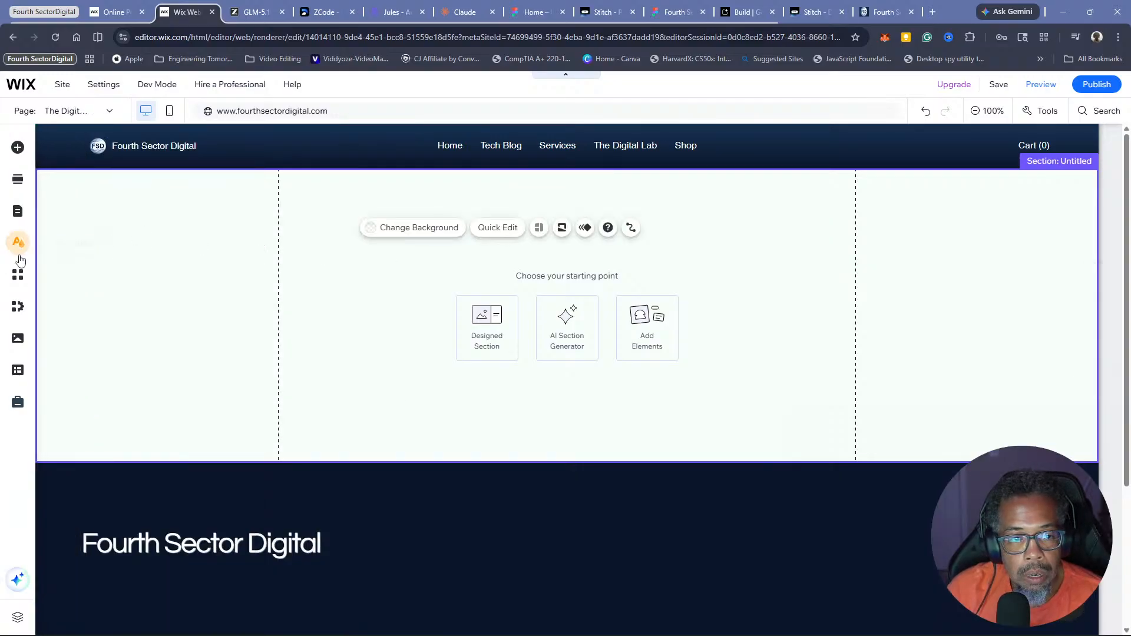
Look over the Wix App Market and the My Business tools, and search the editor for Figma
left_click(18, 275)
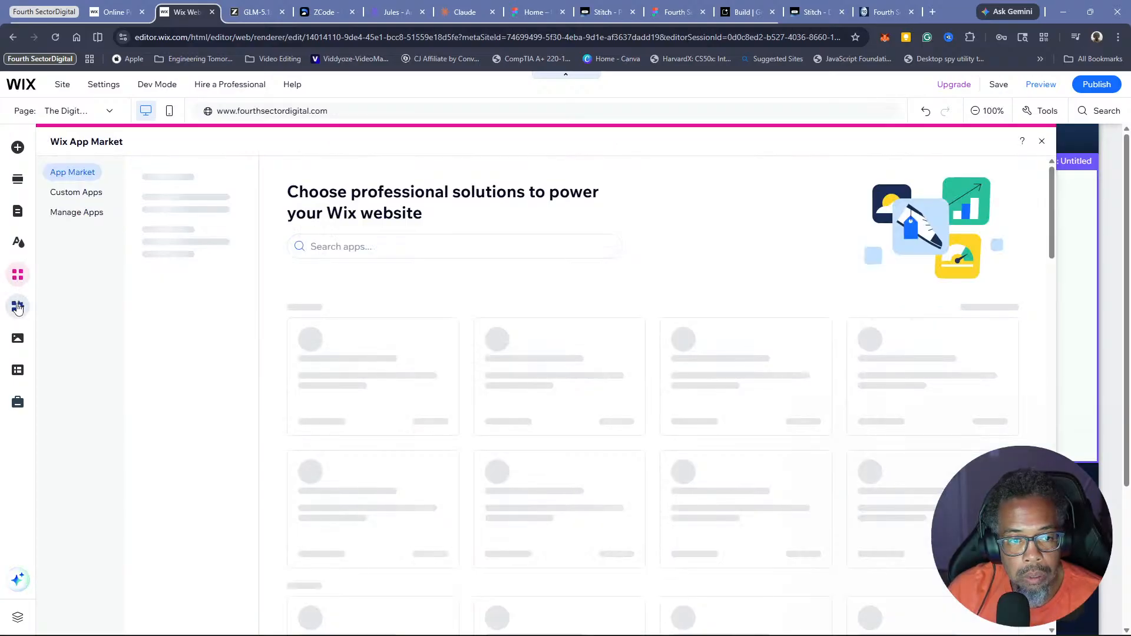
left_click(17, 306)
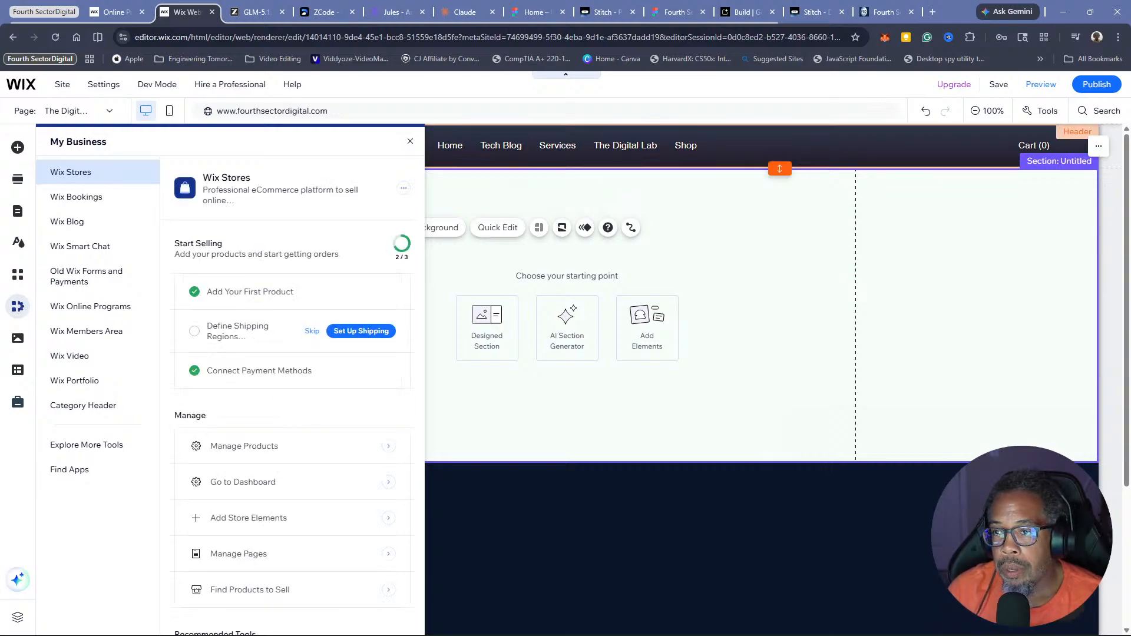
left_click(1107, 111)
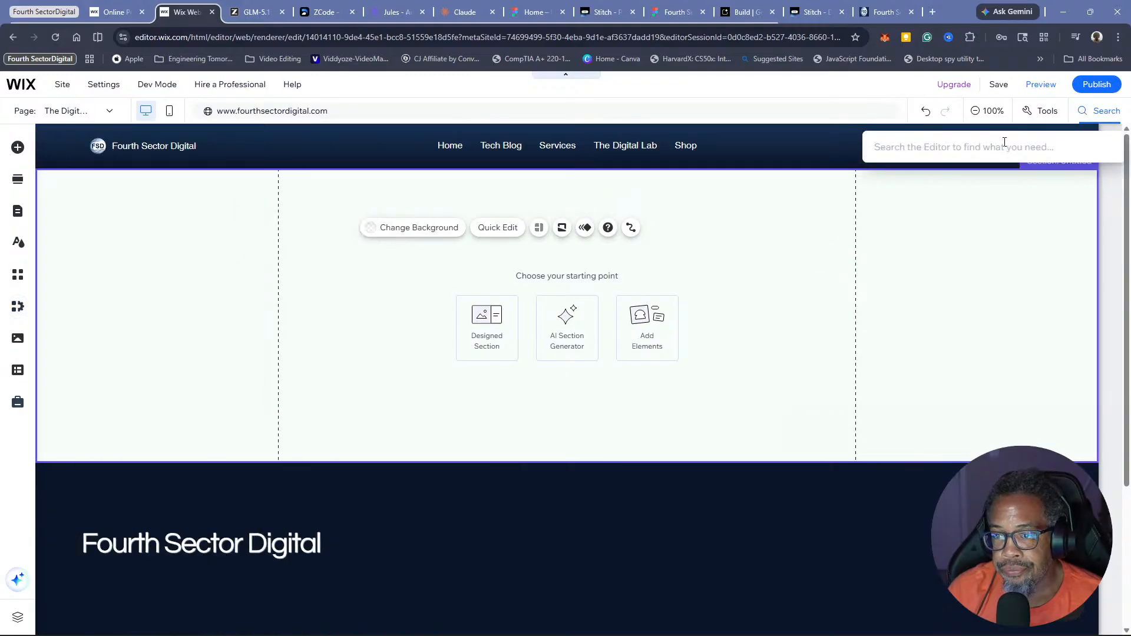
type("Figma")
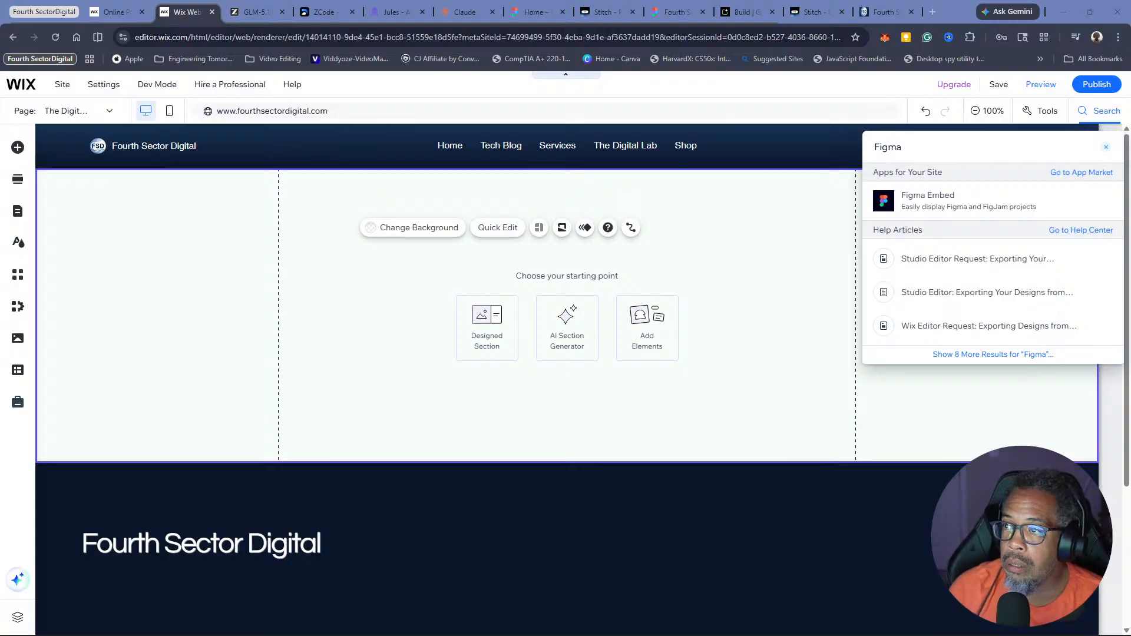
Extend the editor search to "Figma to Wix Studio" and look through the results, including the Wix Video elements
left_click(994, 152)
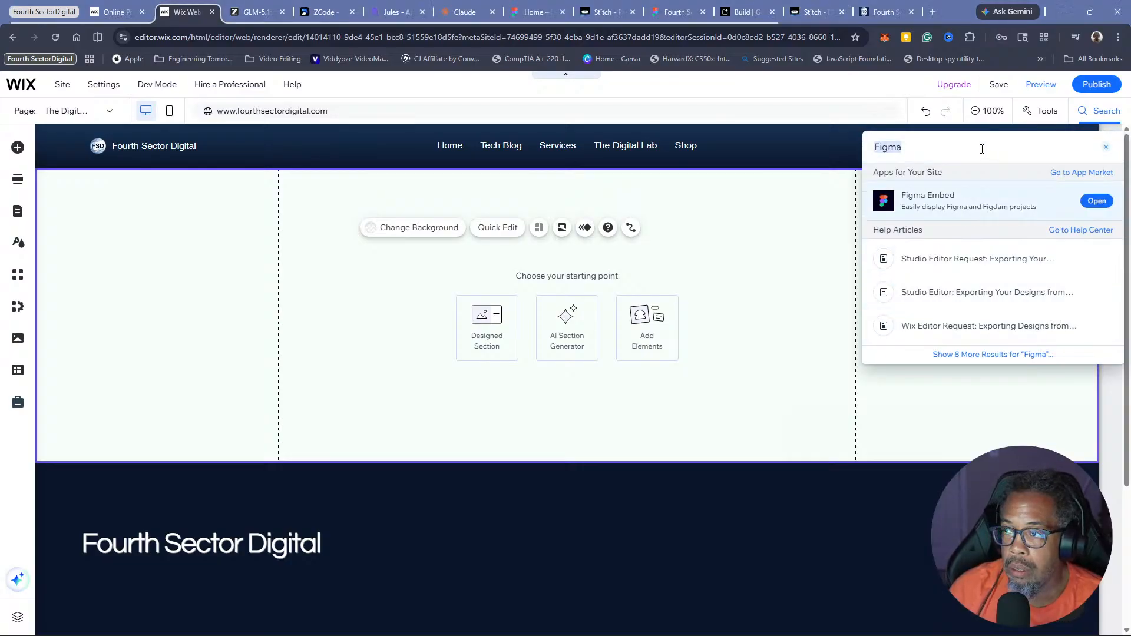
left_click(981, 144)
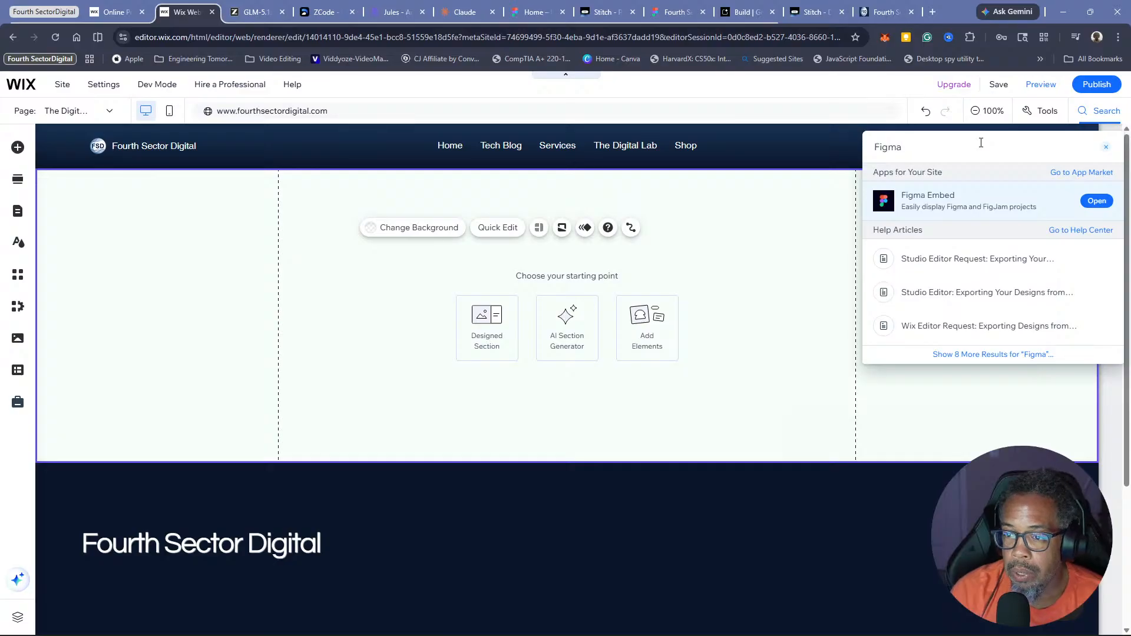
type("to Wix")
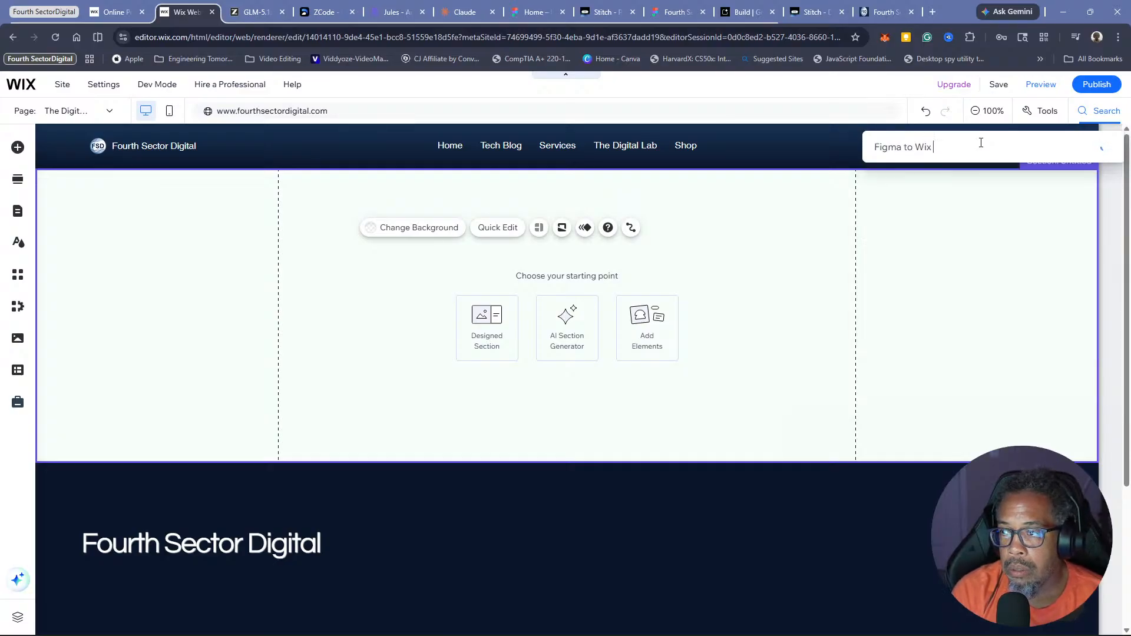
type(" Studio")
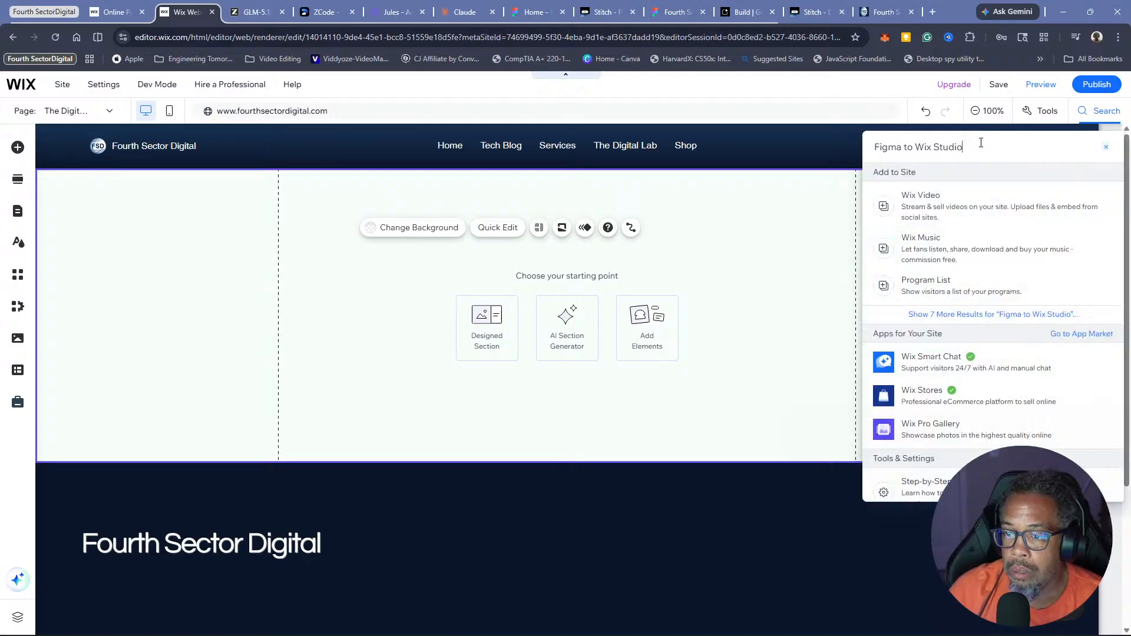
scroll(990, 277, "down", 2)
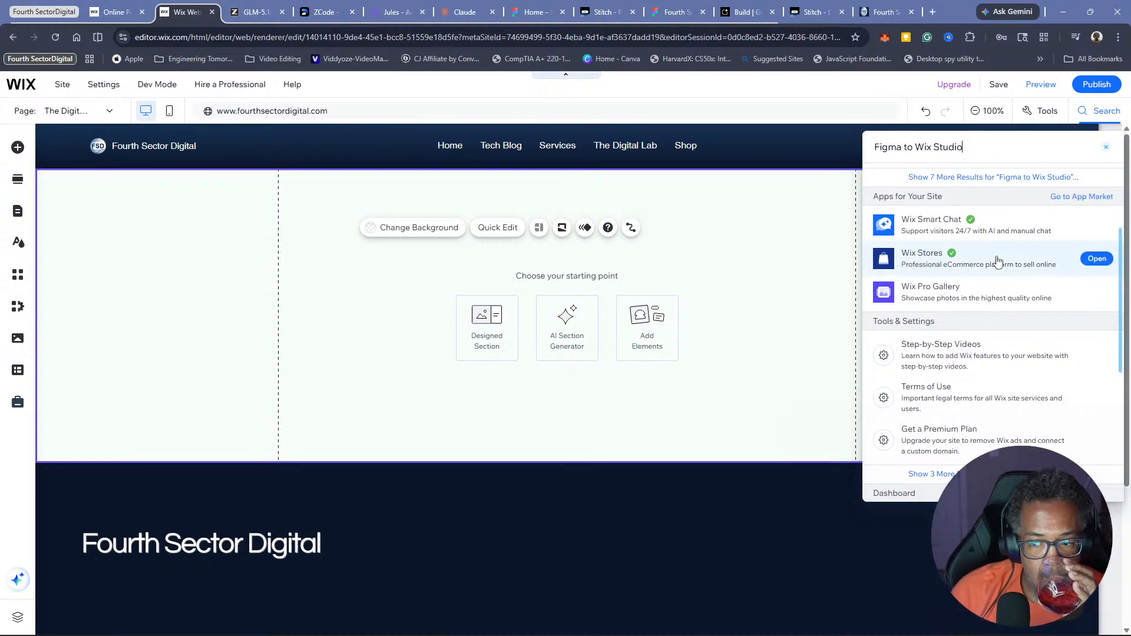
left_click(989, 475)
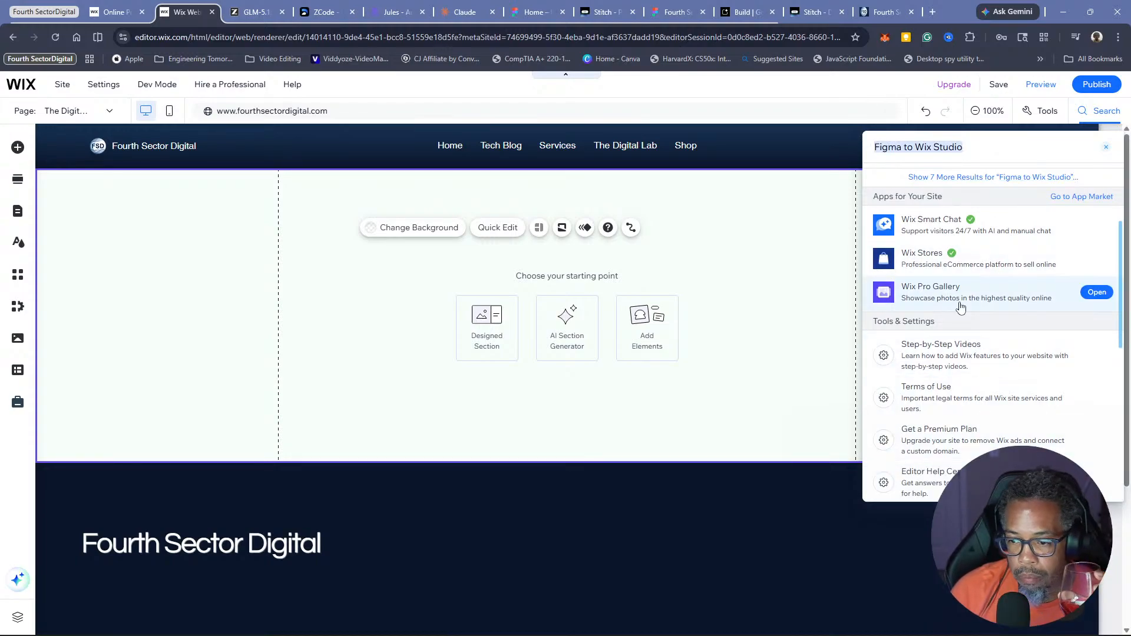
scroll(961, 308, "down", 4)
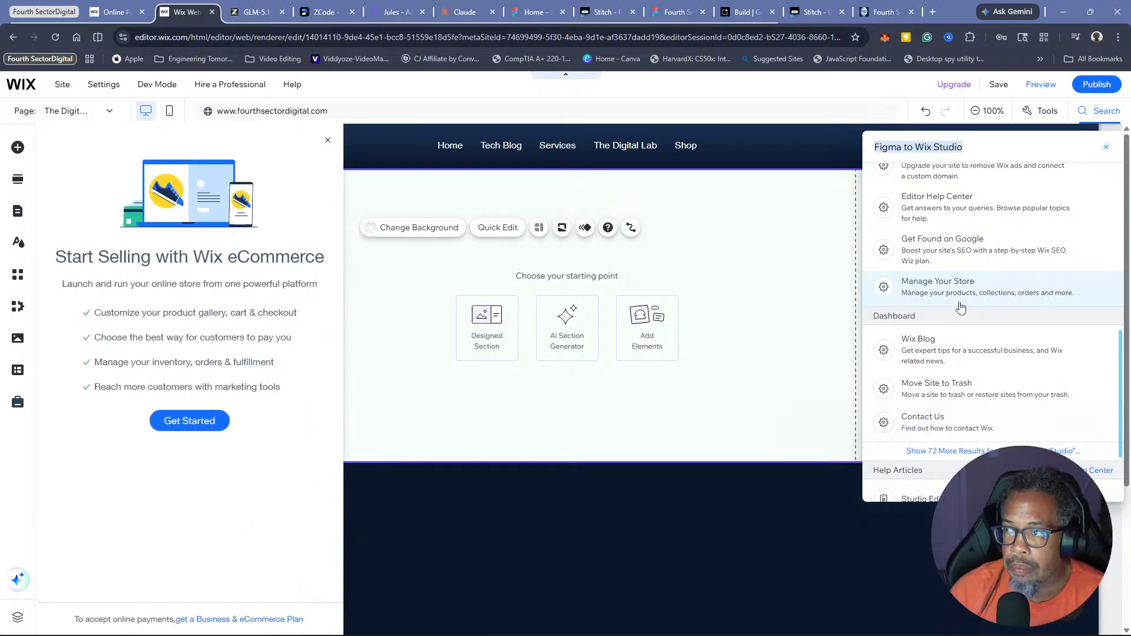
scroll(960, 306, "up", 4)
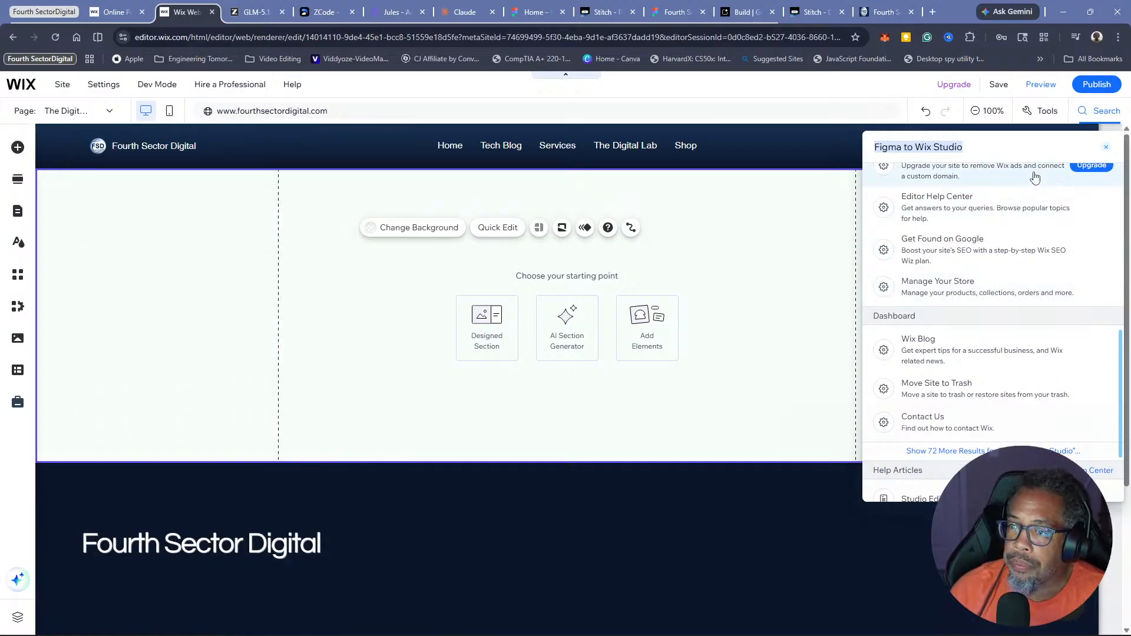
scroll(973, 320, "up", 2)
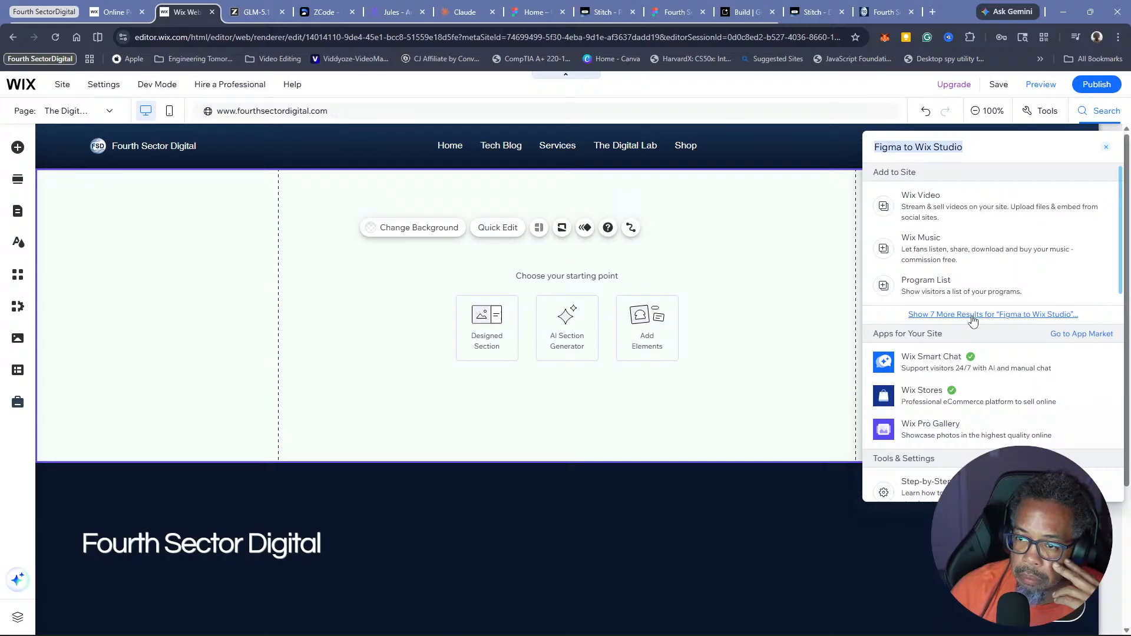
left_click(1061, 222)
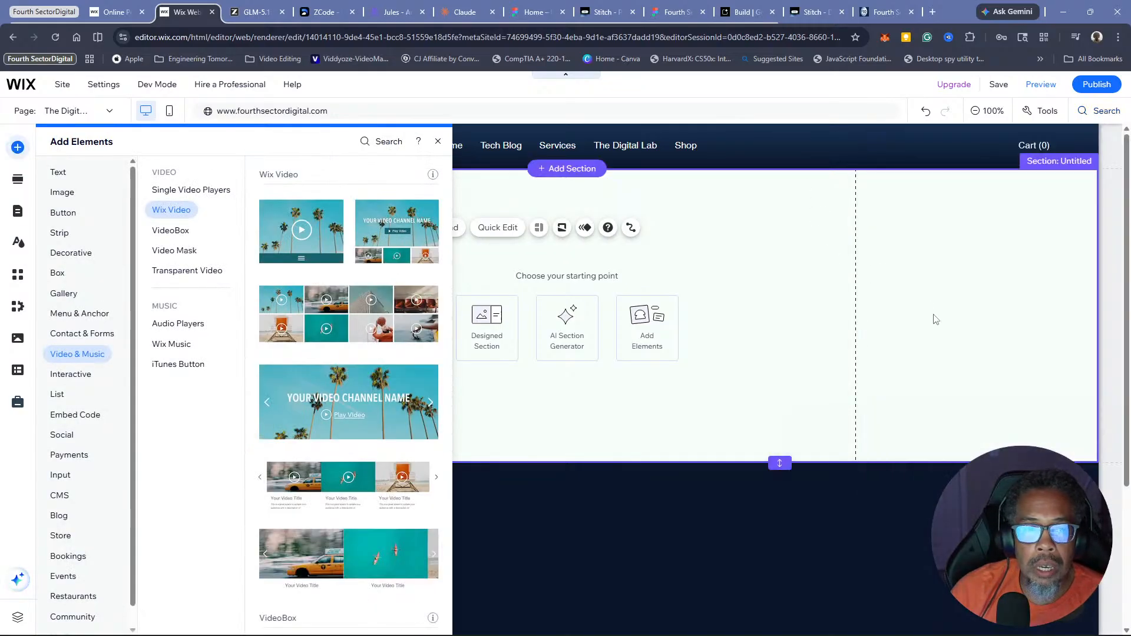
left_click(917, 303)
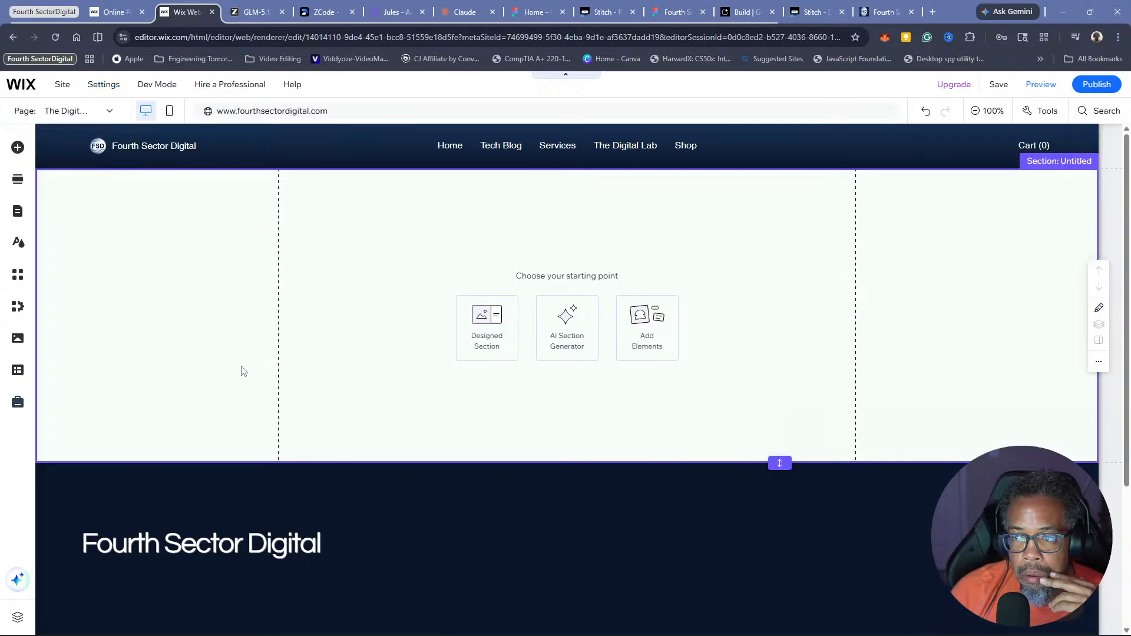
Look over the editor's display tools and the Site Pages and Menu list
left_click(1026, 116)
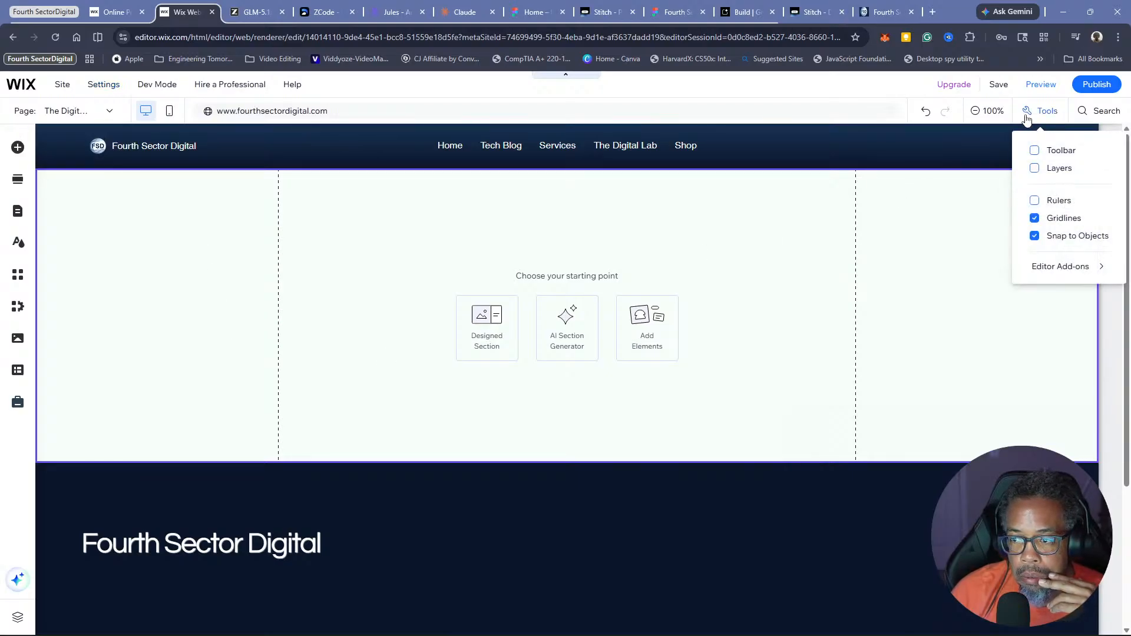
left_click(922, 226)
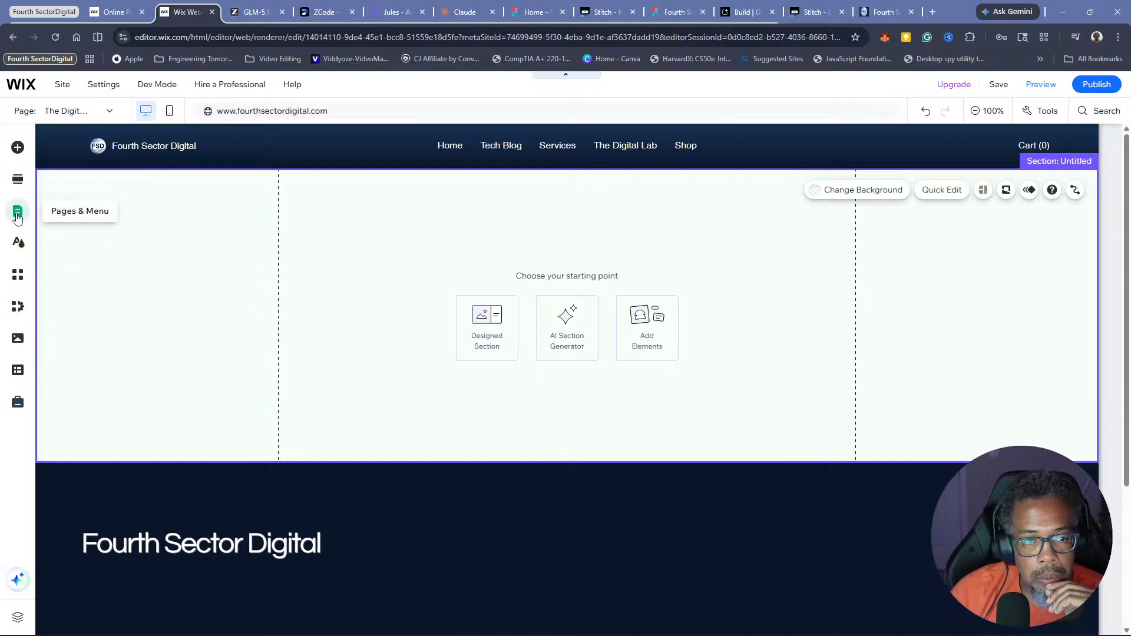
left_click(18, 213)
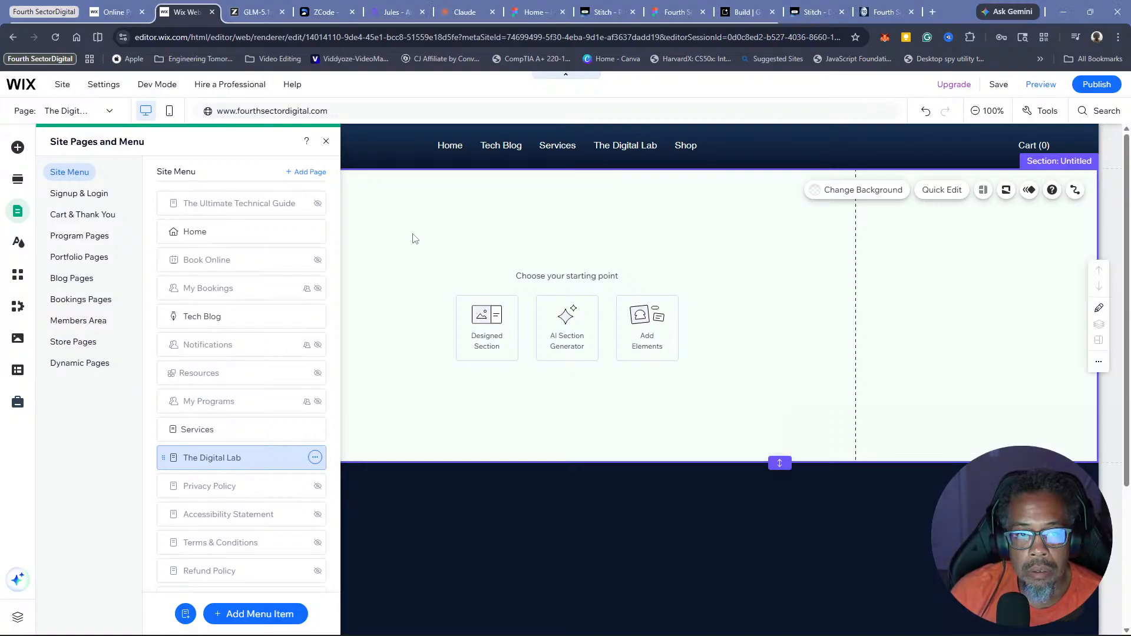
left_click(363, 170)
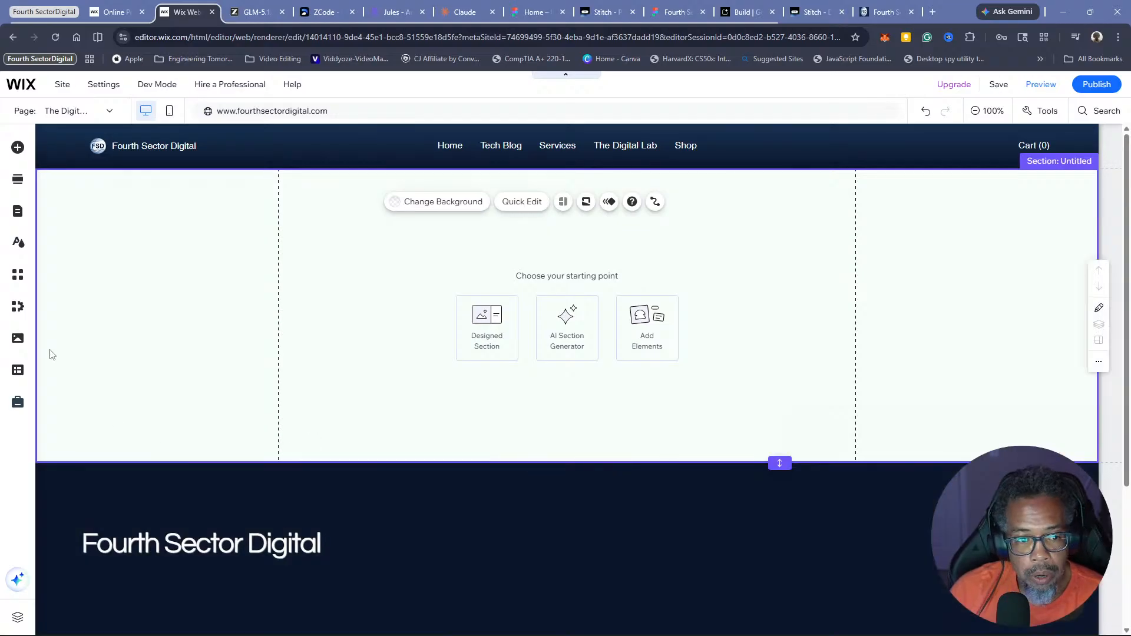
Search the Wix App Market for "figma to wix studio" and open the full list of results
left_click(16, 275)
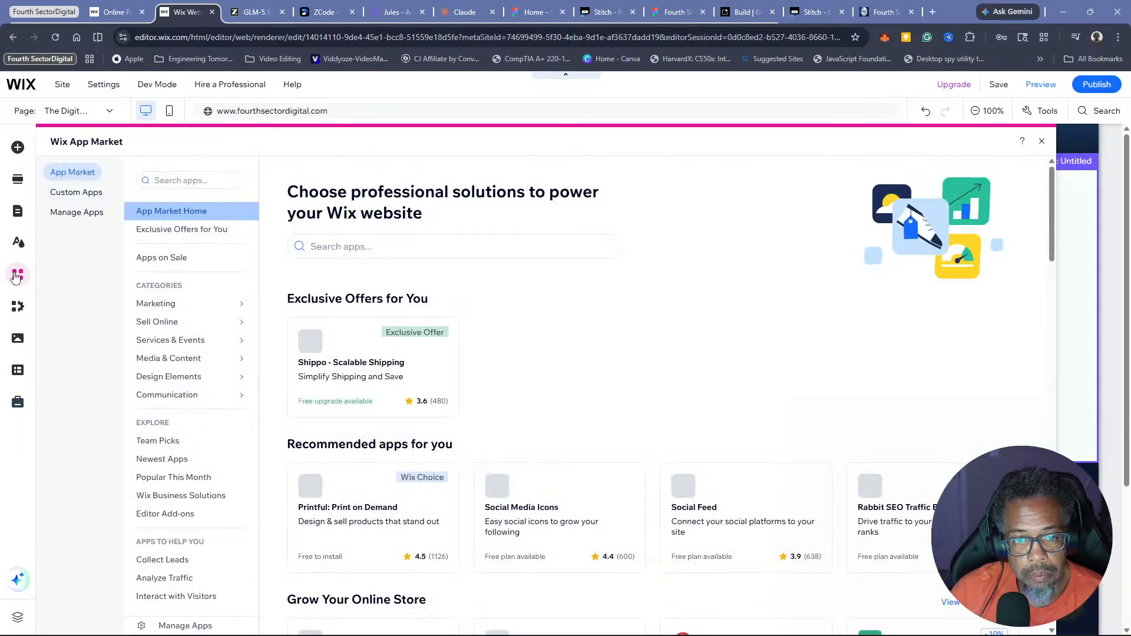
left_click(406, 247)
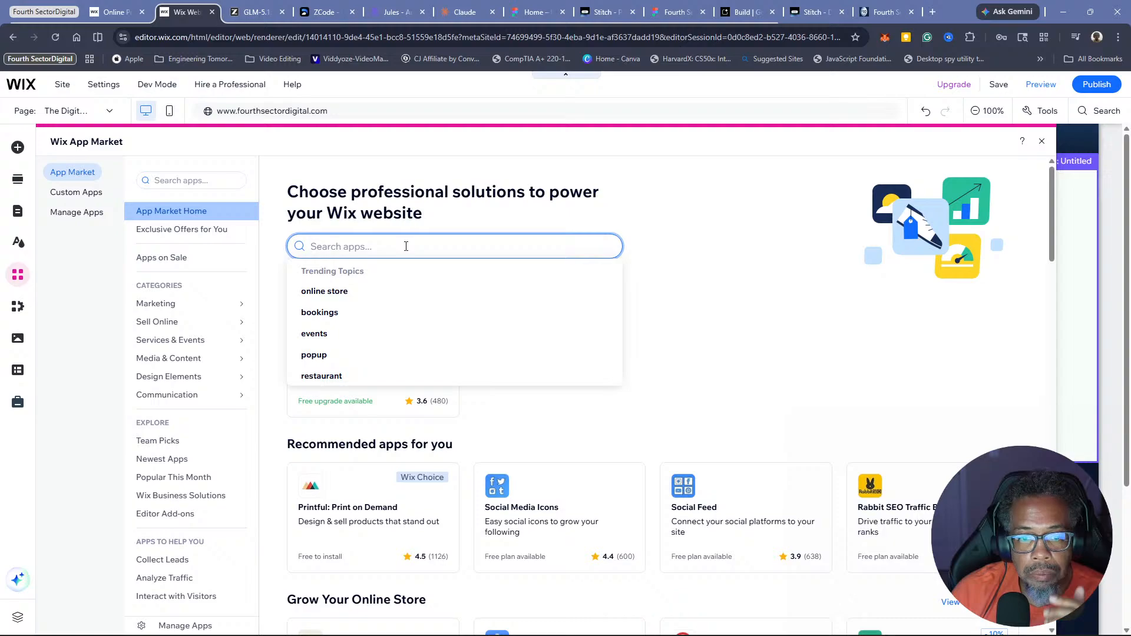
type("figm")
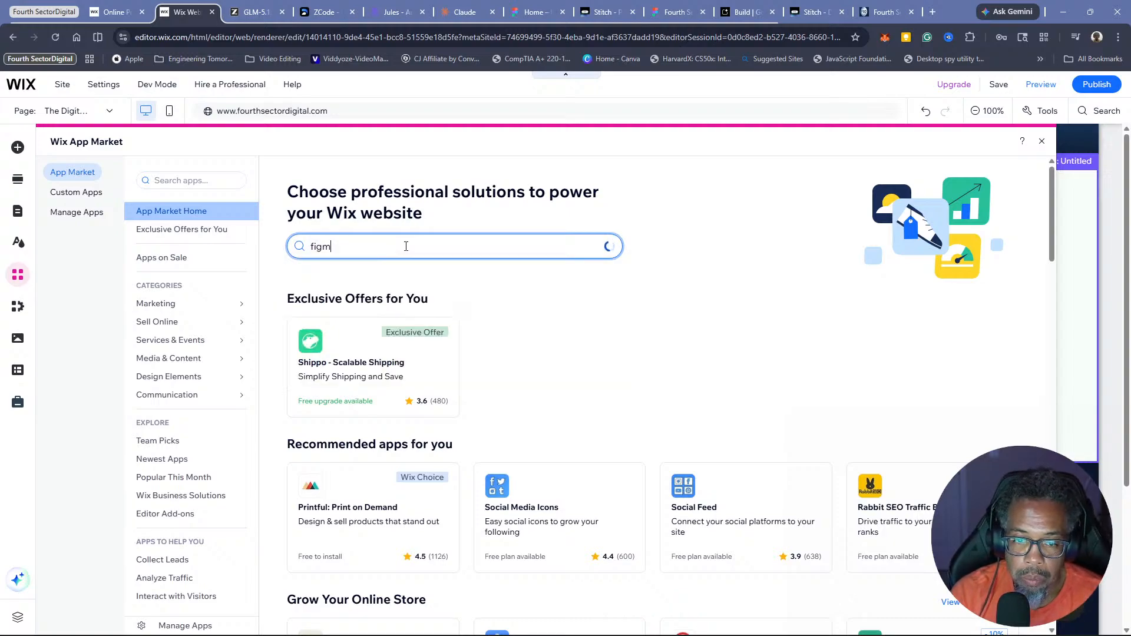
type("a to wix stufio")
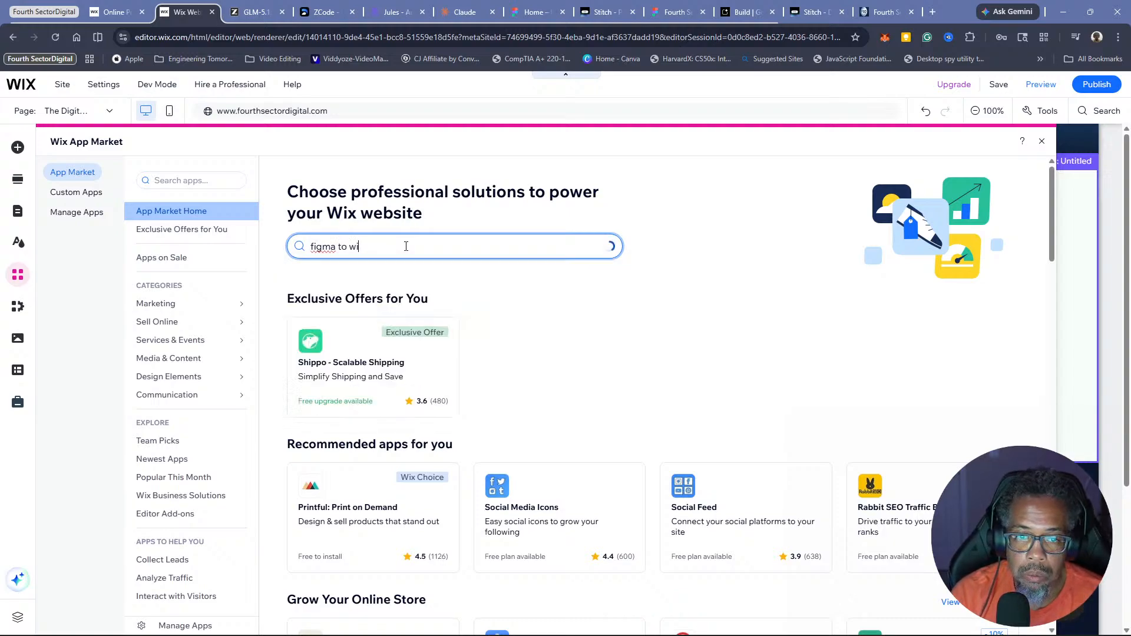
key("BackSpace")
key("BackSpace")
key("BackSpace")
type("d")
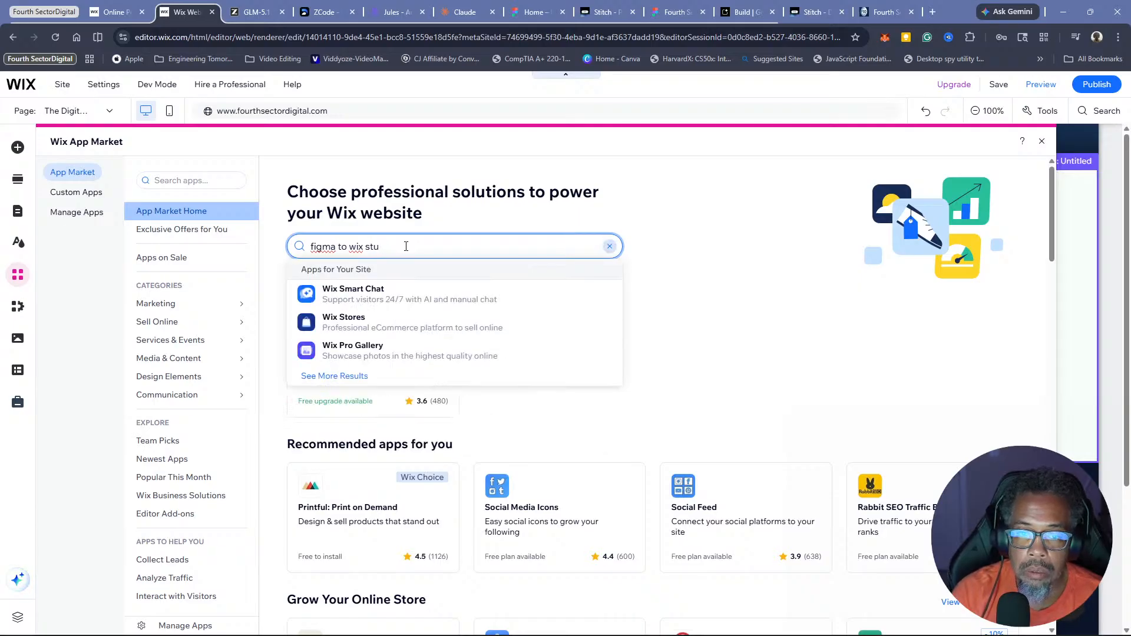
type("io")
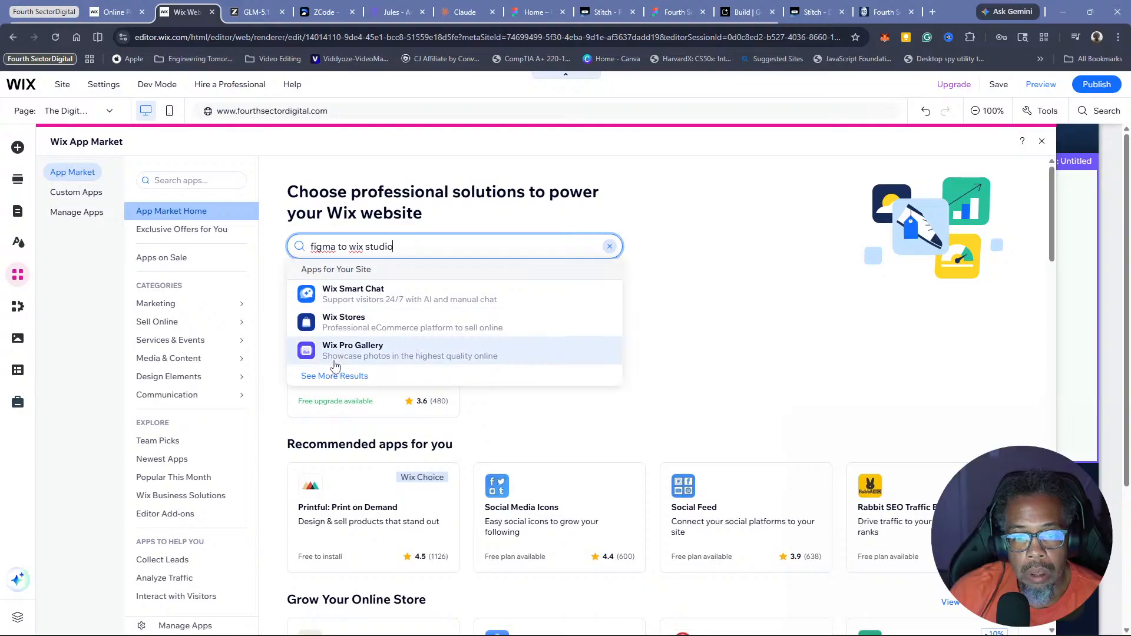
left_click(350, 376)
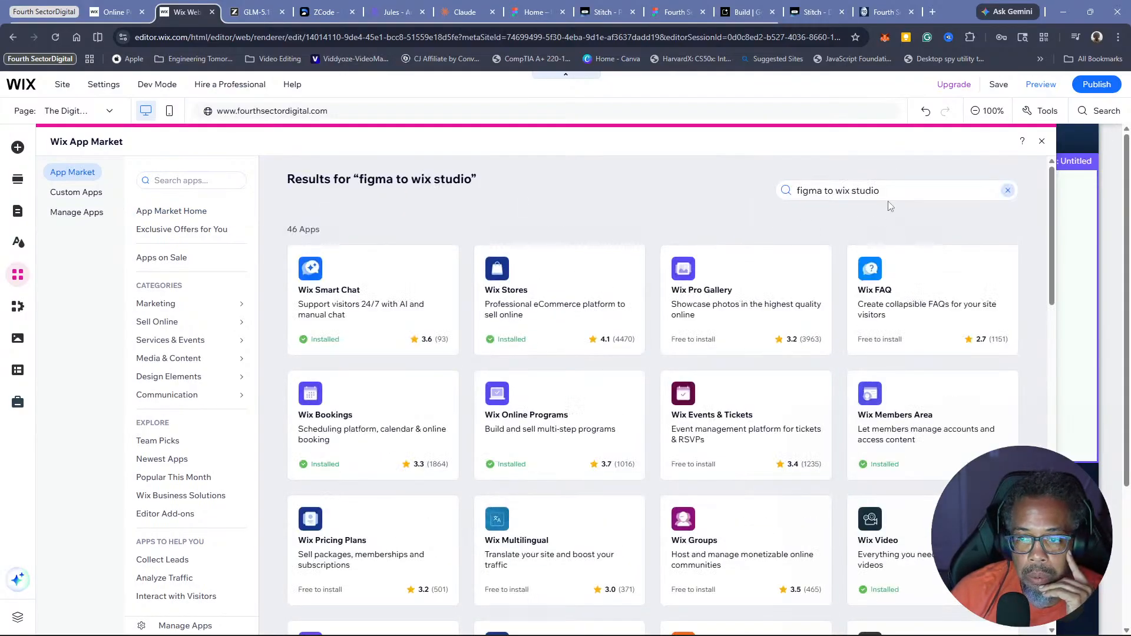
Replace the App Market search with "figma" and show the matching apps
left_click(964, 190)
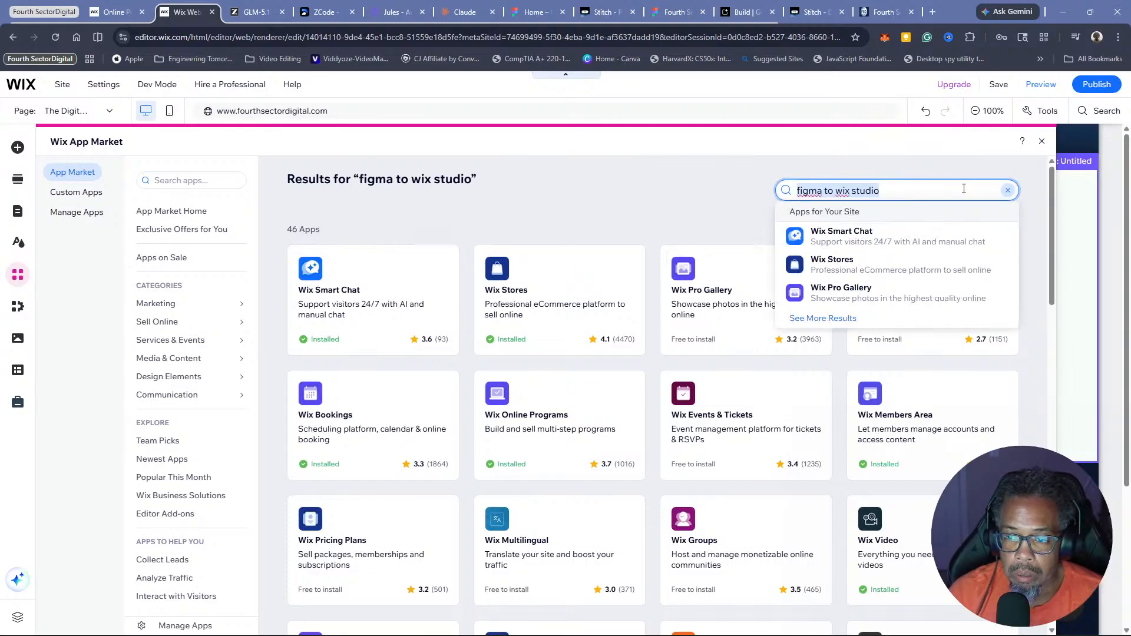
type("Figam")
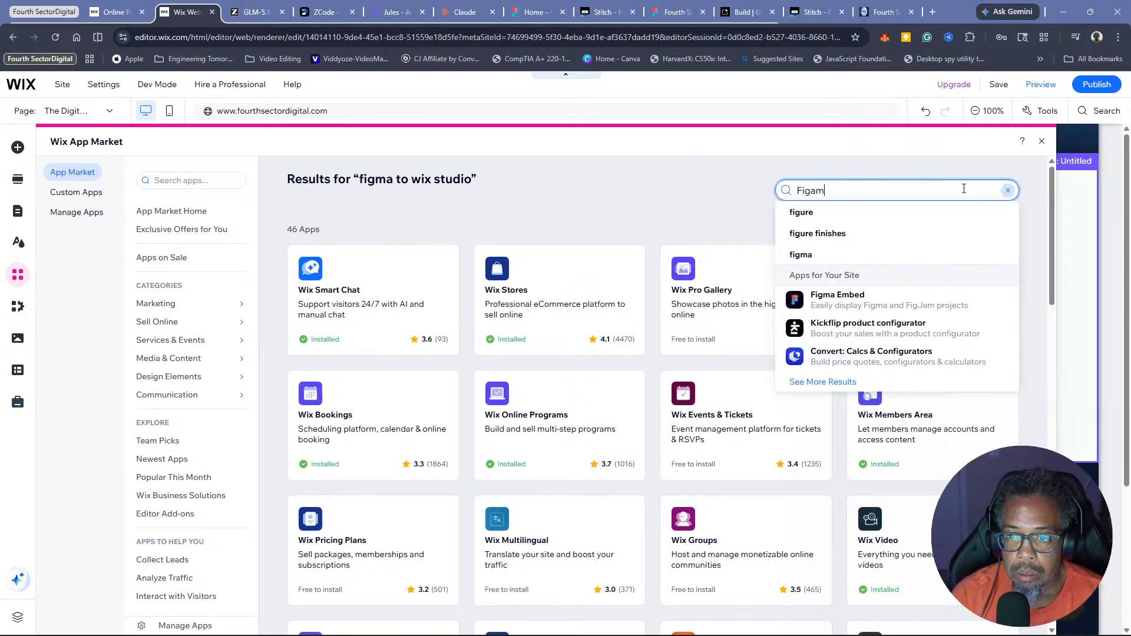
key("BackSpace")
key("BackSpace")
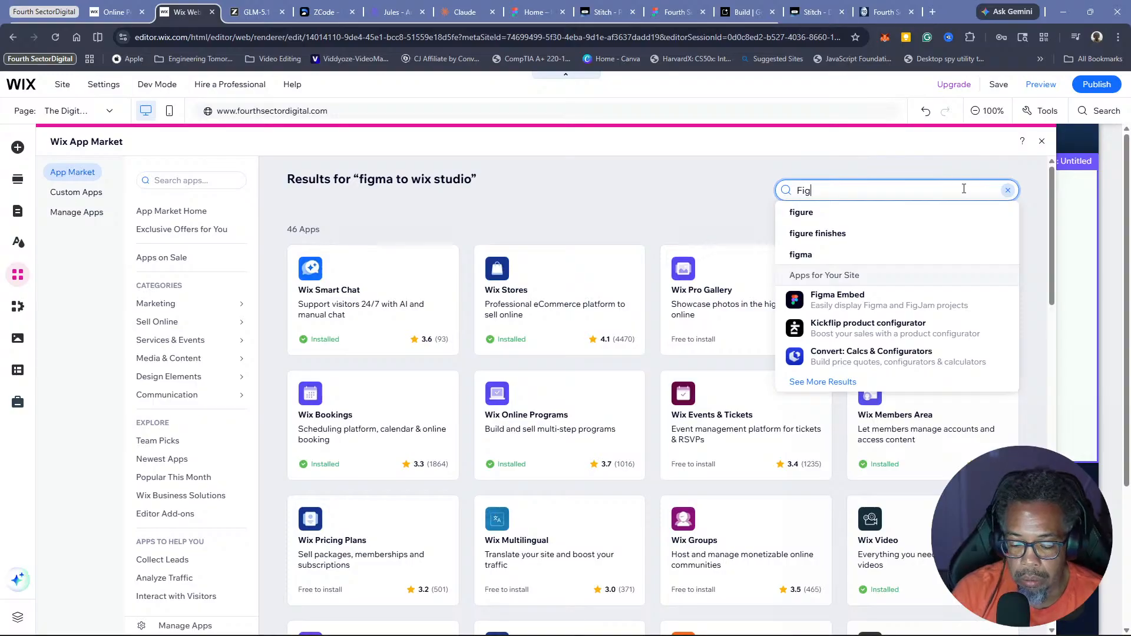
type("ma")
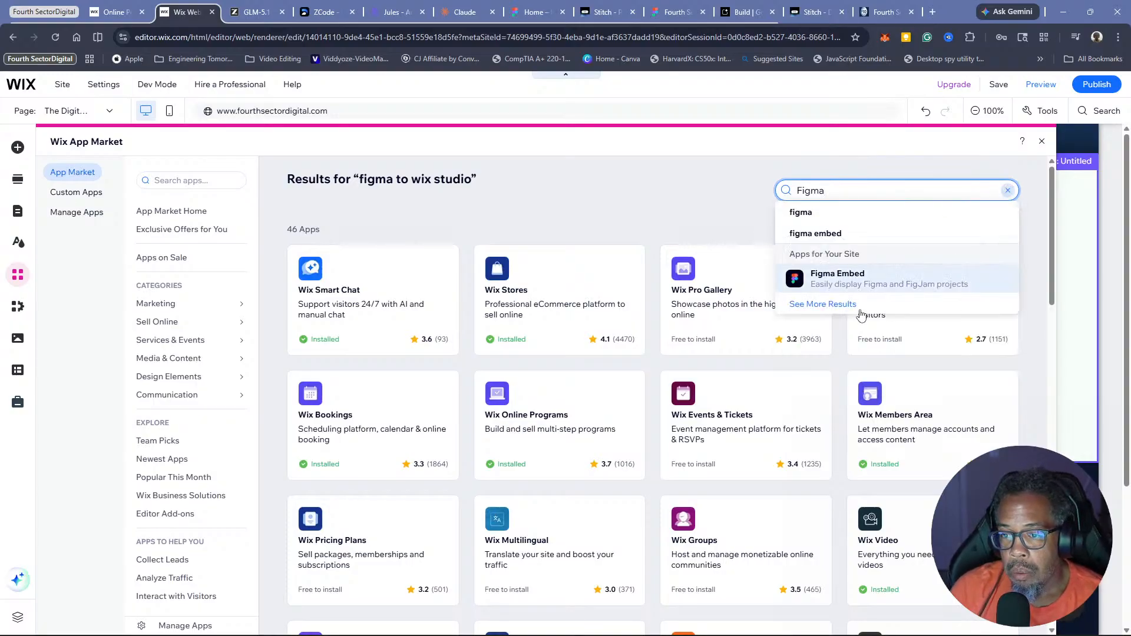
left_click(811, 212)
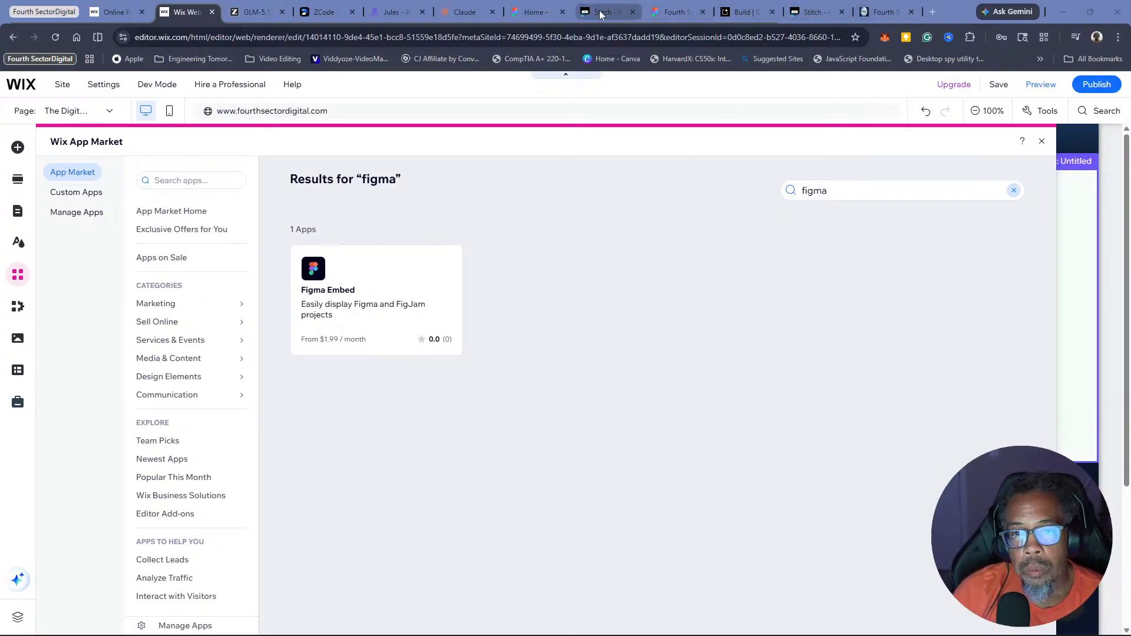
Switch to the Digital Lab design in Figma and look over its file options, including the choices for moving the file
left_click(670, 13)
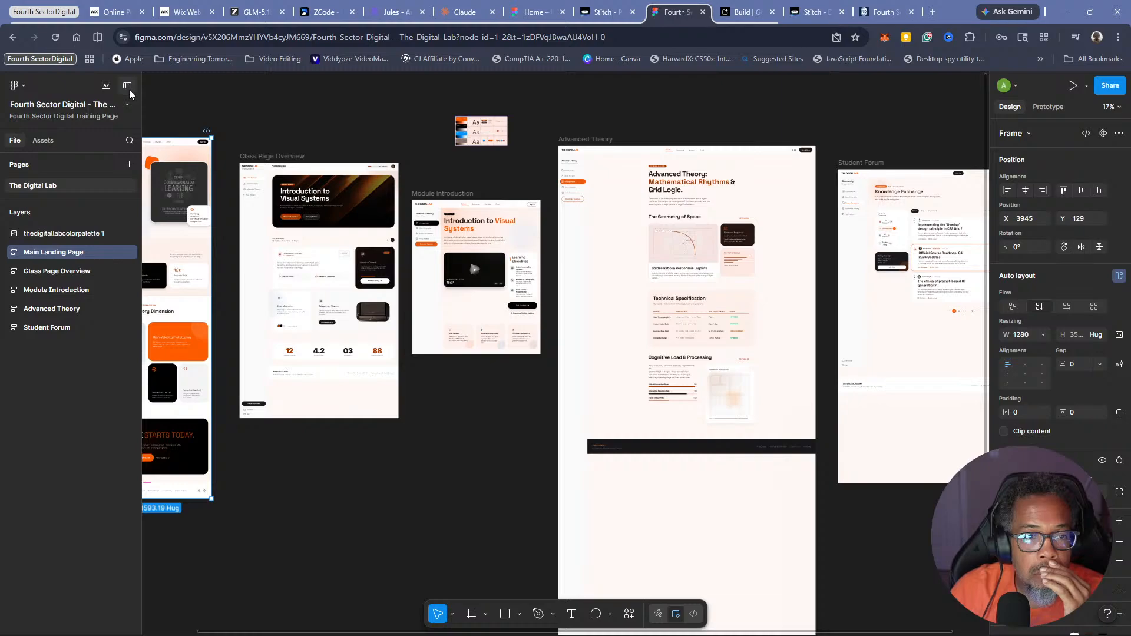
left_click(128, 105)
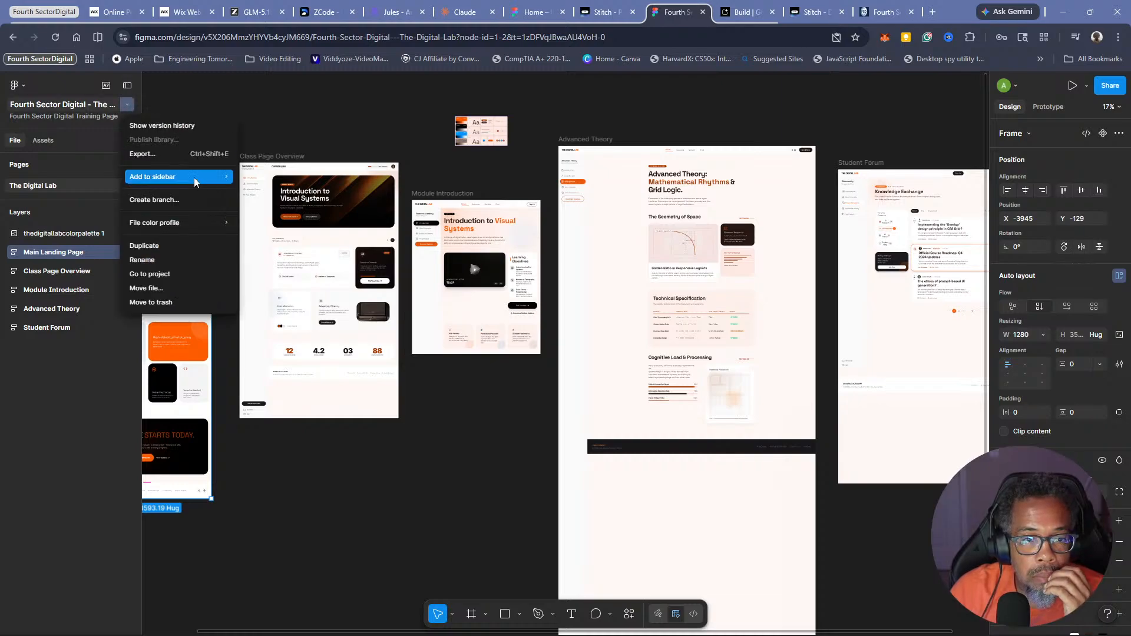
mouse_move(195, 184)
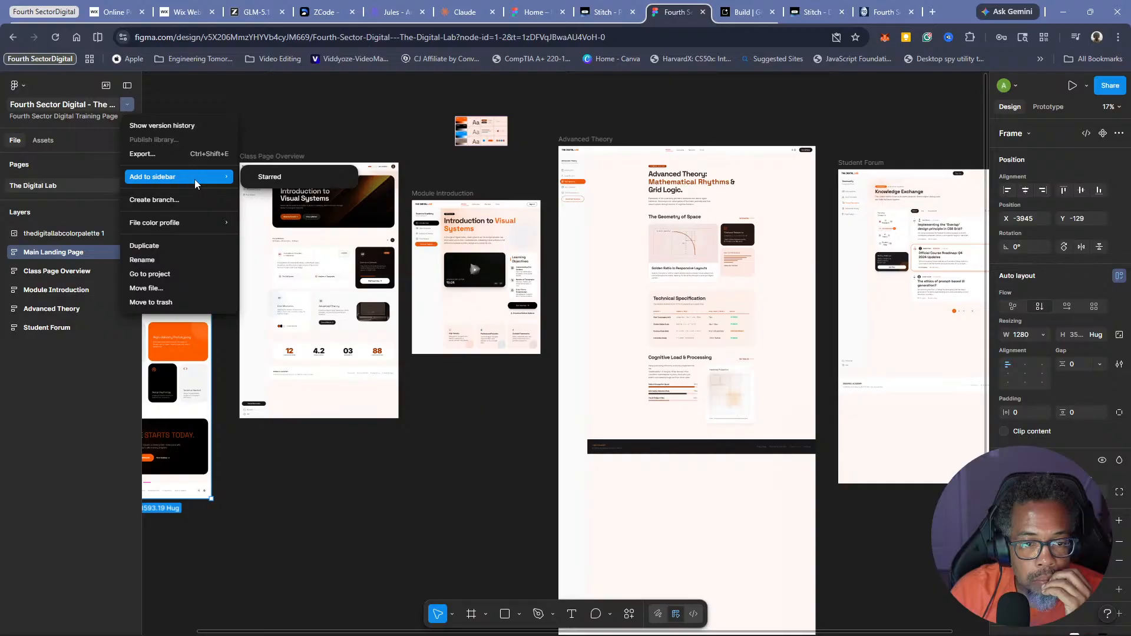
left_click(145, 288)
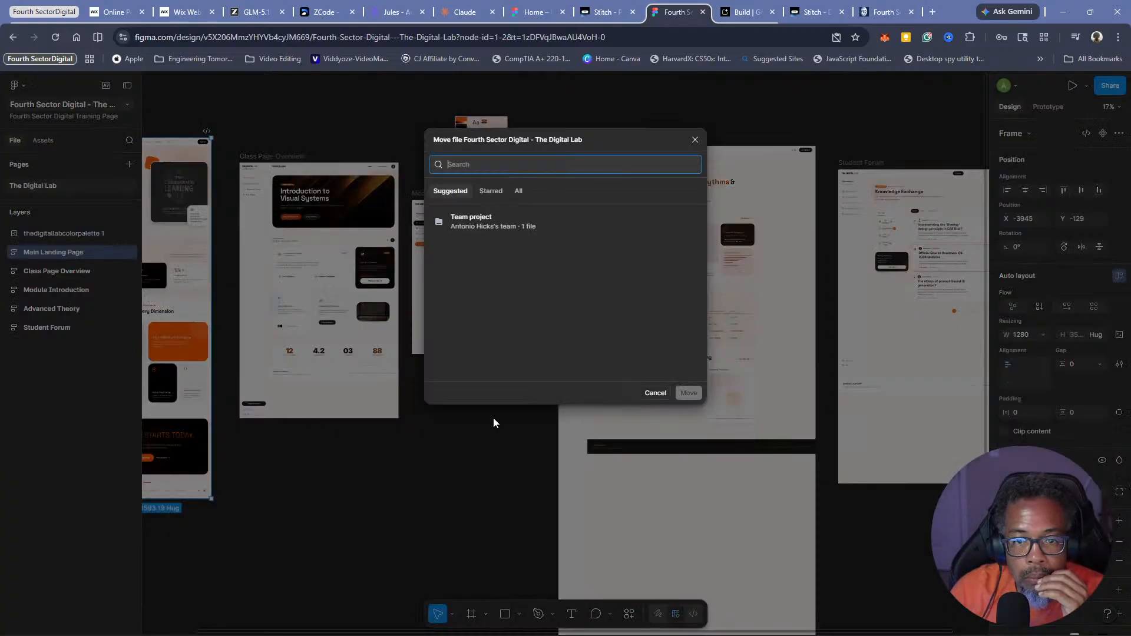
left_click(655, 393)
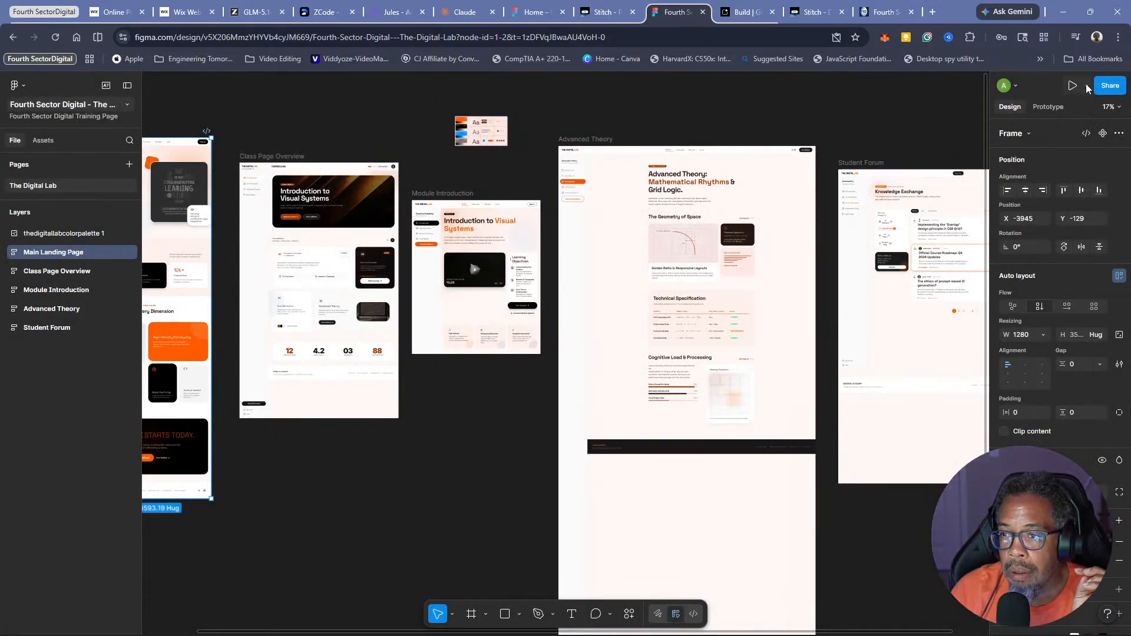
Look over the Main Landing Page's sharing, Community publishing and presentation options, then deselect the frame
left_click(1106, 90)
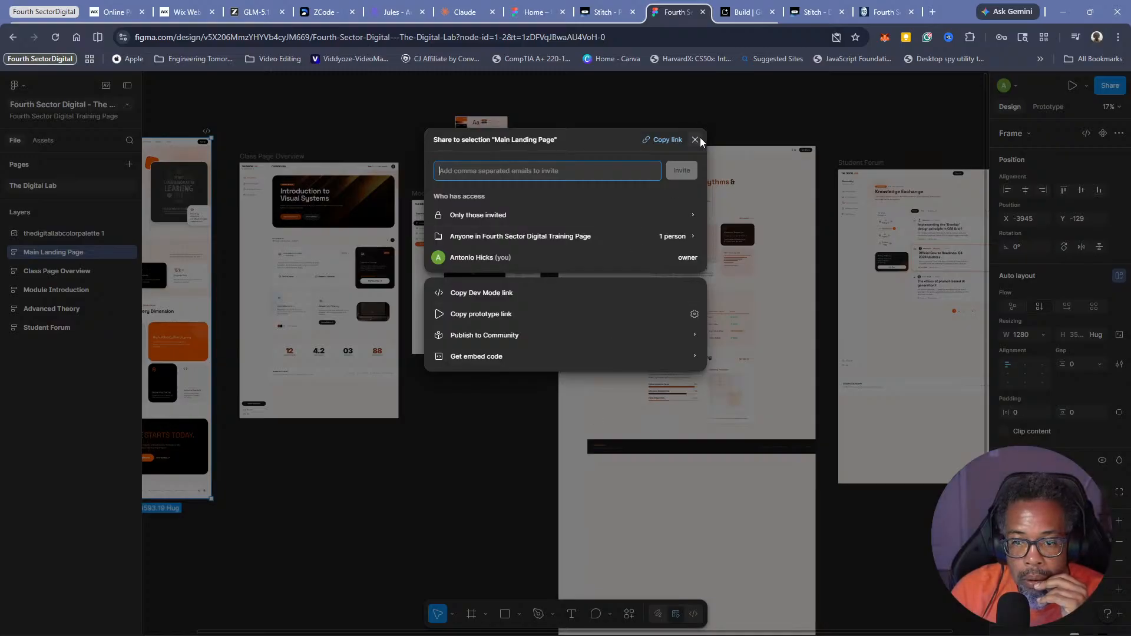
left_click(692, 335)
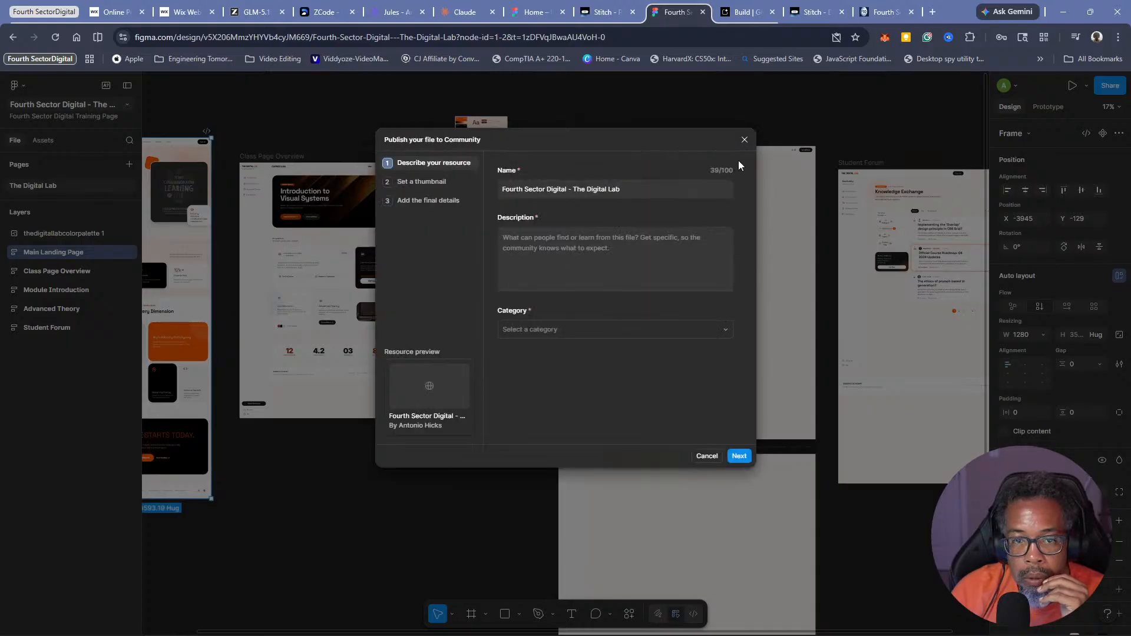
left_click(745, 140)
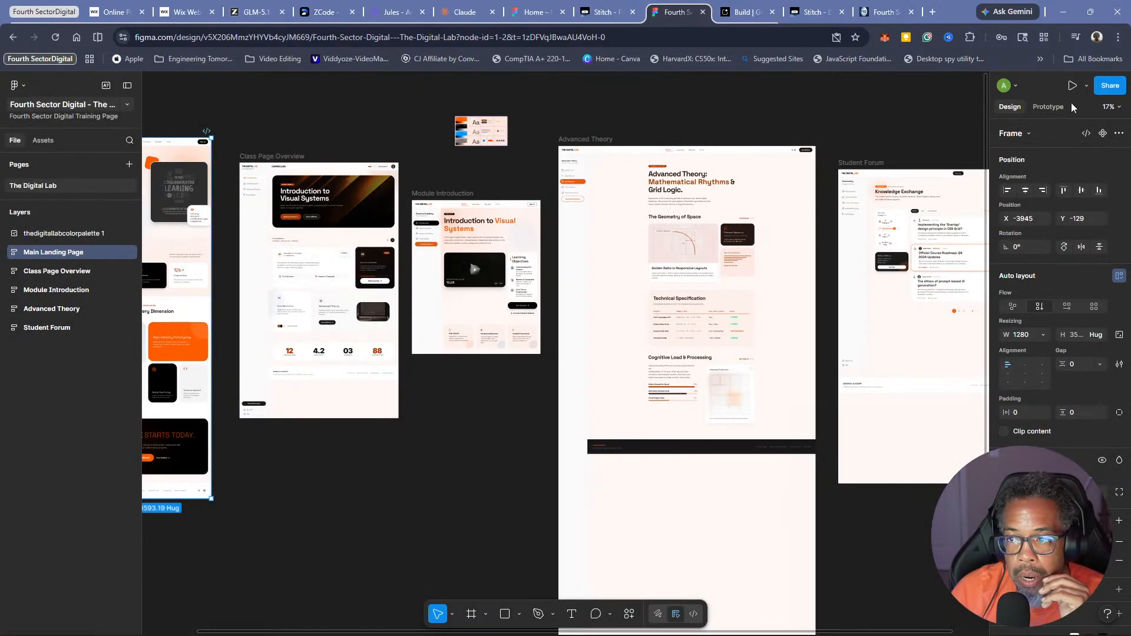
left_click(1087, 86)
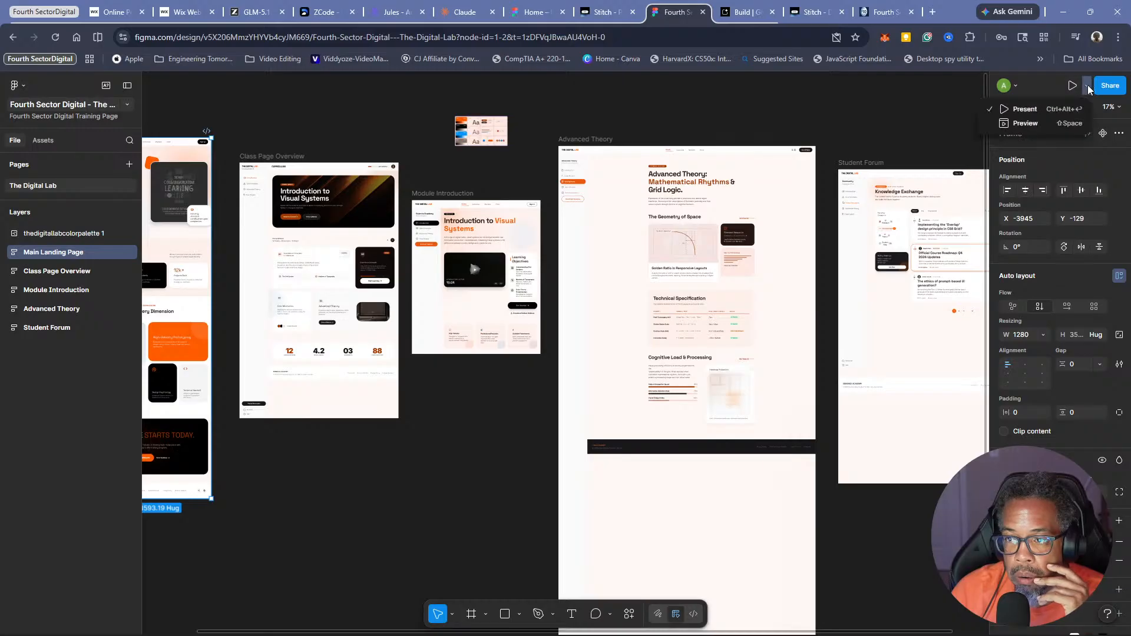
left_click(872, 133)
scroll(505, 393, "down", 3)
scroll(505, 393, "up", 3)
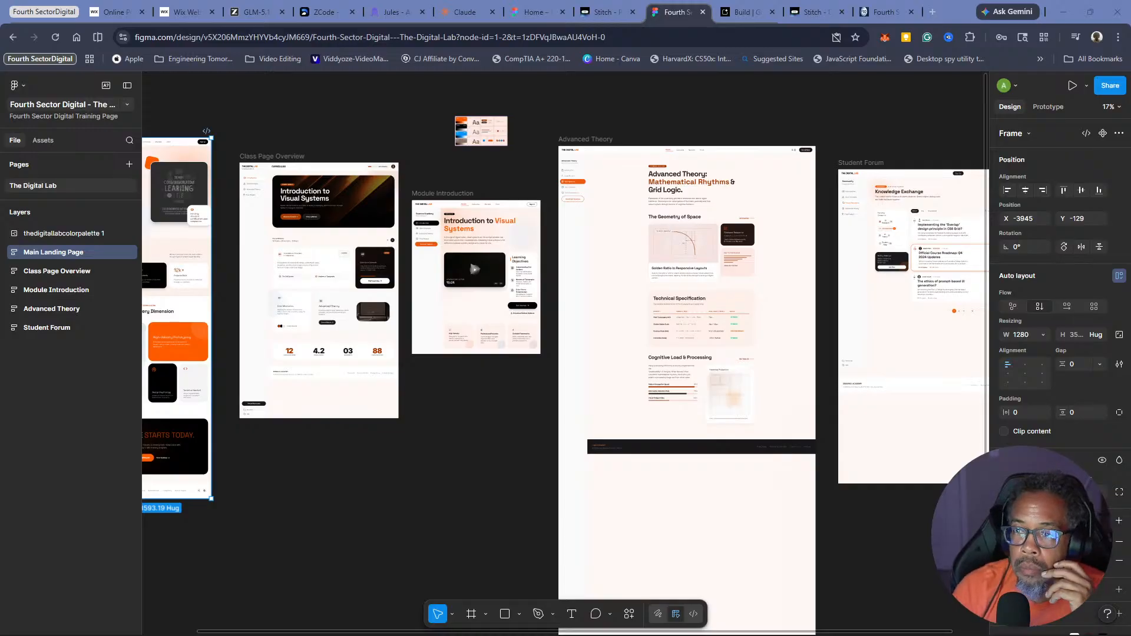
key("Escape")
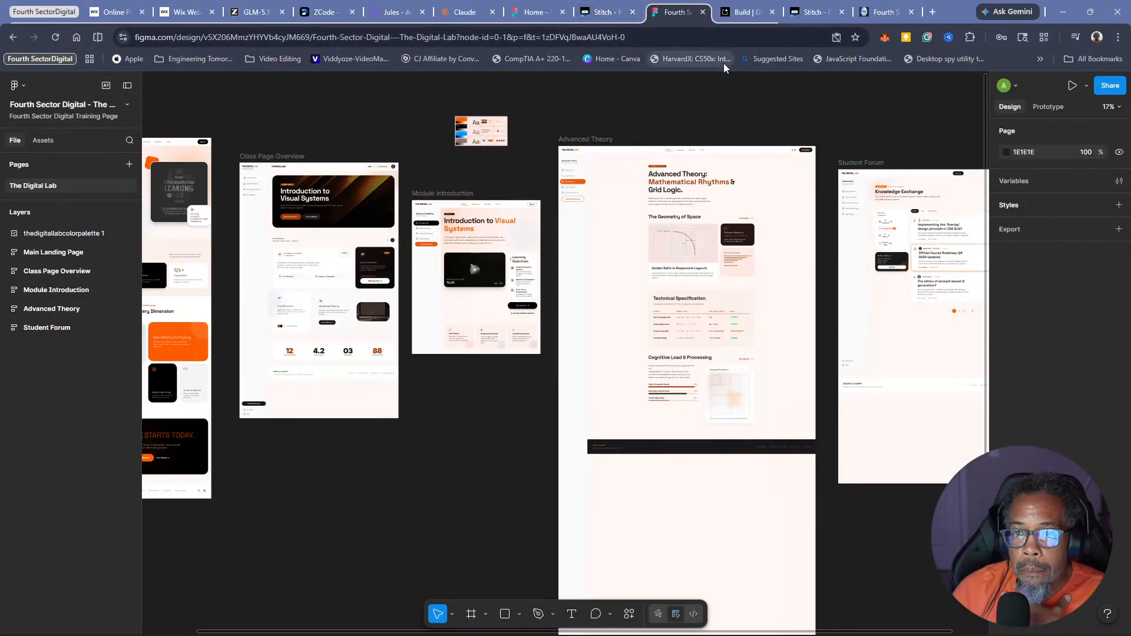
Close the Stitch start page, the Fourth Sector Digital website and Google AI Studio in the browser, returning to the Figma design
left_click(737, 13)
left_click(683, 13)
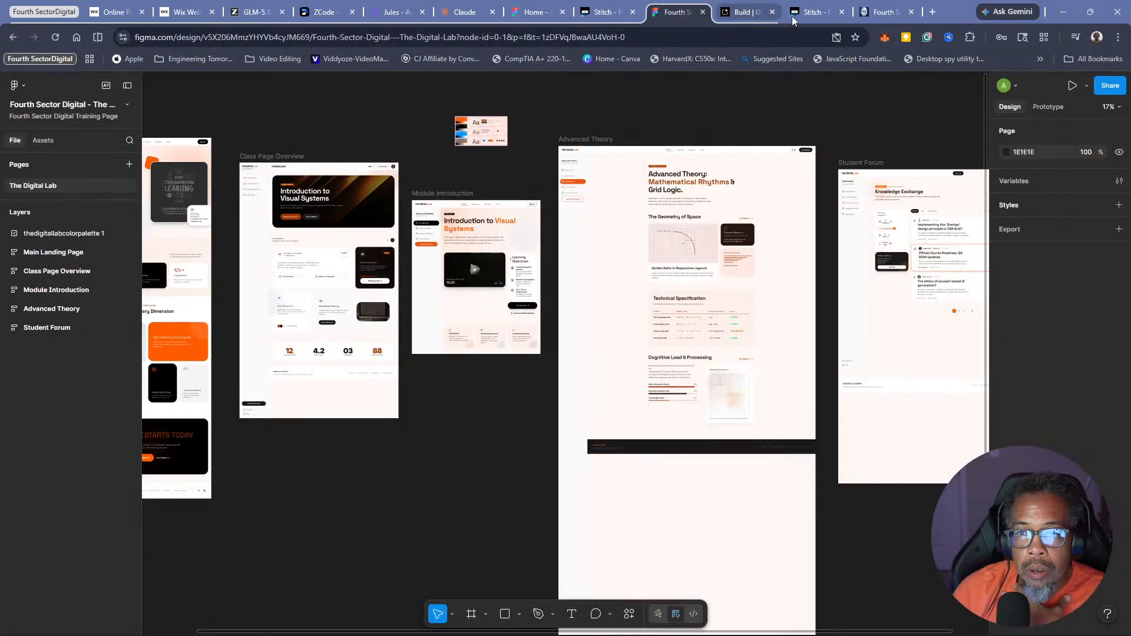
left_click(817, 12)
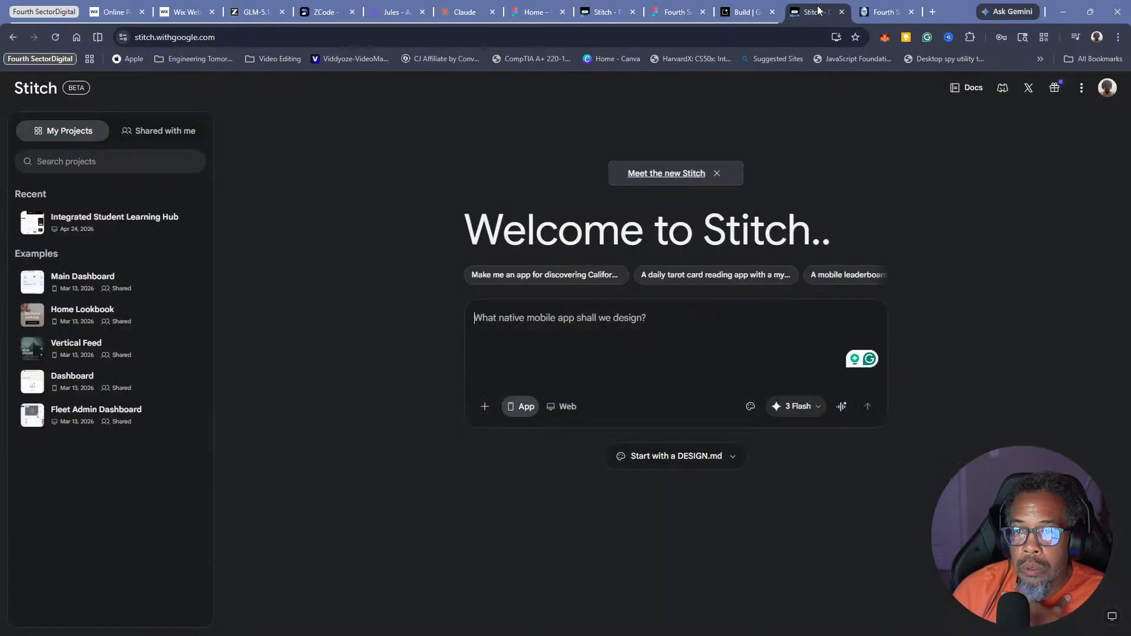
left_click(676, 11)
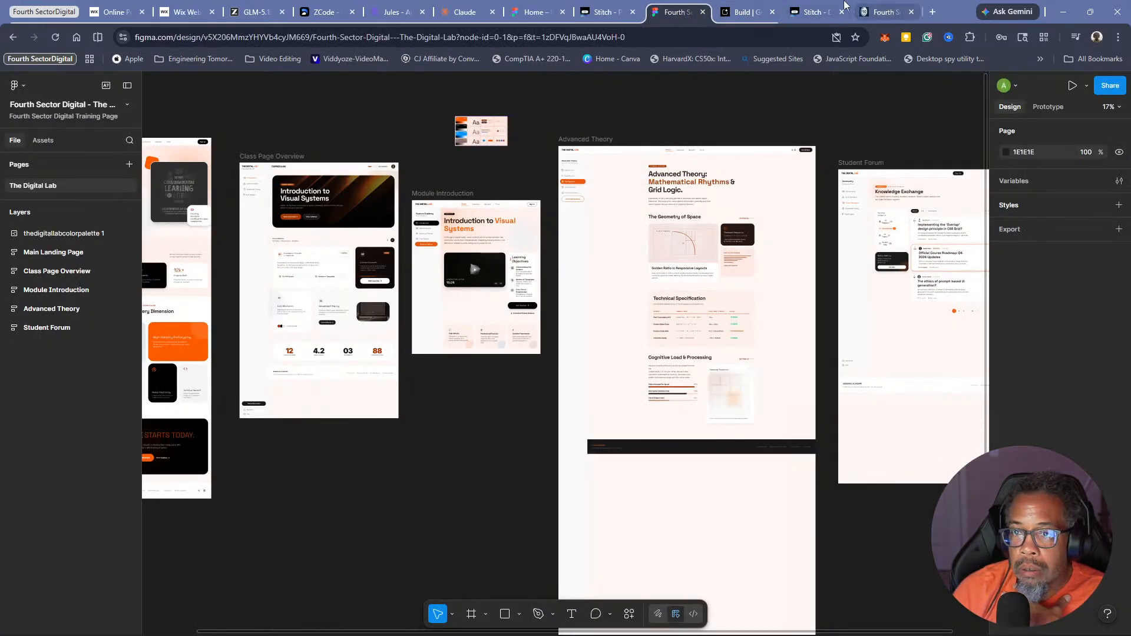
left_click(793, 14)
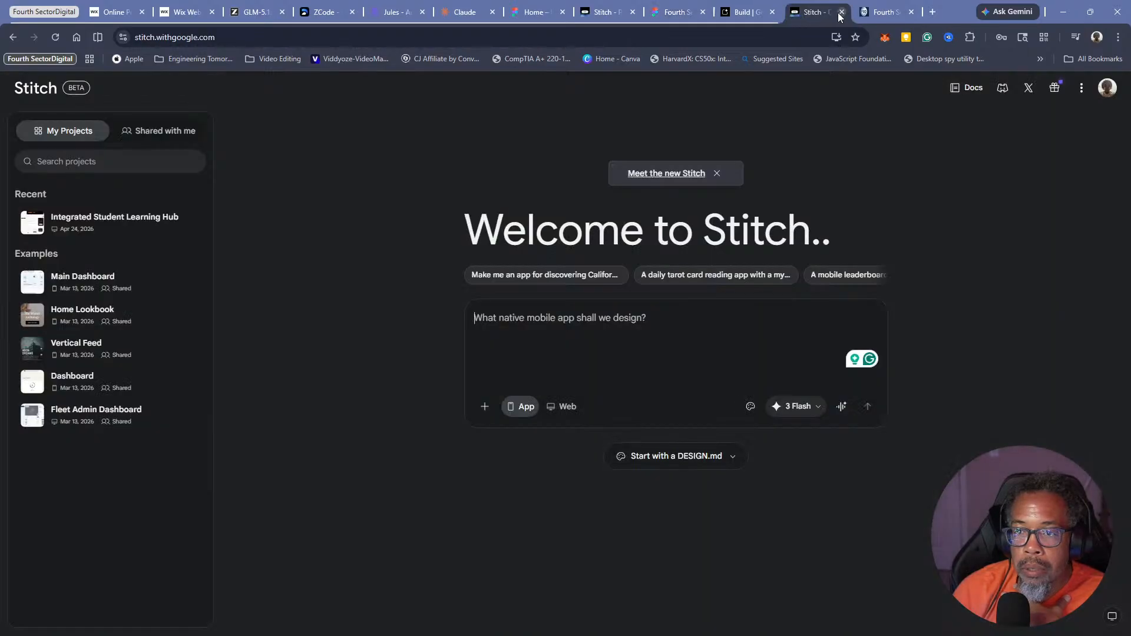
left_click(841, 12)
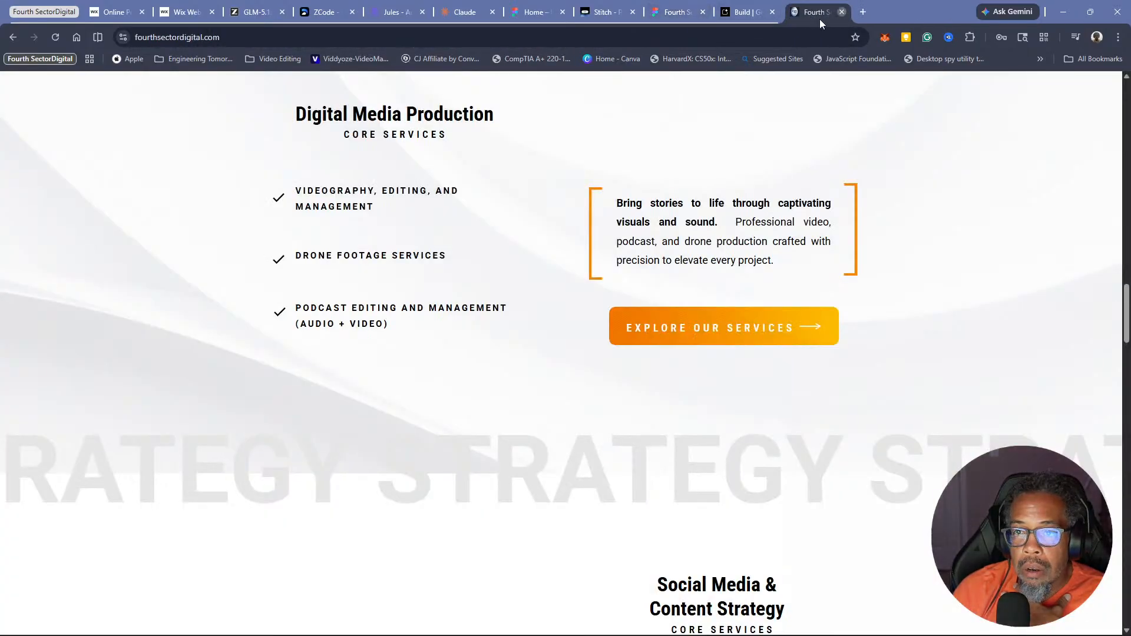
left_click(841, 12)
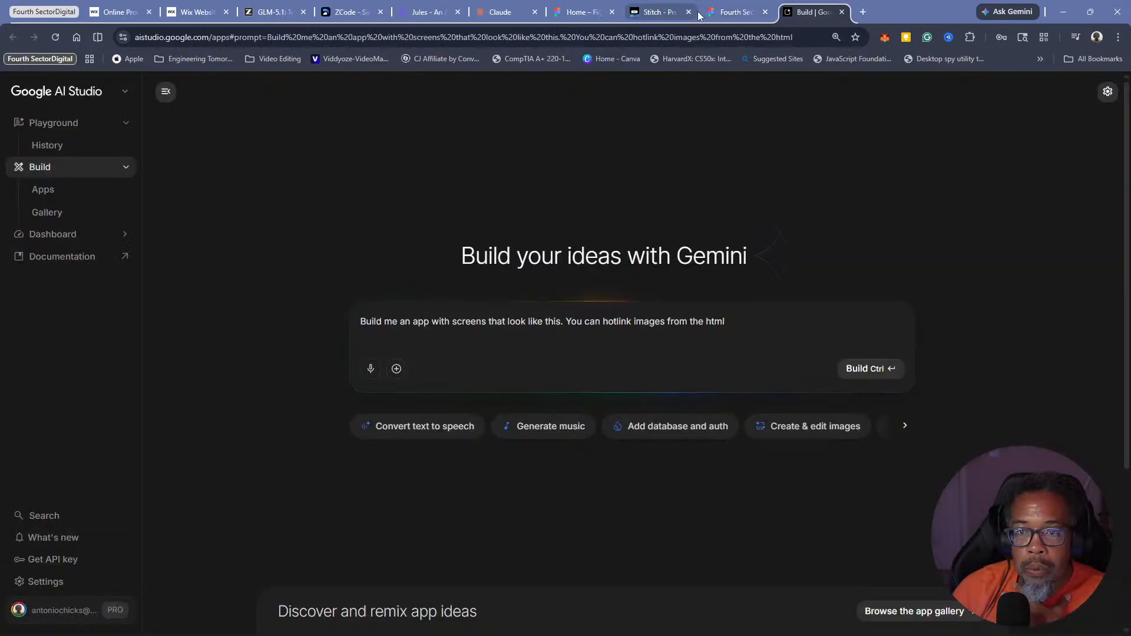
left_click(843, 13)
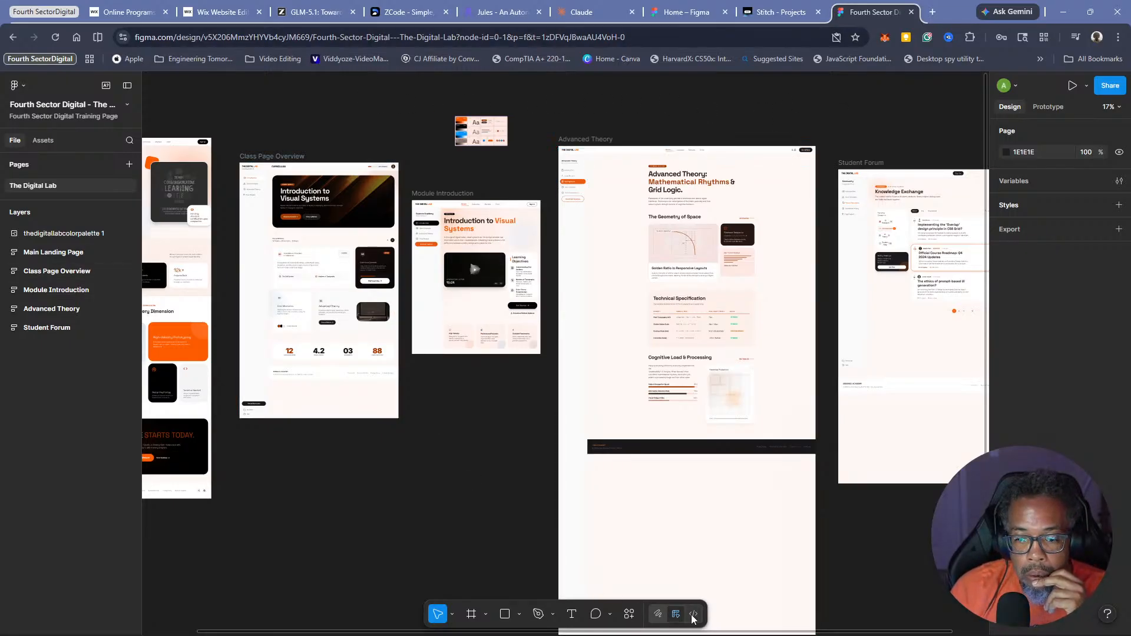
Look over Figma's actions and its plugins and widgets, and search all actions for "Wix"
left_click(629, 614)
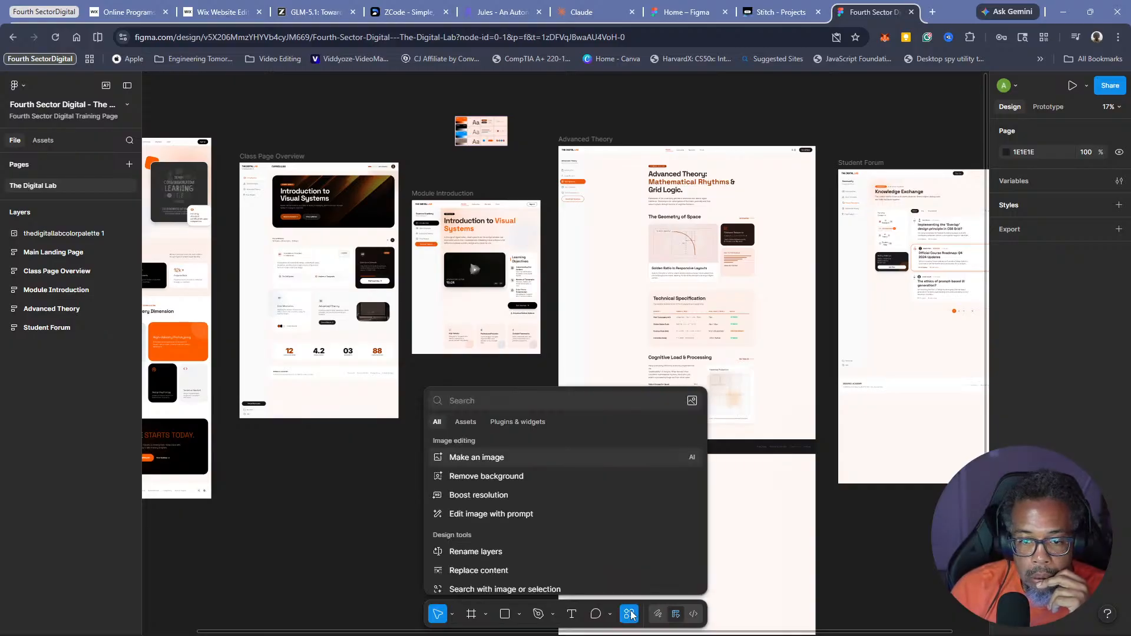
left_click(517, 422)
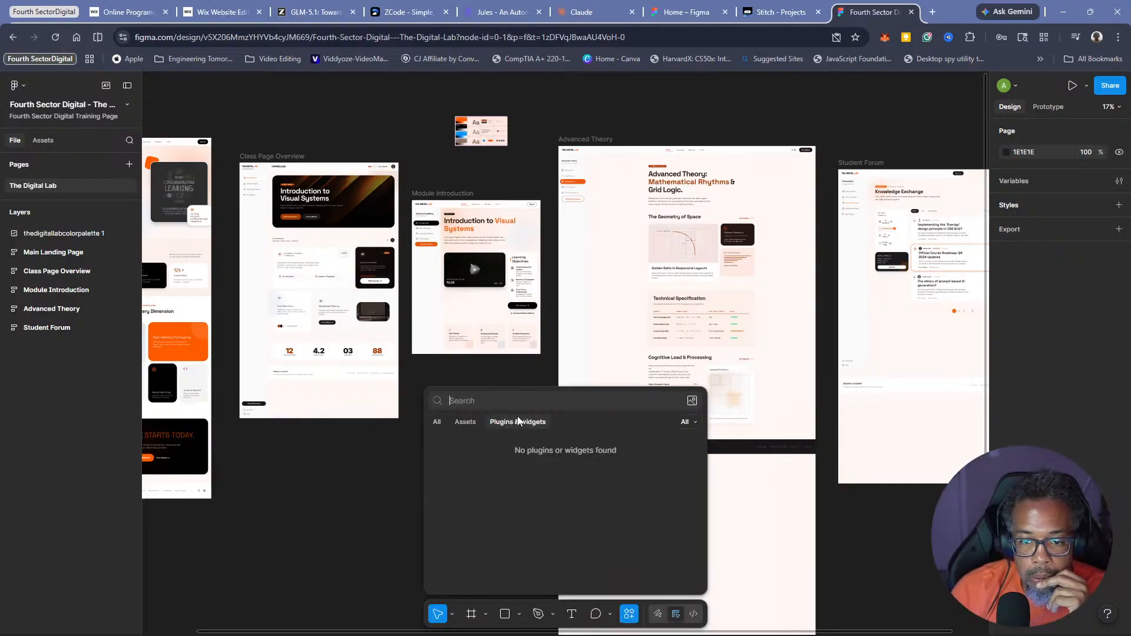
left_click(436, 422)
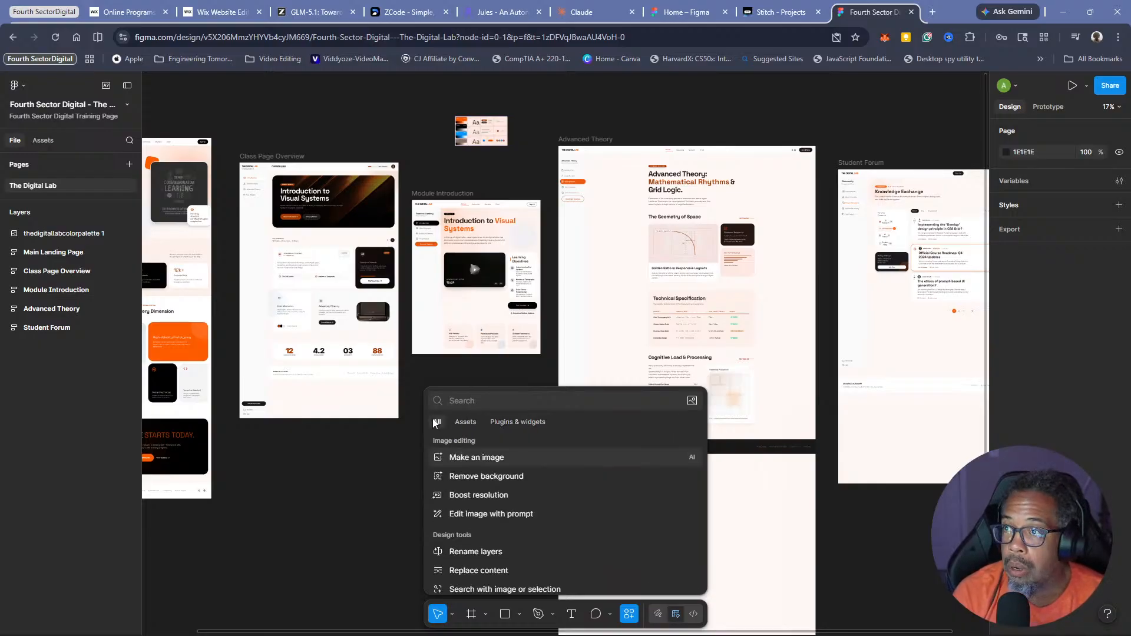
type("Wix")
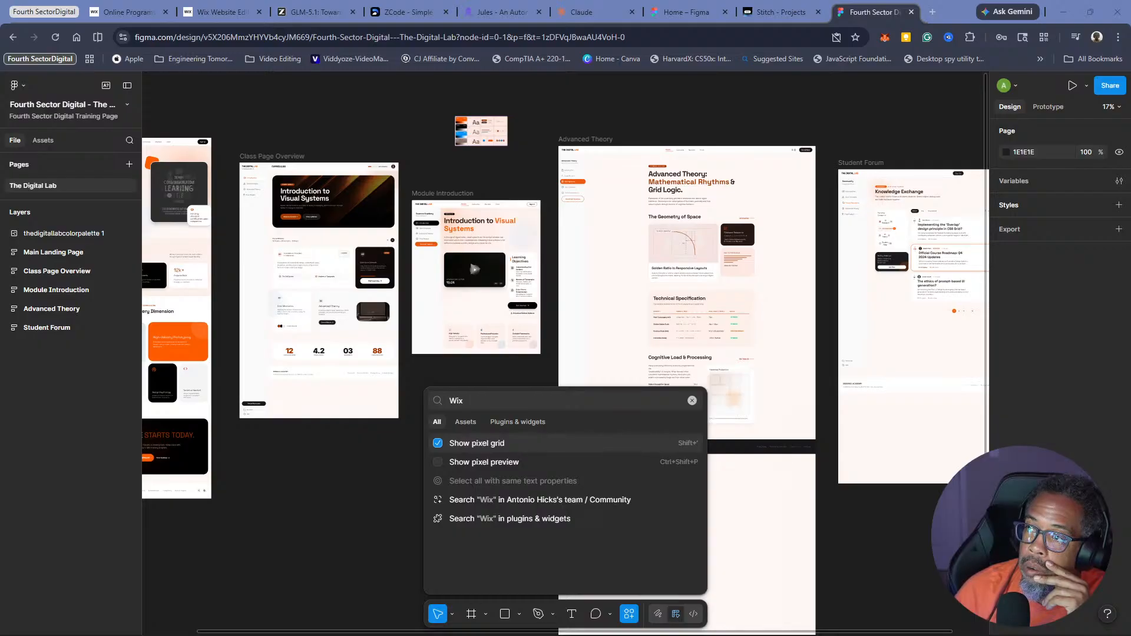
Search plugins and widgets for "Figma to Wix Studio", open the plugin's details and run it
left_click(482, 405)
type("Figm")
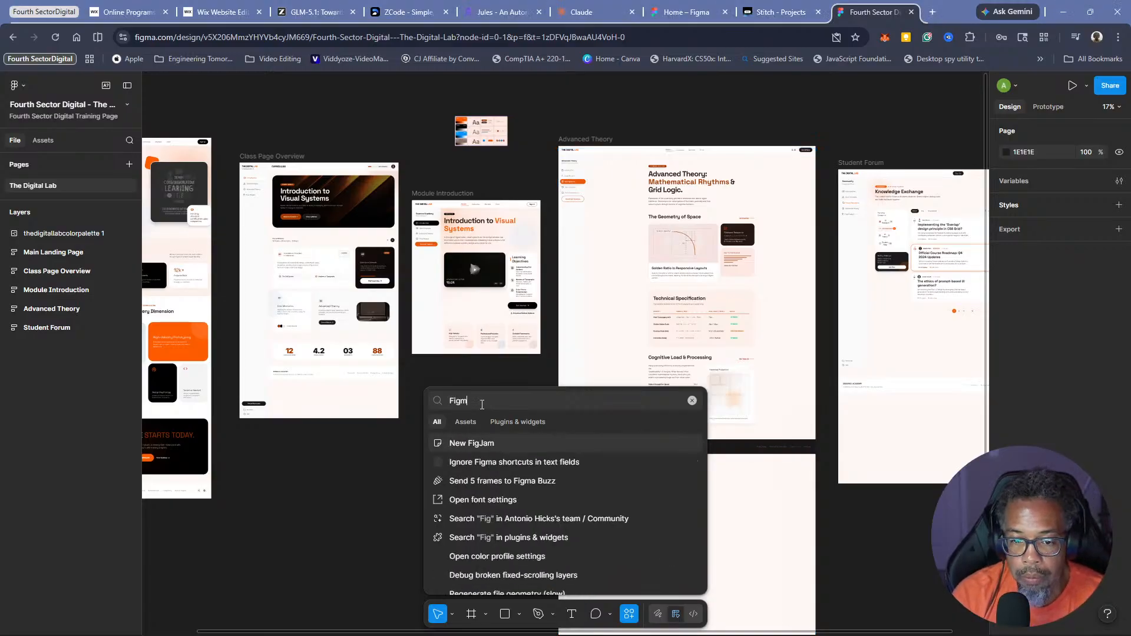
type("a to Wix ")
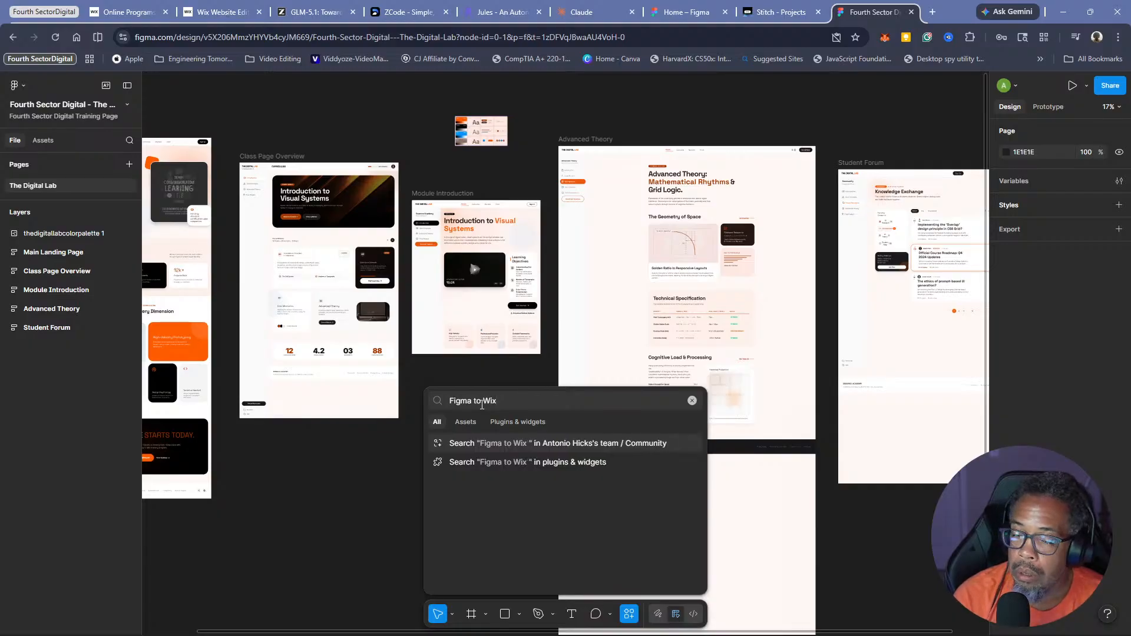
type("Studio")
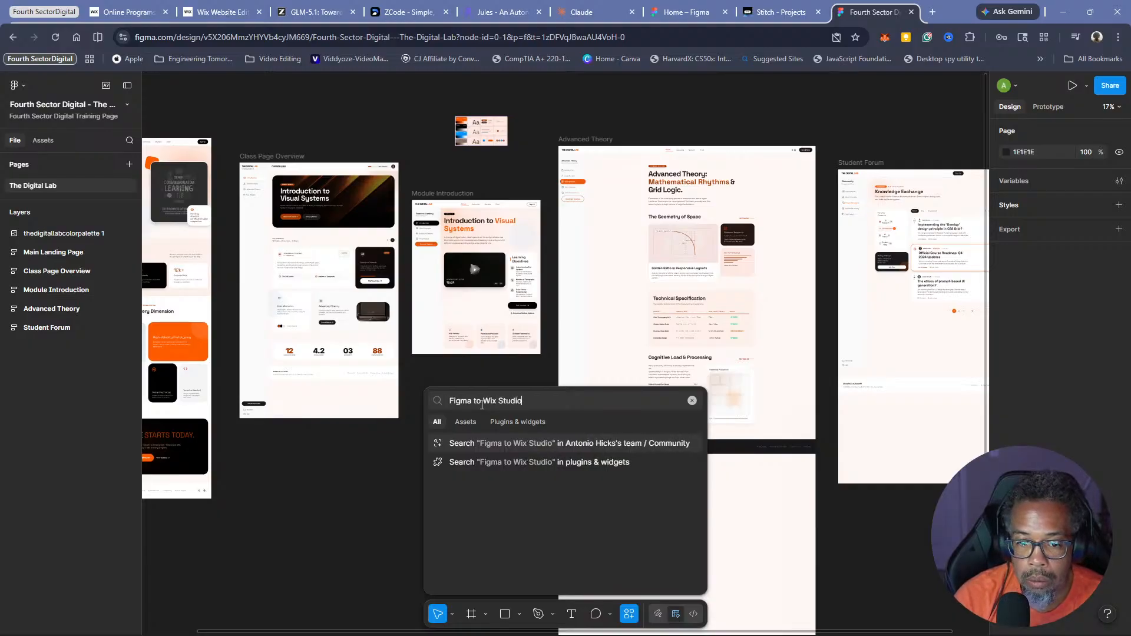
left_click(480, 465)
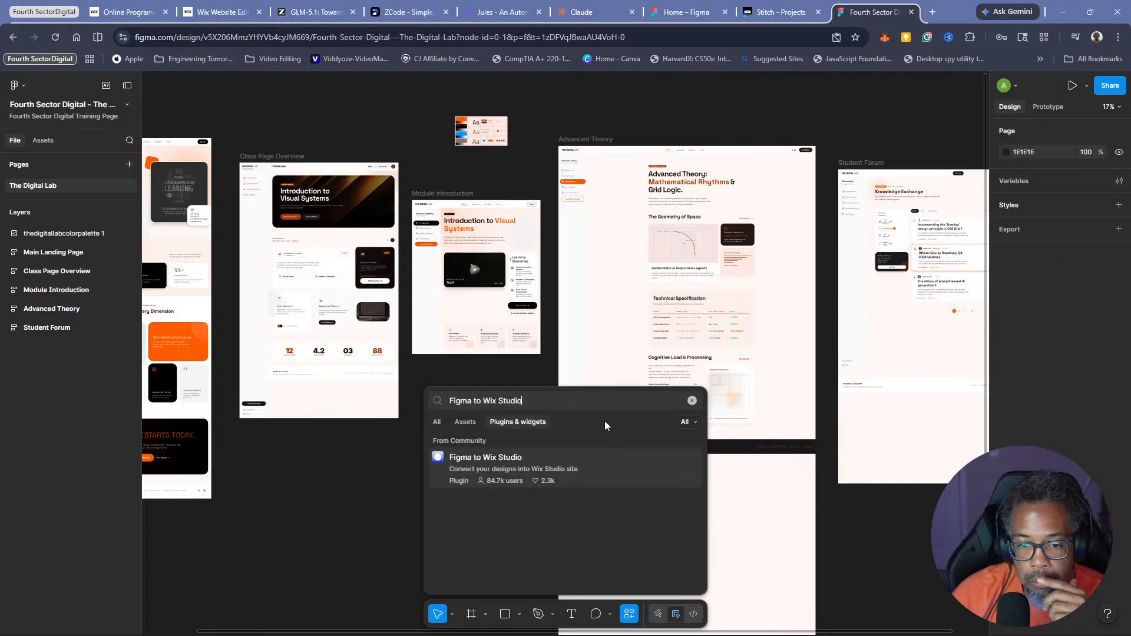
left_click(557, 452)
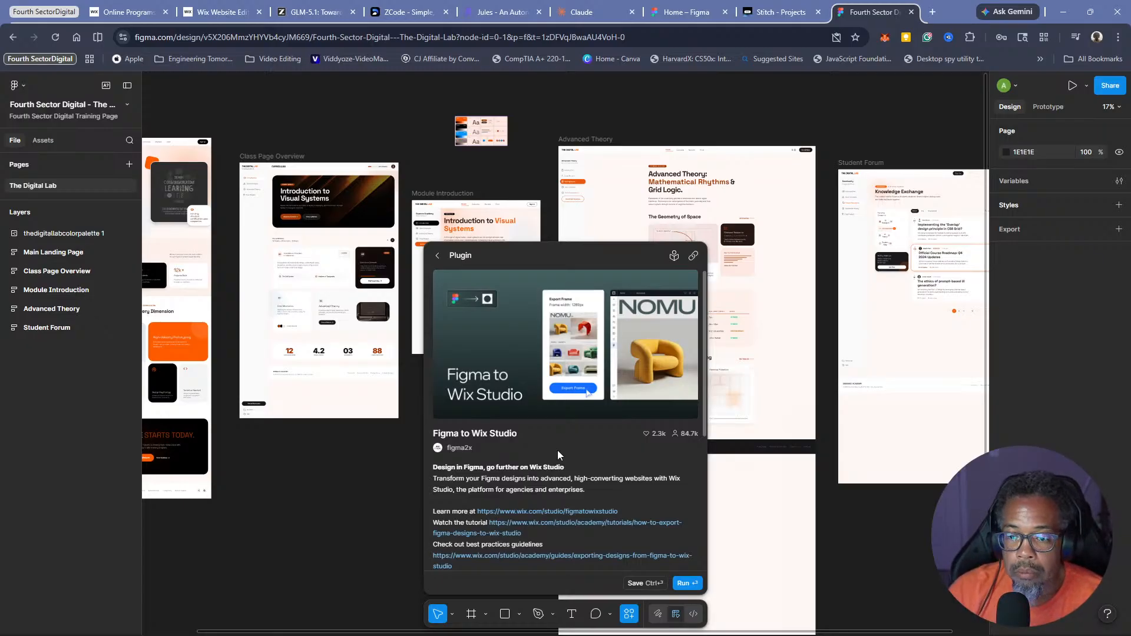
left_click(684, 583)
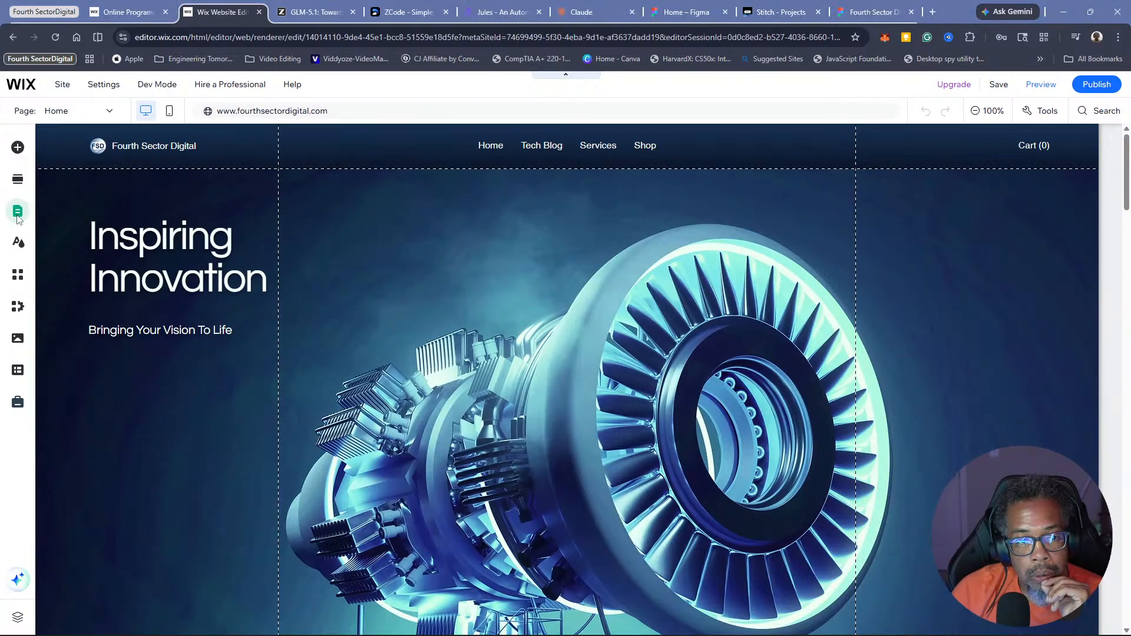
In the Wix editor, look through the site menu's pages and add a blank page named The Digital Lab
left_click(18, 219)
left_click(17, 218)
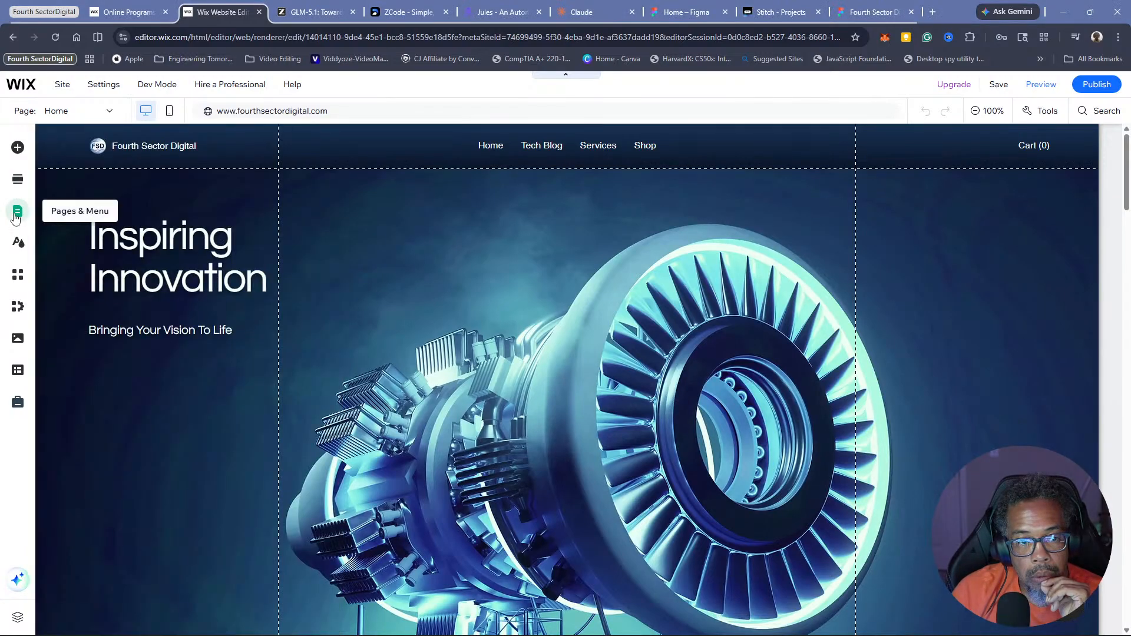
left_click(16, 218)
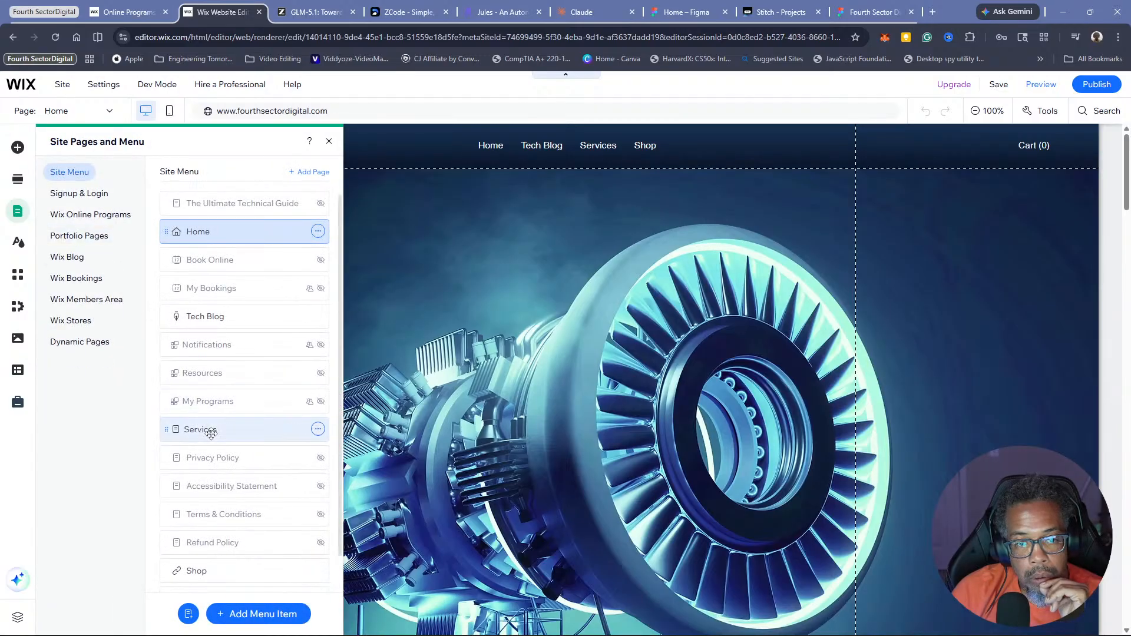
scroll(204, 480, "down", 1)
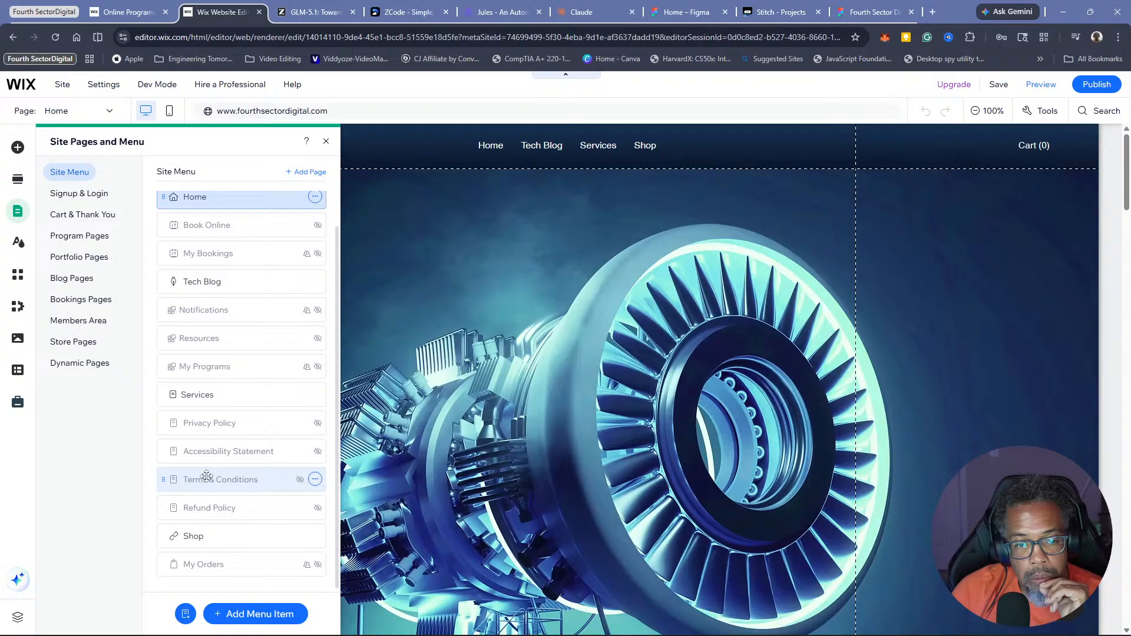
scroll(206, 476, "up", 1)
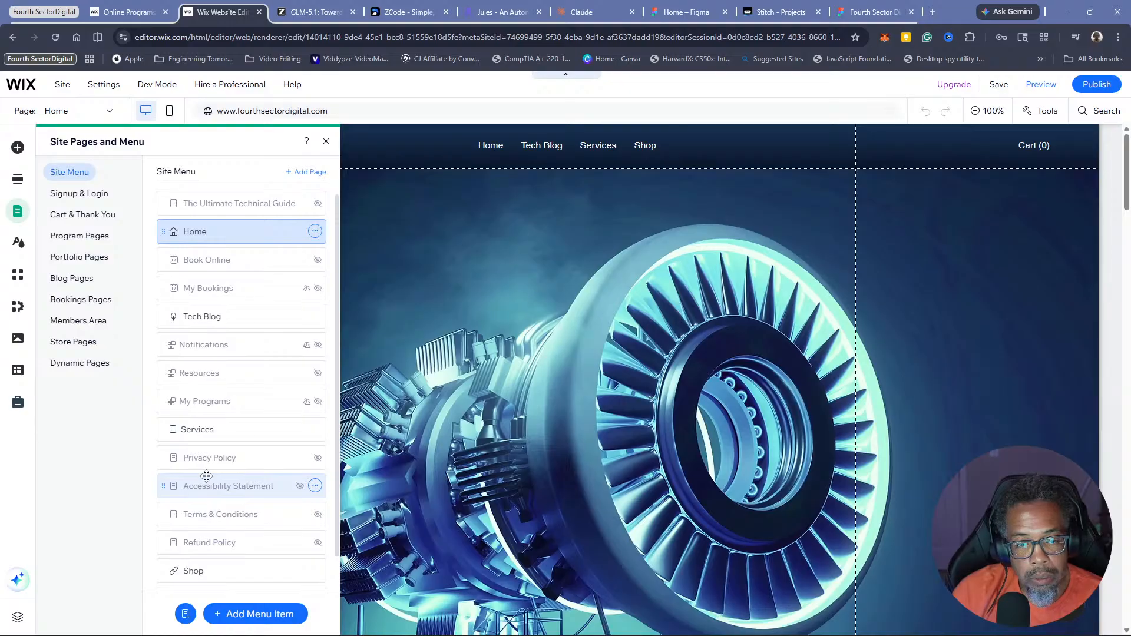
scroll(206, 476, "down", 1)
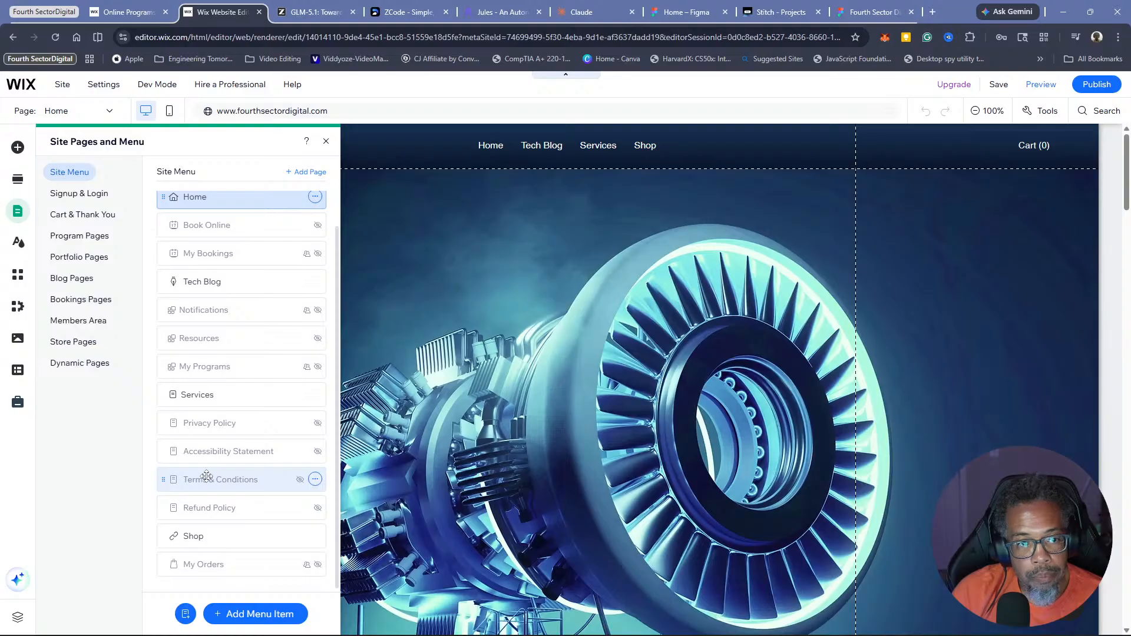
left_click(318, 176)
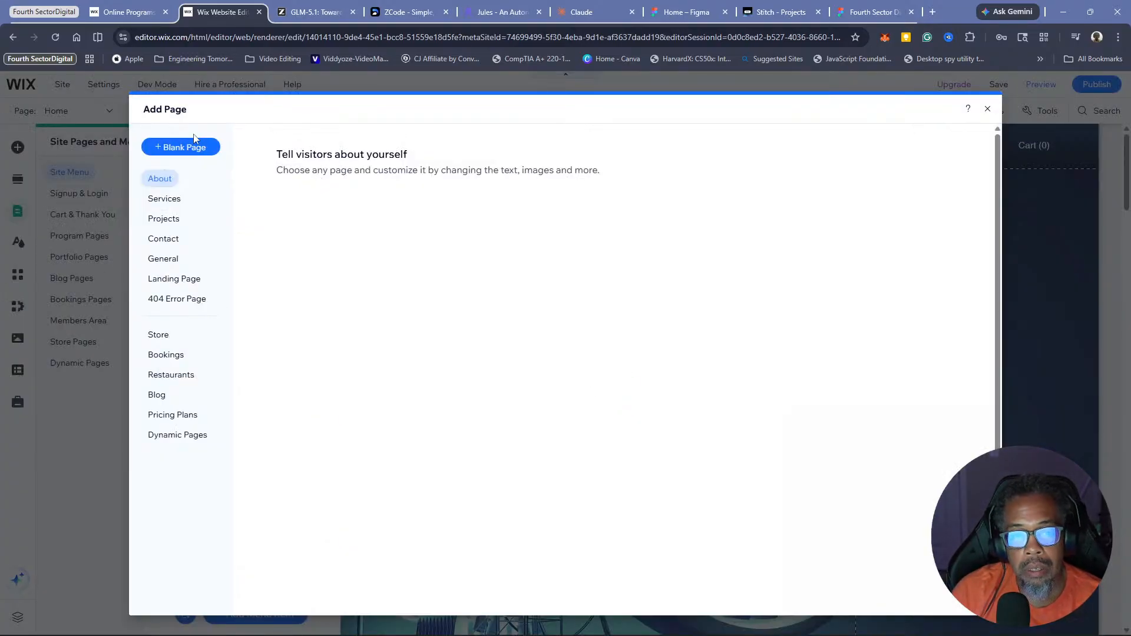
left_click(196, 150)
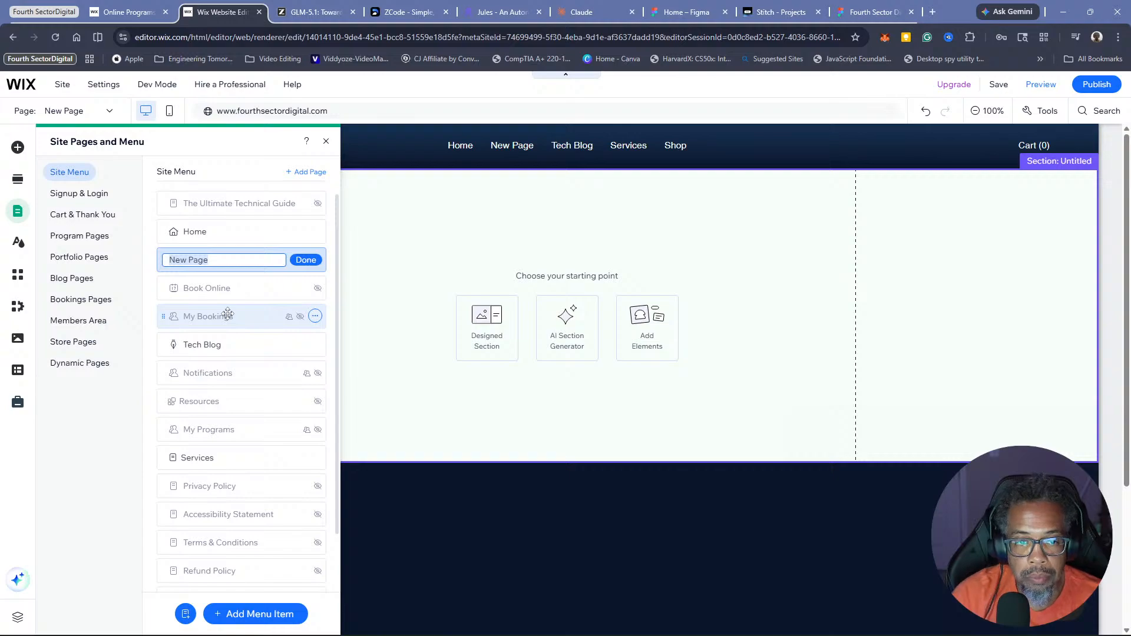
type("The Digital Lab")
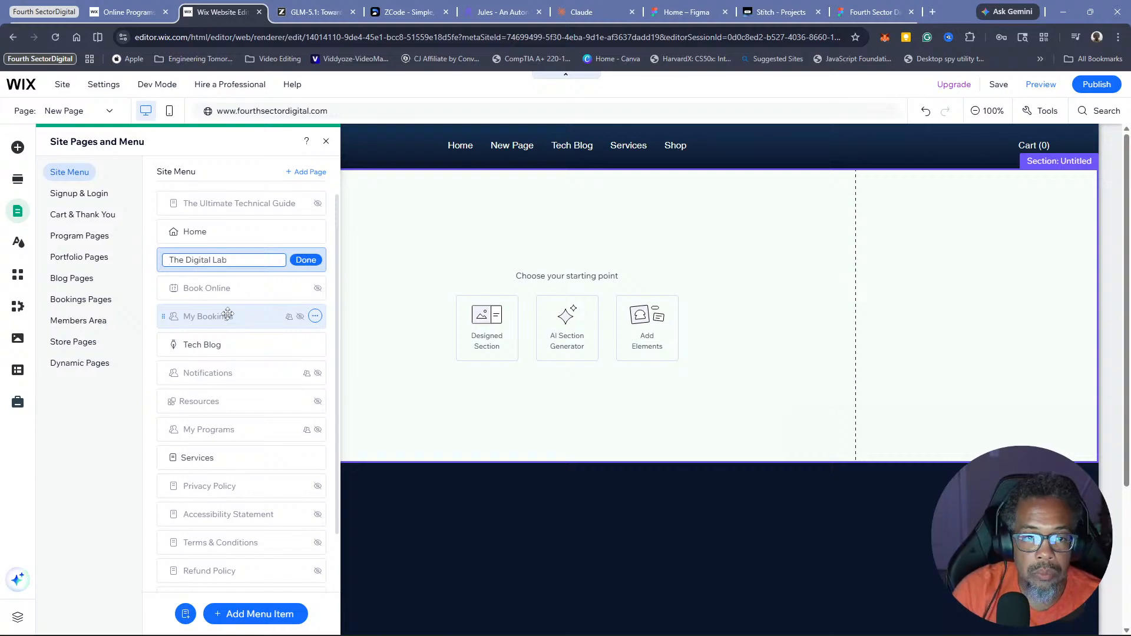
left_click(311, 260)
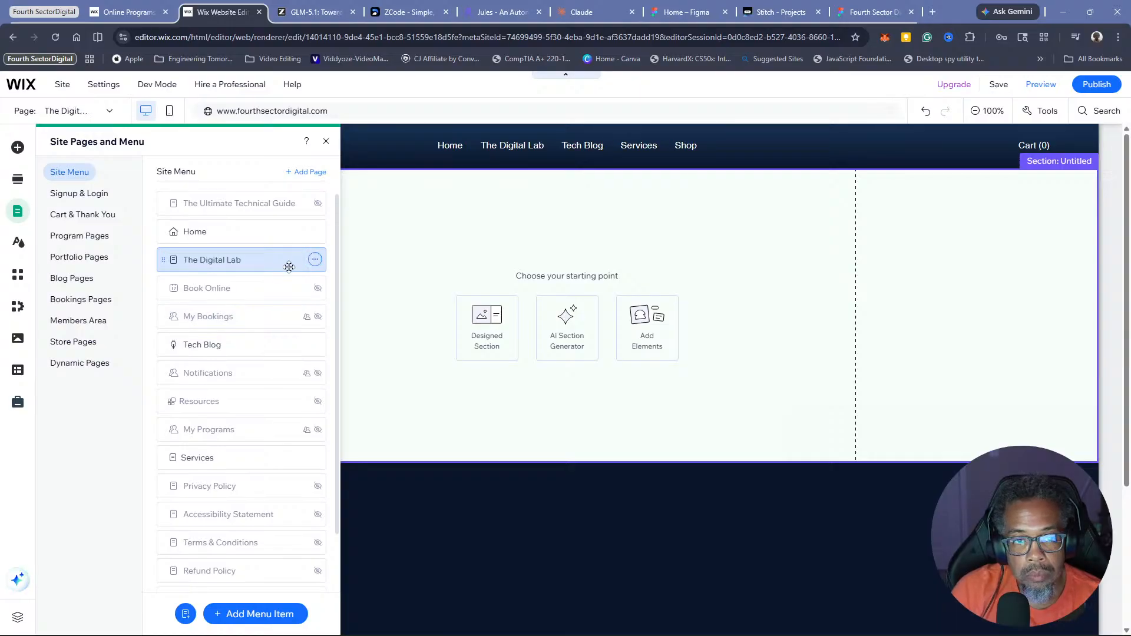
Check The Digital Lab page's options, then move the page directly below Services in the site menu
left_click(315, 260)
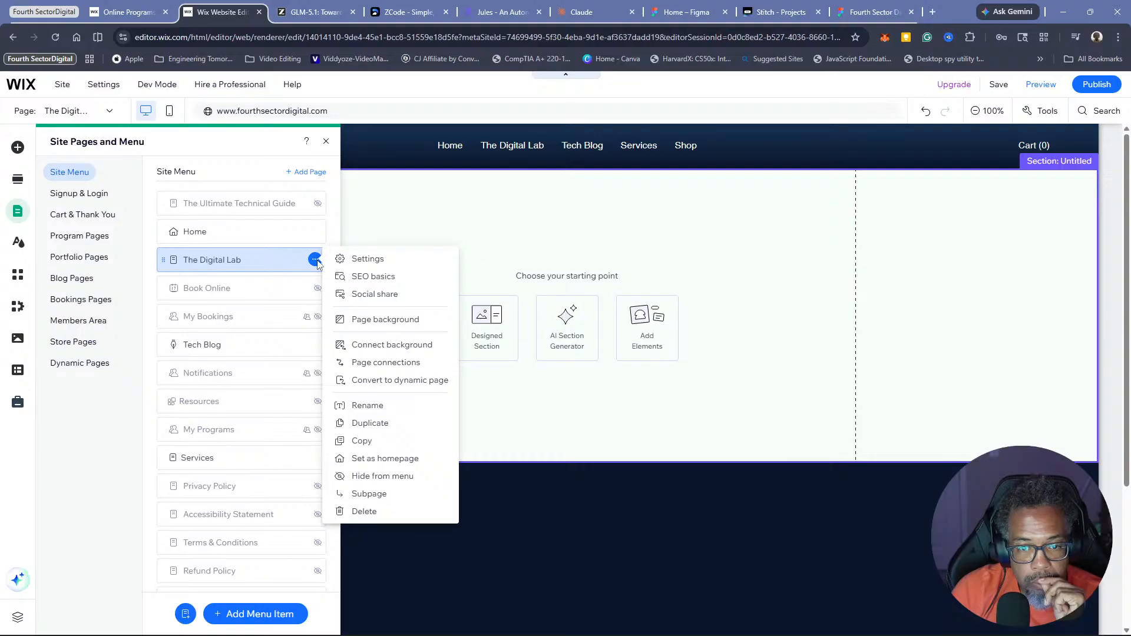
left_click(445, 192)
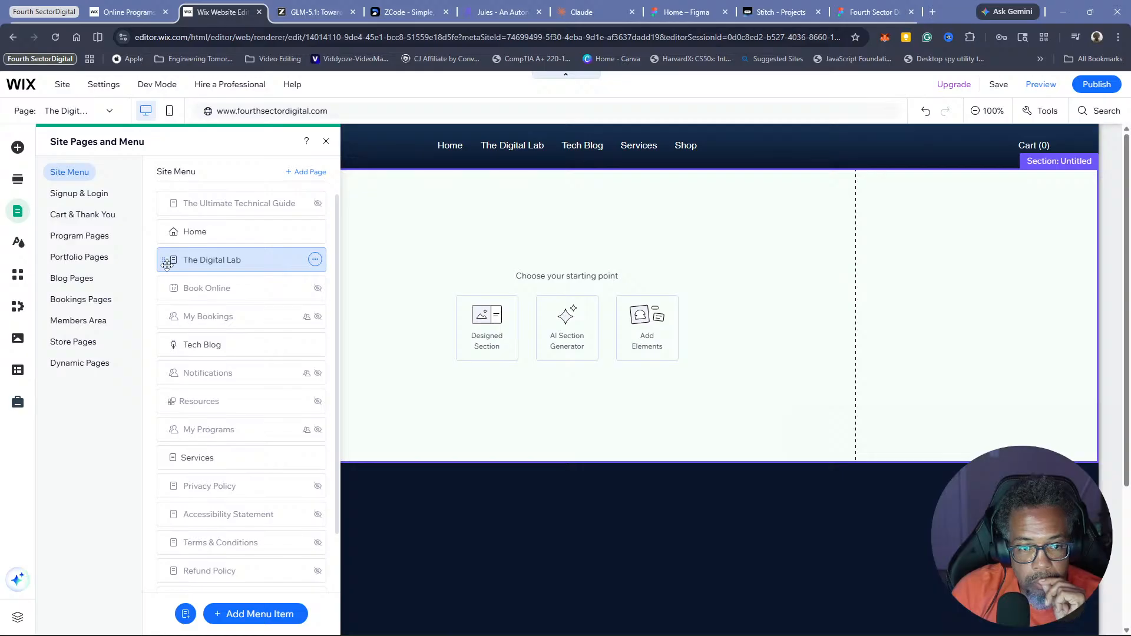
left_click_drag(164, 261, 162, 453)
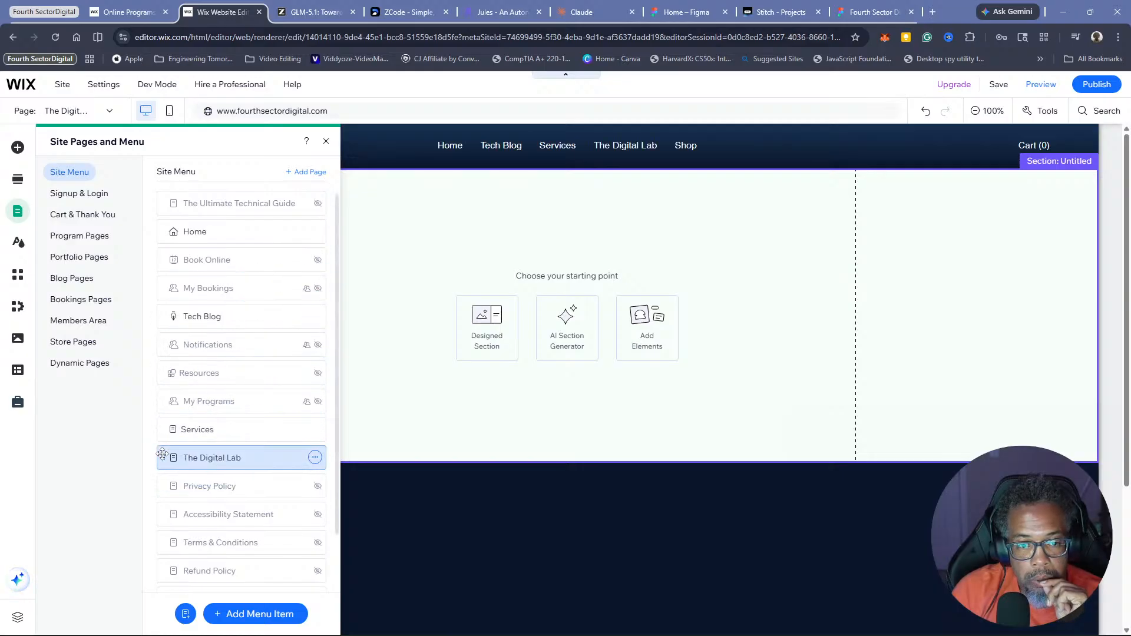
left_click(404, 207)
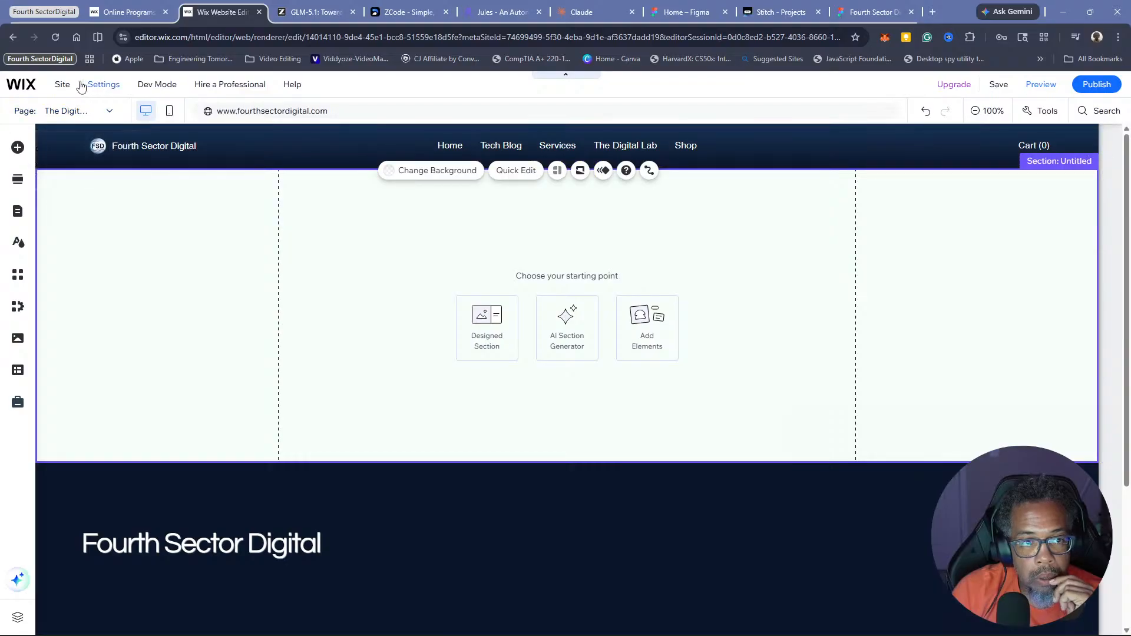
Look over the editor's site, settings and Dev Mode options for a way to bring in the Figma design
mouse_move(71, 86)
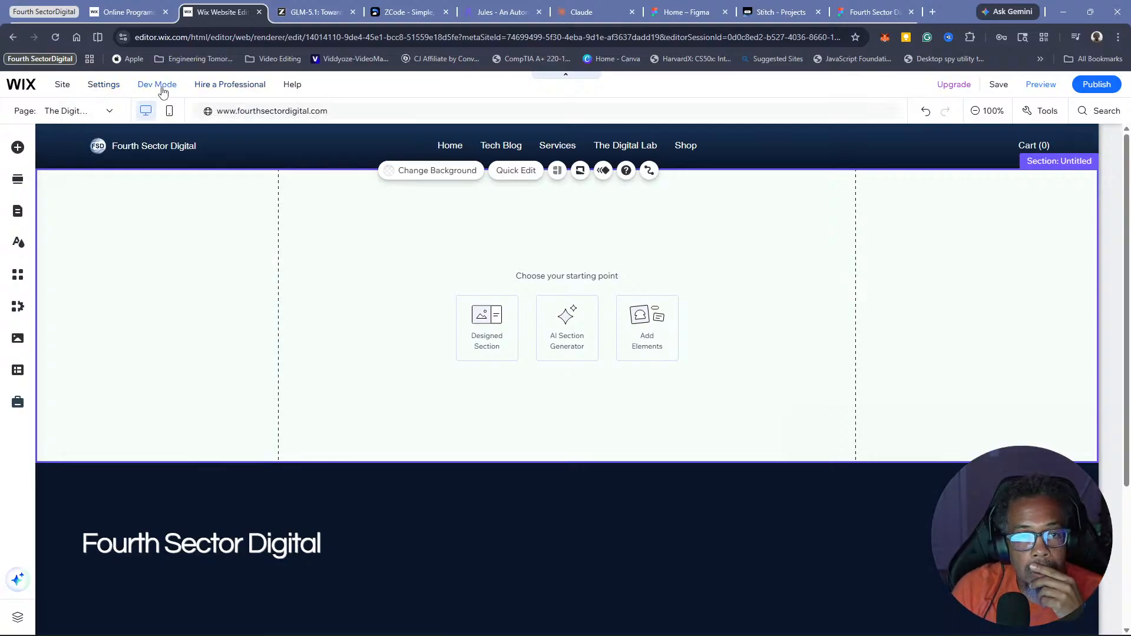
mouse_move(163, 91)
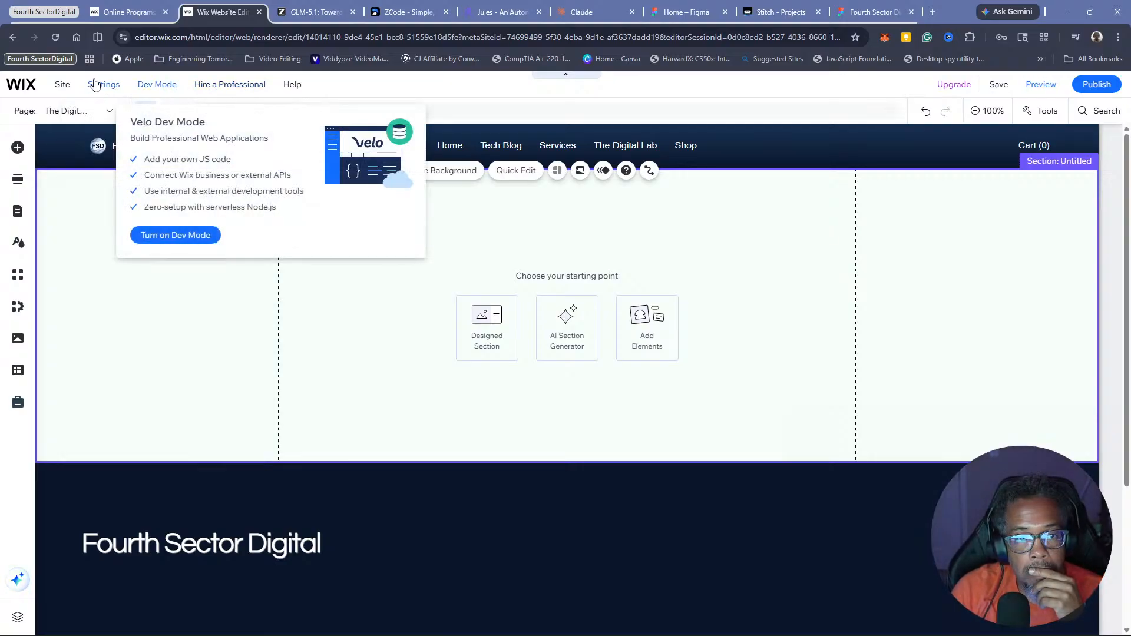
mouse_move(93, 86)
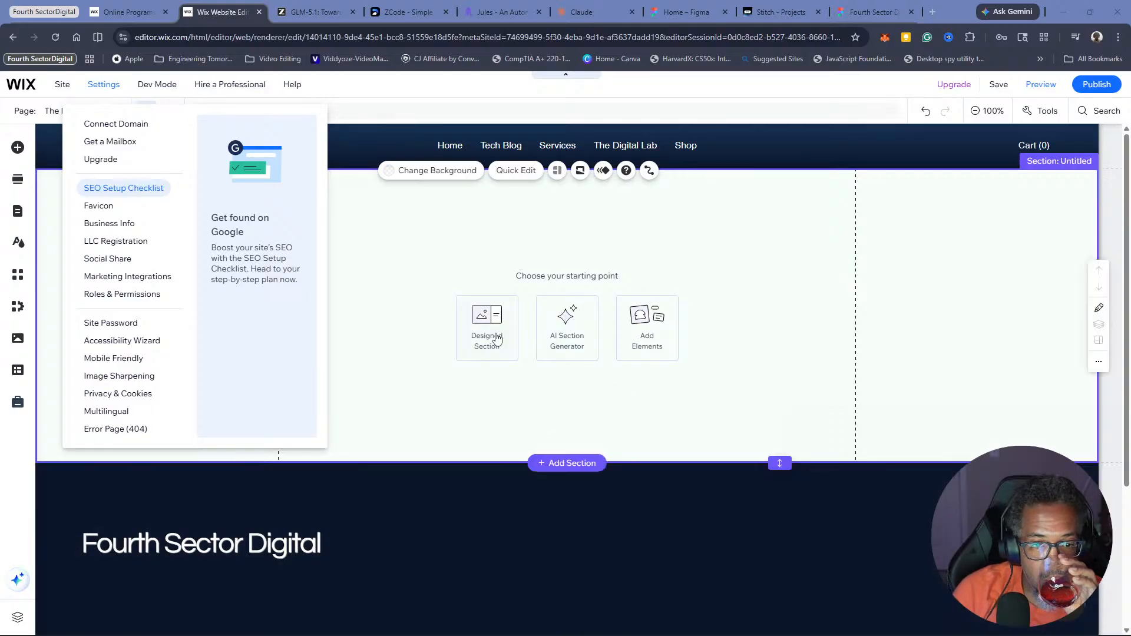
left_click(401, 246)
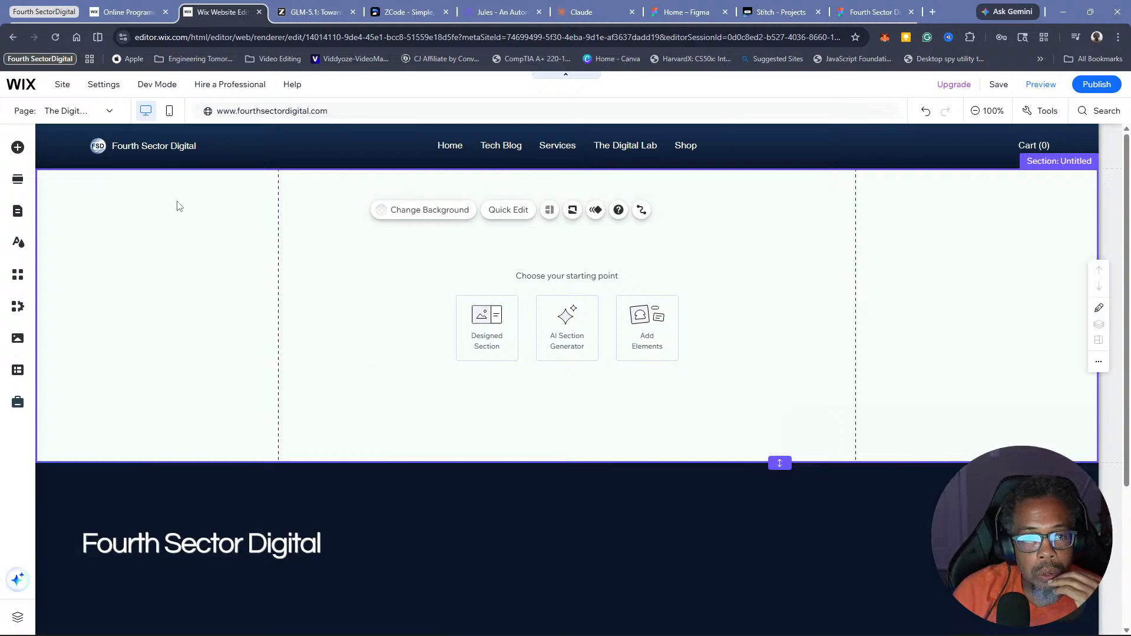
left_click(66, 92)
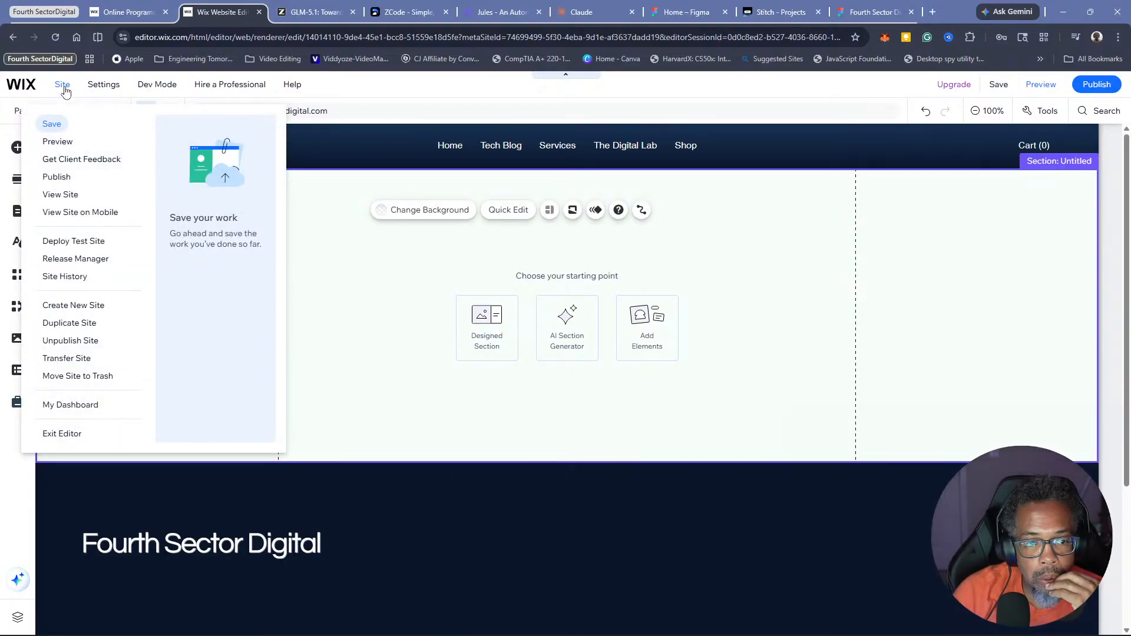
left_click(65, 92)
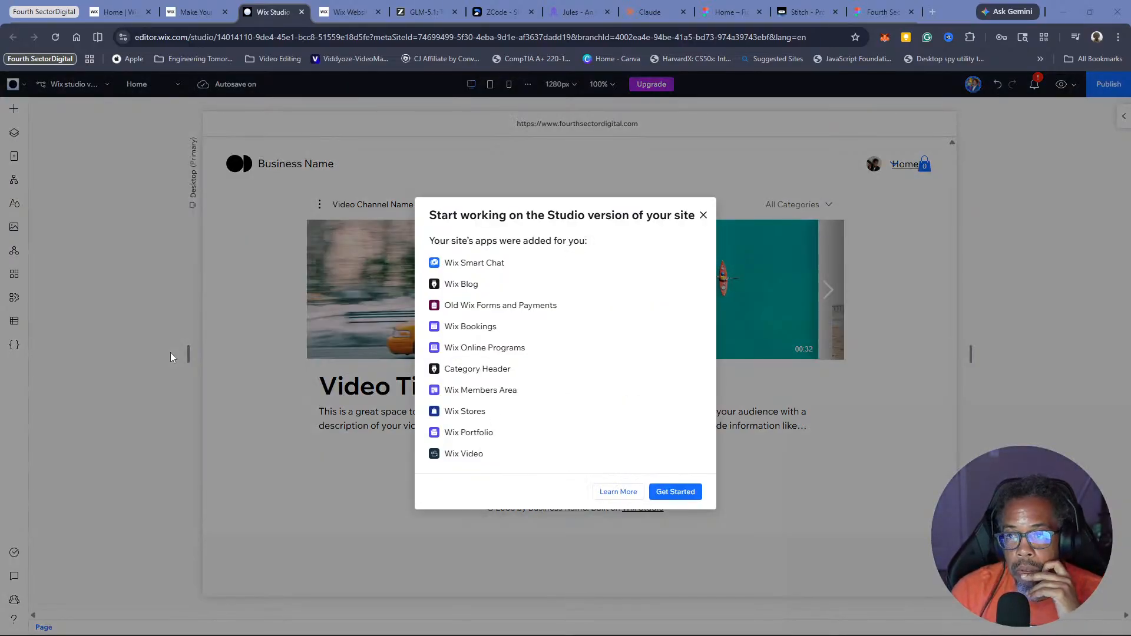
Dismiss the Studio version's introduction and switch the site editor to the Original-Branch
left_click(669, 495)
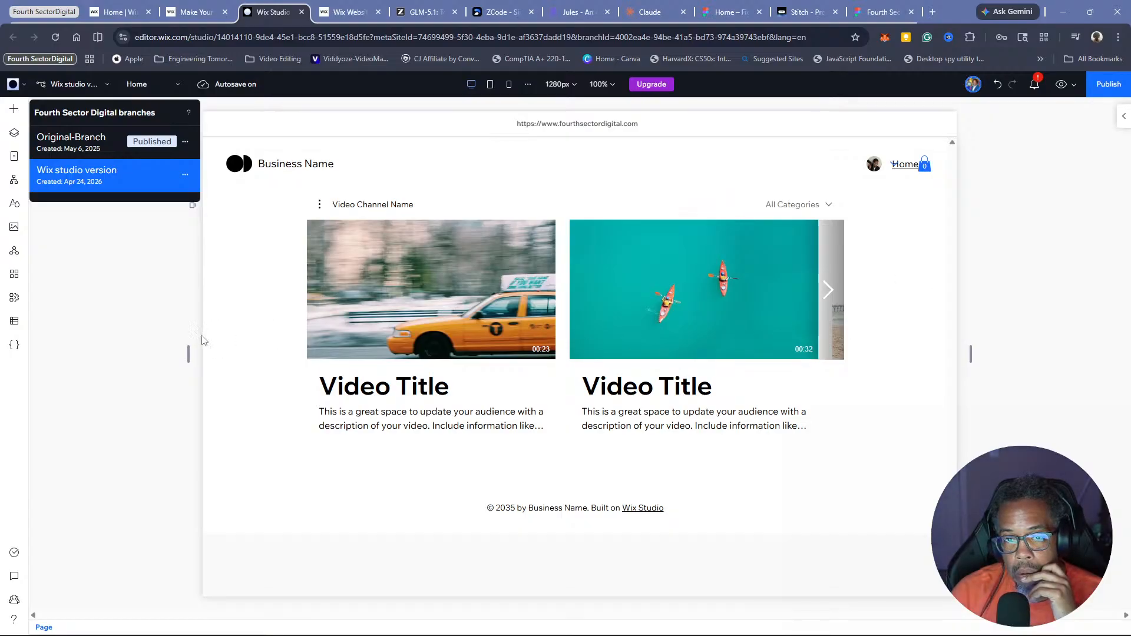
left_click(104, 147)
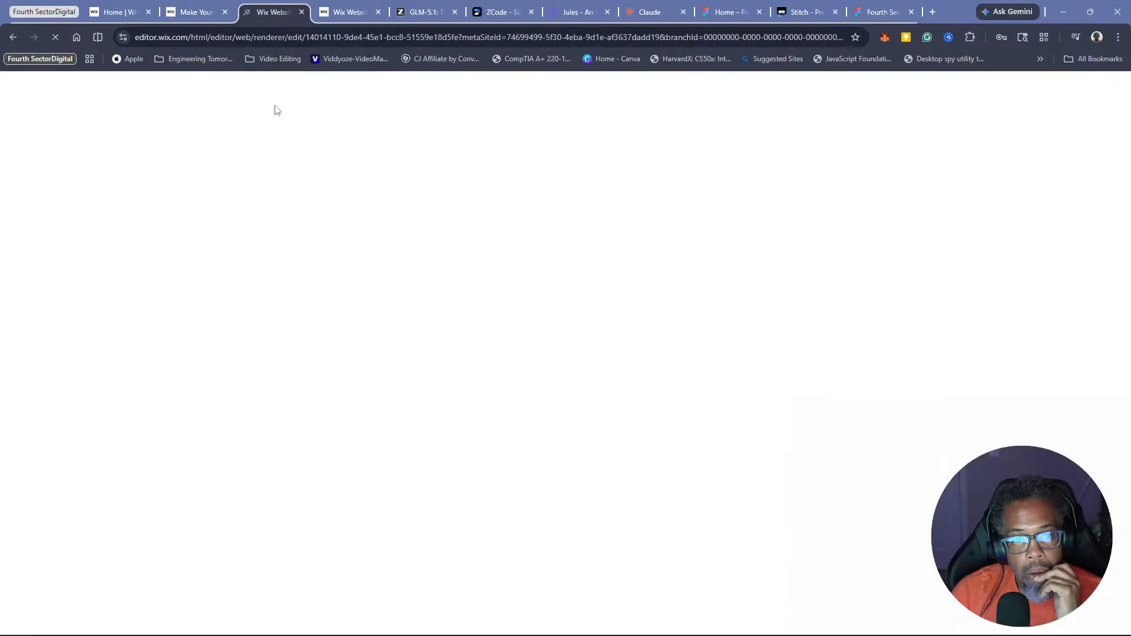
left_click(330, 14)
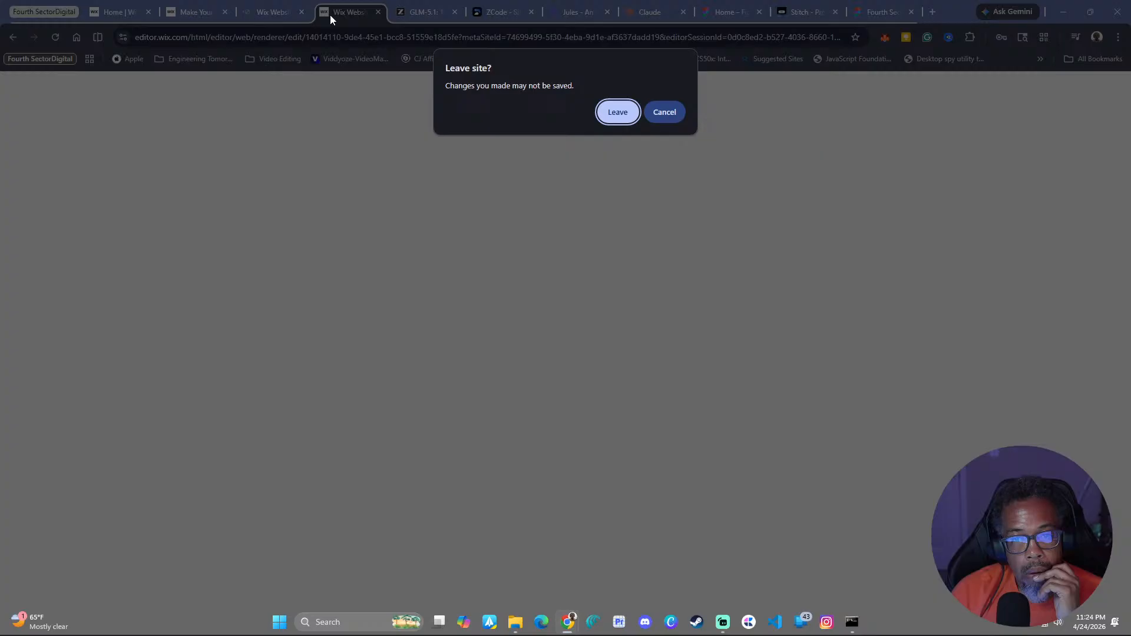
left_click(660, 112)
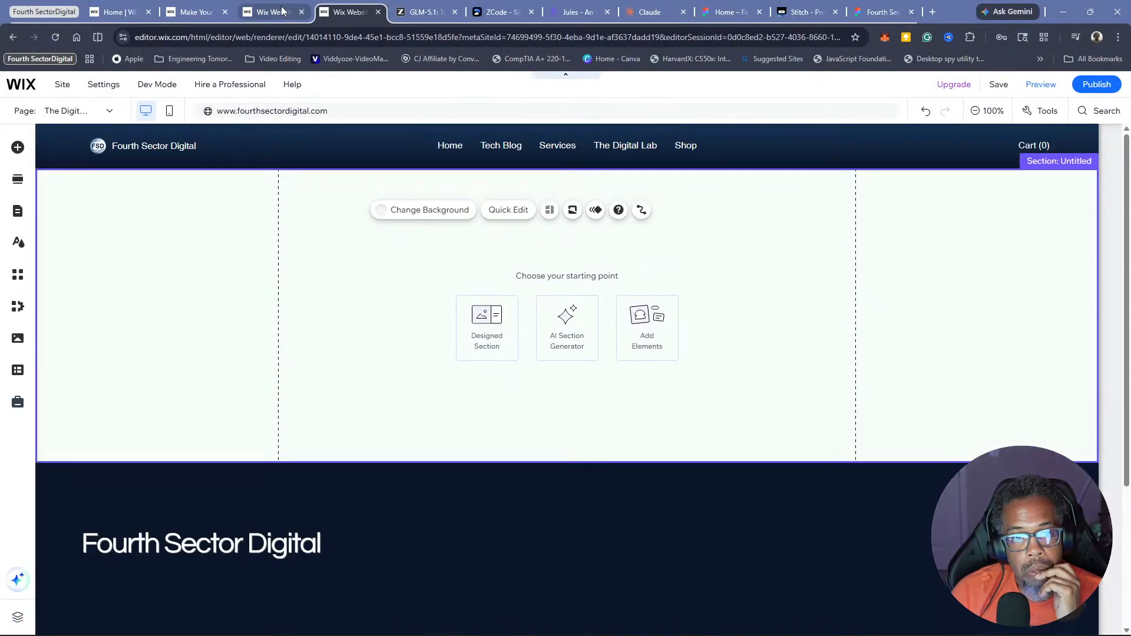
left_click(287, 10)
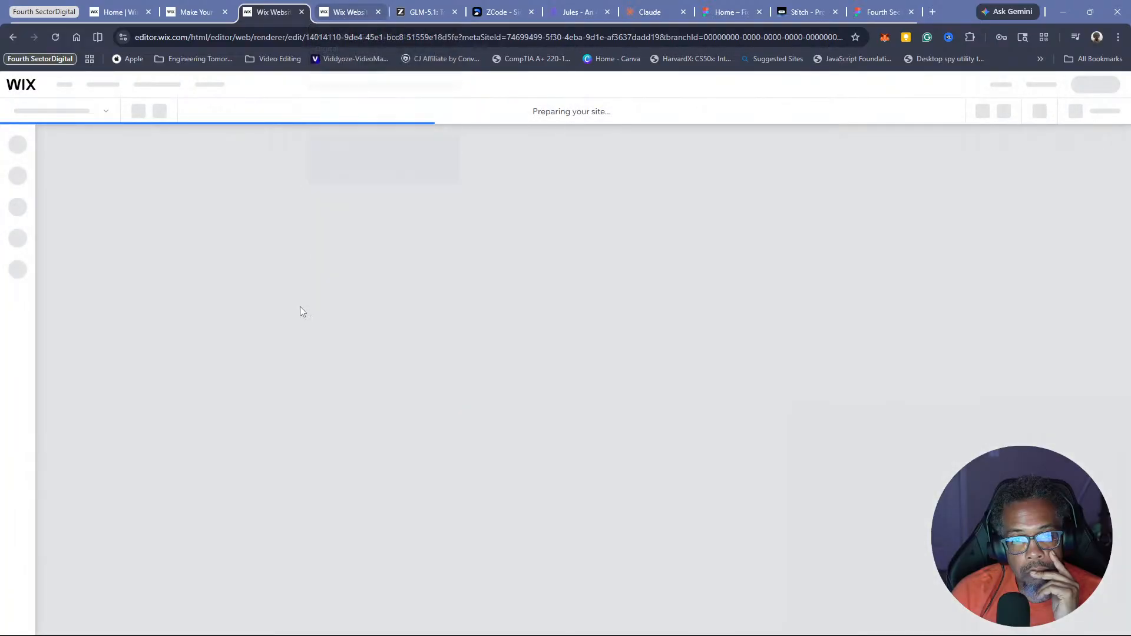
Close the earlier Wix editor tab showing The Digital Lab page, leaving without saving its changes
left_click(348, 13)
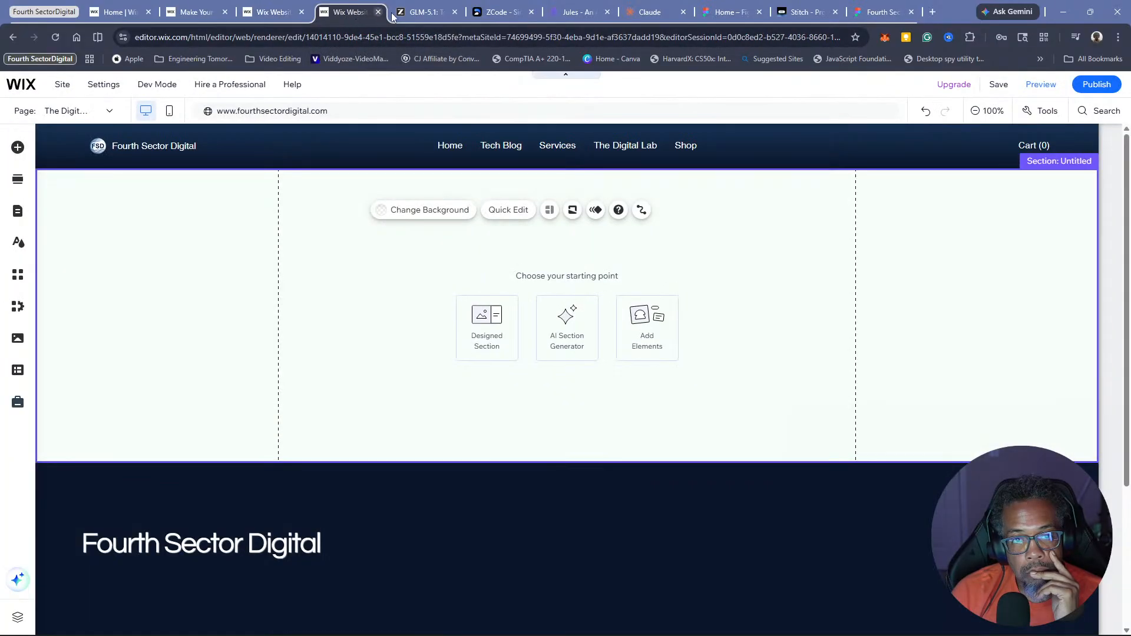
left_click(378, 12)
left_click(618, 132)
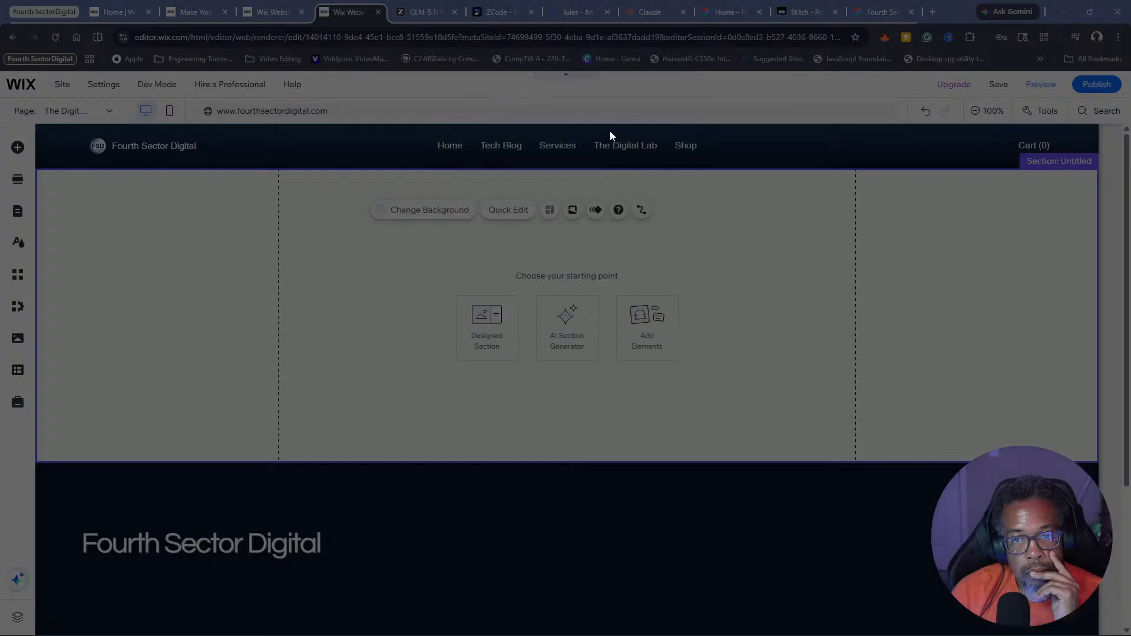
Look over the Original-Branch site's page list, then switch to the site's Website Overview in the Wix dashboard
left_click(295, 12)
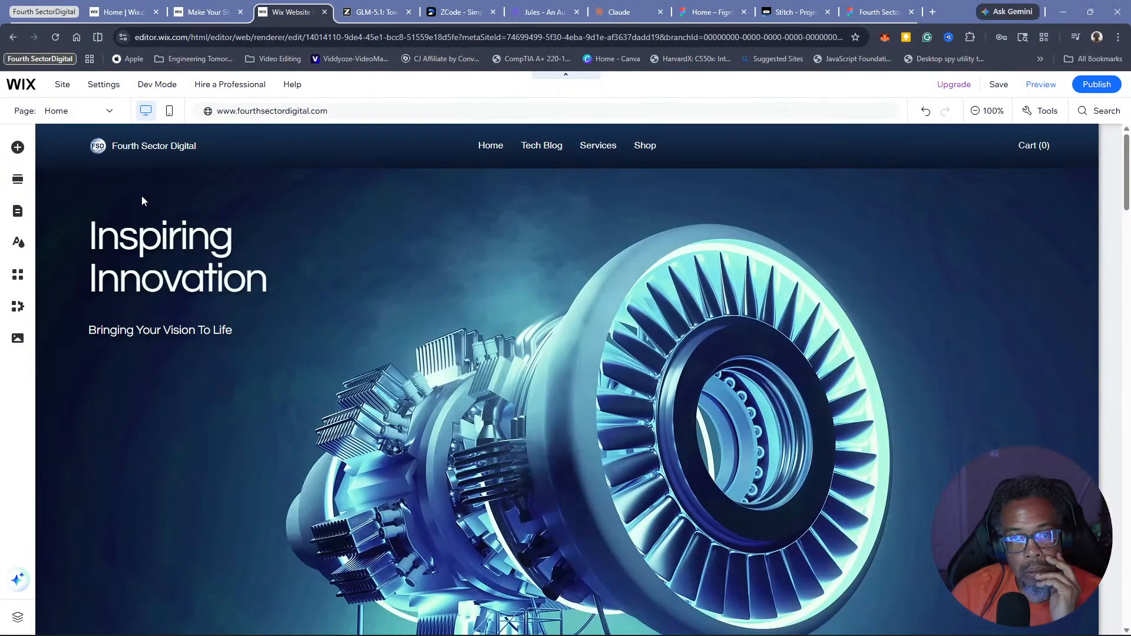
left_click(109, 112)
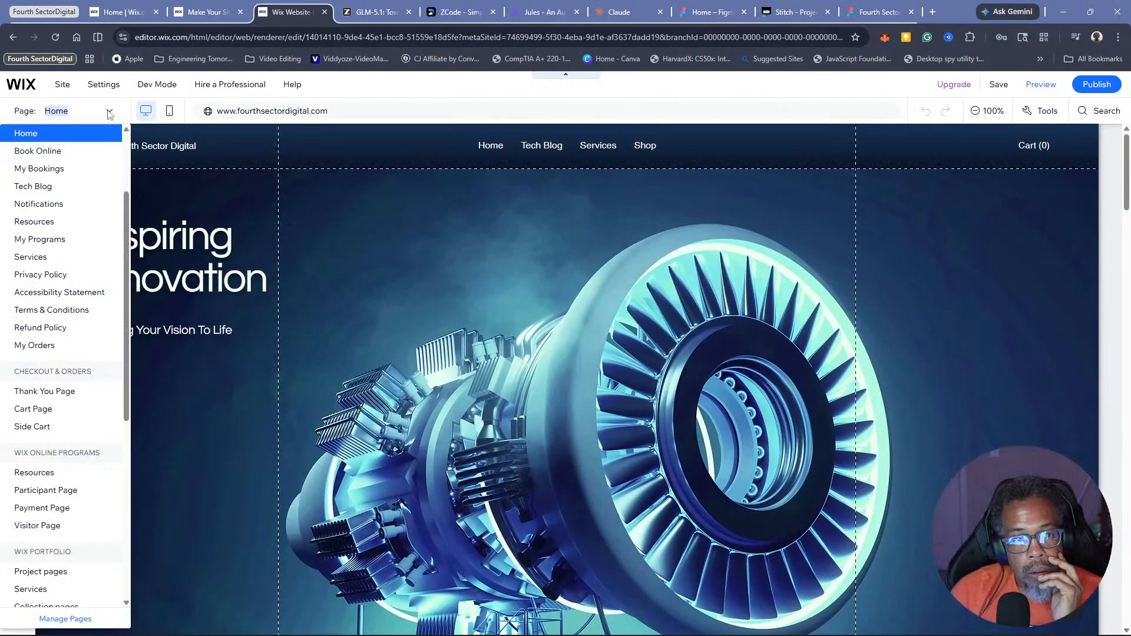
left_click(206, 12)
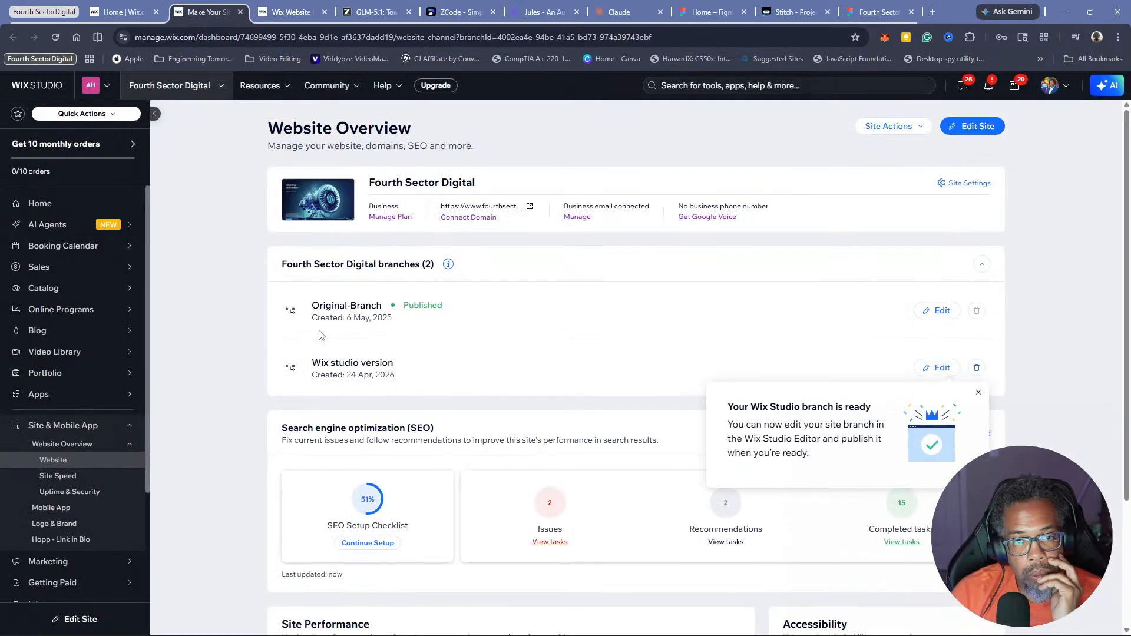
Open the Wix studio version branch of the Fourth Sector Digital site for editing
left_click(950, 125)
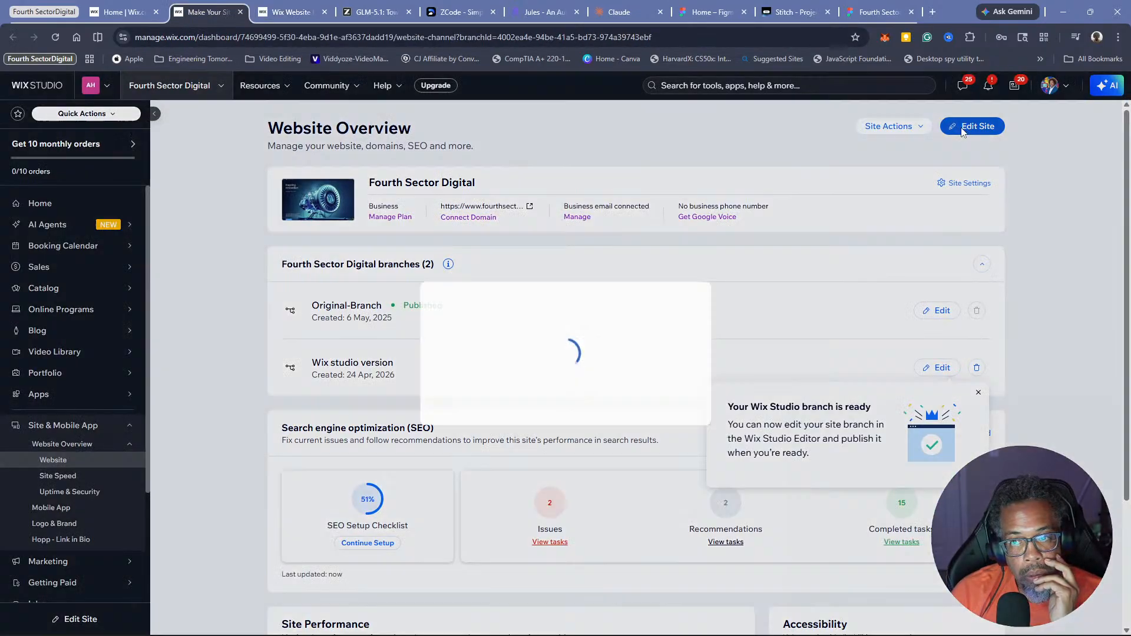
left_click(412, 396)
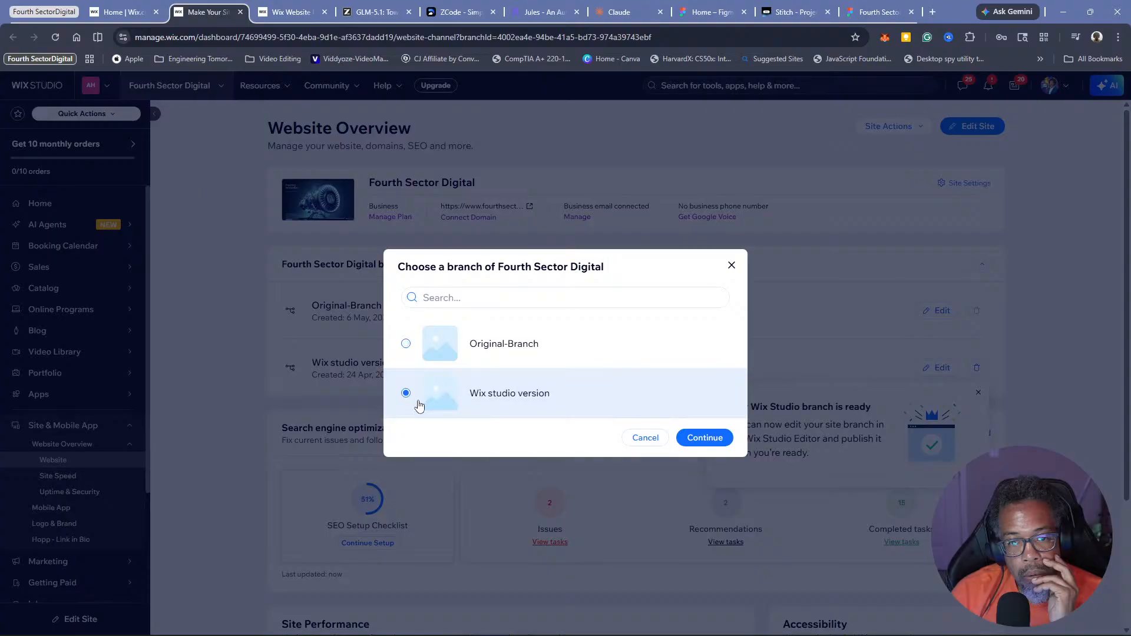
left_click(684, 436)
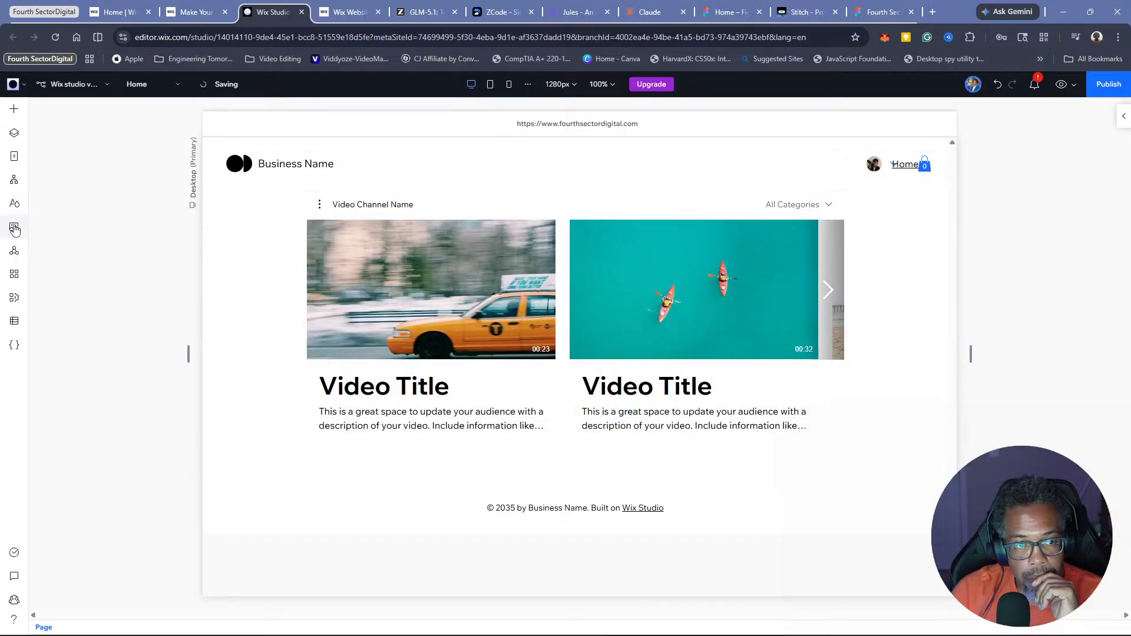
Look over the Studio branch's site page list and its Home page, then close the list
left_click(13, 158)
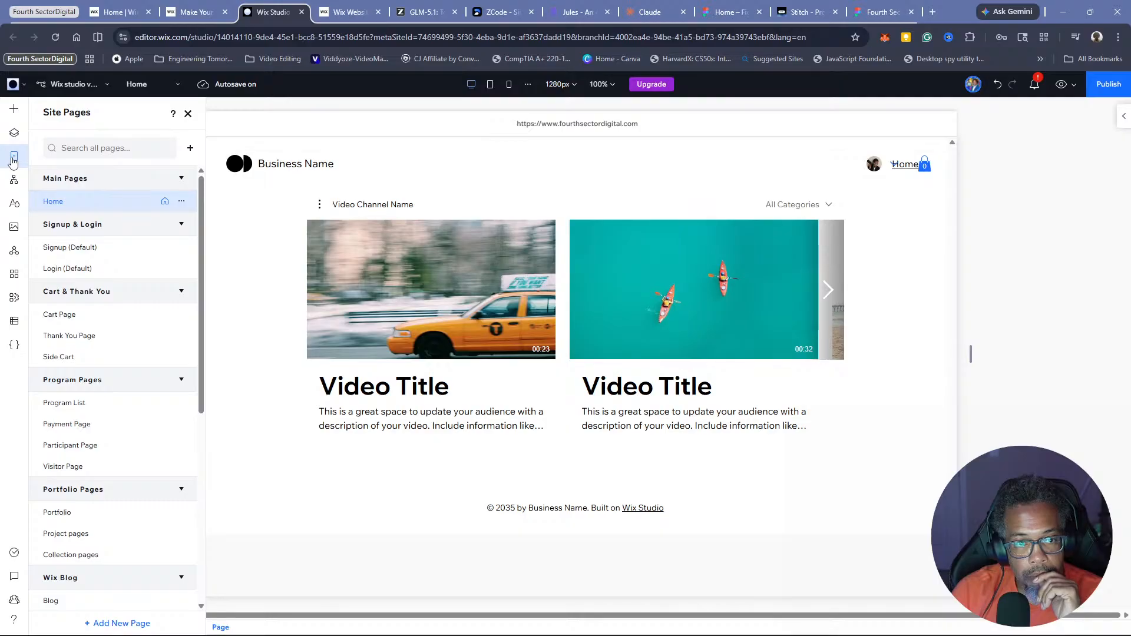
left_click(70, 205)
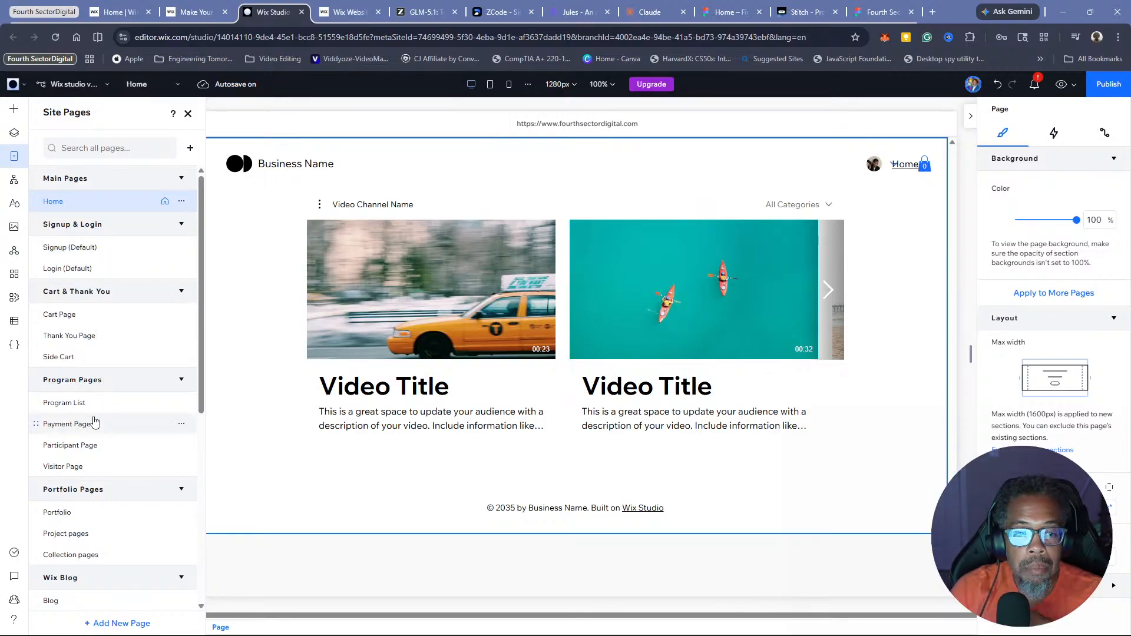
scroll(95, 421, "down", 3)
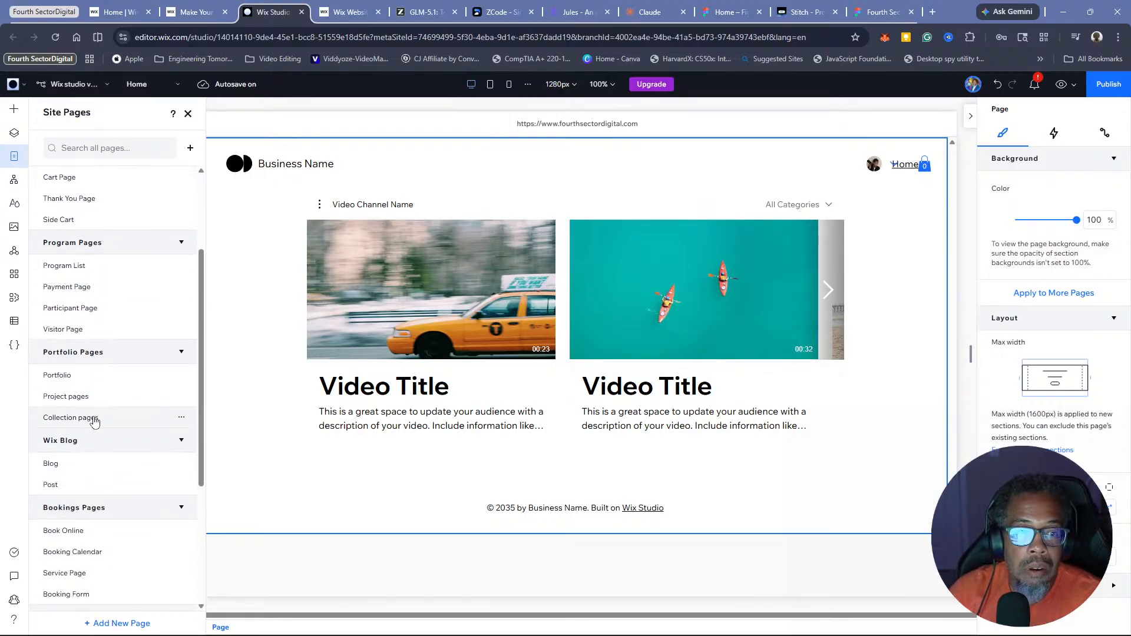
scroll(94, 421, "up", 3)
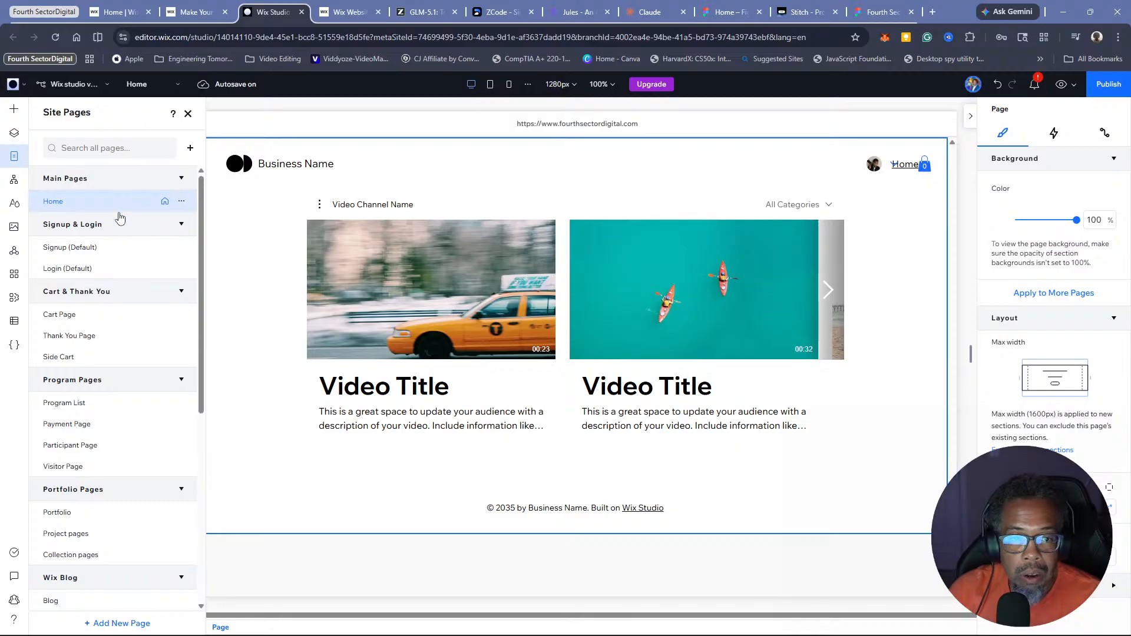
left_click(188, 113)
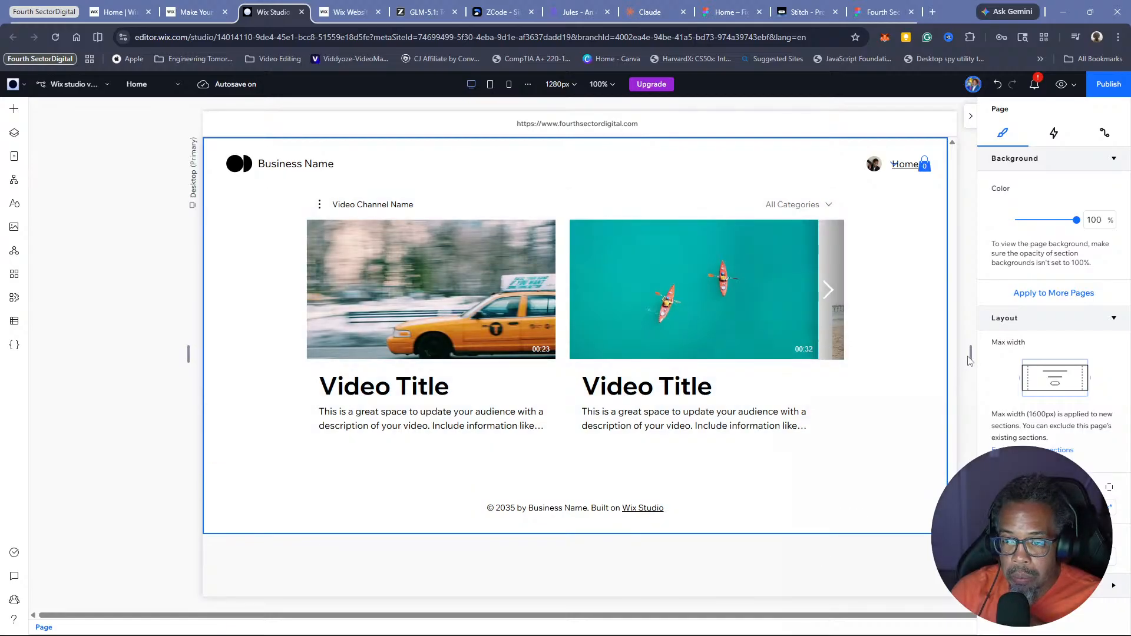
mouse_move(970, 356)
left_mouse_down()
mouse_move(965, 390)
mouse_move(975, 360)
left_mouse_up()
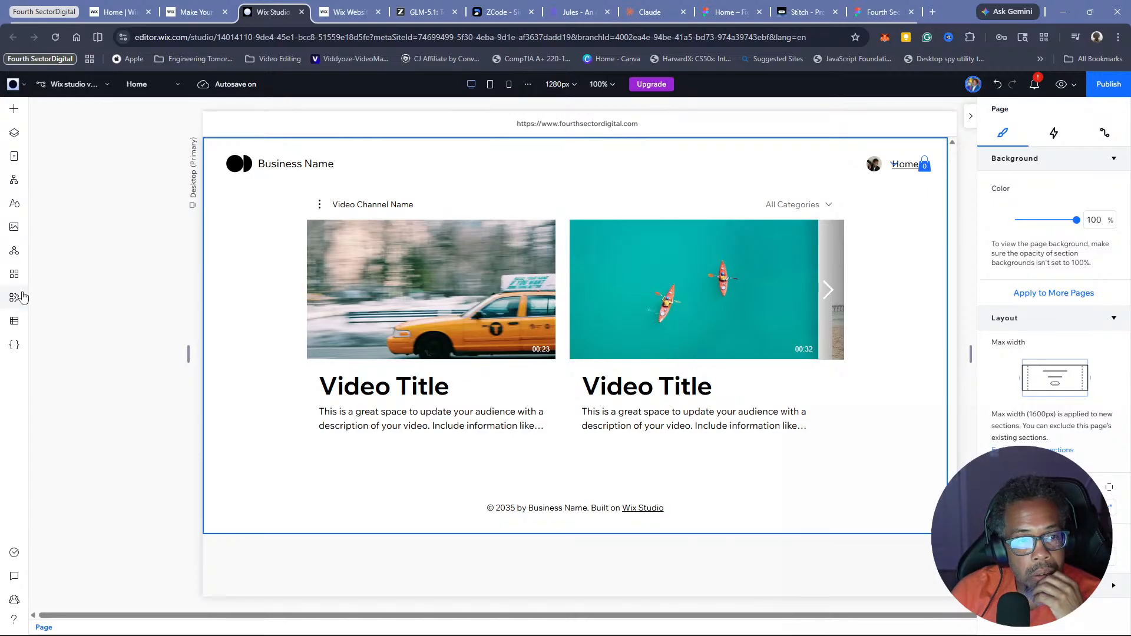
Check the Home page's layers, the default signup form, and the Program List and Portfolio pages for carried-over content
left_click(14, 156)
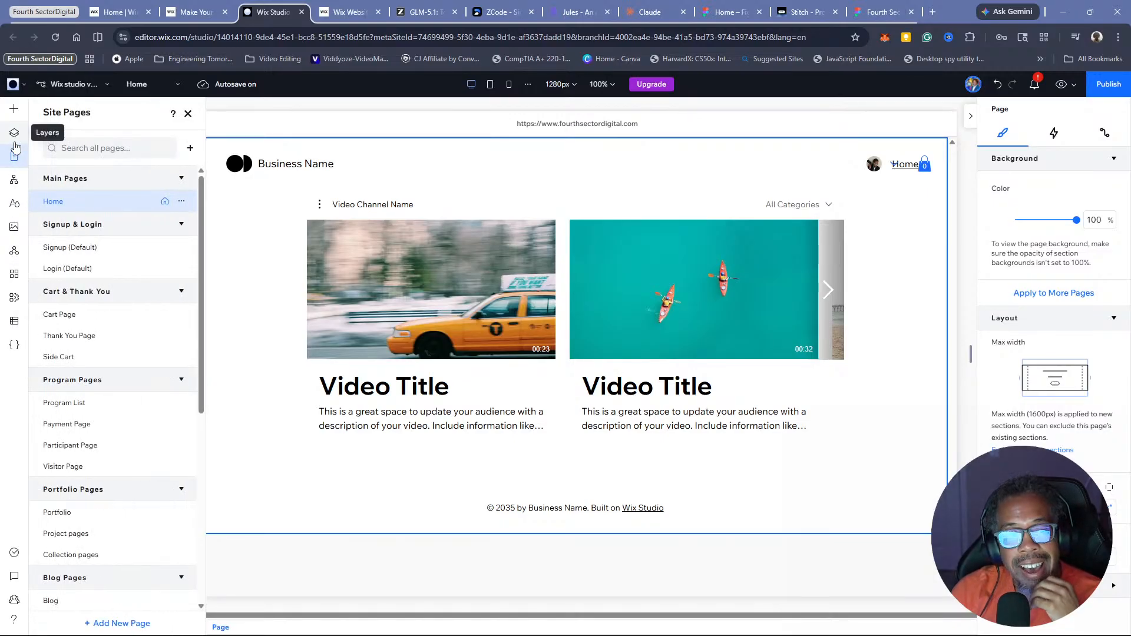
left_click(15, 140)
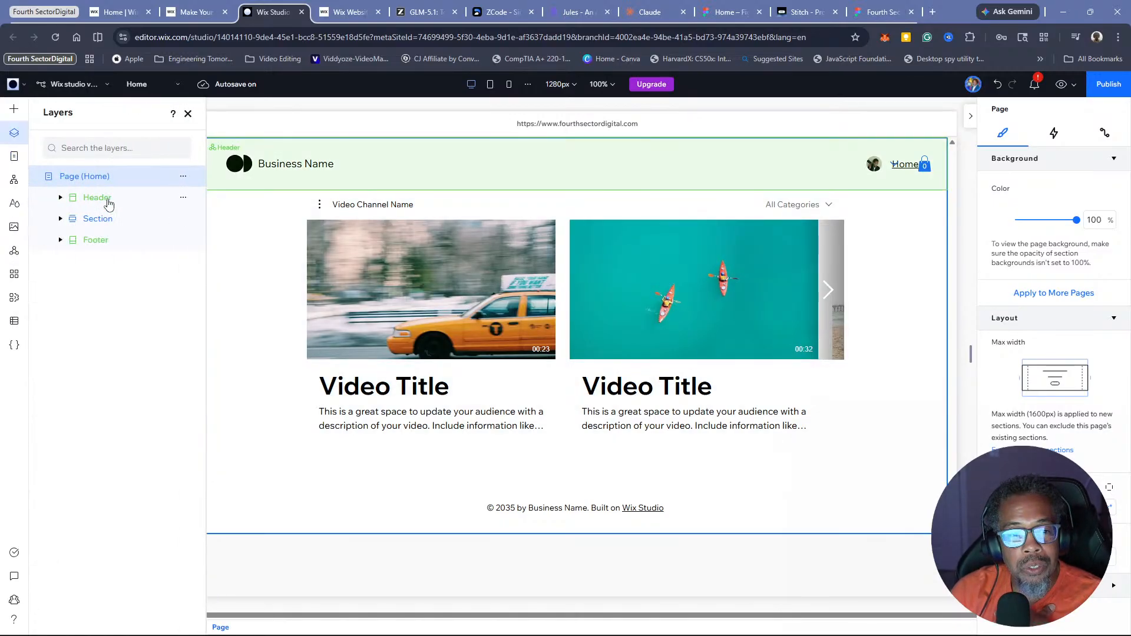
left_click(15, 157)
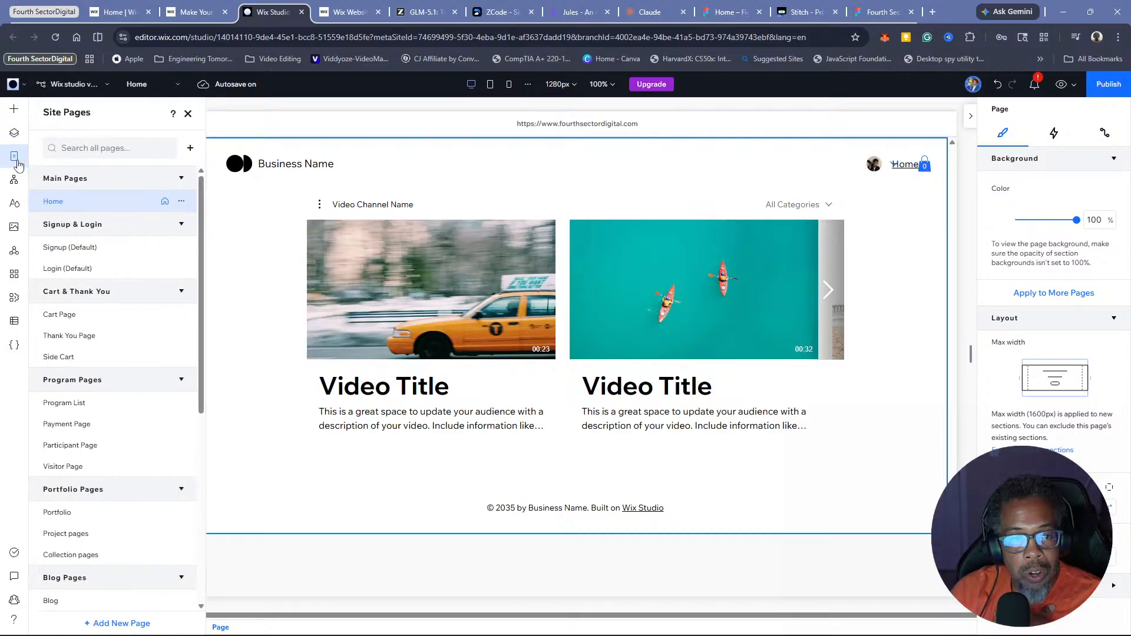
left_click(48, 248)
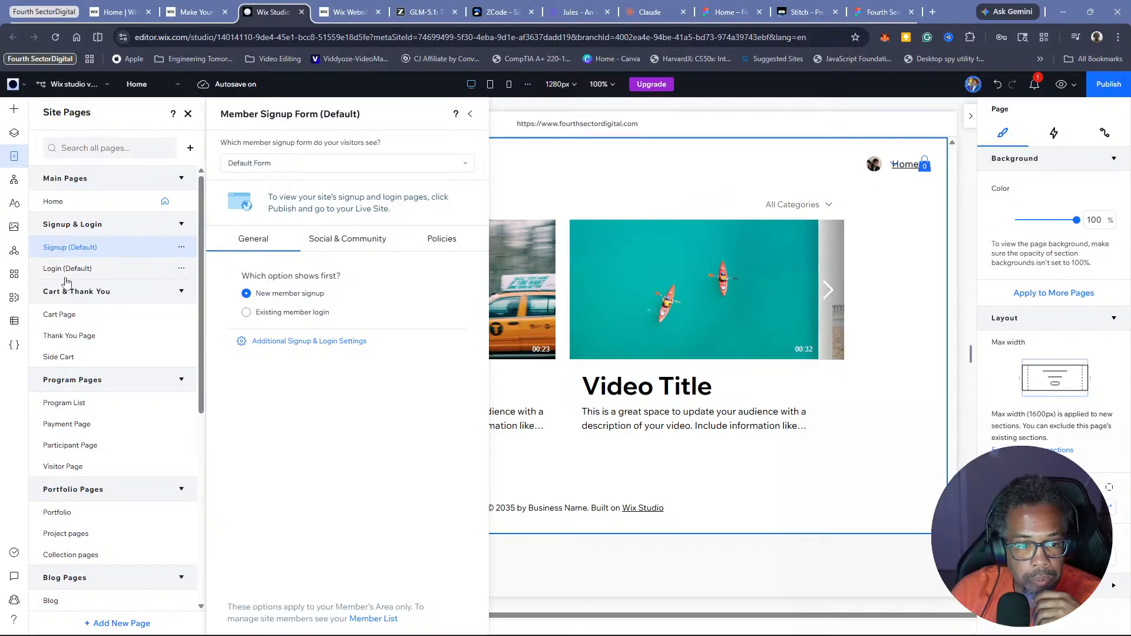
left_click(79, 405)
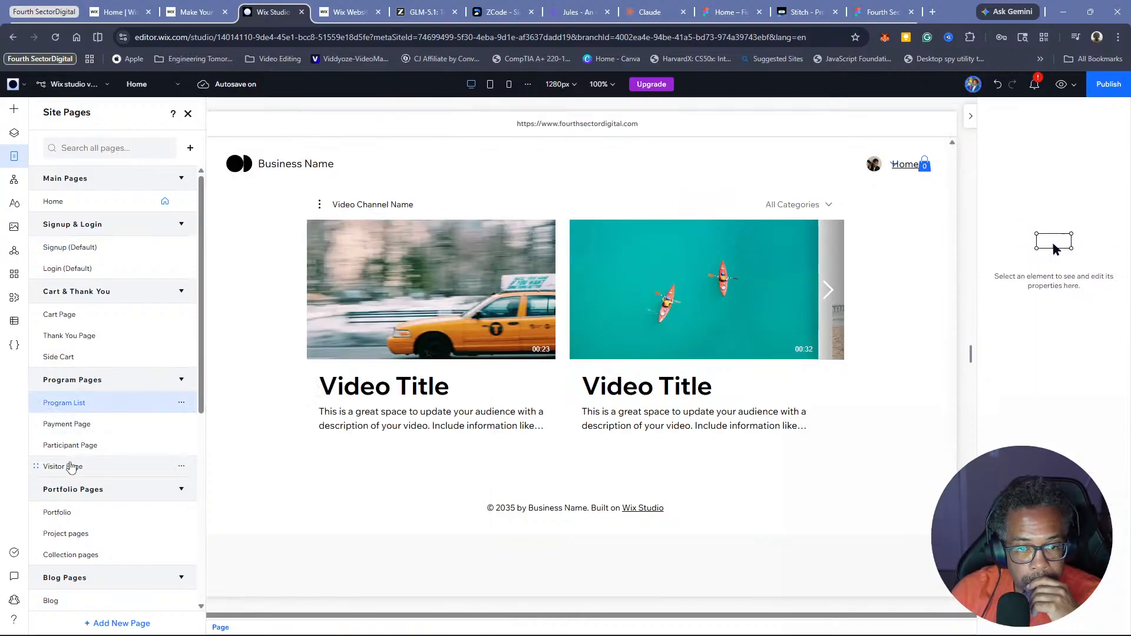
scroll(328, 282, "down", 3)
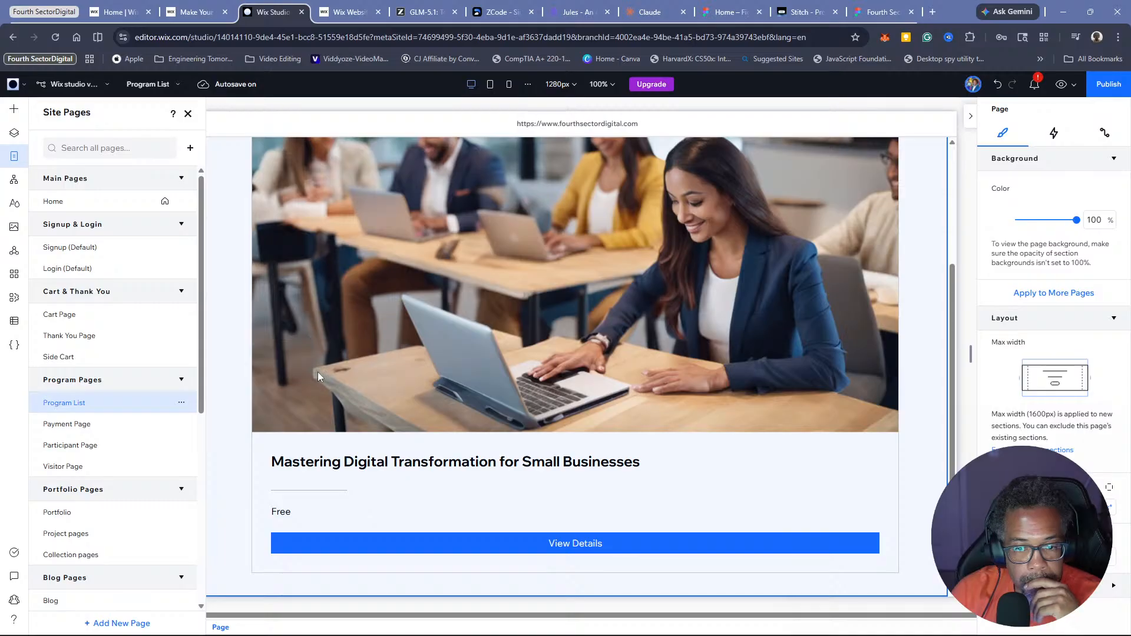
left_click(84, 425)
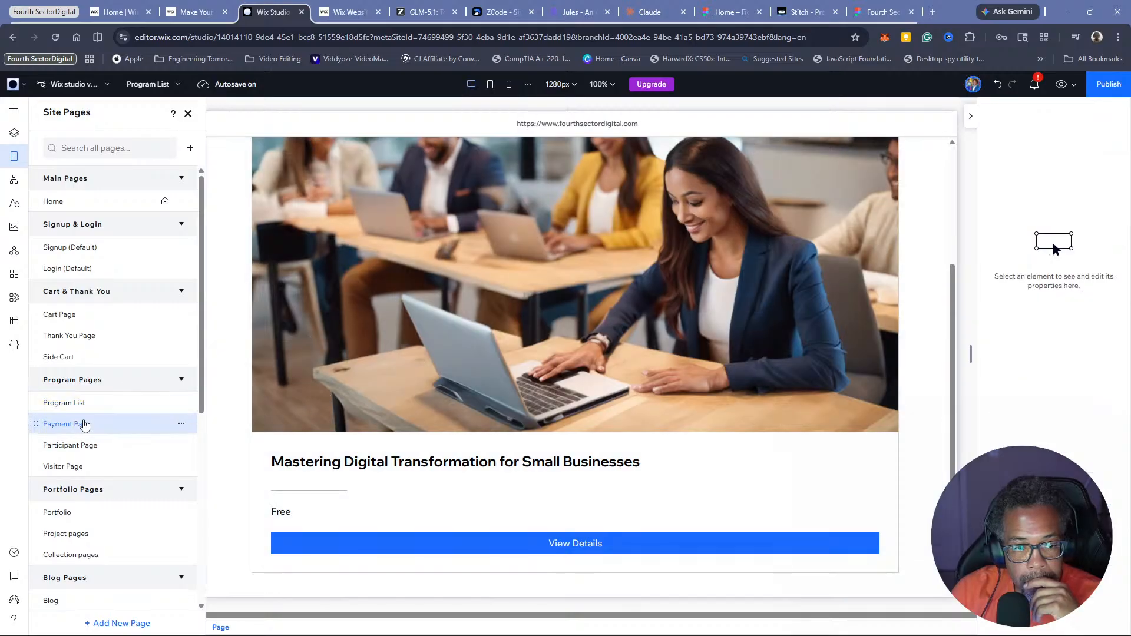
left_click(81, 513)
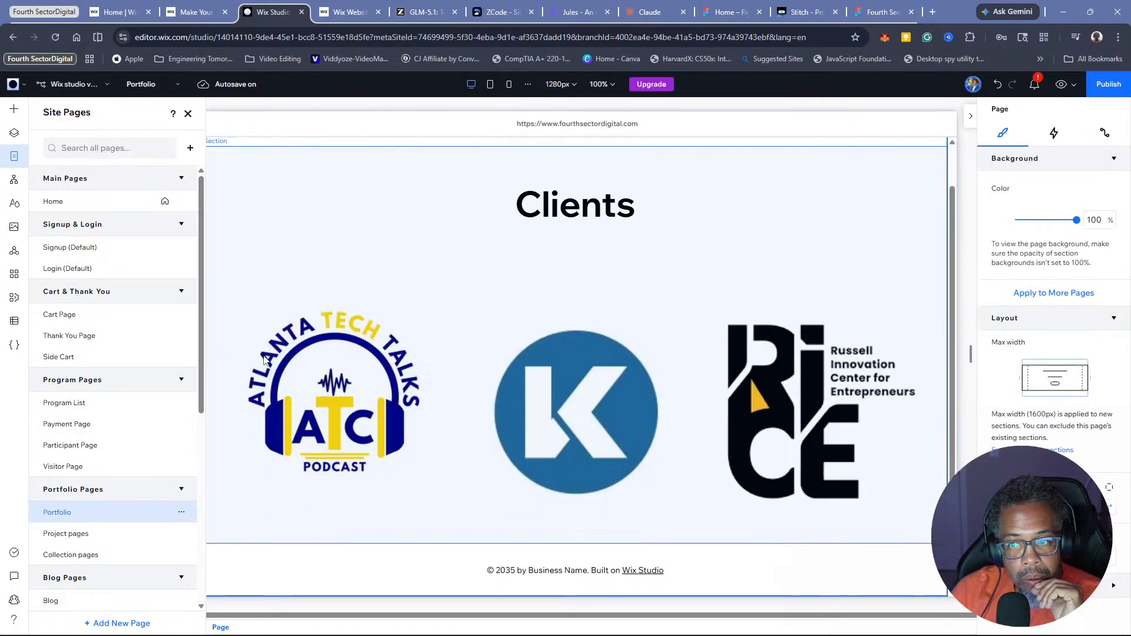
scroll(265, 359, "up", 1)
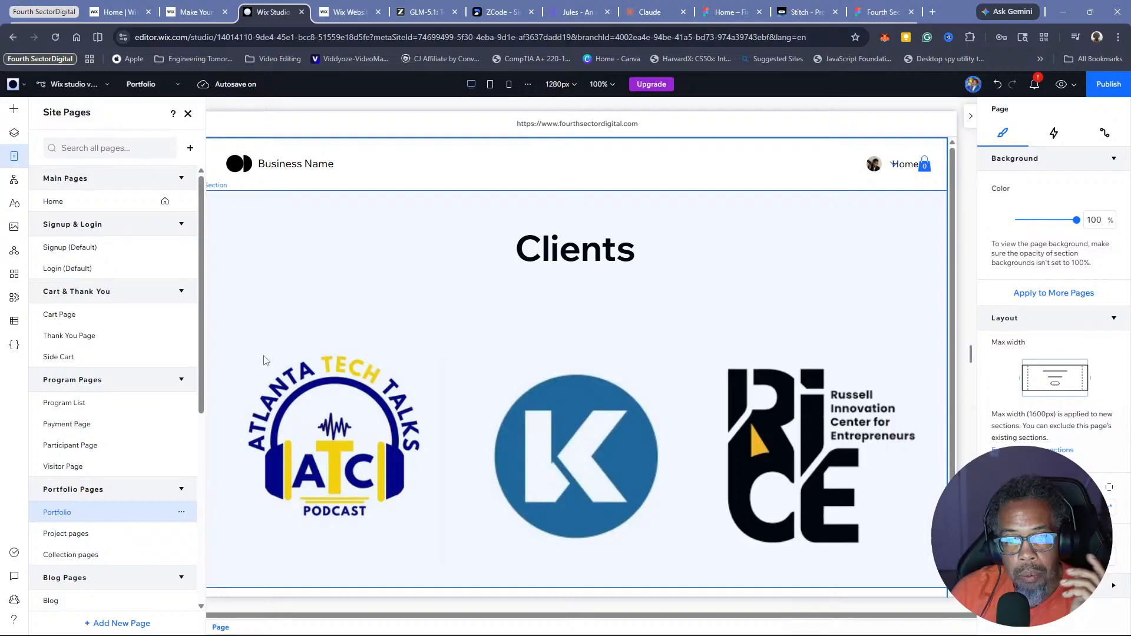
View the Project pages and the rest of the site page list, then return to the Home page
left_click(107, 539)
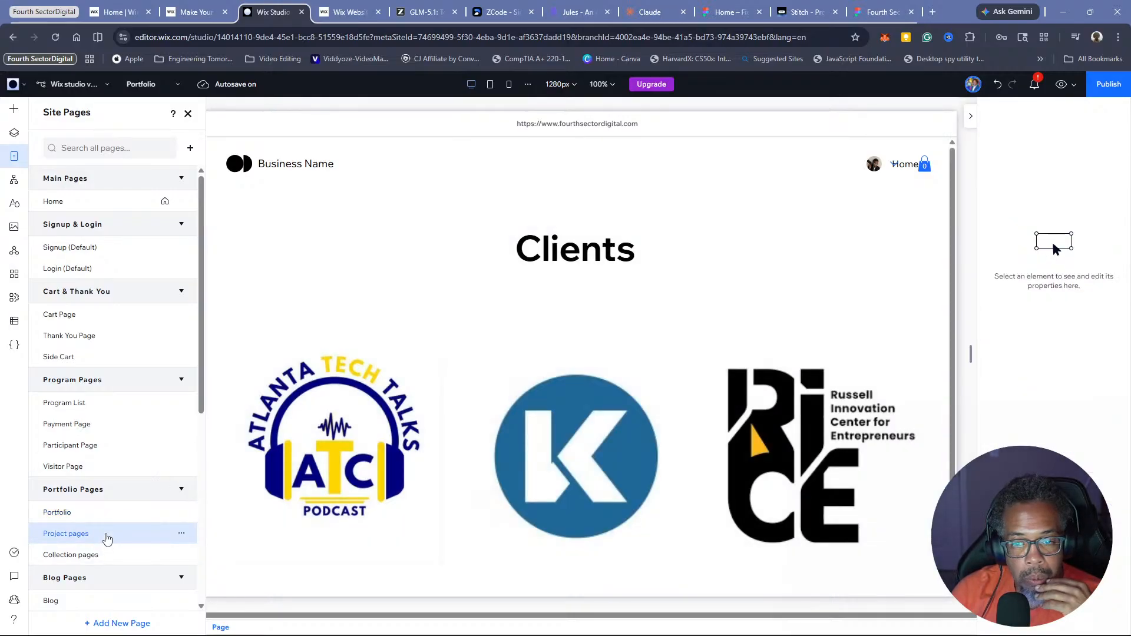
scroll(93, 378, "down", 5)
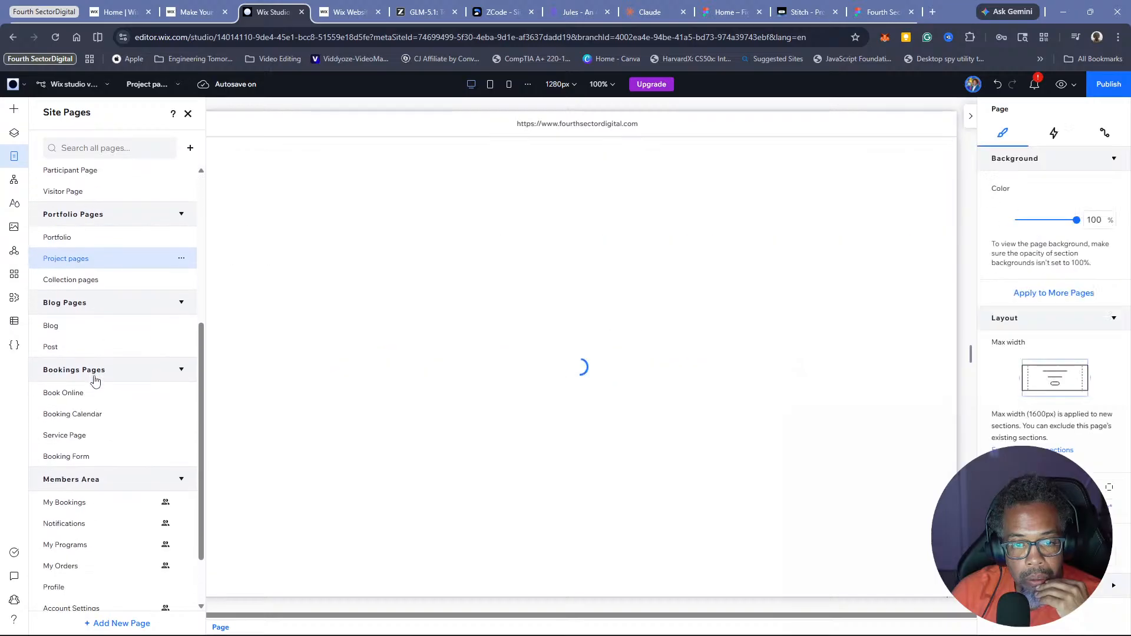
scroll(299, 330, "down", 5)
scroll(300, 330, "up", 5)
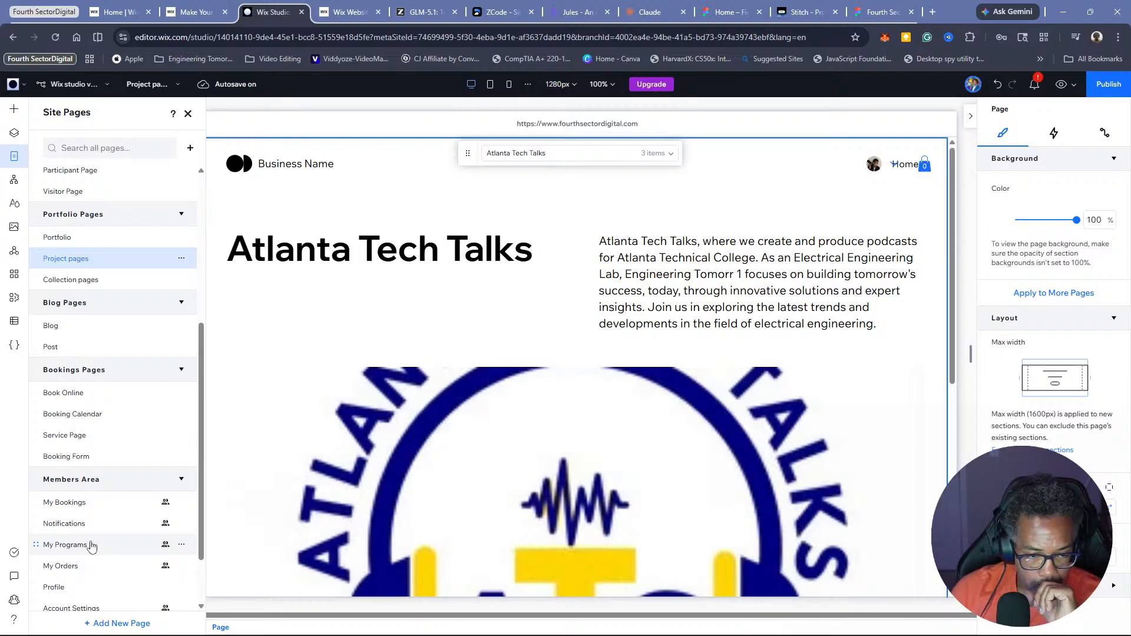
scroll(92, 546, "down", 2)
scroll(91, 547, "up", 6)
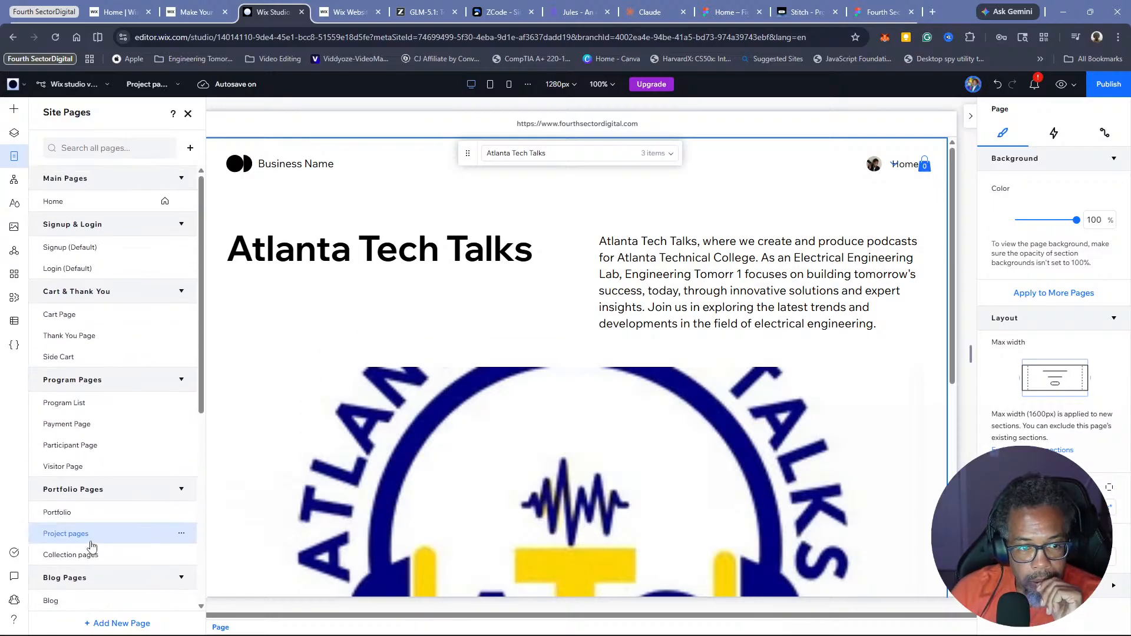
left_click(86, 204)
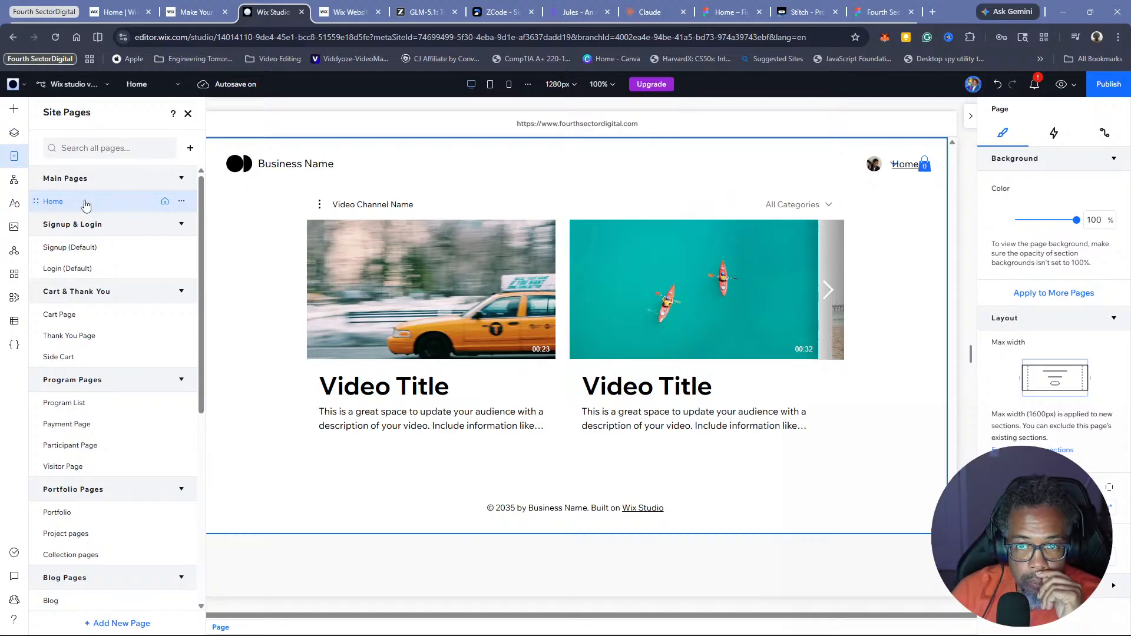
Add a standard blank page to the site's main pages and name it The Digital Lab
mouse_move(656, 90)
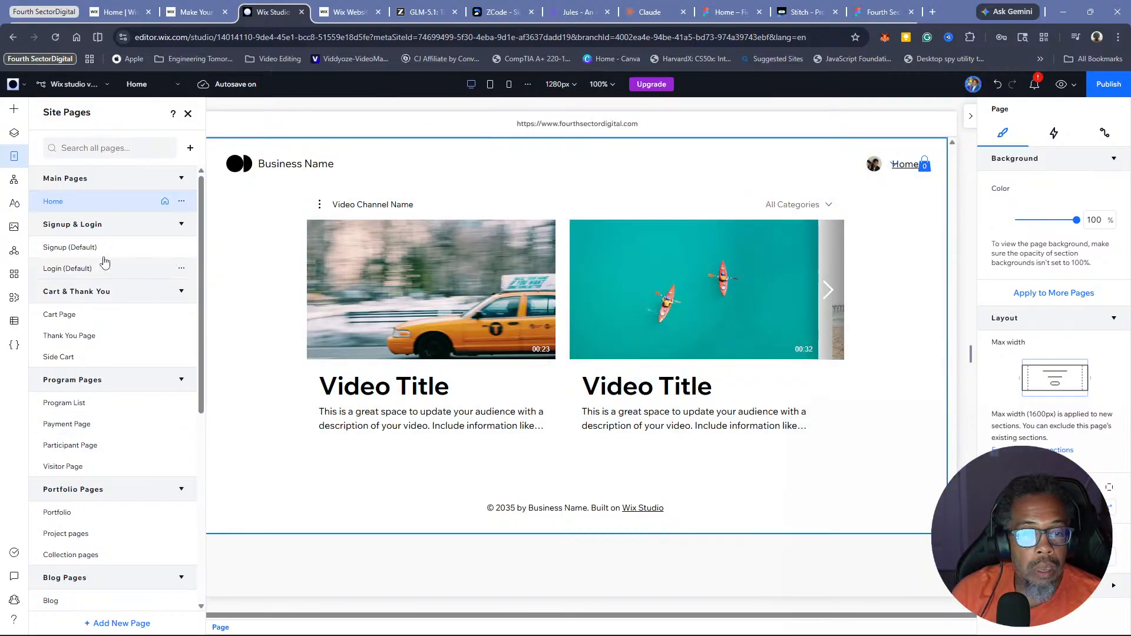
left_click(181, 201)
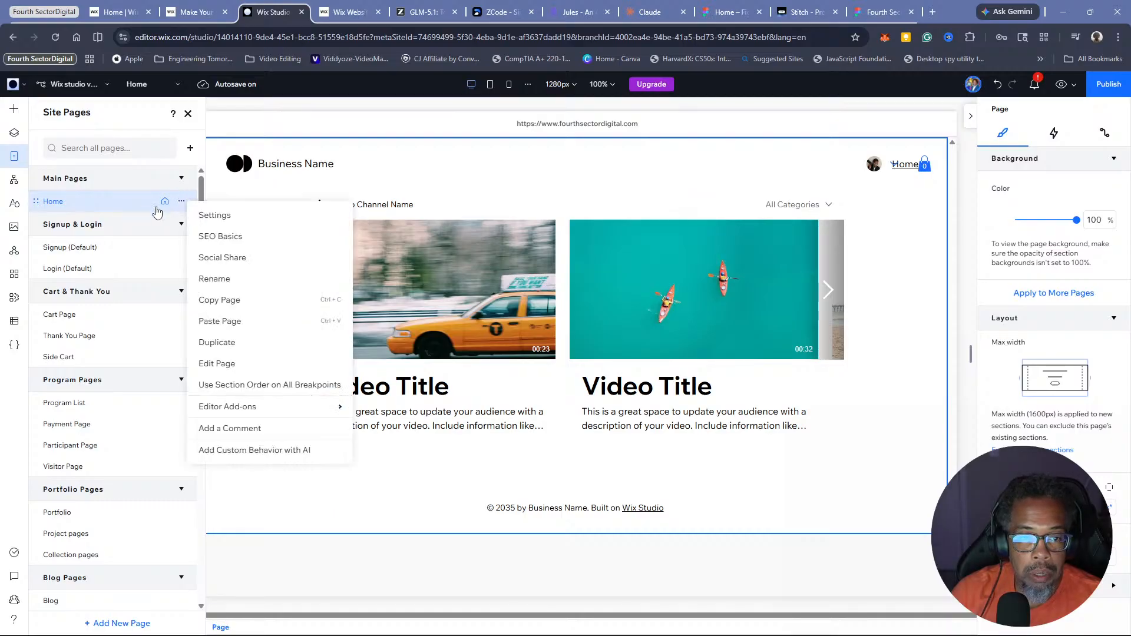
left_click(189, 148)
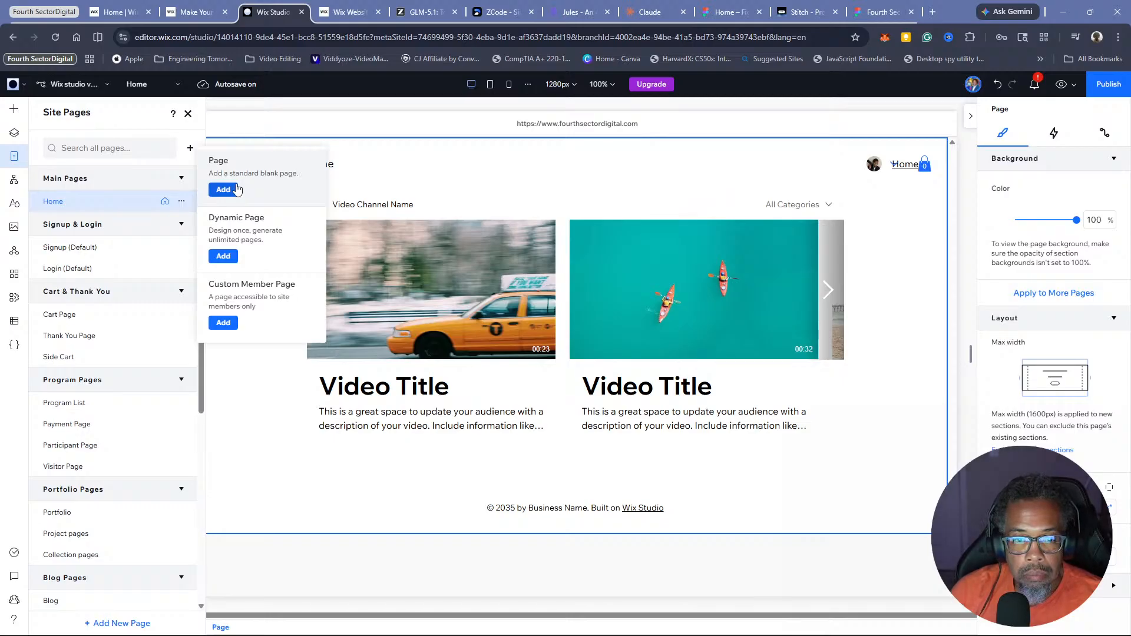
left_click(223, 189)
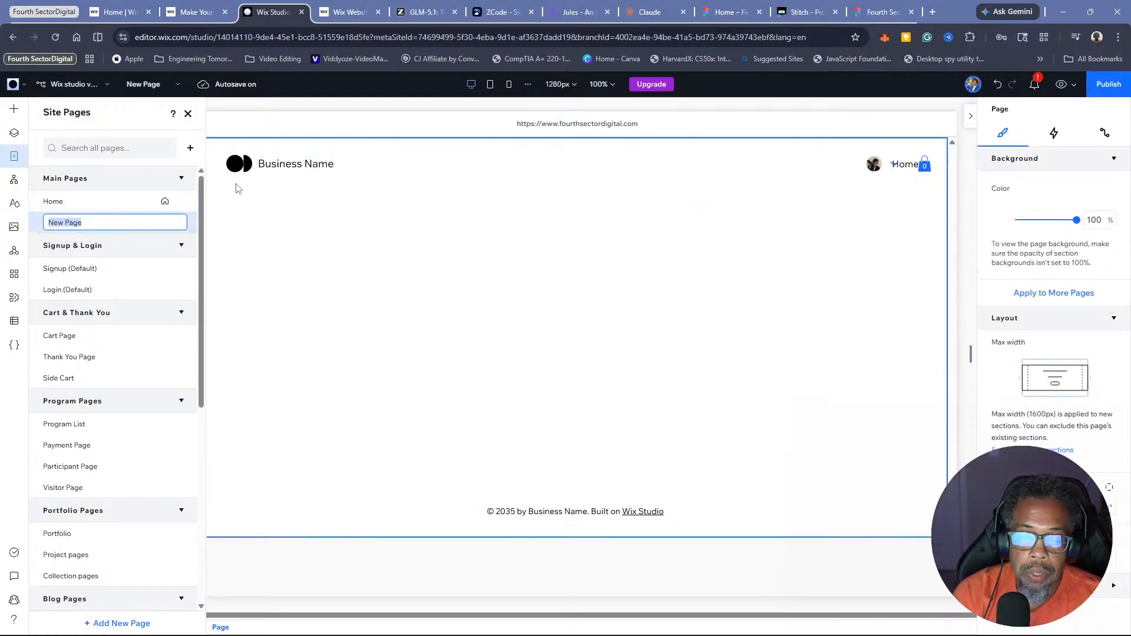
type("The Digital Lab")
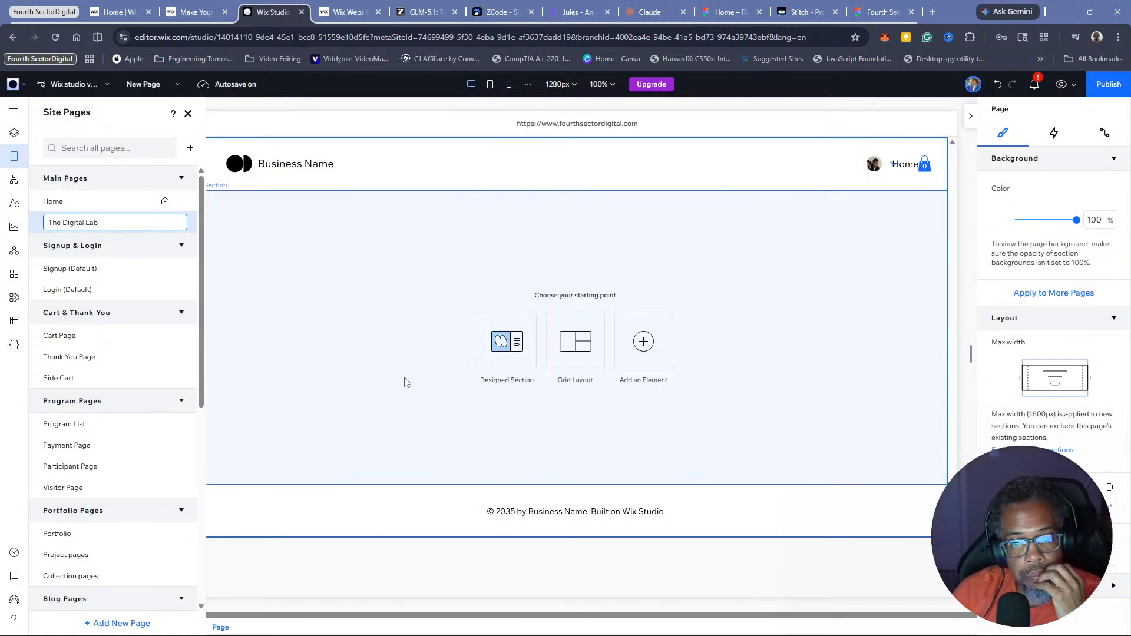
key("Return")
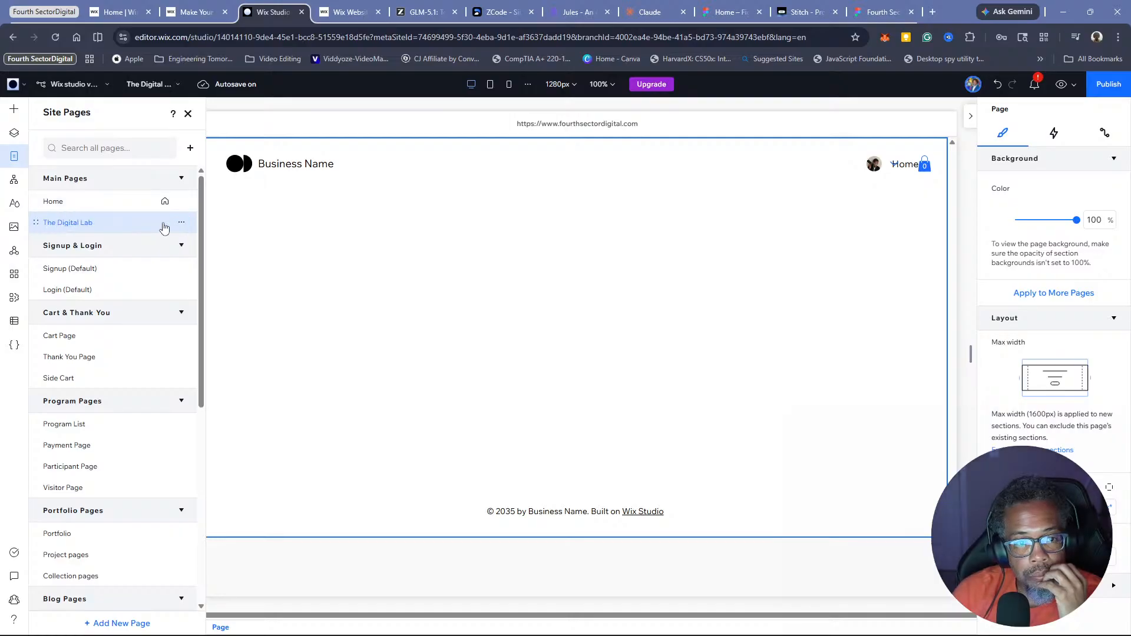
Start the Import from Figma tool for The Digital Lab page and open the Figma to Wix Studio plugin's page
left_click(178, 85)
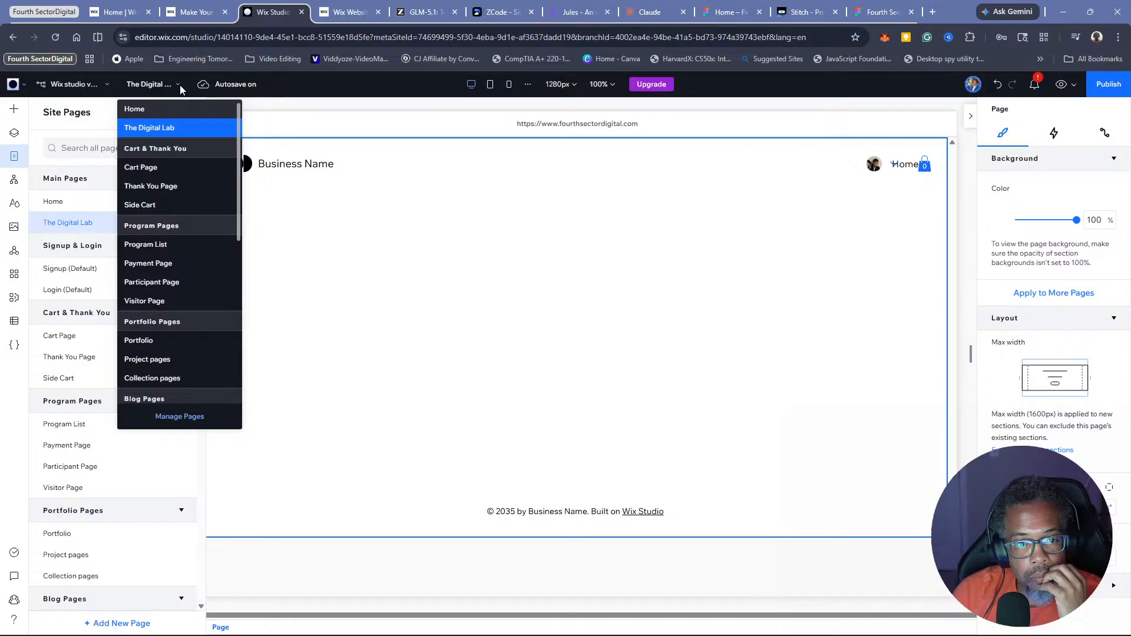
left_click(109, 90)
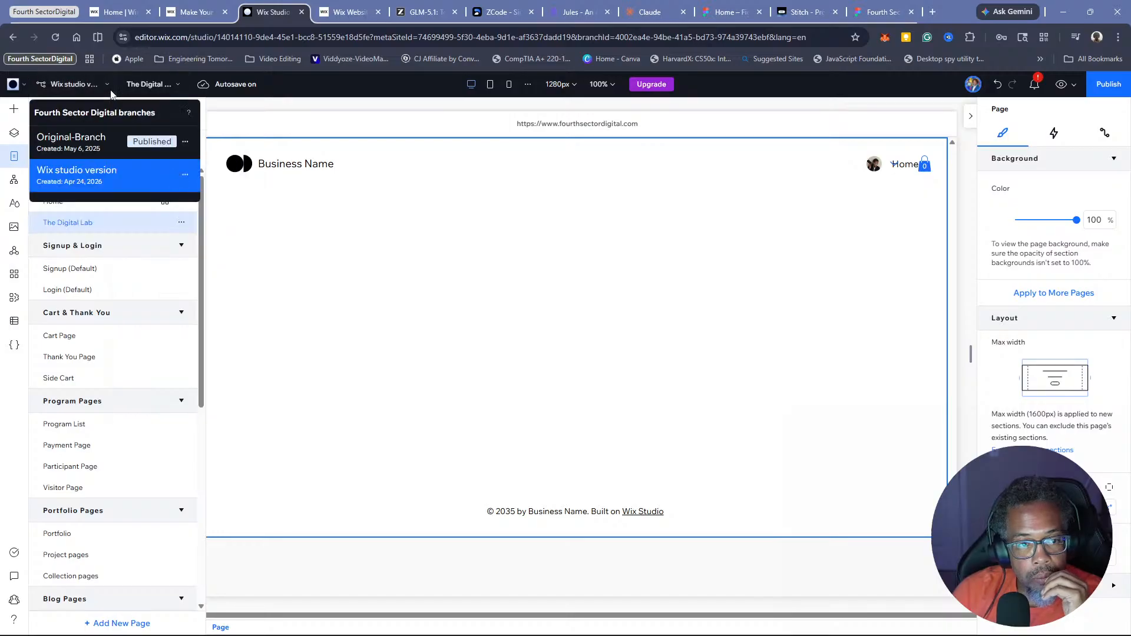
left_click(111, 93)
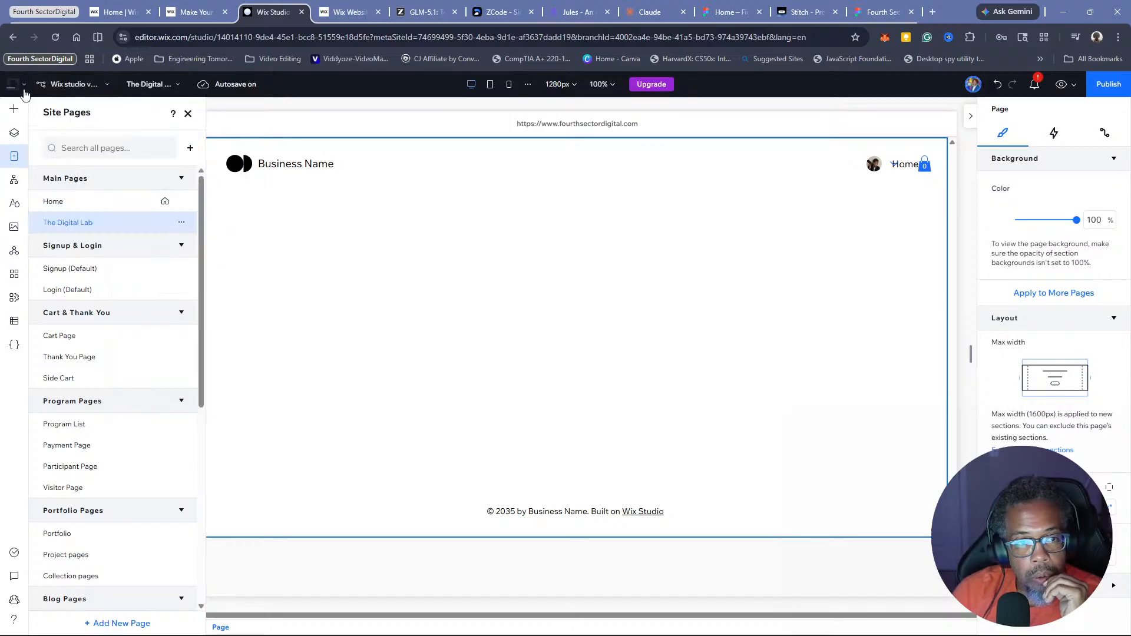
left_click(23, 89)
mouse_move(68, 153)
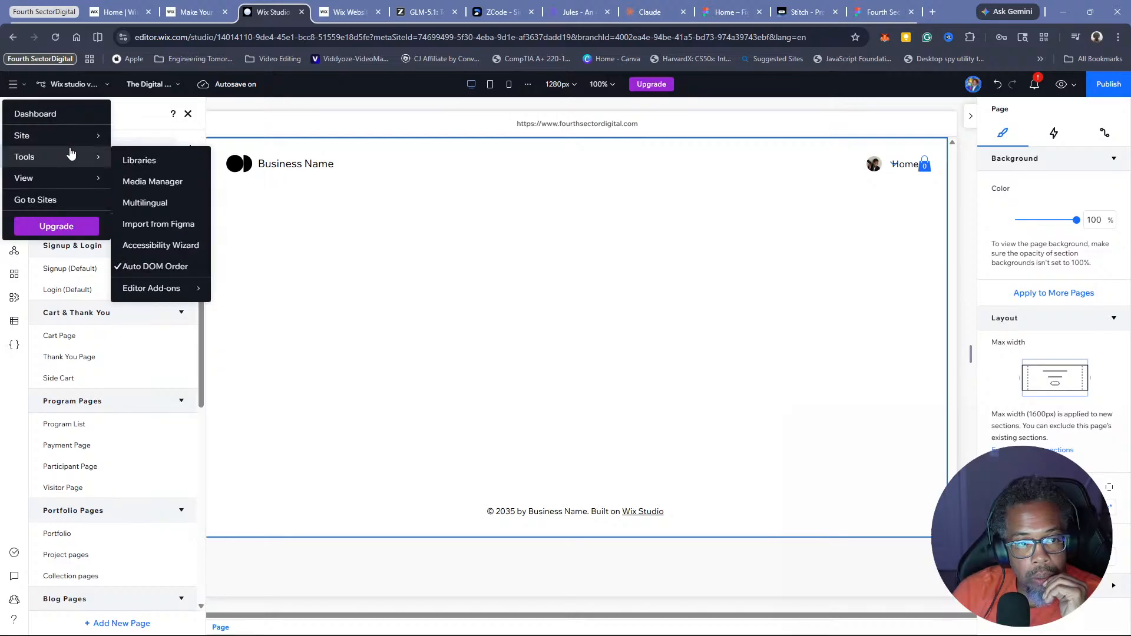
left_click(168, 225)
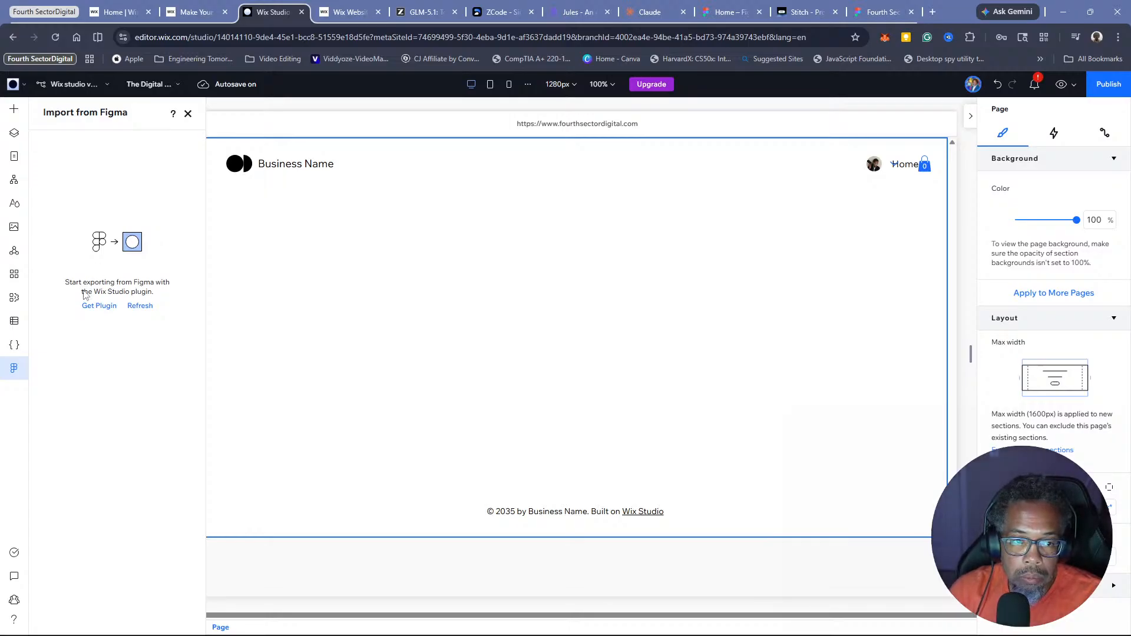
left_click(98, 306)
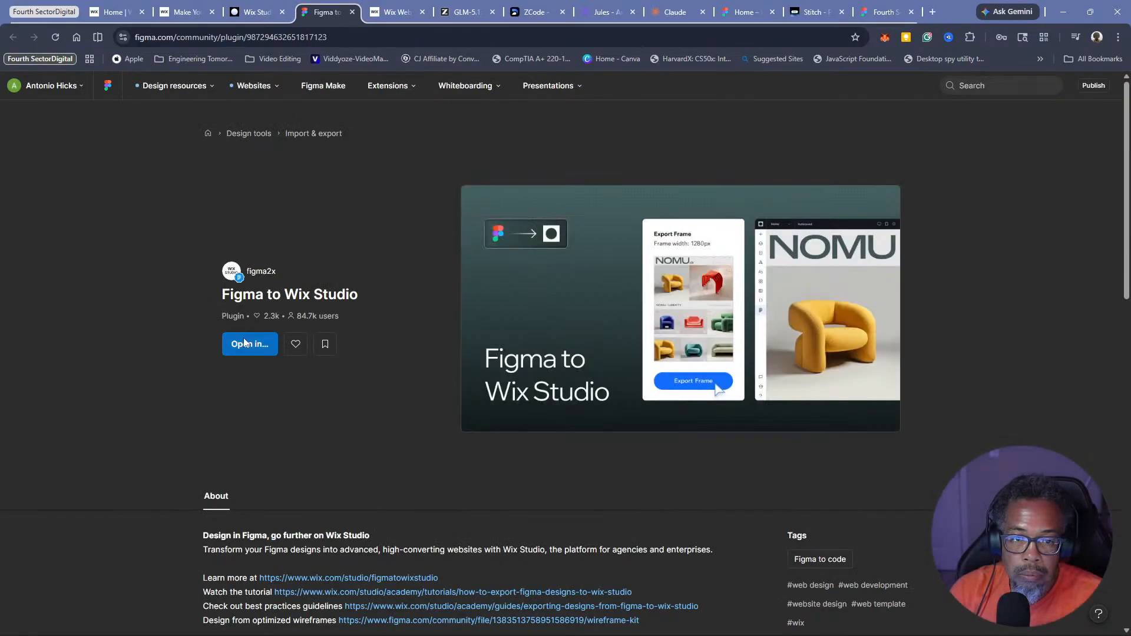
Open the Figma to Wix Studio plugin in the Fourth Sector Digital - The Digital Lab file, run it, and skip the setup
left_click(245, 342)
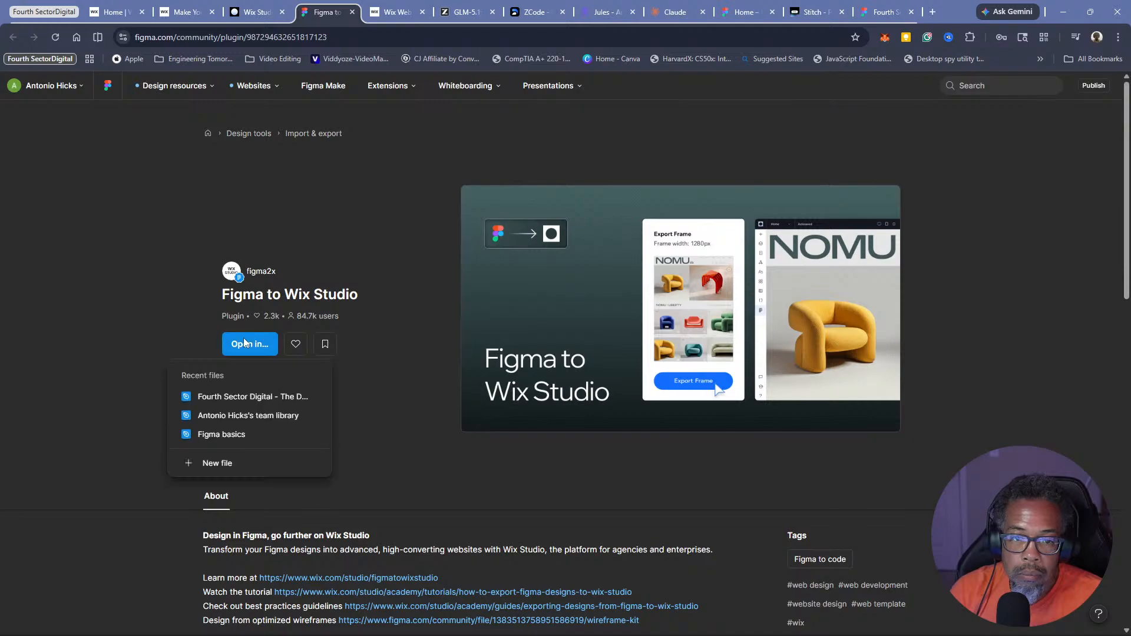
left_click(251, 402)
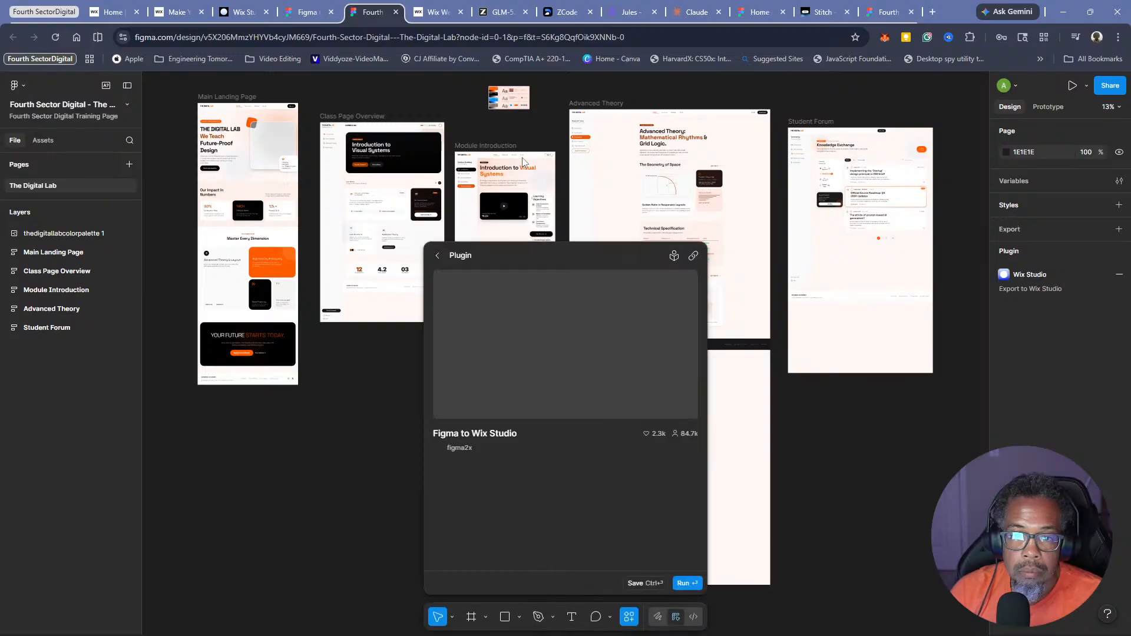
left_click(682, 584)
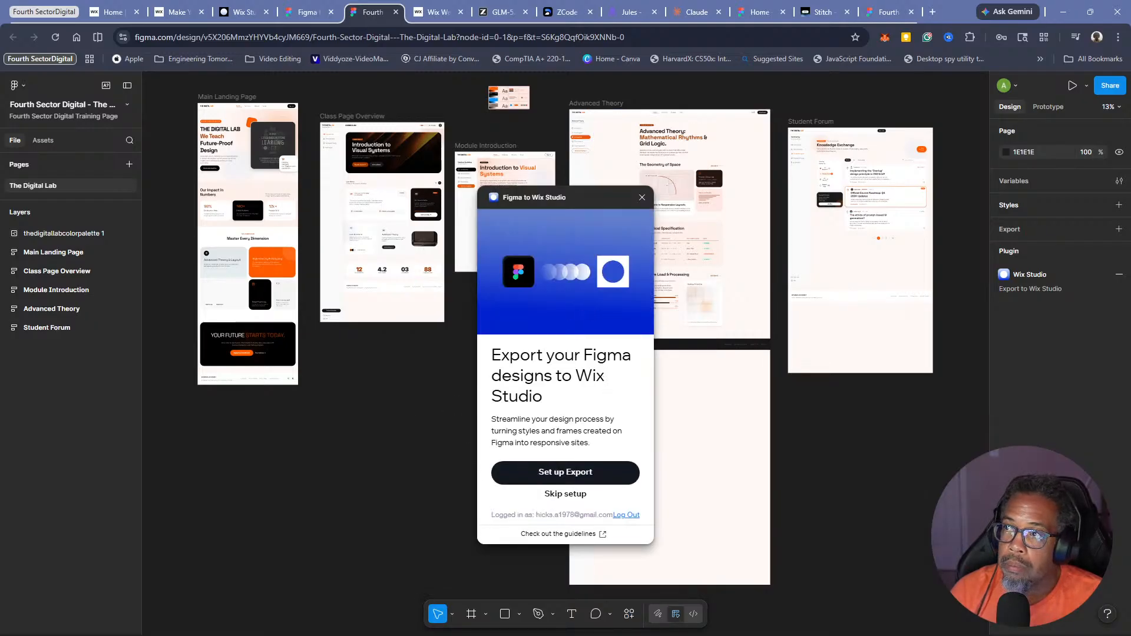
left_click(576, 497)
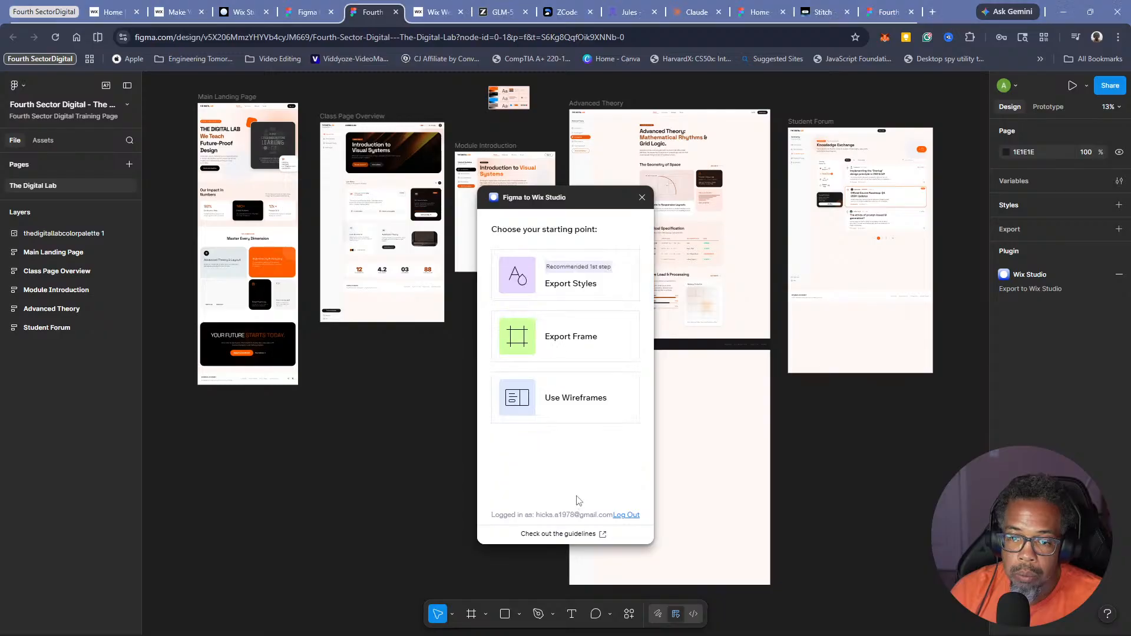
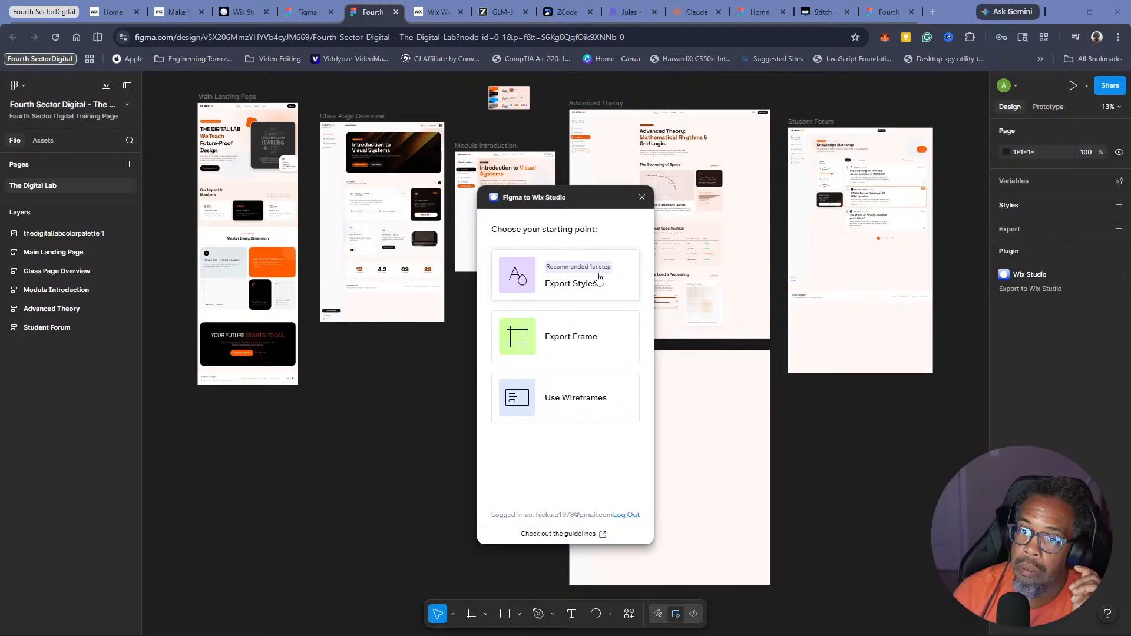
Export the Main Landing Page frame's colors and typography as styles for Wix Studio
left_click(599, 278)
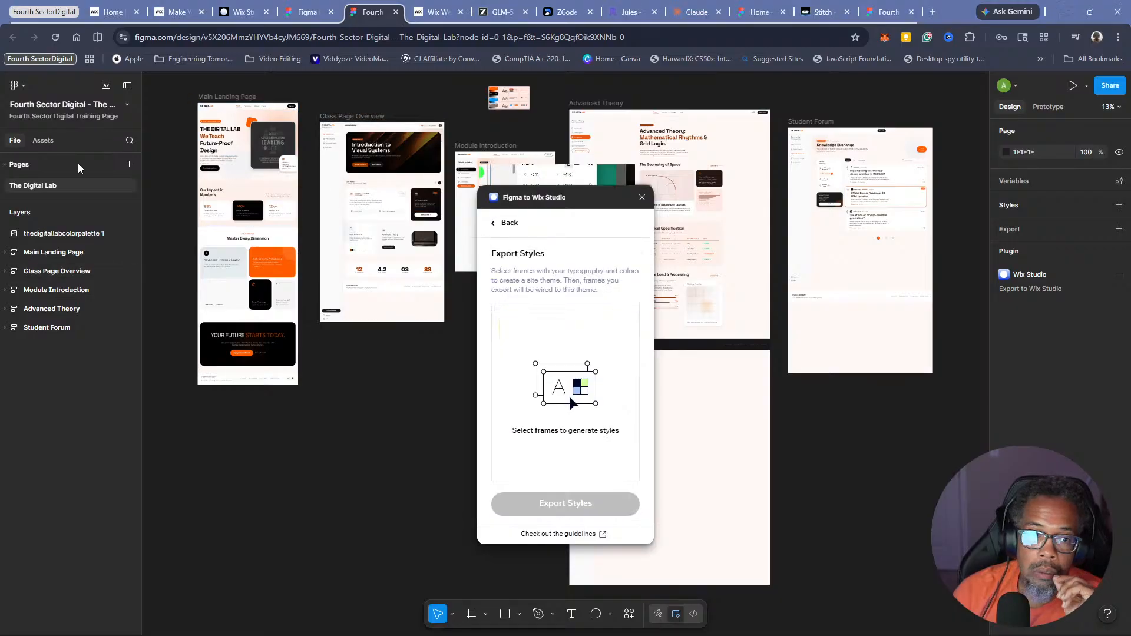
left_click(27, 214)
left_click(26, 213)
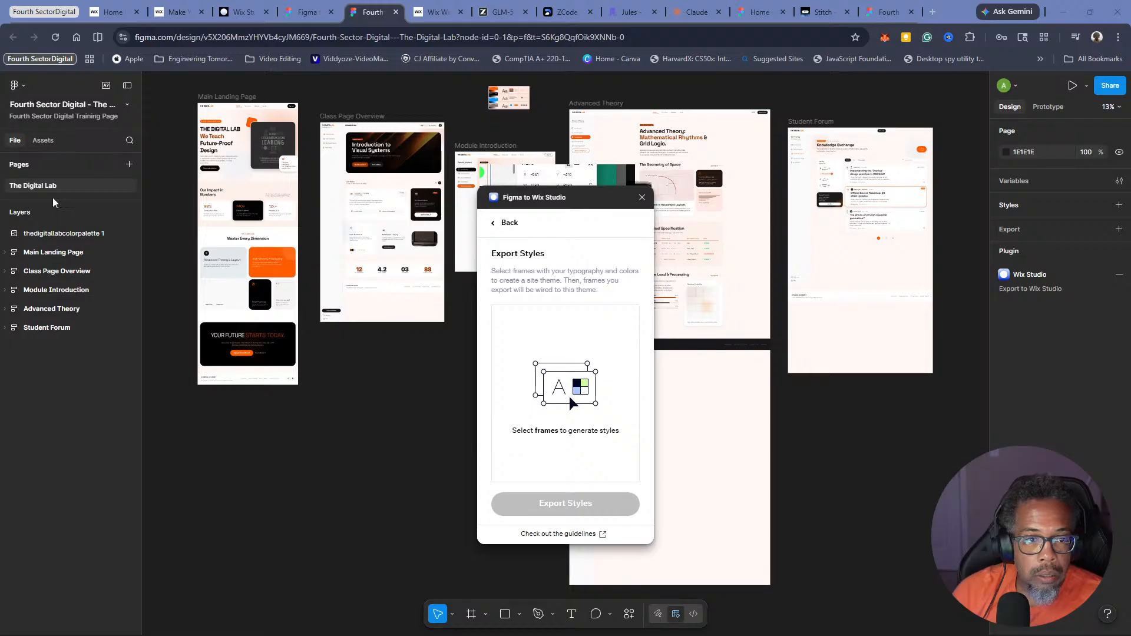
left_click(53, 234)
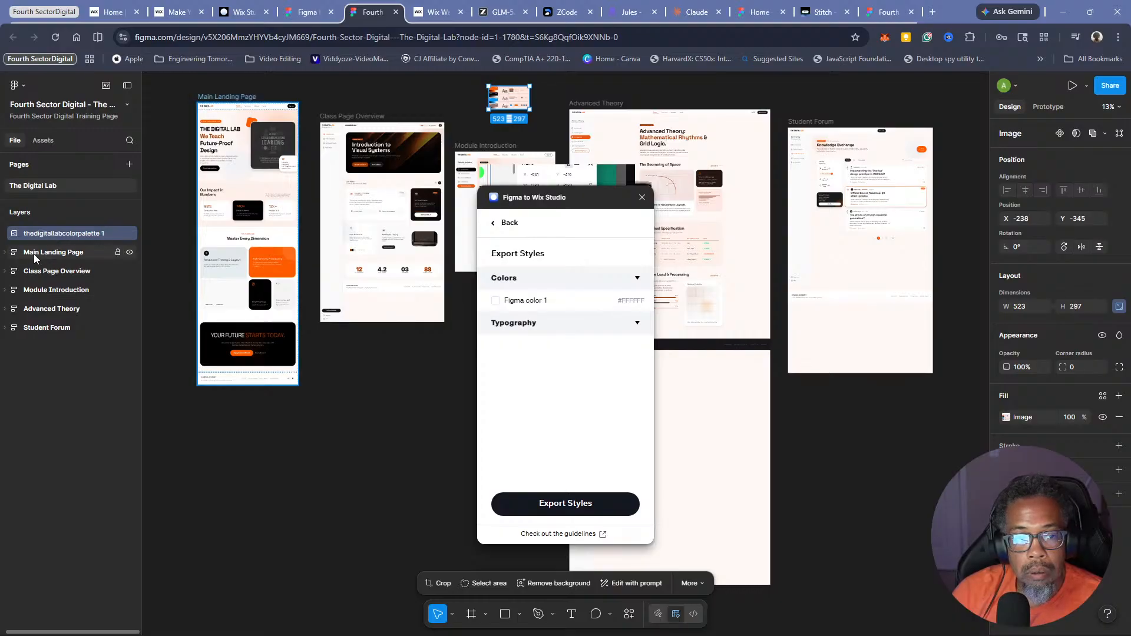
left_click(34, 254)
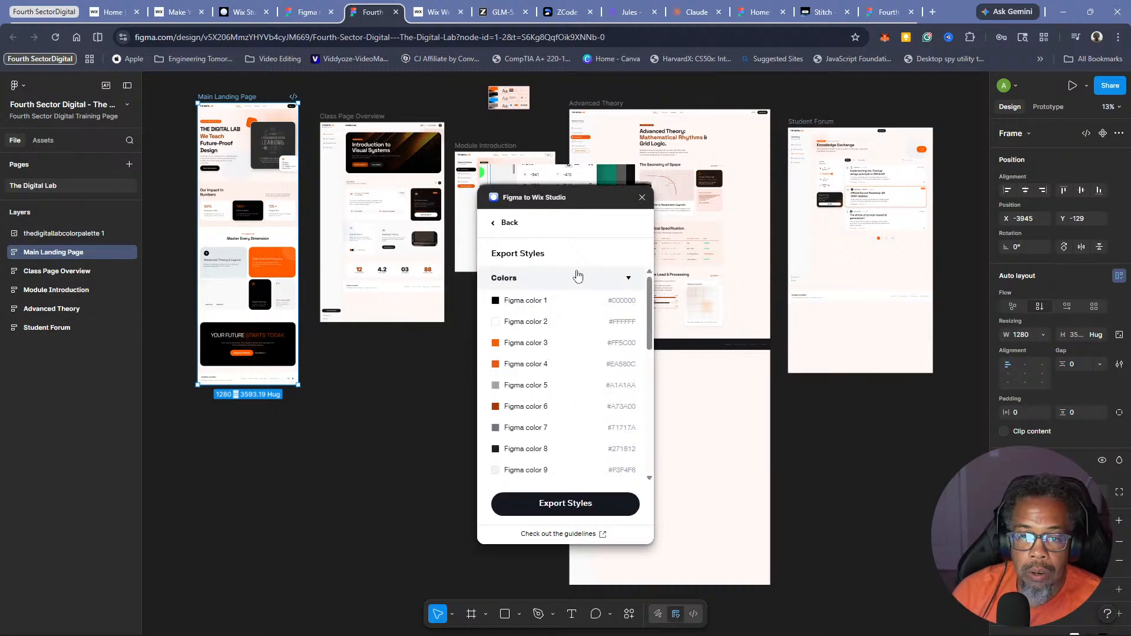
scroll(576, 278, "down", 6)
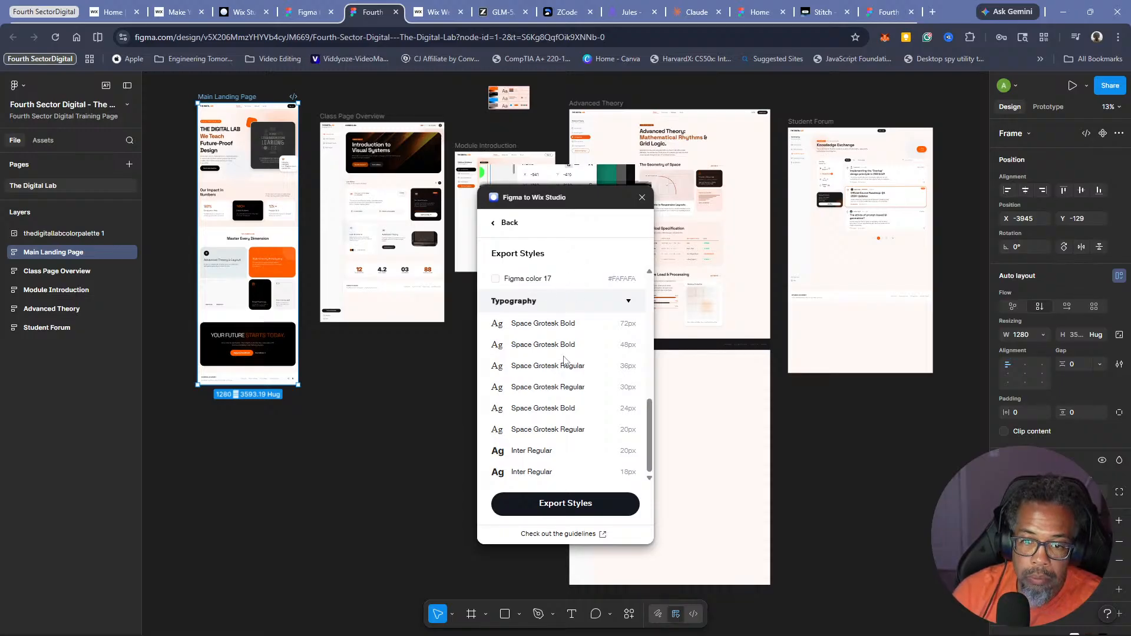
scroll(563, 361, "up", 5)
scroll(564, 361, "down", 5)
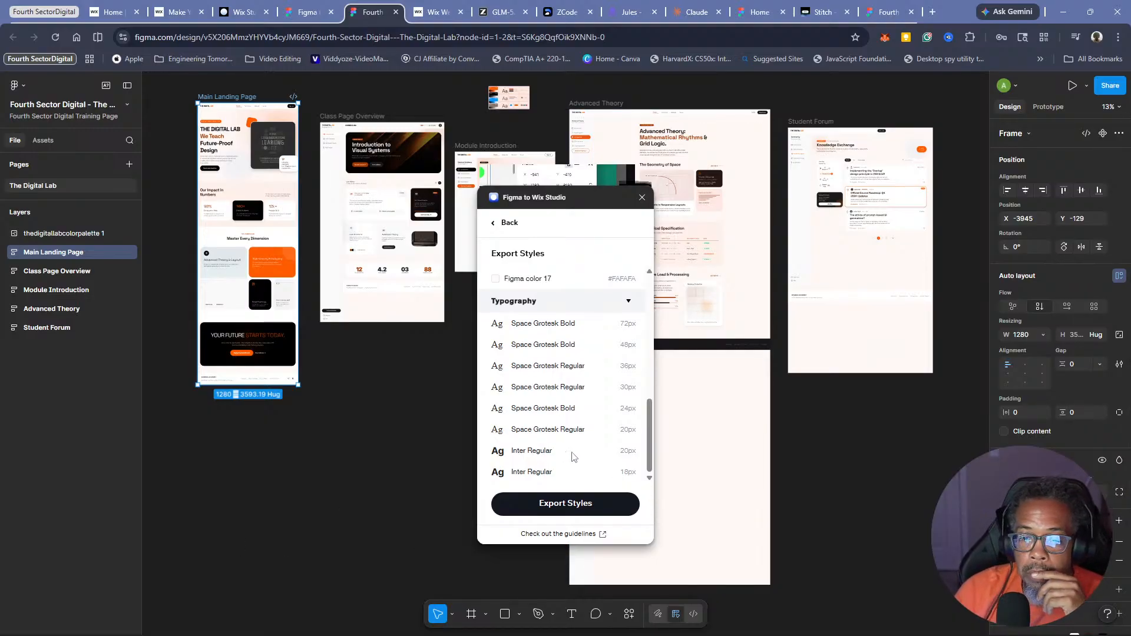
left_click(602, 510)
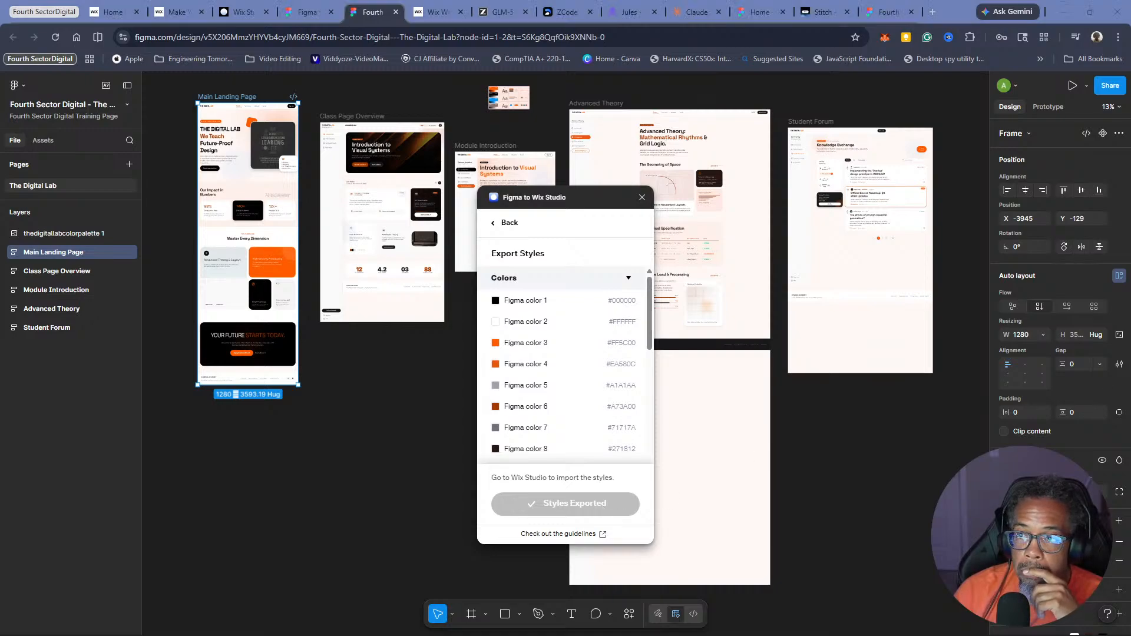
Switch to Wix Studio, load the exported Figma styles, and apply them to the site without uploading the missing fonts
left_click(238, 17)
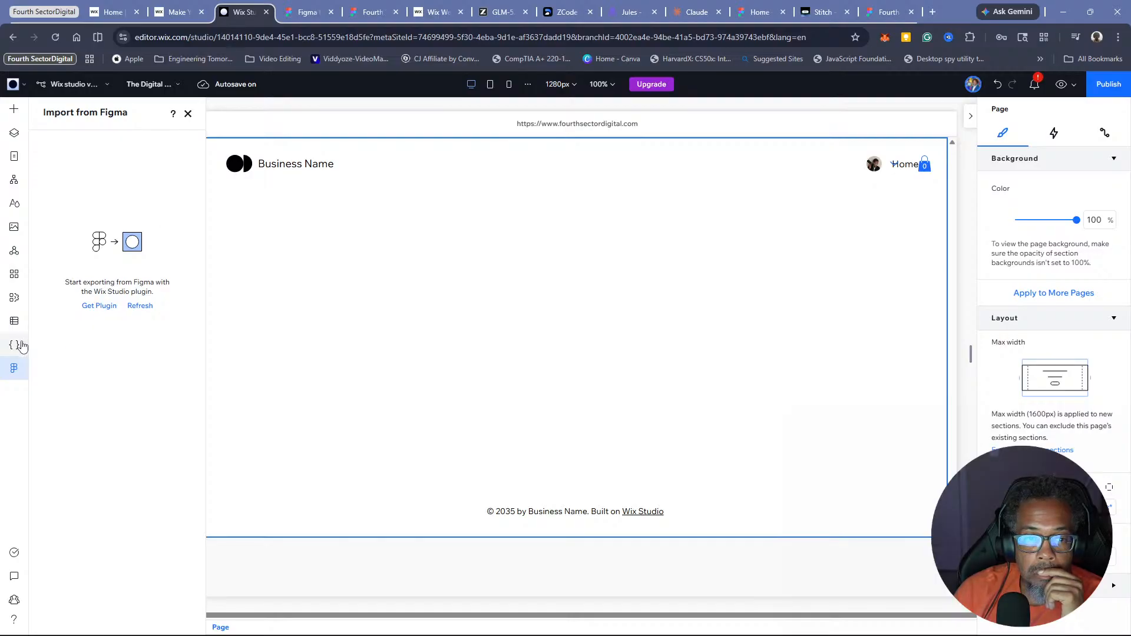
left_click(145, 305)
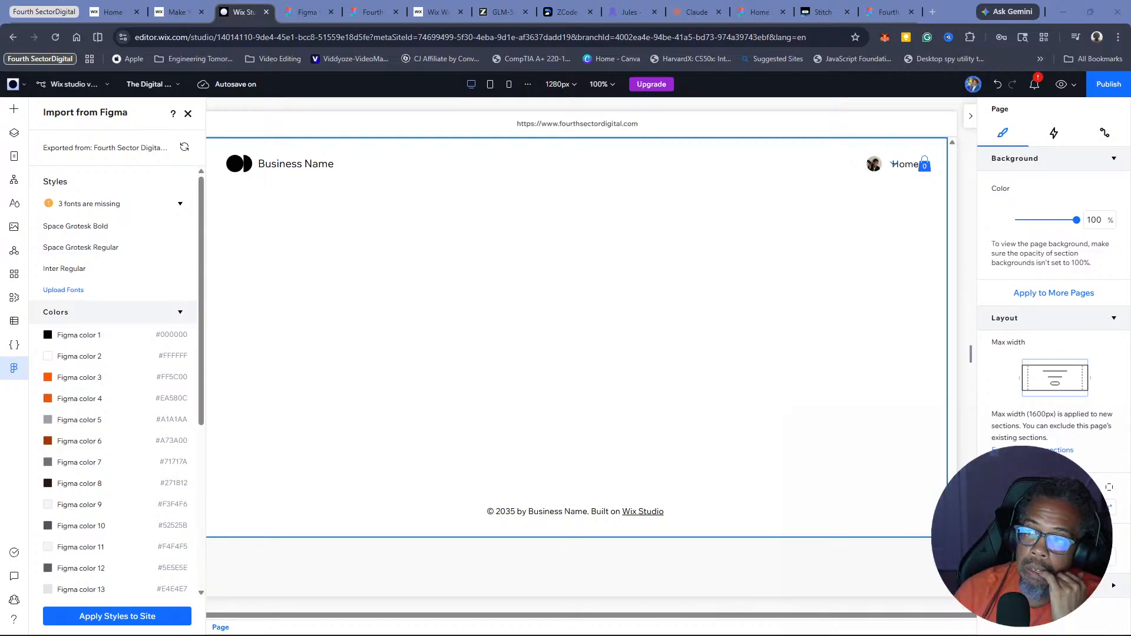
left_click(122, 616)
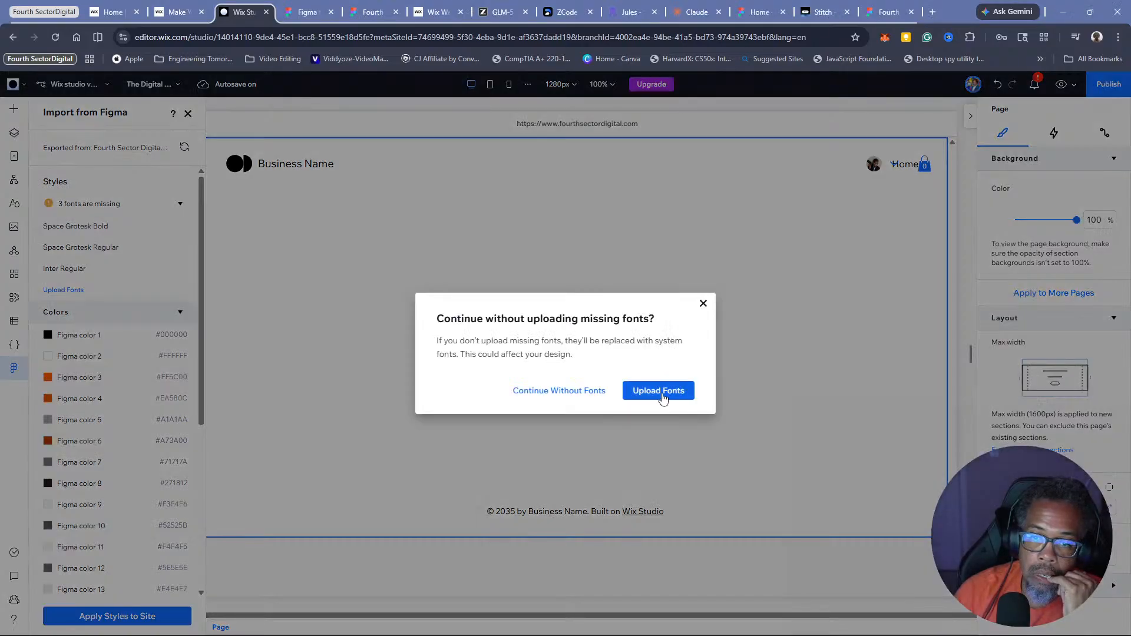
left_click(596, 394)
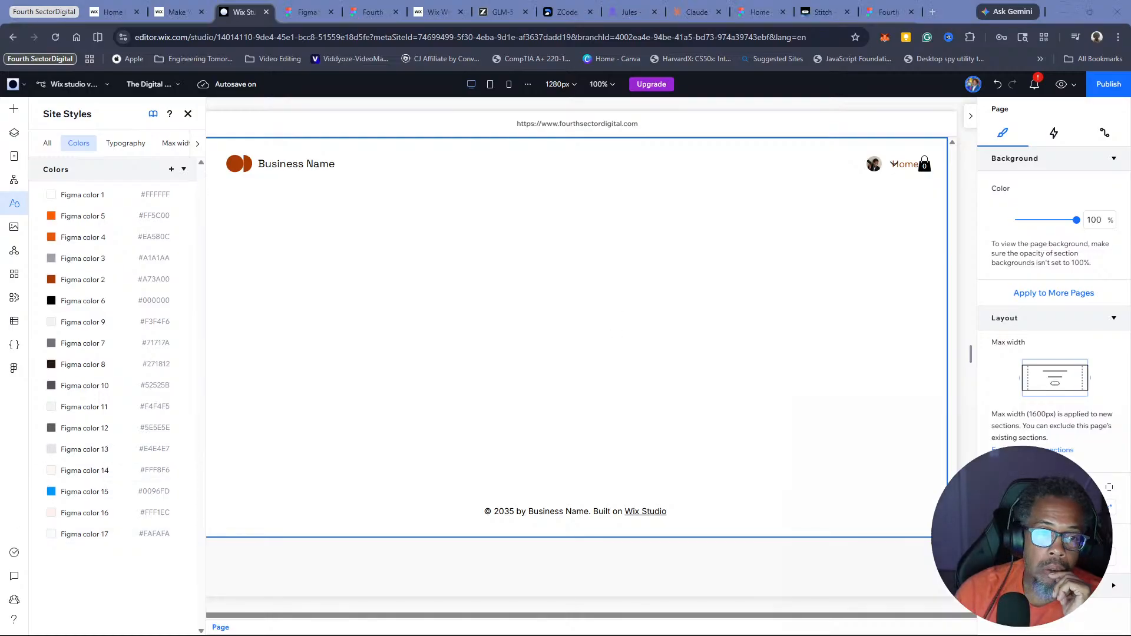
Review the imported colors and the page transition options in the site styles
left_click(58, 145)
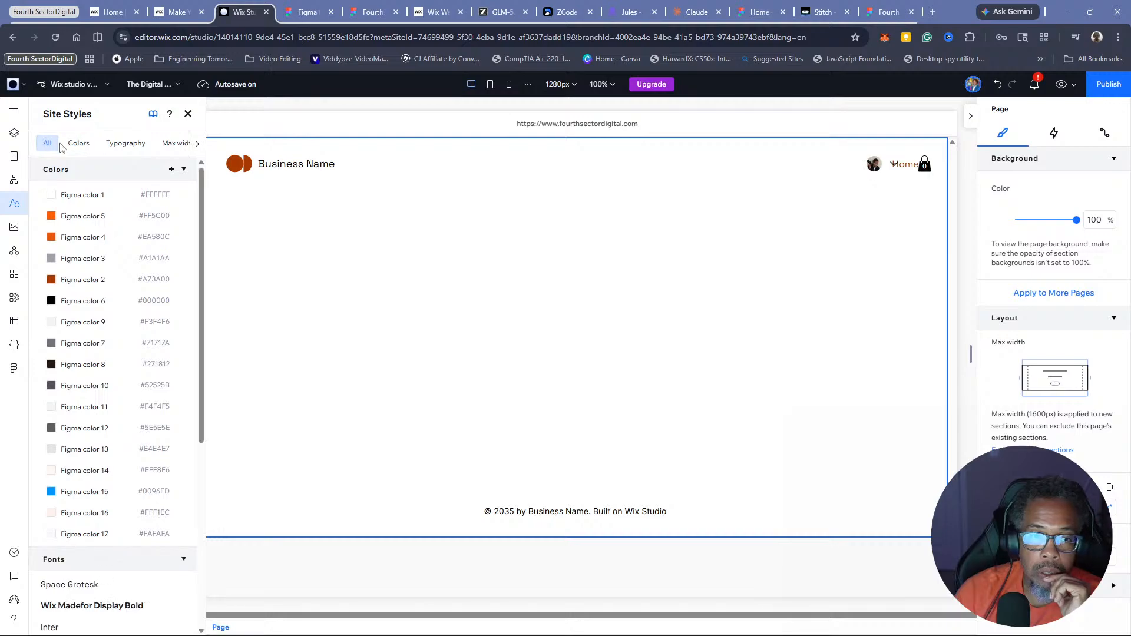
left_click(73, 147)
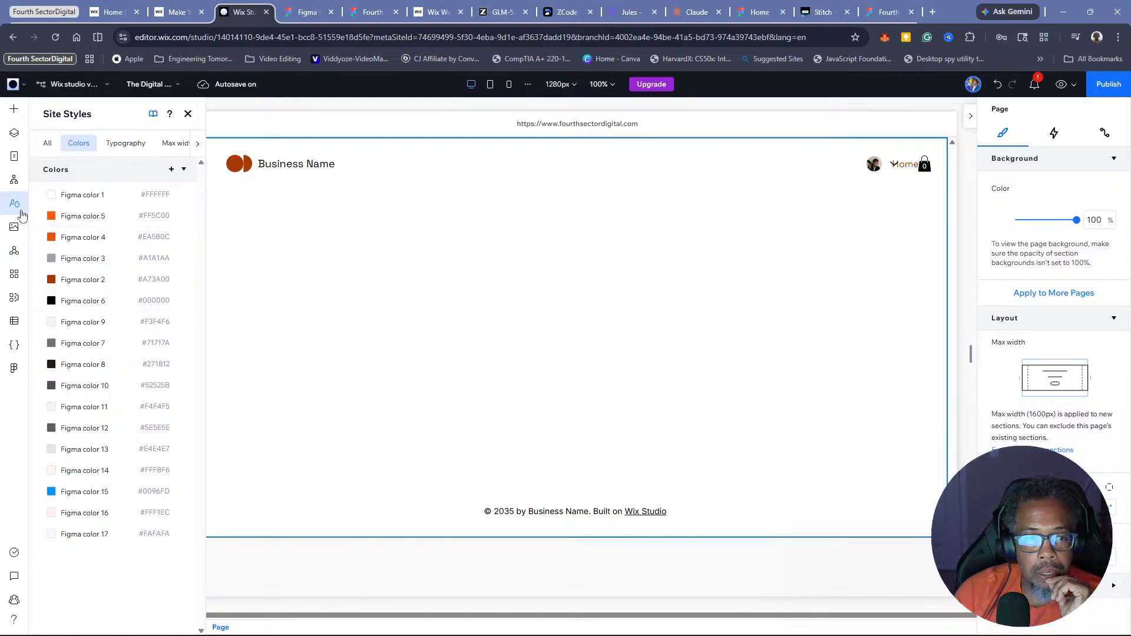
left_click(198, 150)
left_click(197, 148)
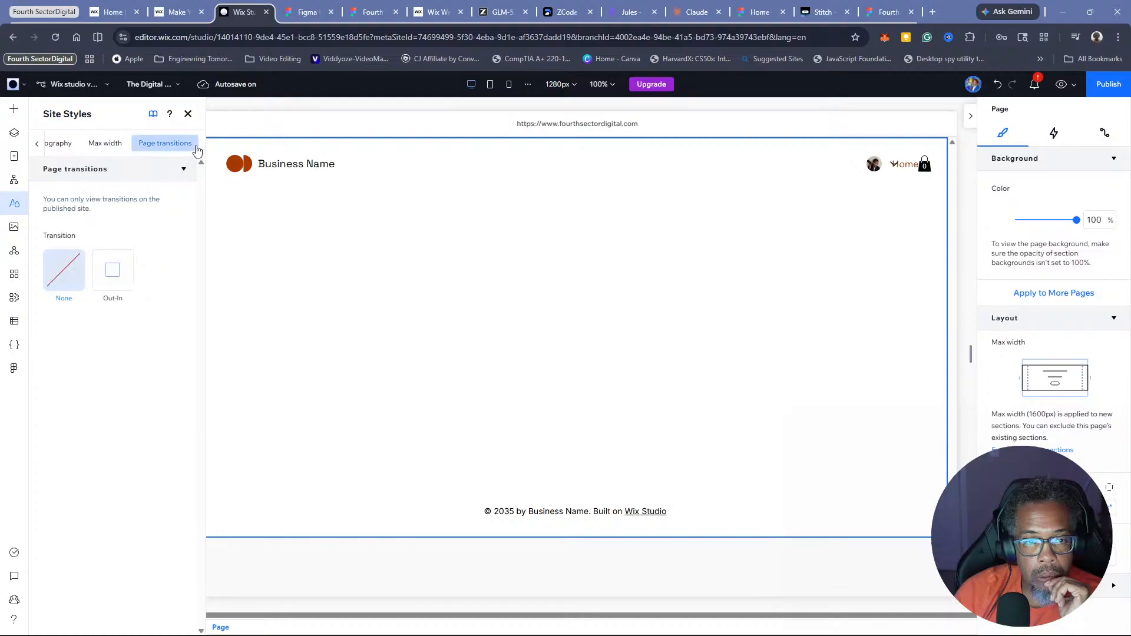
left_click(37, 144)
left_click(37, 144)
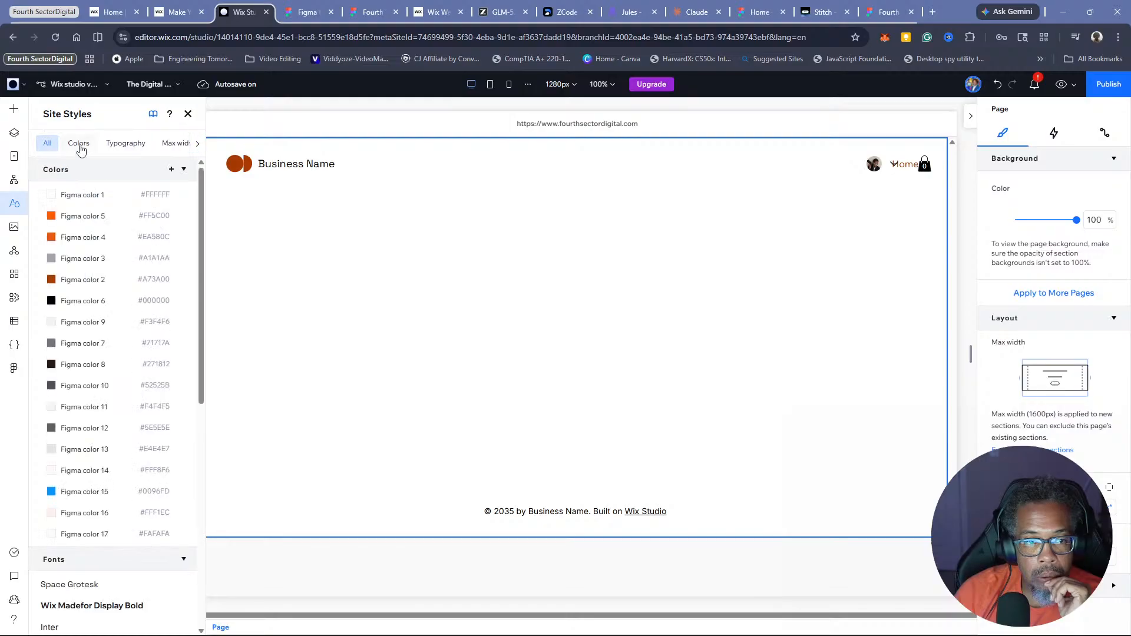
left_click(79, 145)
left_click(46, 144)
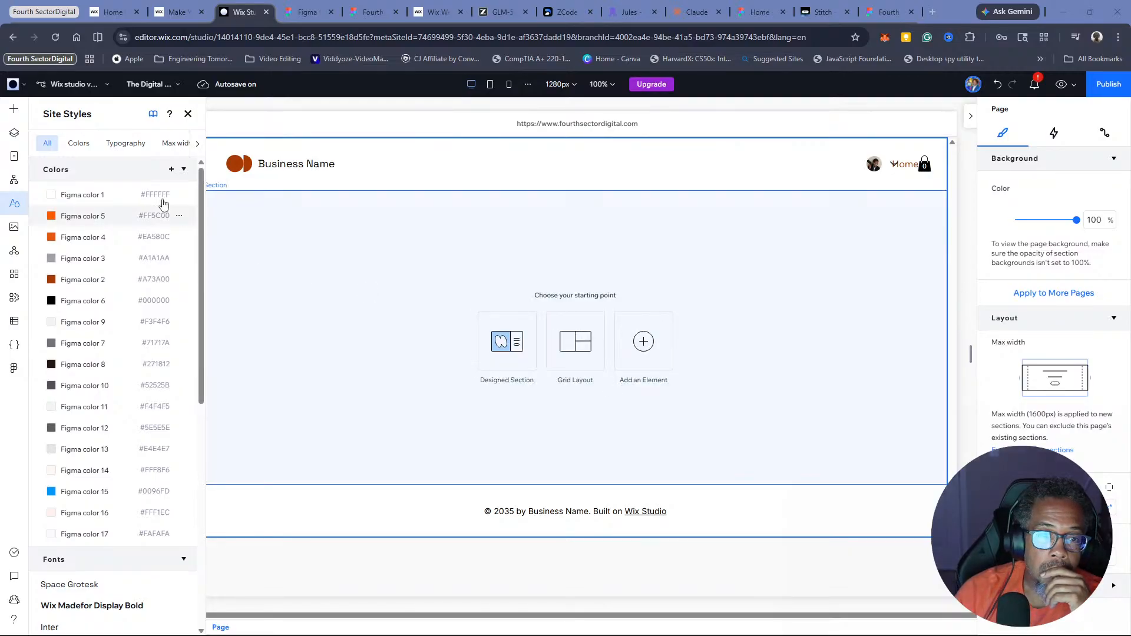
left_click(117, 144)
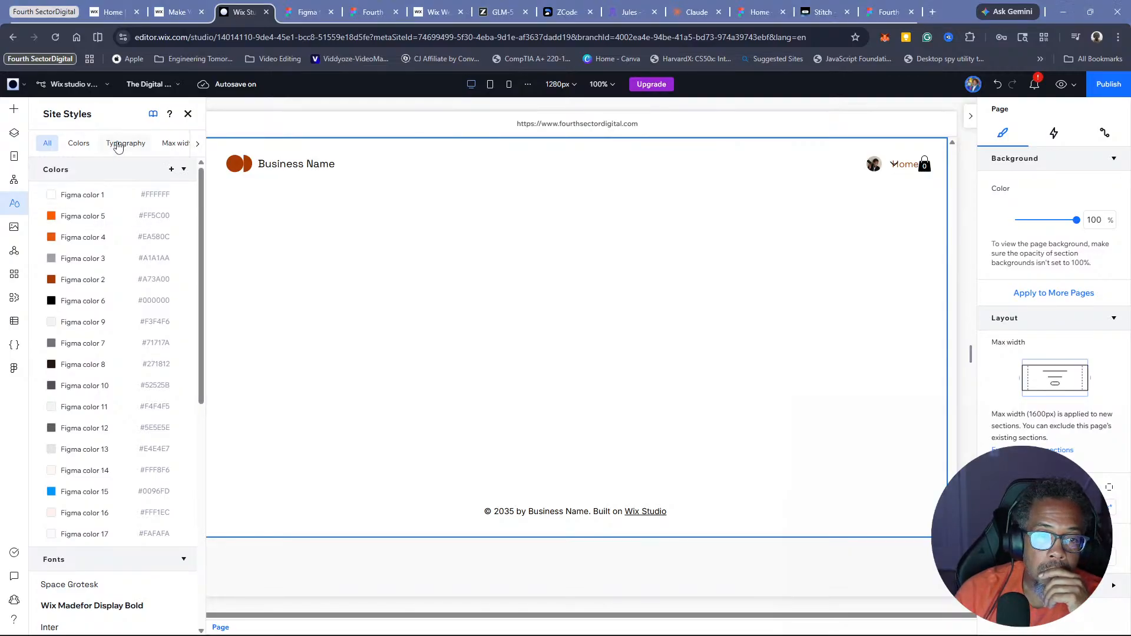
left_click(49, 145)
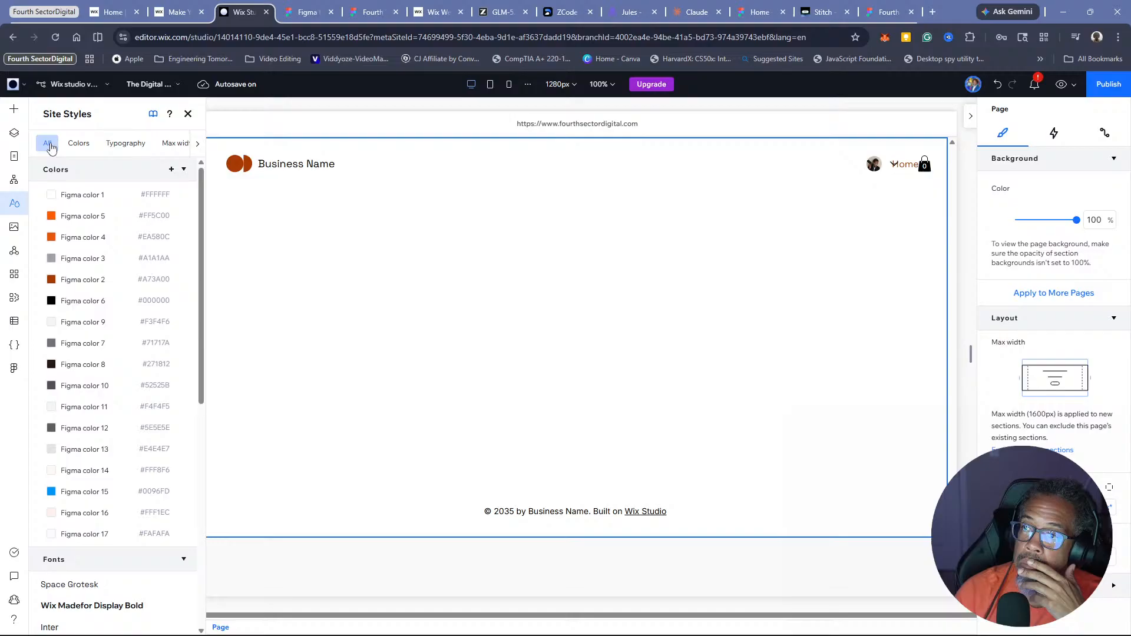
Examine the site's typography styles, including the Paragraph 1 text settings
left_click(128, 146)
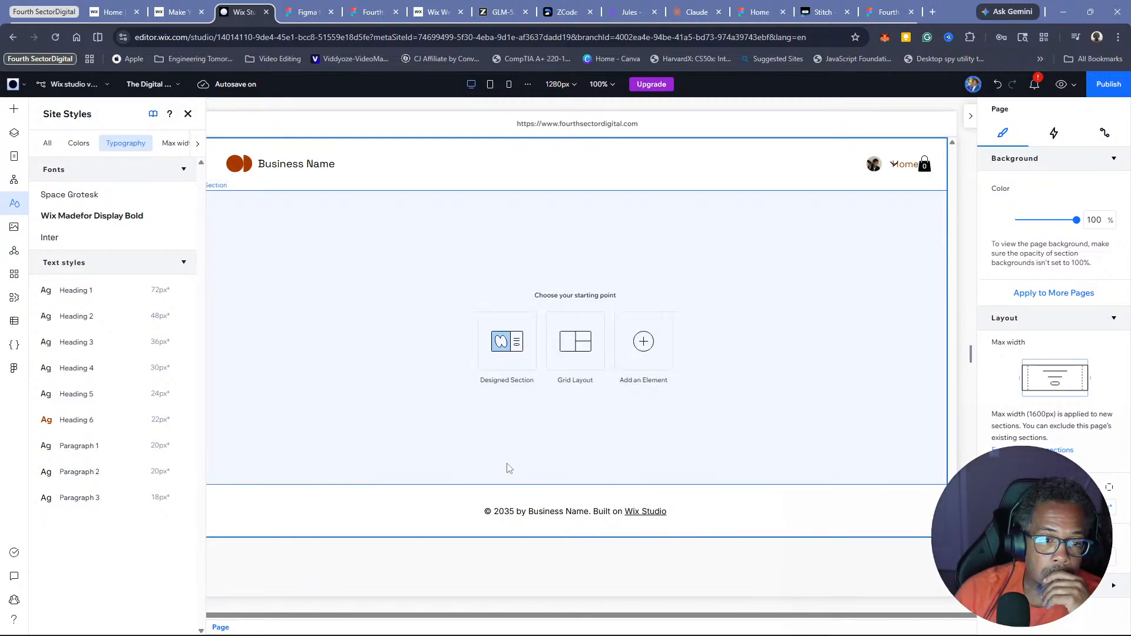
left_click(91, 445)
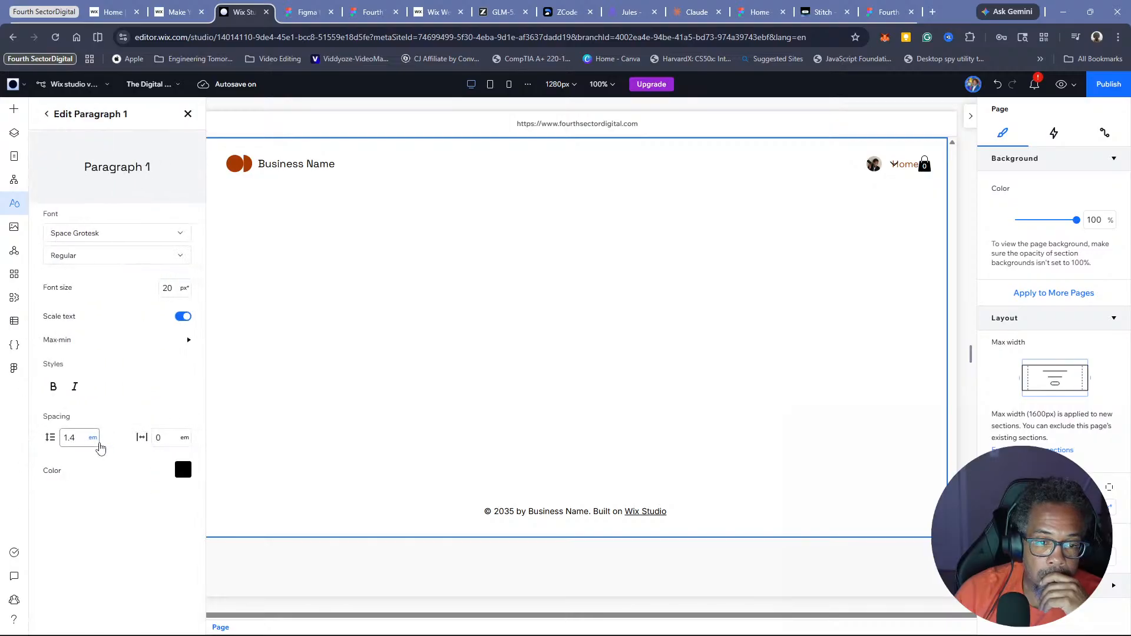
left_click(46, 114)
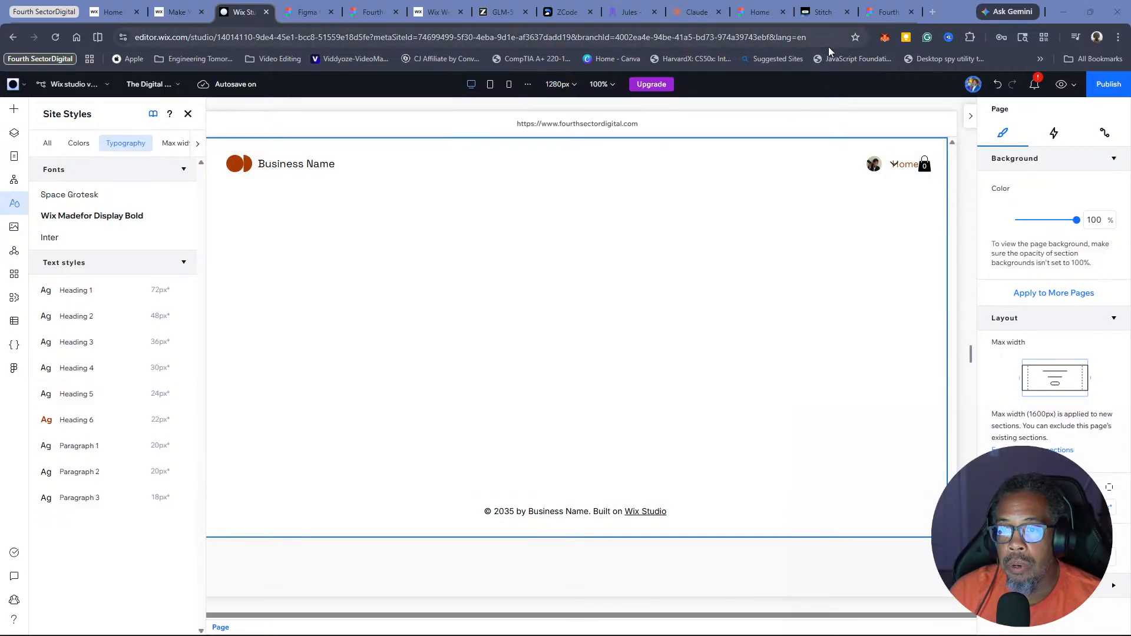
Switch to Stitch to inspect the Integrated Student Learning Hub's design system, and return to the Wix Studio editor
left_click(841, 14)
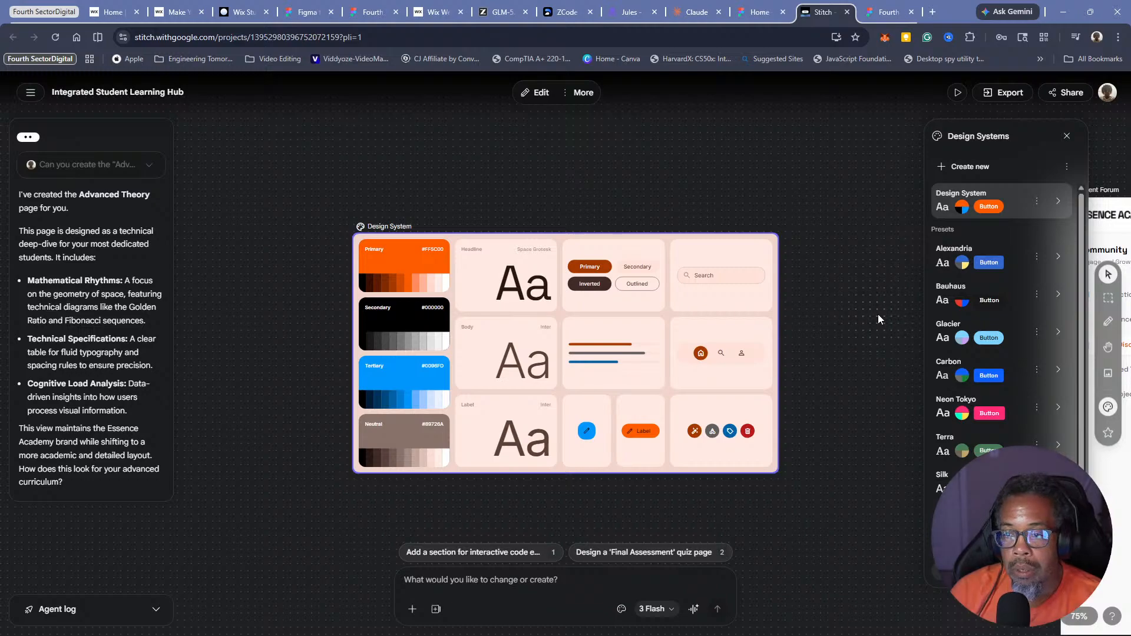
scroll(826, 377, "down", 3)
scroll(825, 359, "down", 6)
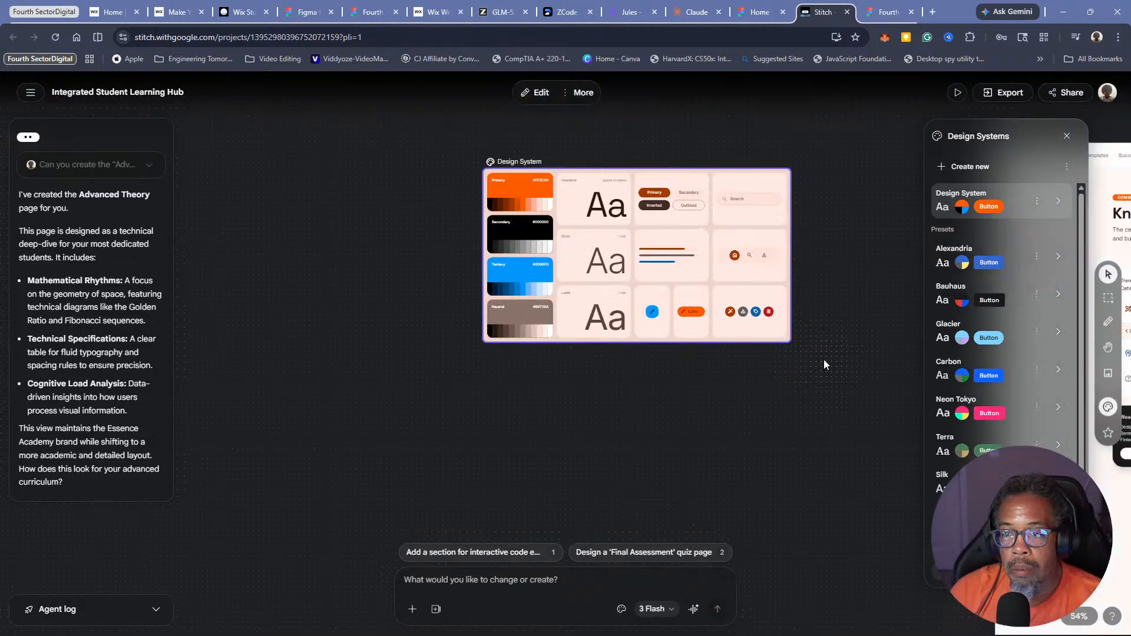
left_click(803, 166)
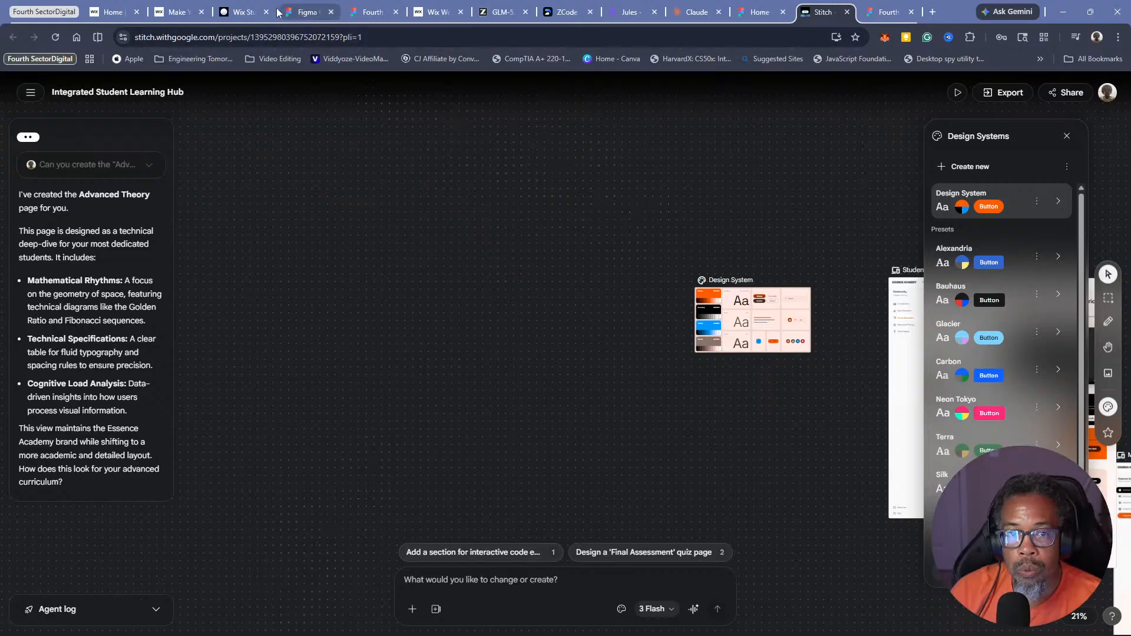
left_click(238, 12)
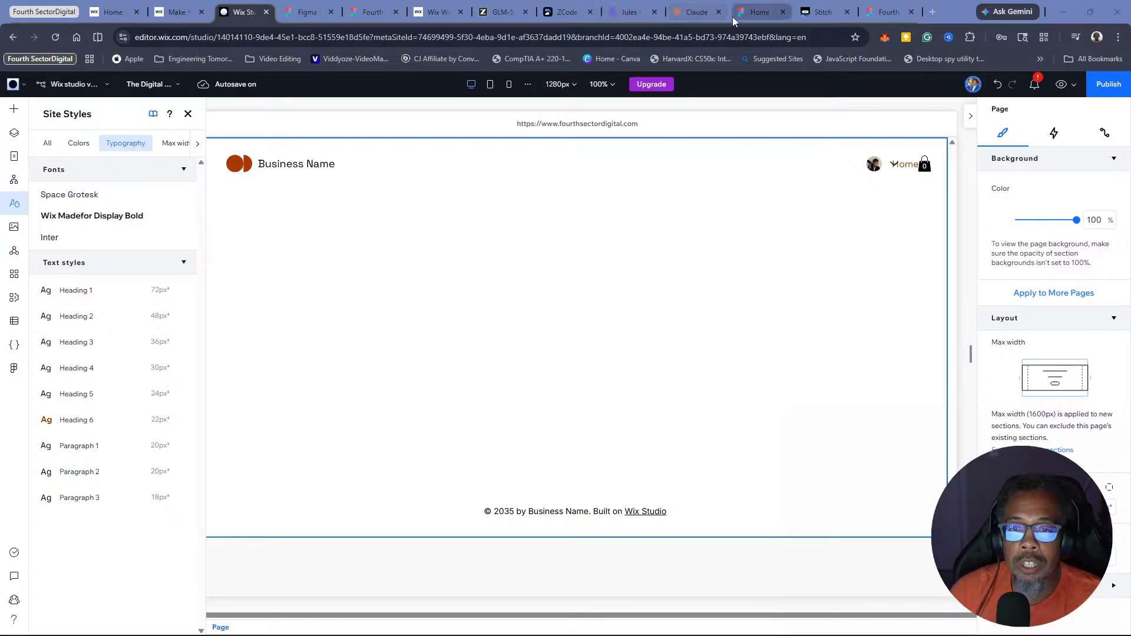
Survey the page designs on the Stitch canvas and the matching frames in the Figma file, and return to Wix Studio
left_click(801, 14)
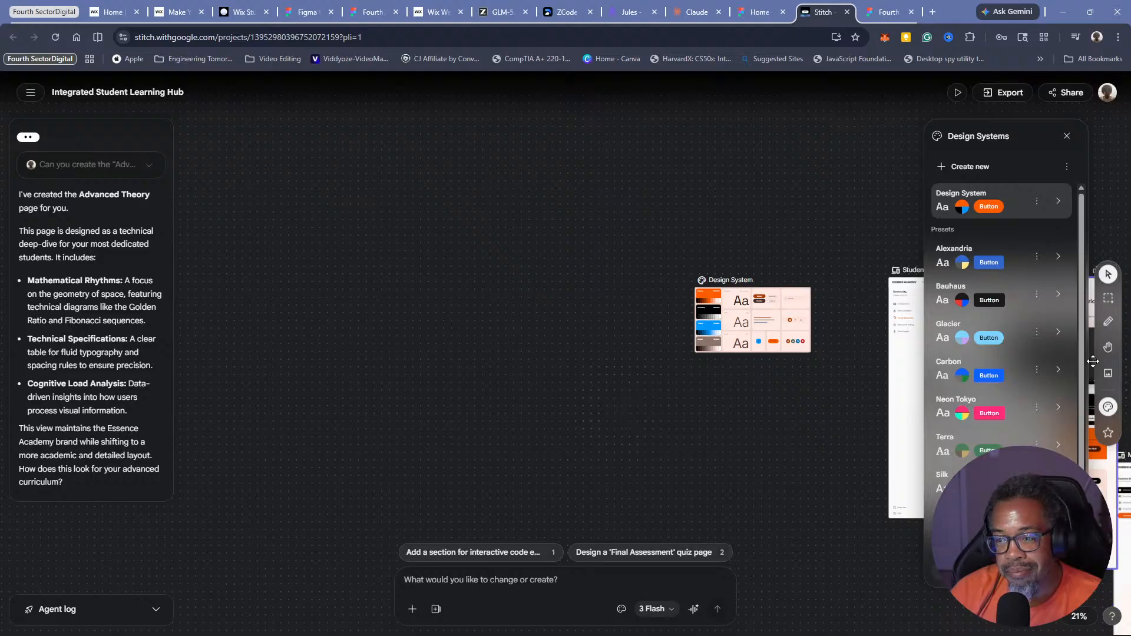
left_click(1108, 347)
left_click_drag(720, 399, 221, 271)
left_click(1067, 136)
left_click_drag(861, 213, 676, 151)
scroll(778, 318, "down", 5)
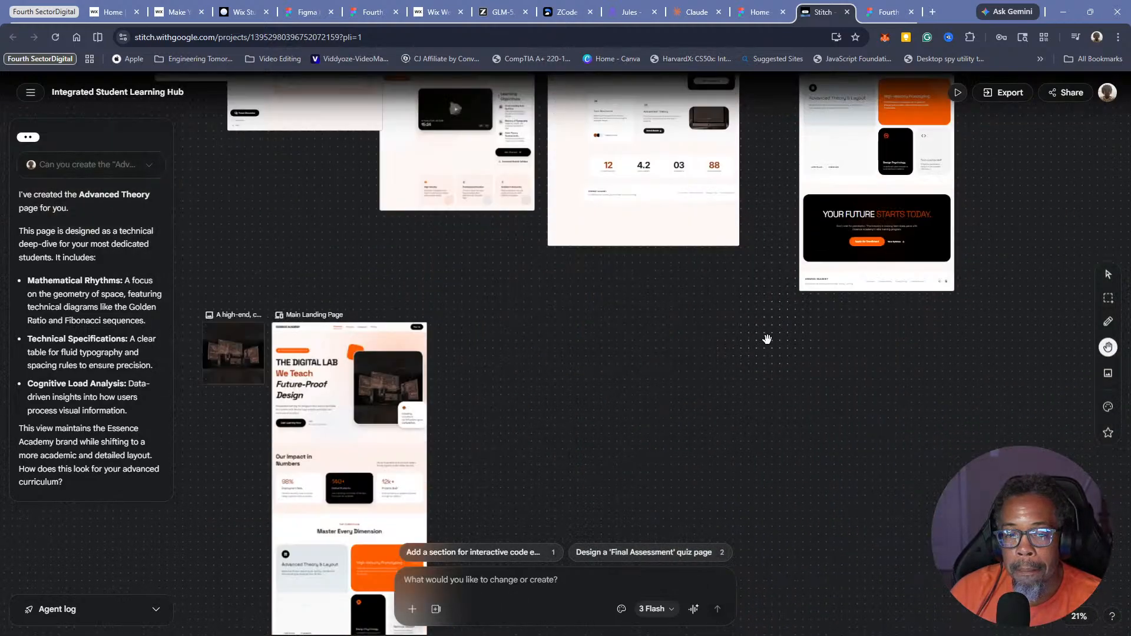
scroll(767, 339, "down", 10)
scroll(758, 359, "up", 15)
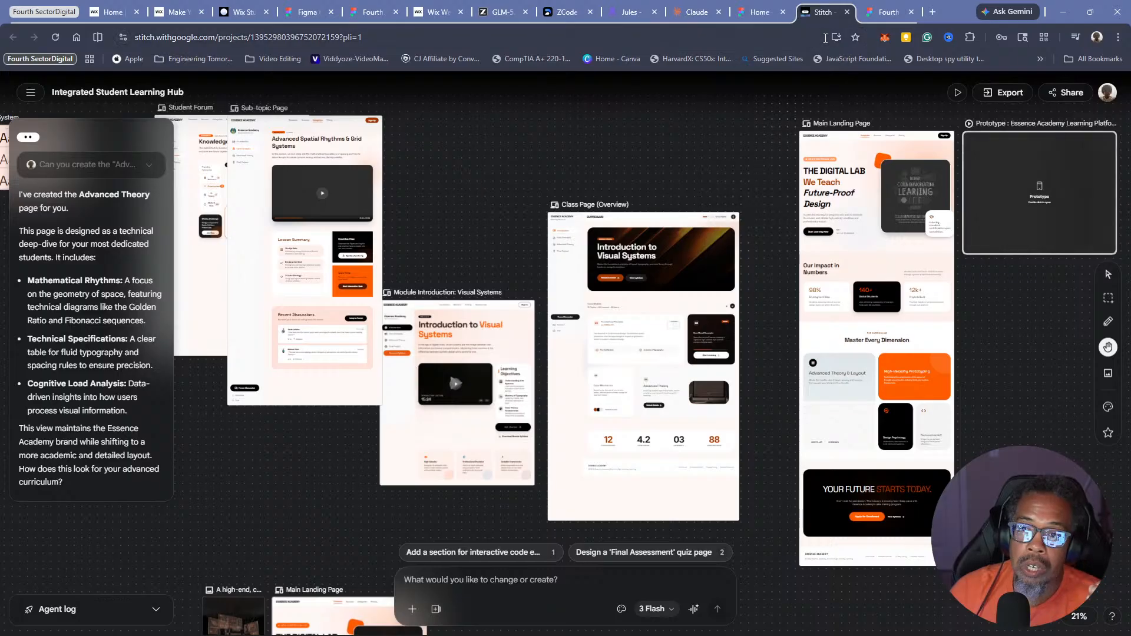
left_click(884, 12)
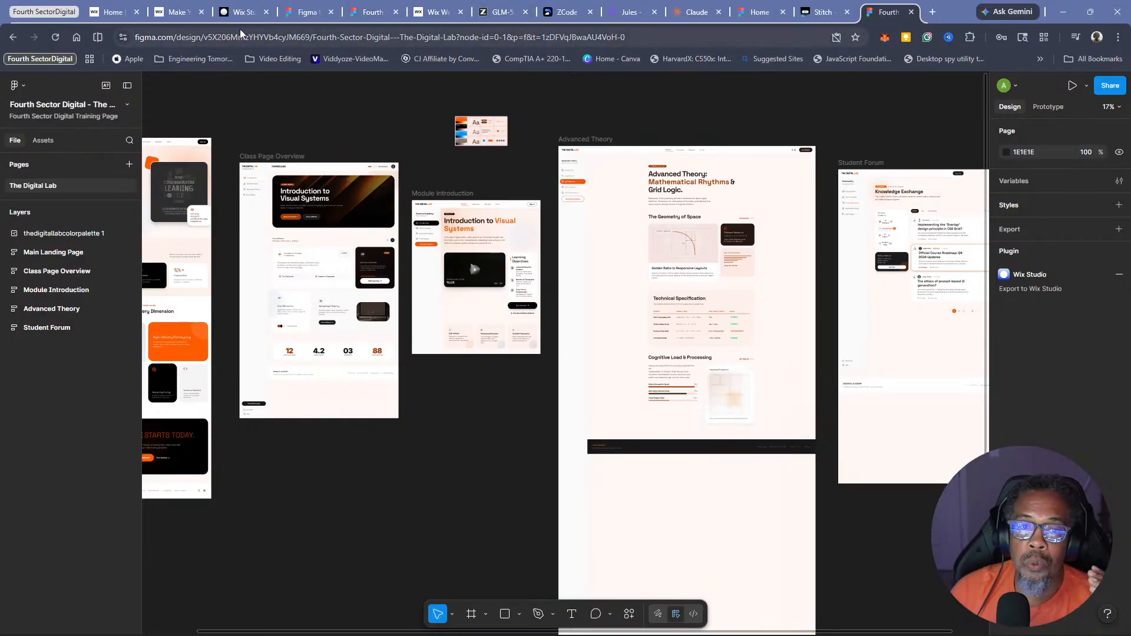
left_click(248, 12)
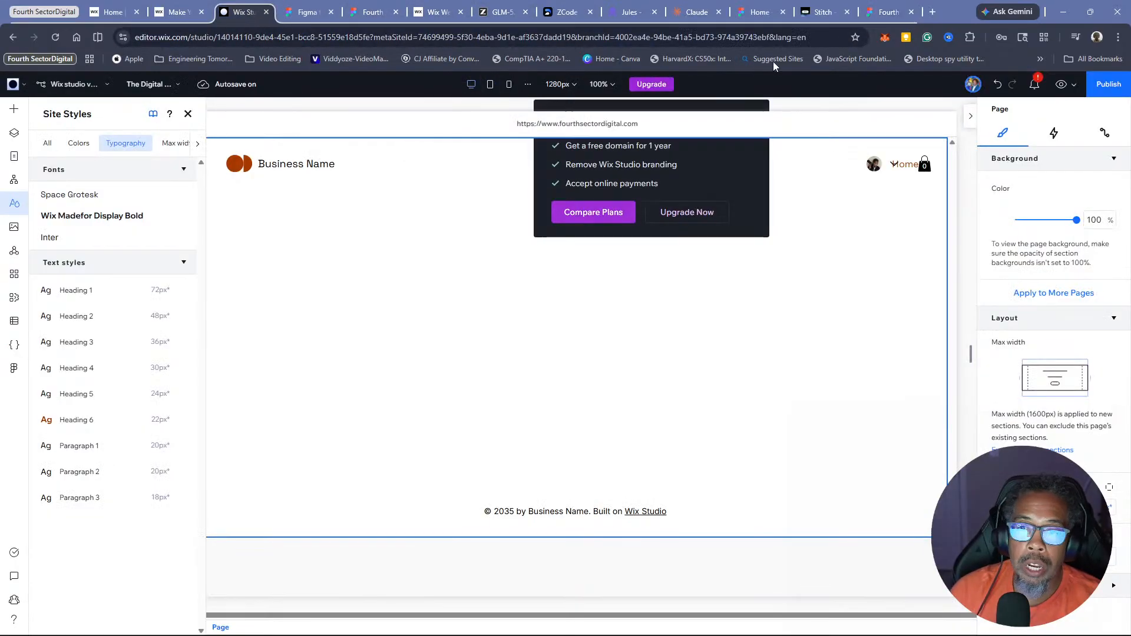
Switch to Stitch to view the Main Landing Page's export formats, and return to Wix Studio after a look at the Figma frames
left_click(823, 12)
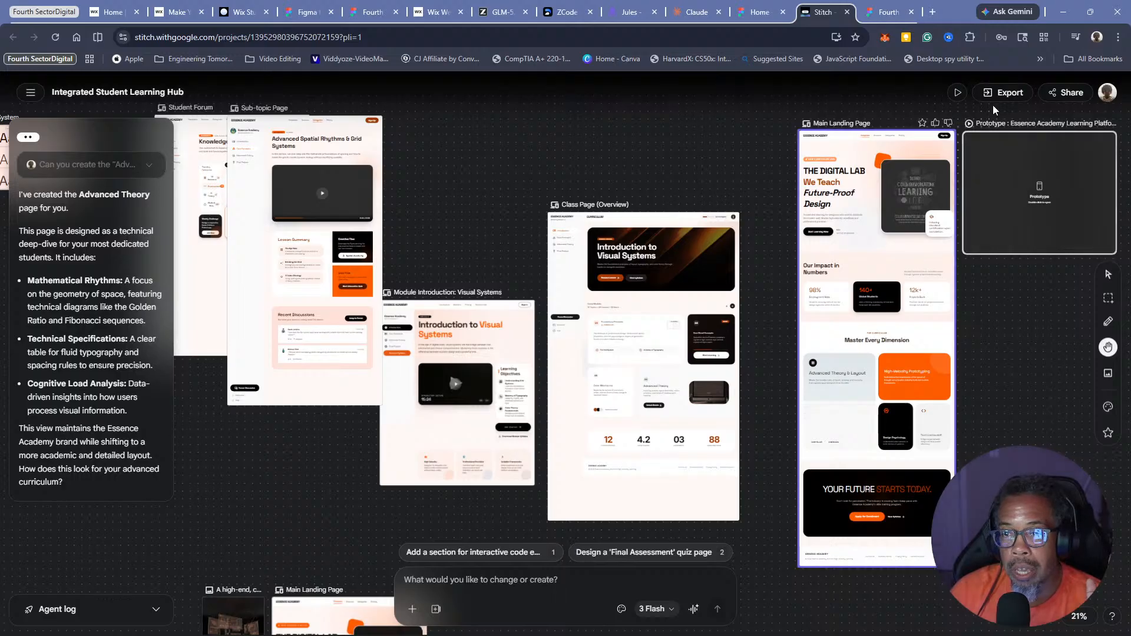
left_click(1006, 94)
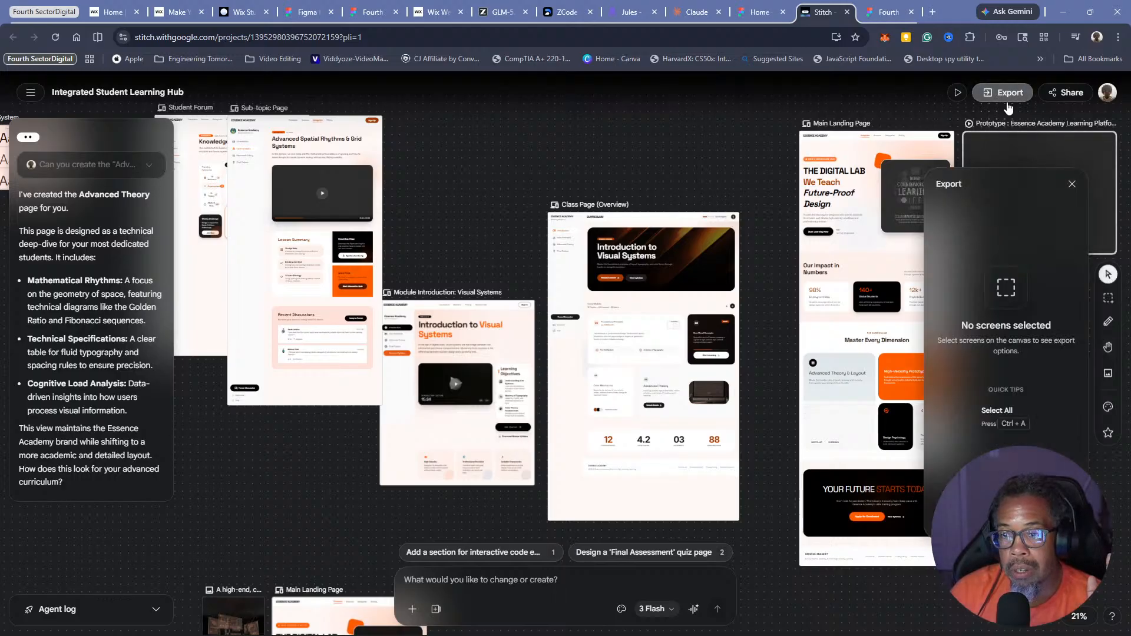
left_click(1073, 184)
left_click(895, 279)
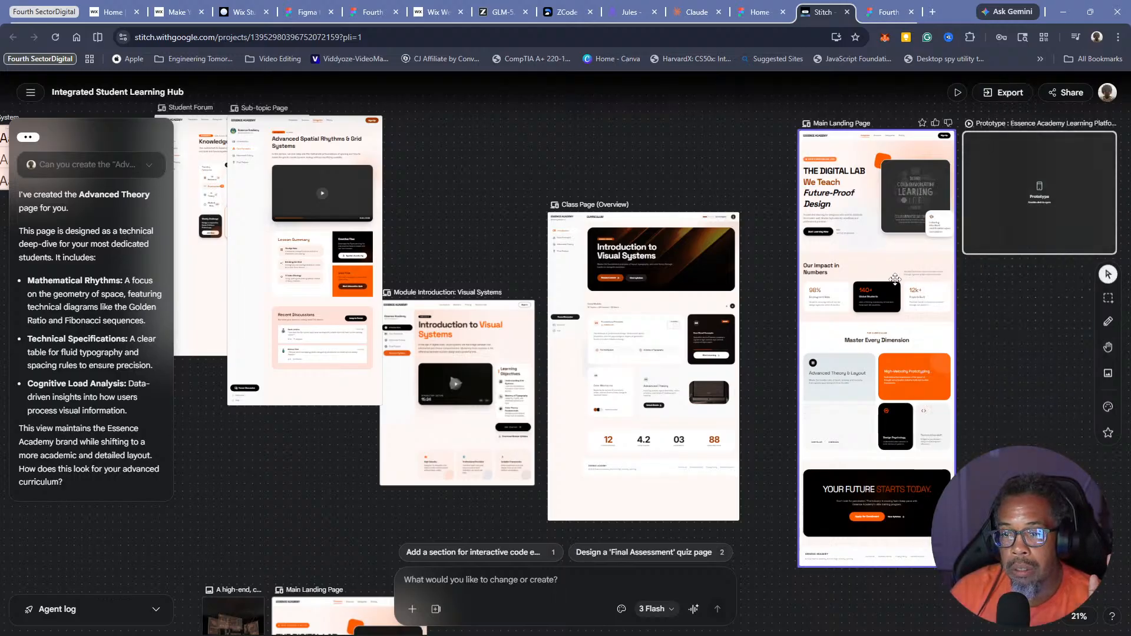
left_click(1004, 100)
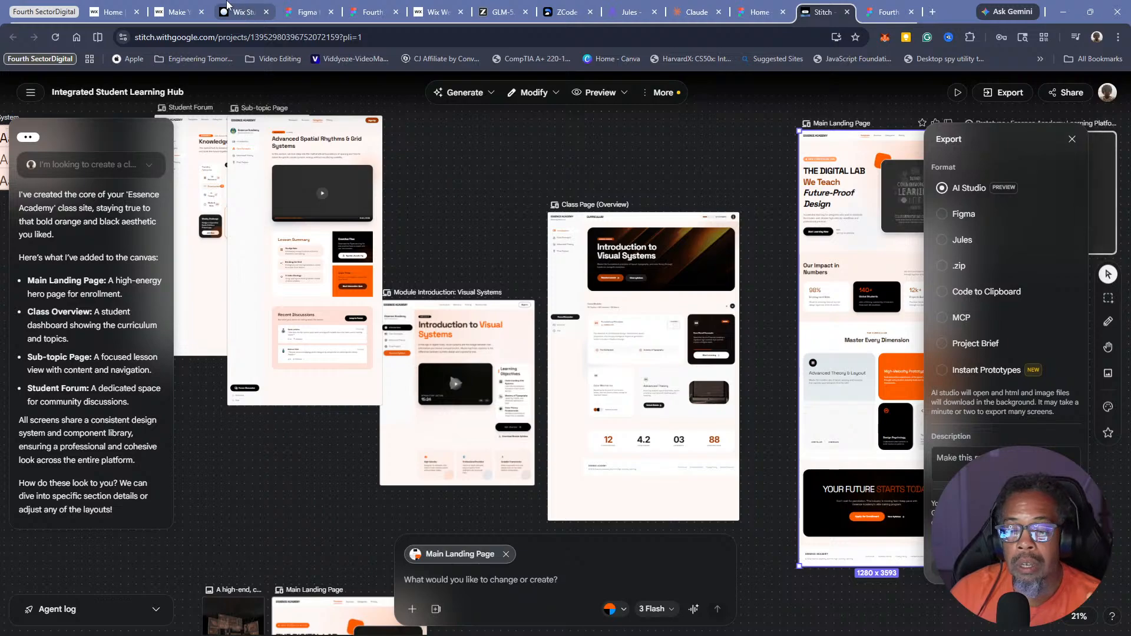
left_click(884, 12)
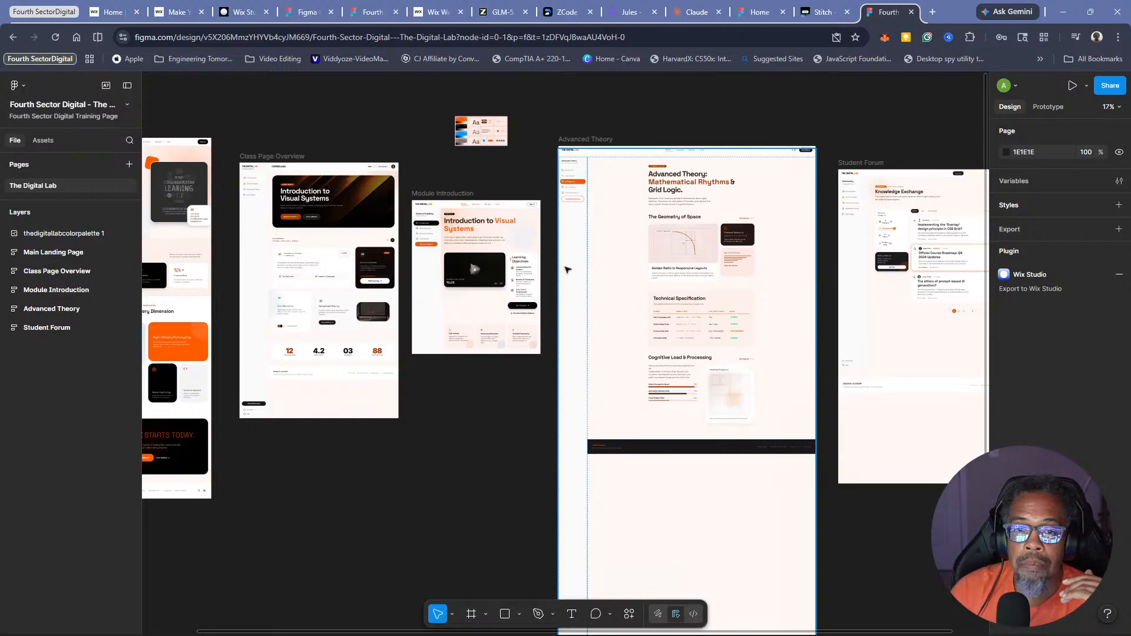
left_click(249, 14)
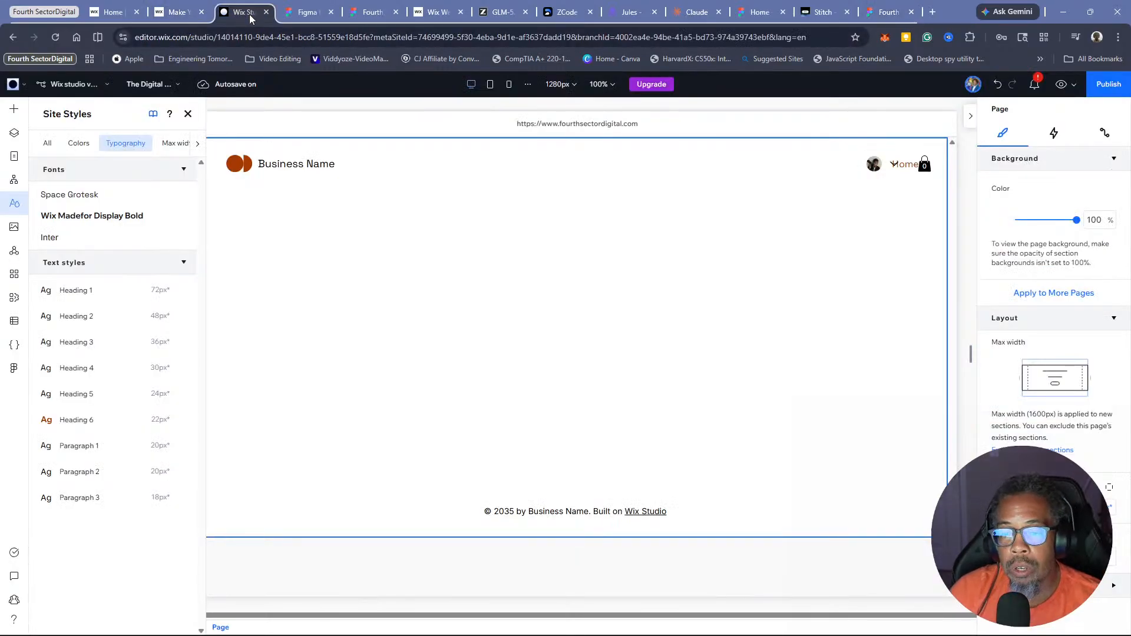